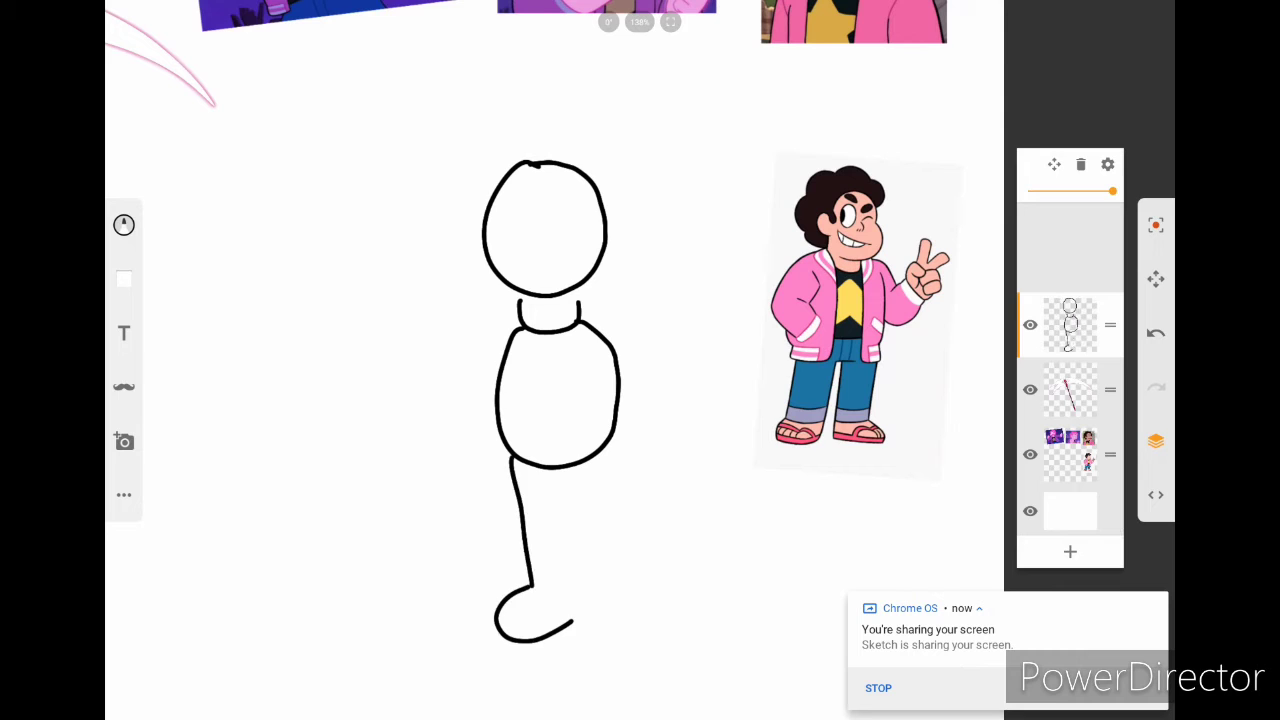
# Step: Finish the rough figure with a second leg and foot, and add two bent arms reaching across the torso
pyautogui.moveTo(578, 510); pyautogui.dragTo(578, 606)
pyautogui.moveTo(616, 456); pyautogui.dragTo(632, 578)
pyautogui.moveTo(640, 572); pyautogui.dragTo(658, 627)
# Step: Sketch a scythe held diagonally across the body, with a double-line shaft, round tip, curved blade and lower handle end
pyautogui.moveTo(690, 214); pyautogui.dragTo(608, 344)
pyautogui.moveTo(706, 236); pyautogui.dragTo(618, 370)
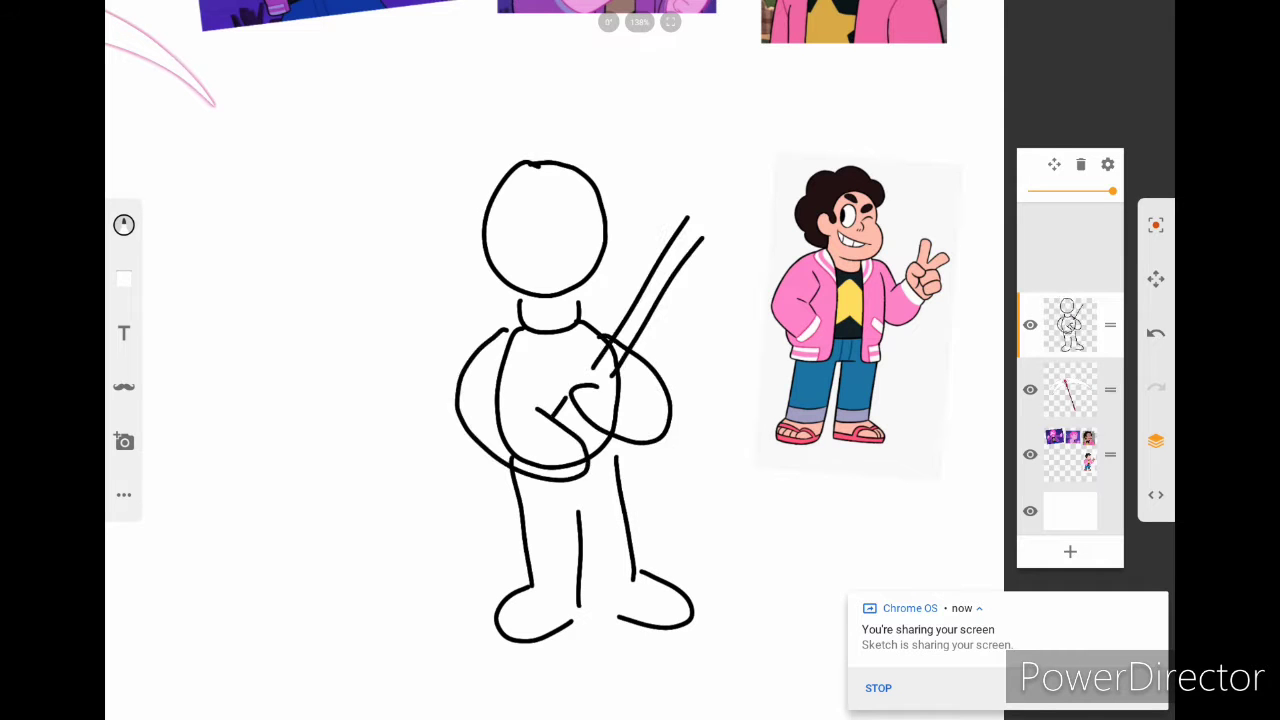
pyautogui.moveTo(676, 210); pyautogui.dragTo(718, 184)
pyautogui.moveTo(690, 280); pyautogui.dragTo(700, 406)
pyautogui.moveTo(722, 272); pyautogui.dragTo(730, 376)
pyautogui.moveTo(540, 478); pyautogui.dragTo(476, 538)
# Step: Scale the rough figure sketch down slightly and move it farther away from the full-body reference picture
pyautogui.keyDown('ctrl'); pyautogui.scroll(-3, 550, 400); pyautogui.keyUp('ctrl')
pyautogui.keyDown('ctrl'); pyautogui.scroll(2, 550, 400); pyautogui.keyUp('ctrl')
pyautogui.click(1054, 164)
pyautogui.moveTo(600, 400); pyautogui.dragTo(515, 372)
pyautogui.click(123, 20)
# Step: Lower the rough sketch layer's opacity to a light grey and add a new empty layer
pyautogui.moveTo(1112, 190); pyautogui.dragTo(1048, 190)
pyautogui.click(1070, 551)
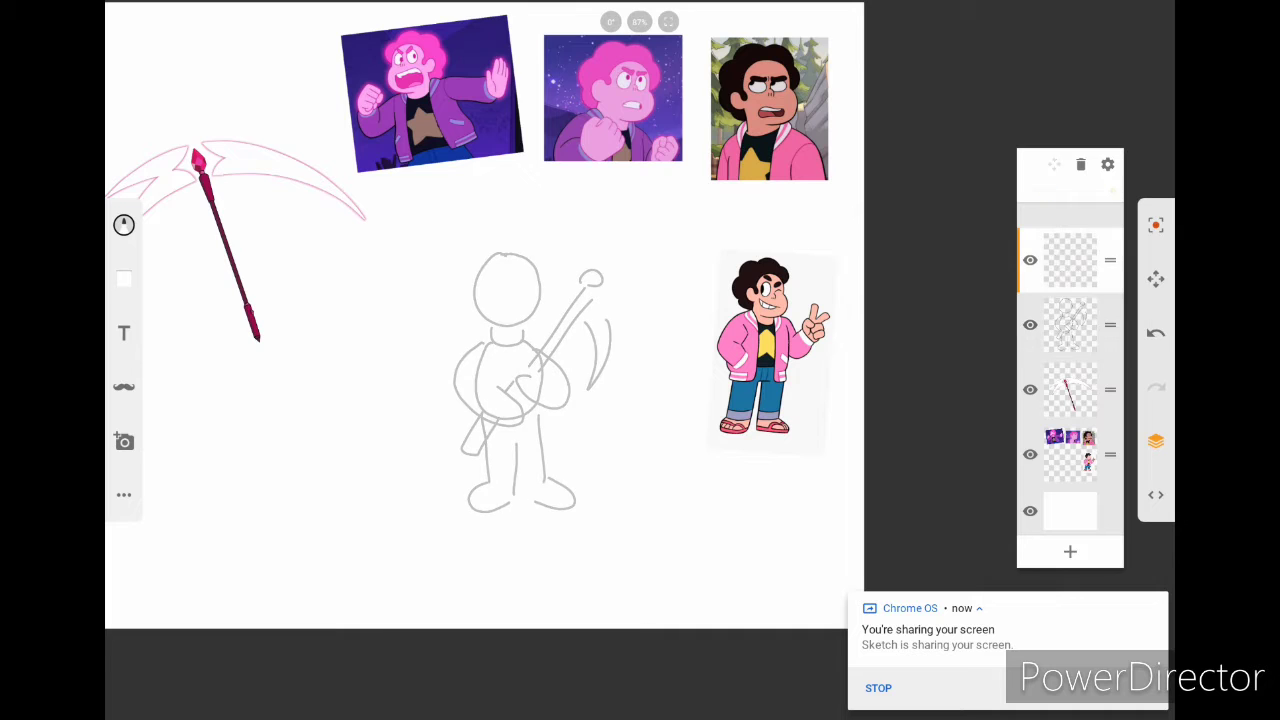
# Step: Lasso the reference portrait with the forest background on the reference layer and move it beside the sketched figure
pyautogui.keyDown('ctrl'); pyautogui.scroll(3, 520, 380); pyautogui.keyUp('ctrl')
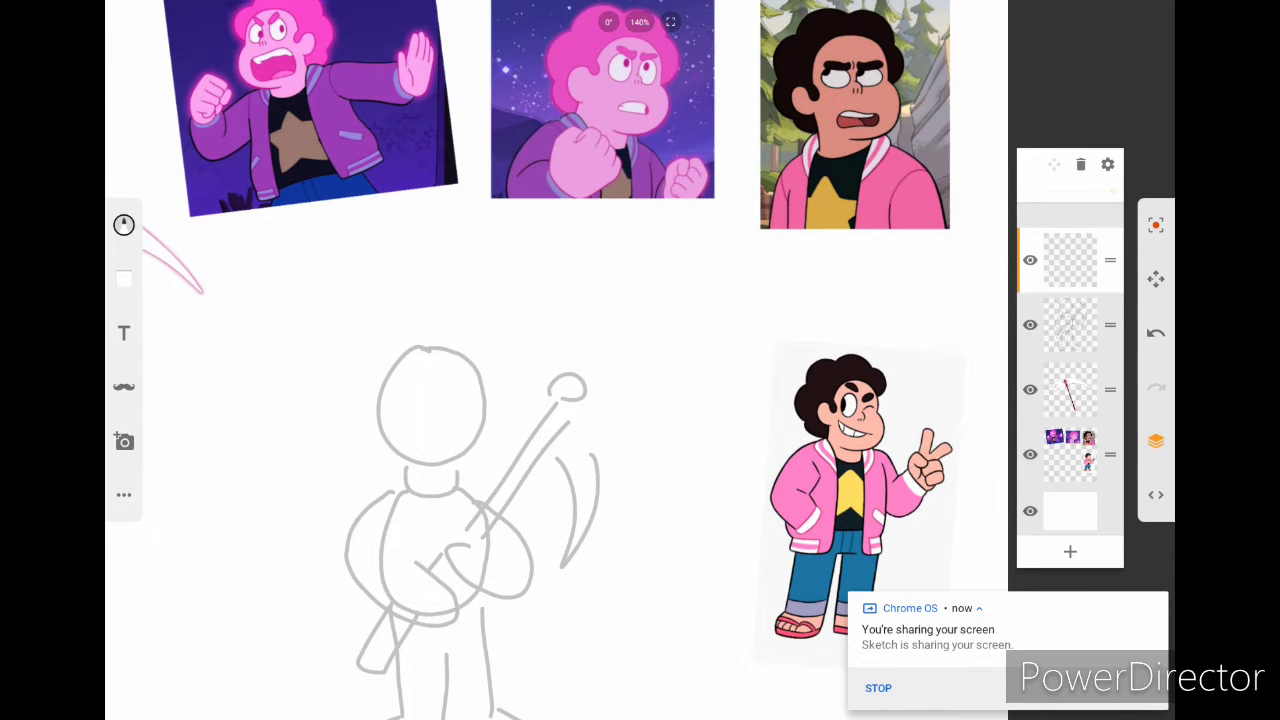
pyautogui.keyDown('ctrl'); pyautogui.scroll(-2, 555, 360); pyautogui.keyUp('ctrl')
pyautogui.click(1070, 455)
pyautogui.click(123, 494)
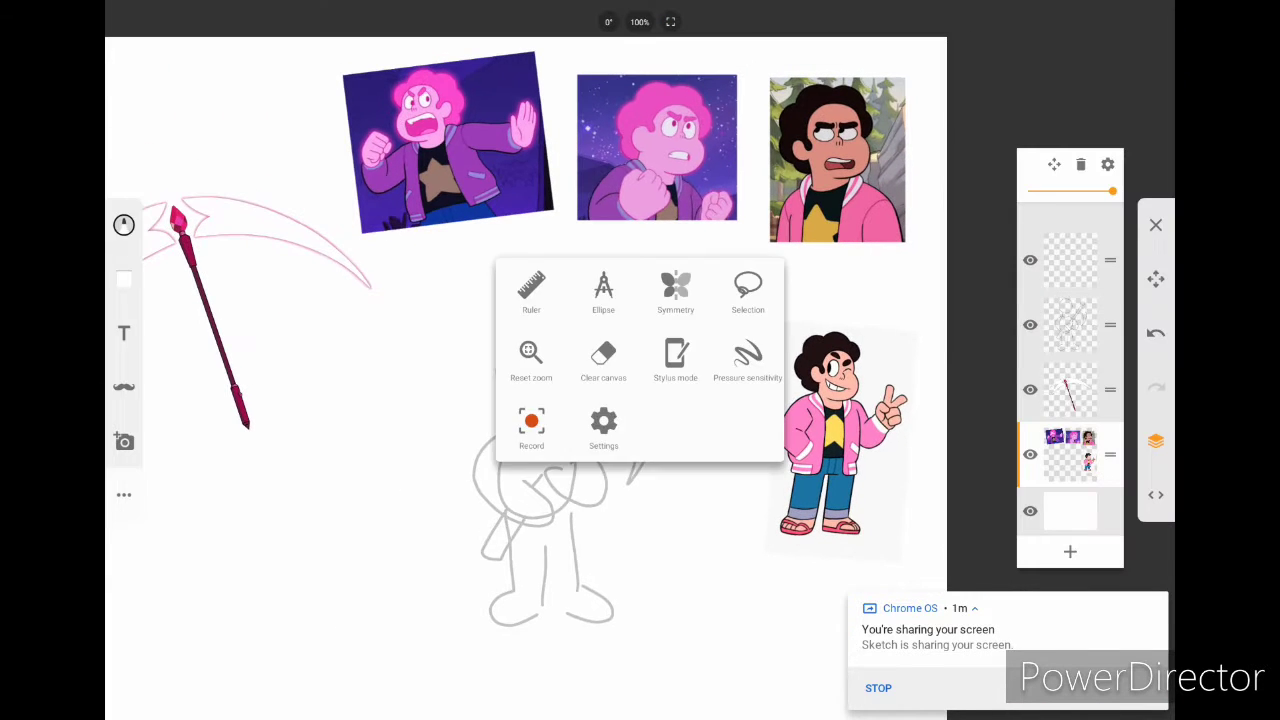
pyautogui.click(531, 420)
pyautogui.moveTo(744, 263); pyautogui.dragTo(746, 268)
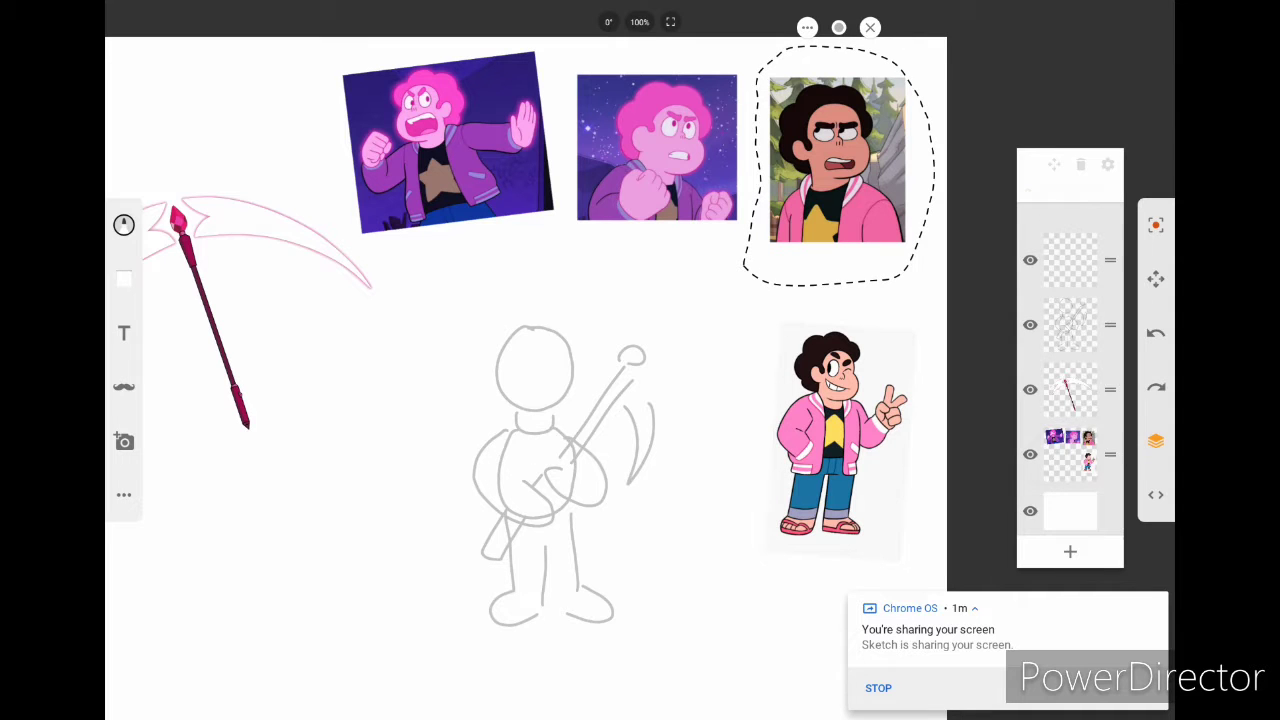
pyautogui.moveTo(837, 160)
pyautogui.mouseDown()
pyautogui.moveTo(366, 426)
pyautogui.moveTo(408, 397)
pyautogui.mouseUp()
pyautogui.click(123, 21)
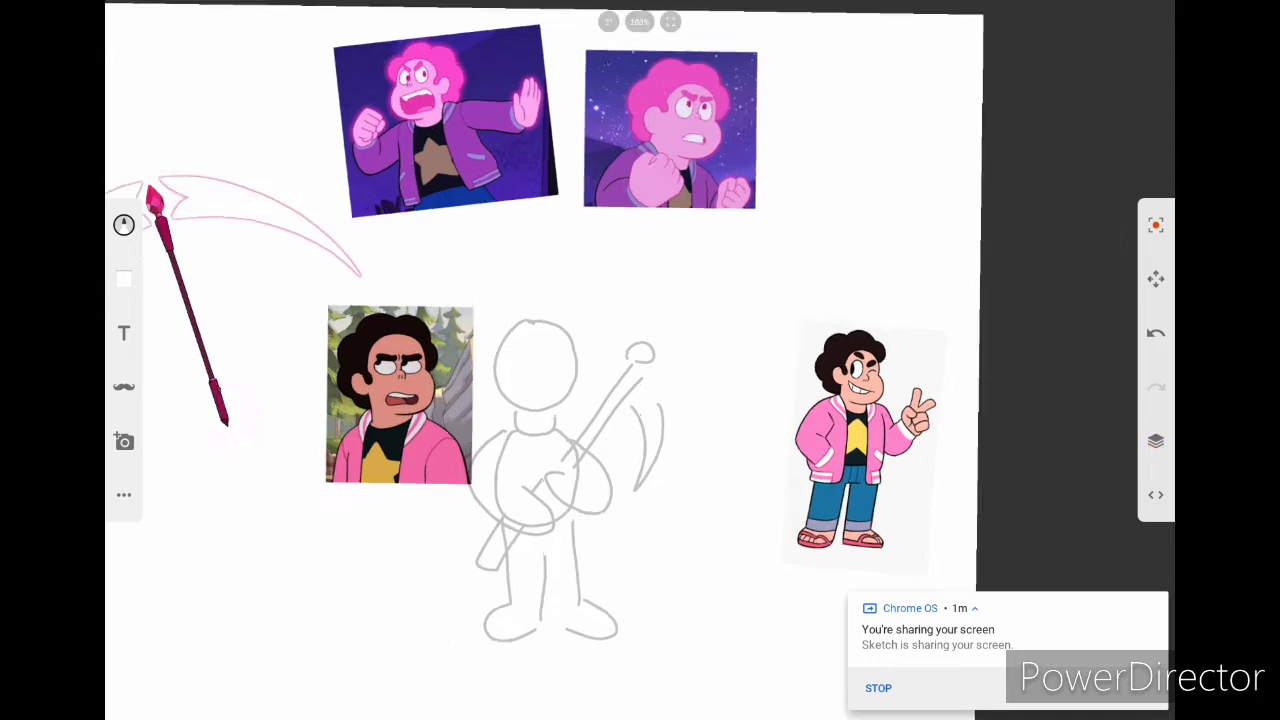
# Step: Outline the face in black over the rough head, with hairline, sideburn, ear, cheek, chin and neck lines
pyautogui.keyDown('ctrl'); pyautogui.scroll(5, 457, 365); pyautogui.keyUp('ctrl')
pyautogui.click(123, 224)
pyautogui.click(123, 224)
pyautogui.moveTo(776, 398); pyautogui.dragTo(823, 378)
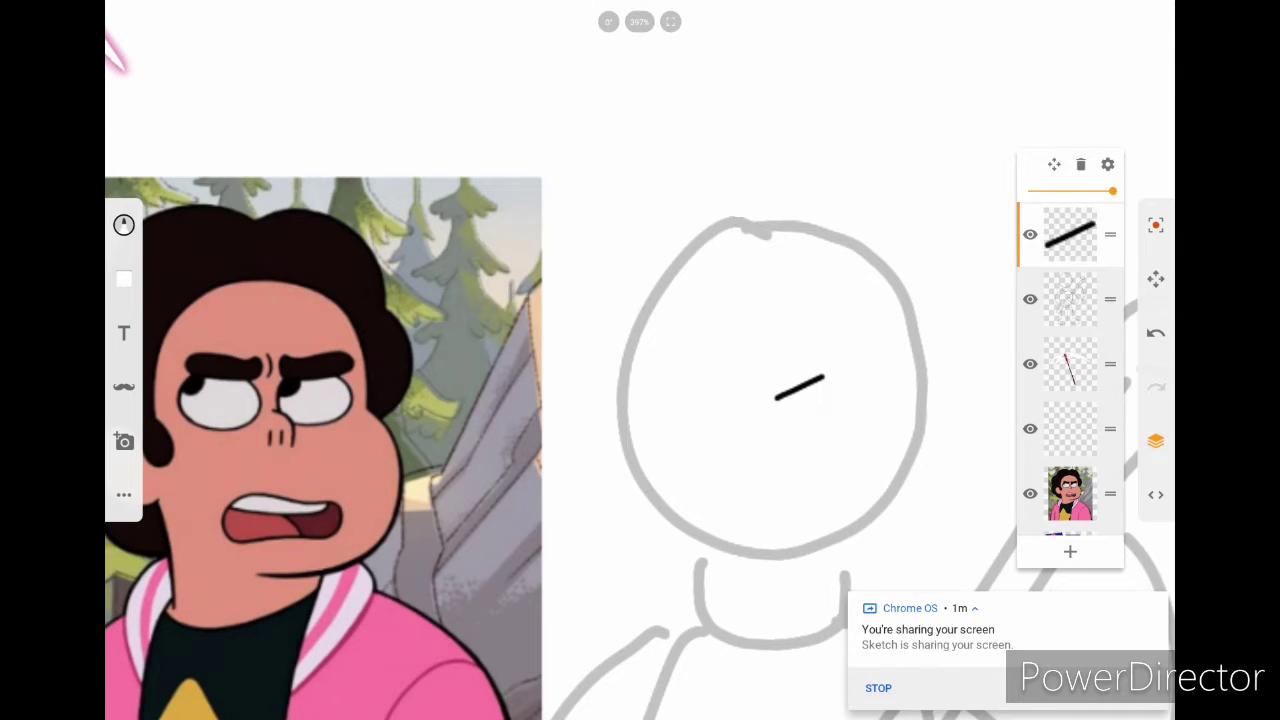
pyautogui.keyDown('ctrl'); pyautogui.scroll(1, 640, 400); pyautogui.keyUp('ctrl')
pyautogui.hotkey('ctrl', 'z')
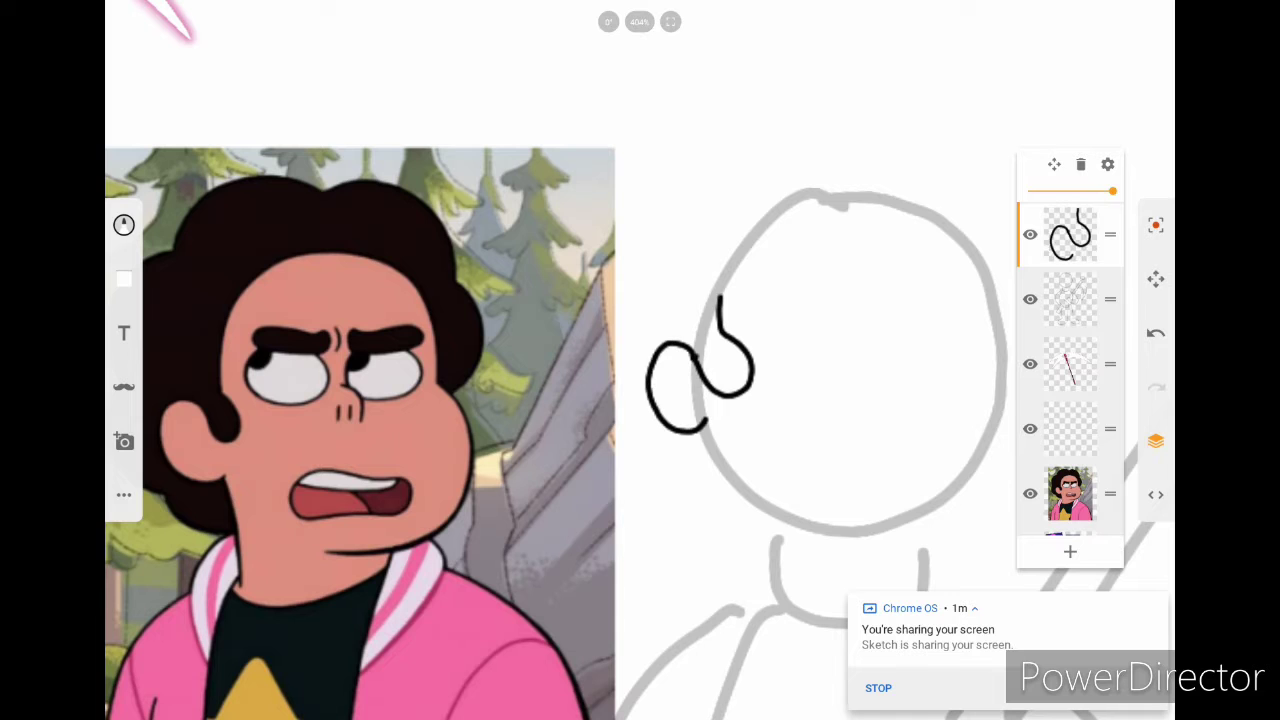
pyautogui.keyDown('ctrl'); pyautogui.scroll(1, 640, 400); pyautogui.keyUp('ctrl')
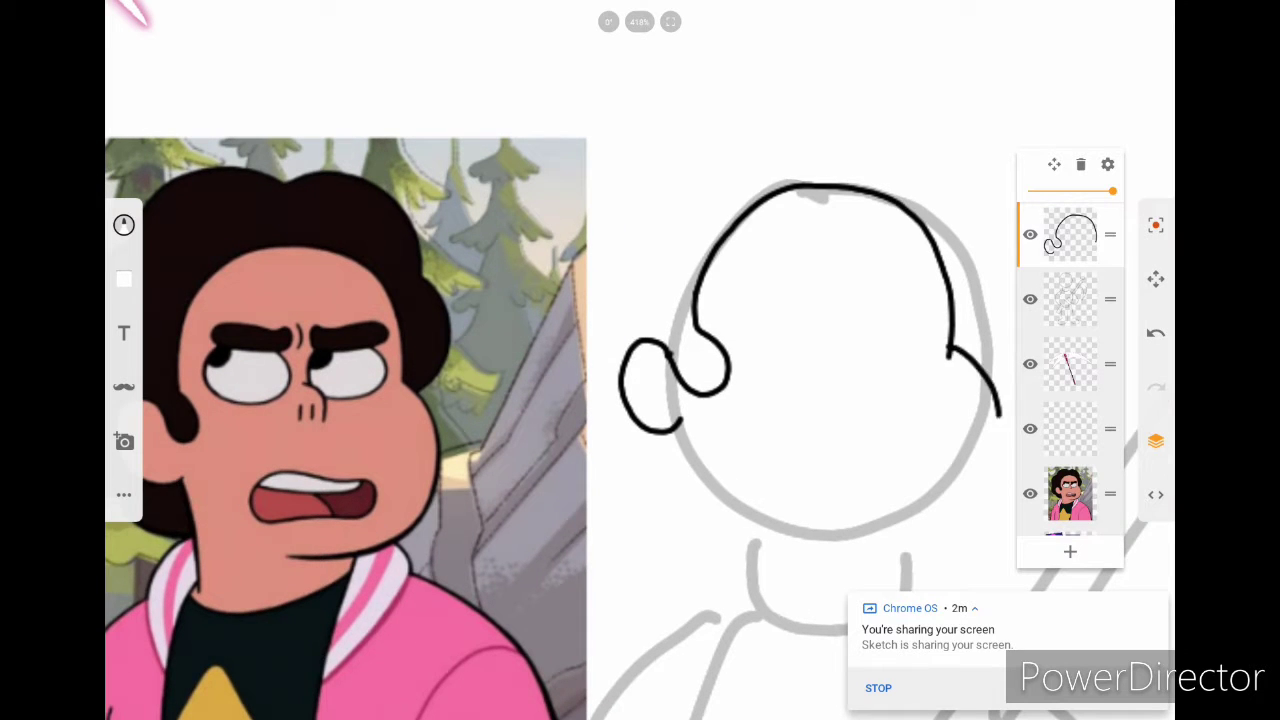
pyautogui.moveTo(682, 432); pyautogui.dragTo(718, 572)
pyautogui.moveTo(792, 539); pyautogui.dragTo(814, 542)
# Step: Draw the outer outline of the wavy hair around the head, with small tufts sticking out
pyautogui.keyDown('ctrl'); pyautogui.scroll(3, 640, 400); pyautogui.keyUp('ctrl')
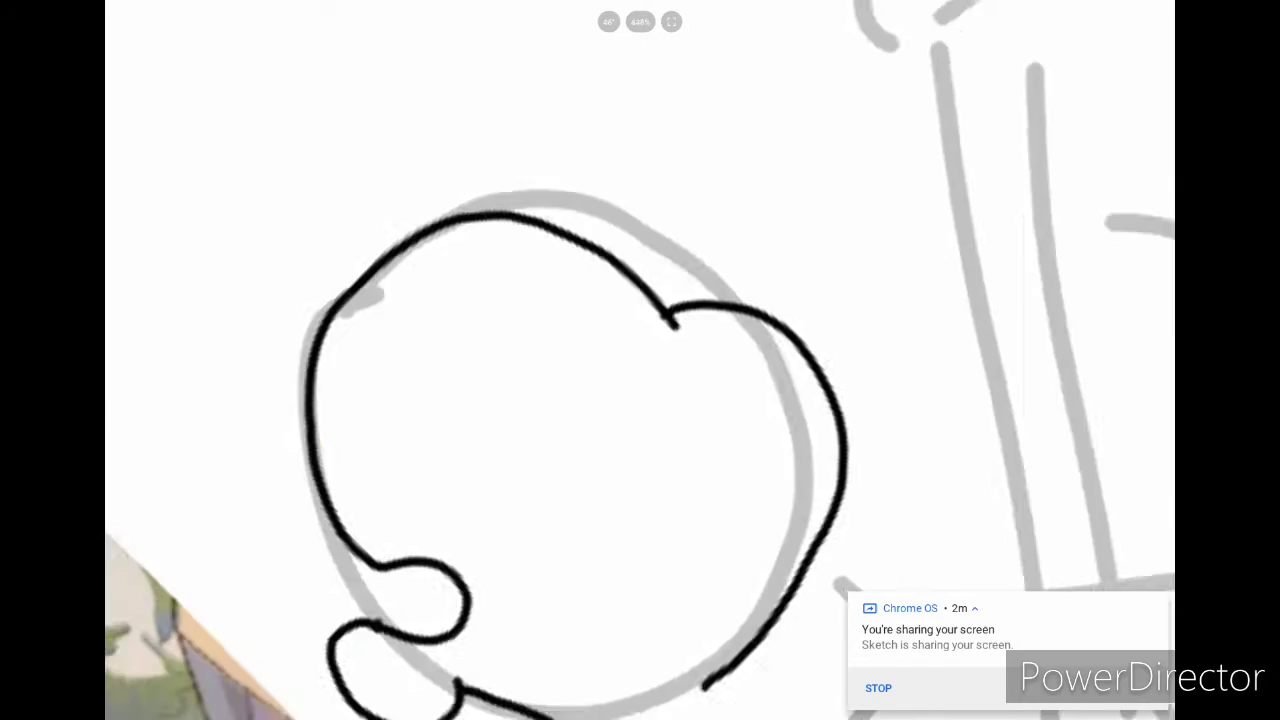
pyautogui.click(124, 225)
pyautogui.click(549, 303)
pyautogui.keyDown('ctrl'); pyautogui.scroll(-6, 640, 400); pyautogui.keyUp('ctrl')
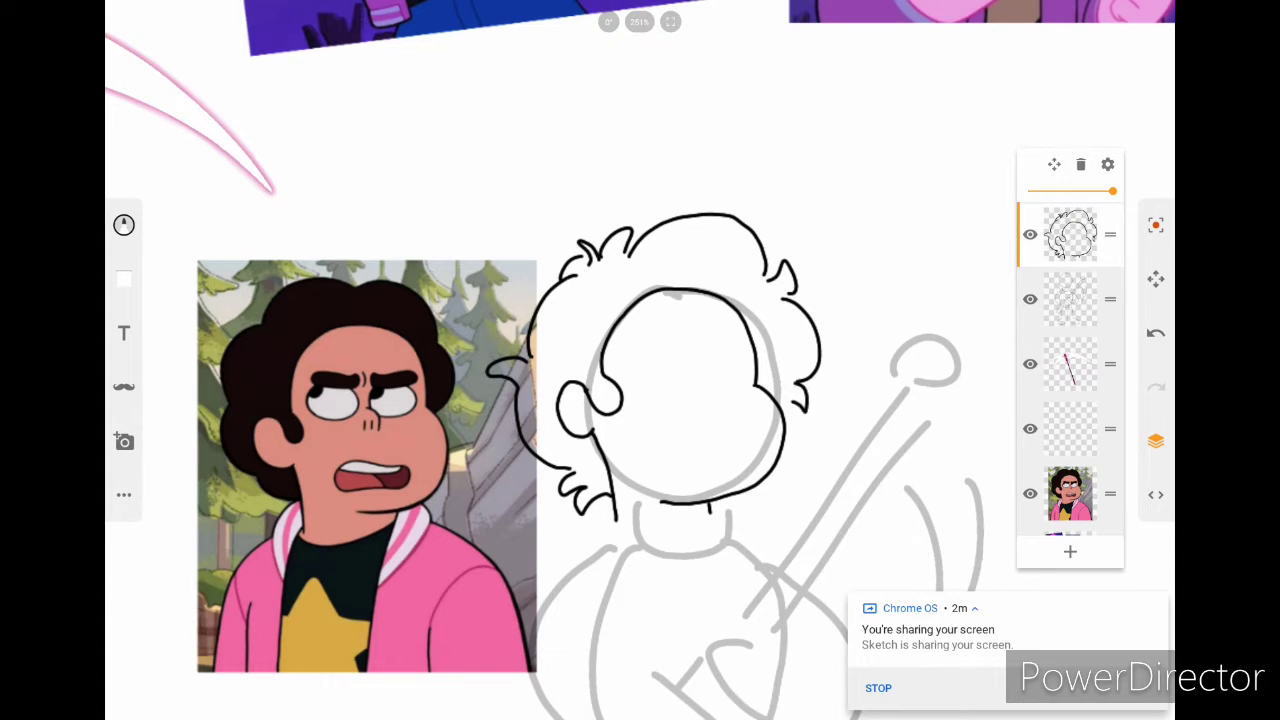
# Step: Draw the facial features: angry eyebrows, sideways-looking eyes, a nose and a frowning mouth
pyautogui.keyDown('ctrl'); pyautogui.scroll(3, 574, 367); pyautogui.keyUp('ctrl')
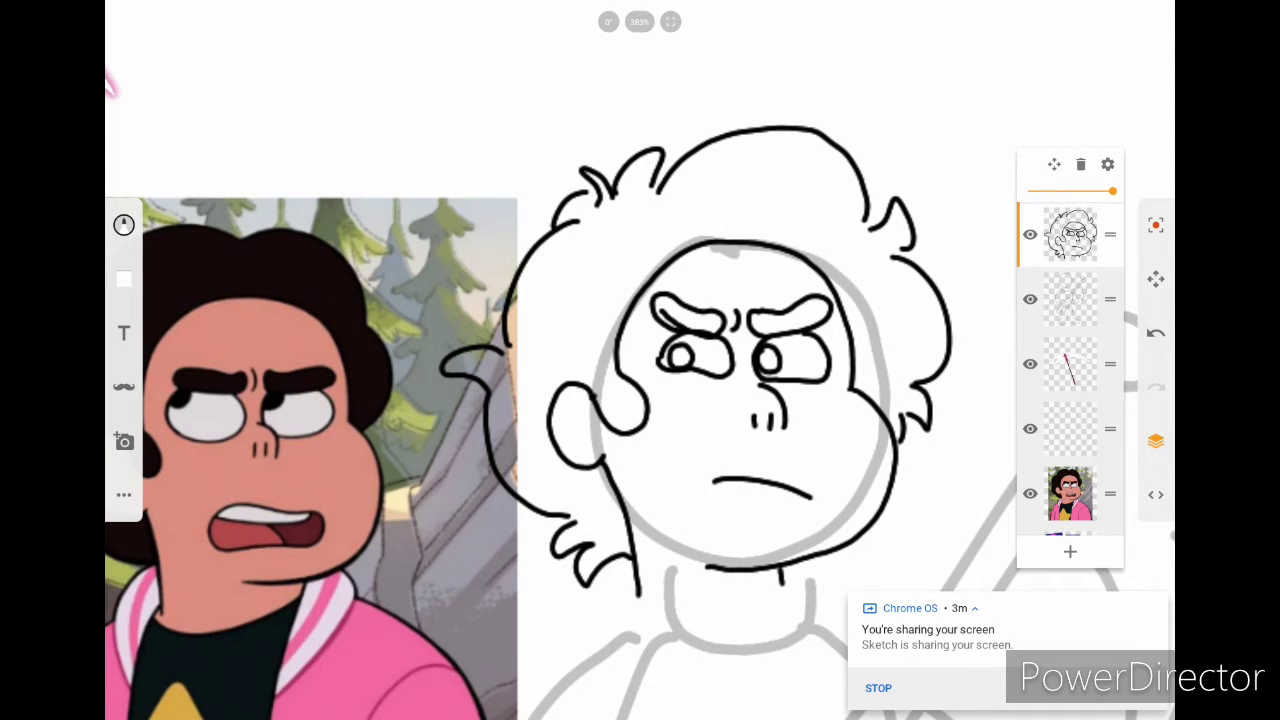
pyautogui.scroll(-5, 640, 360)
pyautogui.scroll(4, 640, 360)
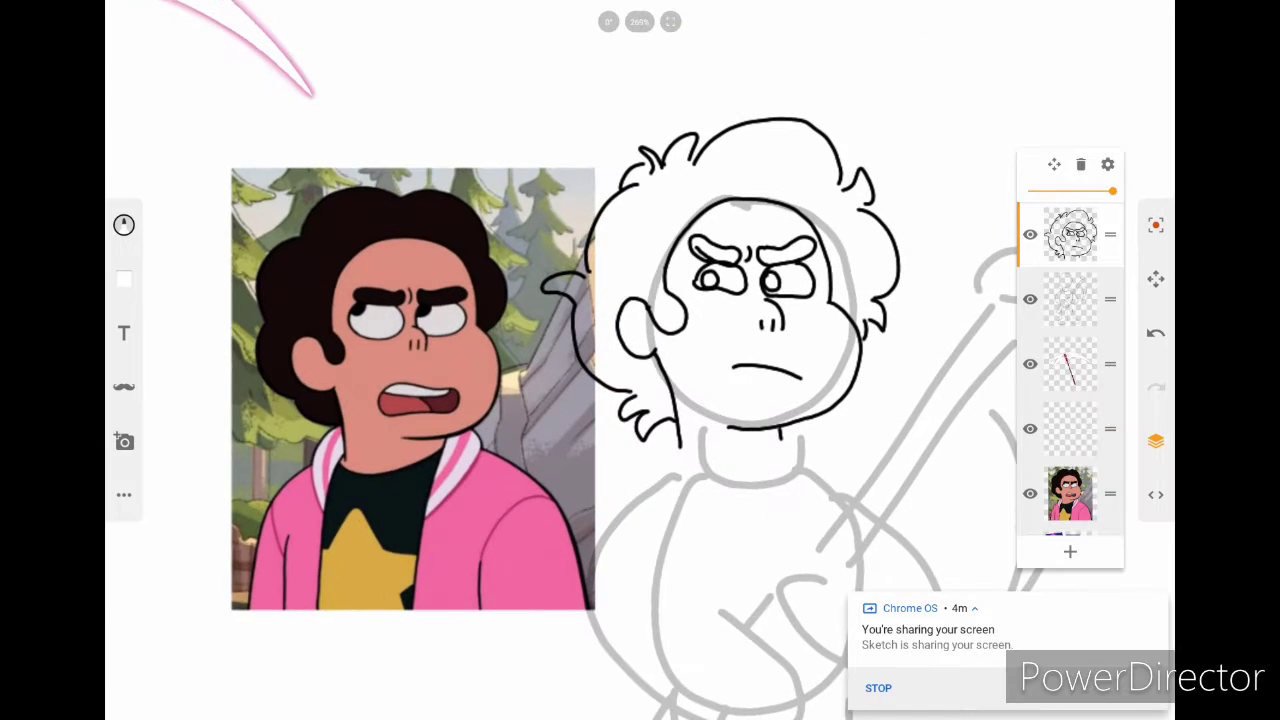
# Step: Erase the cheek outline next to the hair and redraw it as one smooth curve
pyautogui.scroll(5, 861, 340)
pyautogui.scroll(-3, 640, 360)
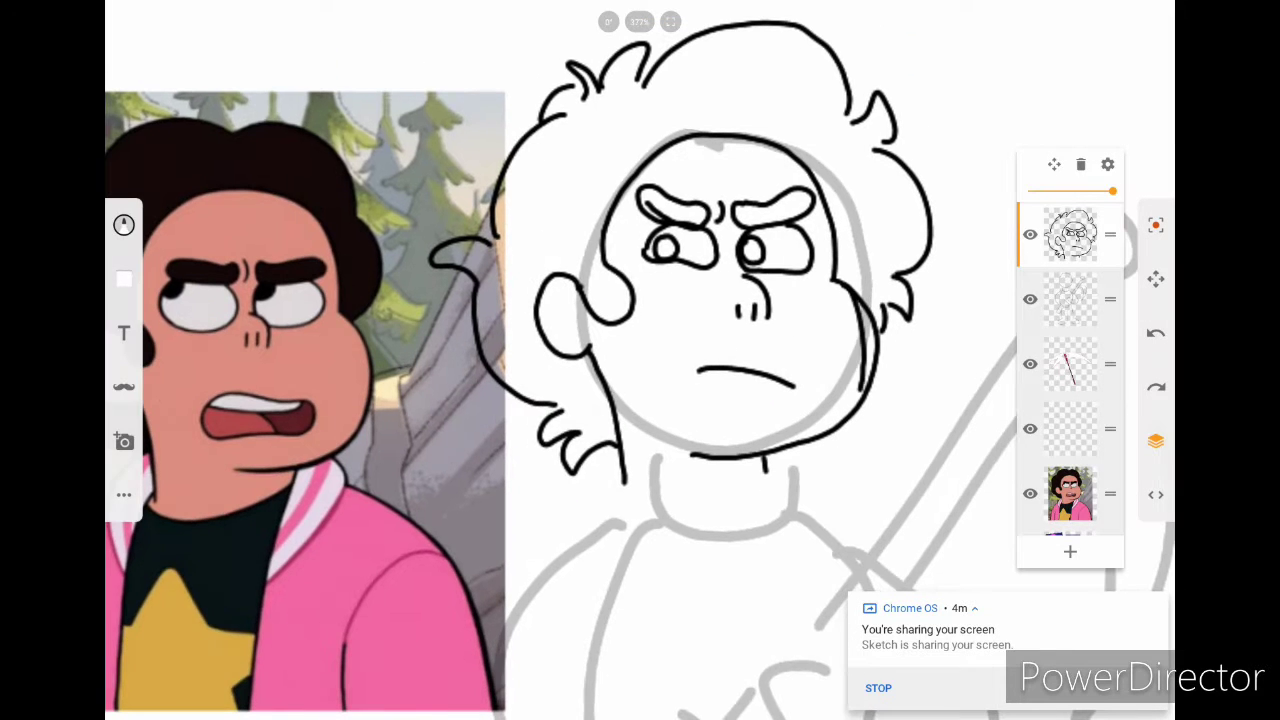
pyautogui.click(124, 225)
pyautogui.click(546, 260)
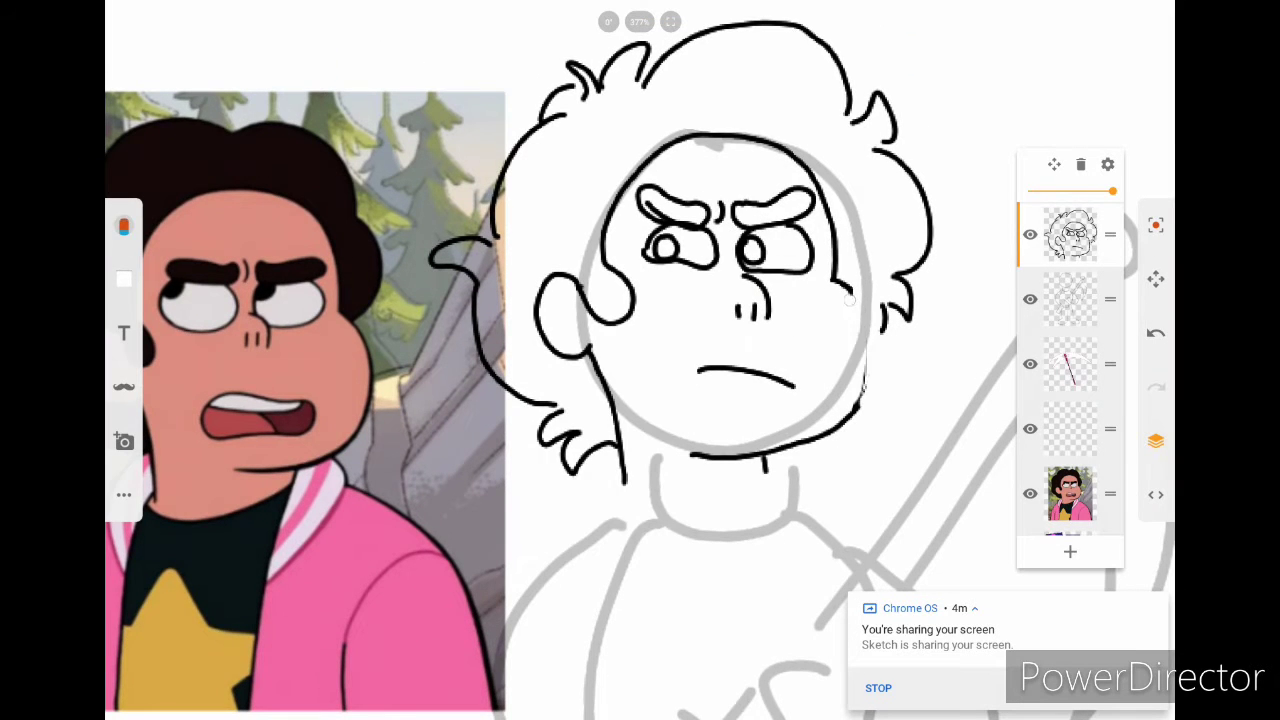
pyautogui.scroll(10, 700, 300)
pyautogui.moveTo(400, 530); pyautogui.dragTo(740, 300)
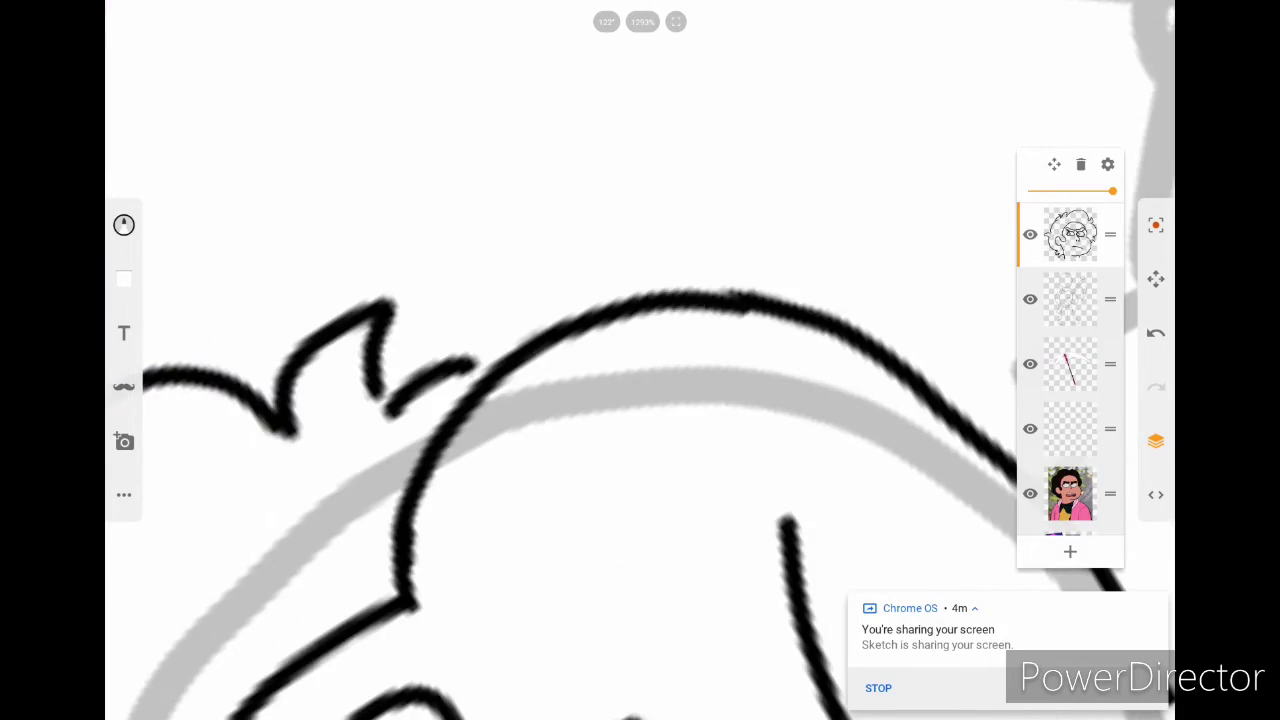
pyautogui.scroll(-8, 640, 360)
pyautogui.scroll(-5, 640, 360)
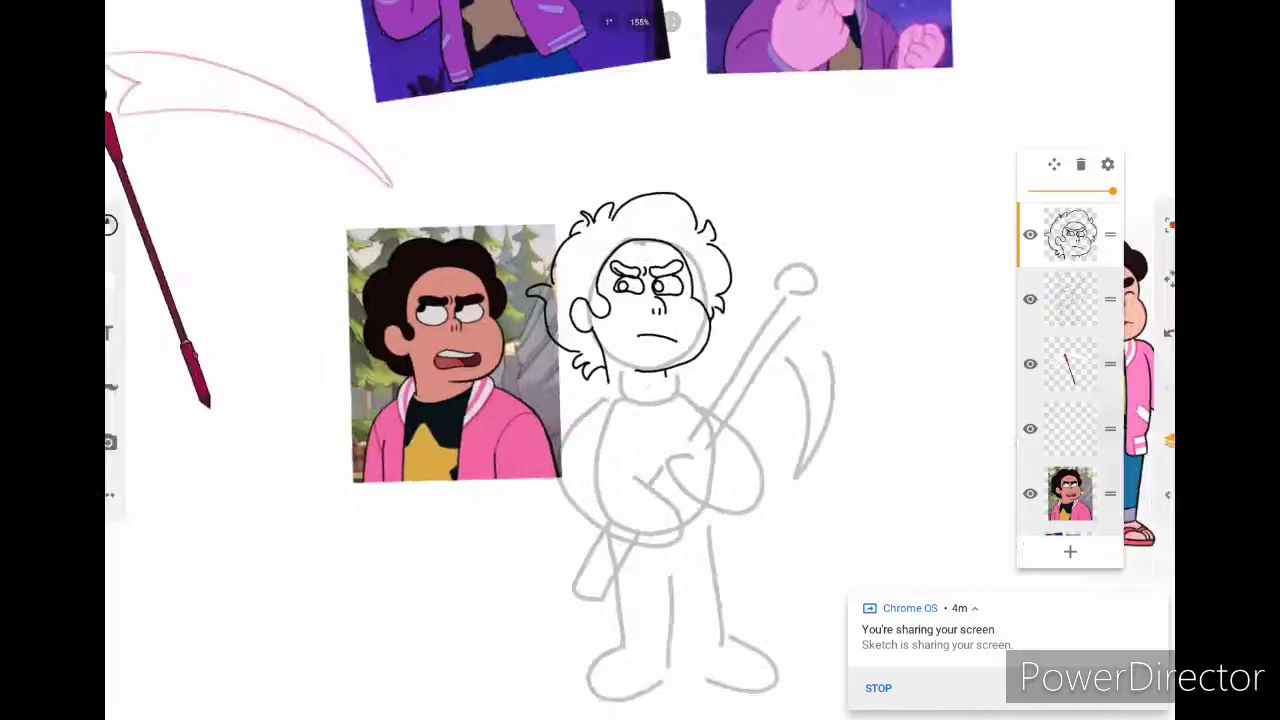
# Step: Enlarge the head line art, and scale and reposition the rough figure layer to line up with it
pyautogui.click(1054, 164)
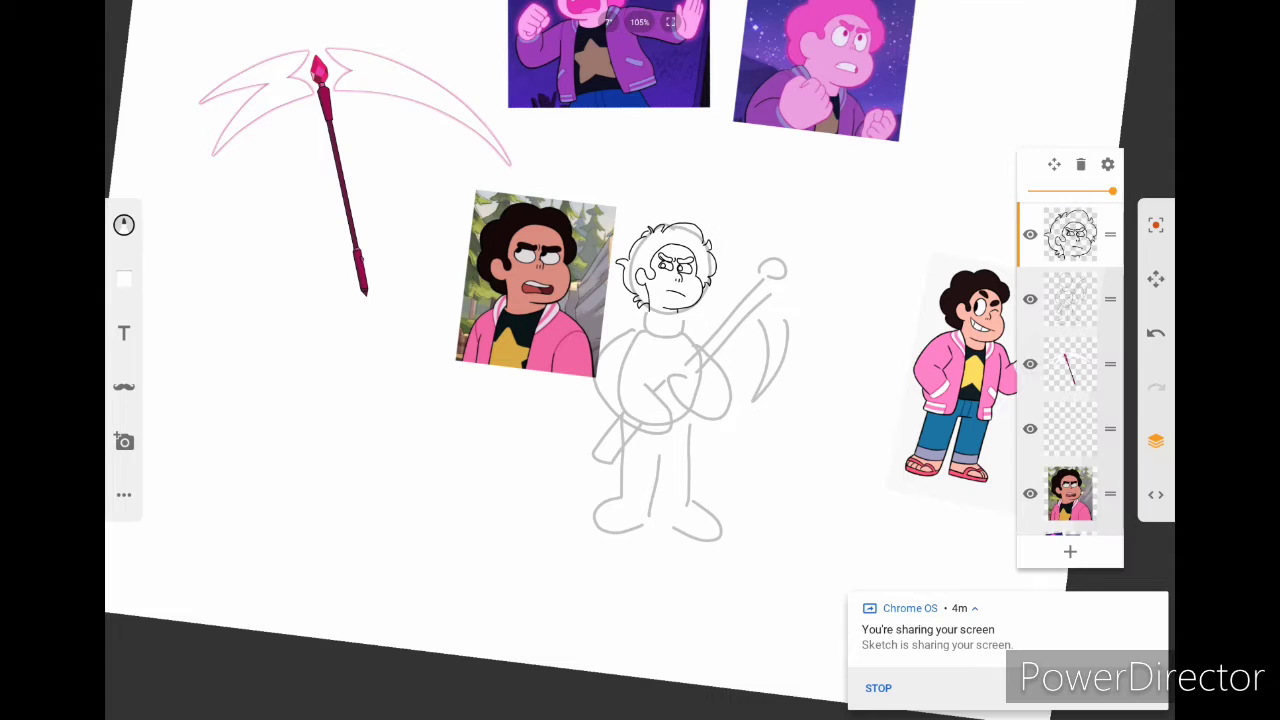
pyautogui.moveTo(668, 268); pyautogui.dragTo(690, 212)
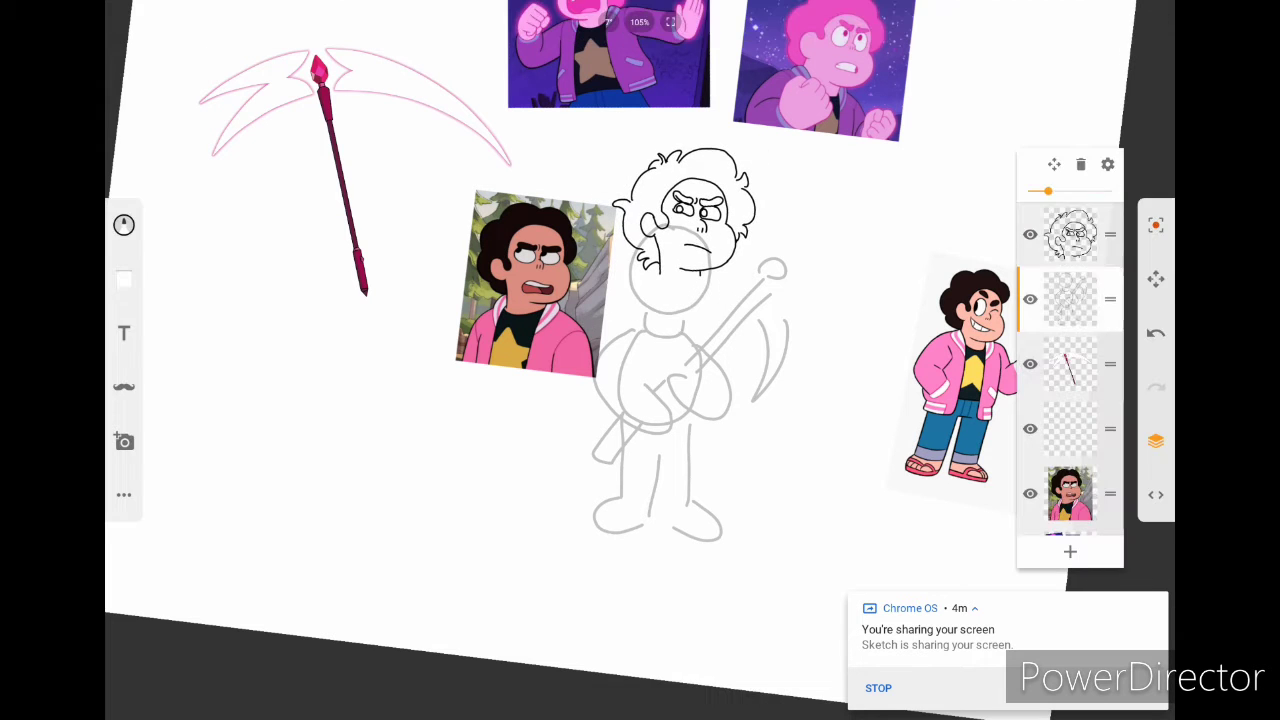
pyautogui.moveTo(690, 400); pyautogui.dragTo(722, 470)
pyautogui.click(123, 21)
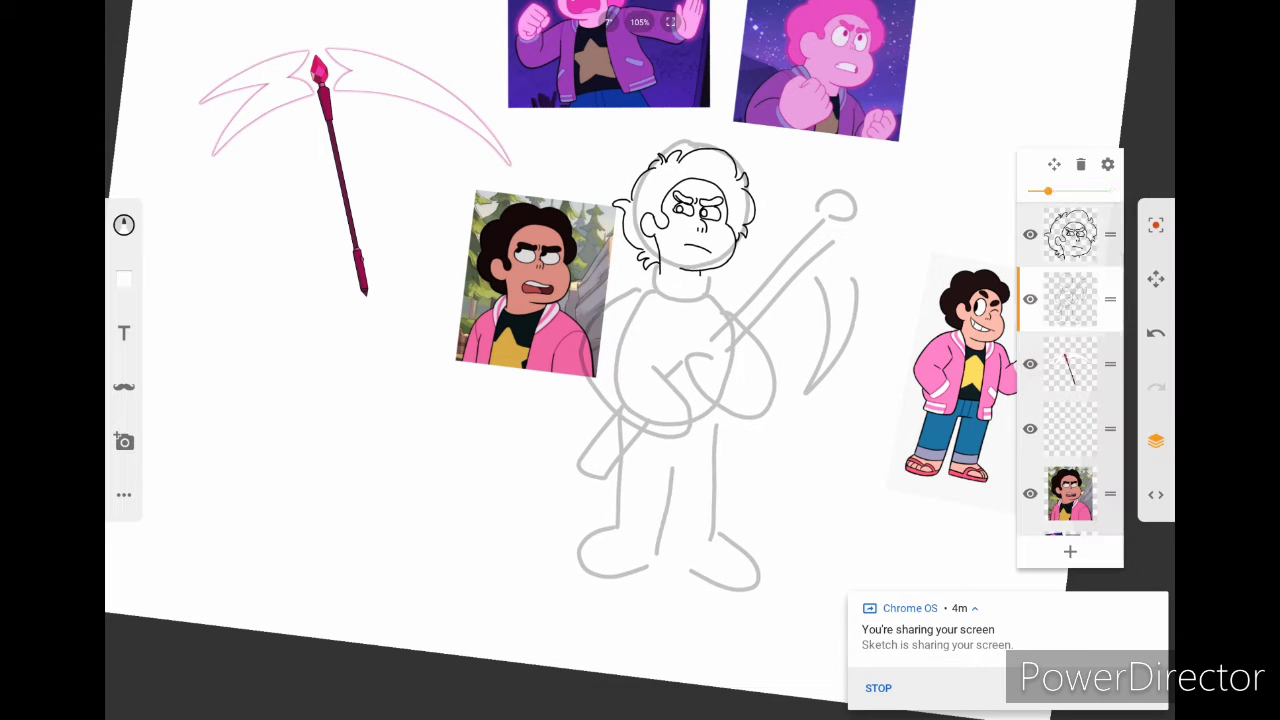
# Step: Draw a tall collar with a split front around the neck on a new layer
pyautogui.scroll(5, 690, 280)
pyautogui.moveTo(566, 337); pyautogui.dragTo(719, 402)
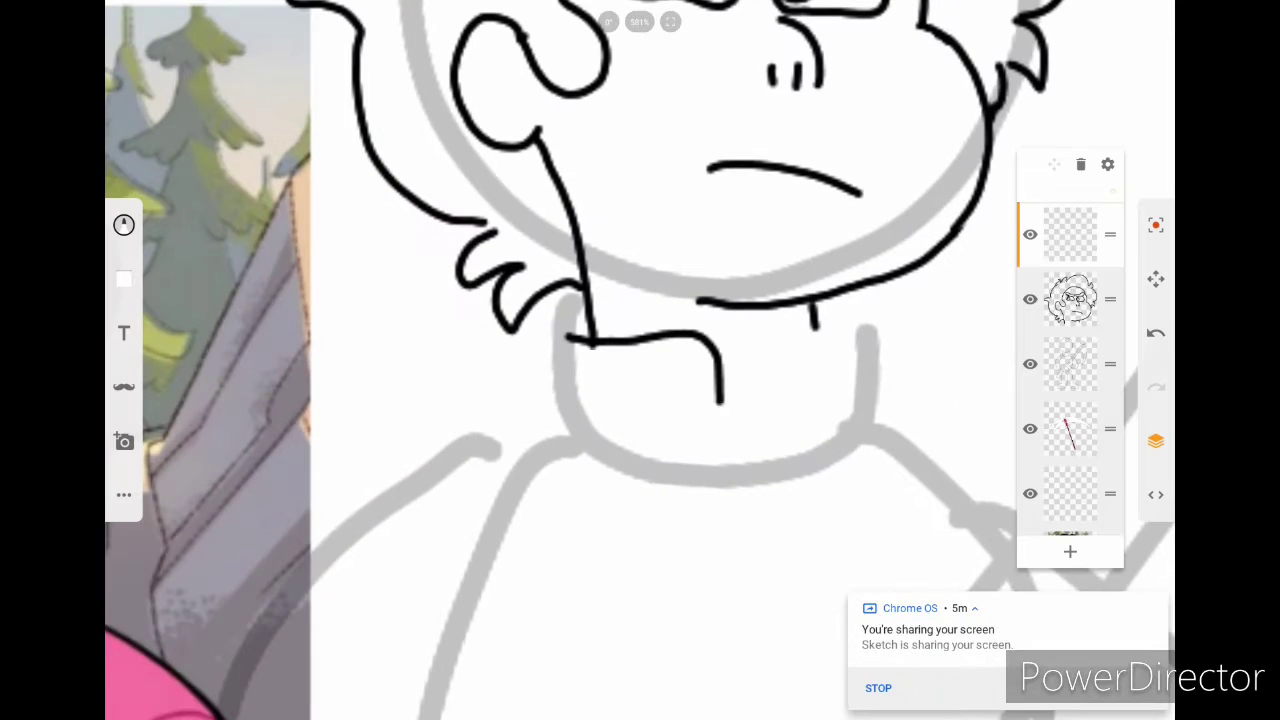
pyautogui.moveTo(850, 318); pyautogui.dragTo(866, 440)
pyautogui.moveTo(563, 335); pyautogui.dragTo(558, 420)
pyautogui.scroll(-5, 640, 360)
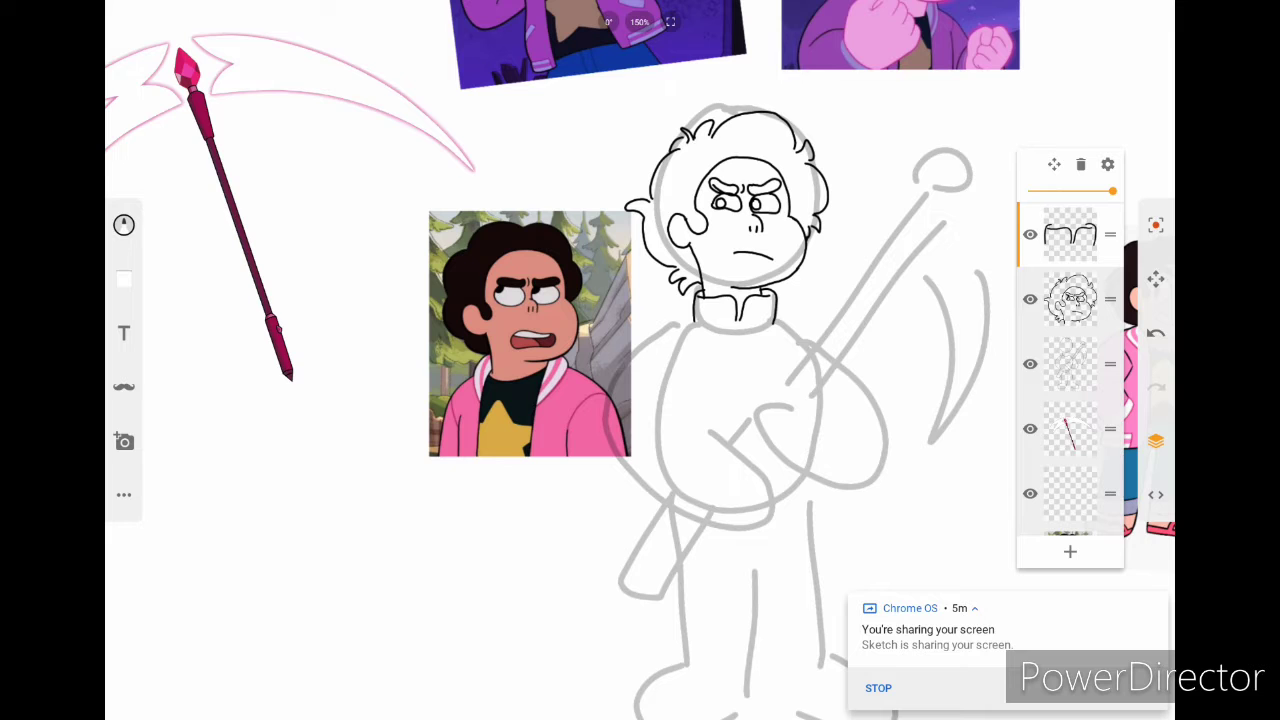
# Step: Draw the cape's front edge and its draped half over the shoulder nearest the reference portrait, with folds at the hem
pyautogui.keyDown('ctrl'); pyautogui.scroll(5, 700, 430); pyautogui.keyUp('ctrl')
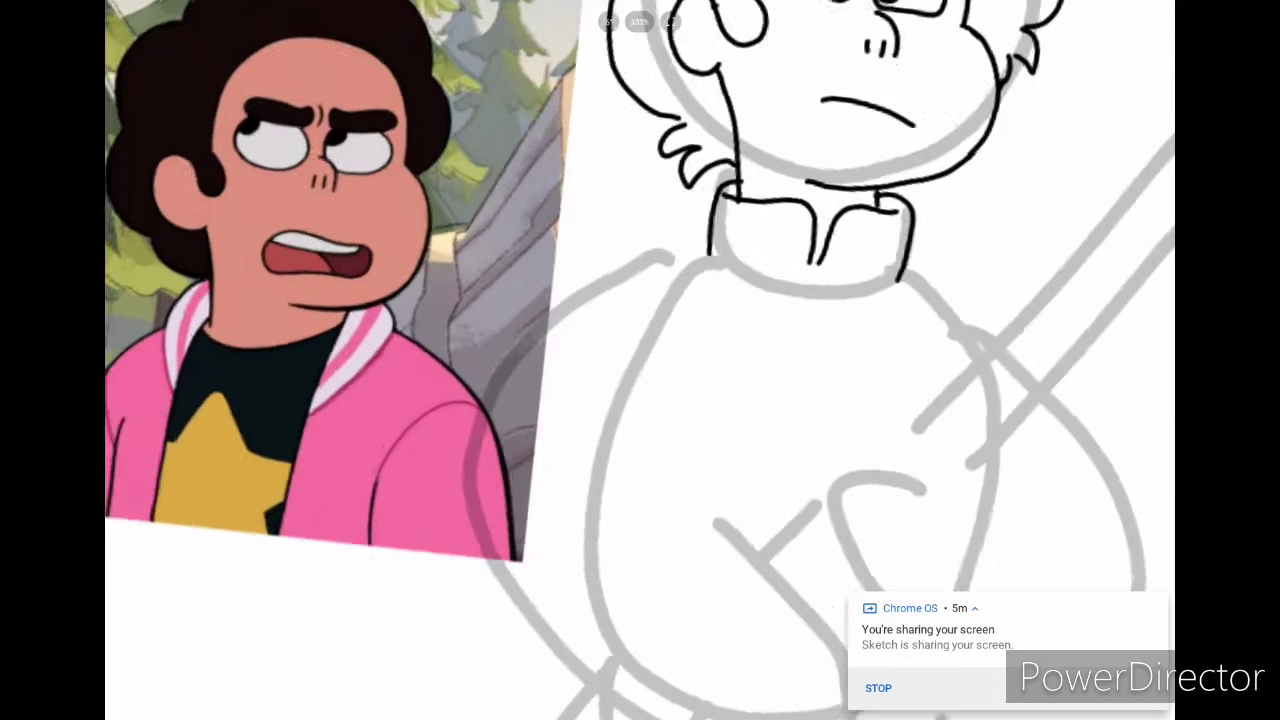
pyautogui.hotkey('ctrl', 'z')
pyautogui.moveTo(770, 228)
pyautogui.mouseDown()
pyautogui.moveTo(716, 447)
pyautogui.moveTo(427, 532)
pyautogui.mouseUp()
pyautogui.moveTo(676, 211)
pyautogui.mouseDown()
pyautogui.moveTo(634, 218)
pyautogui.moveTo(429, 492)
pyautogui.mouseUp()
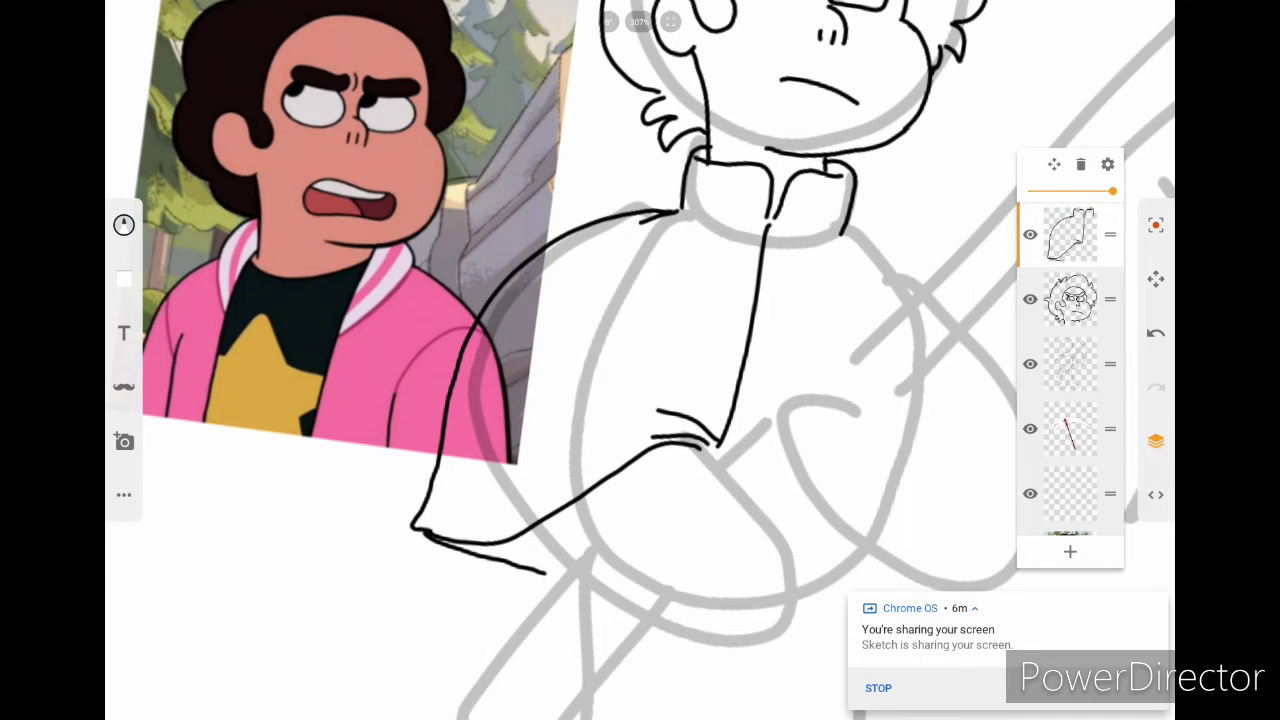
pyautogui.scroll(2, 640, 360)
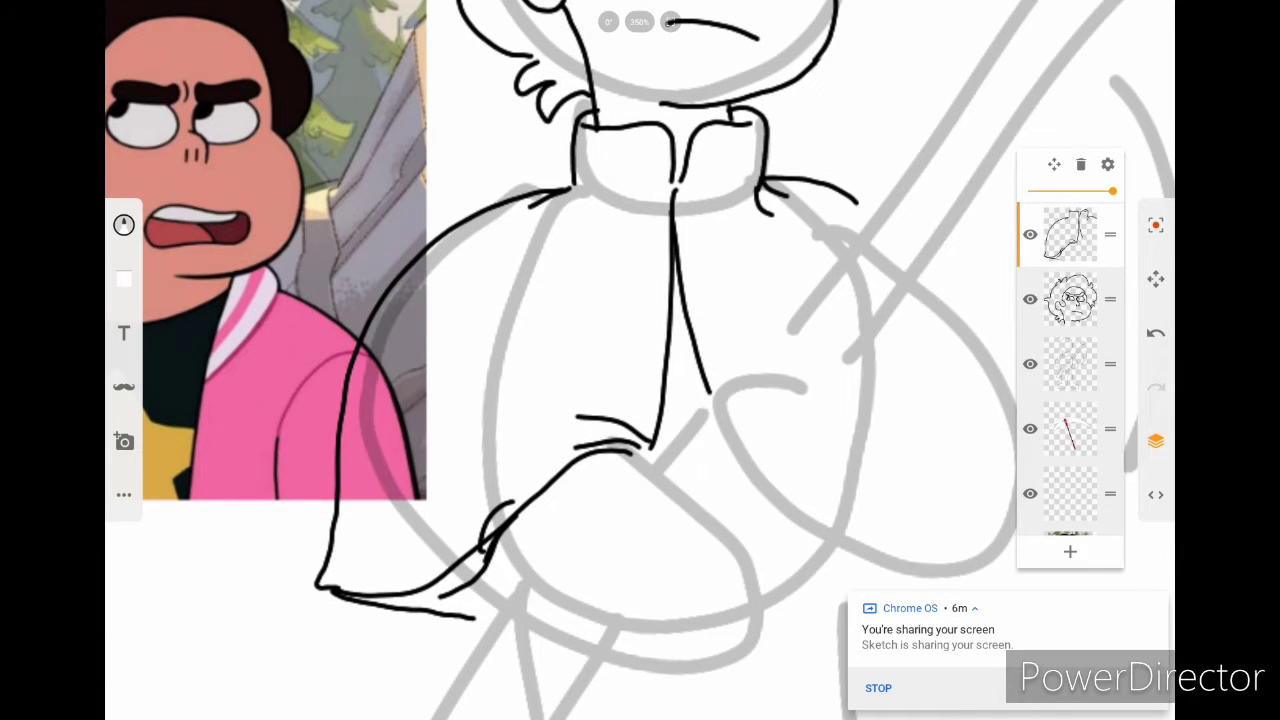
# Step: Undo the latest strokes and redraw the cape's other half draping over the arm on the scythe side
pyautogui.scroll(-2, 640, 360)
pyautogui.moveTo(832, 265); pyautogui.dragTo(903, 335)
pyautogui.hotkey('ctrl', 'z')
pyautogui.hotkey('ctrl', 'z')
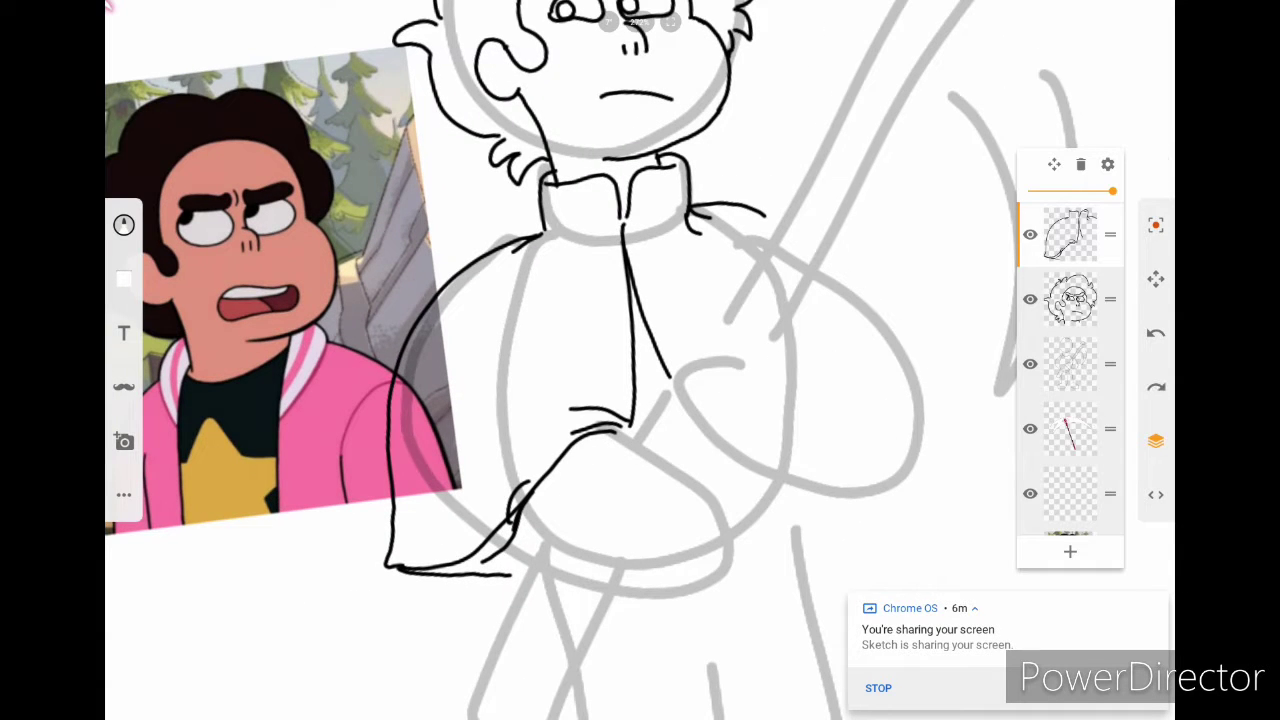
pyautogui.moveTo(821, 258); pyautogui.dragTo(894, 474)
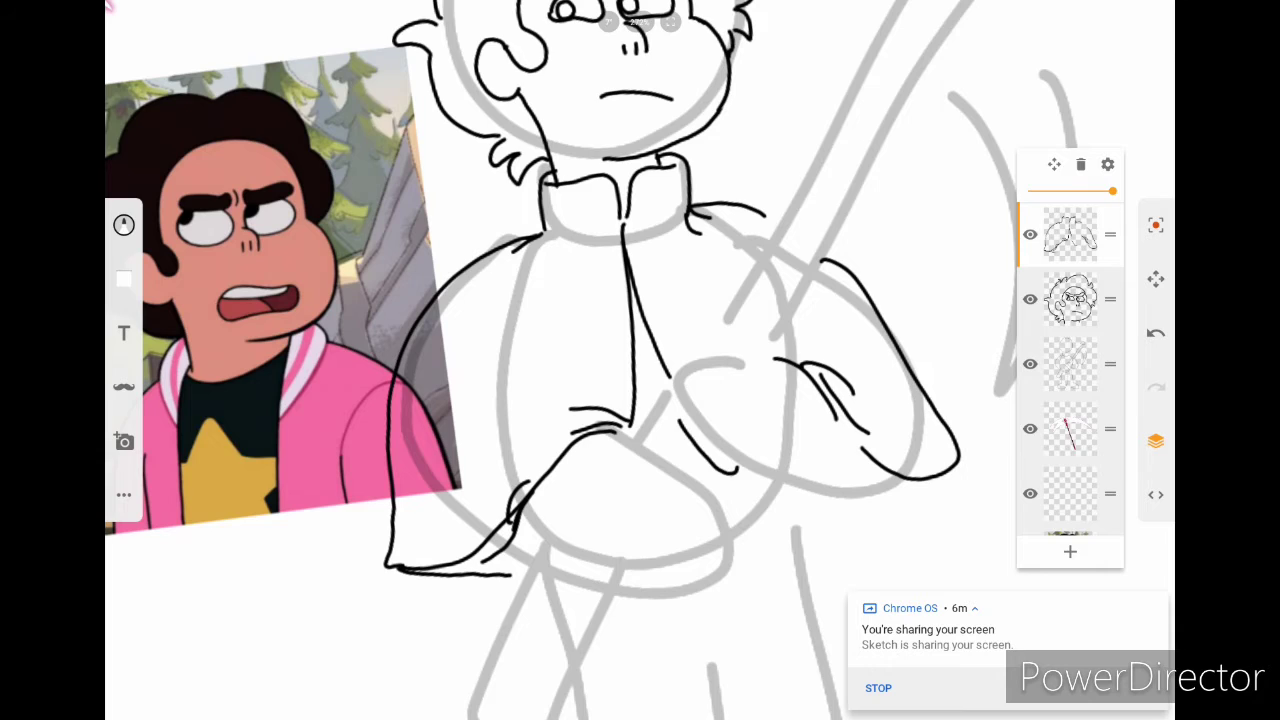
# Step: Draw a star-shaped clasp with a diamond centre where the cape closes below the collar
pyautogui.scroll(-3, 640, 360)
pyautogui.scroll(5, 620, 220)
pyautogui.moveTo(600, 356)
pyautogui.mouseDown()
pyautogui.moveTo(664, 366)
pyautogui.moveTo(548, 474)
pyautogui.mouseUp()
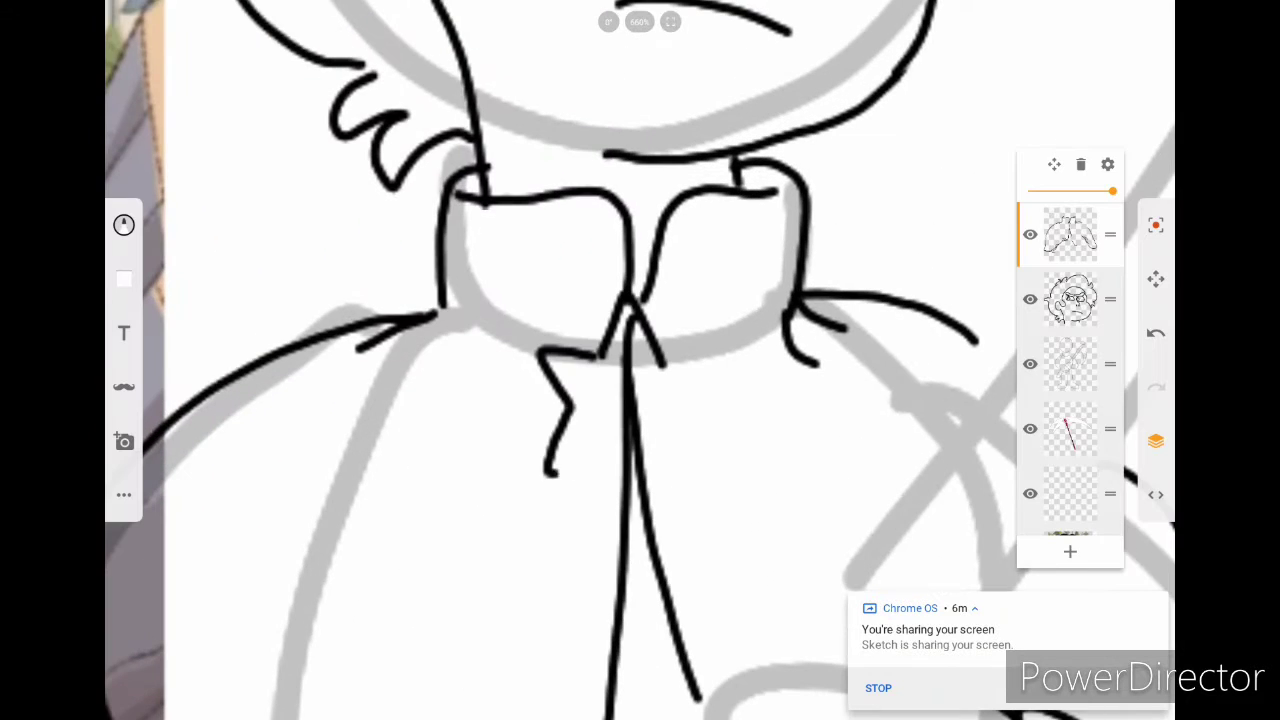
pyautogui.moveTo(605, 358); pyautogui.dragTo(655, 448)
# Step: Rough in both bent arms on a new layer above the cape drawing and reduce that layer's opacity
pyautogui.scroll(-5, 640, 360)
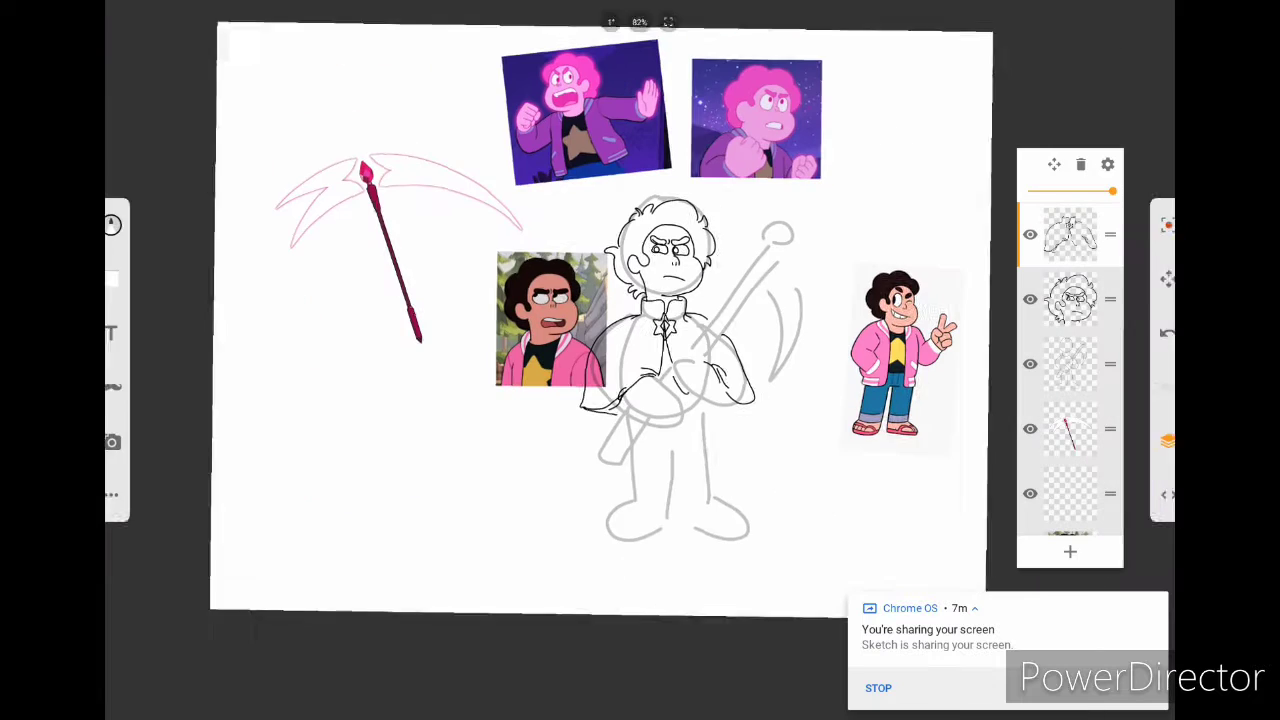
pyautogui.scroll(2, 640, 360)
pyautogui.scroll(-3, 640, 360)
pyautogui.scroll(4, 640, 360)
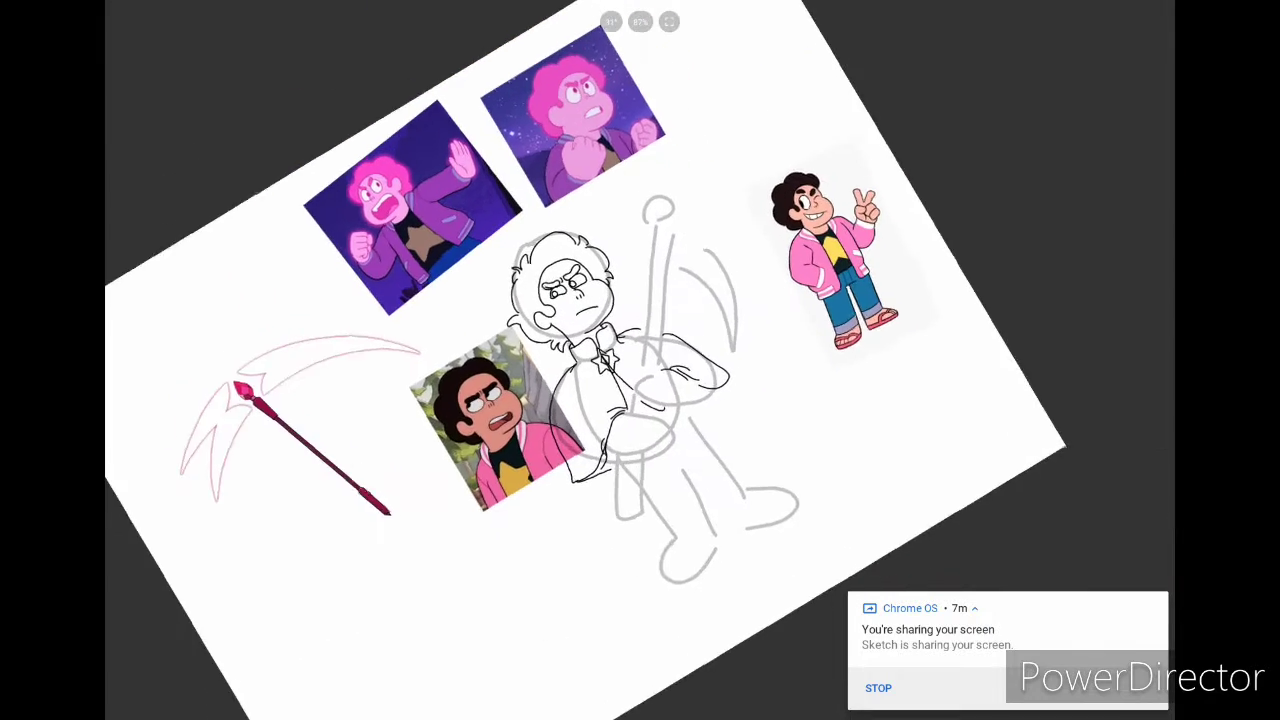
pyautogui.scroll(-2, 640, 360)
pyautogui.scroll(3, 640, 360)
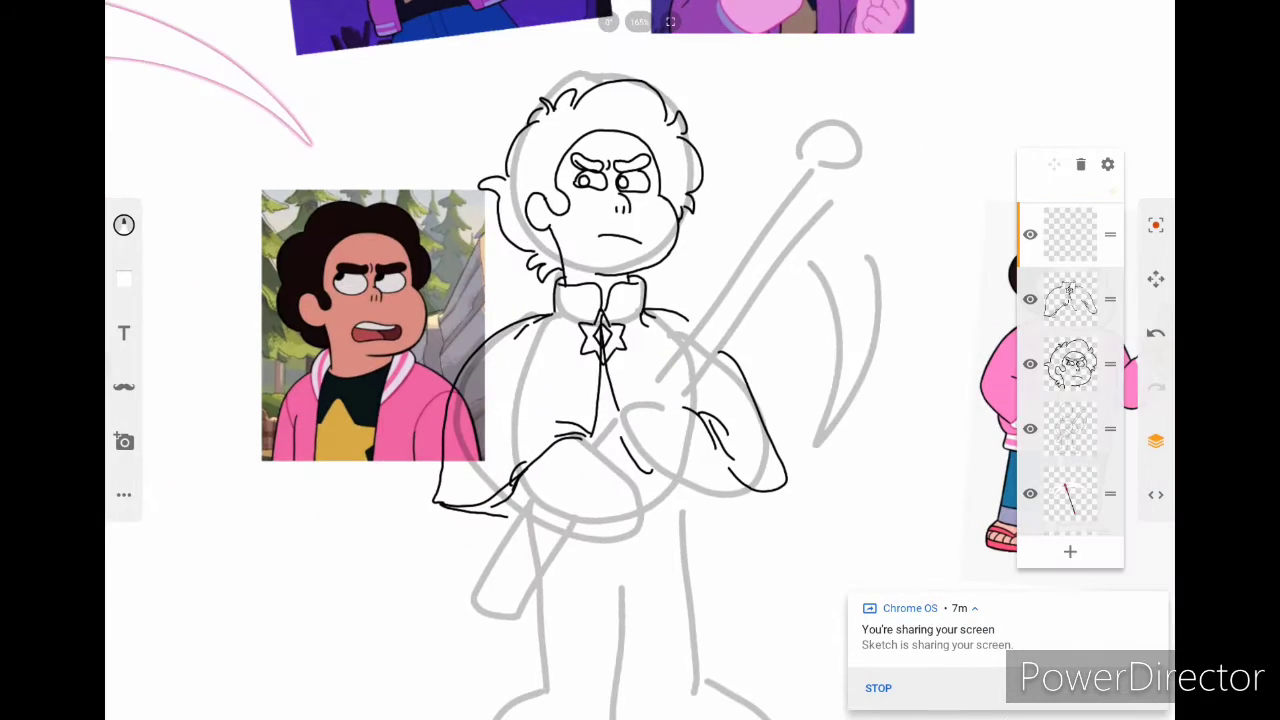
pyautogui.scroll(-2, 640, 360)
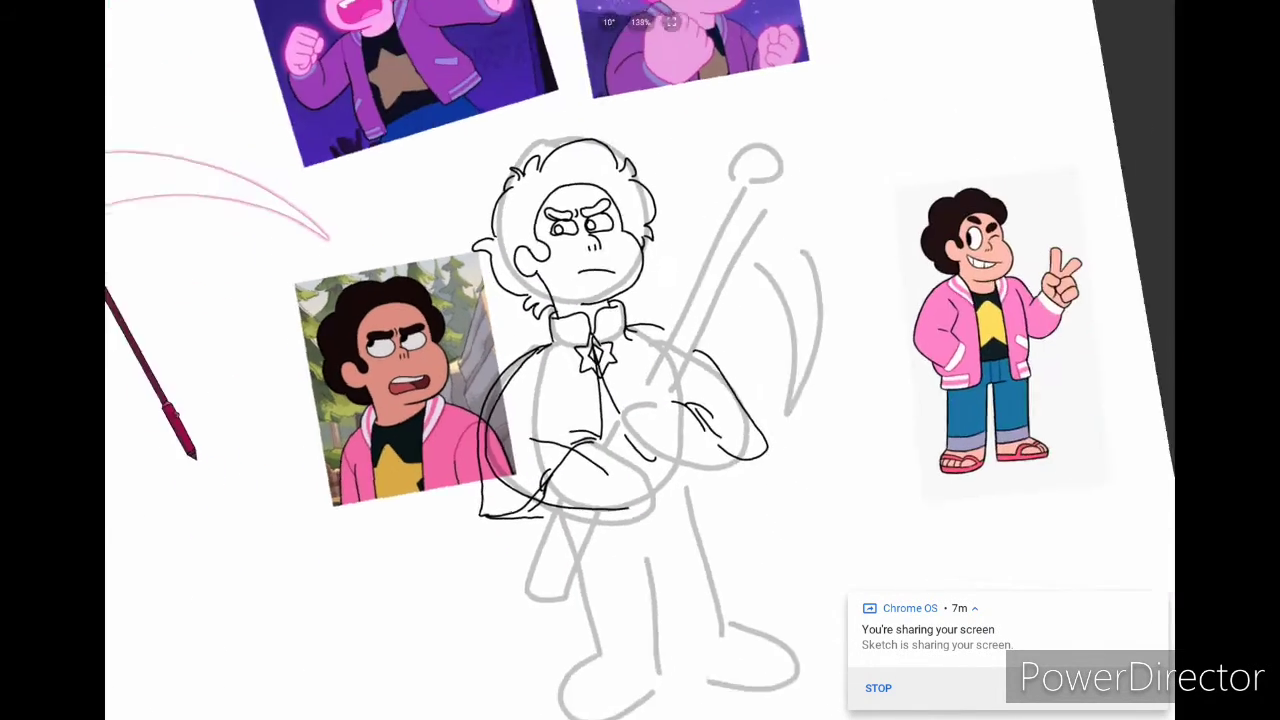
pyautogui.scroll(3, 640, 360)
pyautogui.moveTo(1112, 190); pyautogui.dragTo(1068, 190)
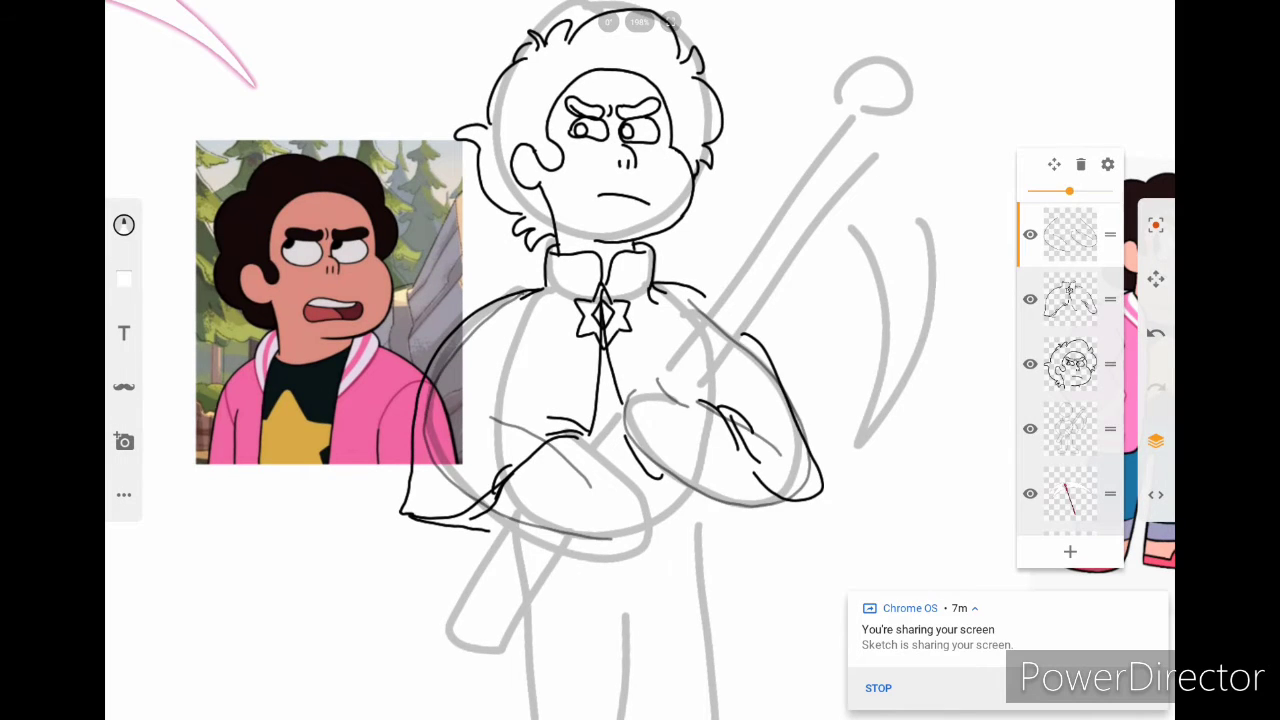
# Step: Add rough finger lines to the gripping hand and create a new empty layer on top
pyautogui.scroll(-2, 640, 360)
pyautogui.scroll(5, 640, 360)
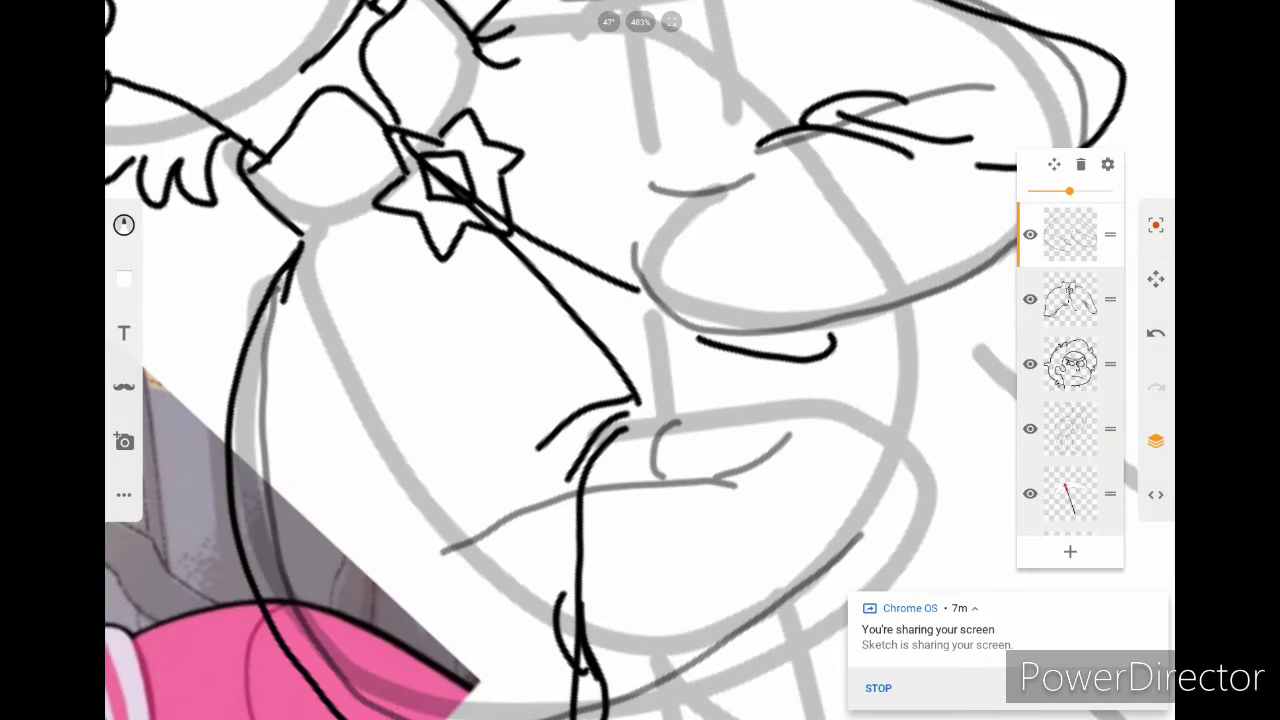
pyautogui.scroll(-3, 640, 360)
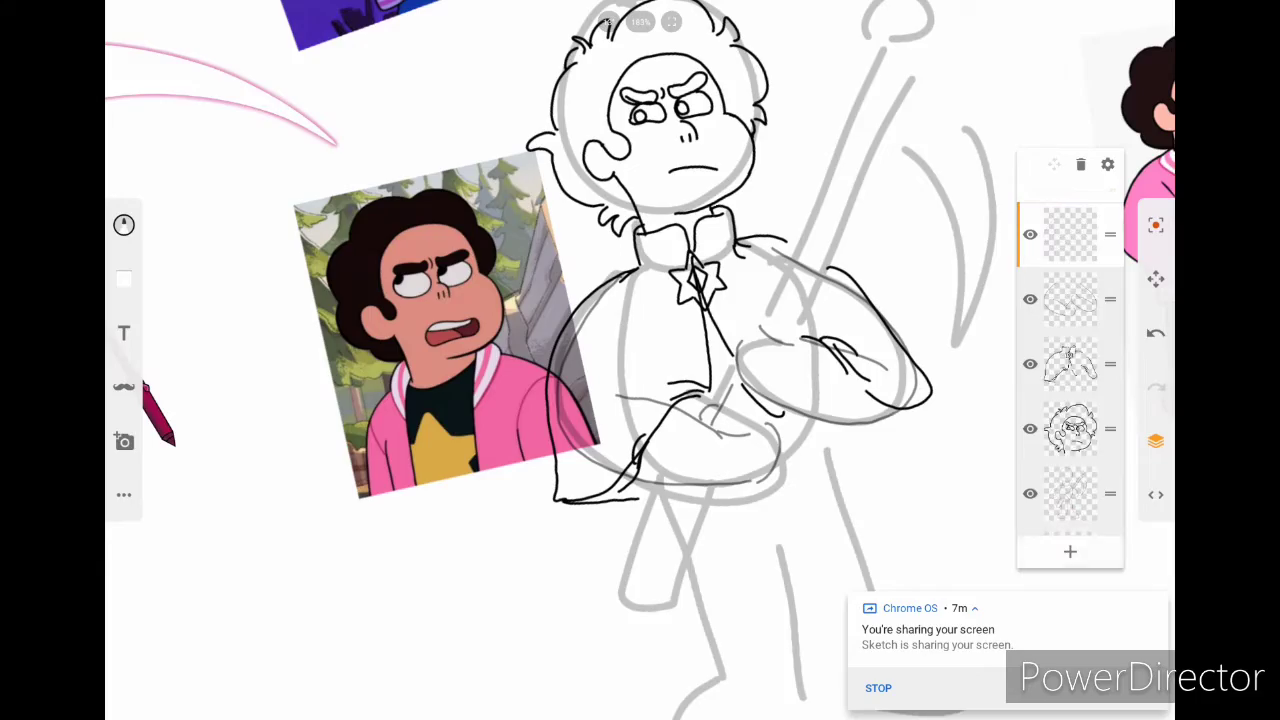
# Step: Draw the lower gripping hand's palm edge and its first curled finger over the rough arm sketch
pyautogui.scroll(-2, 640, 360)
pyautogui.scroll(-1, 640, 360)
pyautogui.scroll(2, 640, 360)
pyautogui.scroll(-2, 640, 360)
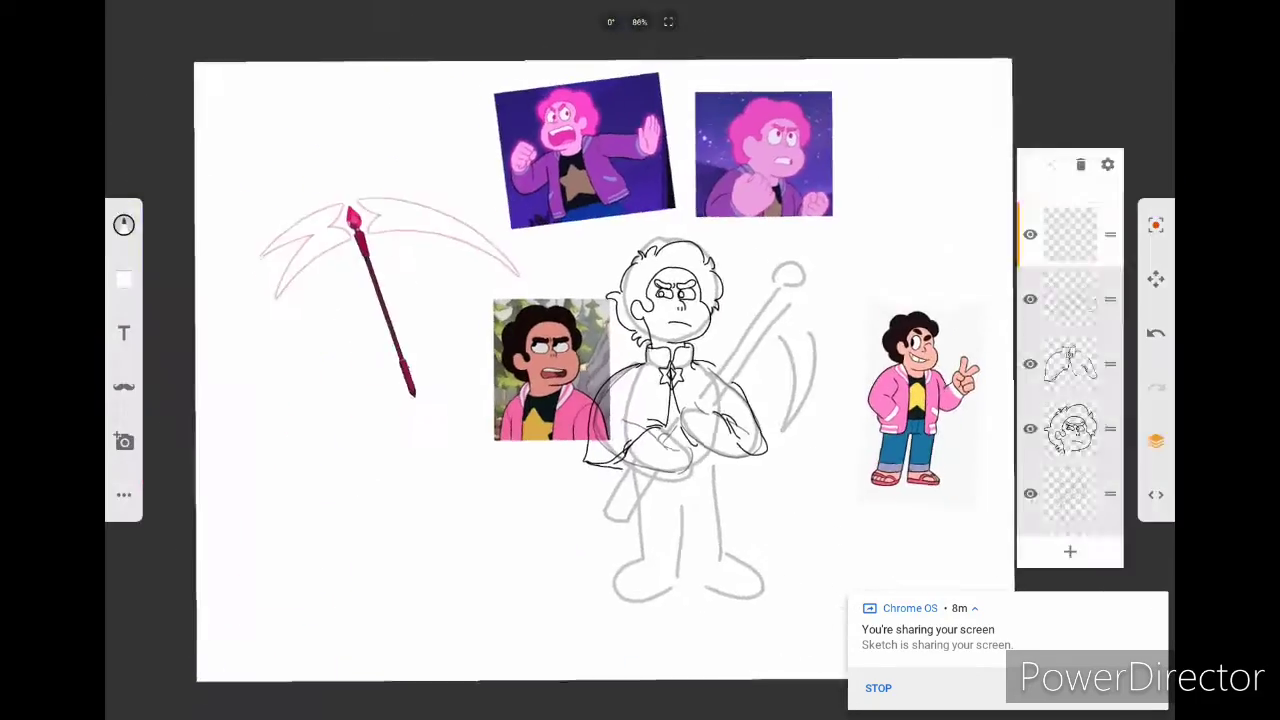
pyautogui.scroll(2, 640, 360)
pyautogui.scroll(5, 640, 360)
pyautogui.click(1155, 440)
pyautogui.moveTo(640, 525); pyautogui.dragTo(760, 352)
pyautogui.moveTo(735, 298)
pyautogui.mouseDown()
pyautogui.moveTo(752, 331)
pyautogui.moveTo(820, 385)
pyautogui.mouseUp()
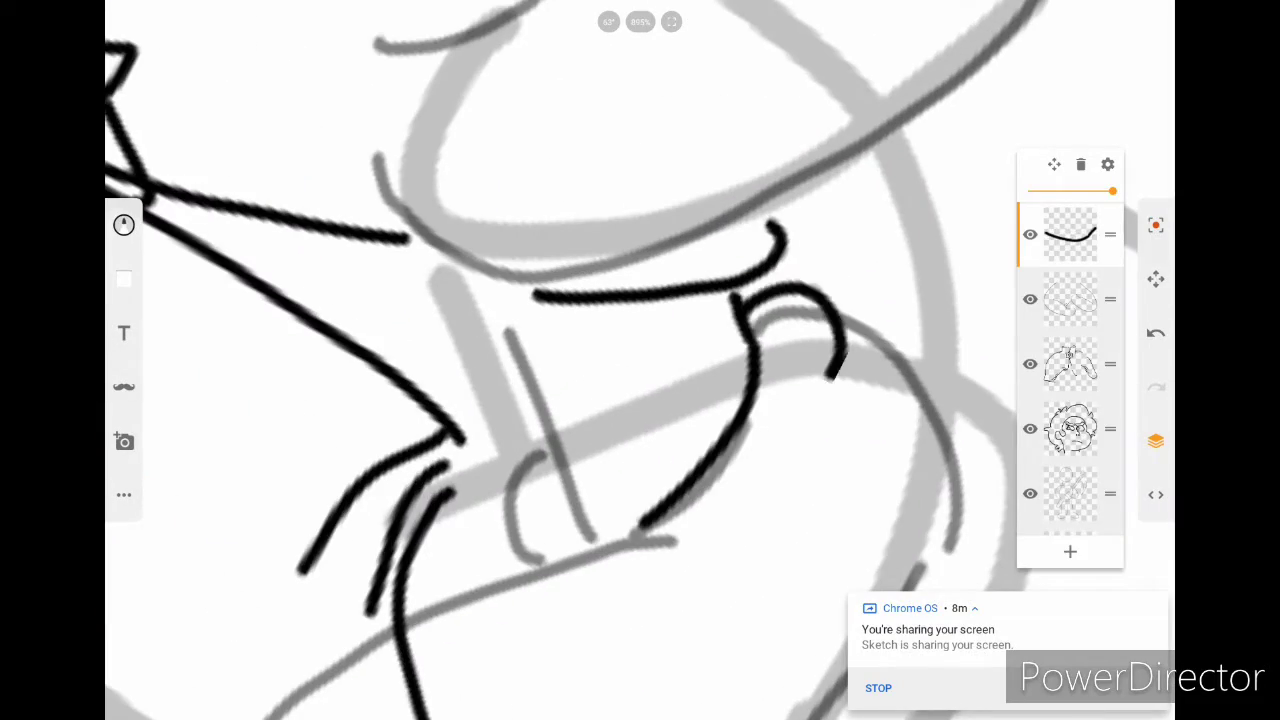
# Step: Add the remaining curled fingers and the lower edge of the gripping hand
pyautogui.moveTo(750, 318); pyautogui.dragTo(895, 430)
pyautogui.scroll(-3, 640, 360)
pyautogui.scroll(3, 640, 360)
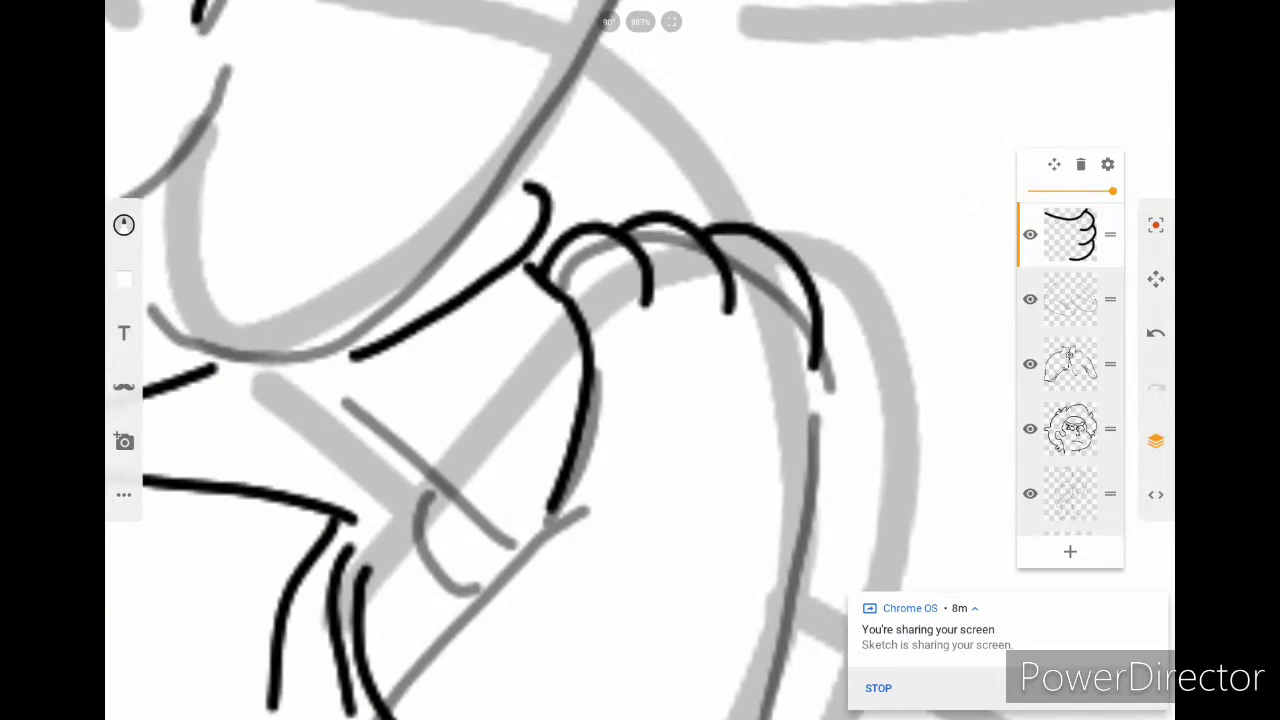
pyautogui.moveTo(812, 370); pyautogui.dragTo(793, 590)
pyautogui.scroll(1, 640, 360)
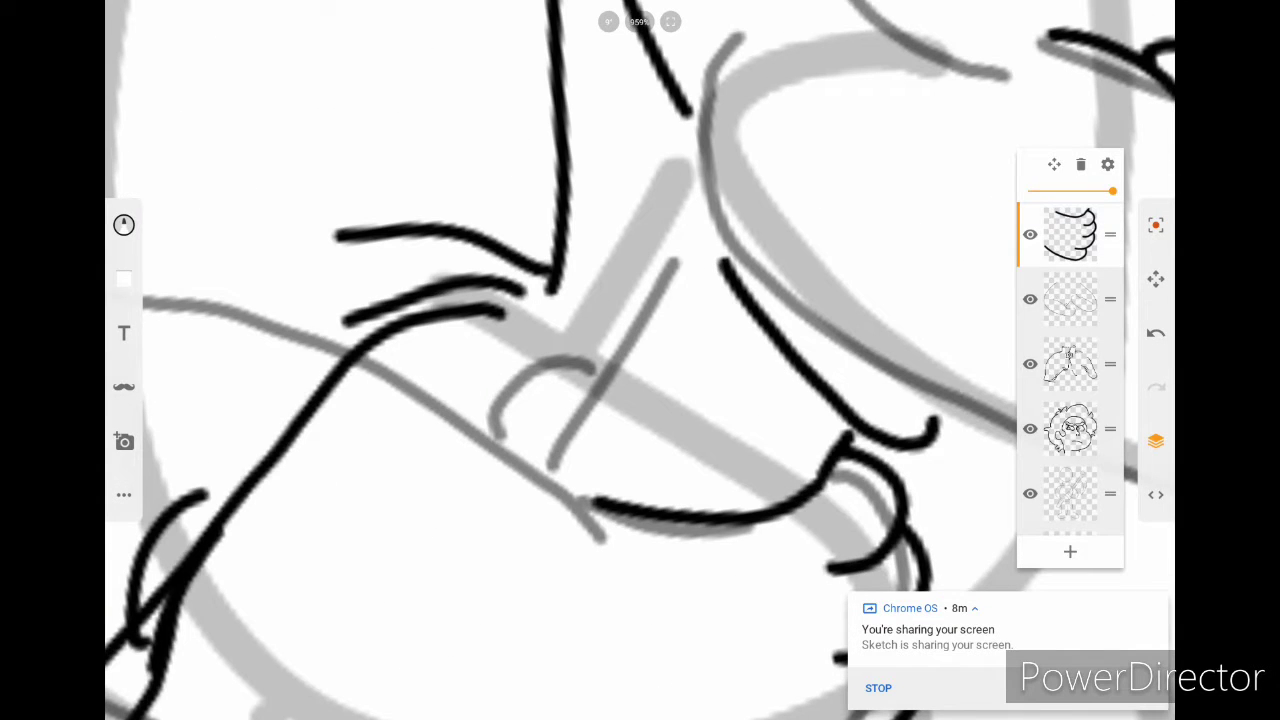
# Step: Draw the short straight shaft line above the lower hand, try a thumb curve beside it, and undo the curve
pyautogui.moveTo(604, 425); pyautogui.dragTo(560, 492)
pyautogui.scroll(-3, 640, 360)
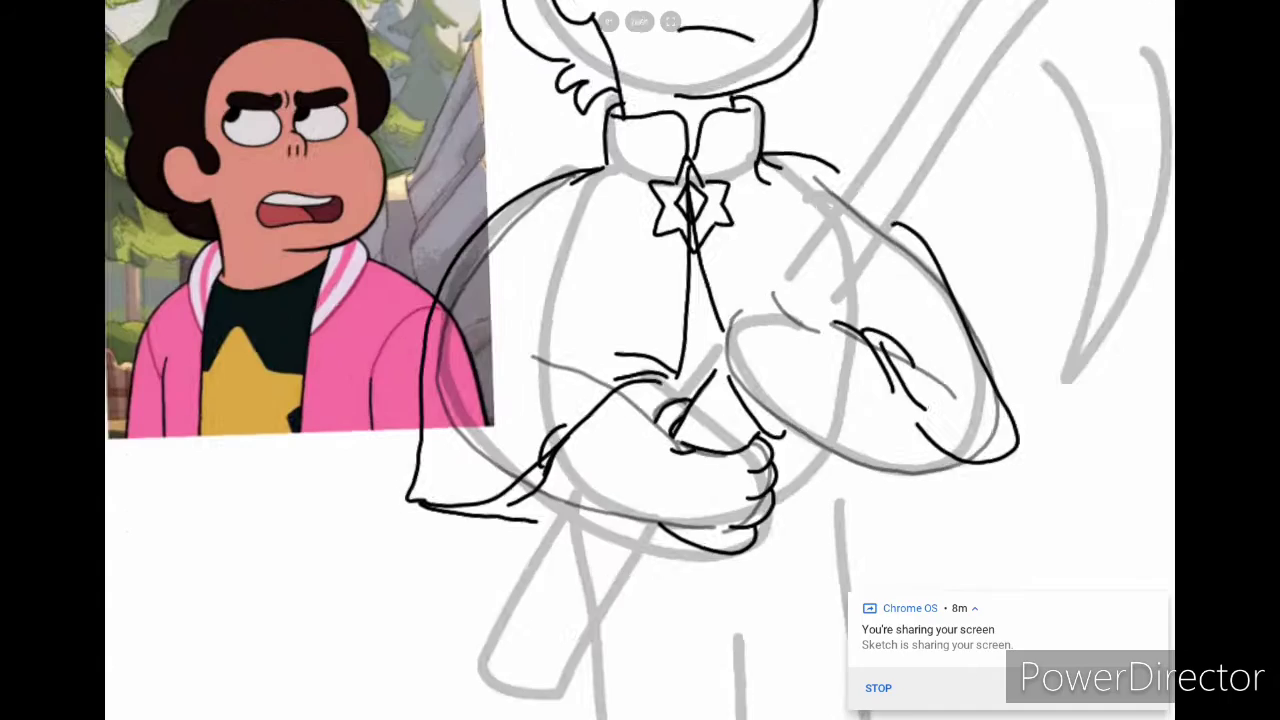
pyautogui.hotkey('ctrl', 'z')
pyautogui.scroll(3, 640, 360)
pyautogui.scroll(-3, 640, 360)
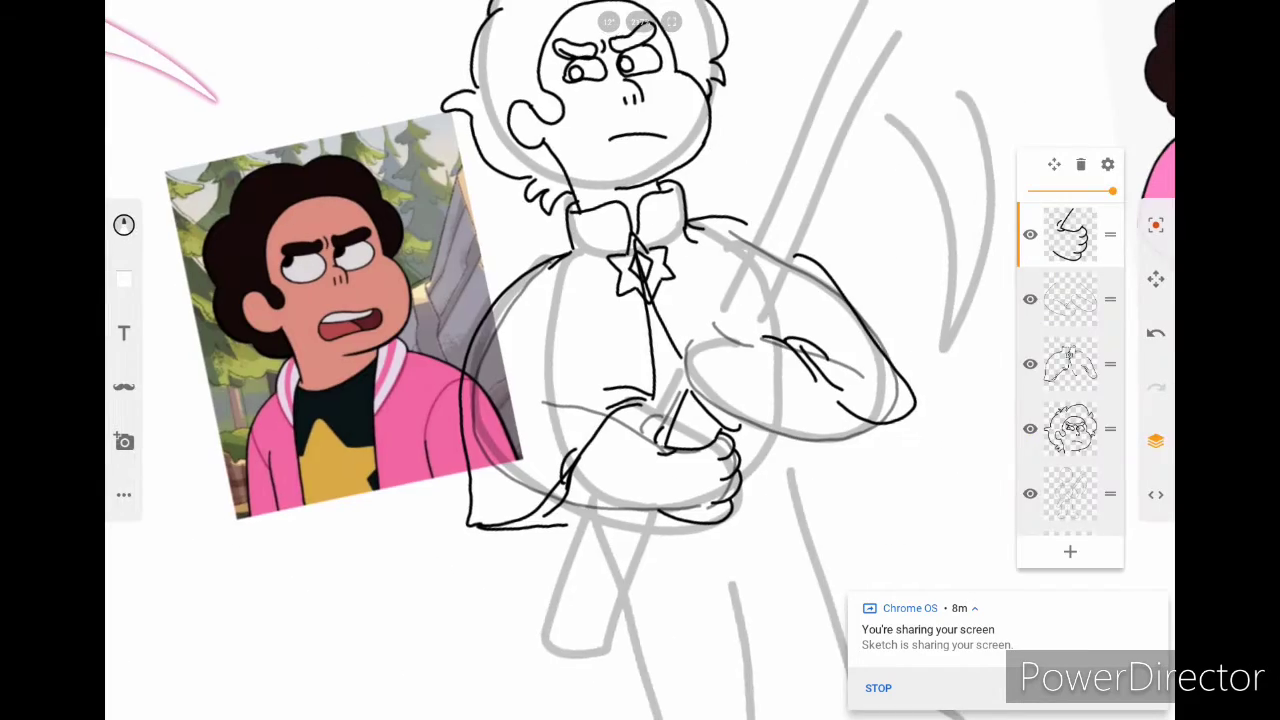
# Step: Redraw the lower hand's thumb and outline both sides of its wrist back to the sleeve
pyautogui.scroll(3, 640, 360)
pyautogui.scroll(-2, 640, 360)
pyautogui.scroll(3, 640, 360)
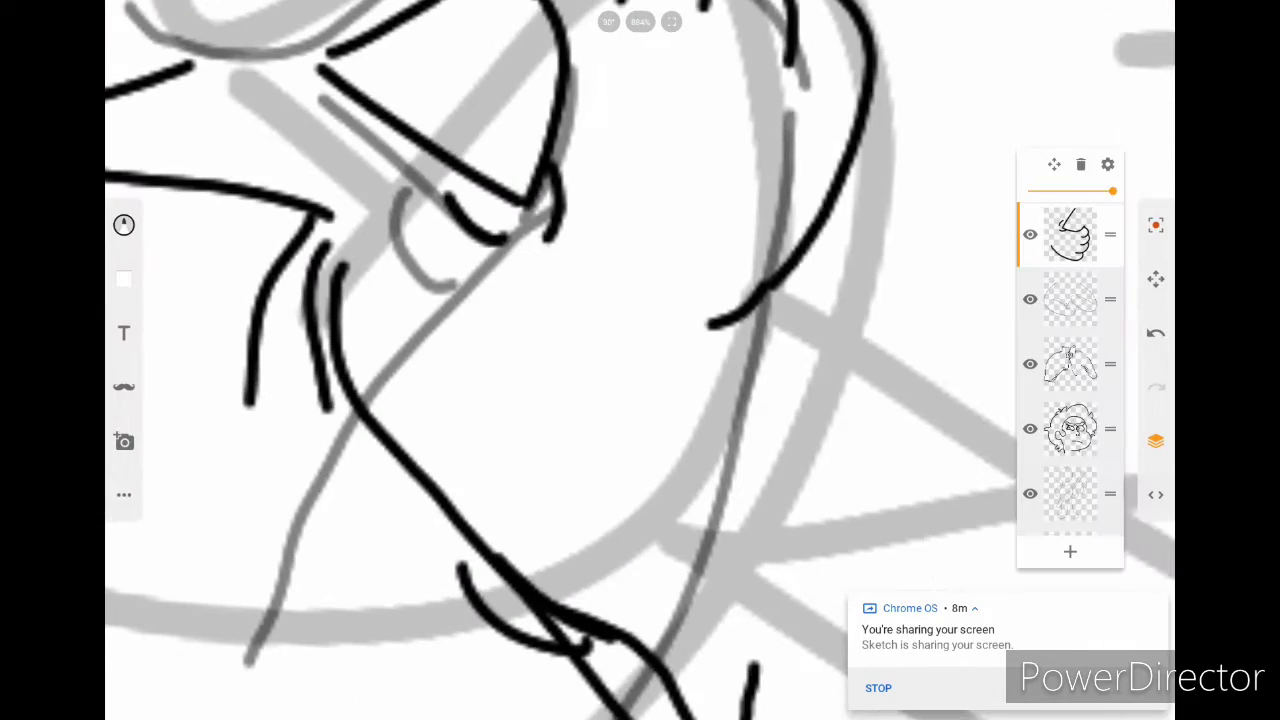
pyautogui.moveTo(755, 310); pyautogui.dragTo(650, 645)
pyautogui.moveTo(365, 405); pyautogui.dragTo(512, 248)
pyautogui.scroll(2, 640, 360)
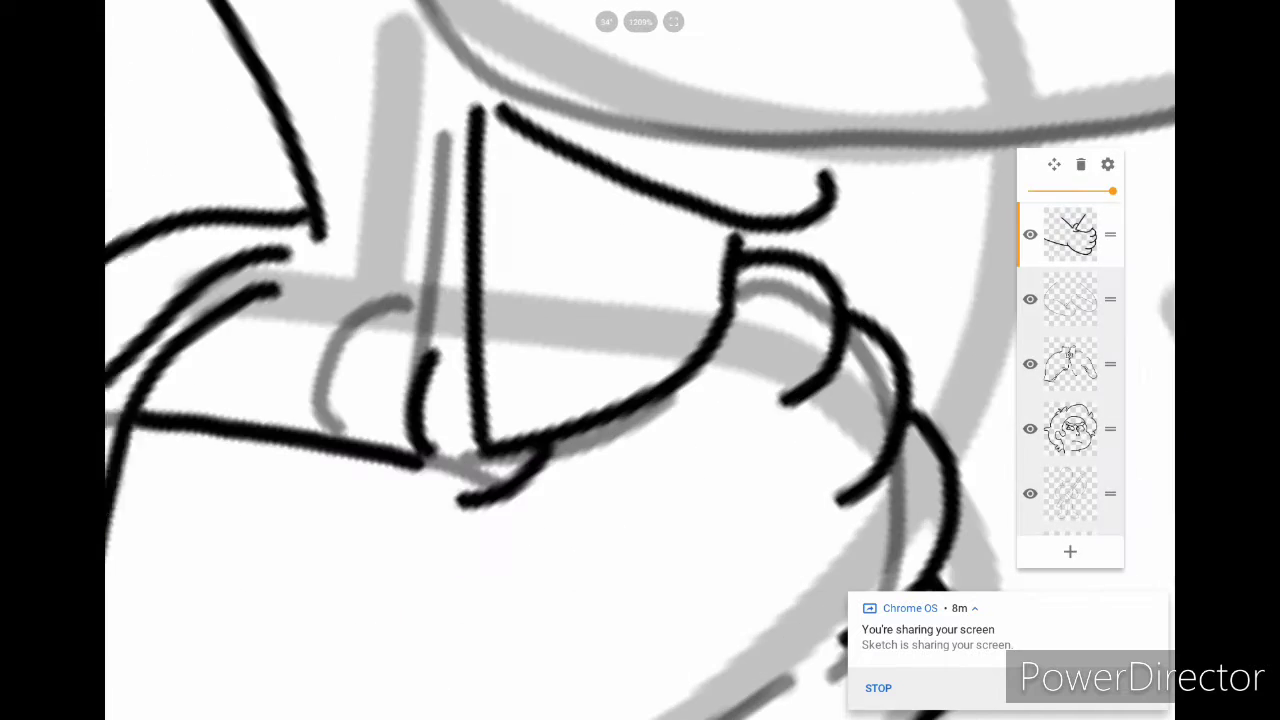
# Step: Erase the overlapping sleeve lines above the lower wrist on the cape layer
pyautogui.scroll(-3, 640, 360)
pyautogui.scroll(2, 640, 360)
pyautogui.click(124, 226)
pyautogui.click(1070, 364)
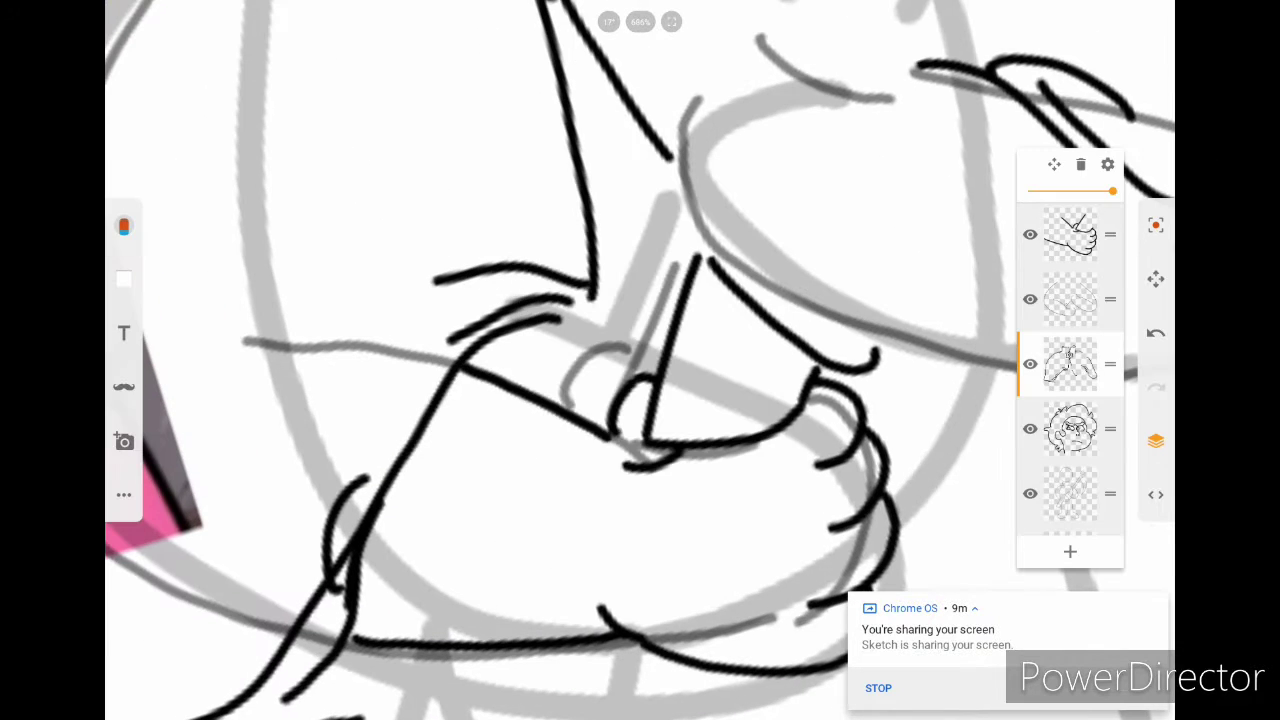
pyautogui.moveTo(335, 565)
pyautogui.mouseDown()
pyautogui.moveTo(465, 352)
pyautogui.moveTo(560, 300)
pyautogui.moveTo(585, 268)
pyautogui.mouseUp()
# Step: Redraw the sleeve opening over the lower wrist with new pen curves on the cape layer
pyautogui.click(124, 226)
pyautogui.click(546, 266)
pyautogui.moveTo(430, 335); pyautogui.dragTo(575, 390)
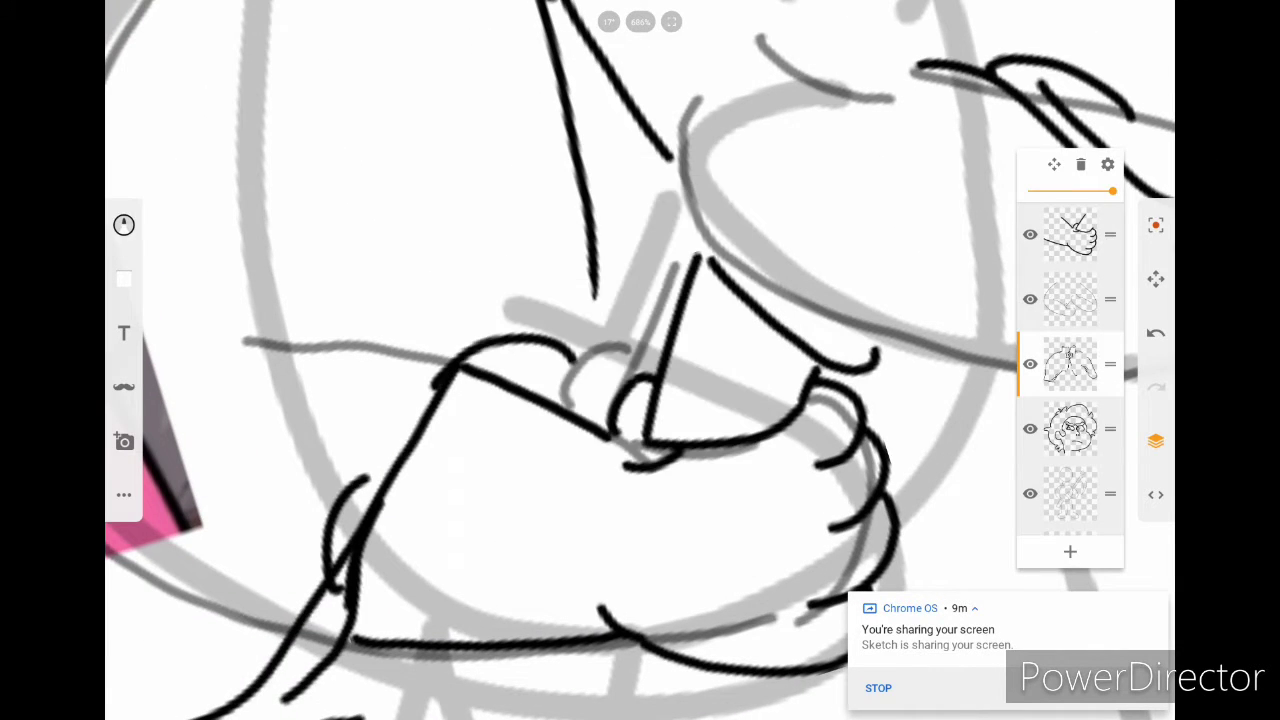
pyautogui.moveTo(480, 345); pyautogui.dragTo(585, 415)
pyautogui.scroll(-3, 640, 360)
pyautogui.scroll(3, 640, 360)
pyautogui.moveTo(615, 300); pyautogui.dragTo(515, 400)
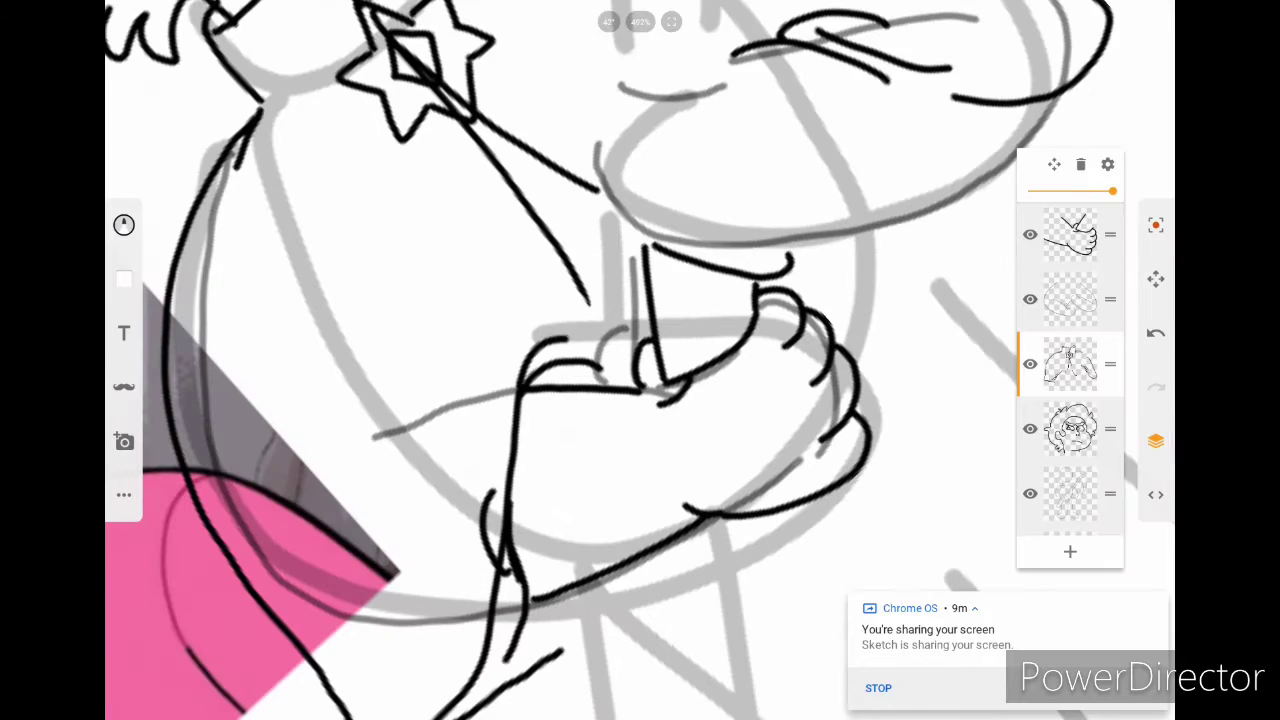
# Step: Add a new layer on top and draw two short thumb curves for the upper hand
pyautogui.scroll(-3, 640, 360)
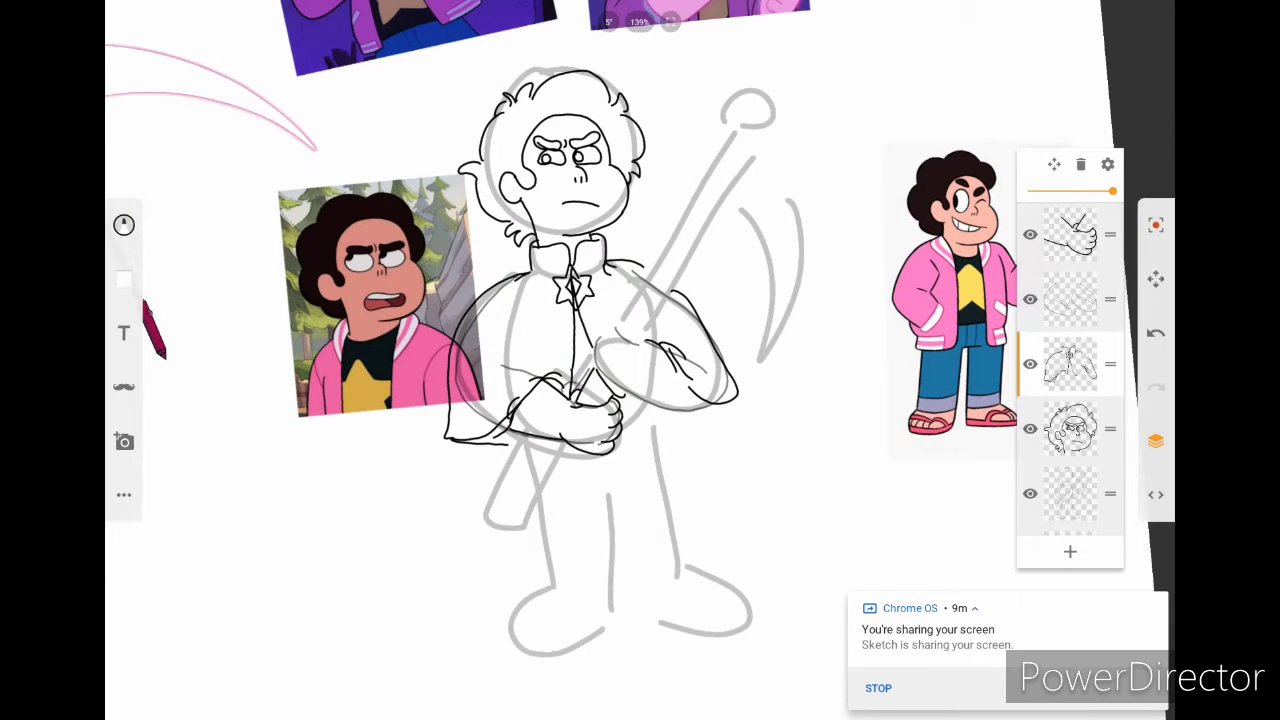
pyautogui.click(1070, 551)
pyautogui.scroll(5, 640, 360)
pyautogui.moveTo(632, 440); pyautogui.dragTo(622, 515)
pyautogui.moveTo(662, 420); pyautogui.dragTo(710, 530)
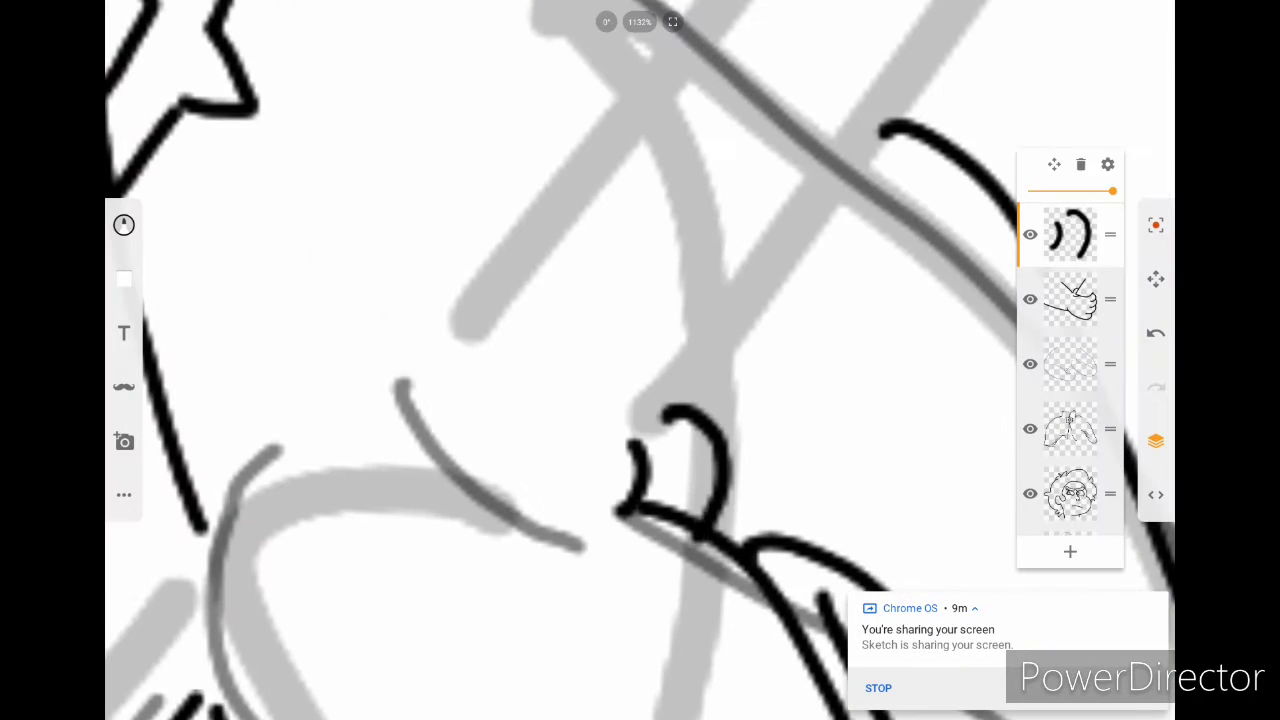
# Step: Draw the upper hand's inner palm curve and curled fingers around the scythe shaft
pyautogui.moveTo(433, 385); pyautogui.dragTo(578, 543)
pyautogui.moveTo(458, 305); pyautogui.dragTo(402, 388)
pyautogui.moveTo(414, 306); pyautogui.dragTo(336, 532)
pyautogui.moveTo(344, 362); pyautogui.dragTo(268, 450)
pyautogui.scroll(-2, 640, 360)
pyautogui.moveTo(462, 256); pyautogui.dragTo(356, 424)
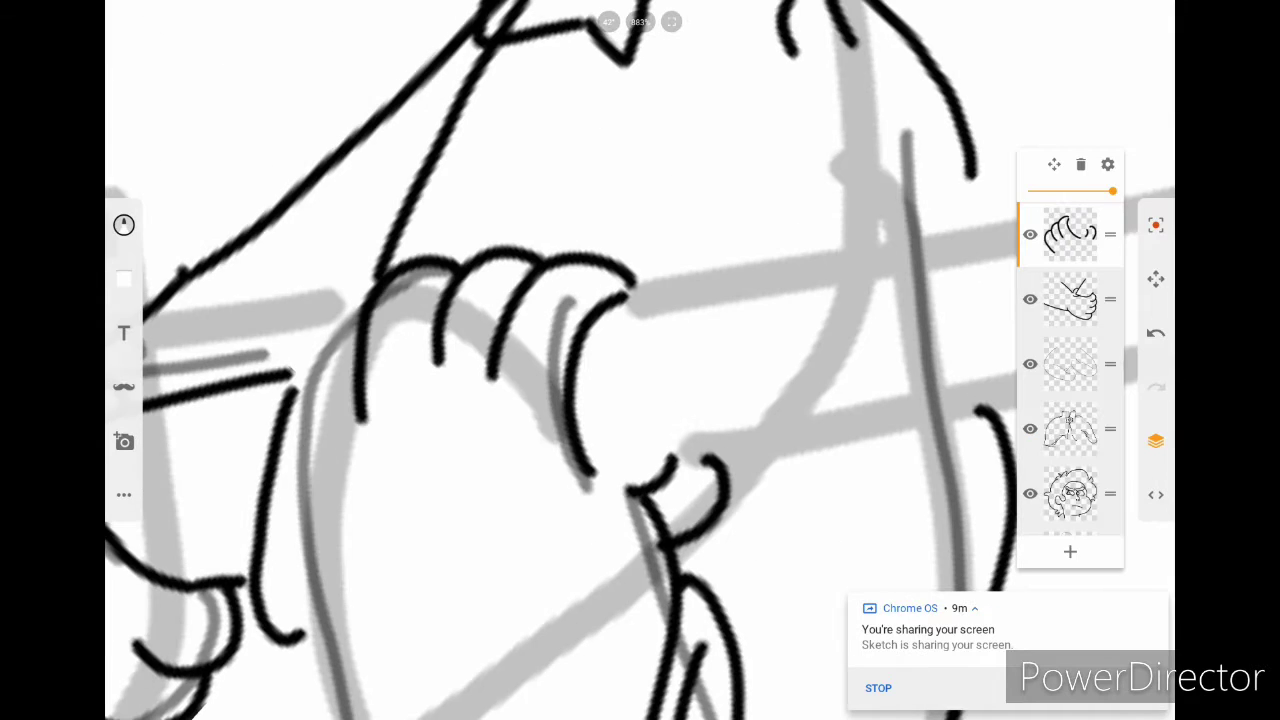
# Step: Finish the upper hand's lowest finger and draw the forearm's underside, undoing the first attempt and redrawing it
pyautogui.moveTo(352, 330); pyautogui.dragTo(380, 630)
pyautogui.scroll(-1, 640, 360)
pyautogui.moveTo(486, 318); pyautogui.dragTo(452, 350)
pyautogui.moveTo(530, 296); pyautogui.dragTo(476, 330)
pyautogui.moveTo(878, 290); pyautogui.dragTo(620, 552)
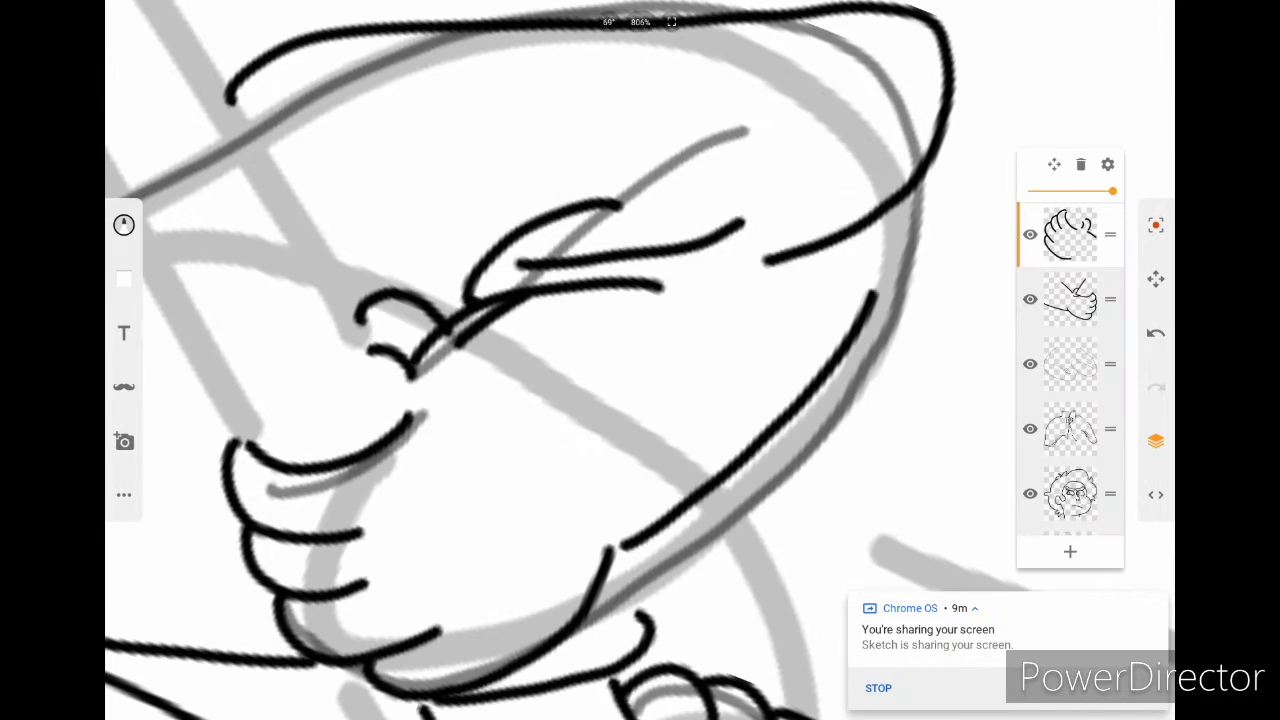
pyautogui.hotkey('ctrl', 'z')
pyautogui.moveTo(790, 358); pyautogui.dragTo(632, 543)
pyautogui.scroll(-5, 640, 360)
pyautogui.scroll(2, 640, 360)
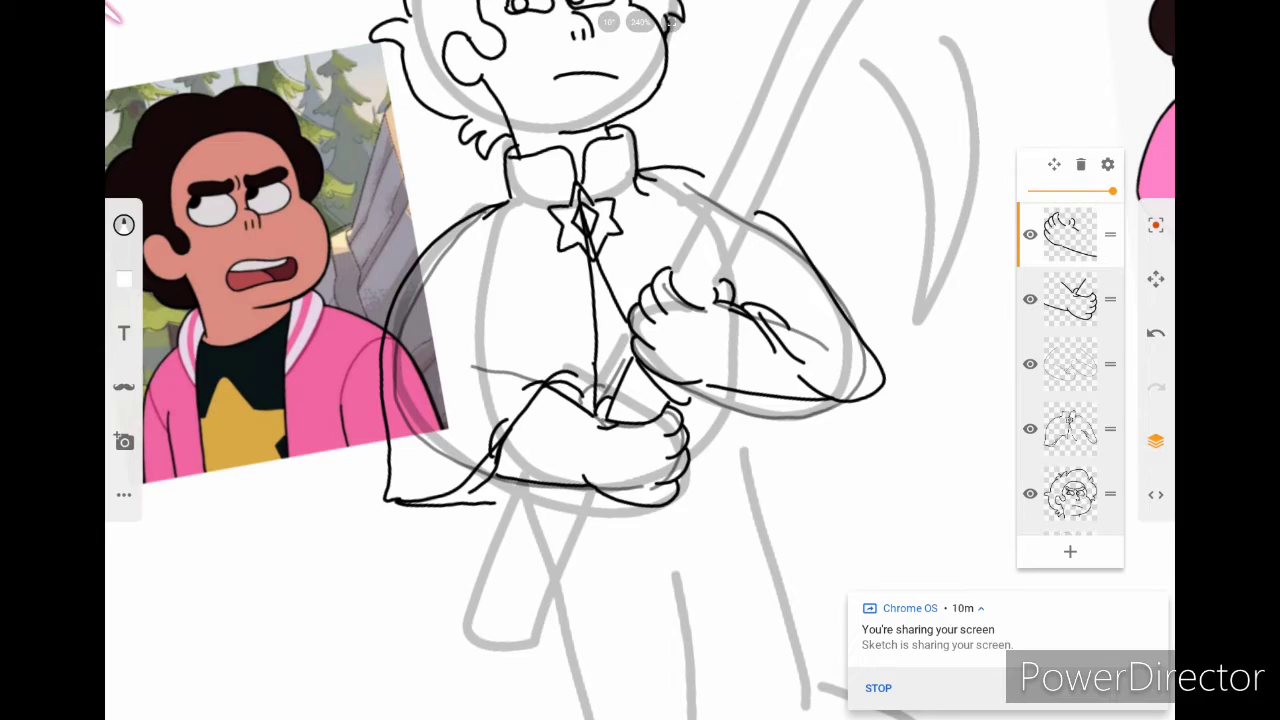
# Step: Hide the rough arm sketch layer and draw the cape's hanging hem below the scythe-side elbow on a new layer
pyautogui.scroll(-2, 640, 360)
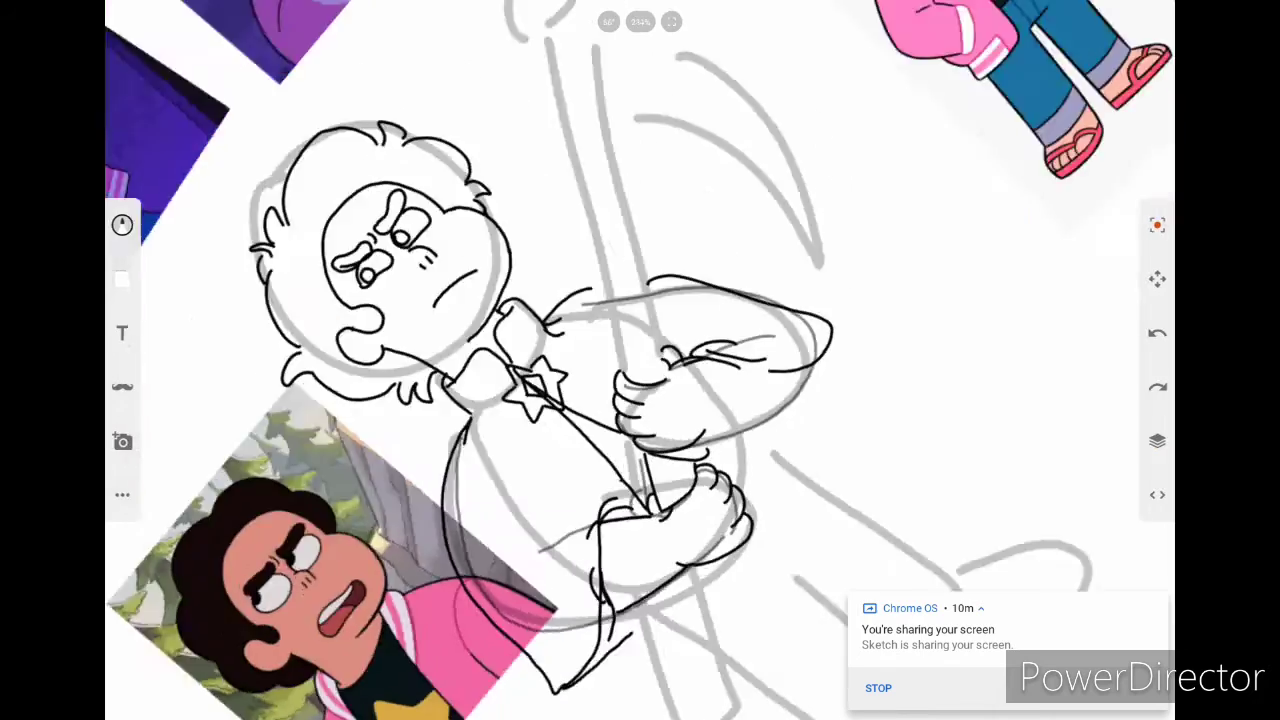
pyautogui.scroll(5, 640, 360)
pyautogui.scroll(-5, 640, 360)
pyautogui.scroll(-3, 640, 360)
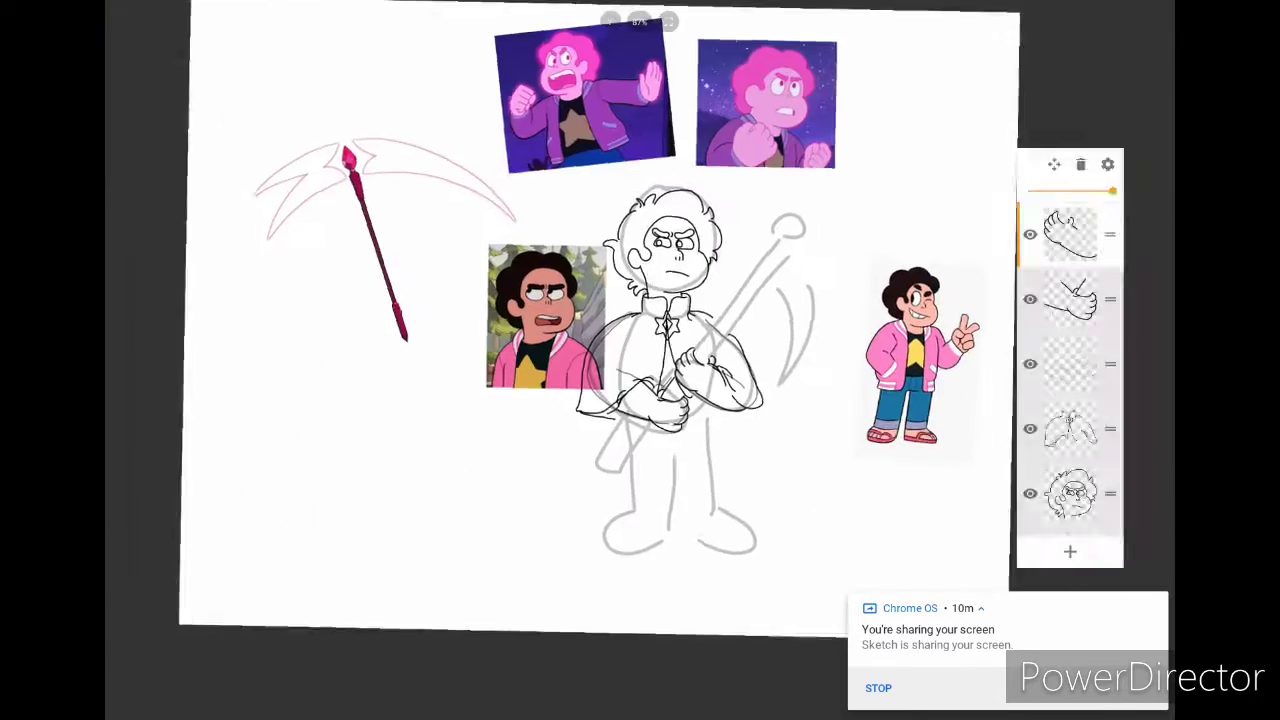
pyautogui.scroll(3, 640, 360)
pyautogui.scroll(4, 640, 360)
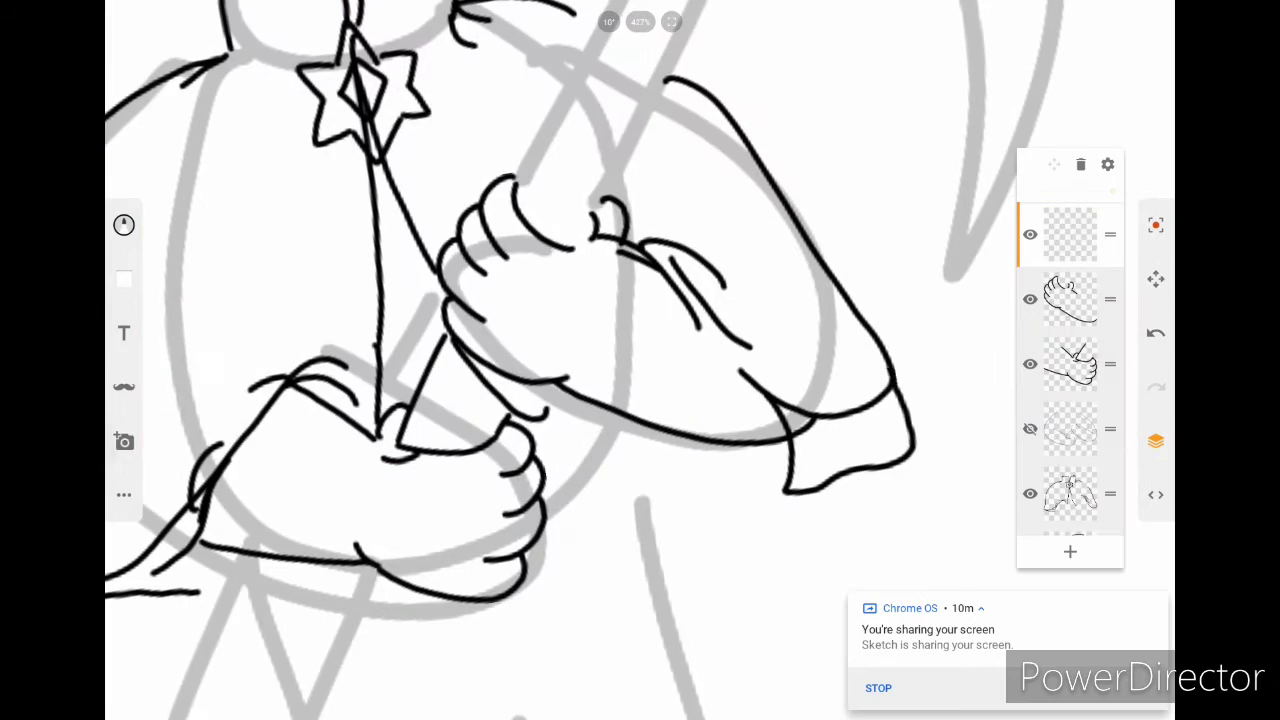
# Step: Enable the ruler above a new empty layer and align it diagonally with the rough scythe shaft
pyautogui.scroll(-5, 640, 360)
pyautogui.click(124, 494)
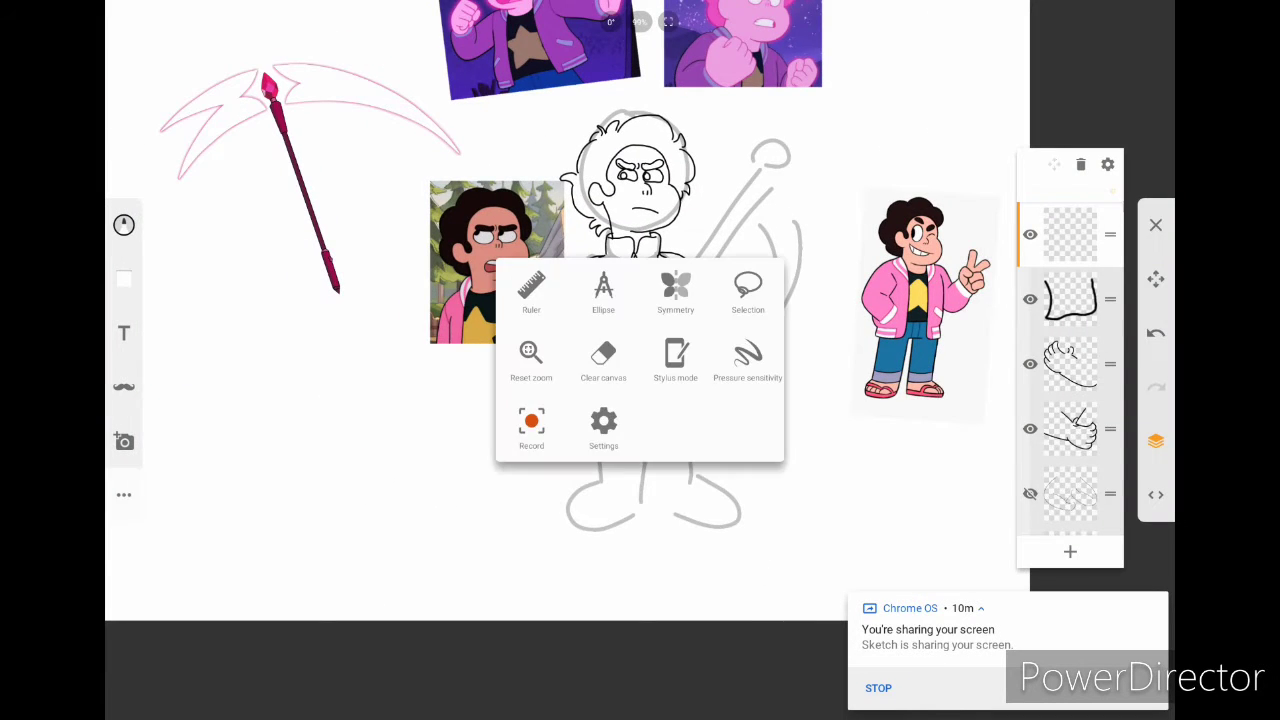
pyautogui.click(529, 286)
pyautogui.moveTo(632, 349); pyautogui.dragTo(659, 372)
pyautogui.scroll(4, 659, 297)
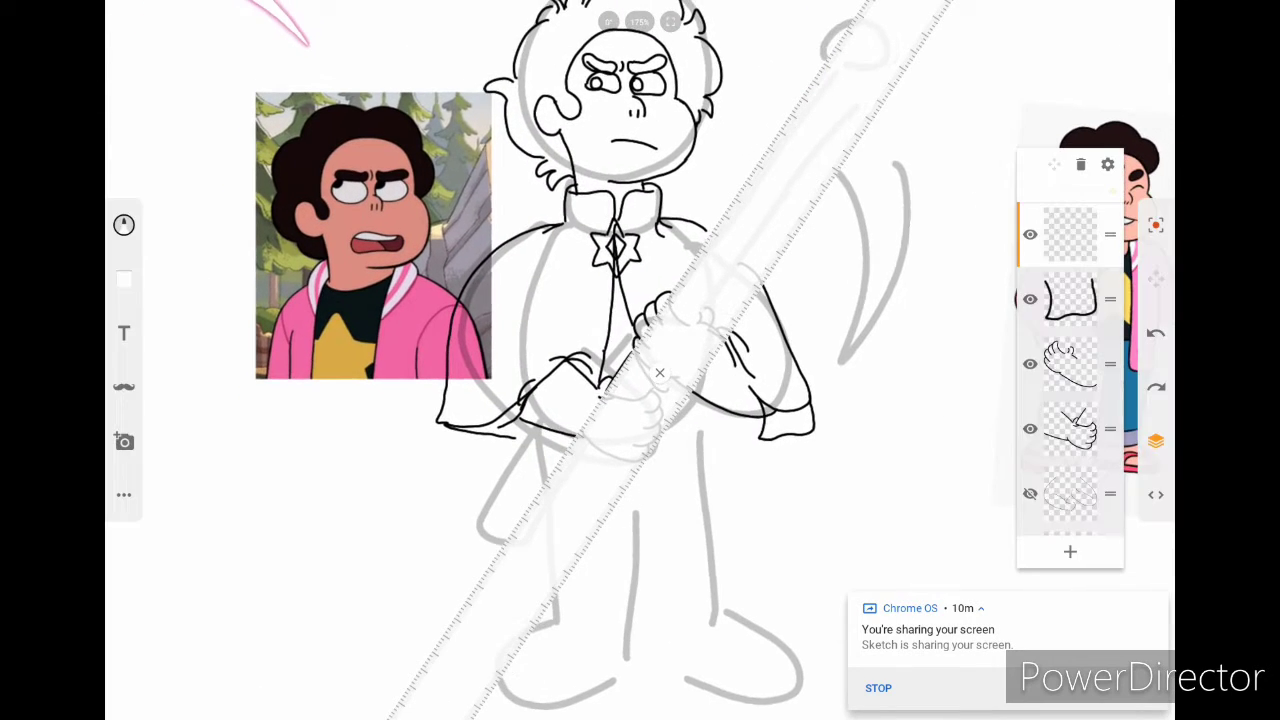
# Step: Draw both straight edges of the scythe shaft along the ruler, above the upper hand and below the lower hand
pyautogui.scroll(-1, 630, 300)
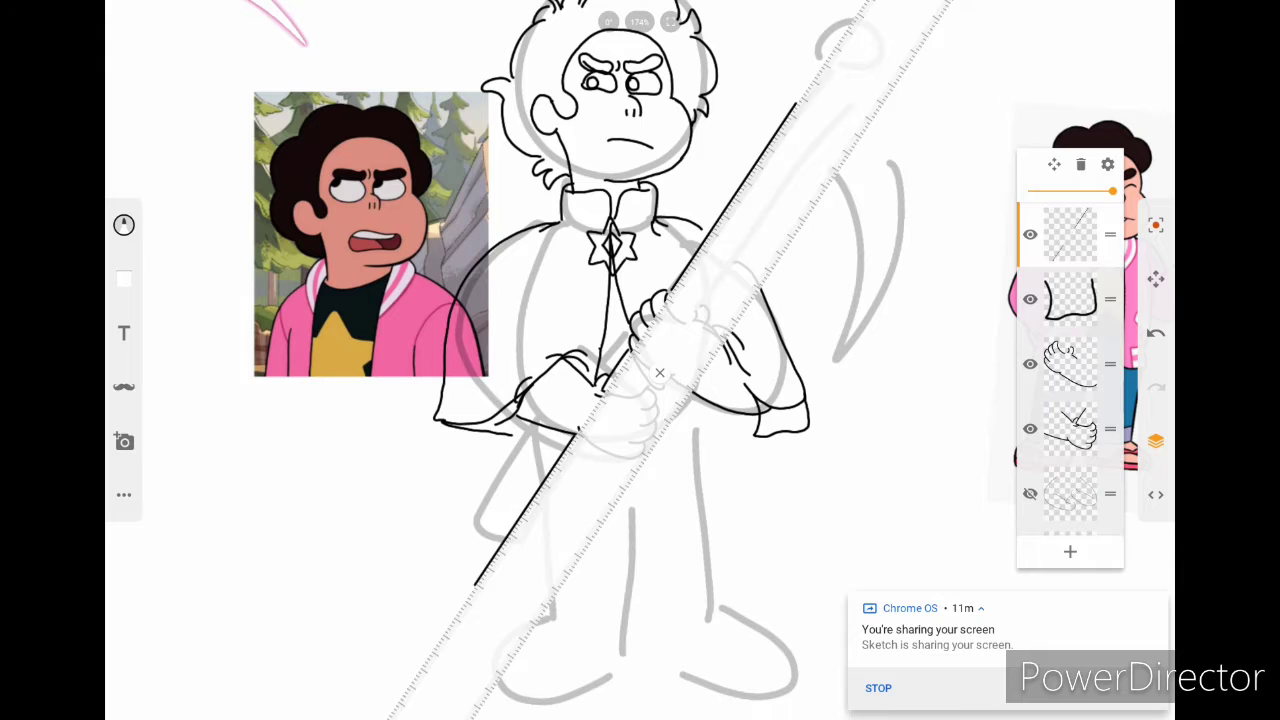
pyautogui.moveTo(659, 372); pyautogui.dragTo(687, 391)
pyautogui.moveTo(672, 292); pyautogui.dragTo(780, 188)
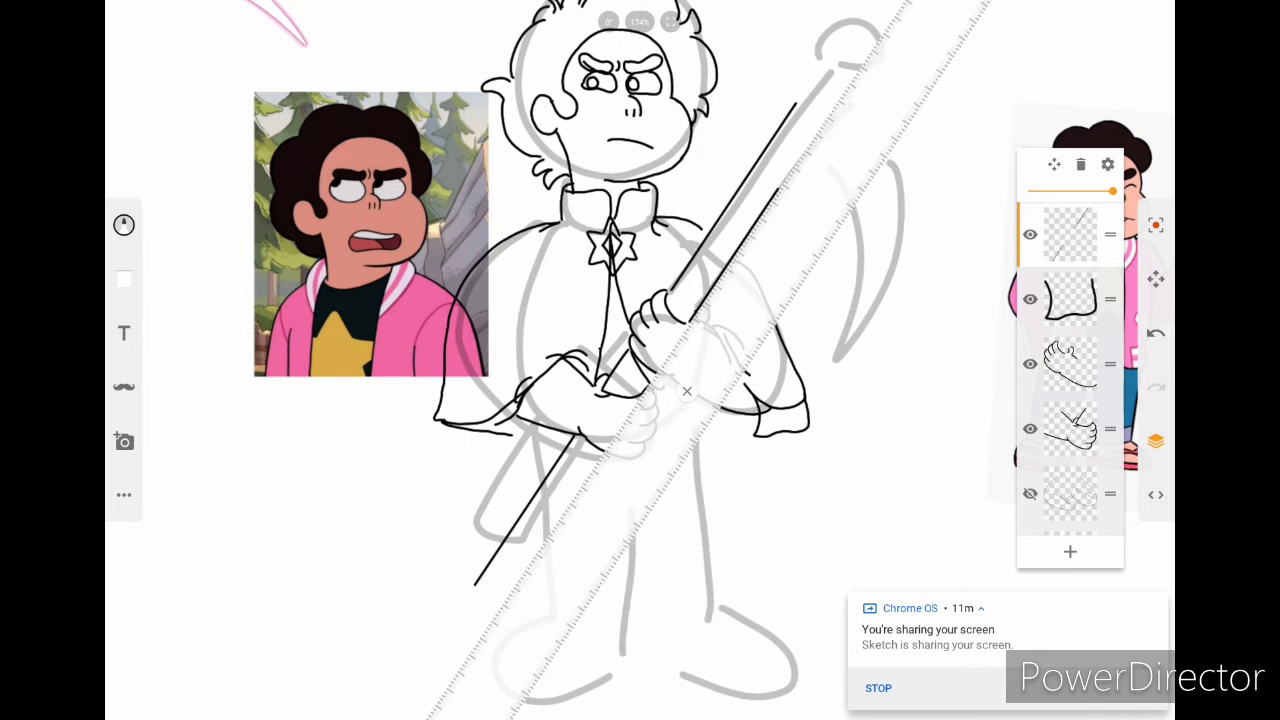
pyautogui.scroll(-3, 640, 360)
pyautogui.scroll(6, 640, 360)
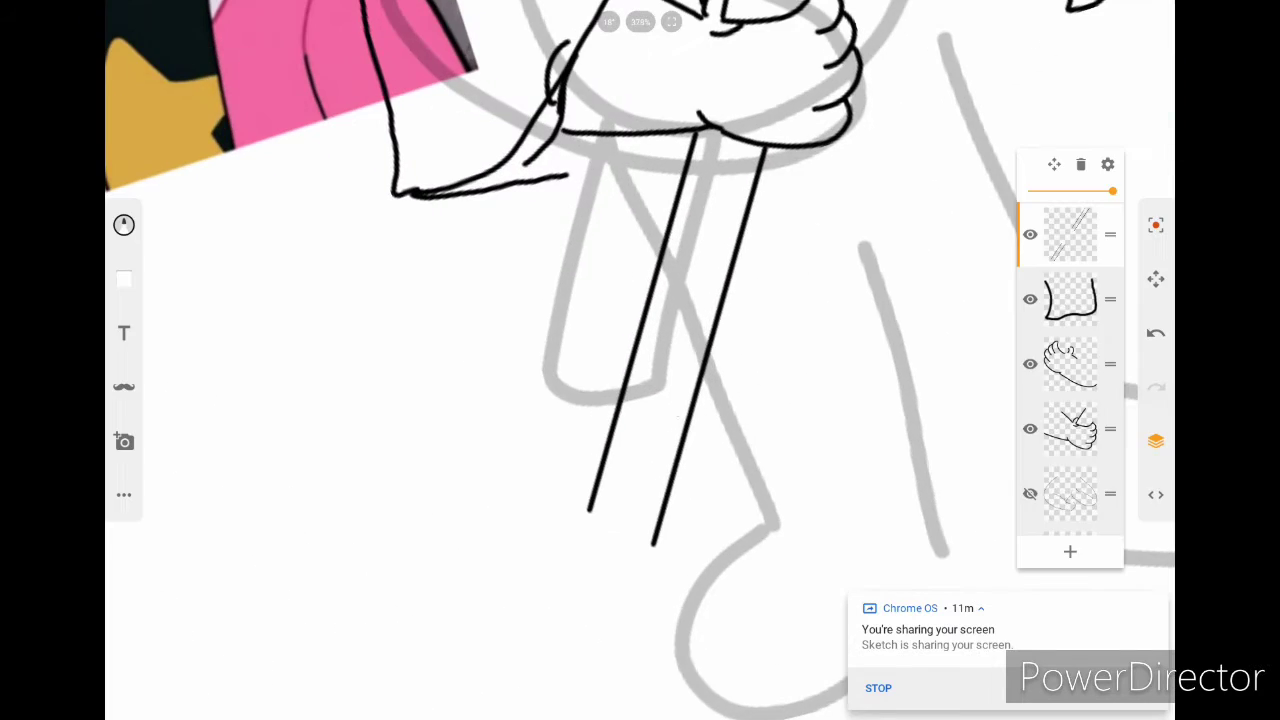
# Step: Draw a band across the shaft's lower end and begin the wider grip outline beneath it
pyautogui.scroll(2, 640, 360)
pyautogui.scroll(-5, 640, 360)
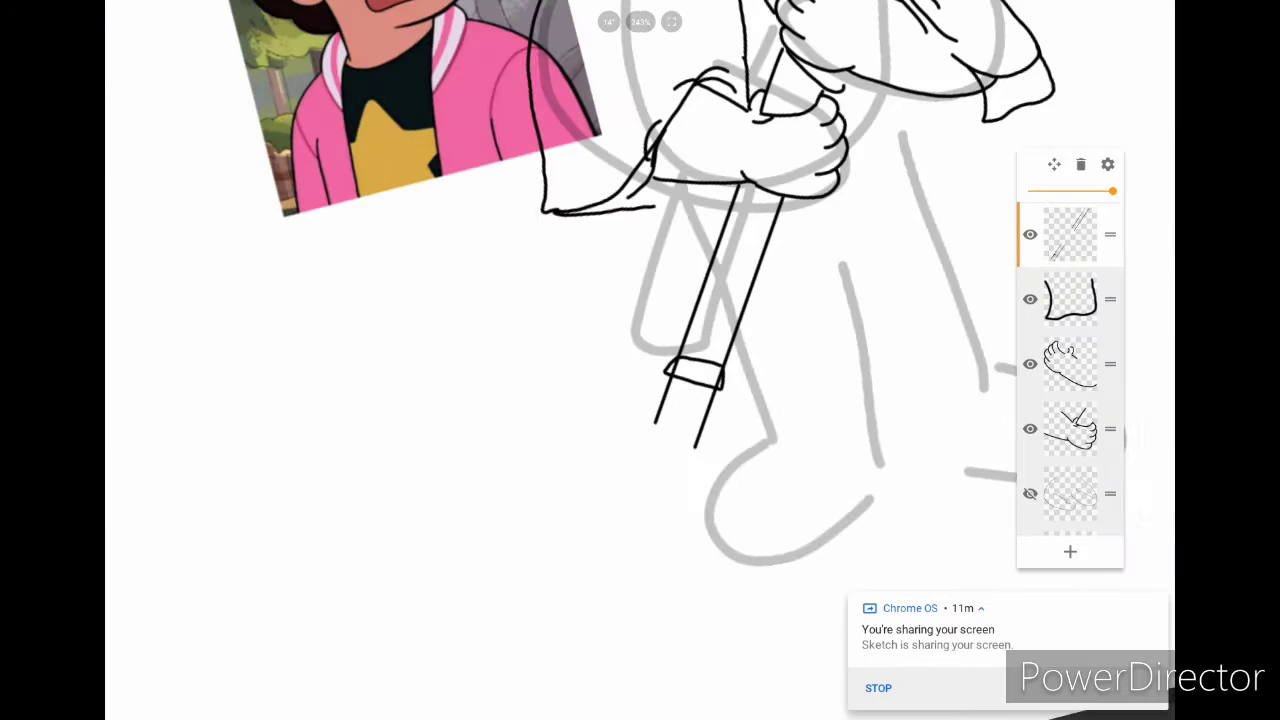
pyautogui.scroll(5, 715, 400)
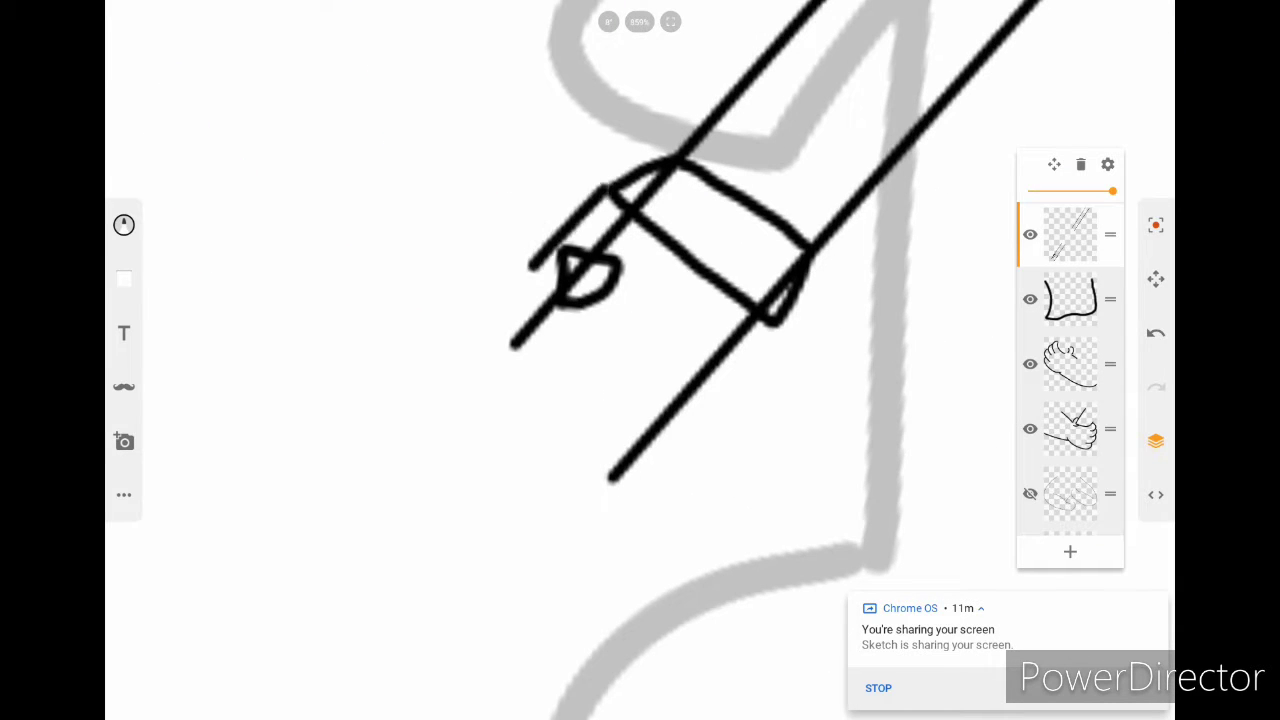
pyautogui.scroll(-5, 640, 360)
pyautogui.scroll(5, 640, 360)
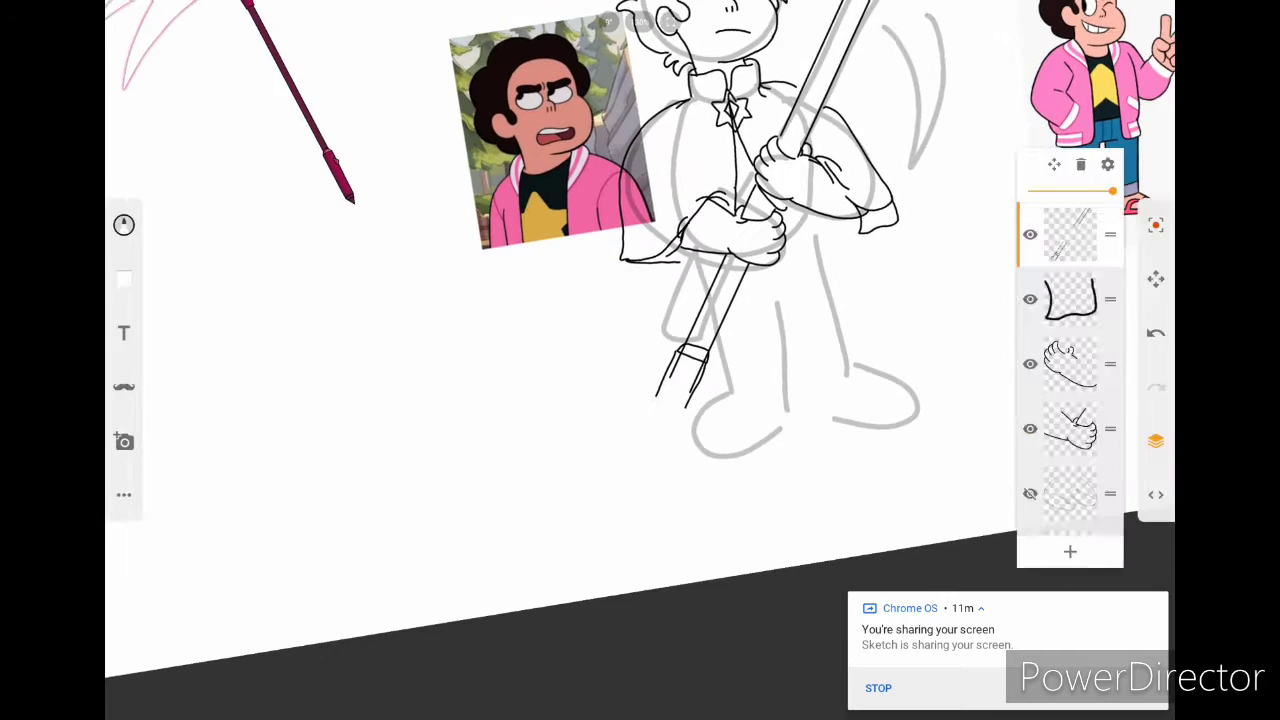
# Step: Complete the wide grip at the shaft's lower end and add a rim and pointed tip below it
pyautogui.moveTo(585, 280)
pyautogui.mouseDown()
pyautogui.moveTo(571, 428)
pyautogui.moveTo(710, 350)
pyautogui.mouseUp()
pyautogui.scroll(-1, 640, 360)
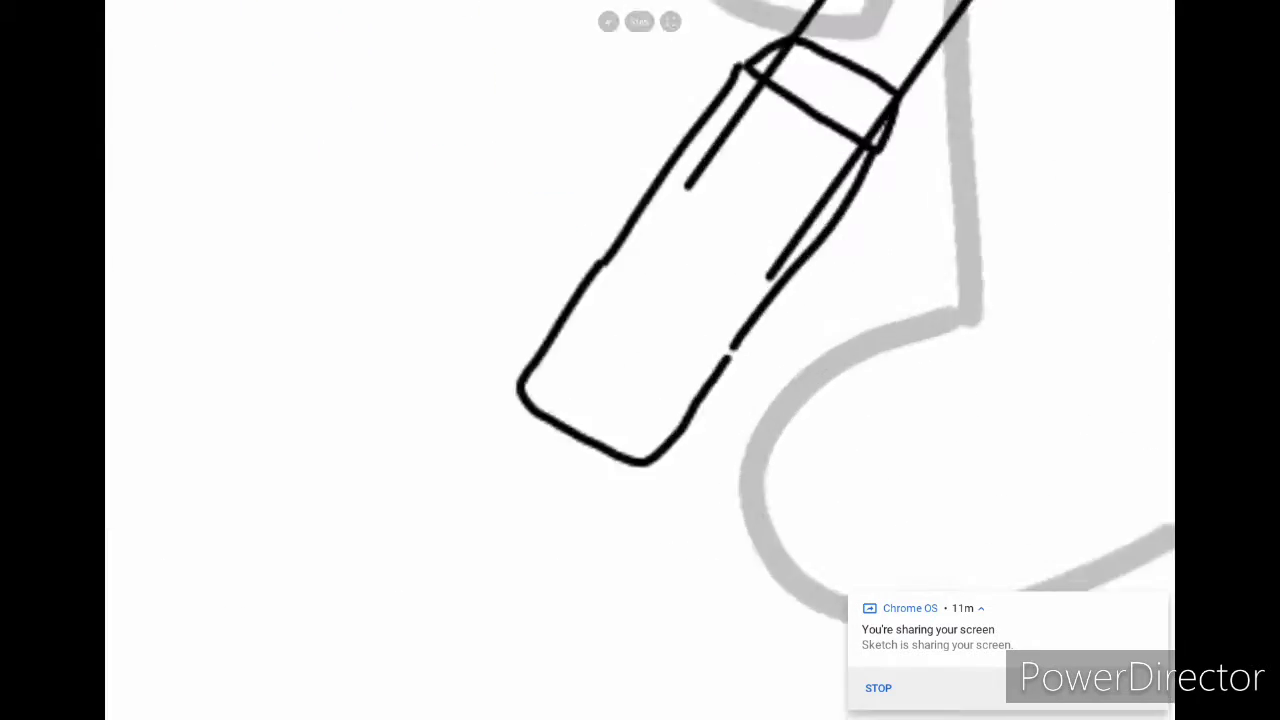
pyautogui.moveTo(474, 470); pyautogui.dragTo(571, 537)
pyautogui.moveTo(474, 515); pyautogui.dragTo(595, 560)
pyautogui.scroll(3, 640, 360)
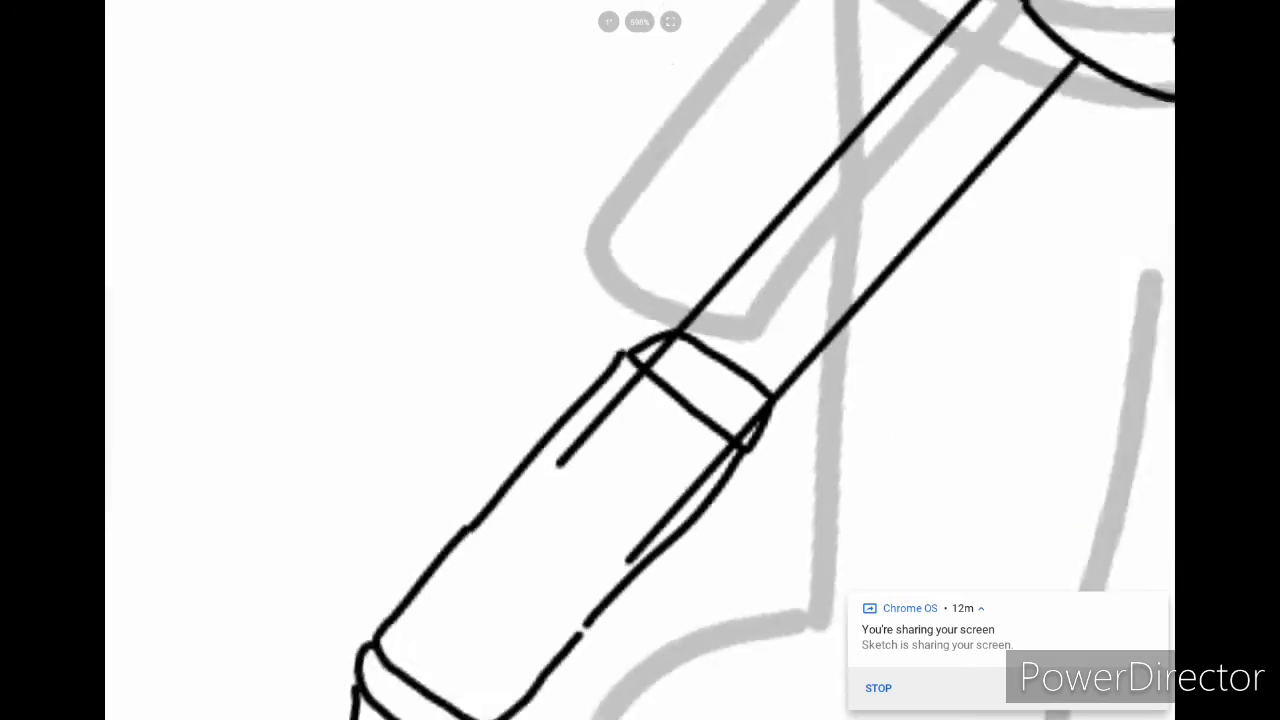
pyautogui.moveTo(528, 432); pyautogui.dragTo(560, 498)
# Step: Cap the shaft's upper end with a curved band and draw two flared lines rising from it
pyautogui.scroll(-5, 640, 360)
pyautogui.scroll(5, 640, 360)
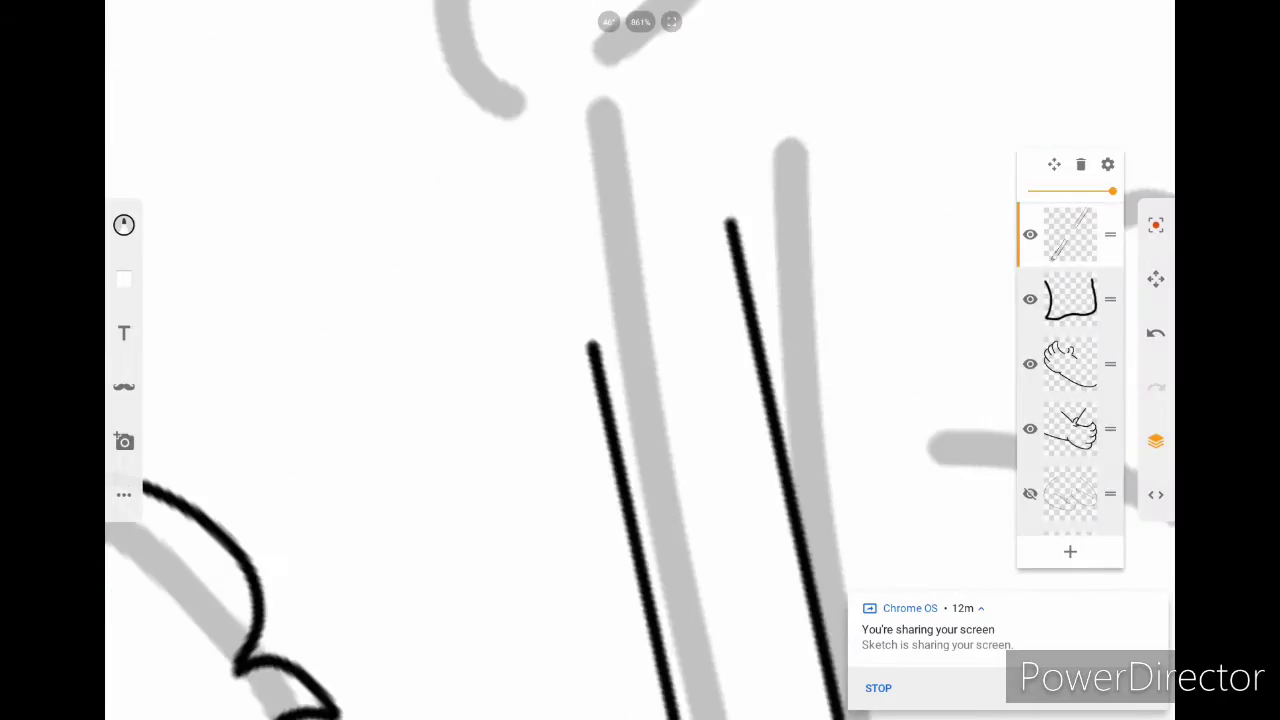
pyautogui.scroll(-3, 640, 360)
pyautogui.scroll(-5, 640, 360)
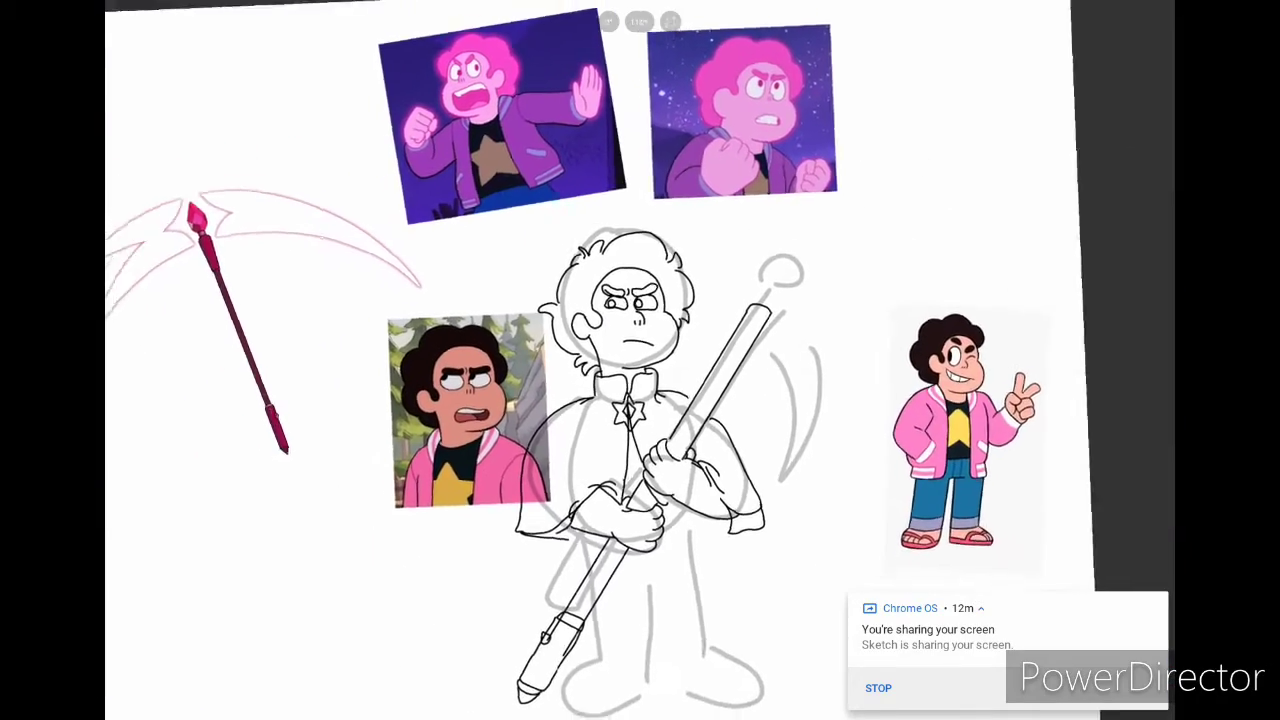
pyautogui.scroll(5, 640, 360)
pyautogui.scroll(-5, 640, 360)
pyautogui.scroll(5, 640, 360)
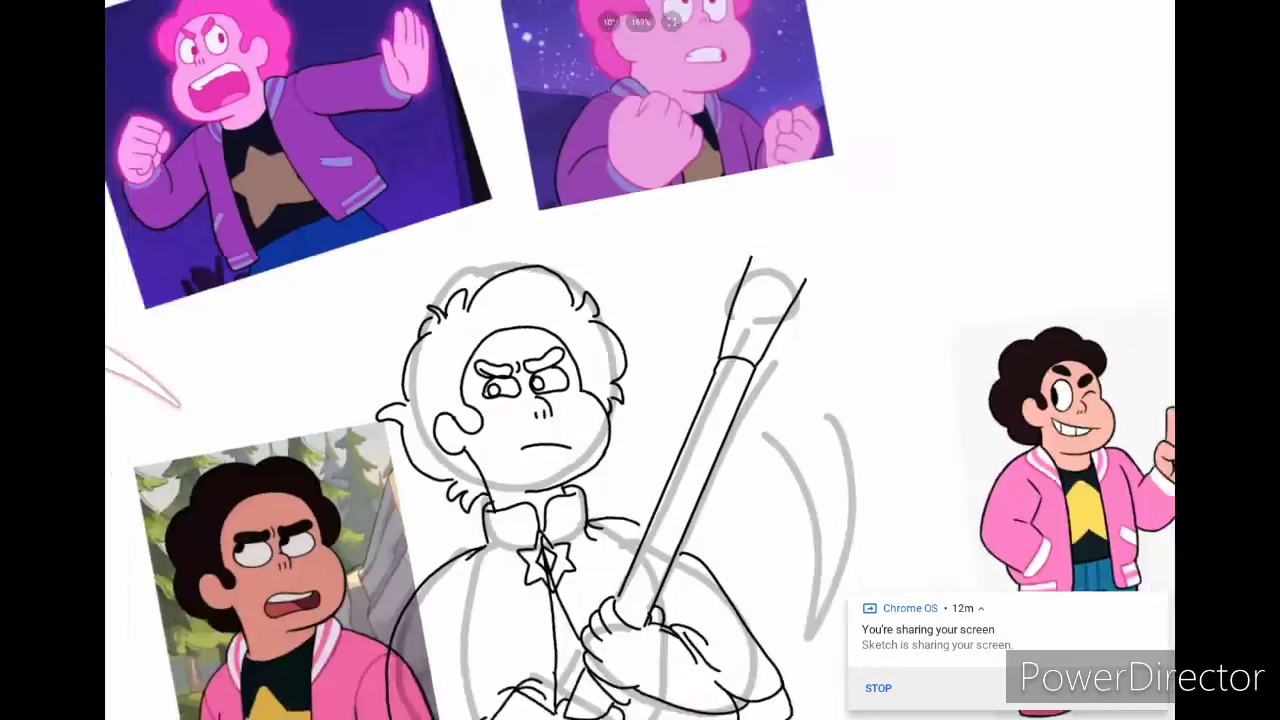
# Step: Close the flared scythe head with angled upper edges and start the small collar above it
pyautogui.moveTo(714, 272); pyautogui.dragTo(800, 320)
pyautogui.scroll(-5, 640, 360)
pyautogui.scroll(5, 640, 360)
pyautogui.click(1157, 441)
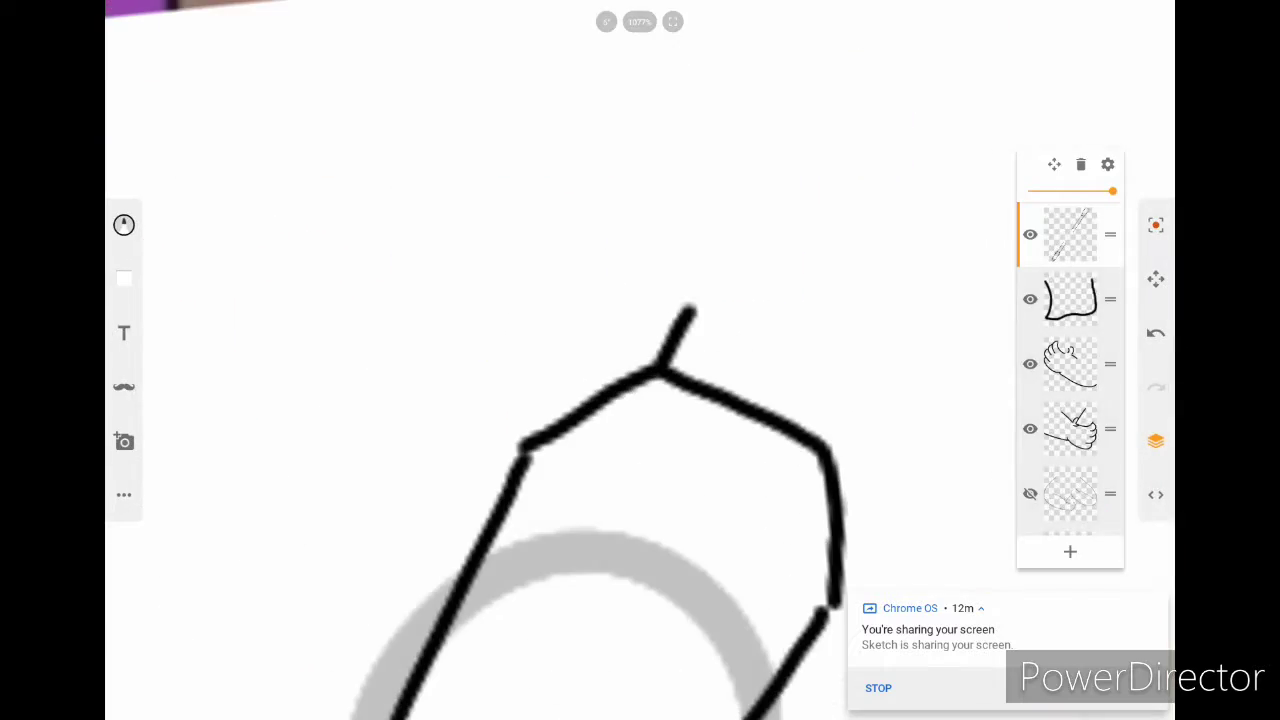
pyautogui.click(1157, 441)
pyautogui.moveTo(686, 294)
pyautogui.mouseDown()
pyautogui.moveTo(843, 366)
pyautogui.moveTo(800, 302)
pyautogui.mouseUp()
# Step: Complete the collar and pointed tip of the scythe head, and outline the curved blades on both sides of it
pyautogui.scroll(-5, 640, 360)
pyautogui.scroll(-5, 640, 360)
pyautogui.scroll(5, 640, 360)
pyautogui.scroll(-5, 640, 360)
pyautogui.scroll(5, 640, 360)
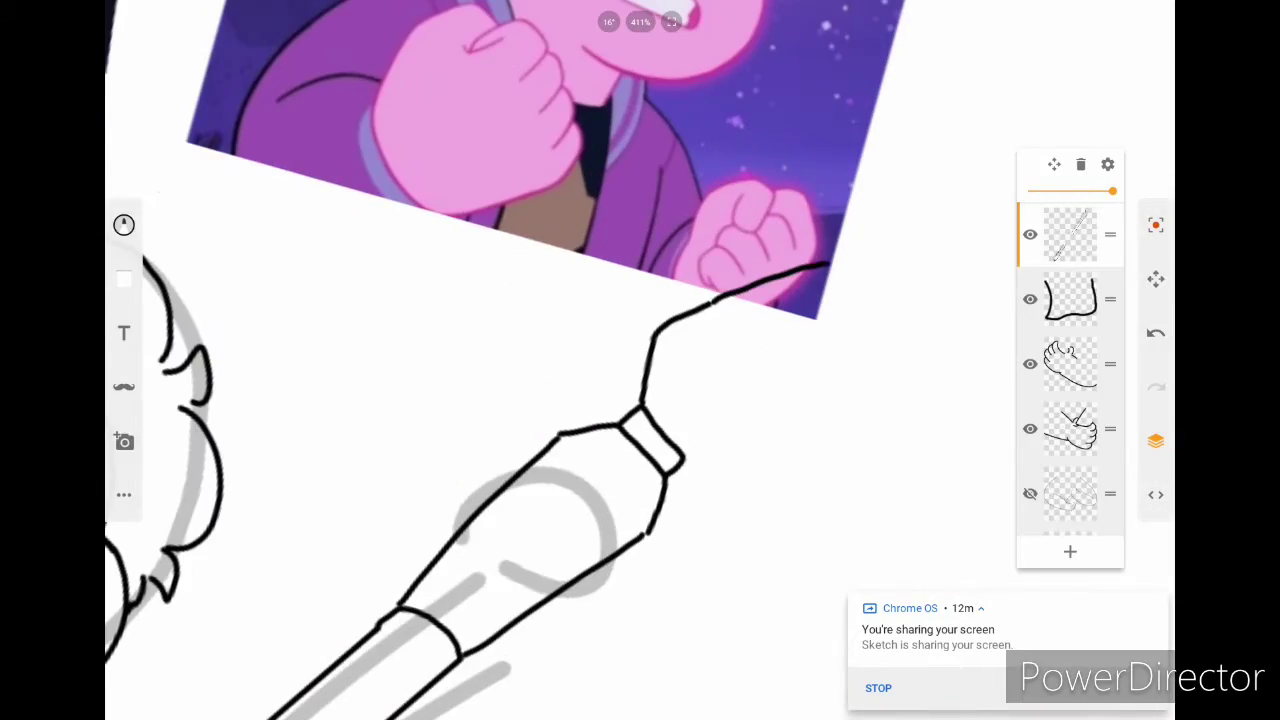
pyautogui.hotkey('ctrl', 'z')
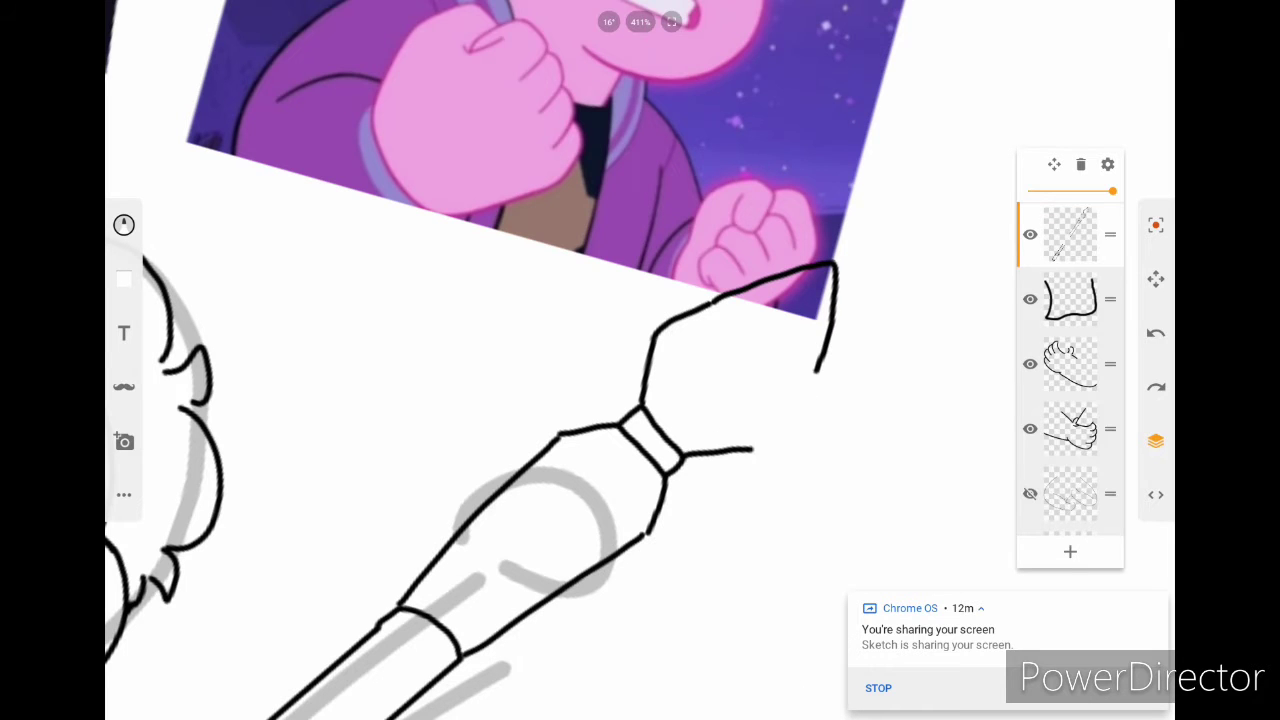
pyautogui.moveTo(752, 449); pyautogui.dragTo(784, 446)
pyautogui.scroll(-10, 640, 360)
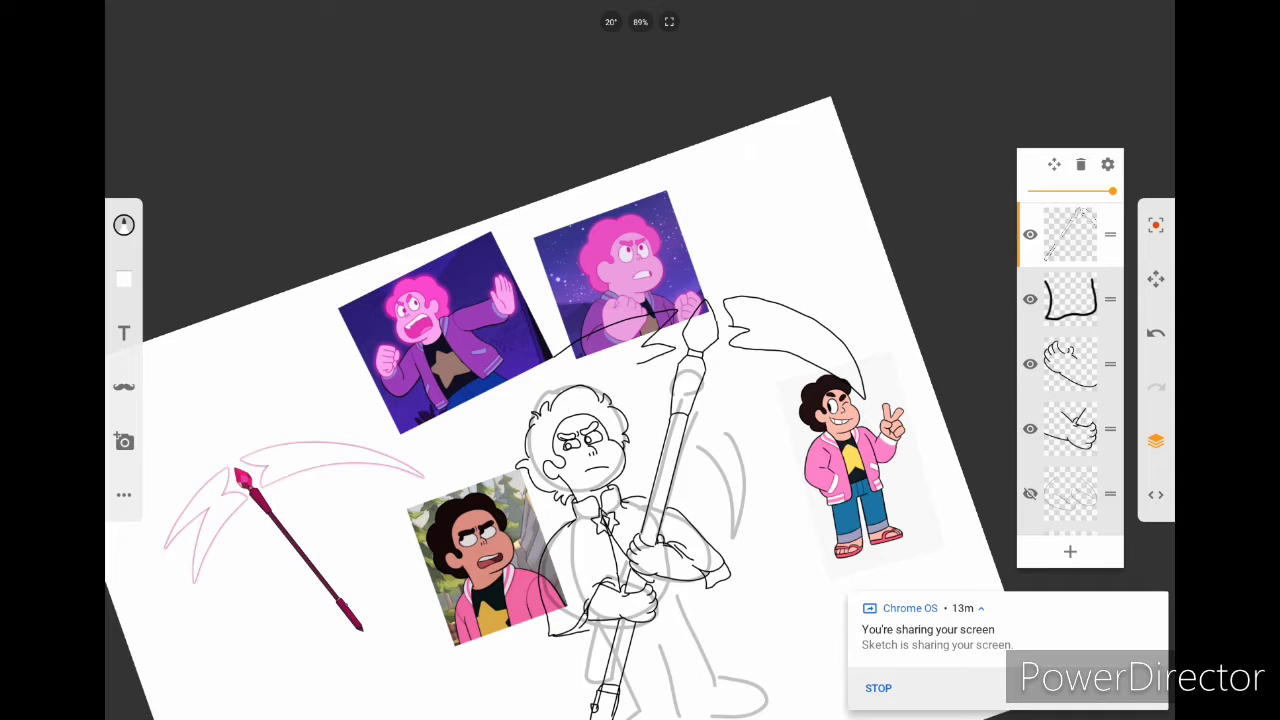
pyautogui.scroll(-5, 640, 360)
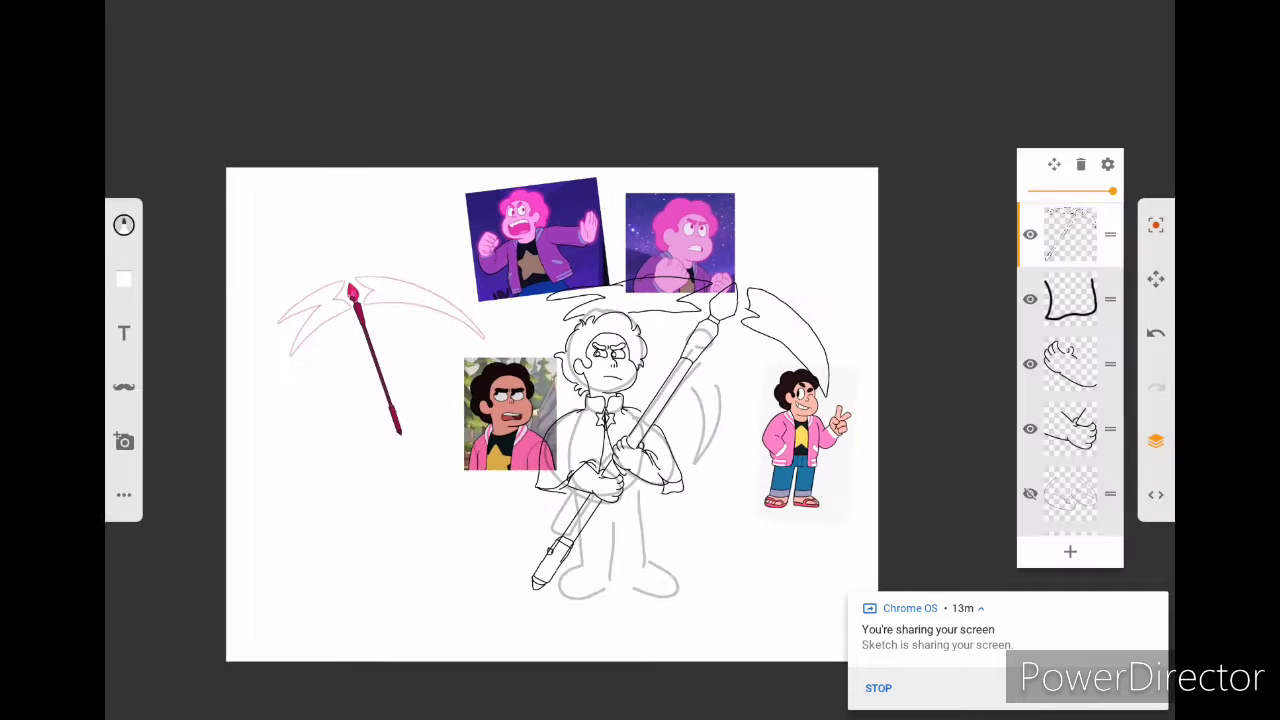
# Step: Undo the last left blade strokes, and scale down and reposition the scythe layer so it fits the character's hands
pyautogui.hotkey('ctrl', 'z')
pyautogui.click(1054, 164)
pyautogui.moveTo(808, 296); pyautogui.dragTo(778, 325)
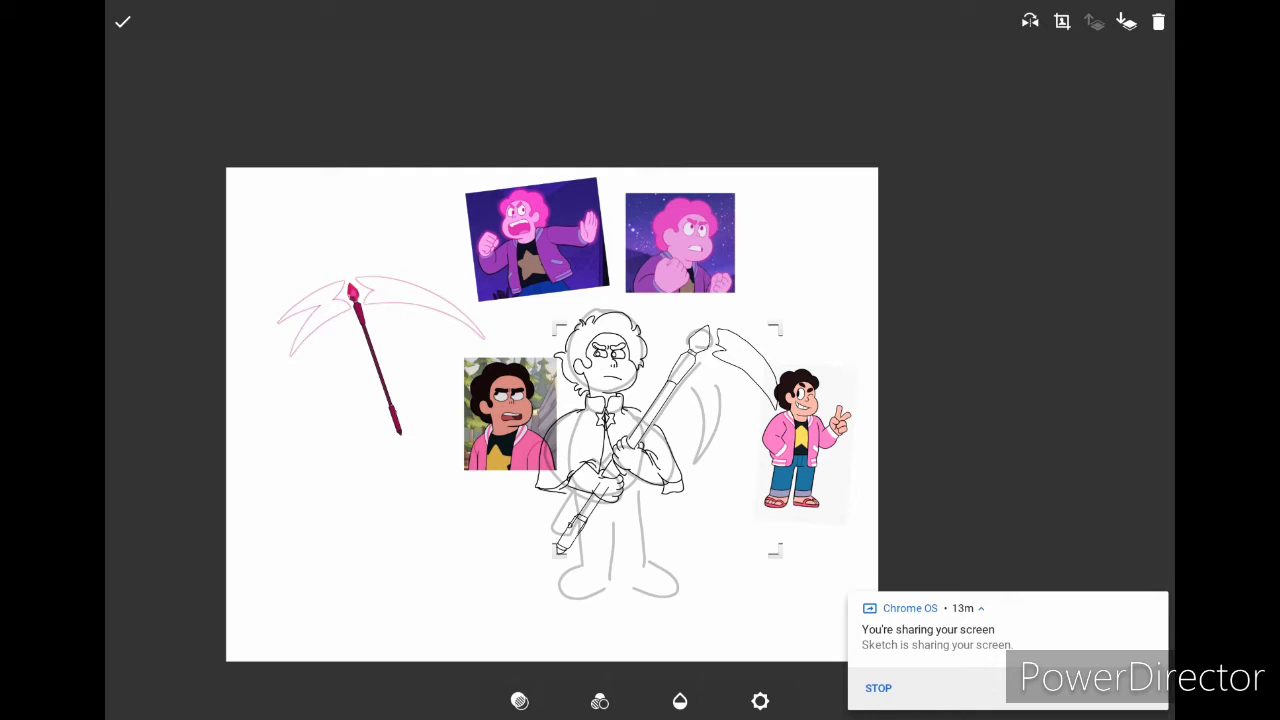
pyautogui.click(123, 21)
# Step: Lasso the scythe's lower shaft and cut it onto its own layer, shifted to line up below the lower hand
pyautogui.click(124, 225)
pyautogui.click(124, 494)
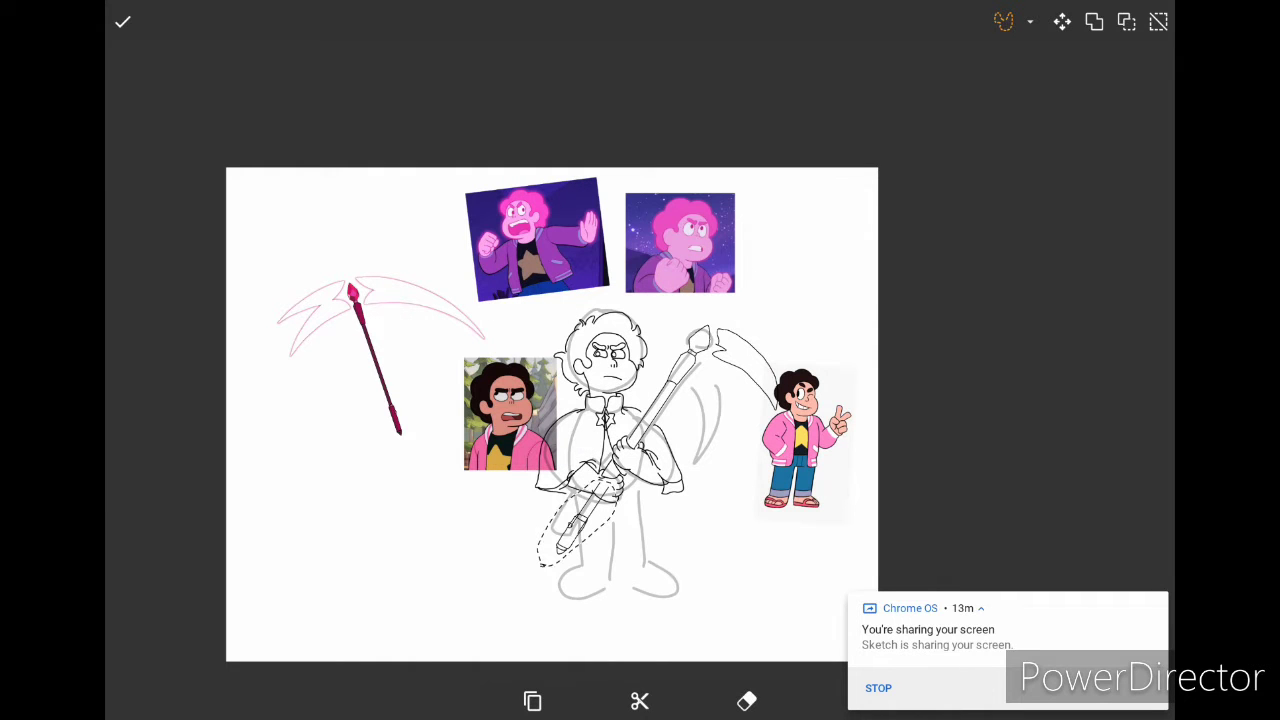
pyautogui.click(123, 21)
pyautogui.click(123, 21)
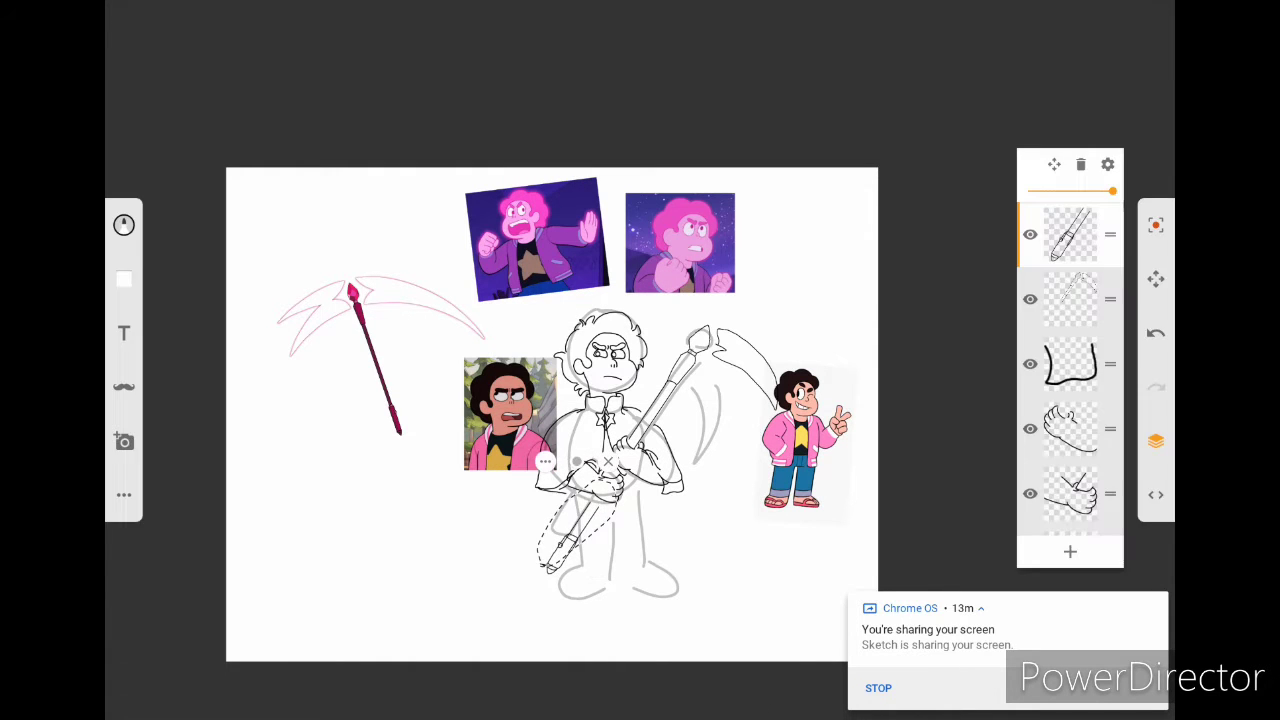
# Step: Move the rough body sketch layer lower so the legs sit further below the torso
pyautogui.scroll(-2, 1070, 380)
pyautogui.click(1054, 164)
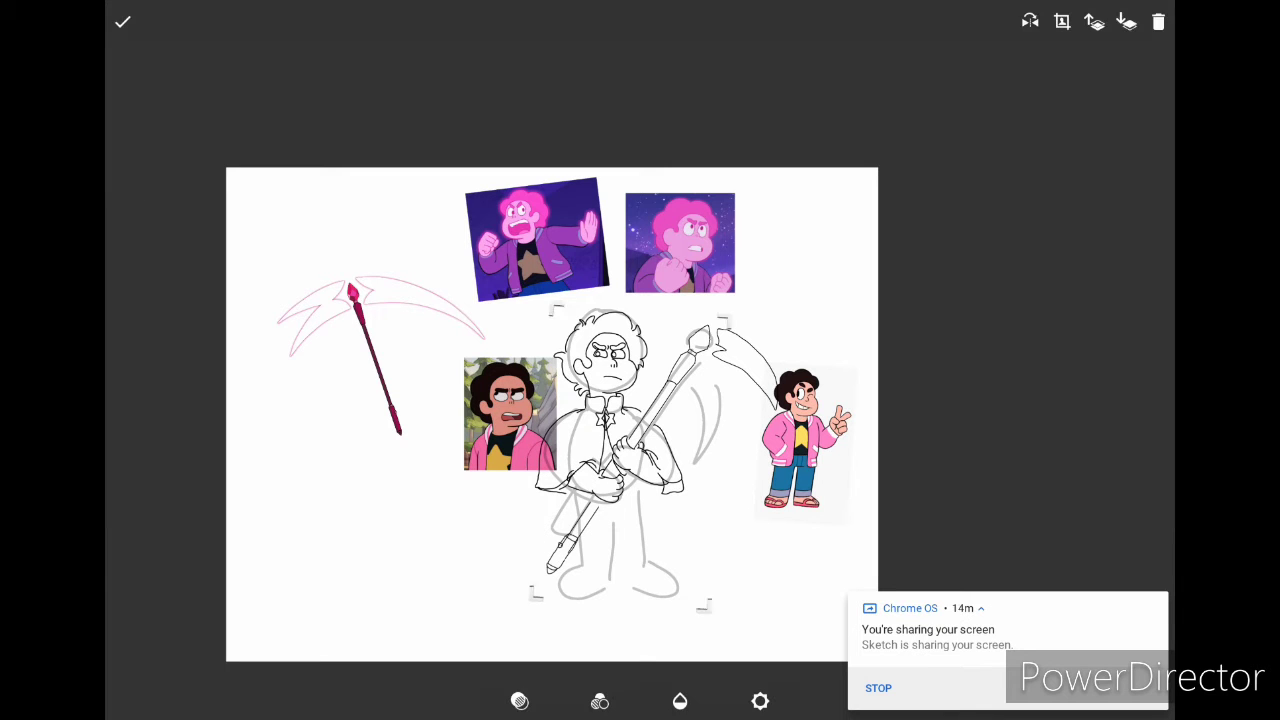
pyautogui.click(123, 21)
# Step: Erase the rough sketch lines over the head and torso, and adjust the remaining sketch's position beneath the line art
pyautogui.click(124, 226)
pyautogui.click(124, 226)
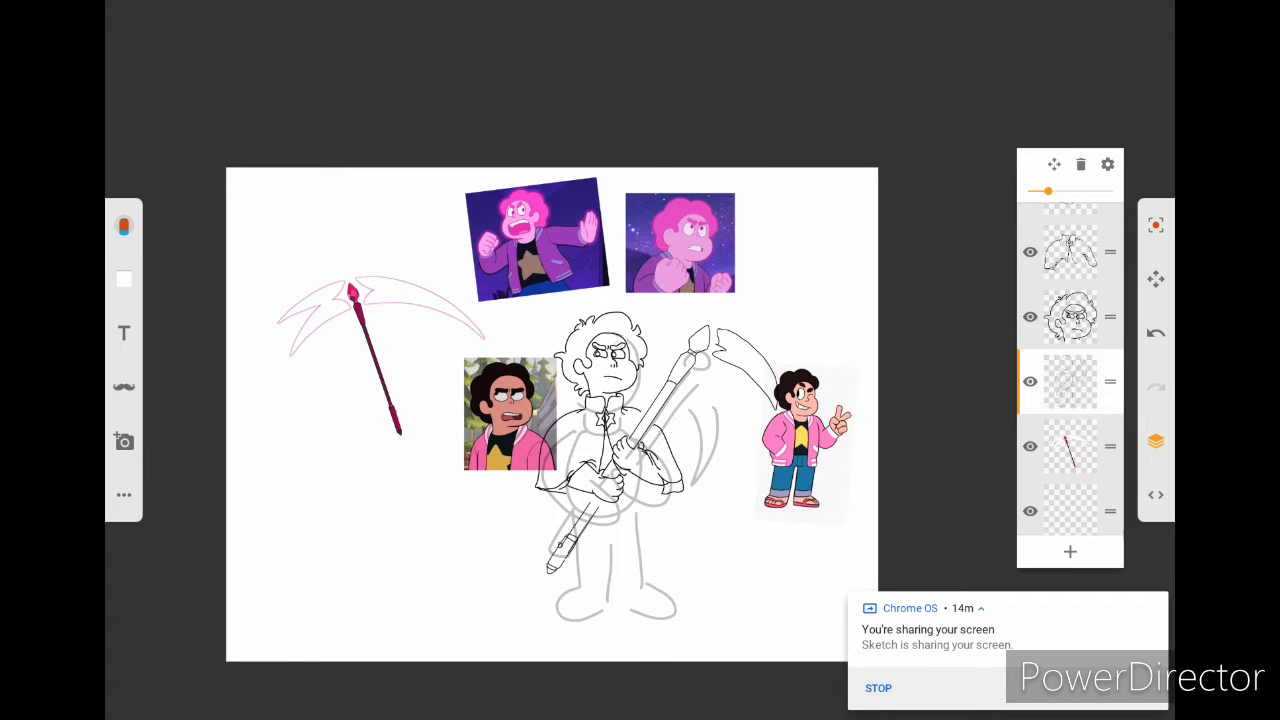
pyautogui.click(124, 226)
pyautogui.click(124, 226)
pyautogui.moveTo(595, 472); pyautogui.dragTo(680, 490)
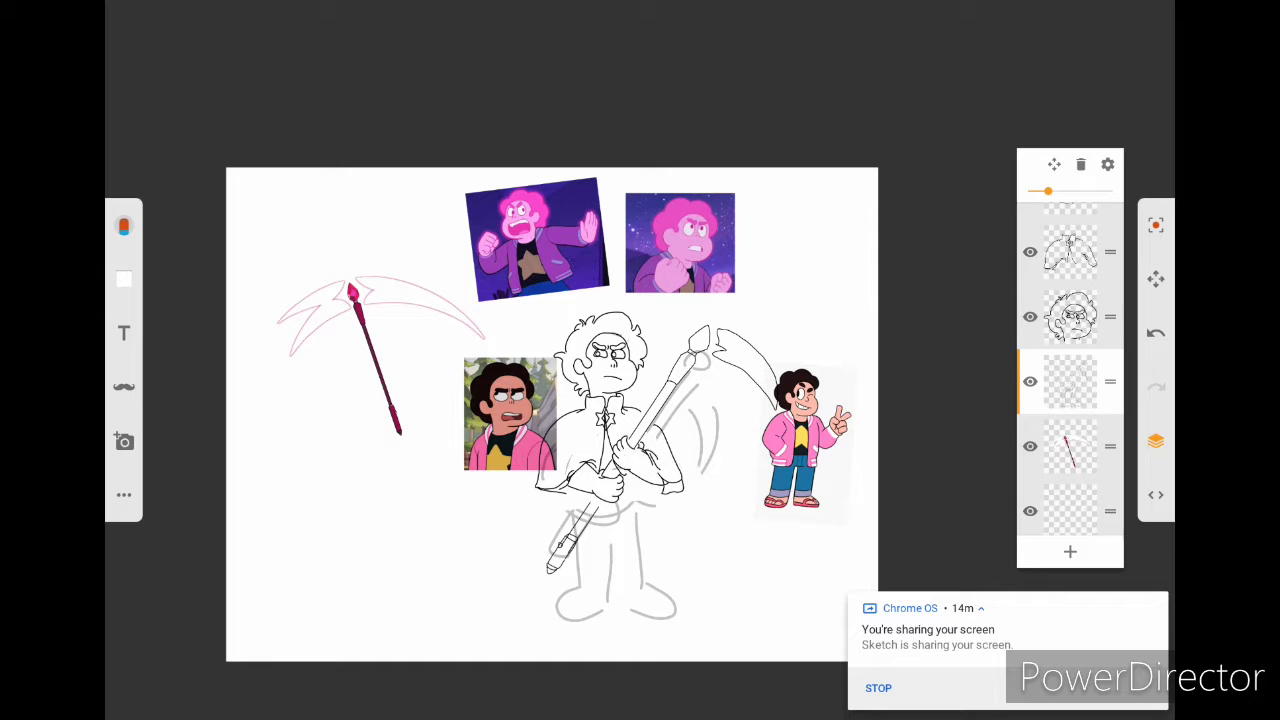
pyautogui.click(1054, 164)
pyautogui.moveTo(610, 565); pyautogui.dragTo(611, 580)
pyautogui.click(123, 21)
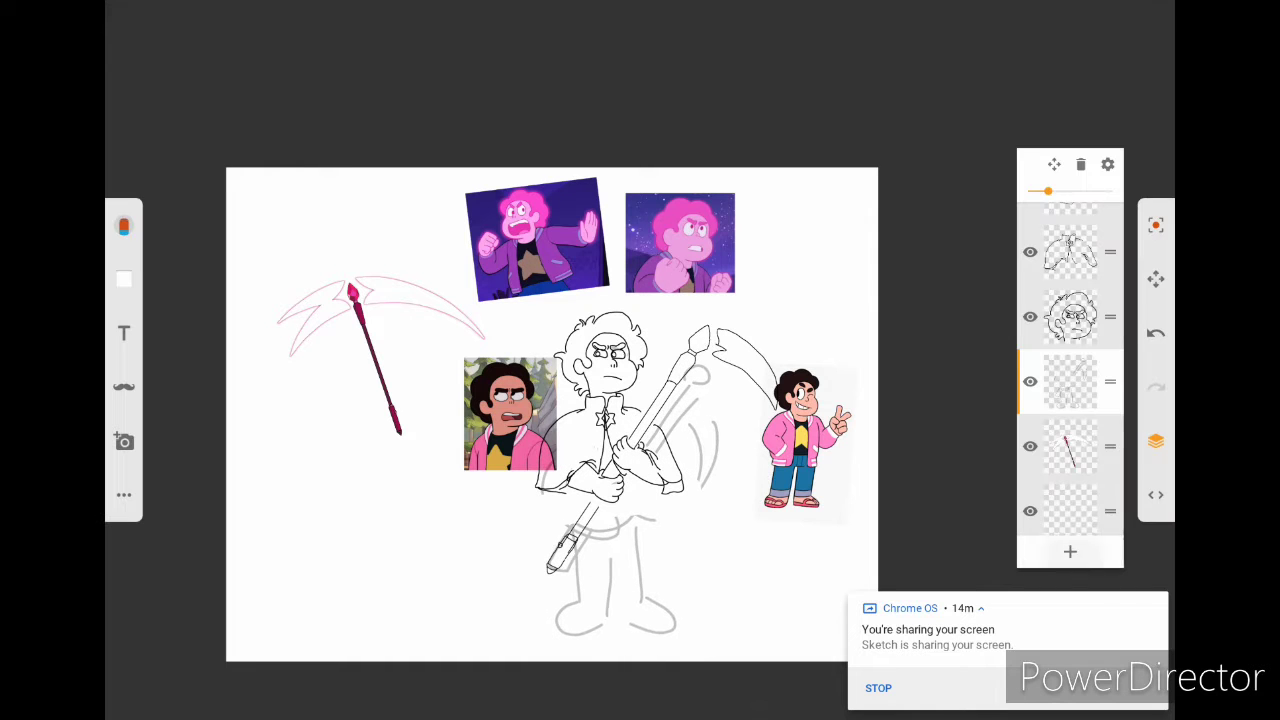
# Step: Ink the shirt's sides and hem and the straight trousers with cuffs on a new layer above the rough sketch
pyautogui.click(124, 226)
pyautogui.click(124, 226)
pyautogui.scroll(5, 600, 400)
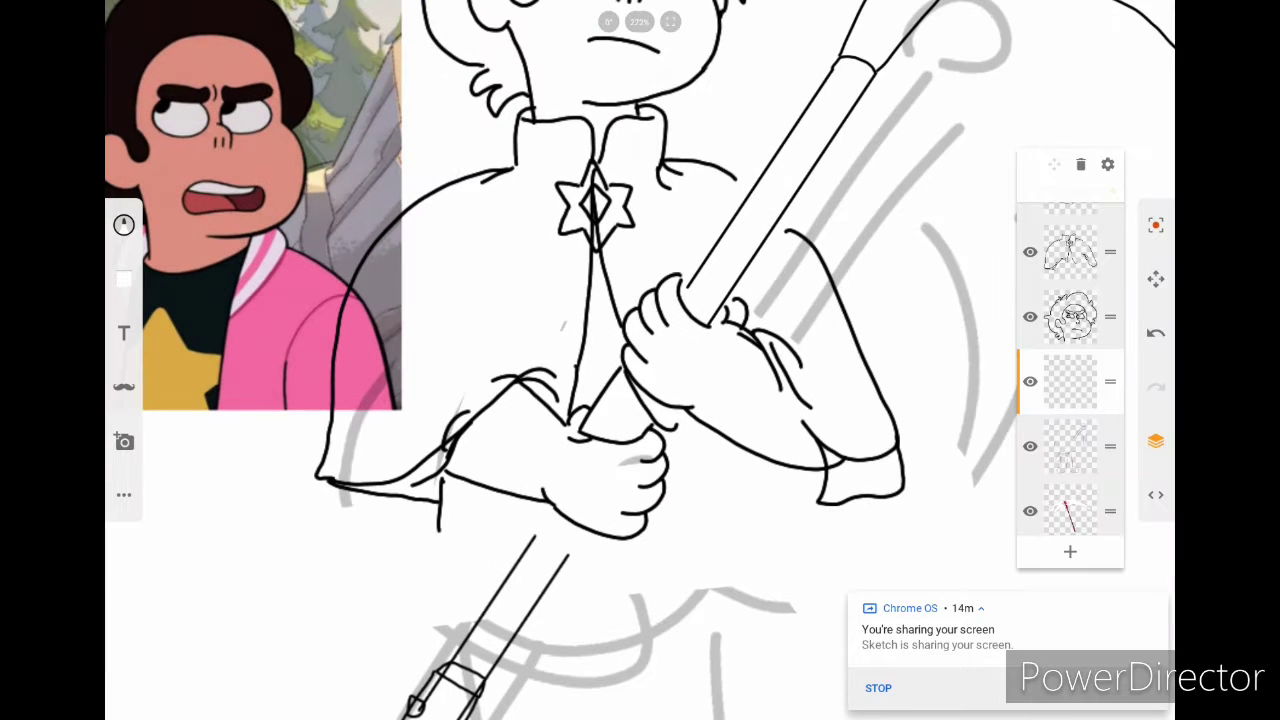
pyautogui.scroll(-5, 600, 400)
pyautogui.scroll(4, 600, 350)
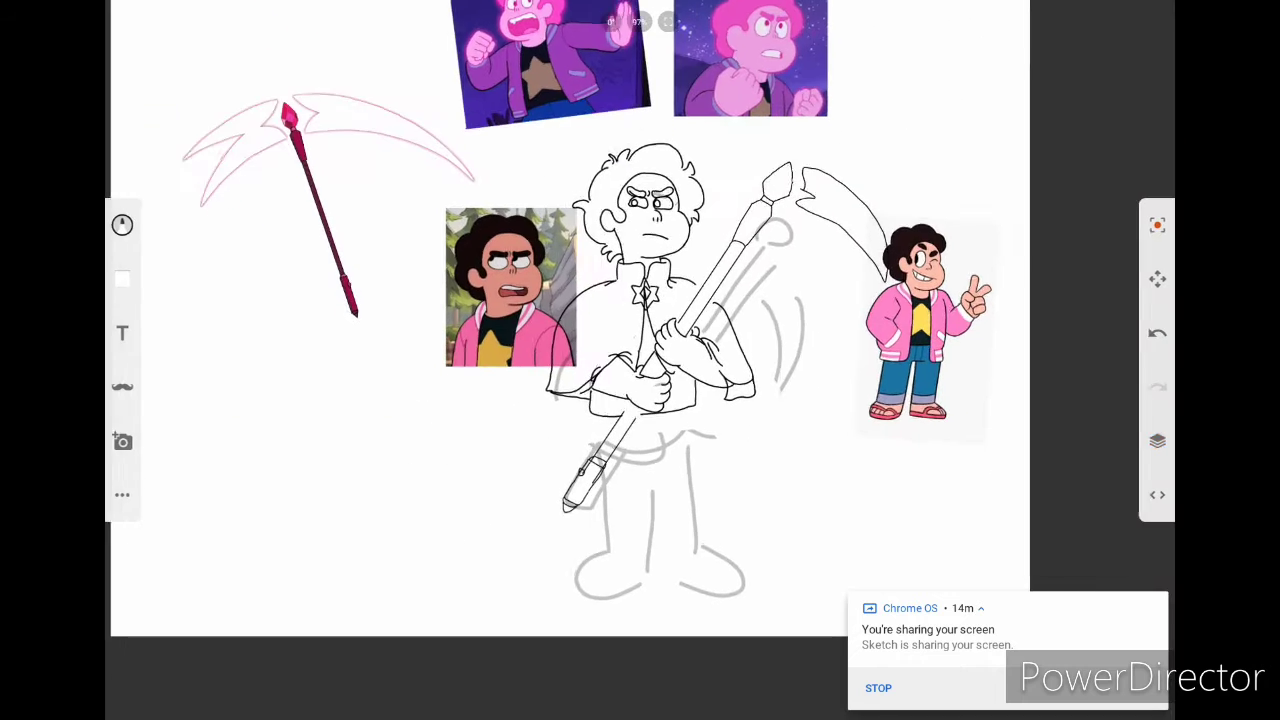
pyautogui.scroll(-1, 600, 350)
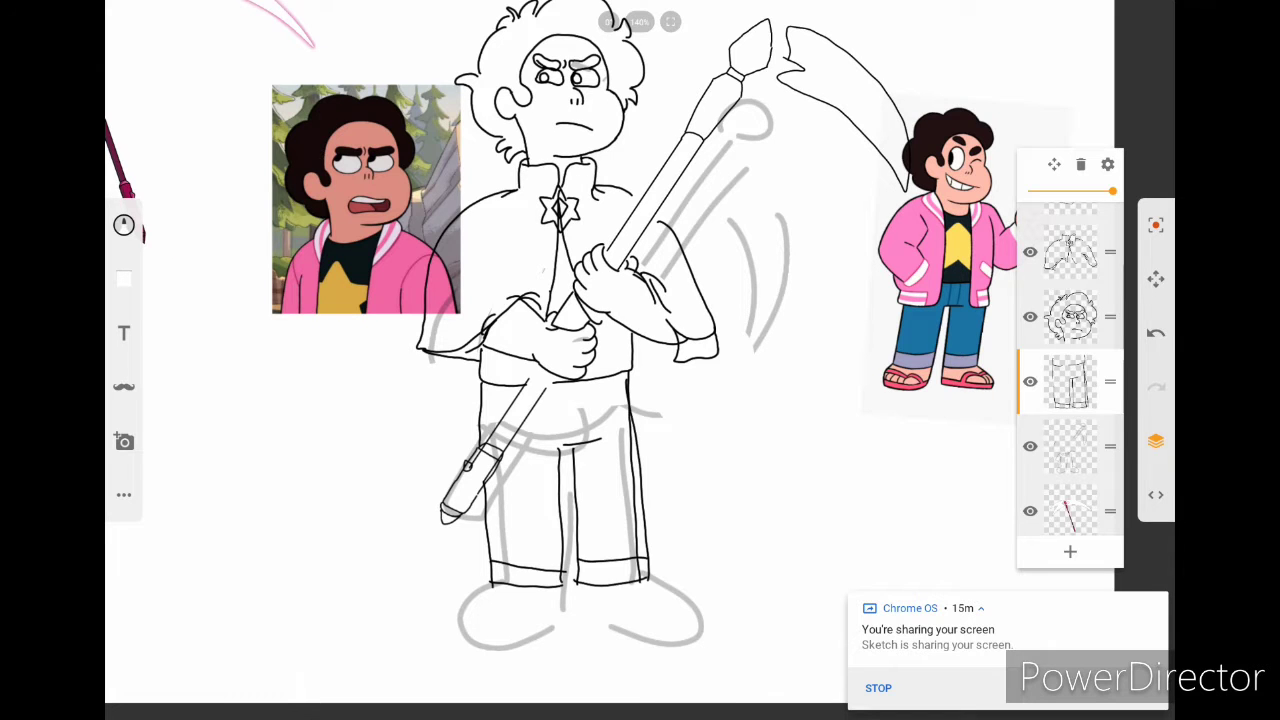
# Step: Draw both feet in open-toed sandals with visible toes below the trouser cuffs
pyautogui.scroll(3, 600, 400)
pyautogui.moveTo(488, 470); pyautogui.dragTo(497, 532)
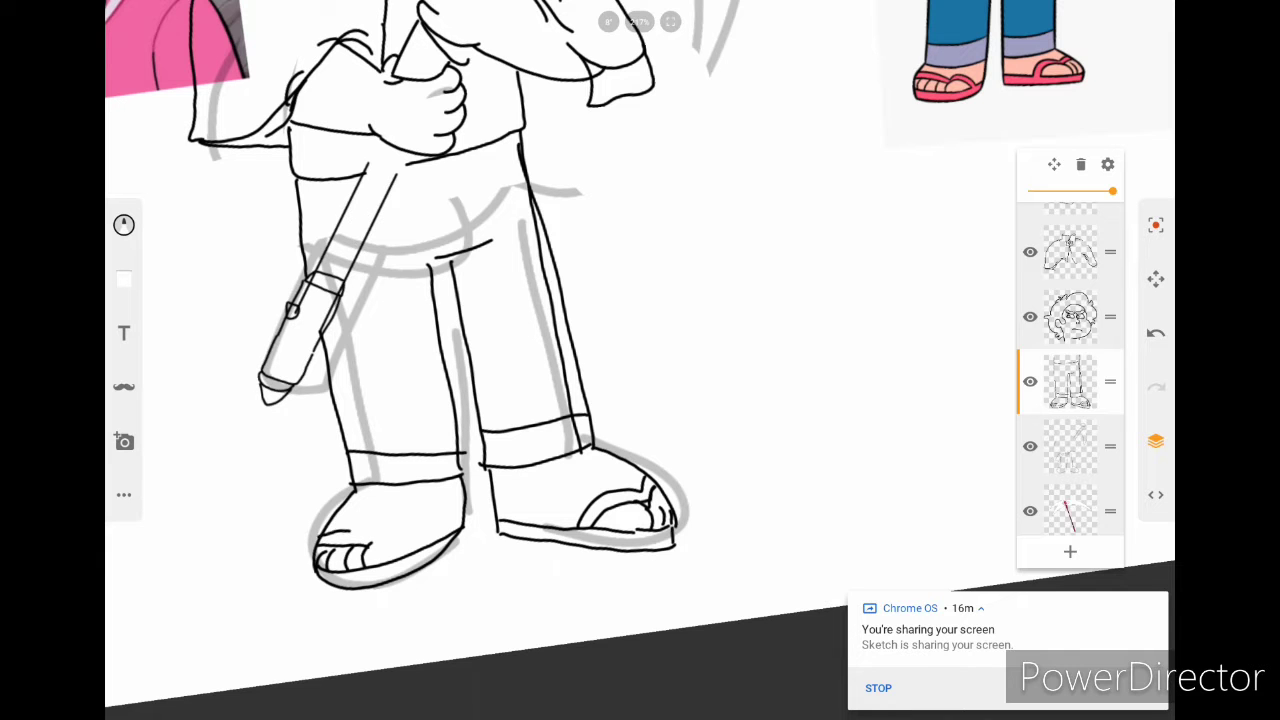
pyautogui.scroll(-5, 560, 360)
pyautogui.scroll(5, 560, 360)
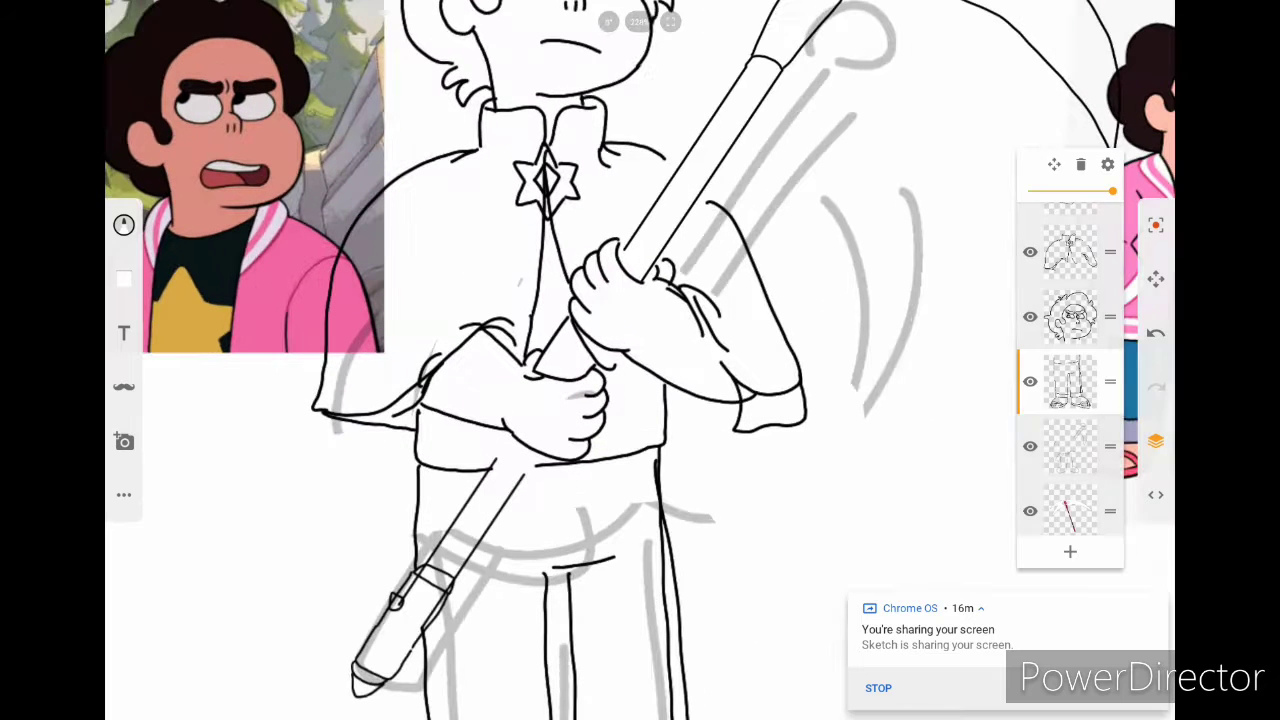
# Step: Add a new layer and draw the cape's lower flaps below both arms and the small folds beside the lower hand
pyautogui.click(1070, 551)
pyautogui.moveTo(310, 420); pyautogui.dragTo(410, 482)
pyautogui.moveTo(290, 472); pyautogui.dragTo(353, 508)
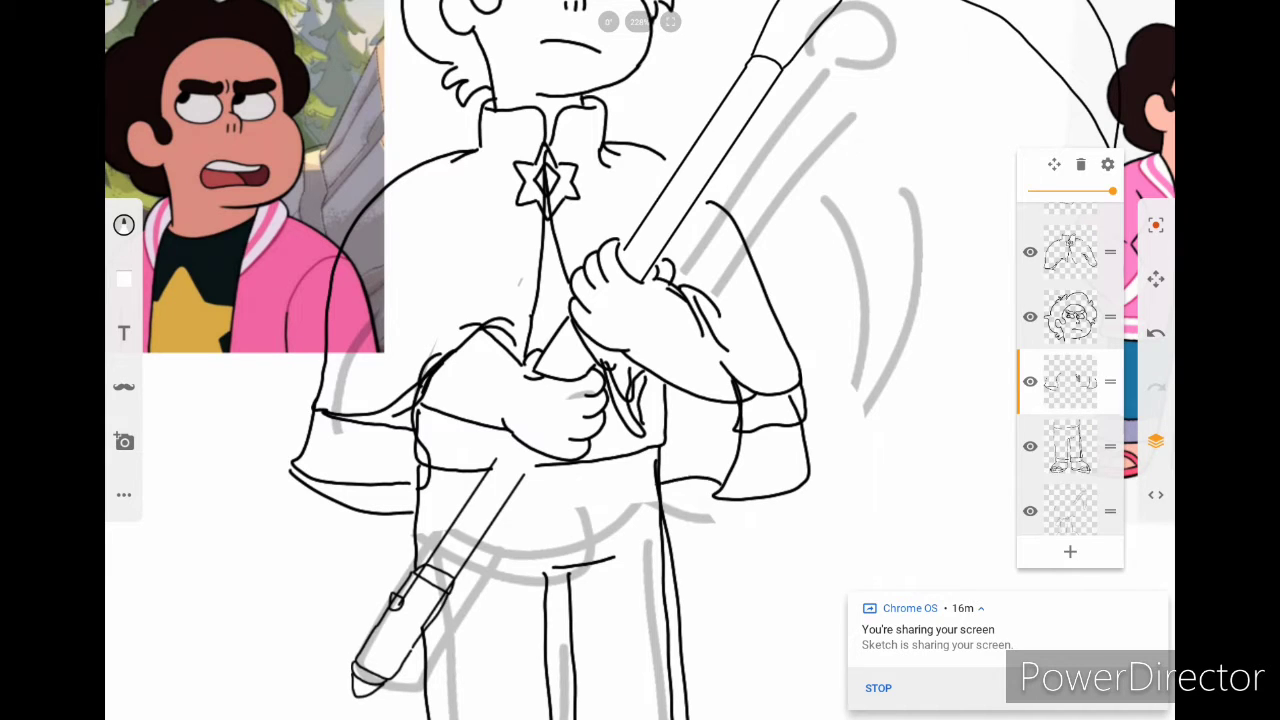
pyautogui.scroll(-3, 560, 360)
pyautogui.scroll(3, 560, 360)
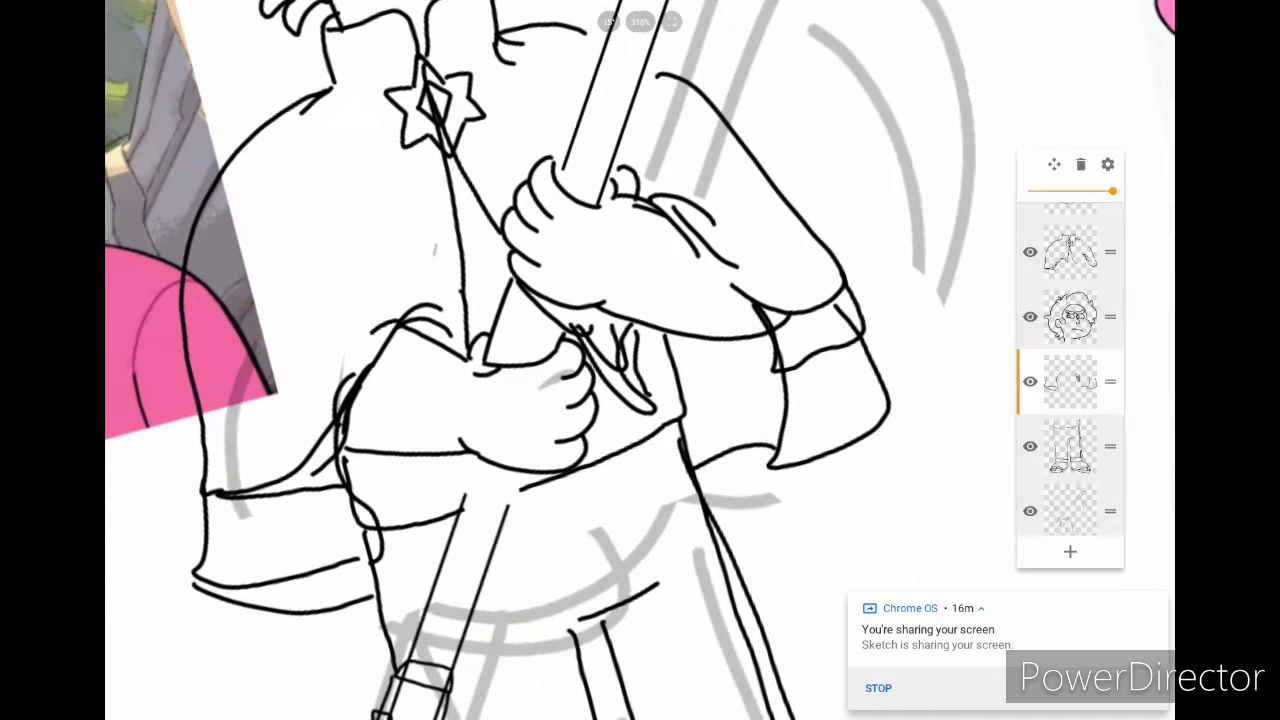
pyautogui.scroll(-2, 560, 360)
pyautogui.scroll(-3, 640, 360)
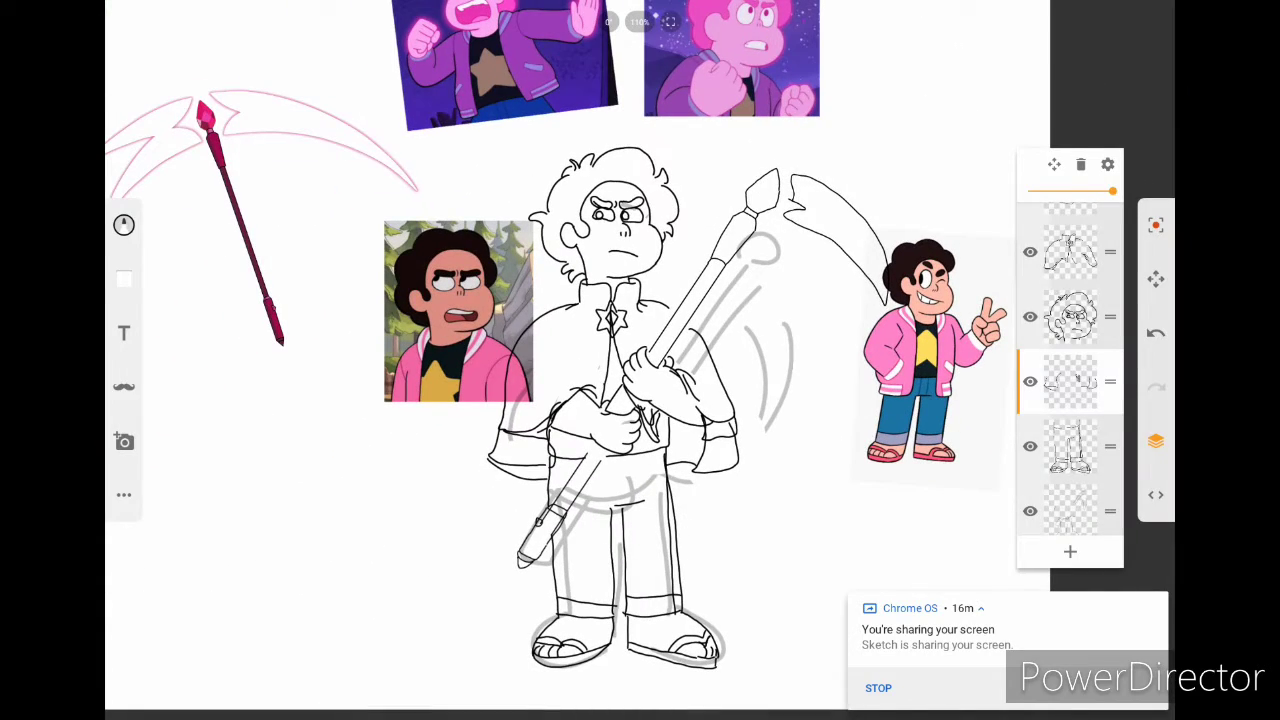
# Step: Hide the rough sketch layer and lower the opacity of the line art layers to about half
pyautogui.click(1030, 510)
pyautogui.click(1070, 446)
pyautogui.moveTo(1112, 190); pyautogui.dragTo(1070, 190)
pyautogui.click(1070, 316)
pyautogui.click(1070, 251)
pyautogui.scroll(-2, 1070, 380)
pyautogui.click(1070, 305)
pyautogui.scroll(2, 1070, 380)
pyautogui.click(1070, 359)
pyautogui.scroll(1, 1070, 380)
pyautogui.click(1070, 299)
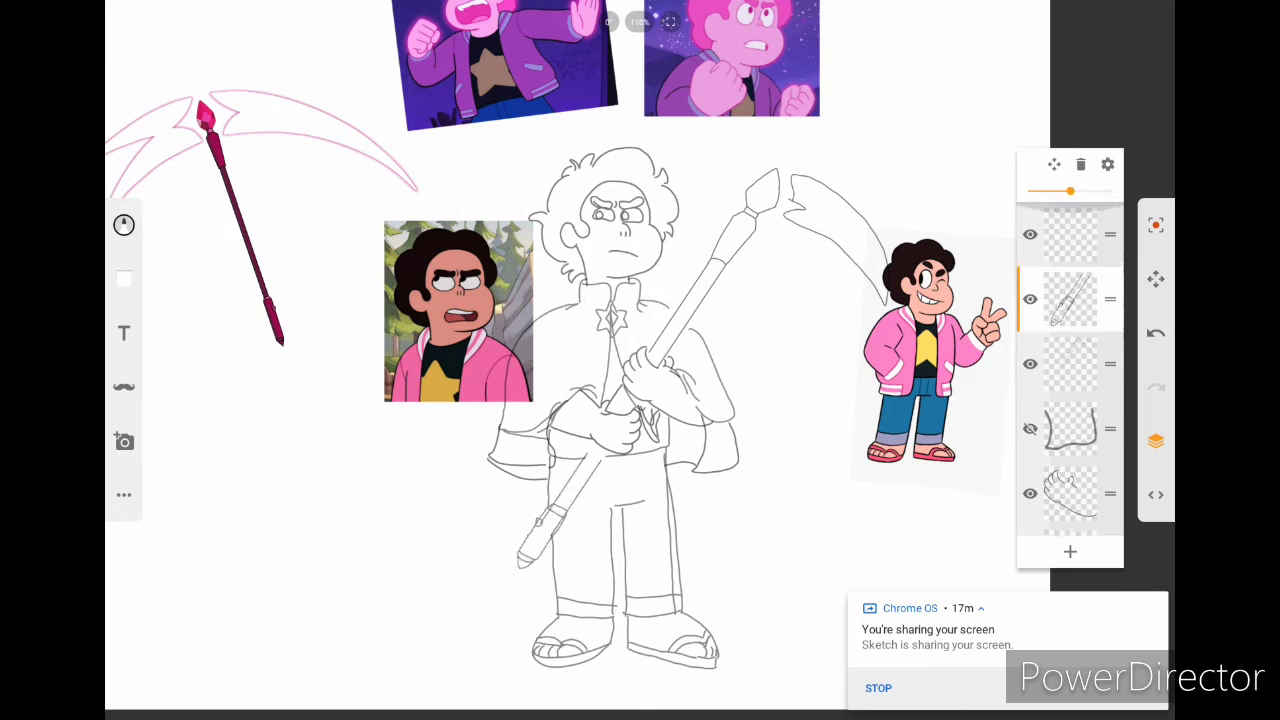
# Step: Add a new top layer and trace the character's sideburn and ear in magenta
pyautogui.click(1070, 551)
pyautogui.scroll(-3, 600, 370)
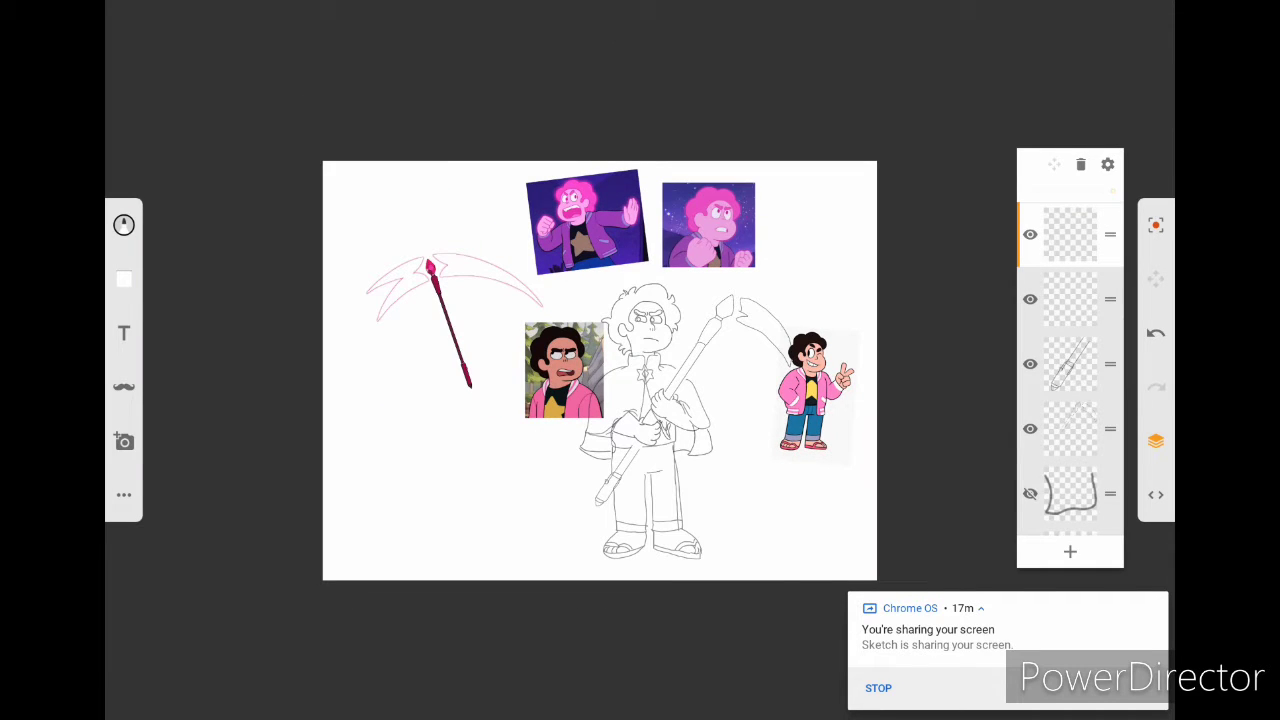
pyautogui.scroll(5, 708, 225)
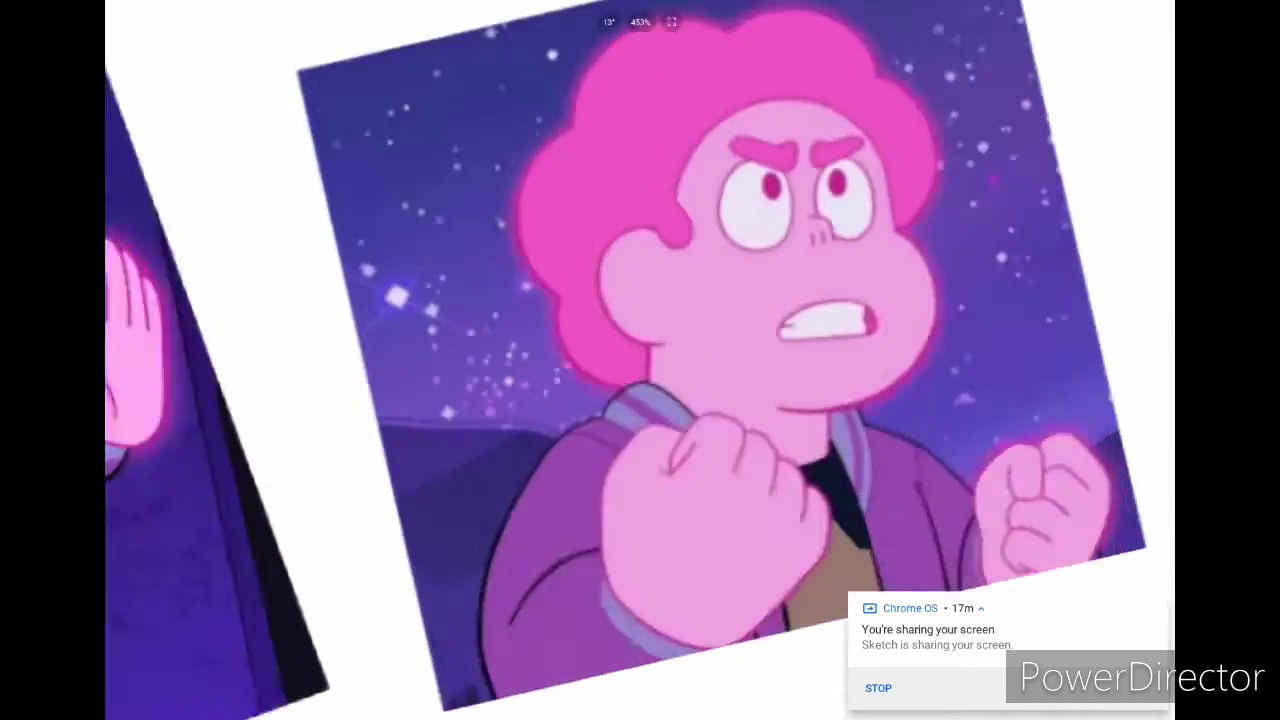
pyautogui.scroll(-5, 506, 320)
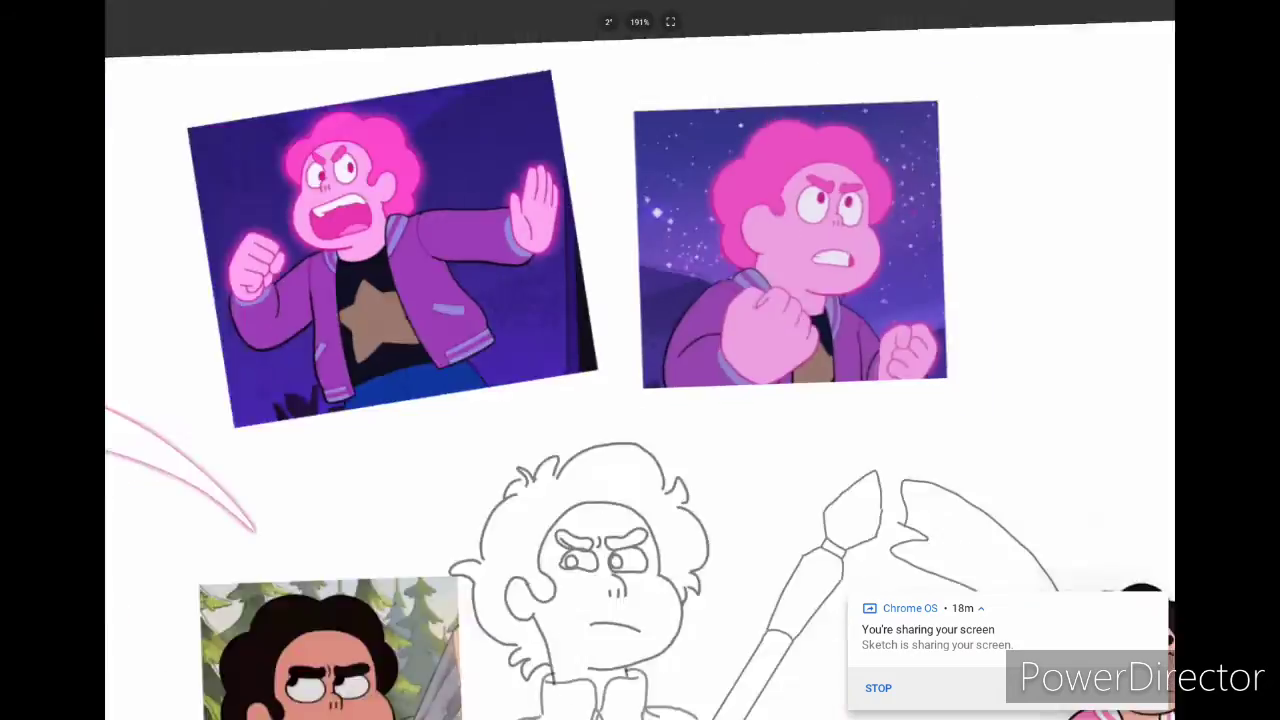
pyautogui.scroll(5, 644, 424)
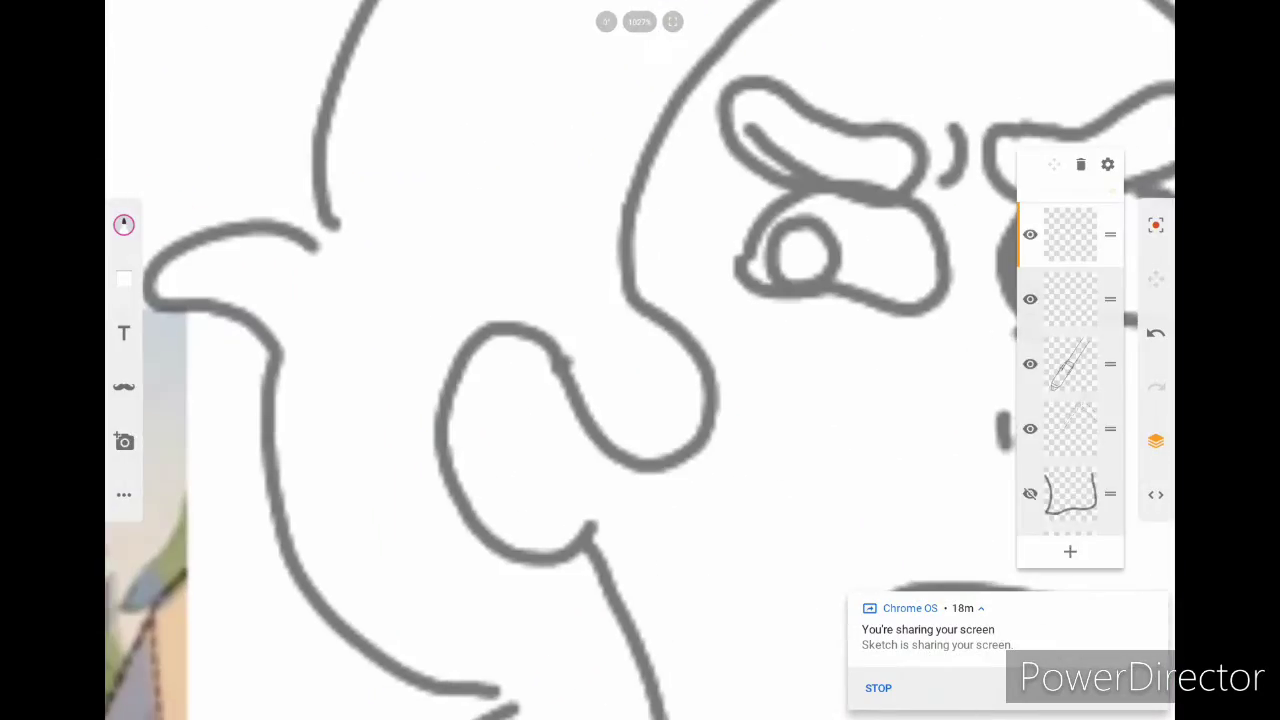
pyautogui.moveTo(540, 338)
pyautogui.mouseDown()
pyautogui.moveTo(712, 430)
pyautogui.moveTo(630, 290)
pyautogui.moveTo(500, 555)
pyautogui.moveTo(580, 570)
pyautogui.mouseUp()
pyautogui.scroll(-5, 640, 400)
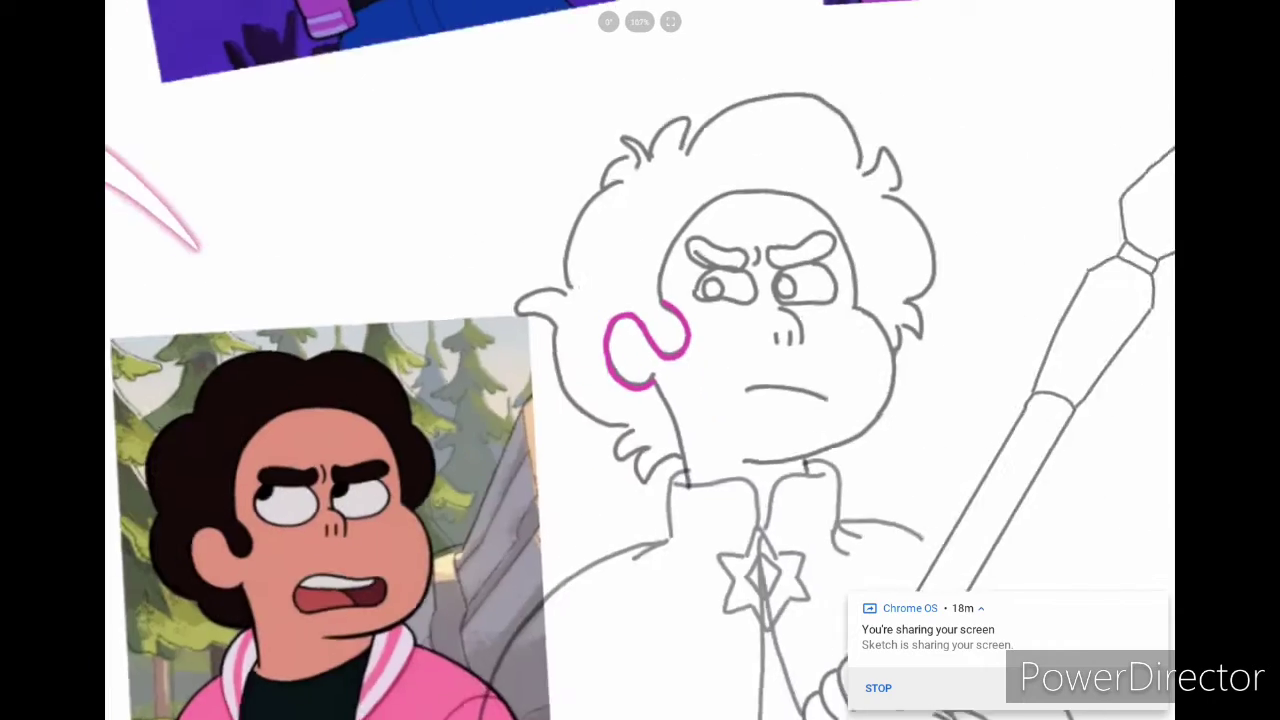
# Step: Trace the neck line below the ear and the frowning mouth in magenta
pyautogui.scroll(5, 640, 400)
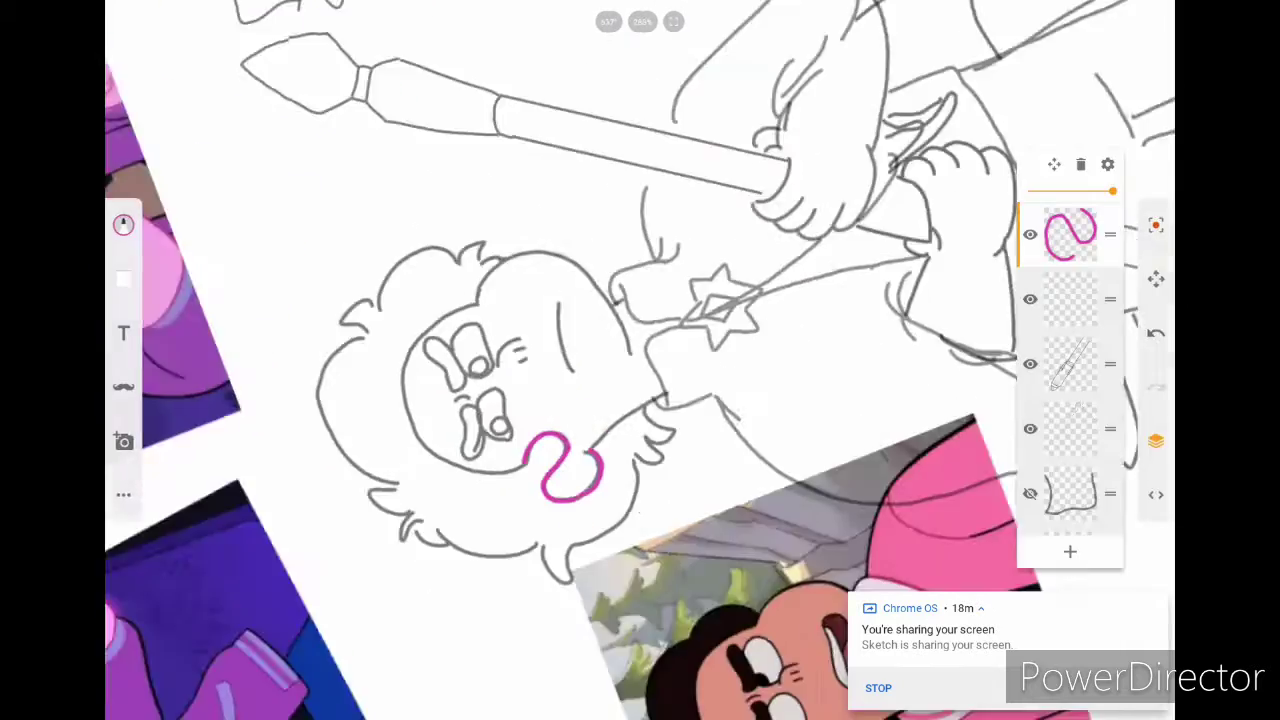
pyautogui.moveTo(505, 450); pyautogui.dragTo(720, 322)
pyautogui.scroll(5, 640, 400)
pyautogui.moveTo(500, 429); pyautogui.dragTo(814, 286)
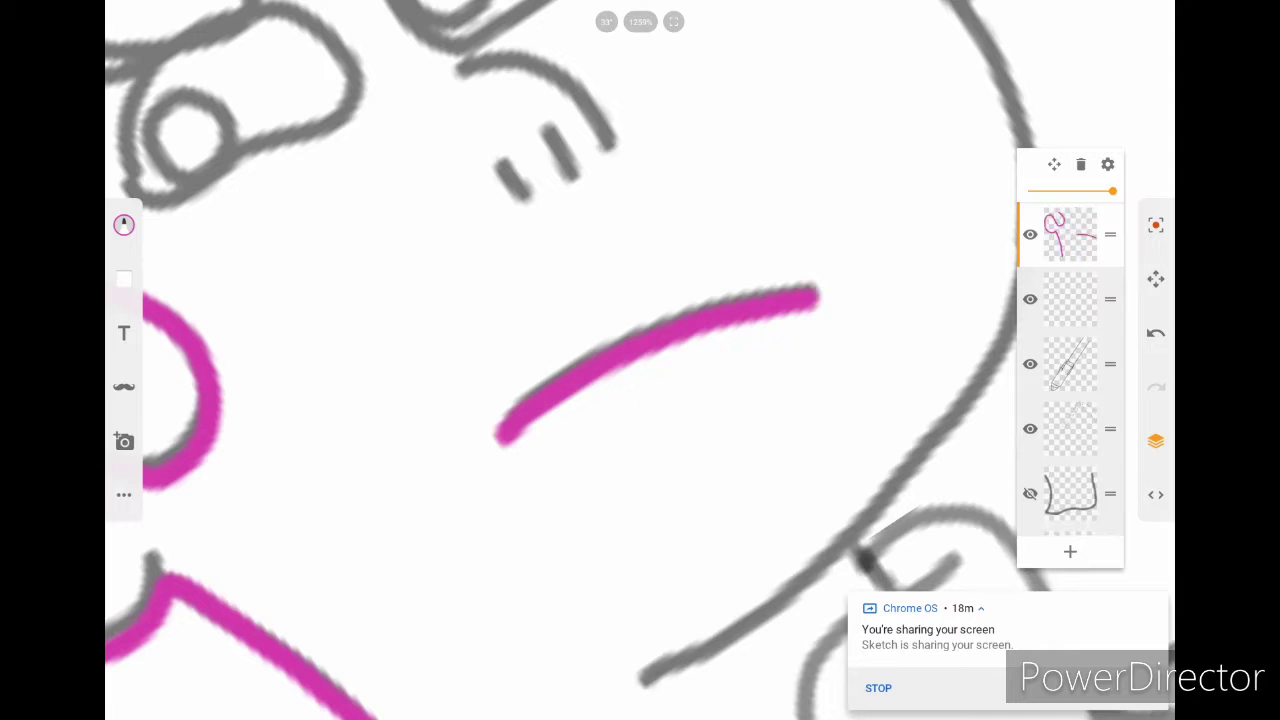
# Step: Trace the face outline in magenta, from the forehead's hairline around the cheek to the chin
pyautogui.scroll(-3, 640, 400)
pyautogui.moveTo(386, 512)
pyautogui.mouseDown()
pyautogui.moveTo(589, 280)
pyautogui.moveTo(753, 298)
pyautogui.moveTo(895, 405)
pyautogui.mouseUp()
pyautogui.scroll(-3, 640, 400)
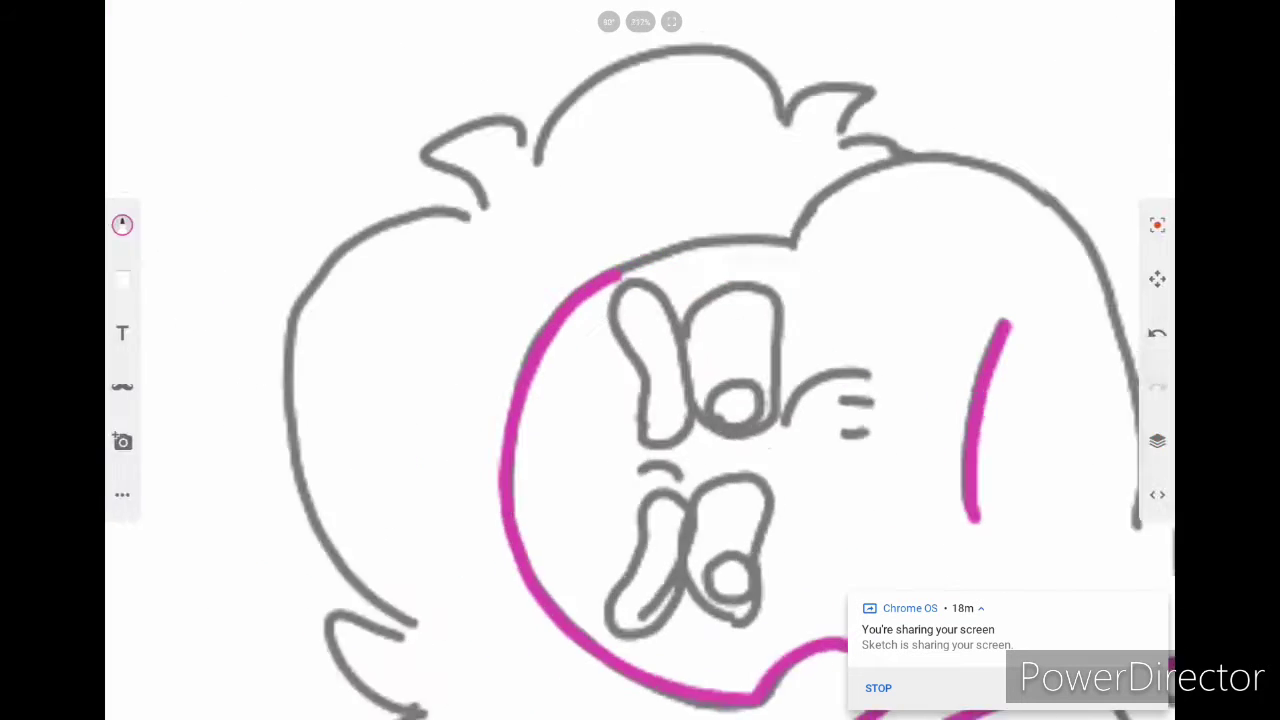
pyautogui.scroll(-3, 640, 400)
pyautogui.moveTo(310, 580)
pyautogui.mouseDown()
pyautogui.moveTo(360, 371)
pyautogui.moveTo(542, 274)
pyautogui.moveTo(690, 302)
pyautogui.moveTo(690, 266)
pyautogui.mouseUp()
pyautogui.scroll(5, 640, 400)
pyautogui.scroll(-5, 640, 400)
pyautogui.moveTo(588, 422); pyautogui.dragTo(665, 417)
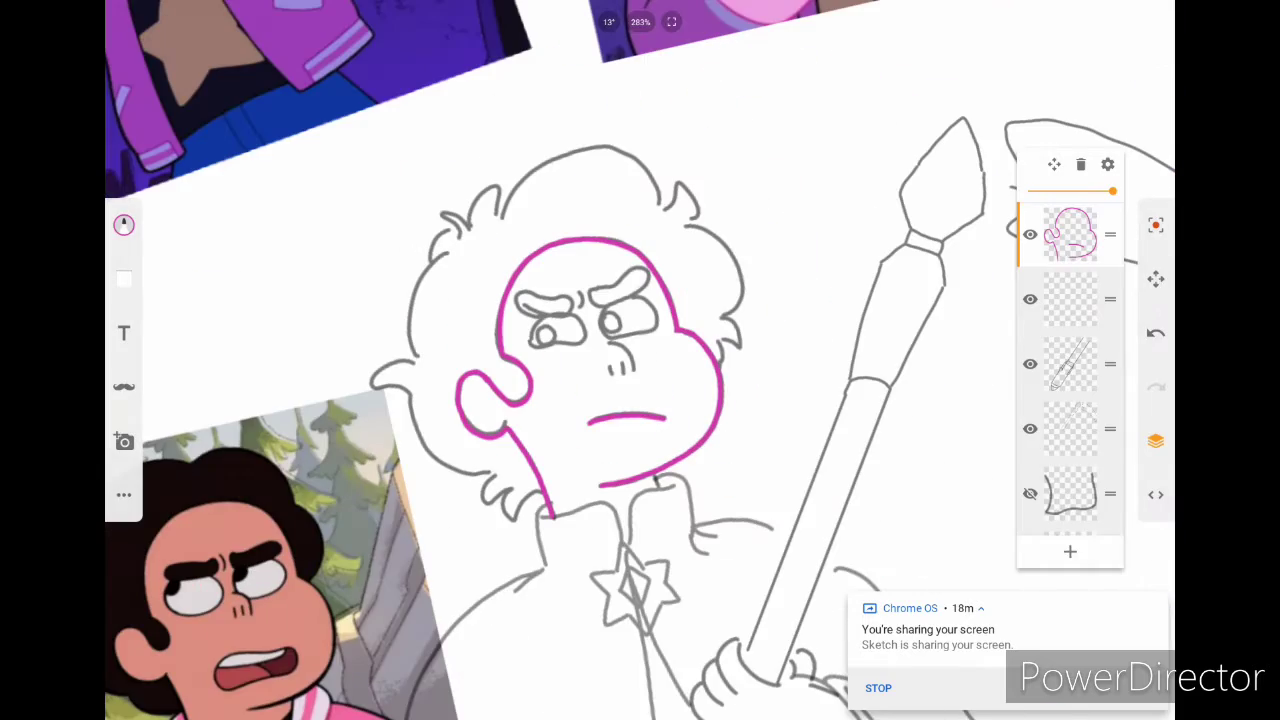
# Step: Draw the curved nose with its short marks in magenta on a new layer, and shift it slightly up and left
pyautogui.scroll(5, 640, 400)
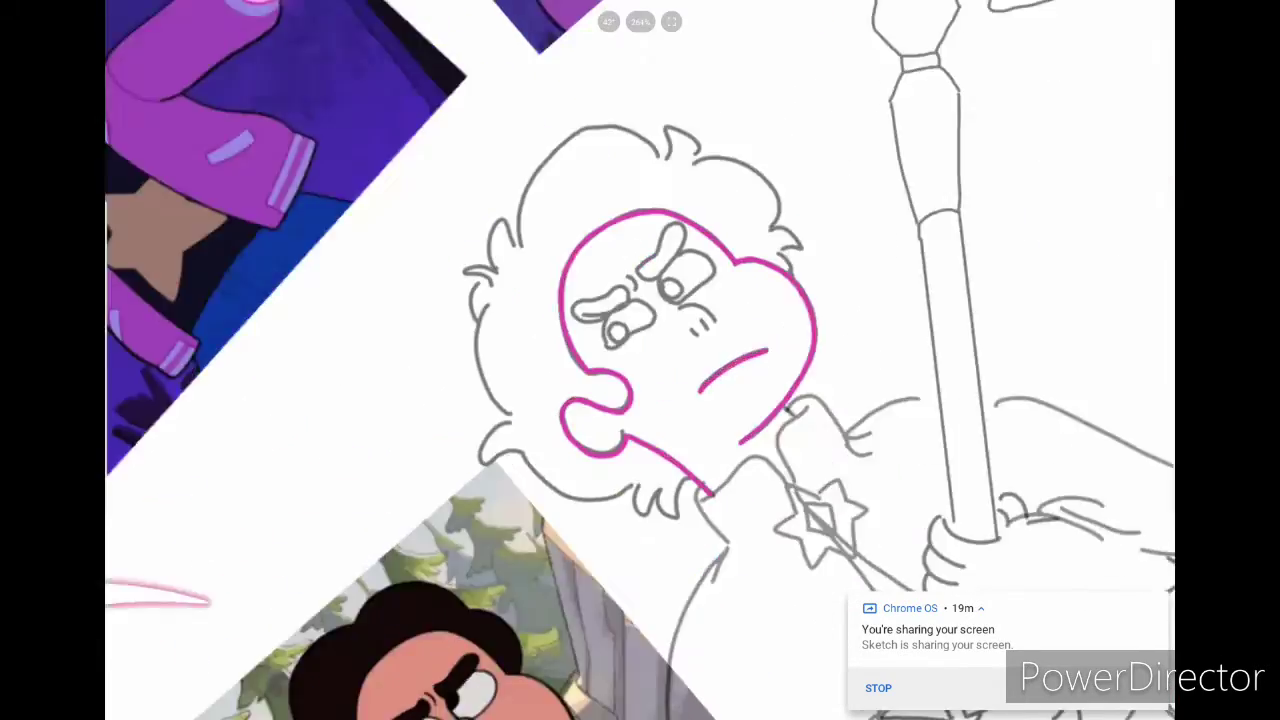
pyautogui.scroll(-5, 640, 400)
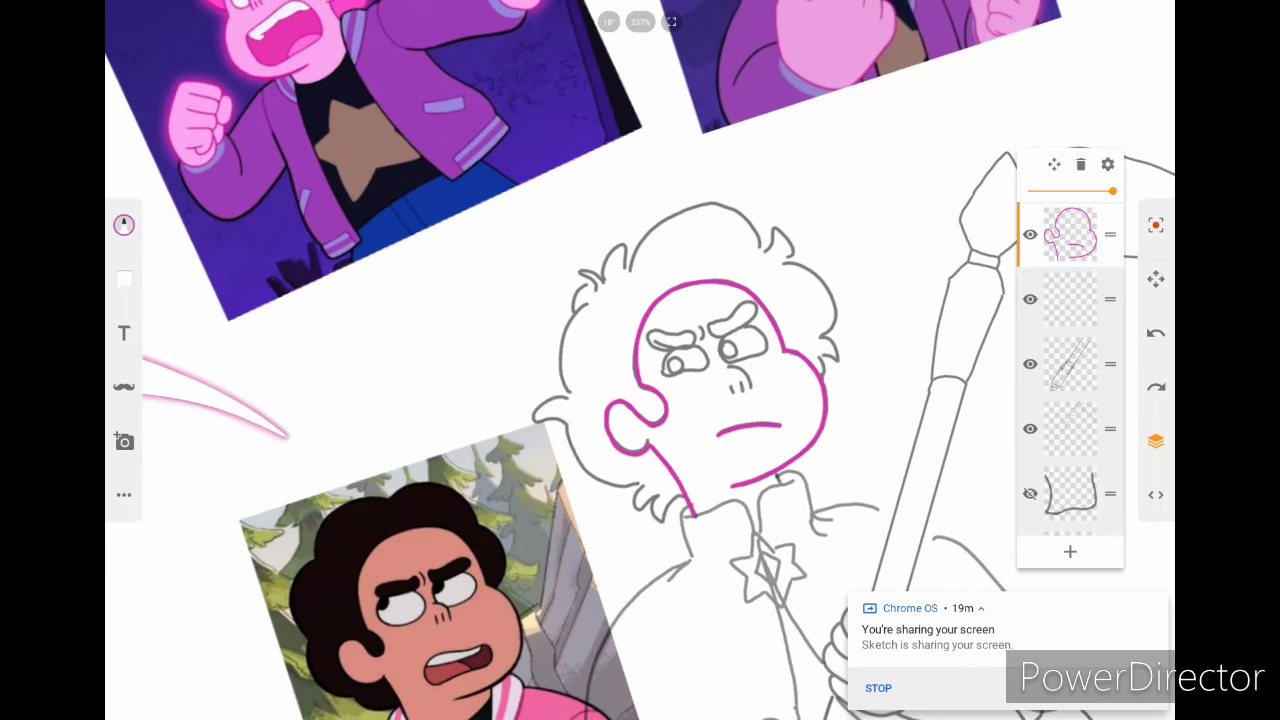
pyautogui.click(1070, 551)
pyautogui.scroll(5, 640, 400)
pyautogui.moveTo(615, 322)
pyautogui.mouseDown()
pyautogui.moveTo(722, 345)
pyautogui.moveTo(737, 437)
pyautogui.mouseUp()
pyautogui.moveTo(686, 395); pyautogui.dragTo(691, 440)
pyautogui.moveTo(620, 402); pyautogui.dragTo(645, 450)
pyautogui.click(1054, 164)
pyautogui.moveTo(680, 380); pyautogui.dragTo(665, 370)
pyautogui.click(120, 20)
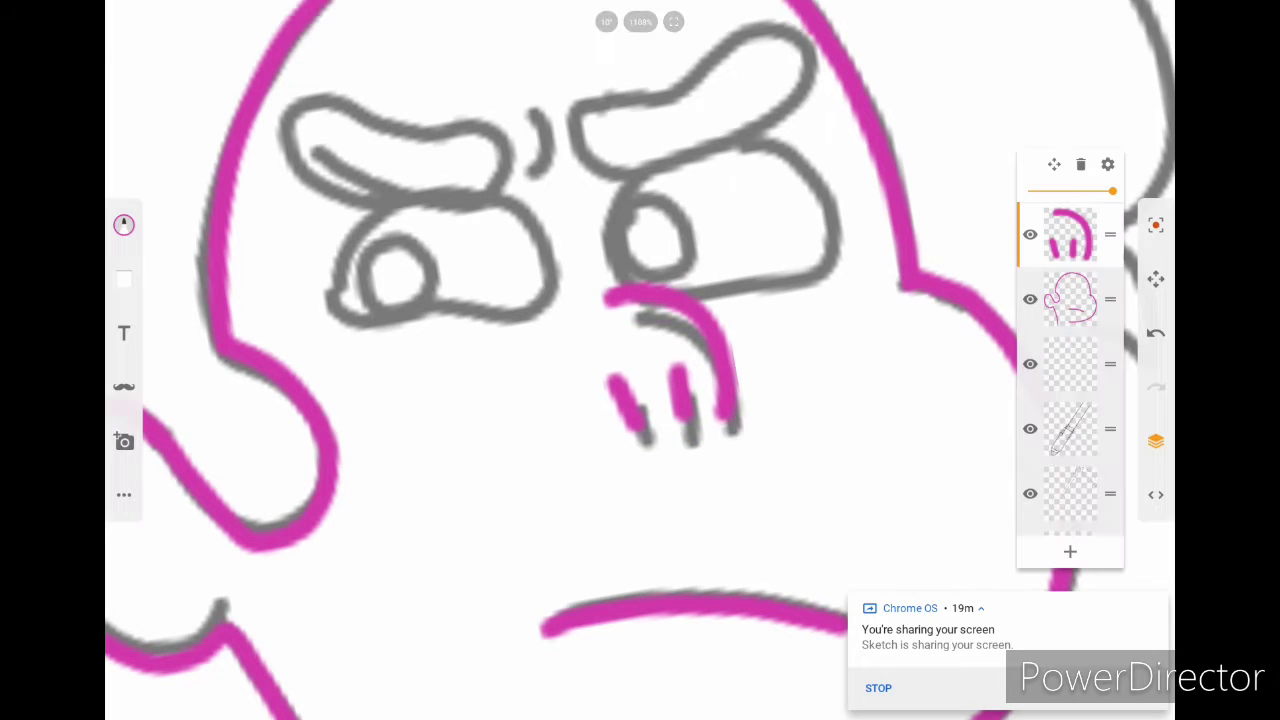
# Step: Draw the angry eyebrows, the crease between them and both eye outlines in magenta on a new layer
pyautogui.scroll(-5, 640, 400)
pyautogui.scroll(5, 640, 400)
pyautogui.click(1155, 440)
pyautogui.moveTo(530, 335)
pyautogui.mouseDown()
pyautogui.moveTo(510, 309)
pyautogui.moveTo(543, 251)
pyautogui.moveTo(613, 270)
pyautogui.moveTo(737, 197)
pyautogui.moveTo(758, 205)
pyautogui.moveTo(600, 342)
pyautogui.moveTo(515, 332)
pyautogui.mouseUp()
pyautogui.moveTo(595, 350)
pyautogui.mouseDown()
pyautogui.moveTo(556, 468)
pyautogui.moveTo(800, 360)
pyautogui.moveTo(735, 305)
pyautogui.mouseUp()
pyautogui.moveTo(485, 280); pyautogui.dragTo(478, 355)
pyautogui.moveTo(350, 296)
pyautogui.mouseDown()
pyautogui.moveTo(432, 268)
pyautogui.moveTo(225, 385)
pyautogui.moveTo(365, 290)
pyautogui.mouseUp()
pyautogui.moveTo(335, 405)
pyautogui.mouseDown()
pyautogui.moveTo(470, 505)
pyautogui.moveTo(450, 370)
pyautogui.mouseUp()
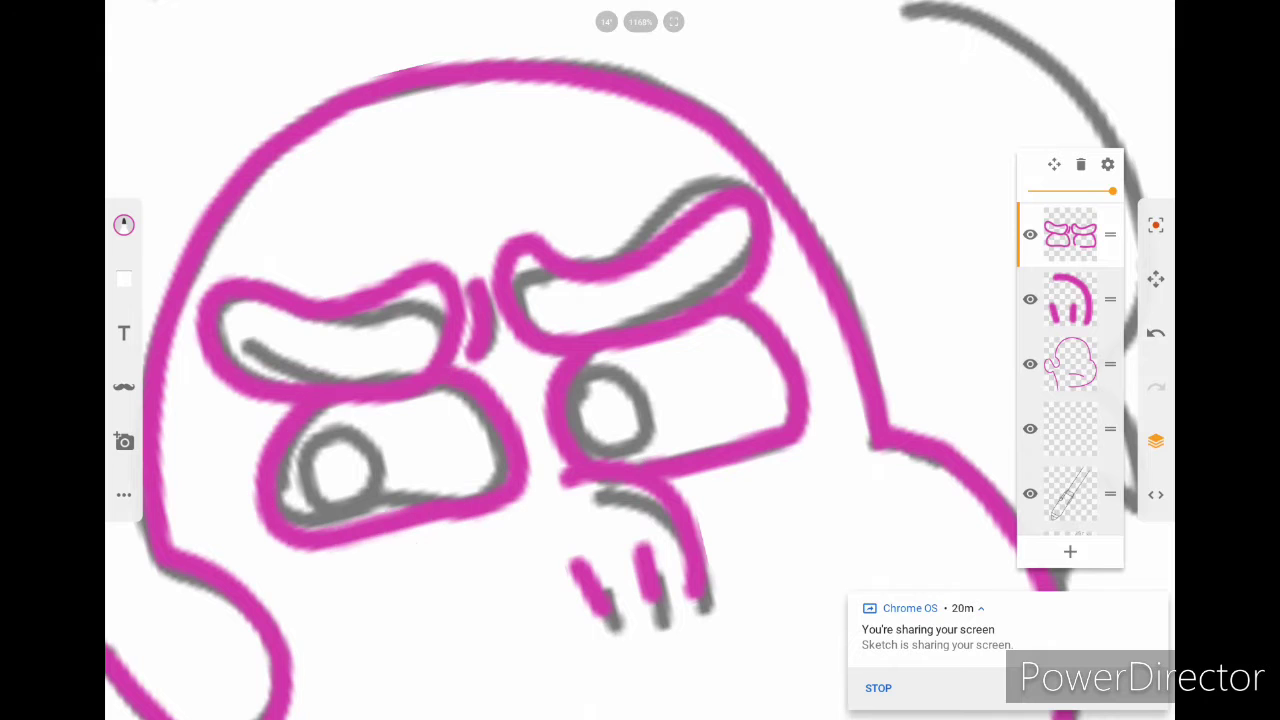
# Step: Add a new layer and fill in magenta oval pupils at the left edge of both eyes
pyautogui.scroll(-5, 640, 360)
pyautogui.scroll(10, 600, 420)
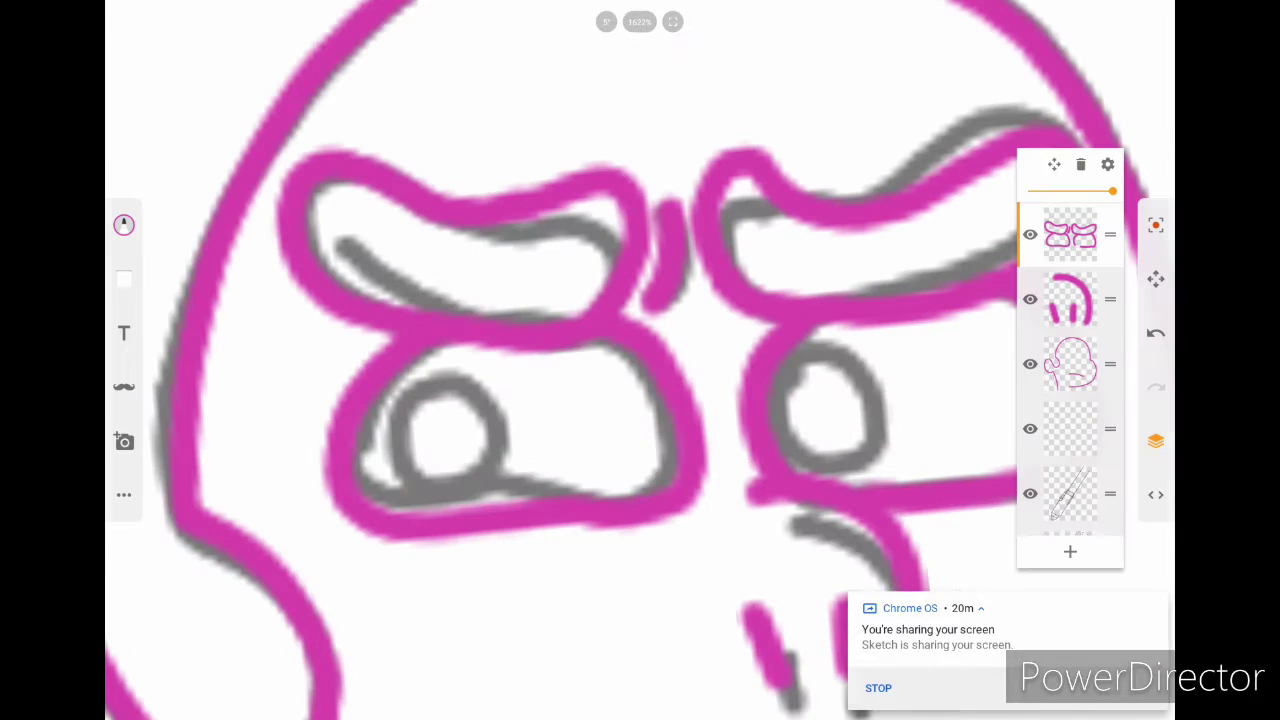
pyautogui.click(1070, 552)
pyautogui.moveTo(400, 395)
pyautogui.mouseDown()
pyautogui.moveTo(375, 480)
pyautogui.moveTo(422, 470)
pyautogui.mouseUp()
pyautogui.moveTo(800, 350); pyautogui.dragTo(825, 430)
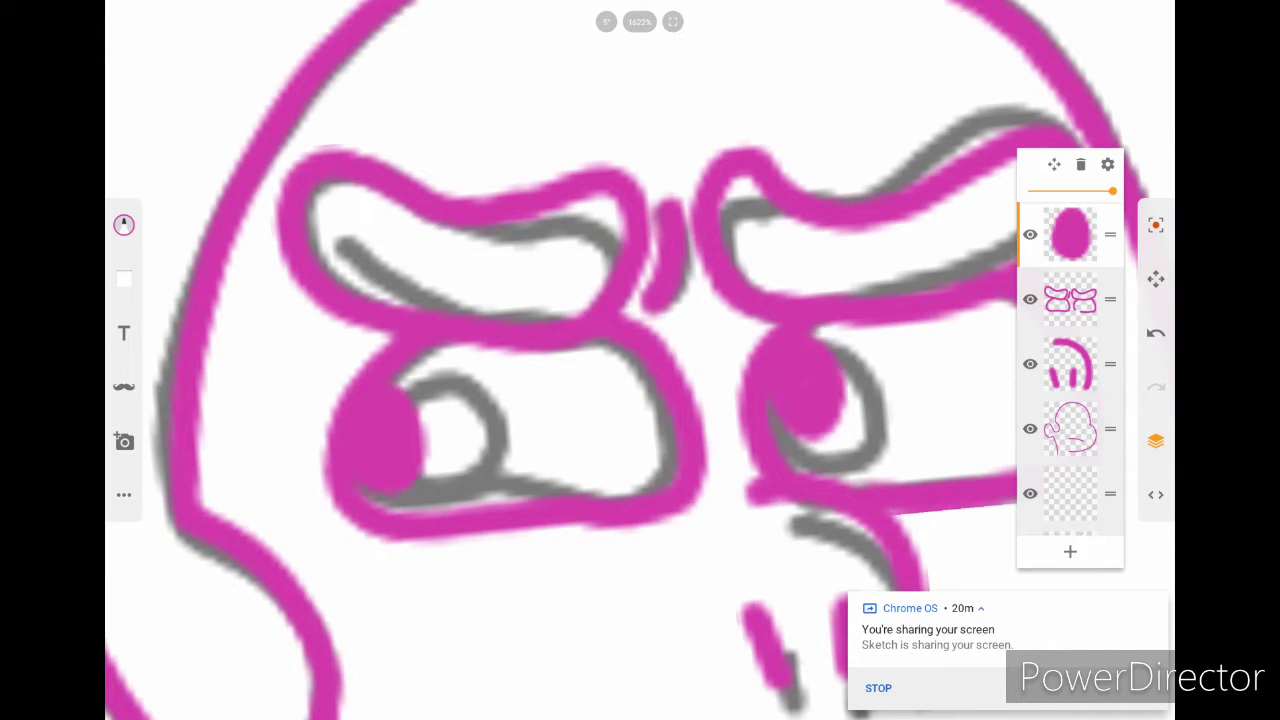
# Step: Shift the pupils layer so both magenta pupils sit against the left edges of the eyes
pyautogui.scroll(-5, 640, 360)
pyautogui.scroll(5, 640, 360)
pyautogui.click(1054, 164)
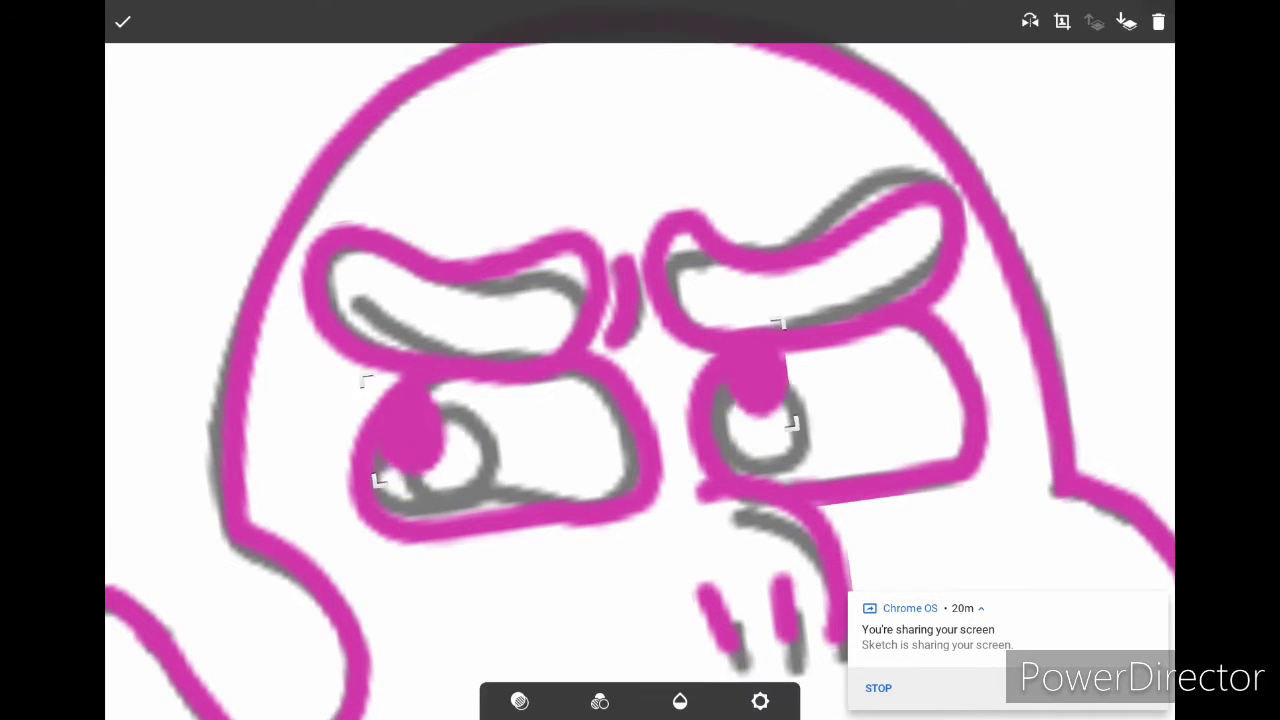
pyautogui.moveTo(740, 400); pyautogui.dragTo(745, 395)
pyautogui.click(120, 20)
# Step: On a new layer above the hidden eyebrow-and-eye layer, sketch a magenta guide shape over the right eyebrow and lower its opacity
pyautogui.click(1070, 299)
pyautogui.click(1070, 552)
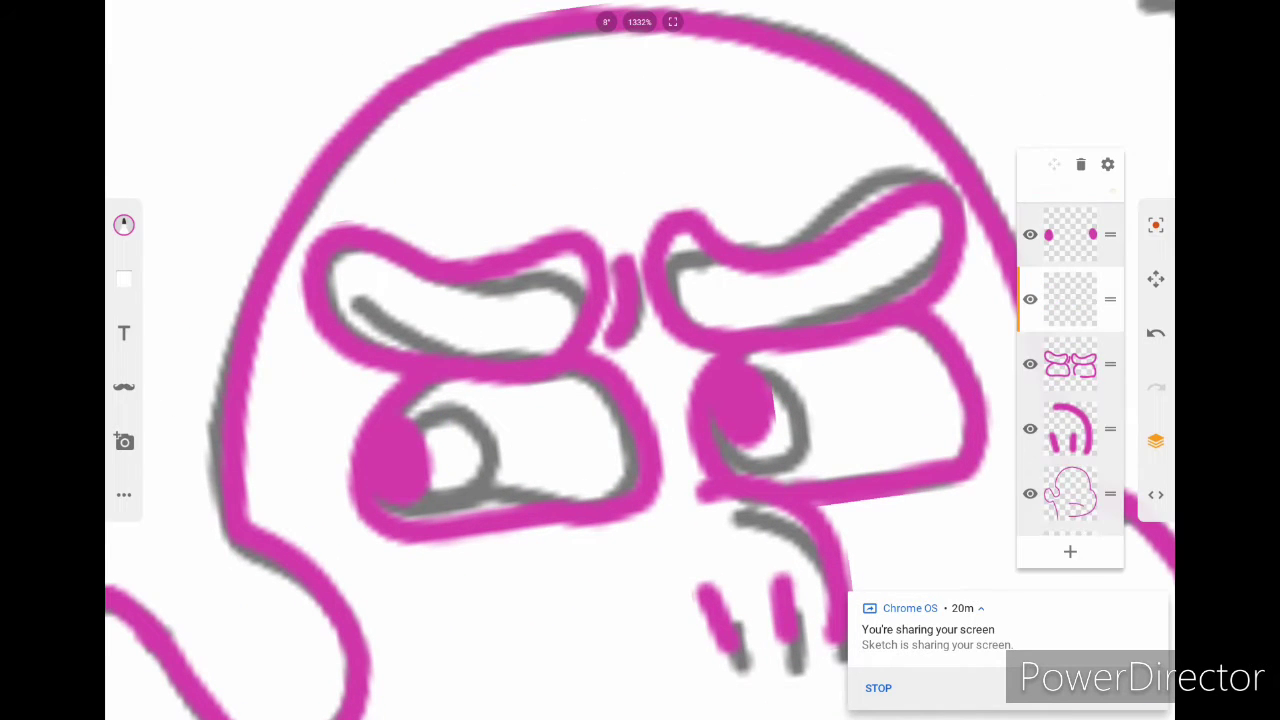
pyautogui.click(1030, 364)
pyautogui.moveTo(690, 350)
pyautogui.mouseDown()
pyautogui.moveTo(935, 272)
pyautogui.moveTo(700, 355)
pyautogui.mouseUp()
pyautogui.click(1156, 333)
pyautogui.moveTo(660, 250)
pyautogui.mouseDown()
pyautogui.moveTo(860, 240)
pyautogui.moveTo(660, 300)
pyautogui.mouseUp()
pyautogui.click(1030, 364)
pyautogui.click(1030, 364)
pyautogui.moveTo(1117, 190); pyautogui.dragTo(1063, 190)
# Step: Compare the guide shape with the original eyebrows by toggling both layers, and fade the eyebrow-and-eye layer to a low opacity
pyautogui.click(1070, 364)
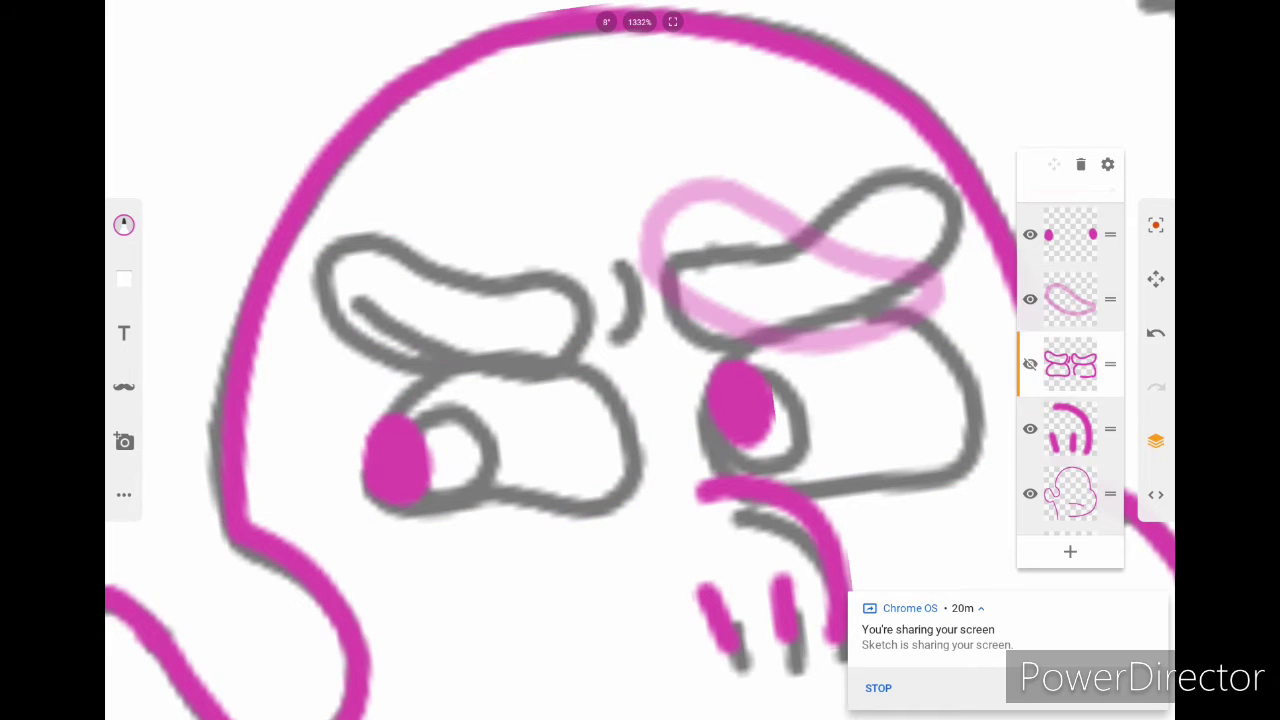
pyautogui.click(1070, 299)
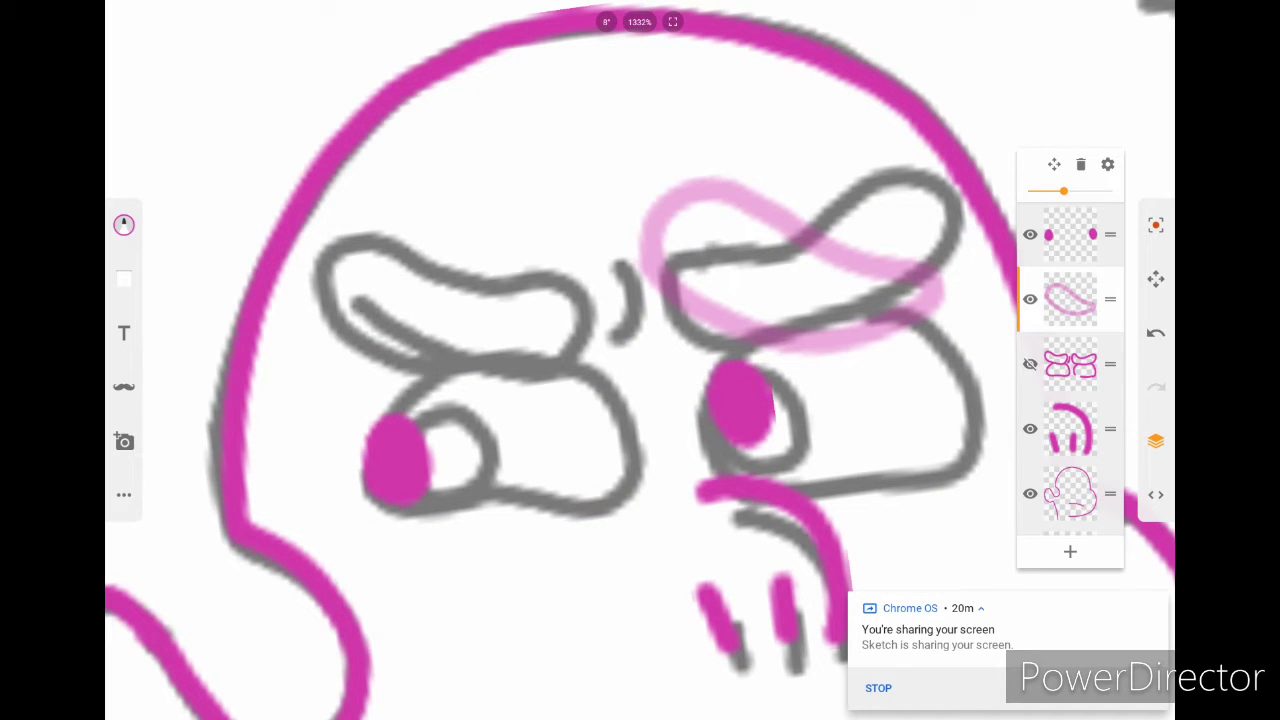
pyautogui.click(1030, 299)
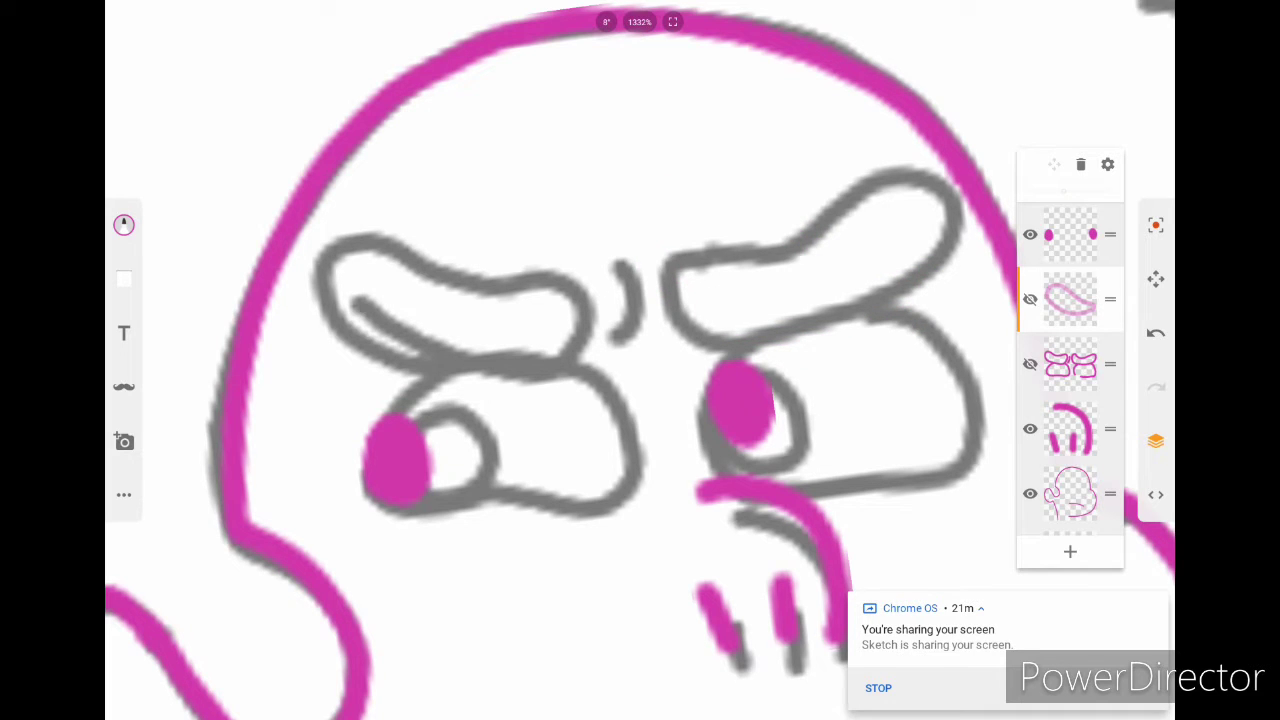
pyautogui.click(1030, 299)
pyautogui.click(1030, 364)
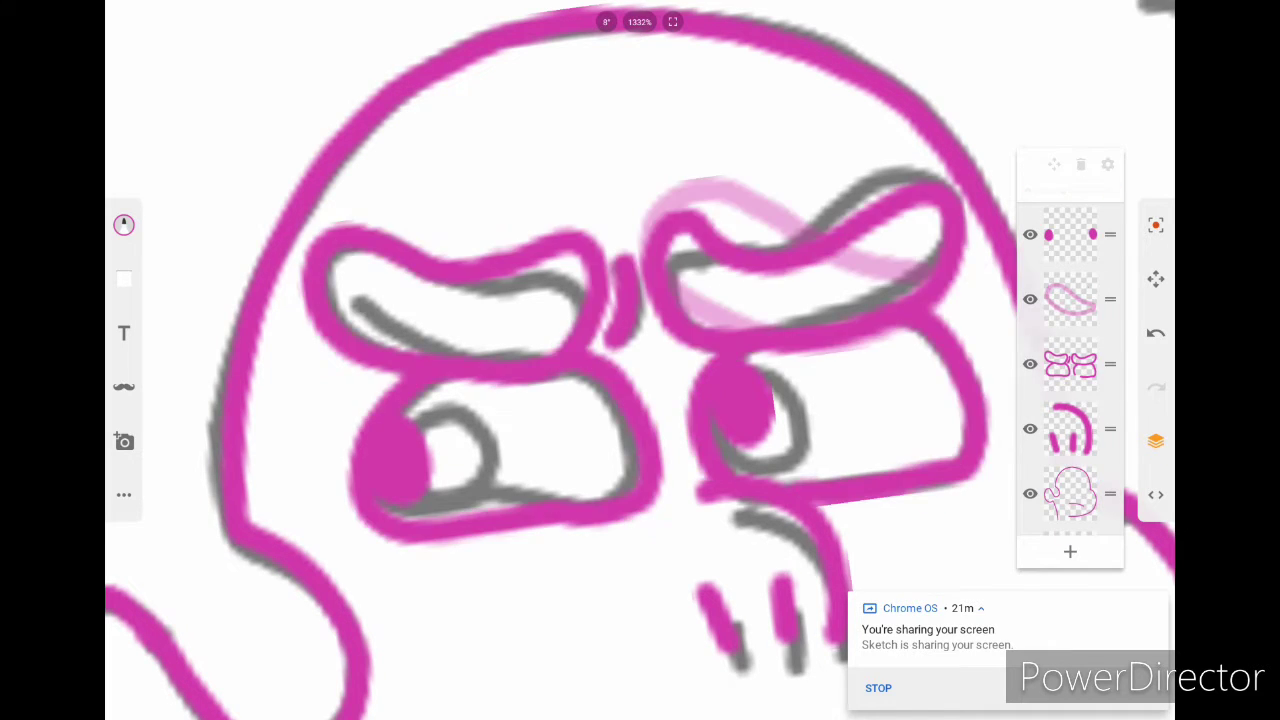
pyautogui.click(1070, 364)
pyautogui.moveTo(1117, 190); pyautogui.dragTo(1050, 190)
# Step: Add a new layer and redraw both eyebrows with lower outer ends, plus the crease between them, in magenta
pyautogui.click(1070, 299)
pyautogui.click(1070, 551)
pyautogui.moveTo(684, 308)
pyautogui.mouseDown()
pyautogui.moveTo(665, 210)
pyautogui.moveTo(940, 322)
pyautogui.moveTo(690, 318)
pyautogui.mouseUp()
pyautogui.moveTo(614, 258); pyautogui.dragTo(627, 345)
pyautogui.moveTo(410, 372)
pyautogui.mouseDown()
pyautogui.moveTo(362, 370)
pyautogui.moveTo(322, 272)
pyautogui.mouseUp()
pyautogui.click(1156, 333)
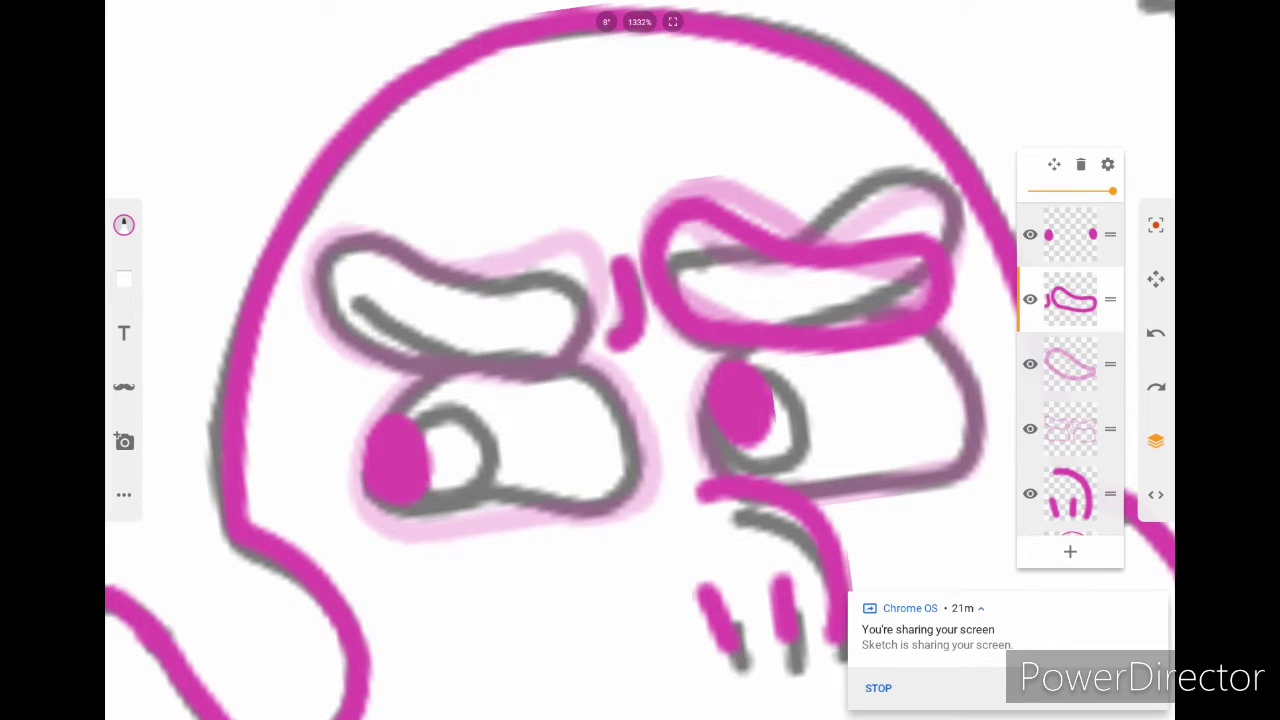
pyautogui.moveTo(475, 268)
pyautogui.mouseDown()
pyautogui.moveTo(560, 362)
pyautogui.moveTo(450, 270)
pyautogui.mouseUp()
pyautogui.keyDown('ctrl'); pyautogui.scroll(-3, 640, 360); pyautogui.keyUp('ctrl')
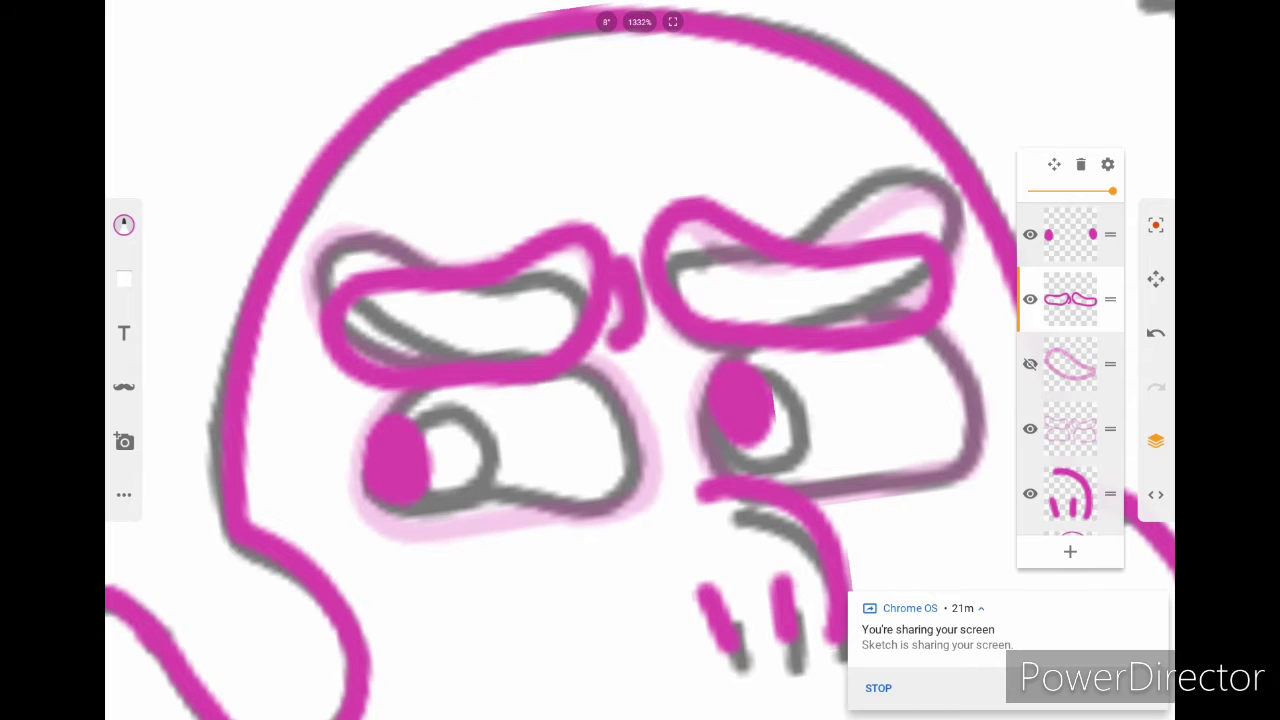
# Step: Hide the two faded layers and redraw both eye outlines in magenta beneath the new eyebrows
pyautogui.click(1030, 364)
pyautogui.keyDown('ctrl'); pyautogui.scroll(-5, 640, 360); pyautogui.keyUp('ctrl')
pyautogui.click(1156, 441)
pyautogui.keyDown('ctrl'); pyautogui.scroll(5, 640, 360); pyautogui.keyUp('ctrl')
pyautogui.click(1156, 441)
pyautogui.moveTo(680, 300); pyautogui.dragTo(605, 490)
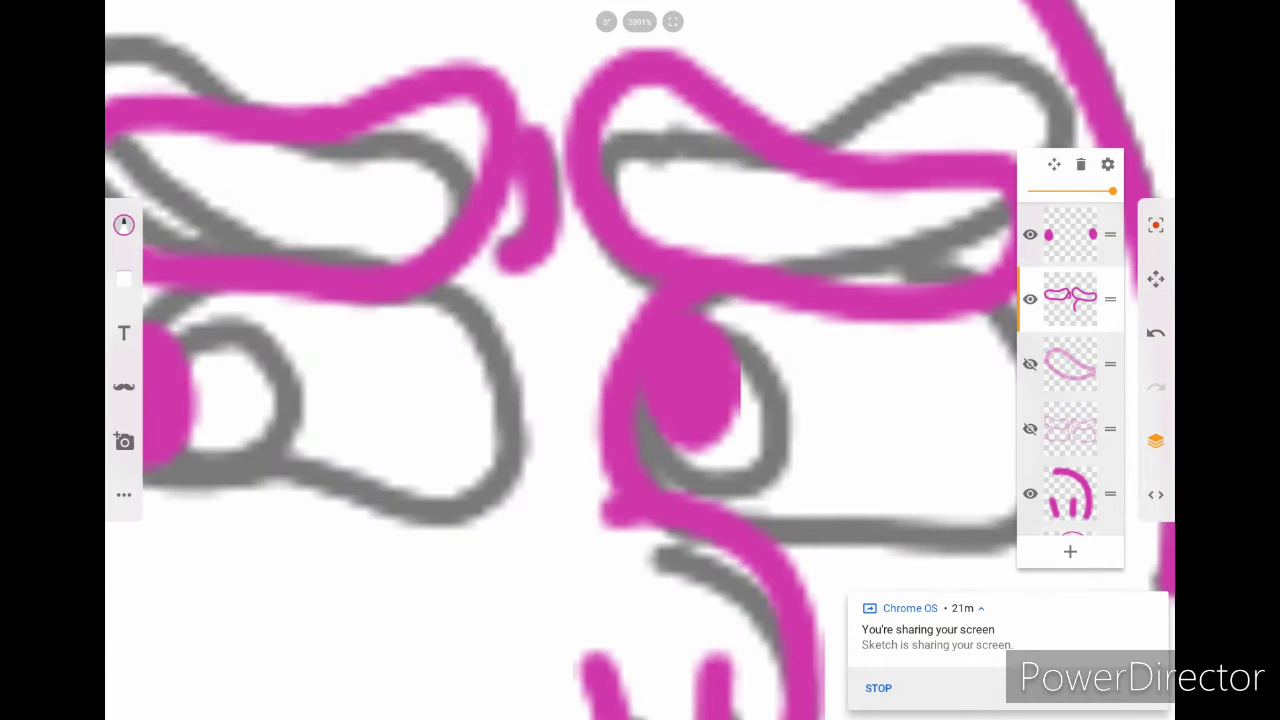
pyautogui.keyDown('ctrl'); pyautogui.scroll(-1, 640, 360); pyautogui.keyUp('ctrl')
pyautogui.moveTo(880, 310); pyautogui.dragTo(790, 500)
pyautogui.moveTo(285, 425)
pyautogui.mouseDown()
pyautogui.moveTo(205, 530)
pyautogui.moveTo(500, 575)
pyautogui.moveTo(470, 370)
pyautogui.mouseUp()
pyautogui.keyDown('ctrl'); pyautogui.scroll(-10, 640, 360); pyautogui.keyUp('ctrl')
pyautogui.keyDown('ctrl'); pyautogui.scroll(3, 640, 360); pyautogui.keyUp('ctrl')
pyautogui.keyDown('ctrl'); pyautogui.scroll(-4, 640, 360); pyautogui.keyUp('ctrl')
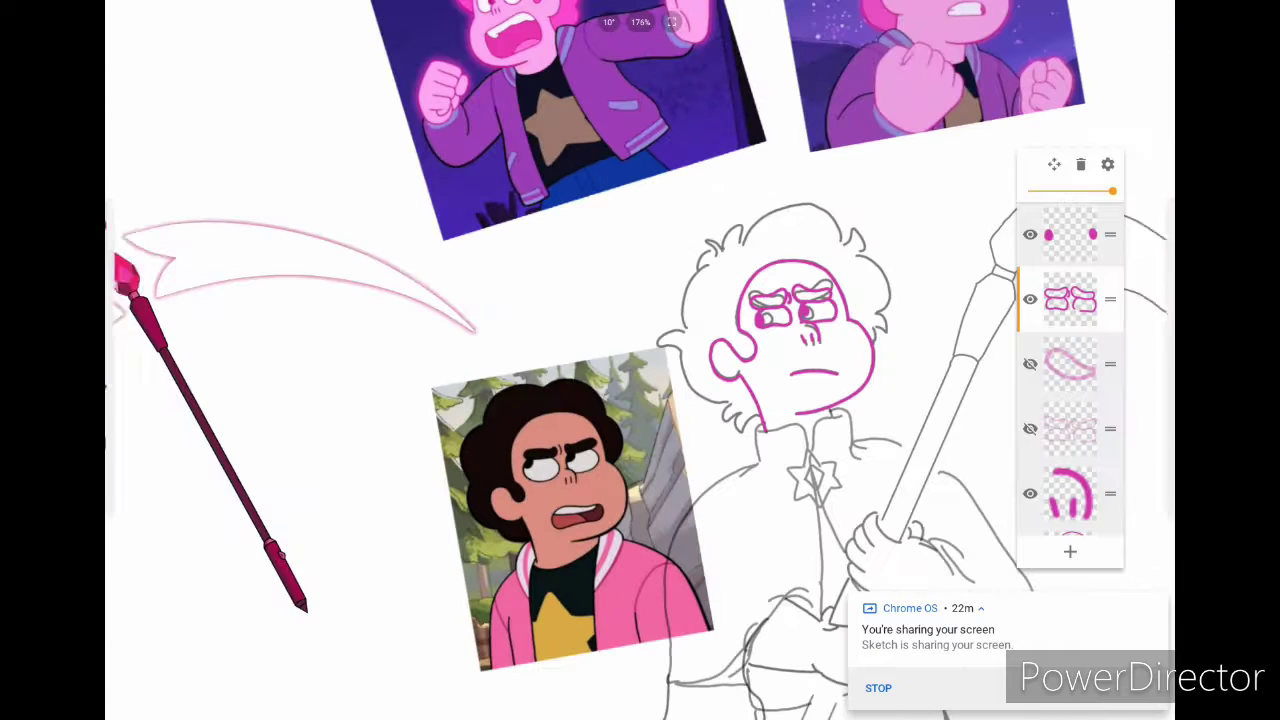
# Step: Restore the original eyebrow-and-eye layer to full opacity, compare it with the redrawn layer, and show both versions together
pyautogui.click(1070, 234)
pyautogui.click(1070, 428)
pyautogui.moveTo(1050, 190); pyautogui.dragTo(1112, 190)
pyautogui.click(1030, 299)
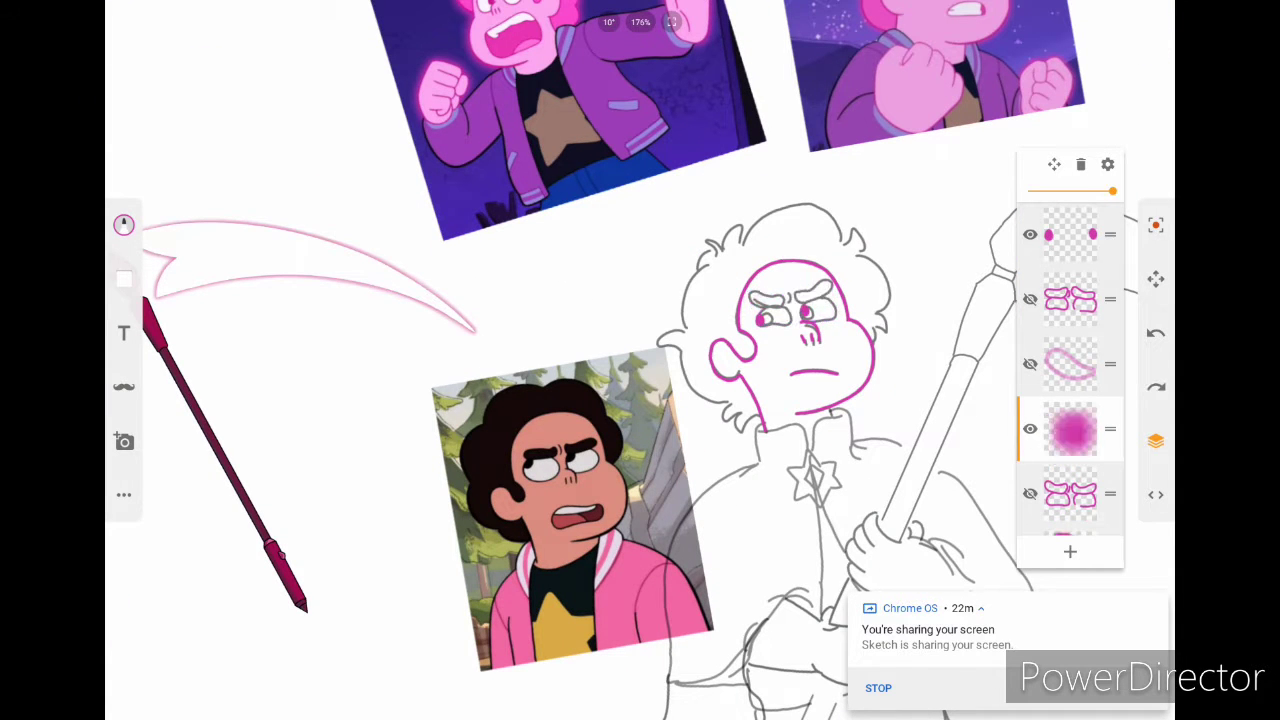
pyautogui.click(1030, 428)
pyautogui.click(1155, 333)
pyautogui.click(1070, 299)
pyautogui.keyDown('ctrl'); pyautogui.scroll(5, 640, 360); pyautogui.keyUp('ctrl')
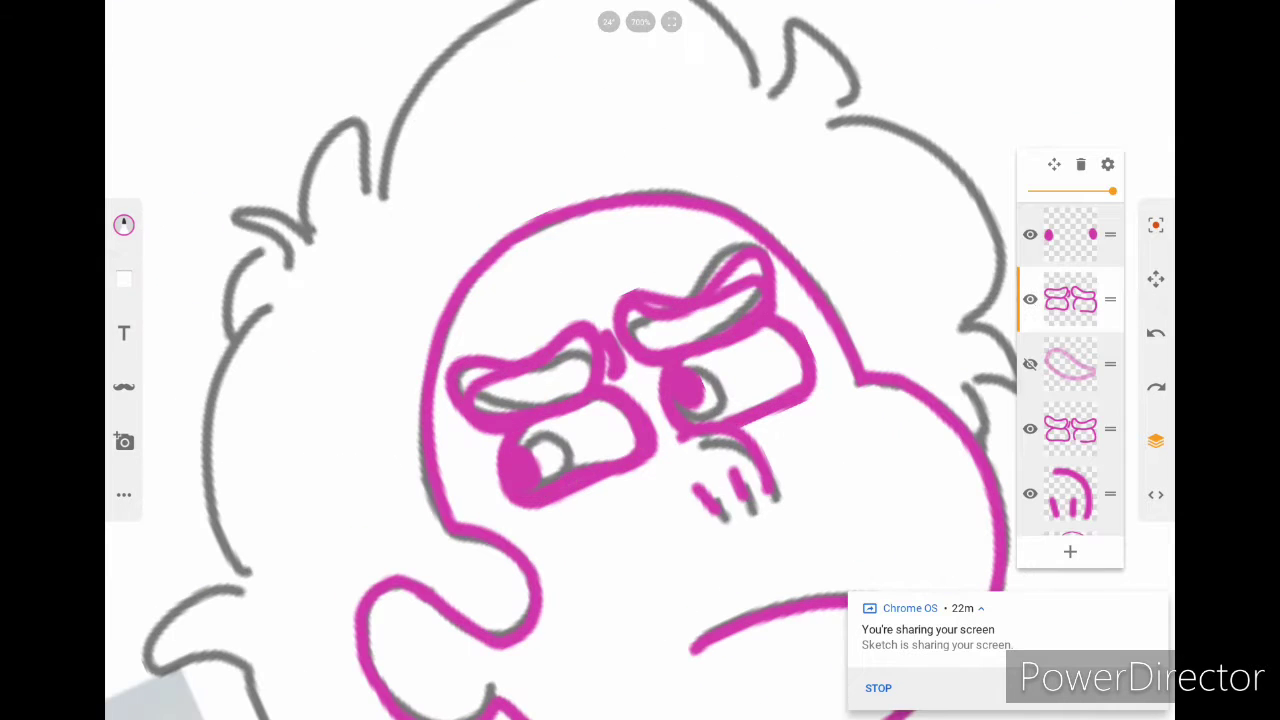
# Step: Erase the redrawn eye outlines and the outer parts of the eyebrows on the newer layer, keeping the inner brow curves and crease
pyautogui.click(124, 225)
pyautogui.click(805, 351)
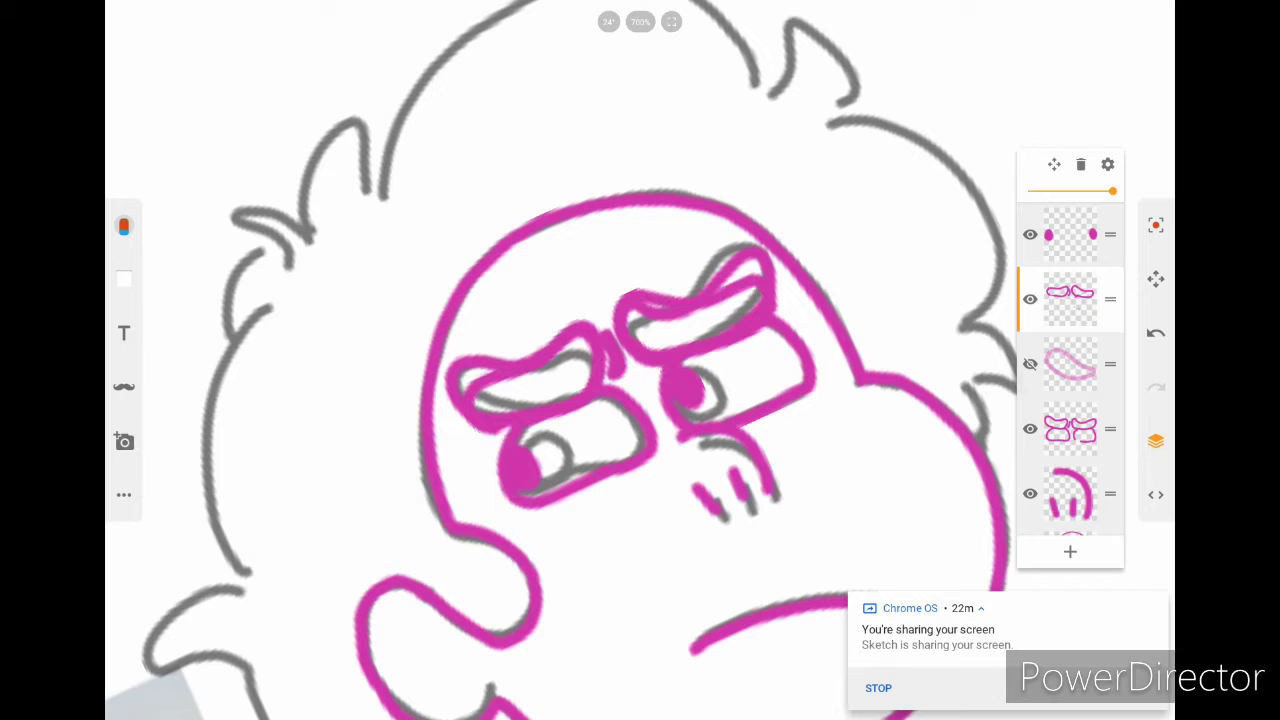
pyautogui.keyDown('ctrl'); pyautogui.scroll(-5, 640, 360); pyautogui.keyUp('ctrl')
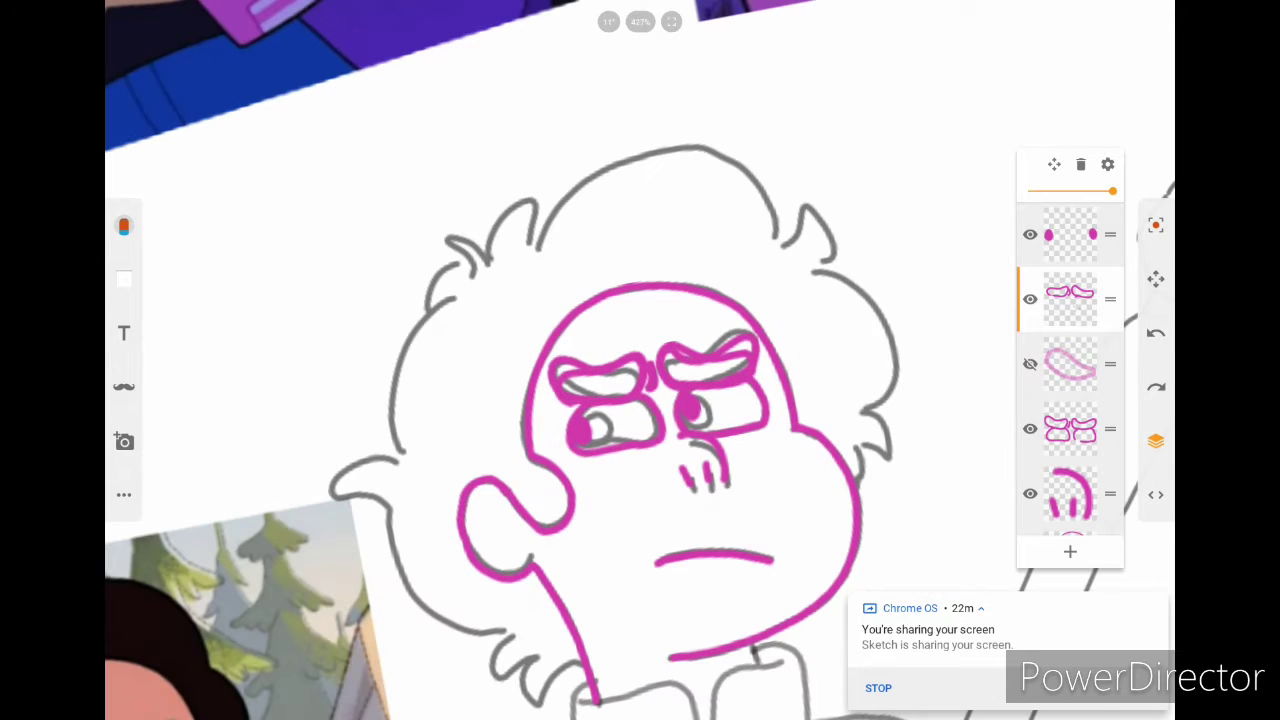
pyautogui.keyDown('ctrl'); pyautogui.scroll(8, 620, 400); pyautogui.keyUp('ctrl')
pyautogui.moveTo(470, 335)
pyautogui.mouseDown()
pyautogui.moveTo(770, 365)
pyautogui.moveTo(650, 320)
pyautogui.moveTo(330, 390)
pyautogui.mouseUp()
pyautogui.keyDown('ctrl'); pyautogui.scroll(-5, 455, 390); pyautogui.keyUp('ctrl')
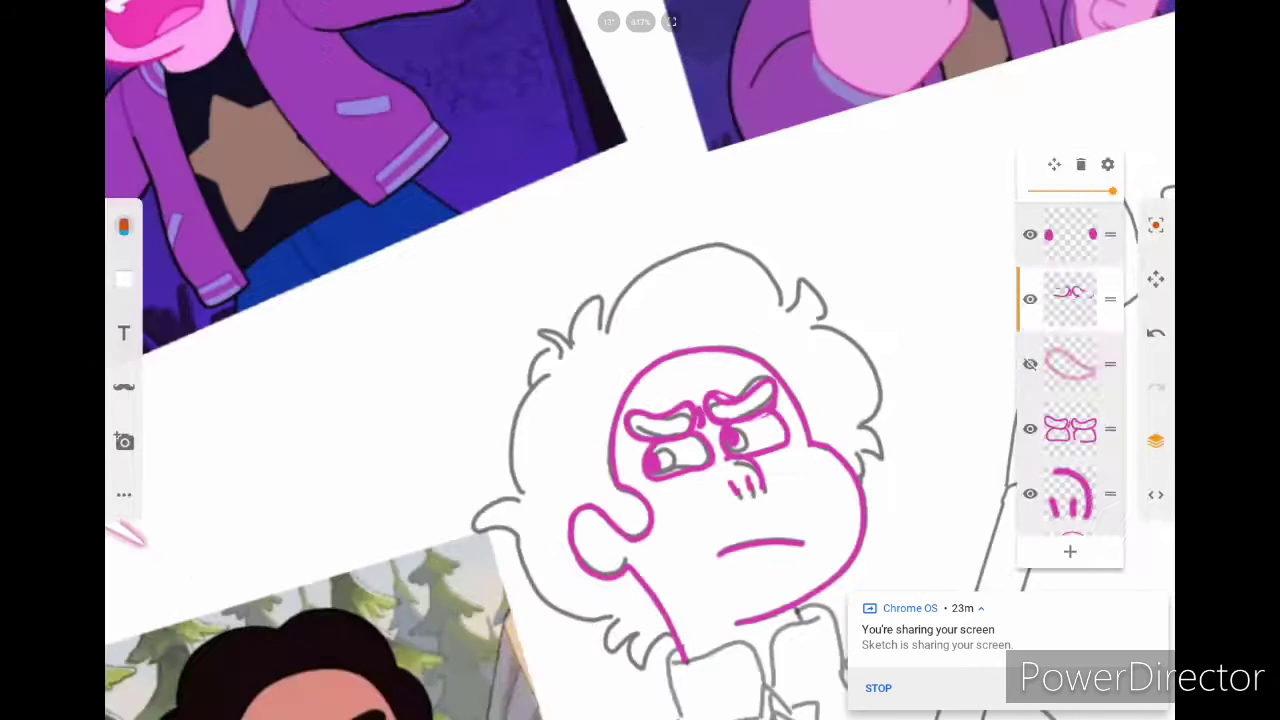
# Step: On the original eyebrow-and-eye layer, erase the overlapping inner top line of the right eyebrow and check the face
pyautogui.keyDown('ctrl'); pyautogui.scroll(7, 600, 360); pyautogui.keyUp('ctrl')
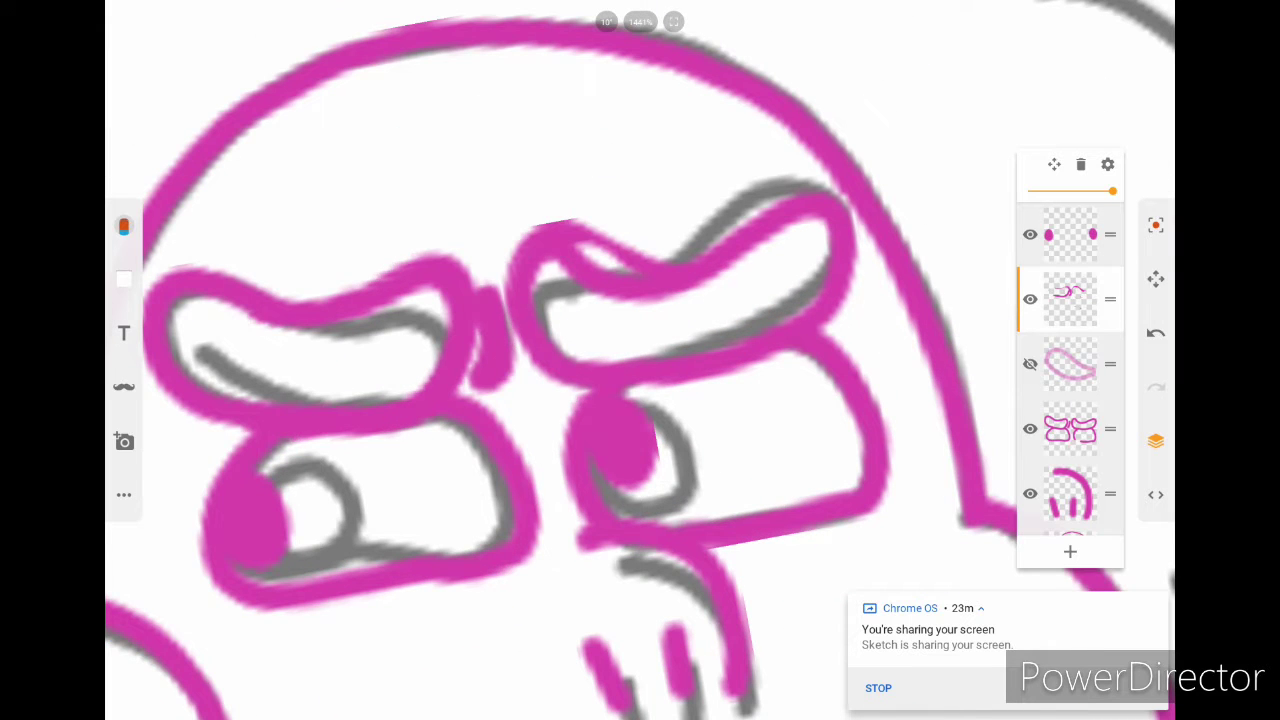
pyautogui.click(1070, 428)
pyautogui.moveTo(565, 275); pyautogui.dragTo(400, 300)
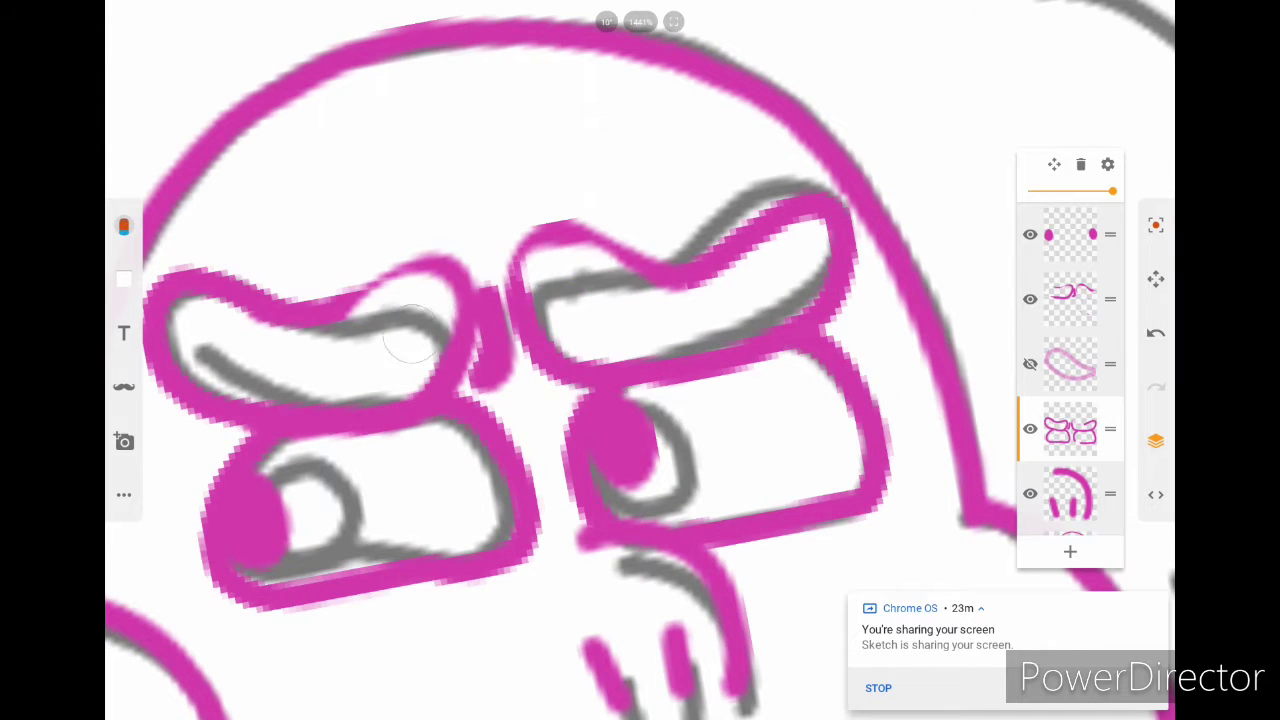
pyautogui.hotkey('ctrl', 'z')
pyautogui.keyDown('ctrl'); pyautogui.scroll(-5, 560, 380); pyautogui.keyUp('ctrl')
pyautogui.keyDown('ctrl'); pyautogui.scroll(5, 560, 380); pyautogui.keyUp('ctrl')
pyautogui.click(124, 226)
pyautogui.click(550, 262)
pyautogui.keyDown('ctrl'); pyautogui.scroll(-3, 640, 360); pyautogui.keyUp('ctrl')
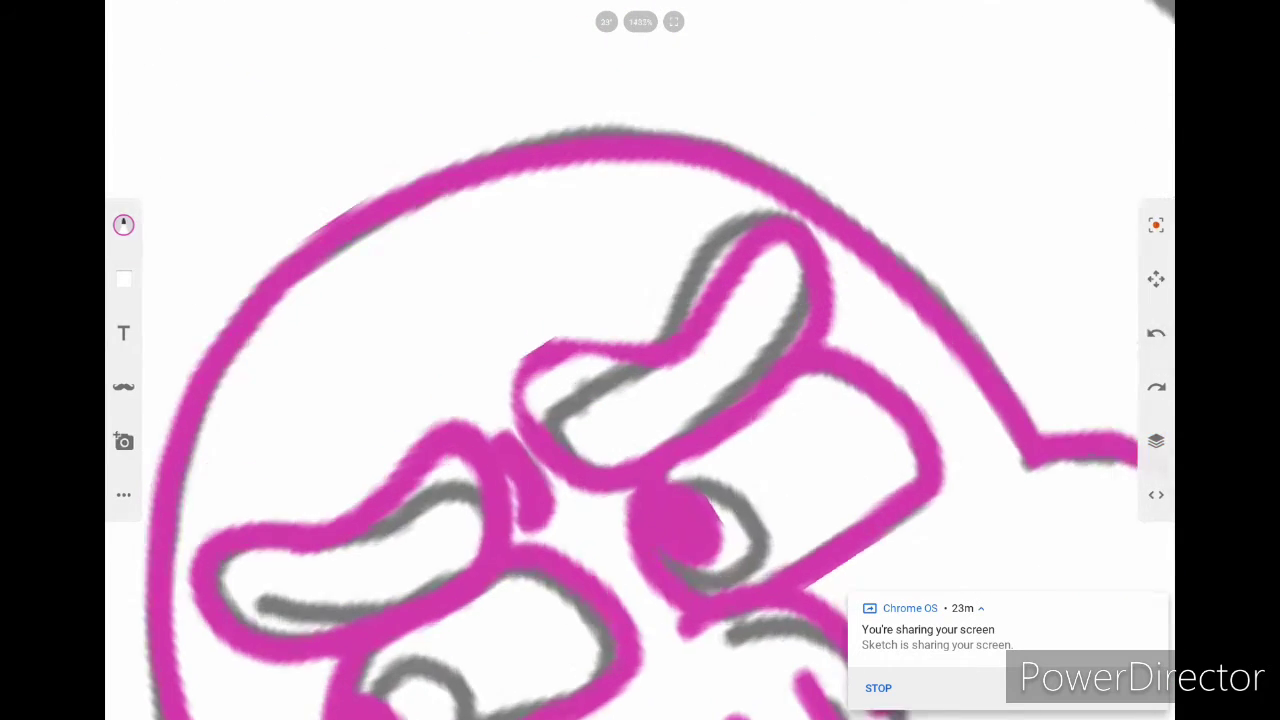
pyautogui.keyDown('ctrl'); pyautogui.scroll(3, 640, 360); pyautogui.keyUp('ctrl')
pyautogui.keyDown('ctrl'); pyautogui.scroll(-8, 640, 360); pyautogui.keyUp('ctrl')
pyautogui.keyDown('ctrl'); pyautogui.scroll(5, 680, 400); pyautogui.keyUp('ctrl')
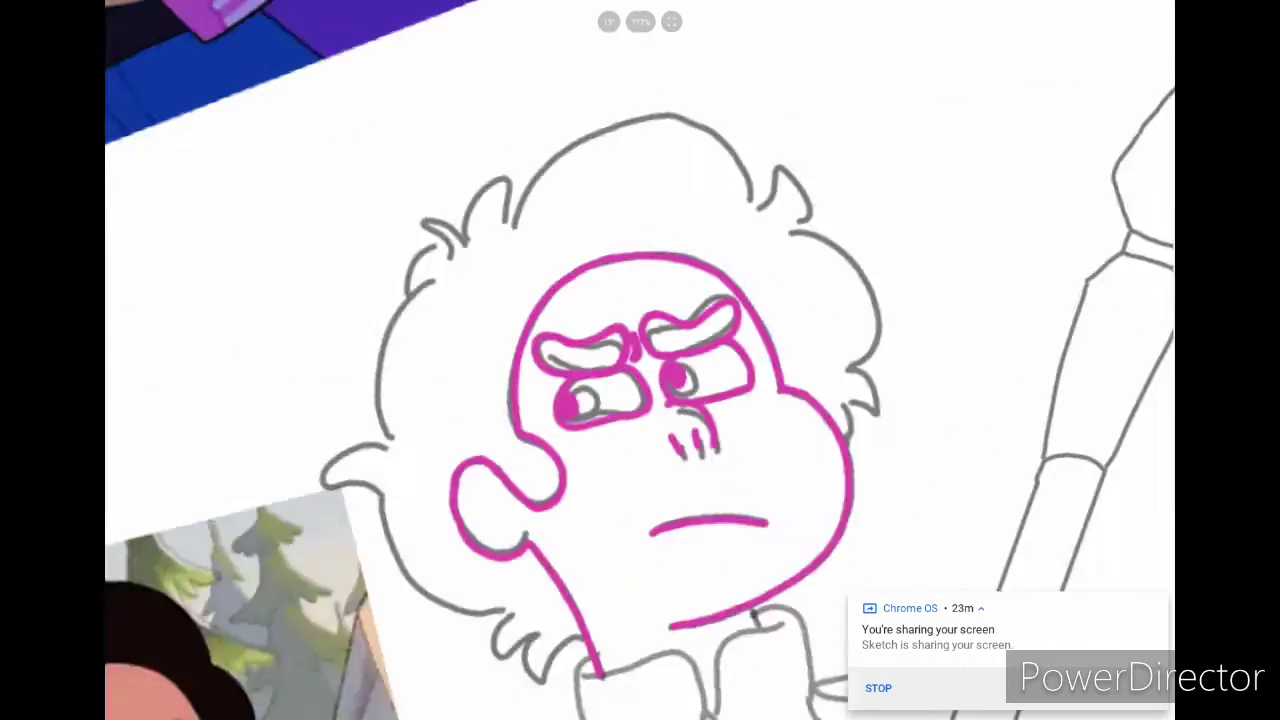
pyautogui.keyDown('ctrl'); pyautogui.scroll(-4, 680, 400); pyautogui.keyUp('ctrl')
pyautogui.click(1030, 428)
pyautogui.click(1030, 428)
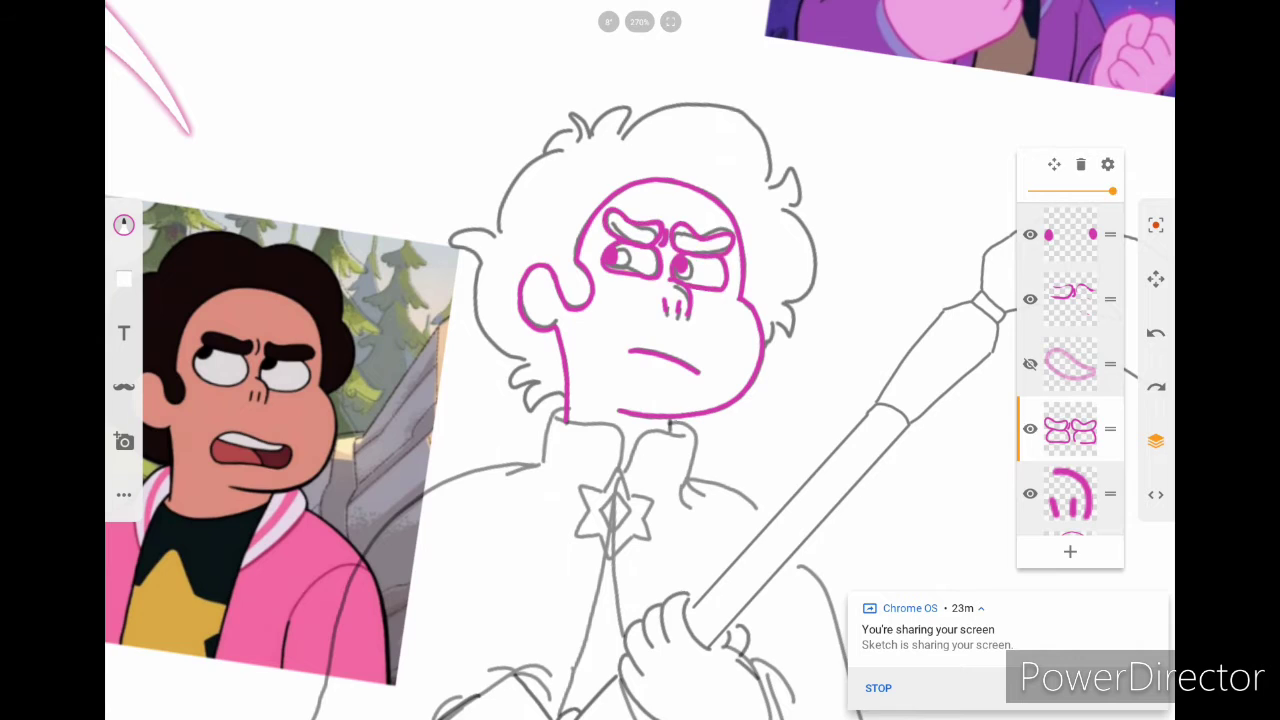
# Step: On a new layer, draw rounder outer ends for both eyebrows in magenta and erase the old corners
pyautogui.keyDown('ctrl'); pyautogui.scroll(6, 700, 250); pyautogui.keyUp('ctrl')
pyautogui.moveTo(688, 270); pyautogui.dragTo(764, 315)
pyautogui.hotkey('ctrl', 'z')
pyautogui.click(1070, 551)
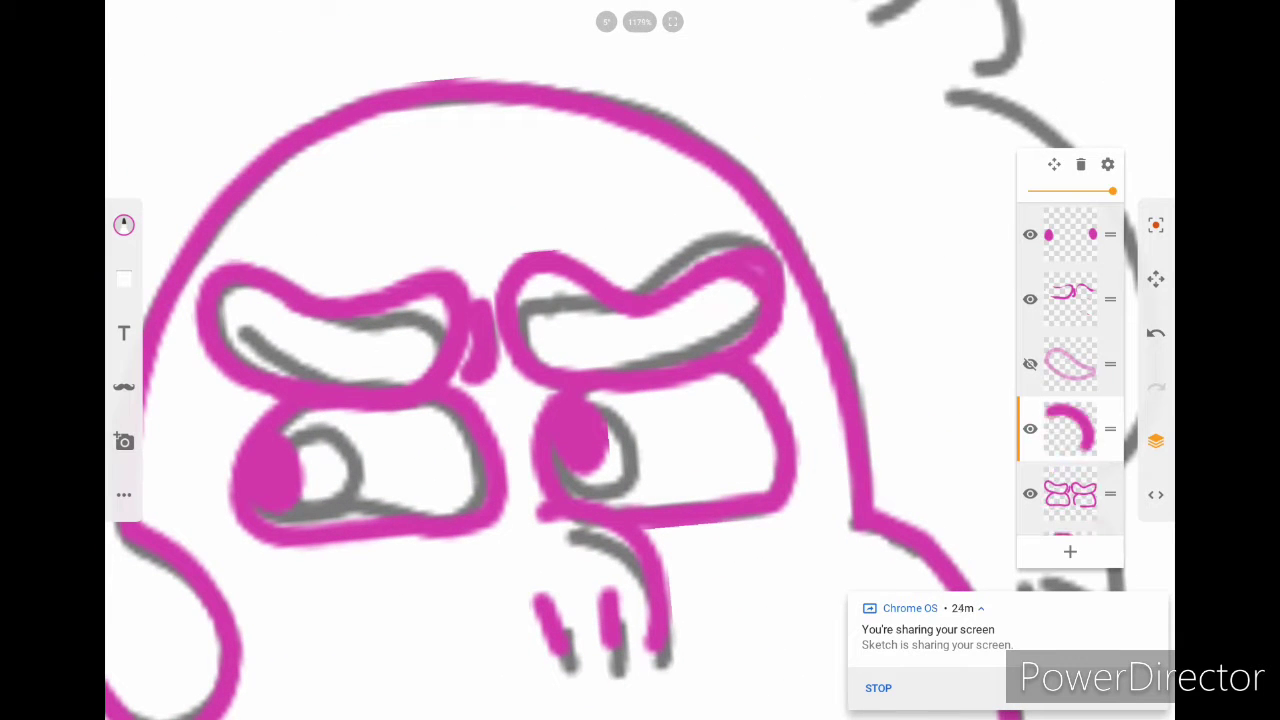
pyautogui.click(124, 225)
pyautogui.moveTo(224, 320); pyautogui.dragTo(232, 288)
pyautogui.moveTo(745, 262); pyautogui.dragTo(770, 280)
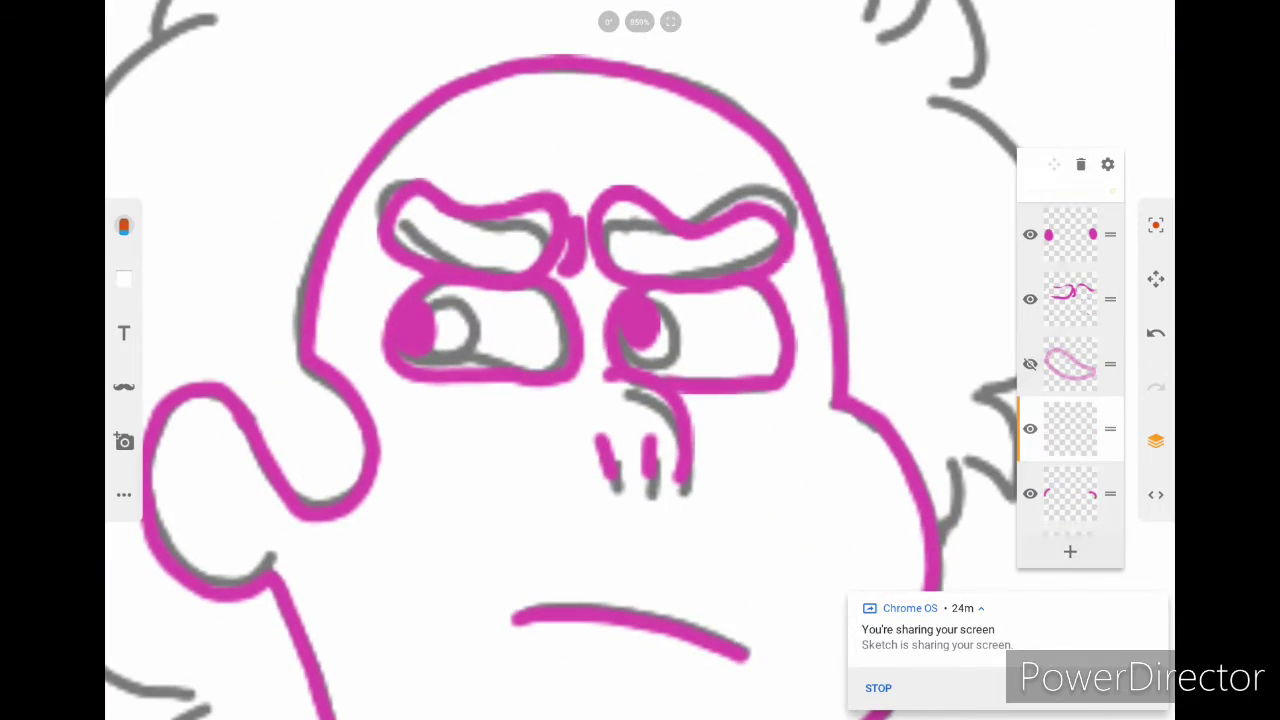
# Step: Trace the hair outline in magenta from the curls beside the neck up to the pointed tuft on the left side
pyautogui.keyDown('ctrl'); pyautogui.scroll(-4, 640, 360); pyautogui.keyUp('ctrl')
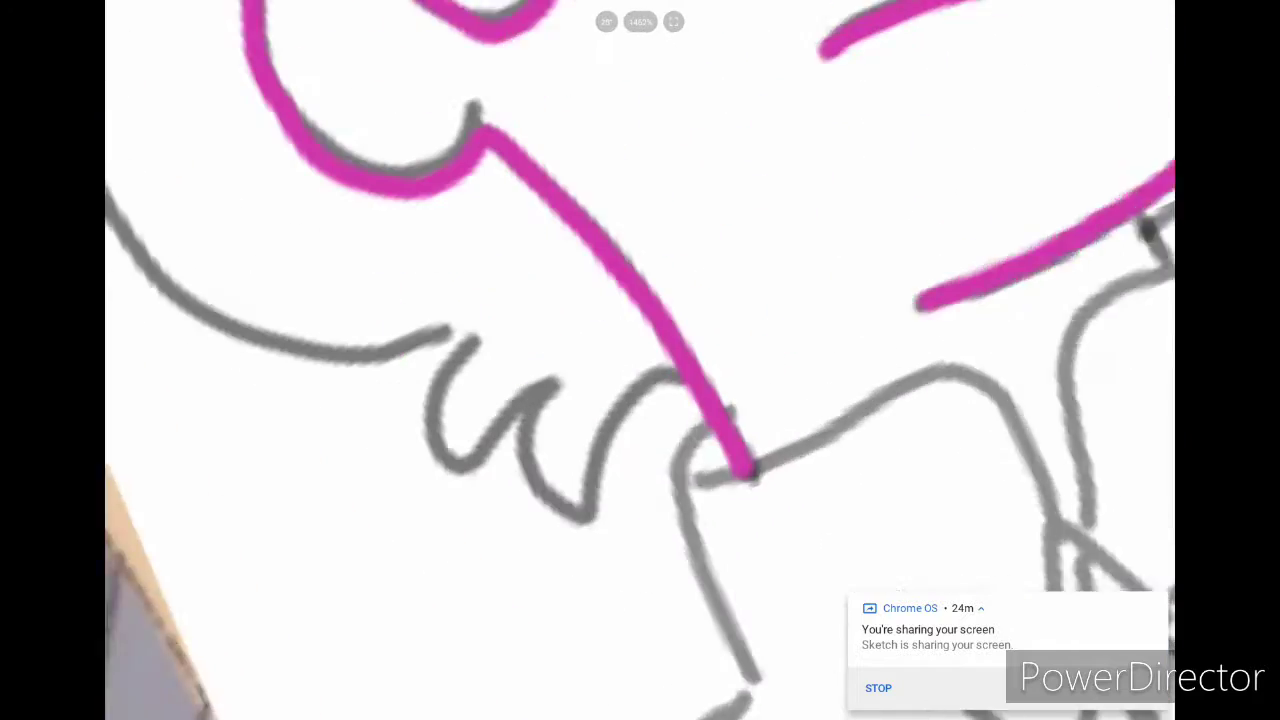
pyautogui.click(124, 225)
pyautogui.click(124, 225)
pyautogui.moveTo(660, 370); pyautogui.dragTo(490, 560)
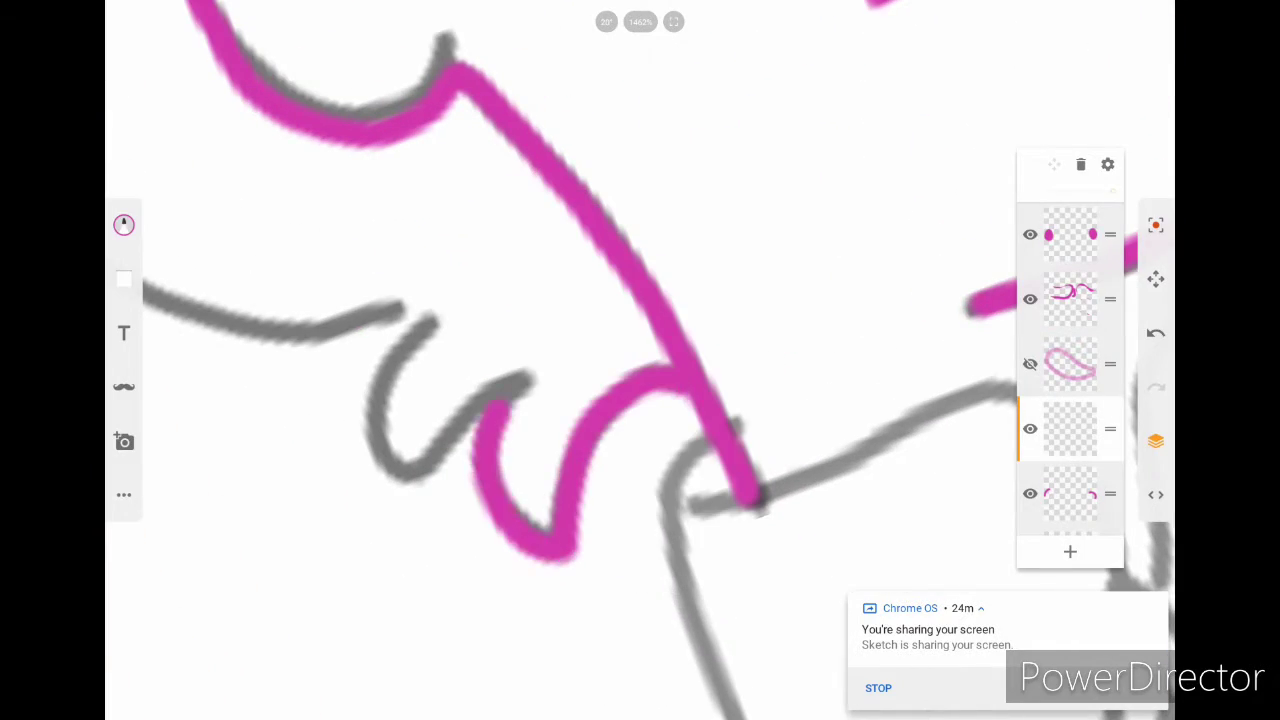
pyautogui.moveTo(520, 400); pyautogui.dragTo(370, 480)
pyautogui.keyDown('ctrl'); pyautogui.scroll(-3, 640, 360); pyautogui.keyUp('ctrl')
pyautogui.moveTo(680, 320)
pyautogui.mouseDown()
pyautogui.moveTo(690, 345)
pyautogui.moveTo(490, 570)
pyautogui.moveTo(430, 612)
pyautogui.mouseUp()
pyautogui.moveTo(690, 310); pyautogui.dragTo(672, 326)
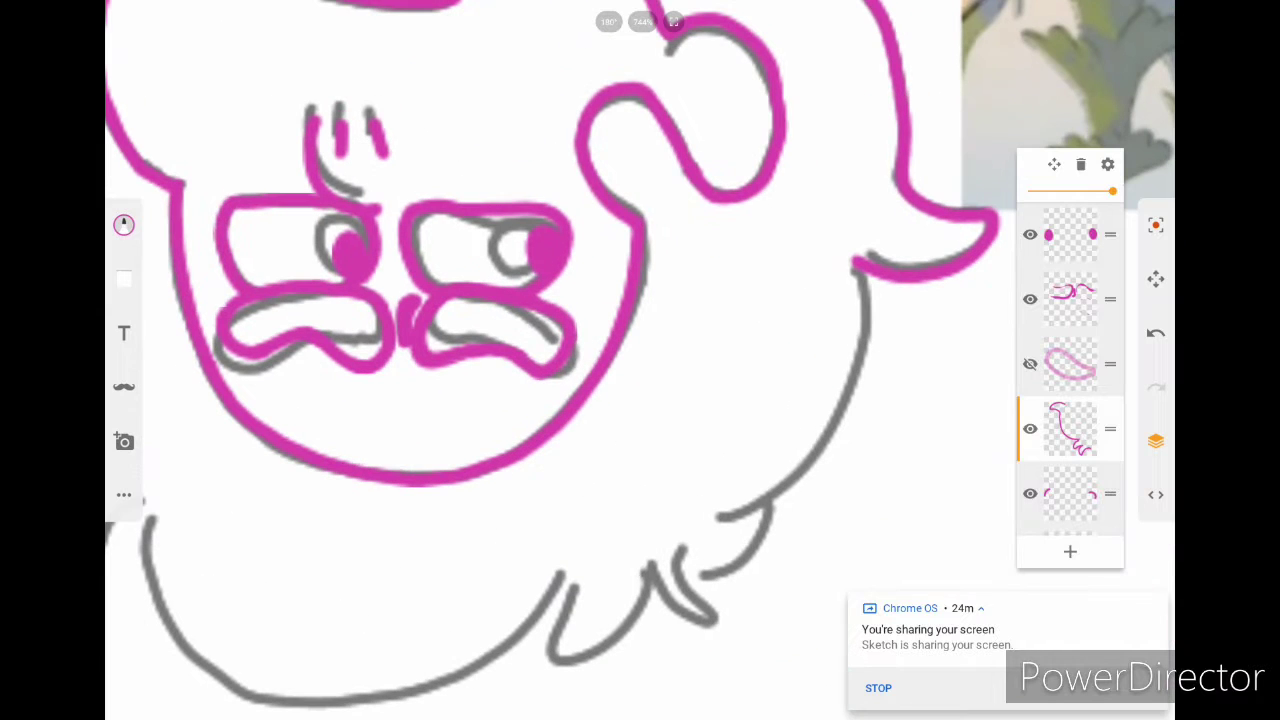
# Step: Trace the left side of the hair above the pointed tuft and the small curls near the crown in magenta
pyautogui.moveTo(645, 555); pyautogui.dragTo(718, 622)
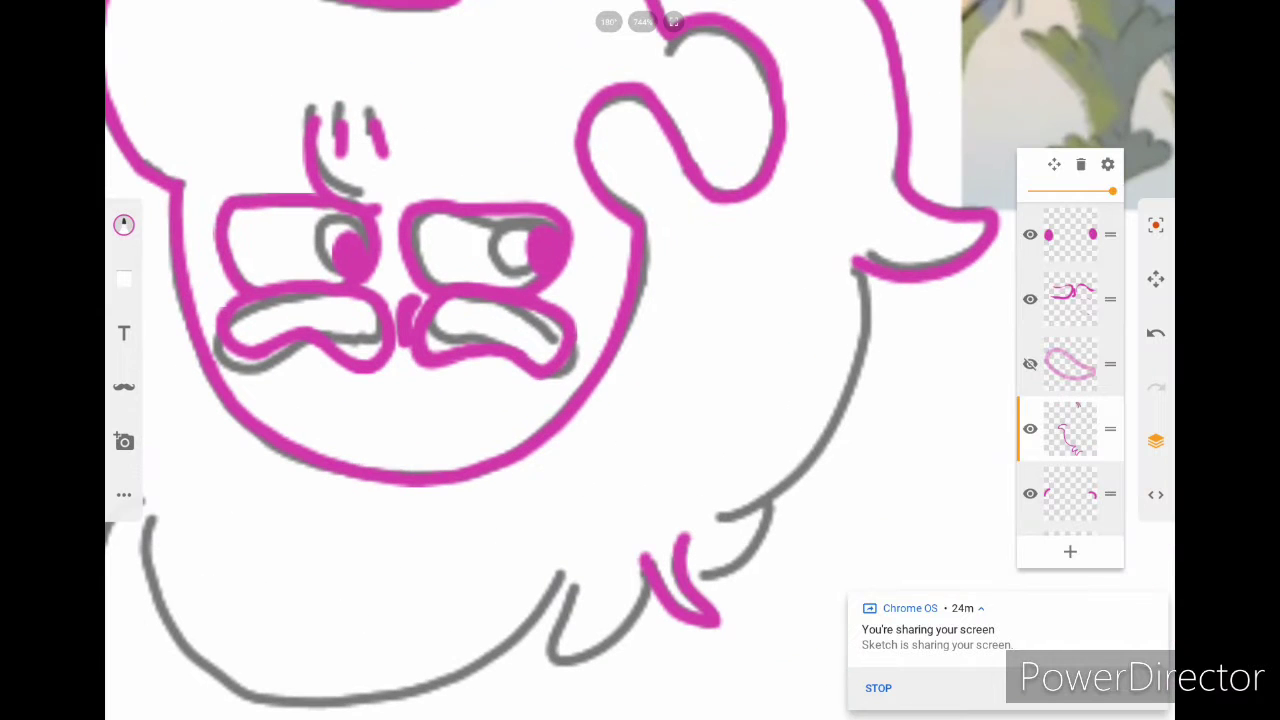
pyautogui.moveTo(700, 518)
pyautogui.mouseDown()
pyautogui.moveTo(862, 330)
pyautogui.moveTo(850, 262)
pyautogui.mouseUp()
pyautogui.moveTo(772, 510); pyautogui.dragTo(690, 575)
pyautogui.moveTo(560, 568); pyautogui.dragTo(608, 652)
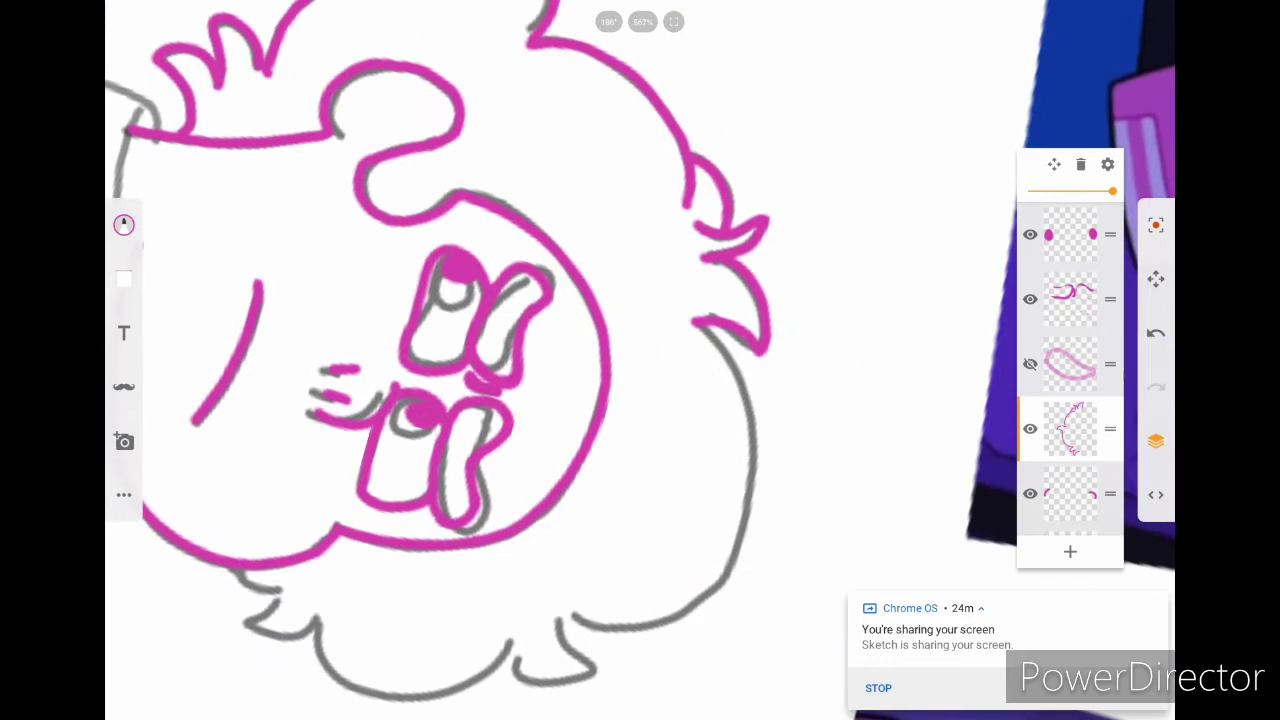
# Step: Trace the top of the hair and continue down the right side with its tufts to complete the magenta hair outline
pyautogui.moveTo(678, 308); pyautogui.dragTo(765, 345)
pyautogui.moveTo(725, 370)
pyautogui.mouseDown()
pyautogui.moveTo(750, 515)
pyautogui.moveTo(565, 605)
pyautogui.mouseUp()
pyautogui.click(1156, 441)
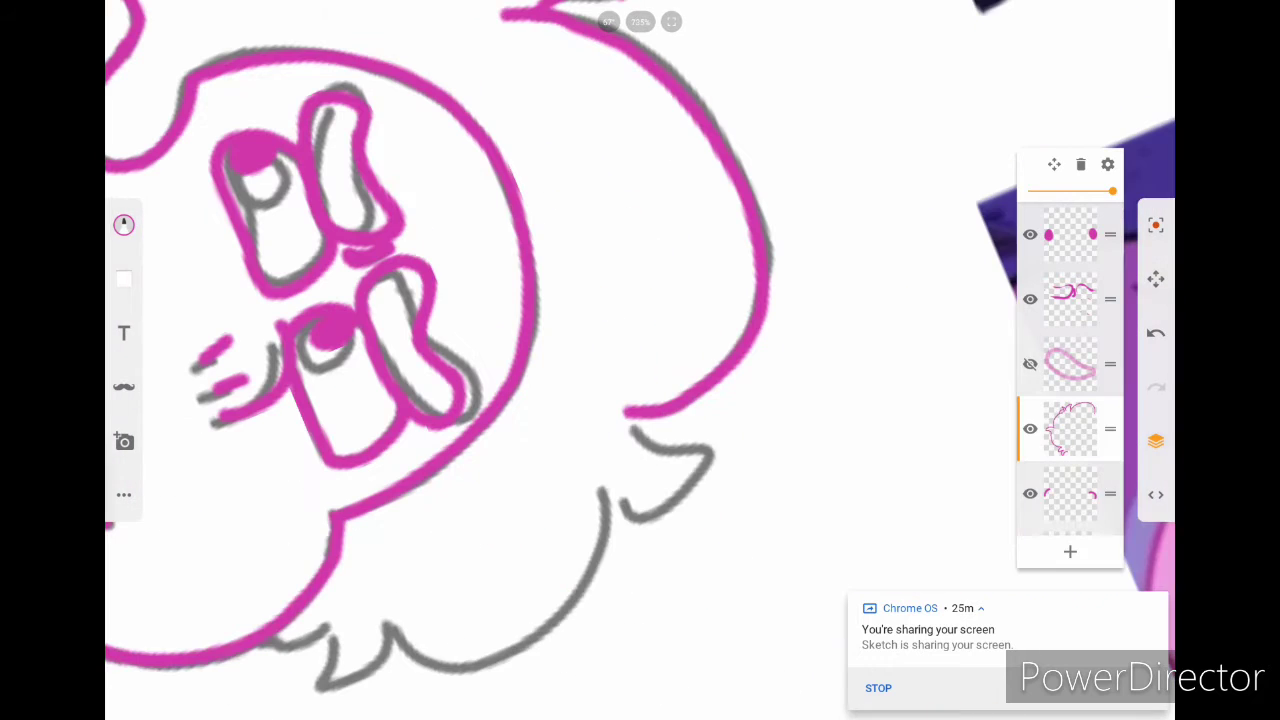
pyautogui.moveTo(705, 415)
pyautogui.mouseDown()
pyautogui.moveTo(610, 525)
pyautogui.moveTo(405, 665)
pyautogui.mouseUp()
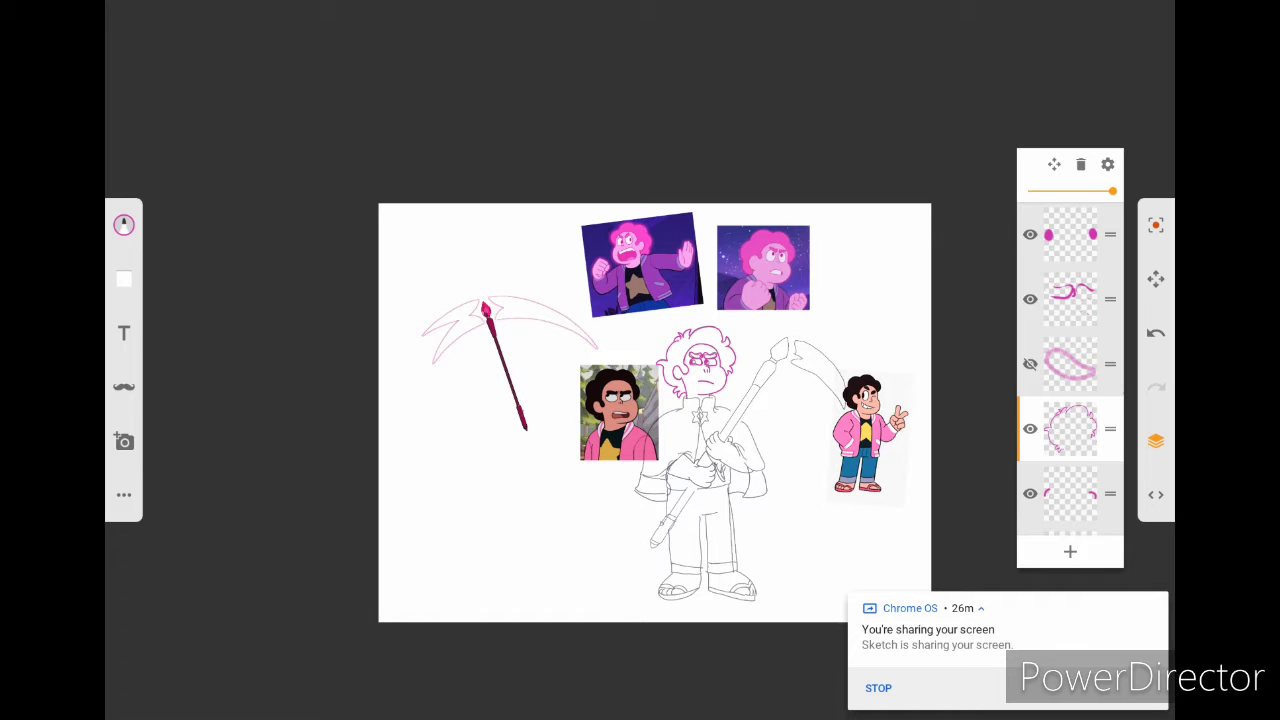
# Step: Add a new layer on top and trace the straight upper edge of the scythe-gripping hand in magenta
pyautogui.moveTo(655, 410)
pyautogui.mouseDown()
pyautogui.moveTo(620, 380)
pyautogui.moveTo(660, 400)
pyautogui.mouseUp()
pyautogui.click(1070, 234)
pyautogui.click(1070, 551)
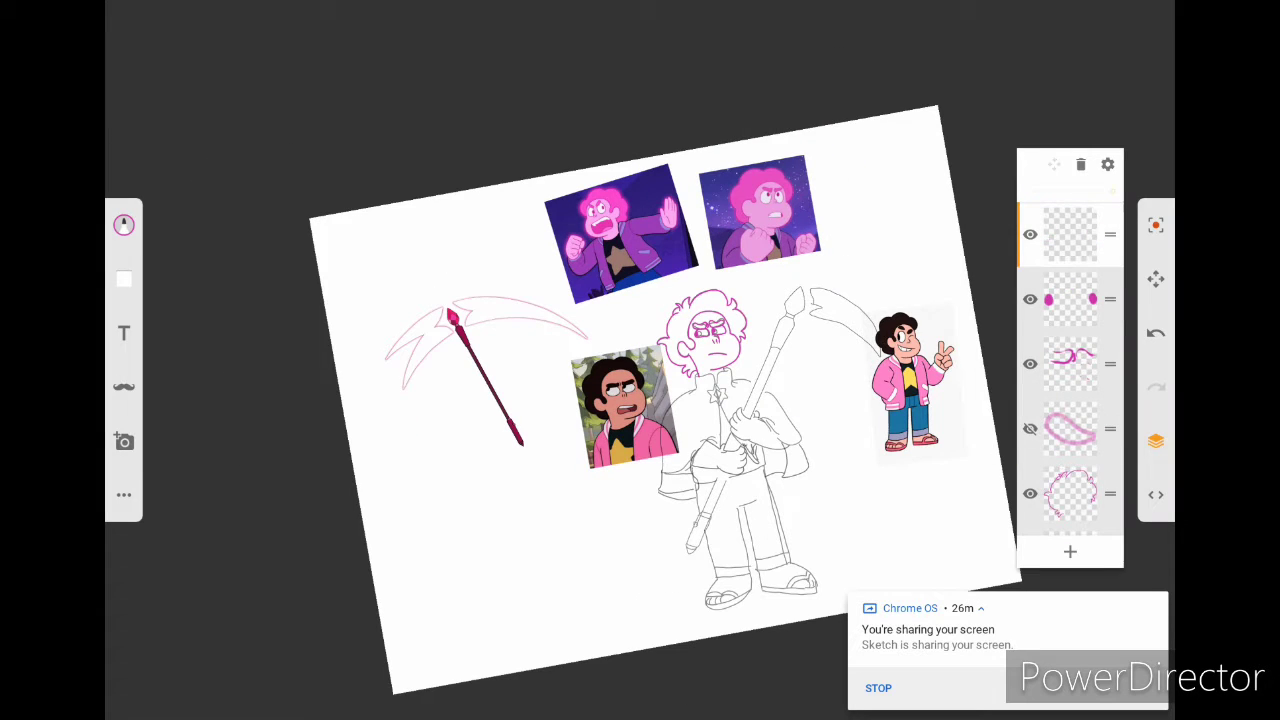
pyautogui.moveTo(660, 400)
pyautogui.mouseDown()
pyautogui.moveTo(600, 370)
pyautogui.moveTo(640, 300)
pyautogui.mouseUp()
pyautogui.hotkey('ctrl', 'z')
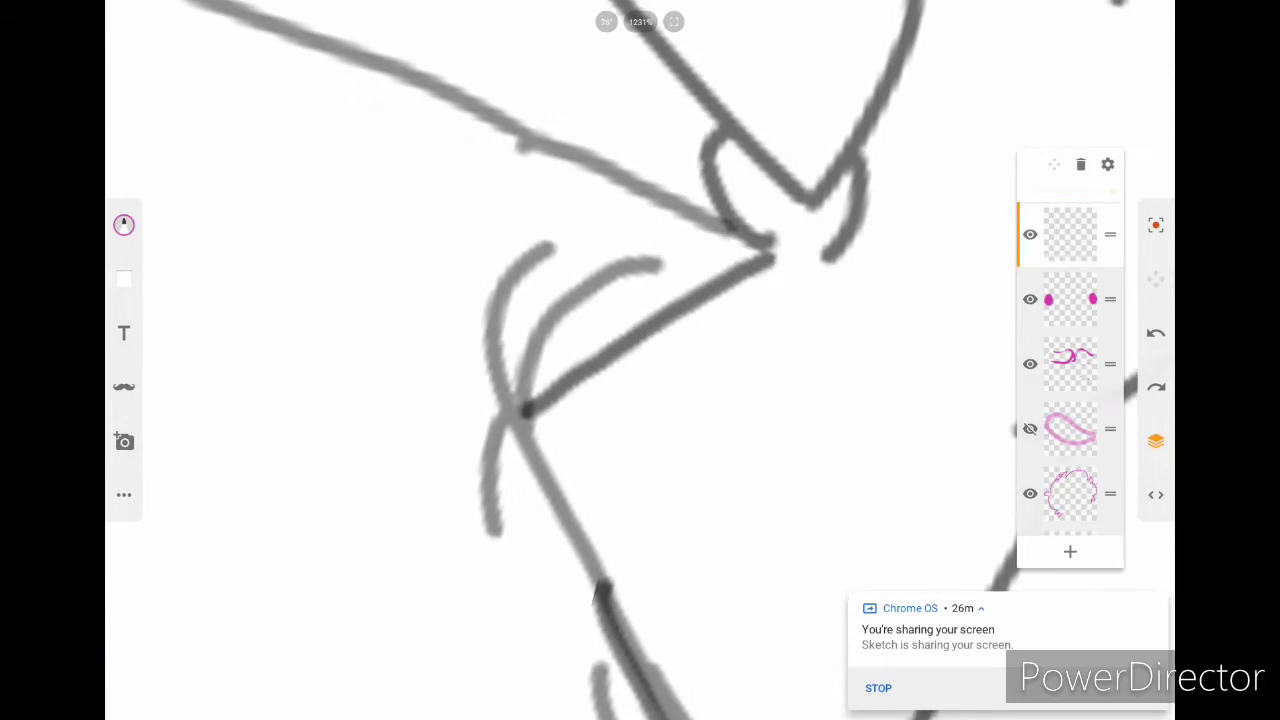
pyautogui.moveTo(514, 400); pyautogui.dragTo(766, 260)
pyautogui.moveTo(640, 380); pyautogui.dragTo(620, 400)
pyautogui.keyDown('ctrl'); pyautogui.scroll(10, 640, 360); pyautogui.keyUp('ctrl')
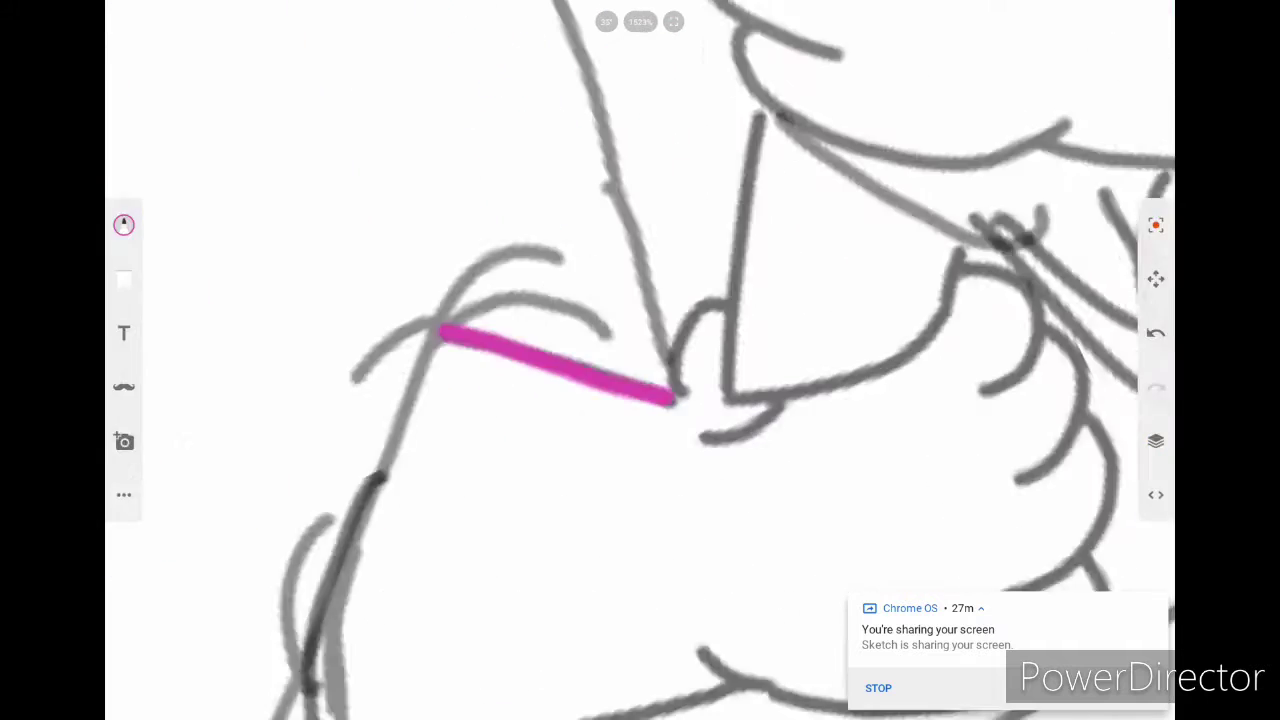
# Step: Trace the curve beside the scythe handle, the palm edge, the curled fingers and the lower edge of the gripping hand in magenta
pyautogui.moveTo(655, 455); pyautogui.dragTo(708, 308)
pyautogui.keyDown('ctrl'); pyautogui.scroll(-2, 640, 360); pyautogui.keyUp('ctrl')
pyautogui.click(1155, 441)
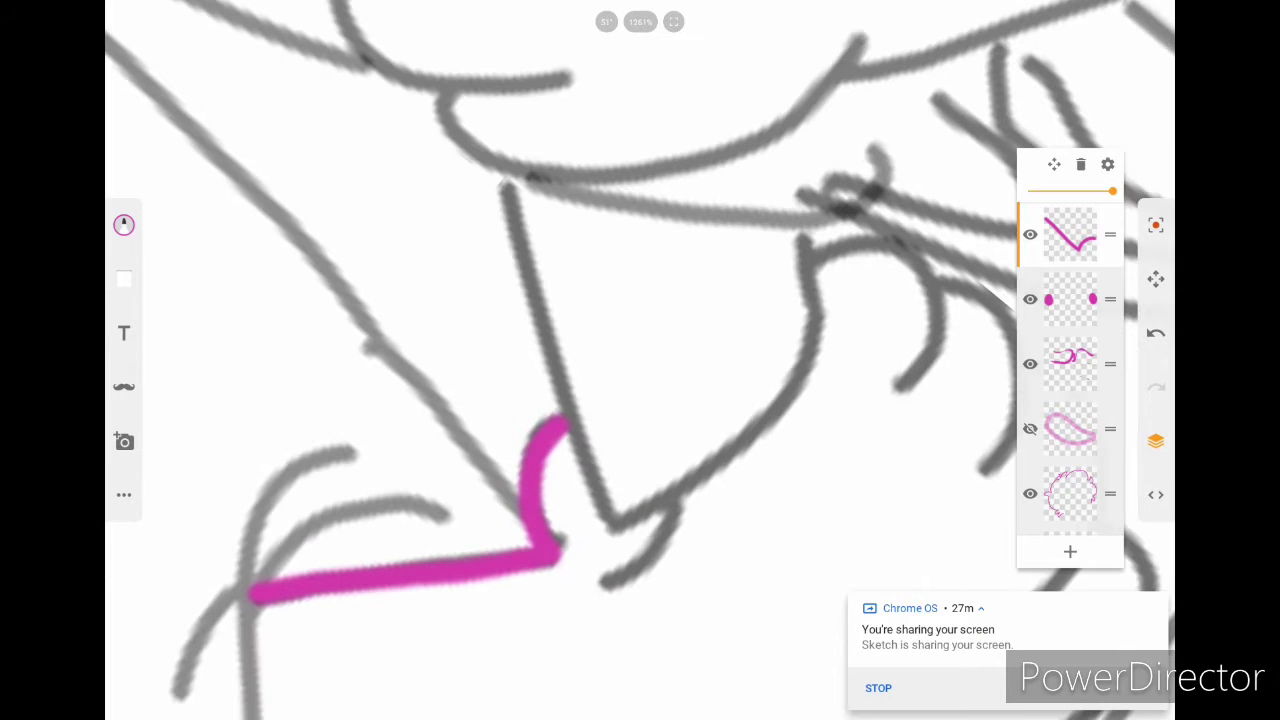
pyautogui.hotkey('ctrl', 'z')
pyautogui.moveTo(610, 515); pyautogui.dragTo(808, 305)
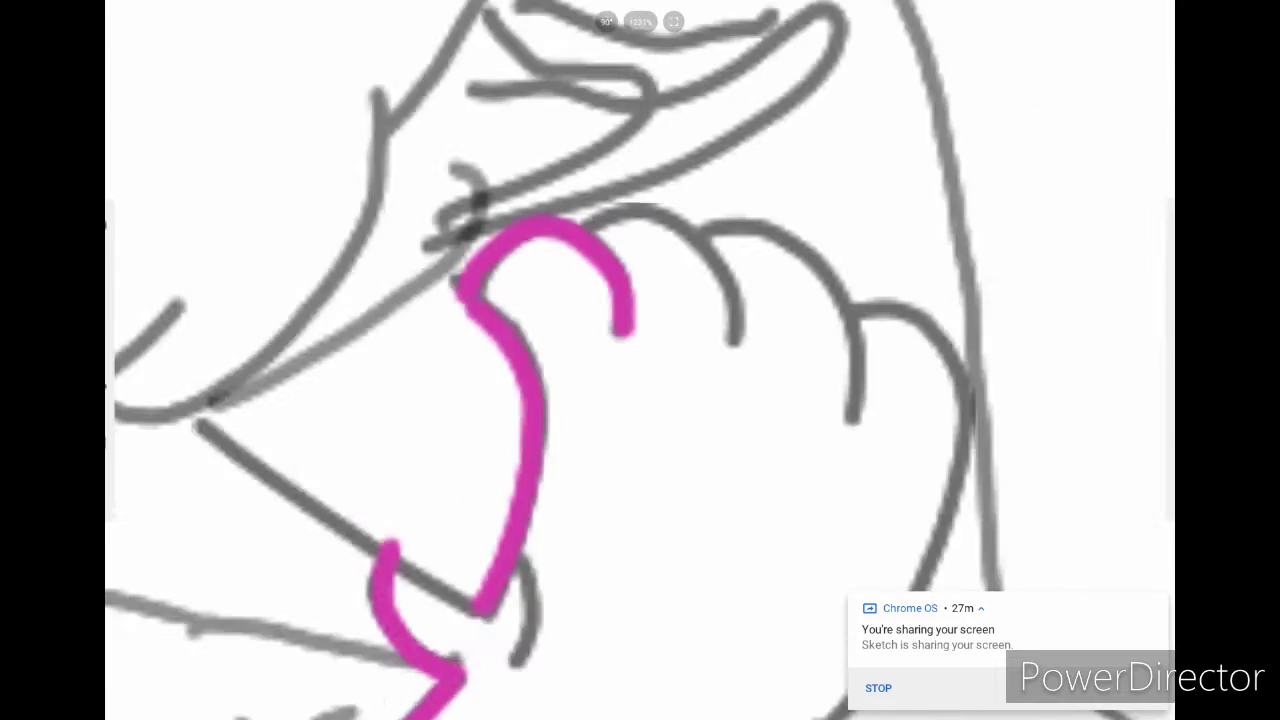
pyautogui.moveTo(545, 205)
pyautogui.mouseDown()
pyautogui.moveTo(670, 195)
pyautogui.moveTo(728, 370)
pyautogui.mouseUp()
pyautogui.moveTo(700, 205)
pyautogui.mouseDown()
pyautogui.moveTo(890, 462)
pyautogui.moveTo(715, 238)
pyautogui.moveTo(850, 478)
pyautogui.moveTo(840, 608)
pyautogui.mouseUp()
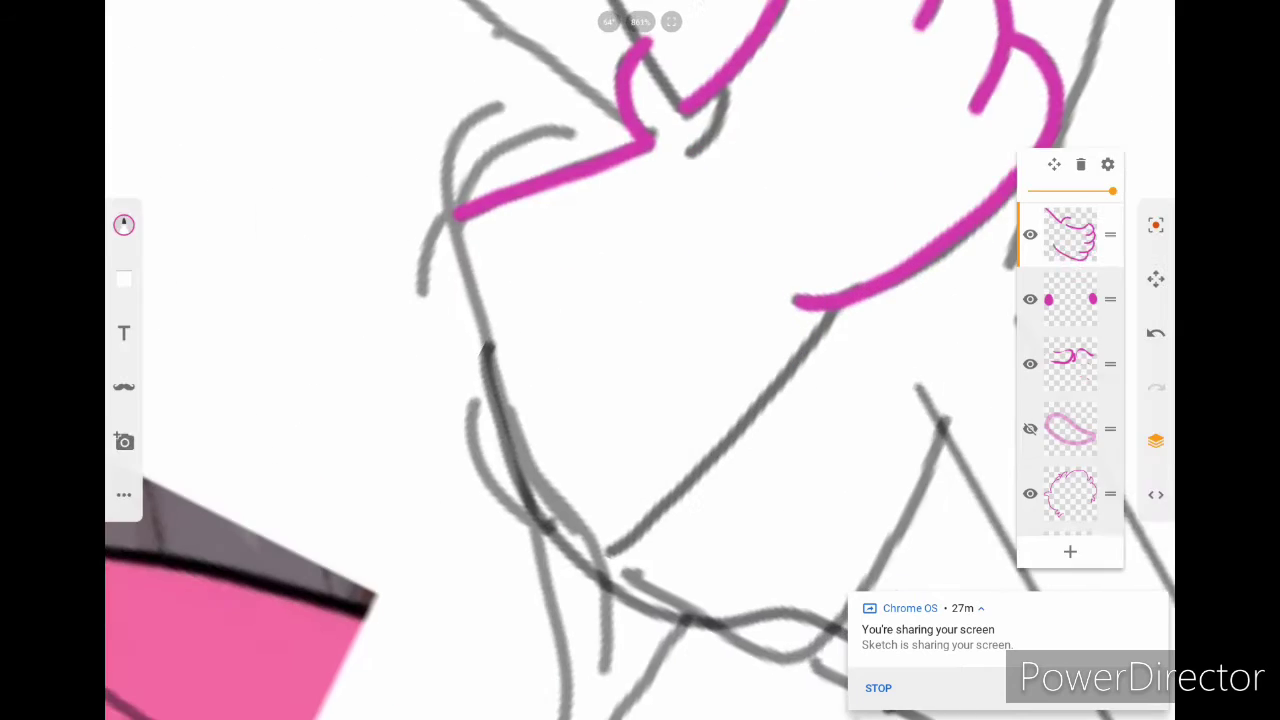
# Step: Undo the last stroke and retrace the straight lower wrist edge of the first gripping hand in magenta
pyautogui.hotkey('ctrl', 'z')
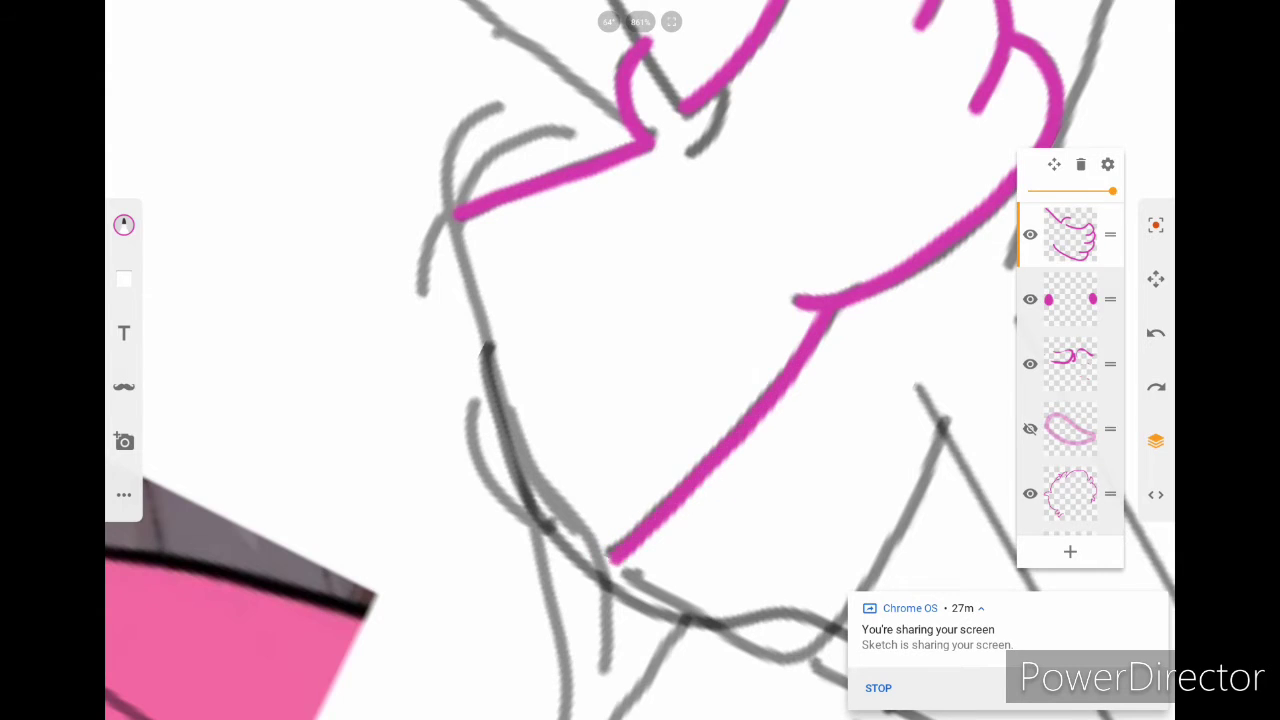
pyautogui.scroll(-5, 640, 360)
pyautogui.scroll(10, 640, 360)
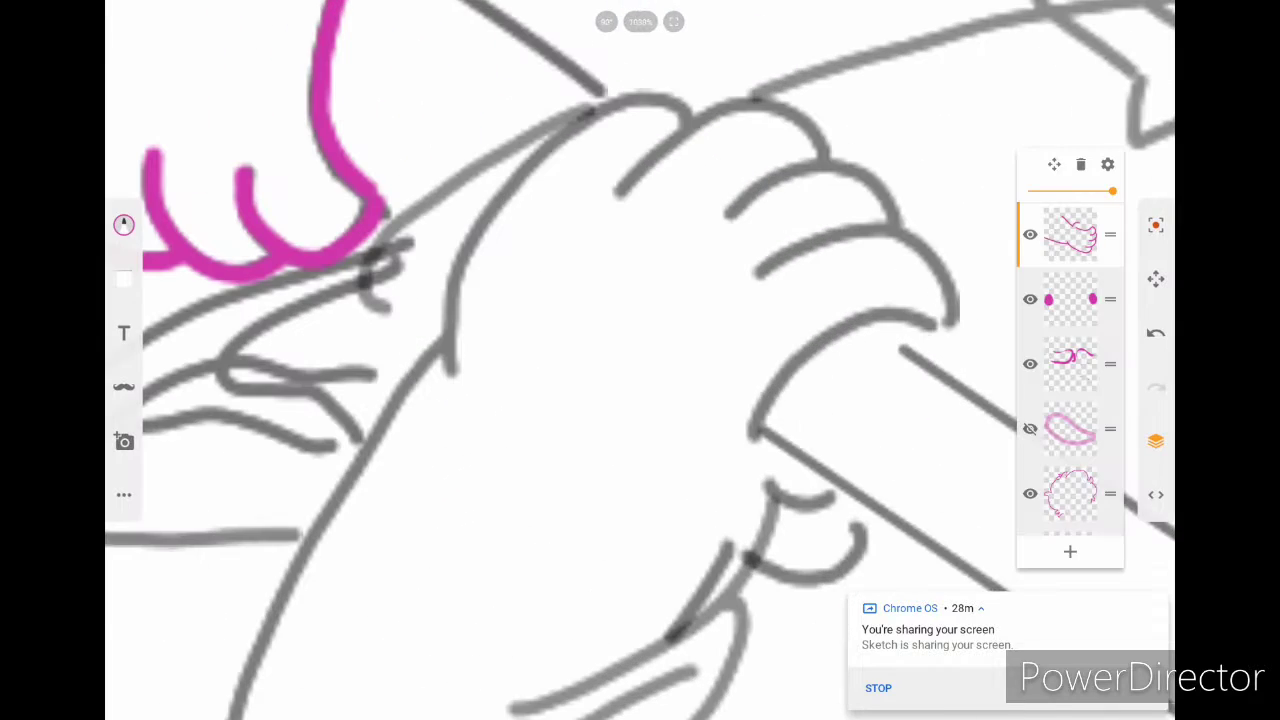
# Step: Trace the second hand's curve around the scythe handle and its first curled fingers in magenta
pyautogui.moveTo(741, 432); pyautogui.dragTo(908, 348)
pyautogui.hotkey('ctrl', 'z')
pyautogui.moveTo(740, 430); pyautogui.dragTo(910, 350)
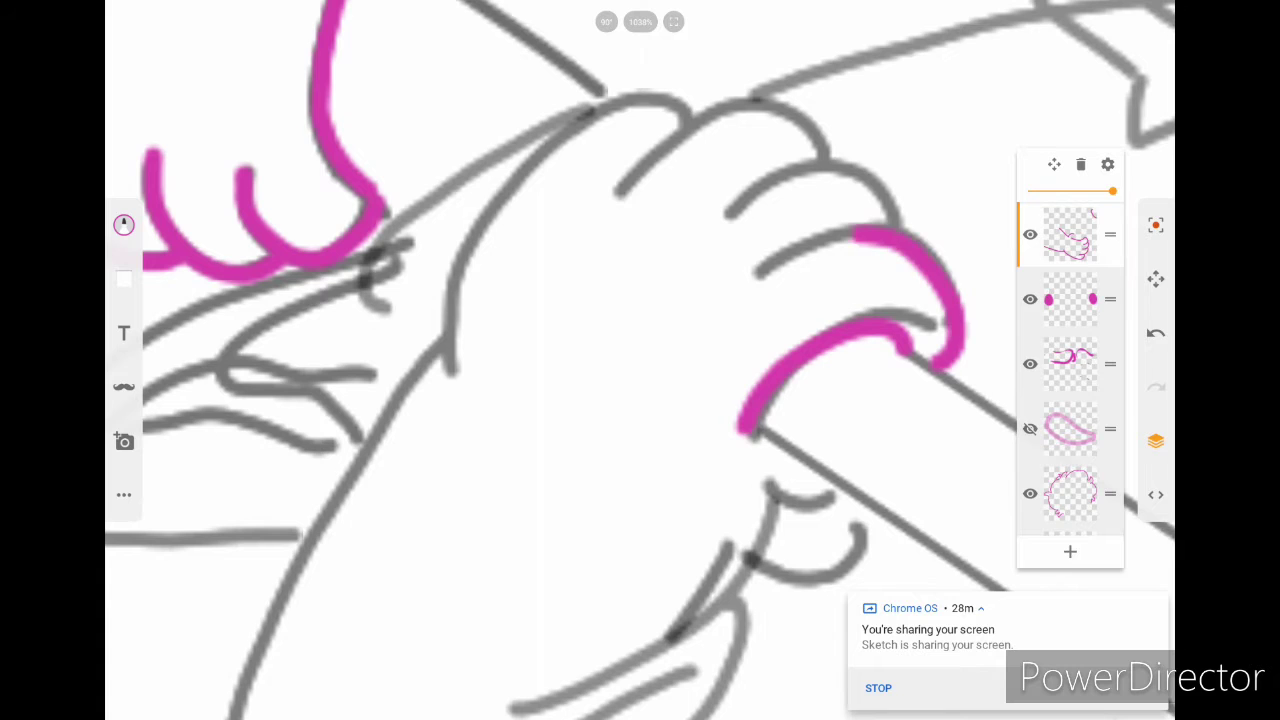
pyautogui.scroll(3, 640, 360)
pyautogui.moveTo(770, 183); pyautogui.dragTo(560, 420)
pyautogui.moveTo(588, 218); pyautogui.dragTo(408, 400)
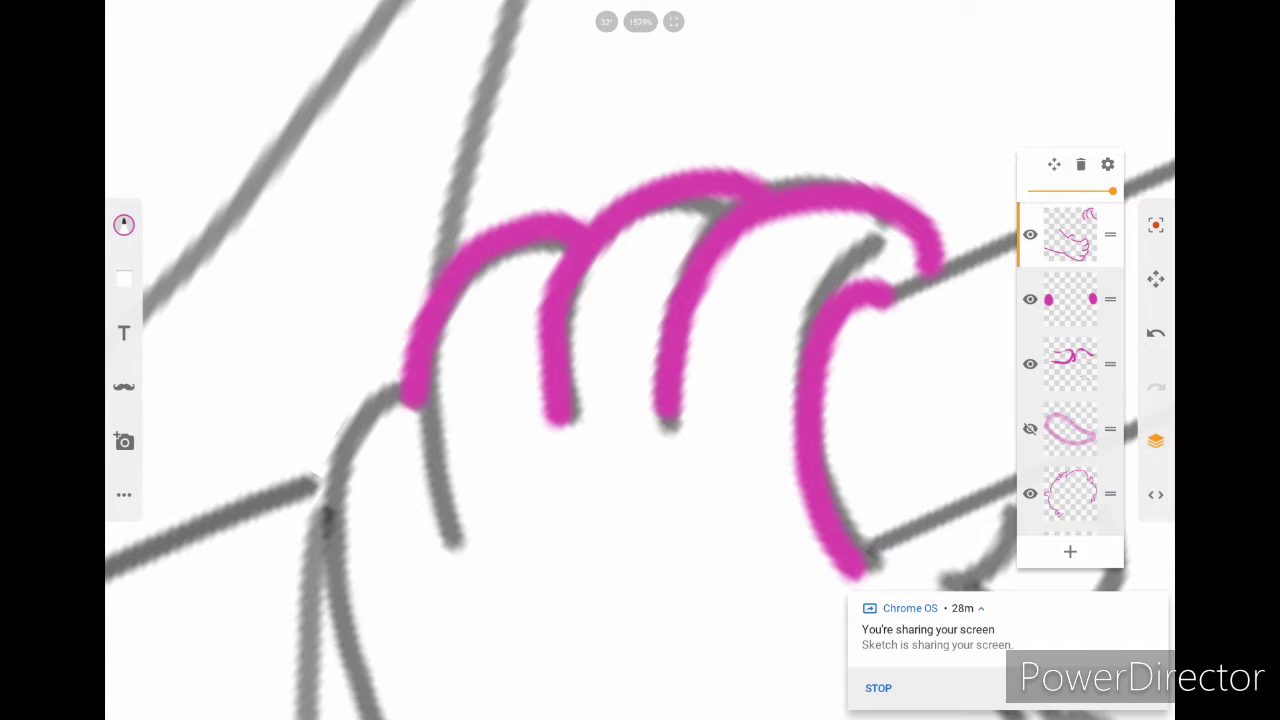
# Step: Trace the second hand's remaining fingers and the rounded back of the hand in magenta
pyautogui.scroll(-5, 640, 360)
pyautogui.scroll(5, 640, 360)
pyautogui.moveTo(740, 212); pyautogui.dragTo(905, 160)
pyautogui.moveTo(548, 340); pyautogui.dragTo(750, 160)
pyautogui.moveTo(870, 280); pyautogui.dragTo(1110, 580)
pyautogui.scroll(-2, 640, 360)
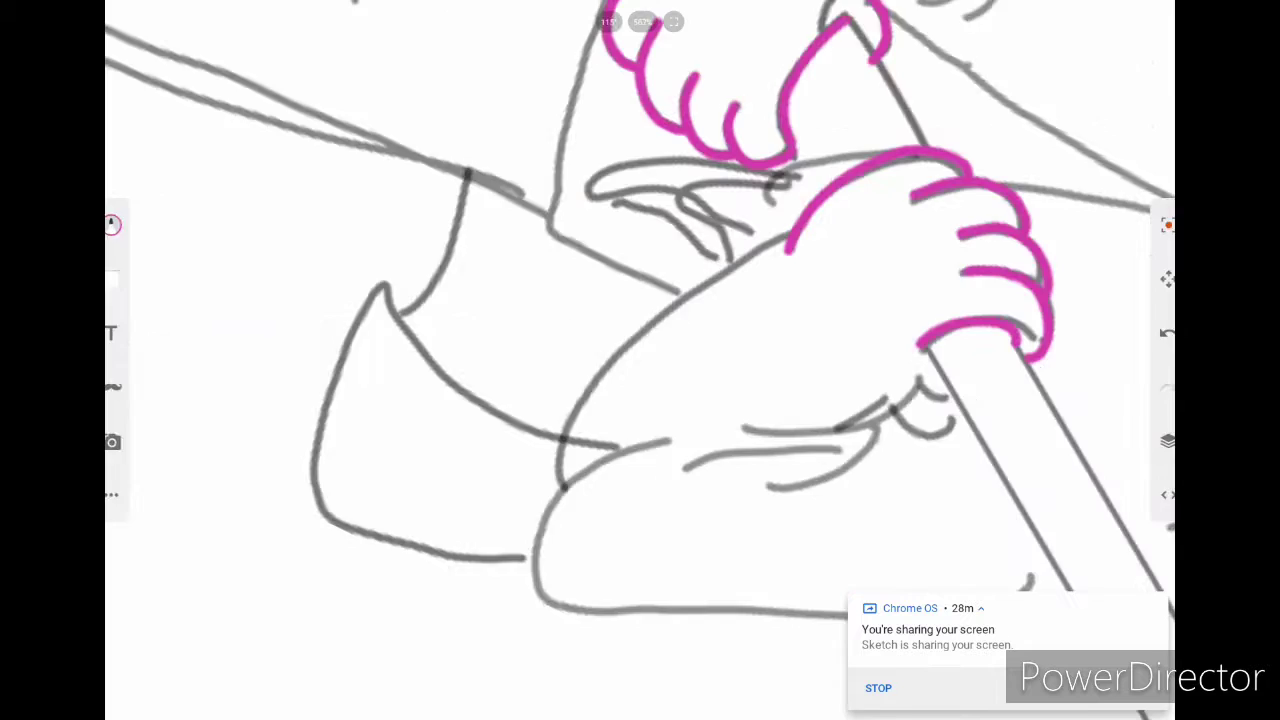
# Step: Trace the second arm's long forearm edge and the palm edge beneath the scythe handle in magenta
pyautogui.scroll(2, 640, 360)
pyautogui.moveTo(943, 186)
pyautogui.mouseDown()
pyautogui.moveTo(766, 243)
pyautogui.moveTo(443, 471)
pyautogui.mouseUp()
pyautogui.scroll(-2, 640, 360)
pyautogui.scroll(5, 640, 360)
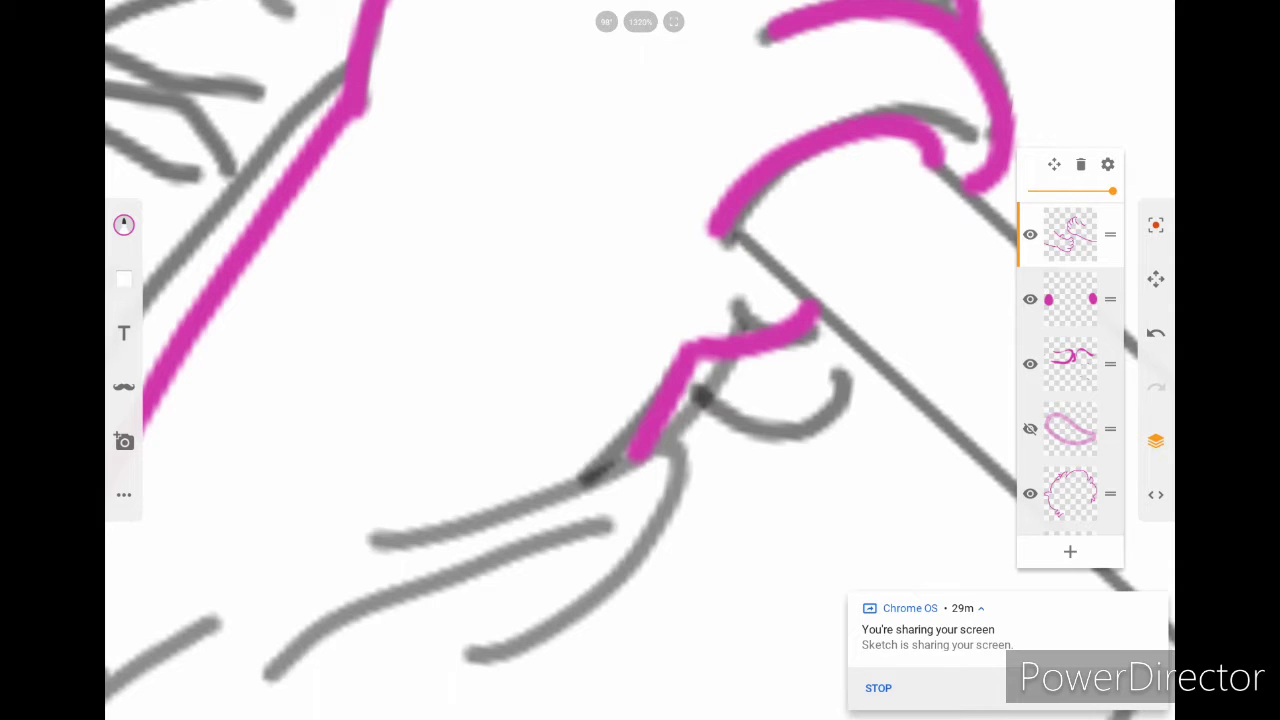
pyautogui.keyDown('ctrl'); pyautogui.scroll(-10, 640, 360); pyautogui.keyUp('ctrl')
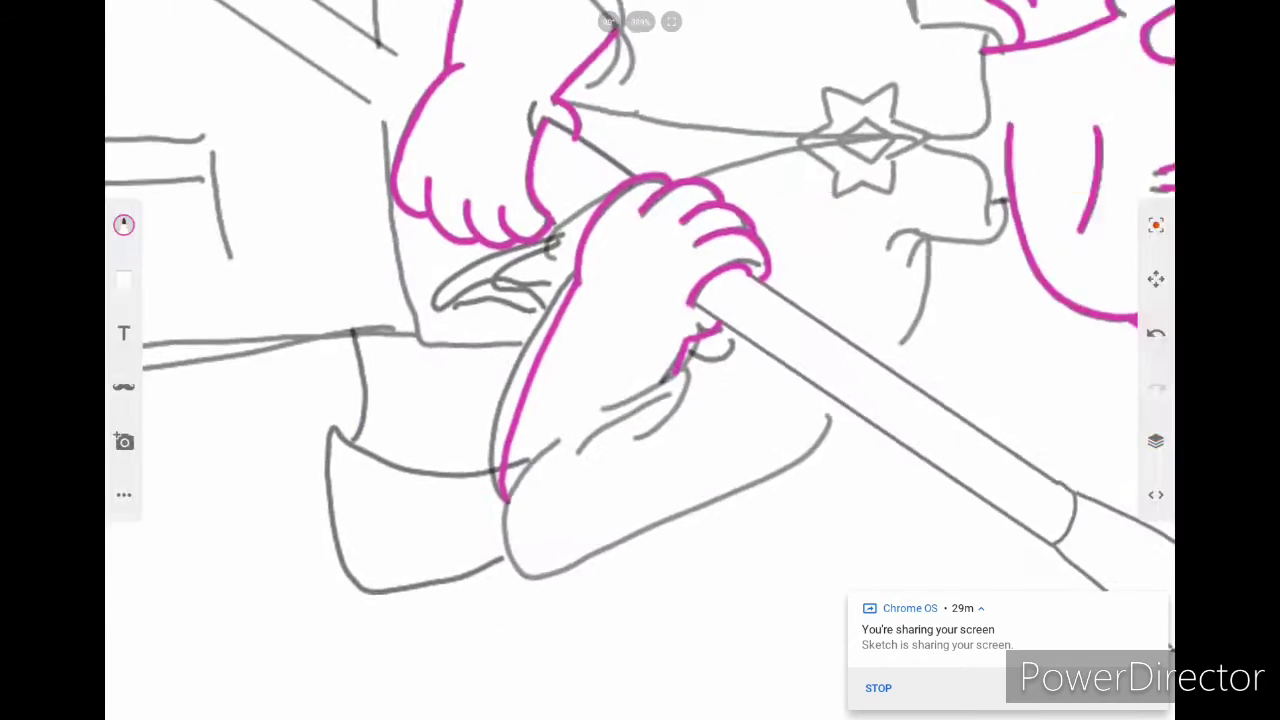
pyautogui.keyDown('ctrl'); pyautogui.scroll(10, 700, 560); pyautogui.keyUp('ctrl')
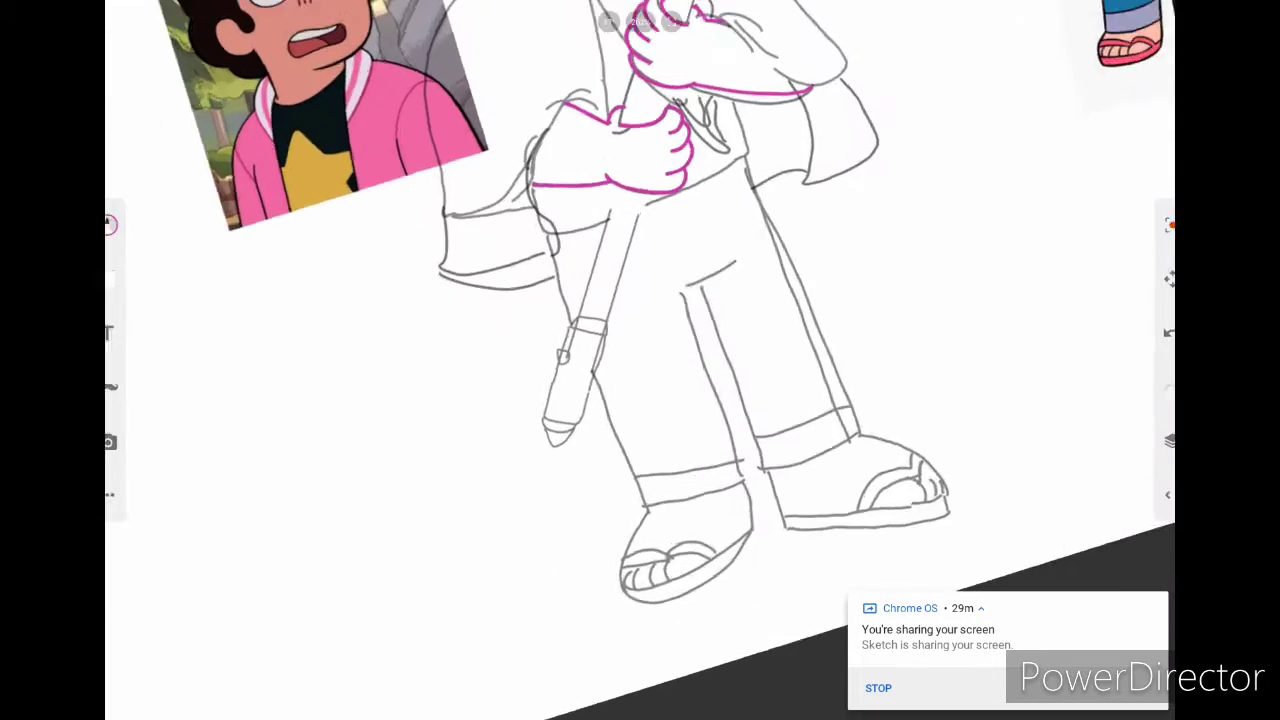
# Step: Trace both sides of the left foot between the trouser cuff and the sandal in magenta
pyautogui.click(1159, 441)
pyautogui.moveTo(497, 440)
pyautogui.mouseDown()
pyautogui.moveTo(565, 328)
pyautogui.moveTo(571, 345)
pyautogui.moveTo(429, 358)
pyautogui.moveTo(500, 225)
pyautogui.mouseUp()
pyautogui.keyDown('ctrl'); pyautogui.scroll(5, 640, 360); pyautogui.keyUp('ctrl')
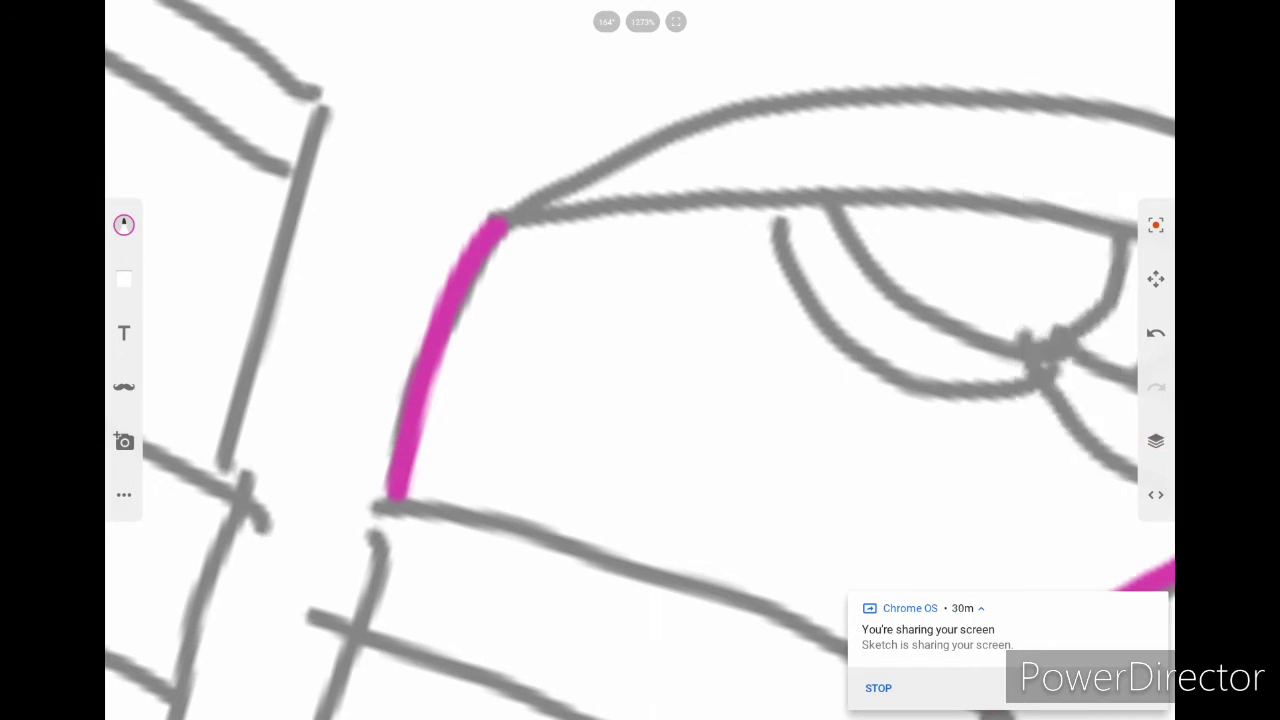
pyautogui.keyDown('ctrl'); pyautogui.scroll(-8, 640, 360); pyautogui.keyUp('ctrl')
pyautogui.keyDown('ctrl'); pyautogui.scroll(8, 640, 360); pyautogui.keyUp('ctrl')
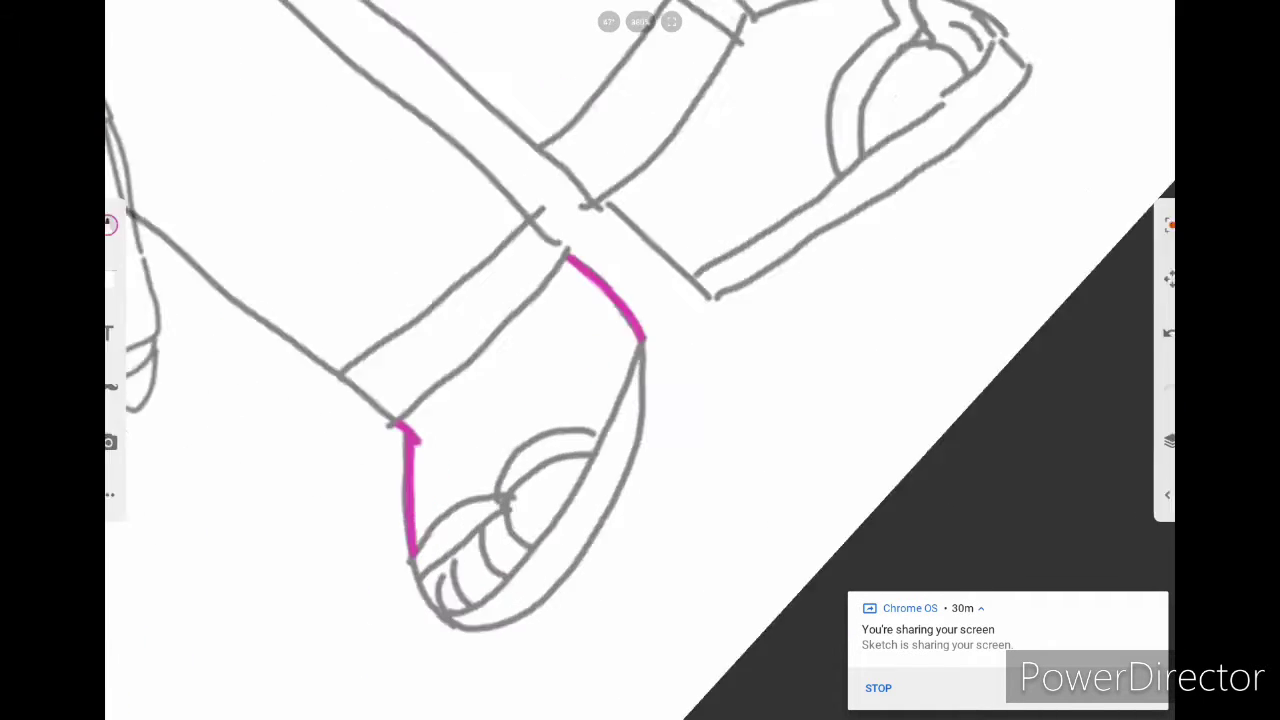
# Step: Trace the small toes and the outer toe edge of the left foot in magenta
pyautogui.keyDown('ctrl'); pyautogui.scroll(2, 640, 360); pyautogui.keyUp('ctrl')
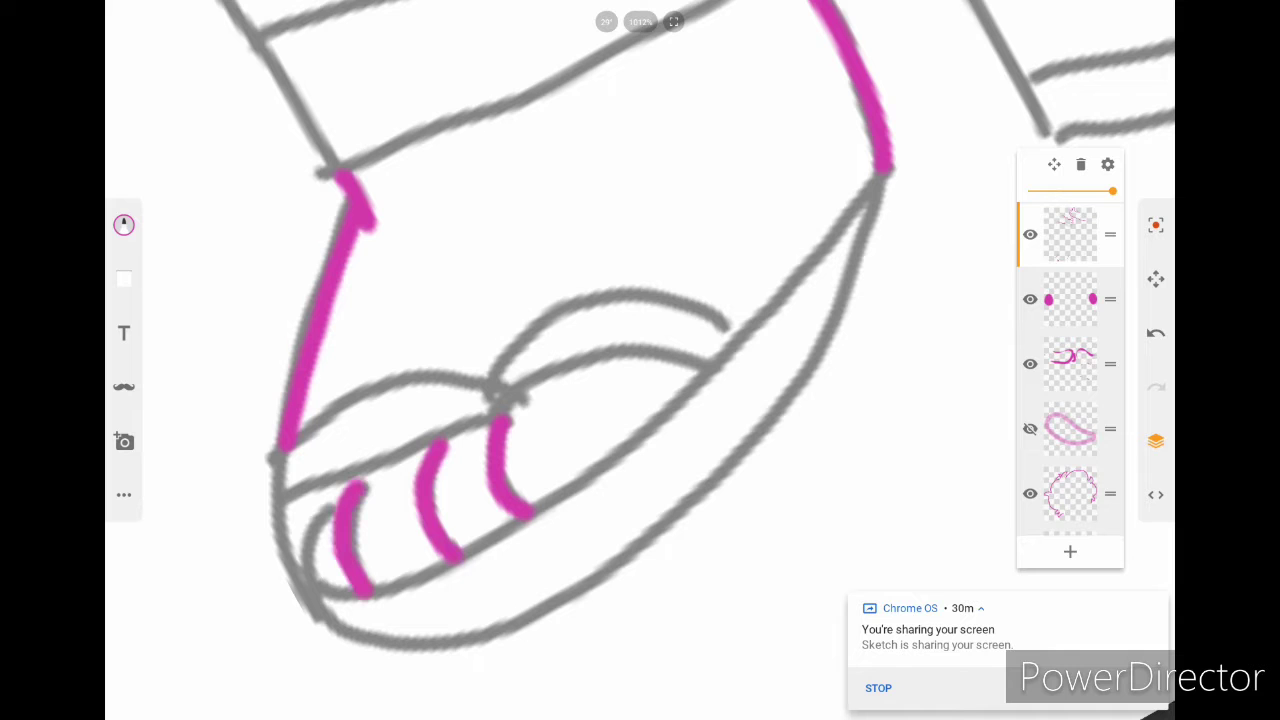
pyautogui.keyDown('ctrl'); pyautogui.scroll(3, 640, 360); pyautogui.keyUp('ctrl')
pyautogui.moveTo(240, 440); pyautogui.dragTo(240, 590)
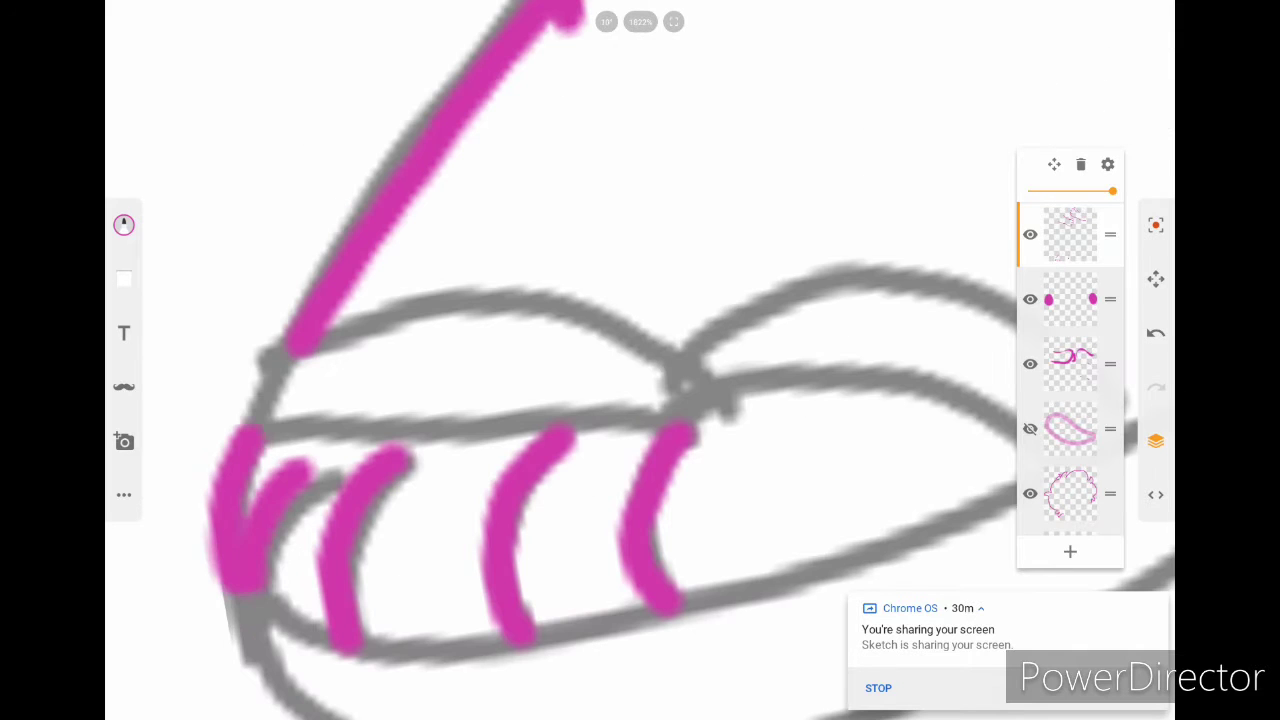
pyautogui.keyDown('ctrl'); pyautogui.scroll(-4, 640, 360); pyautogui.keyUp('ctrl')
pyautogui.keyDown('ctrl'); pyautogui.scroll(4, 640, 360); pyautogui.keyUp('ctrl')
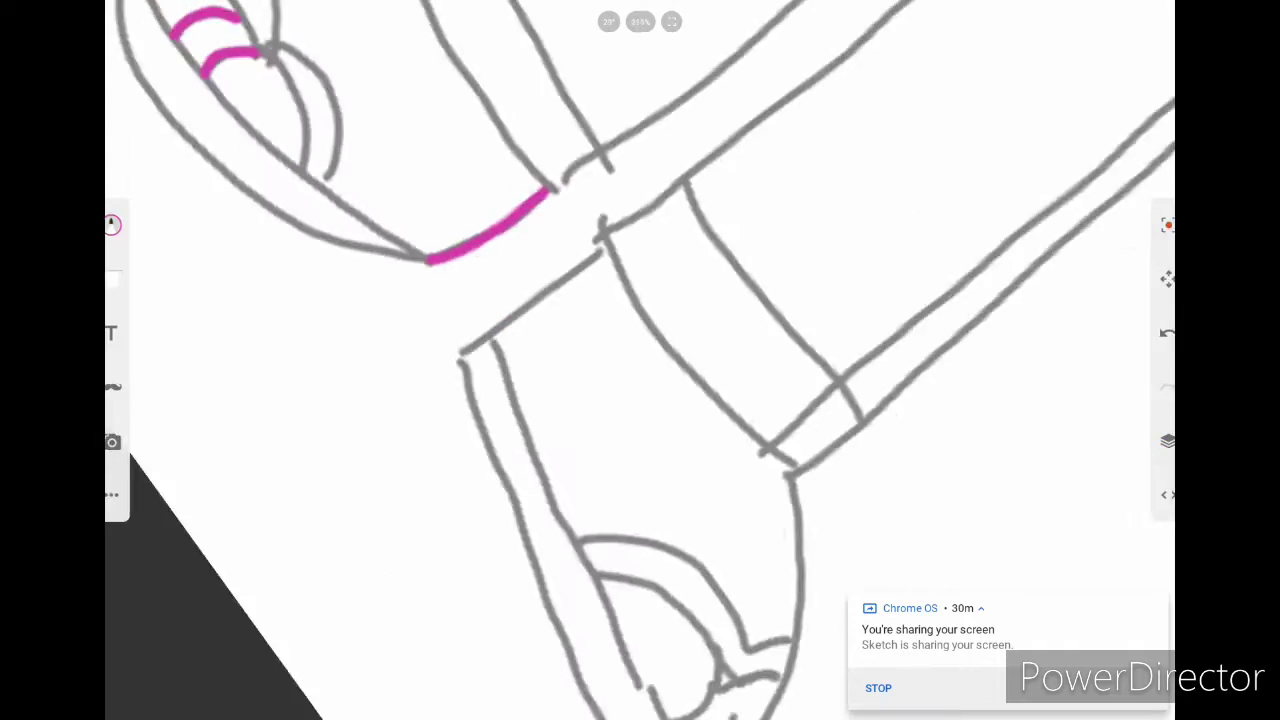
# Step: Trace the heel-side edge and the top edge of the right foot below the trouser cuff in magenta
pyautogui.moveTo(372, 455); pyautogui.dragTo(614, 216)
pyautogui.keyDown('ctrl'); pyautogui.scroll(-4, 640, 360); pyautogui.keyUp('ctrl')
pyautogui.keyDown('ctrl'); pyautogui.scroll(4, 640, 360); pyautogui.keyUp('ctrl')
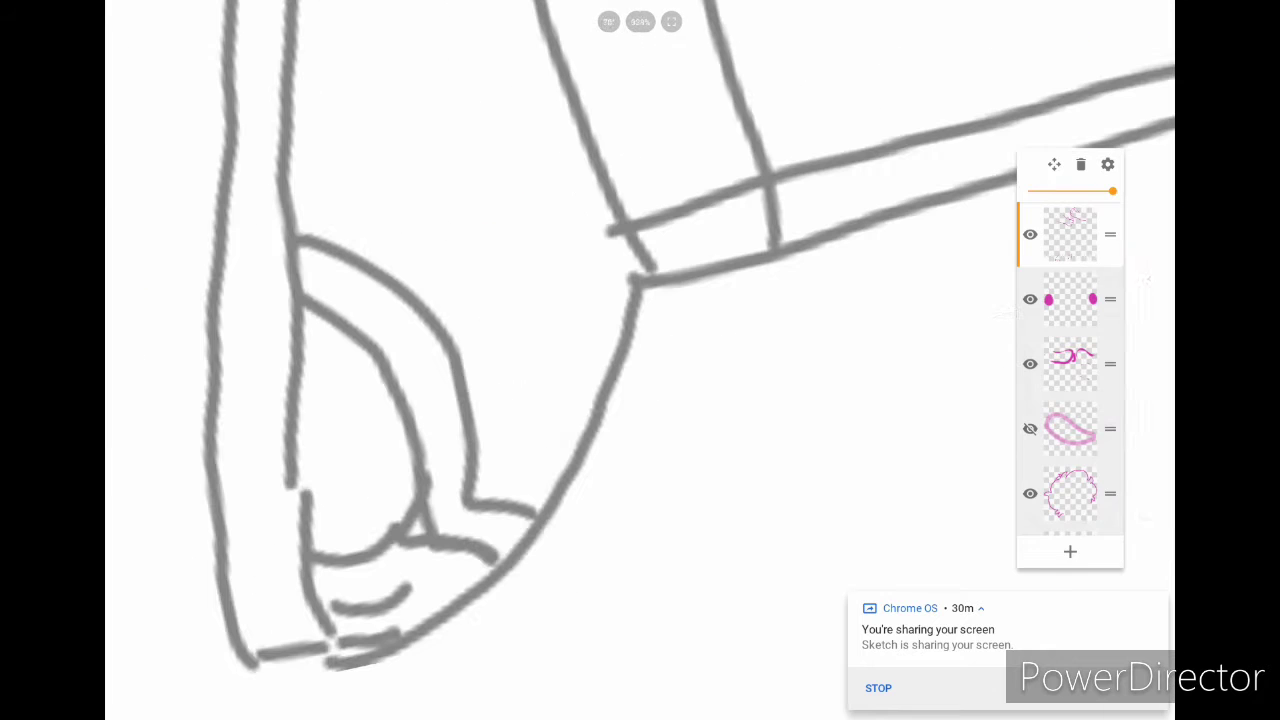
pyautogui.click(540, 510)
pyautogui.moveTo(540, 510)
pyautogui.mouseDown()
pyautogui.moveTo(607, 376)
pyautogui.moveTo(633, 278)
pyautogui.mouseUp()
pyautogui.keyDown('ctrl'); pyautogui.scroll(-4, 640, 360); pyautogui.keyUp('ctrl')
pyautogui.keyDown('ctrl'); pyautogui.scroll(4, 640, 360); pyautogui.keyUp('ctrl')
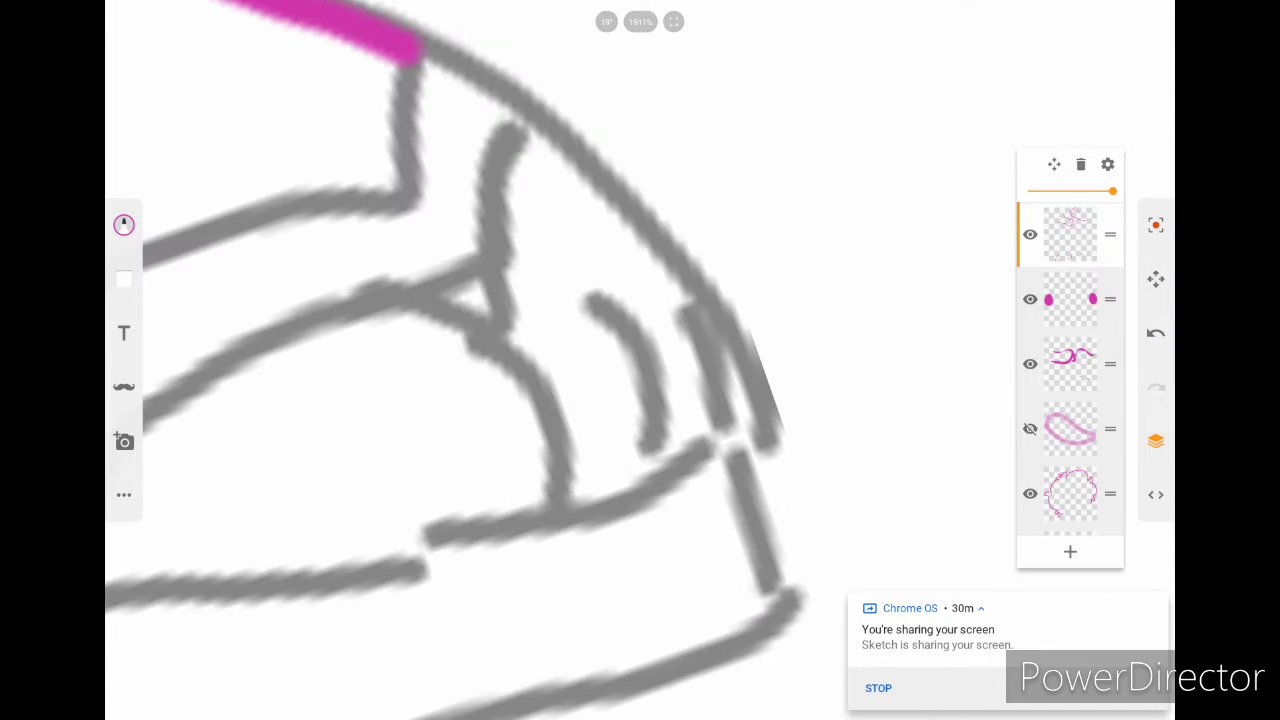
# Step: Trace the toes and the front toe outline of the right foot in magenta
pyautogui.moveTo(550, 515); pyautogui.dragTo(487, 352)
pyautogui.click(593, 316)
pyautogui.moveTo(593, 316); pyautogui.dragTo(655, 445)
pyautogui.keyDown('ctrl'); pyautogui.scroll(-4, 640, 360); pyautogui.keyUp('ctrl')
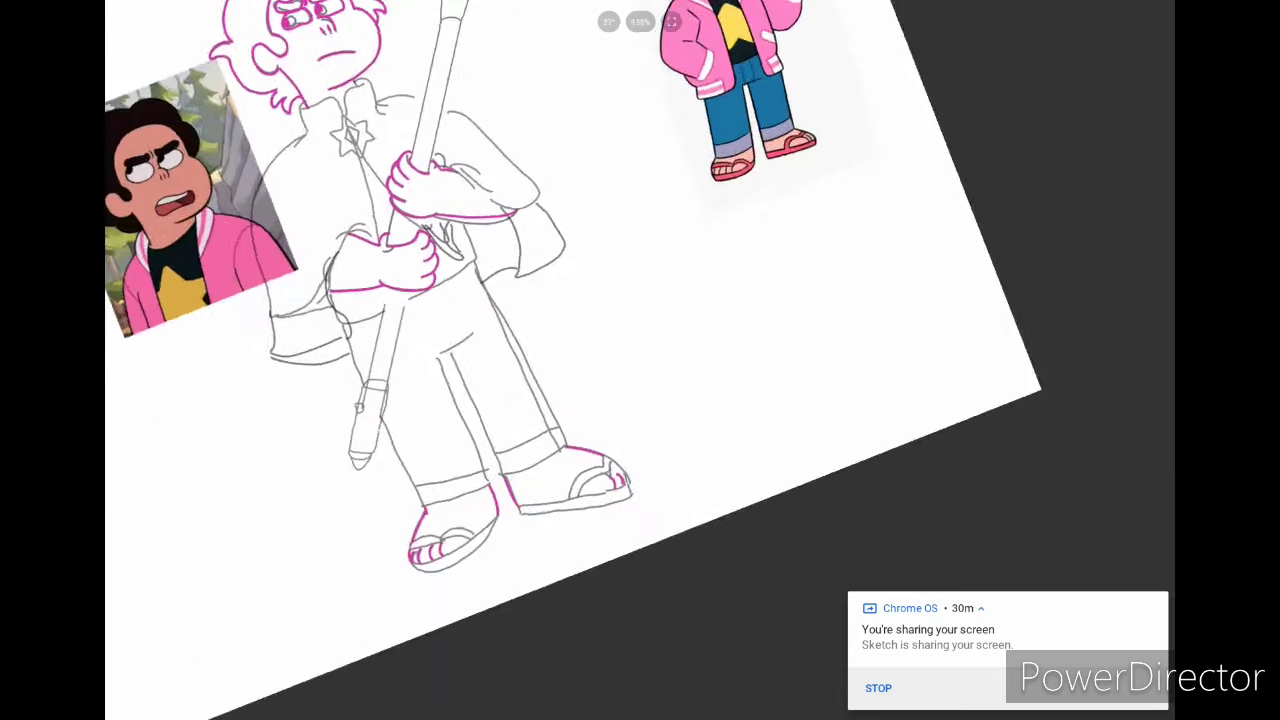
pyautogui.keyDown('ctrl'); pyautogui.scroll(4, 640, 360); pyautogui.keyUp('ctrl')
pyautogui.moveTo(460, 570)
pyautogui.mouseDown()
pyautogui.moveTo(590, 505)
pyautogui.moveTo(662, 300)
pyautogui.mouseUp()
pyautogui.keyDown('ctrl'); pyautogui.scroll(-5, 640, 360); pyautogui.keyUp('ctrl')
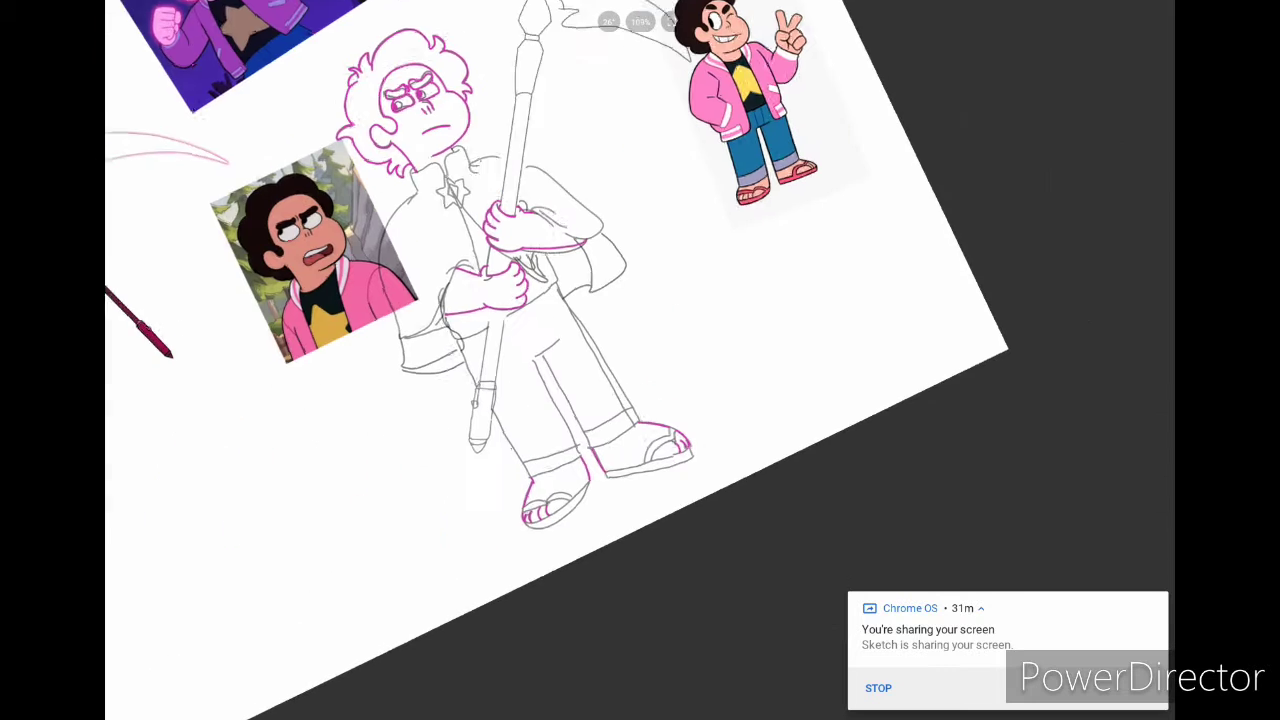
# Step: Check the sandals in the full-body reference picture and change the marker colour to black
pyautogui.click(1167, 441)
pyautogui.keyDown('ctrl'); pyautogui.scroll(-3, 640, 360); pyautogui.keyUp('ctrl')
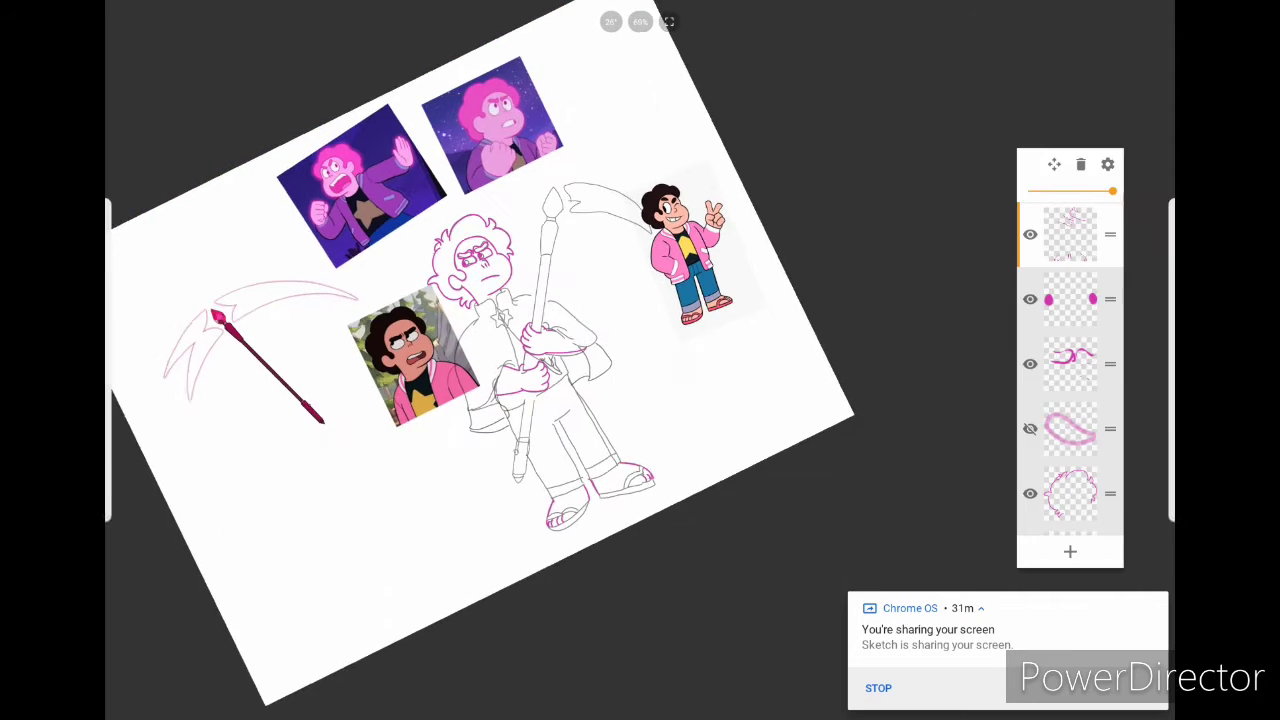
pyautogui.keyDown('ctrl'); pyautogui.scroll(8, 640, 360); pyautogui.keyUp('ctrl')
pyautogui.keyDown('ctrl'); pyautogui.scroll(-5, 640, 360); pyautogui.keyUp('ctrl')
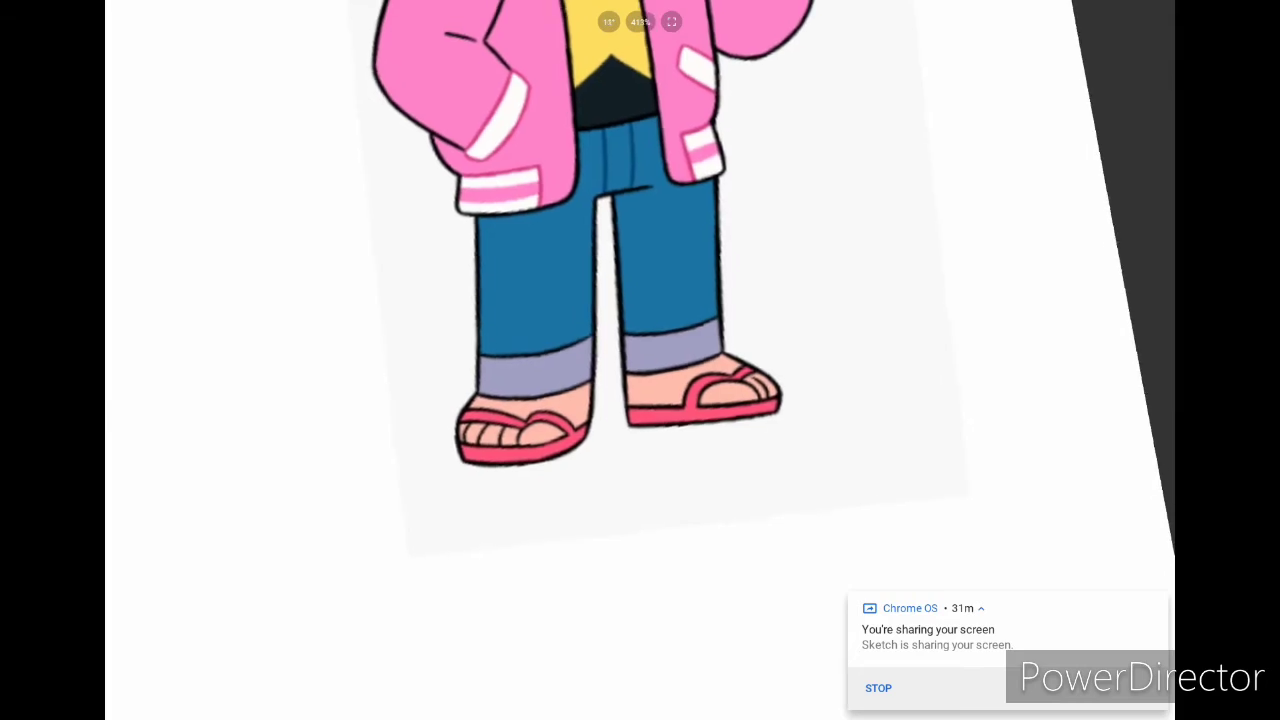
pyautogui.keyDown('ctrl'); pyautogui.scroll(3, 640, 360); pyautogui.keyUp('ctrl')
pyautogui.click(124, 224)
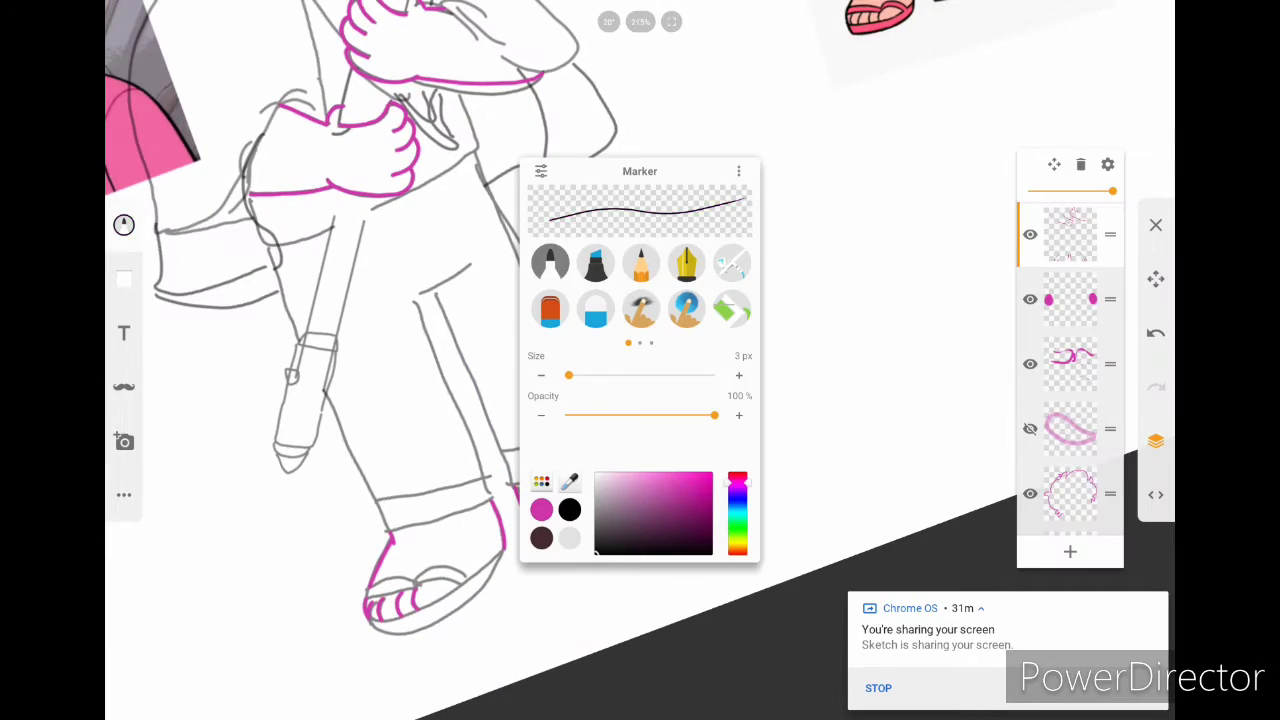
pyautogui.keyDown('ctrl'); pyautogui.scroll(-4, 640, 360); pyautogui.keyUp('ctrl')
pyautogui.keyDown('ctrl'); pyautogui.scroll(5, 640, 360); pyautogui.keyUp('ctrl')
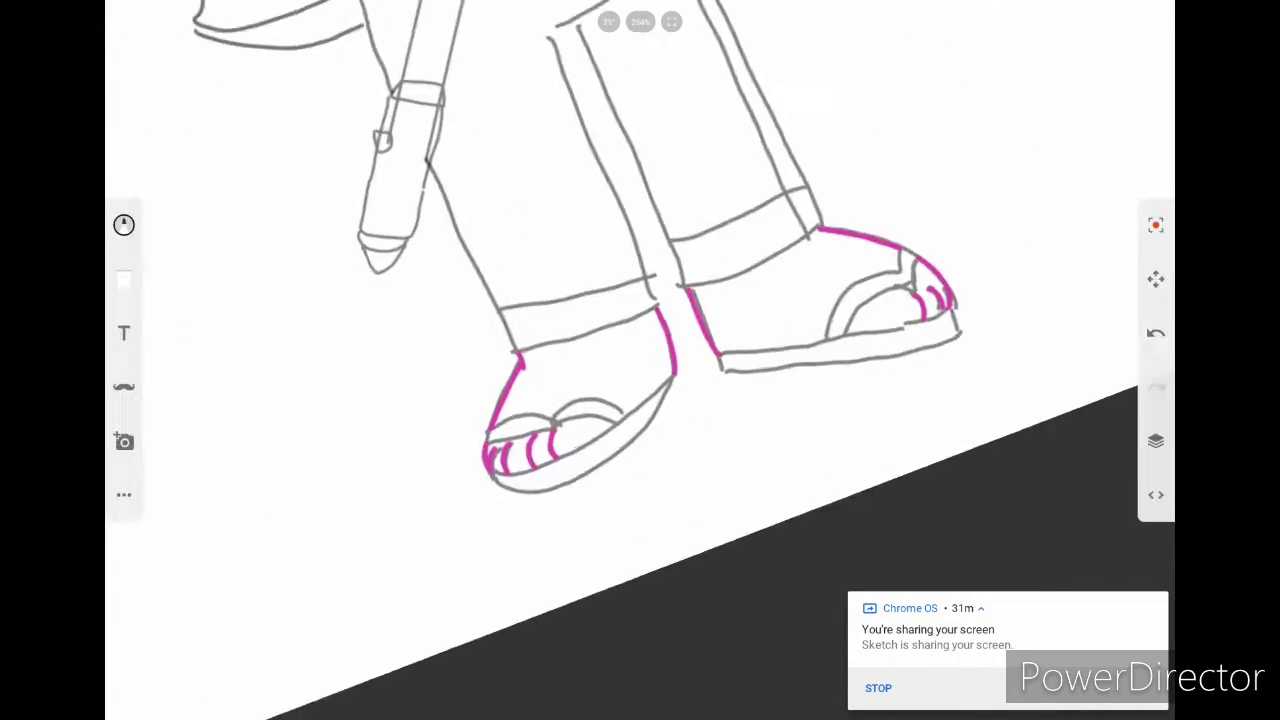
# Step: Trace the upper edge of the left sandal's sole in black and start its outer edge at the heel
pyautogui.click(1155, 440)
pyautogui.keyDown('ctrl'); pyautogui.scroll(8, 640, 360); pyautogui.keyUp('ctrl')
pyautogui.moveTo(288, 550); pyautogui.dragTo(252, 600)
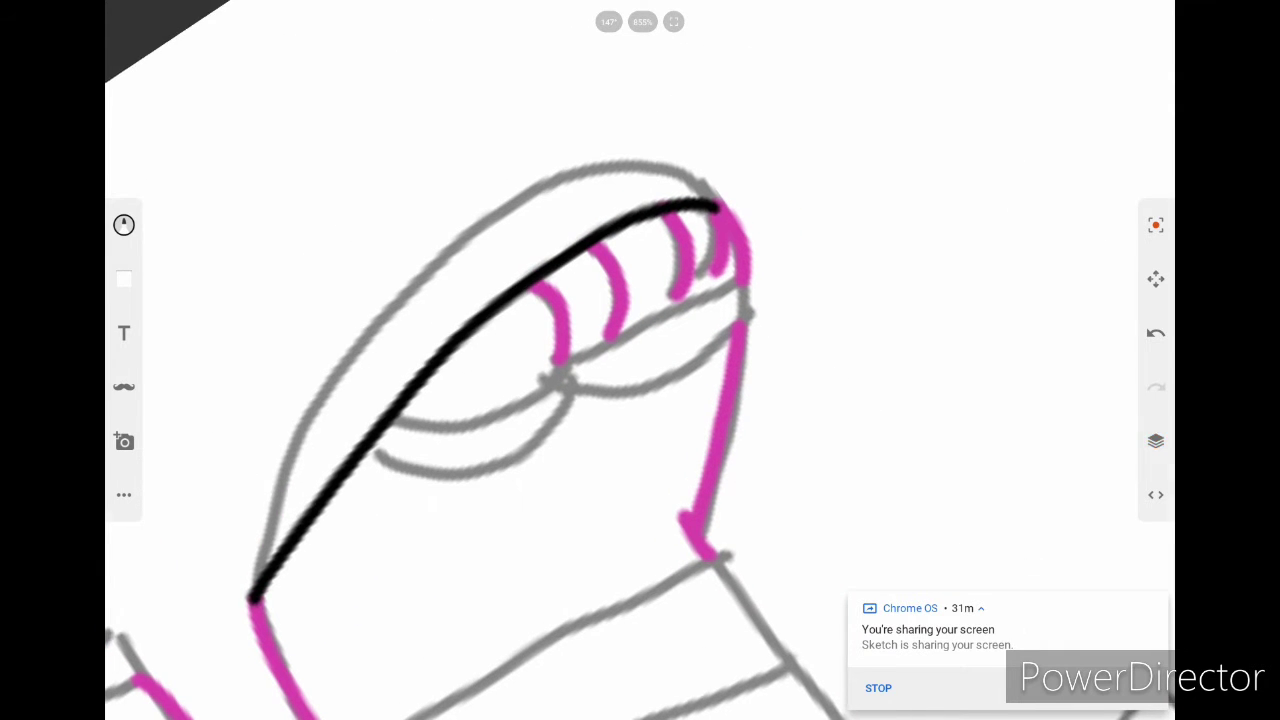
pyautogui.keyDown('ctrl'); pyautogui.scroll(-5, 640, 360); pyautogui.keyUp('ctrl')
pyautogui.keyDown('ctrl'); pyautogui.scroll(7, 640, 360); pyautogui.keyUp('ctrl')
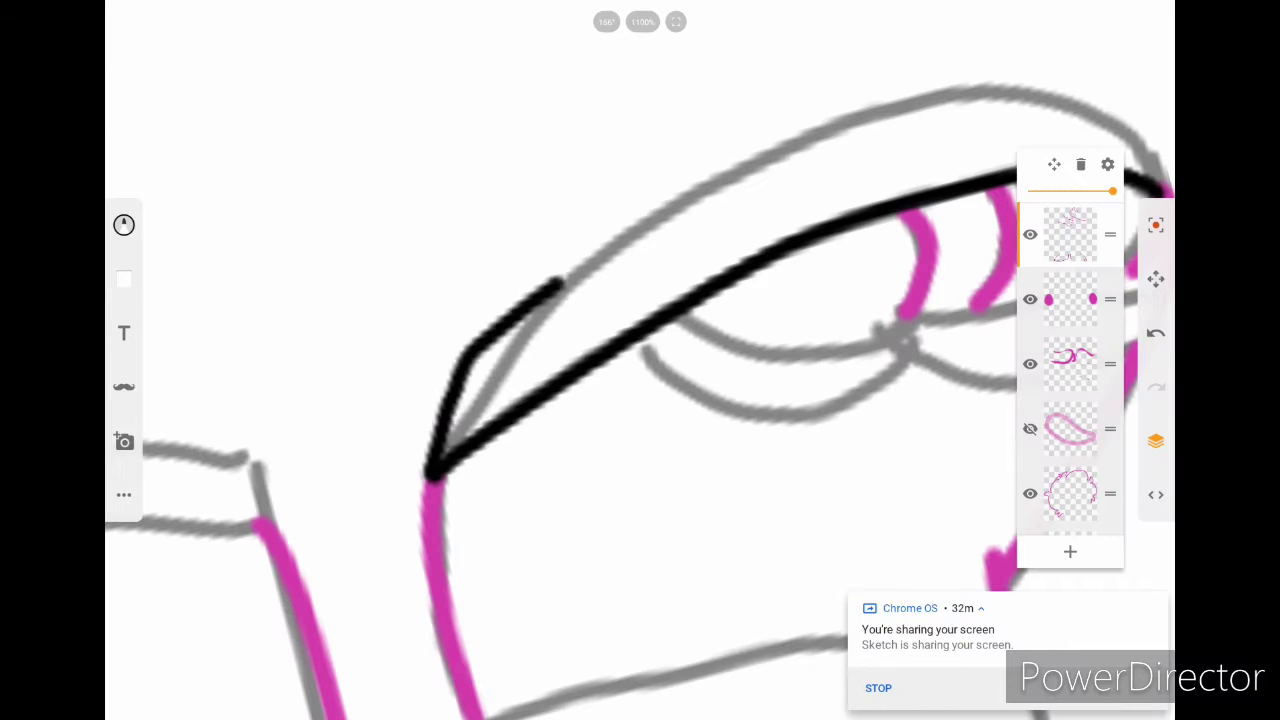
# Step: Trace the outer edge of the left sandal's sole in black around to the toe end
pyautogui.moveTo(555, 288)
pyautogui.mouseDown()
pyautogui.moveTo(637, 226)
pyautogui.moveTo(900, 102)
pyautogui.mouseUp()
pyautogui.keyDown('ctrl'); pyautogui.scroll(2, 640, 360); pyautogui.keyUp('ctrl')
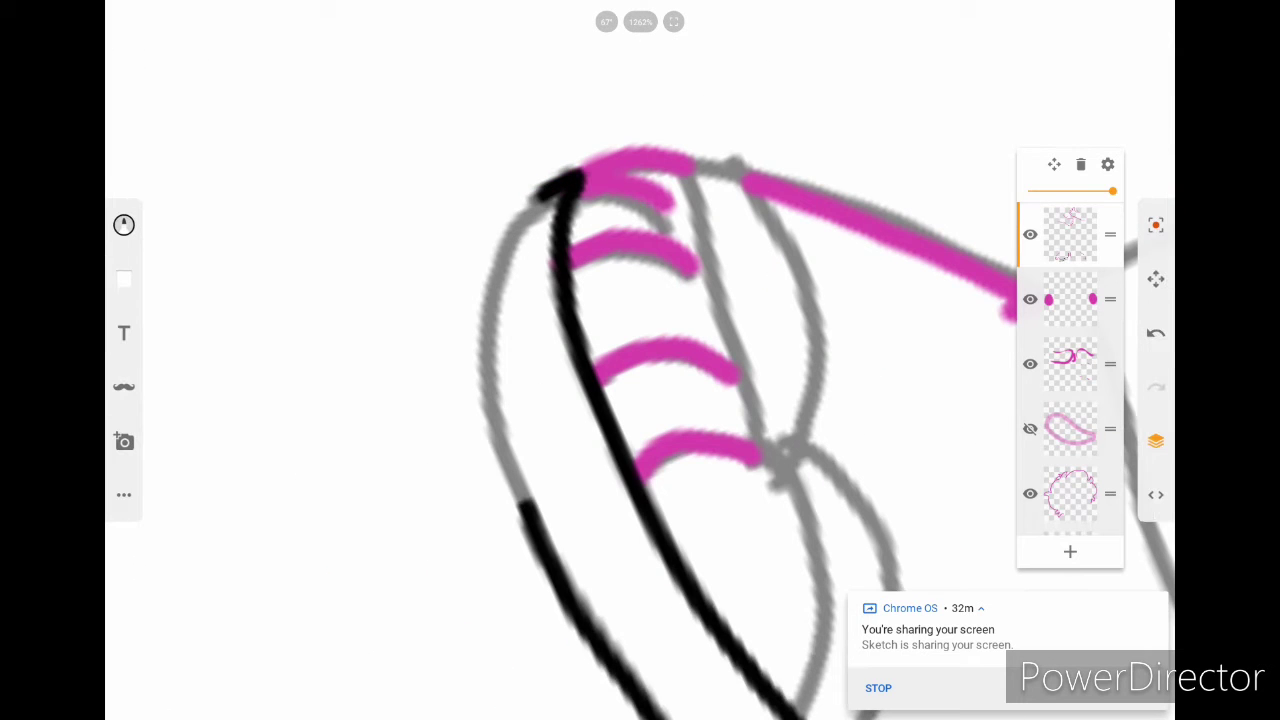
pyautogui.moveTo(560, 182)
pyautogui.mouseDown()
pyautogui.moveTo(487, 378)
pyautogui.moveTo(523, 505)
pyautogui.moveTo(540, 458)
pyautogui.moveTo(704, 410)
pyautogui.mouseUp()
pyautogui.keyDown('ctrl'); pyautogui.scroll(-4, 640, 360); pyautogui.keyUp('ctrl')
pyautogui.keyDown('ctrl'); pyautogui.scroll(5, 640, 360); pyautogui.keyUp('ctrl')
# Step: Trace the left sandal's two curved straps in black and erase the sole line crossing the big-toe strap
pyautogui.moveTo(512, 462); pyautogui.dragTo(726, 352)
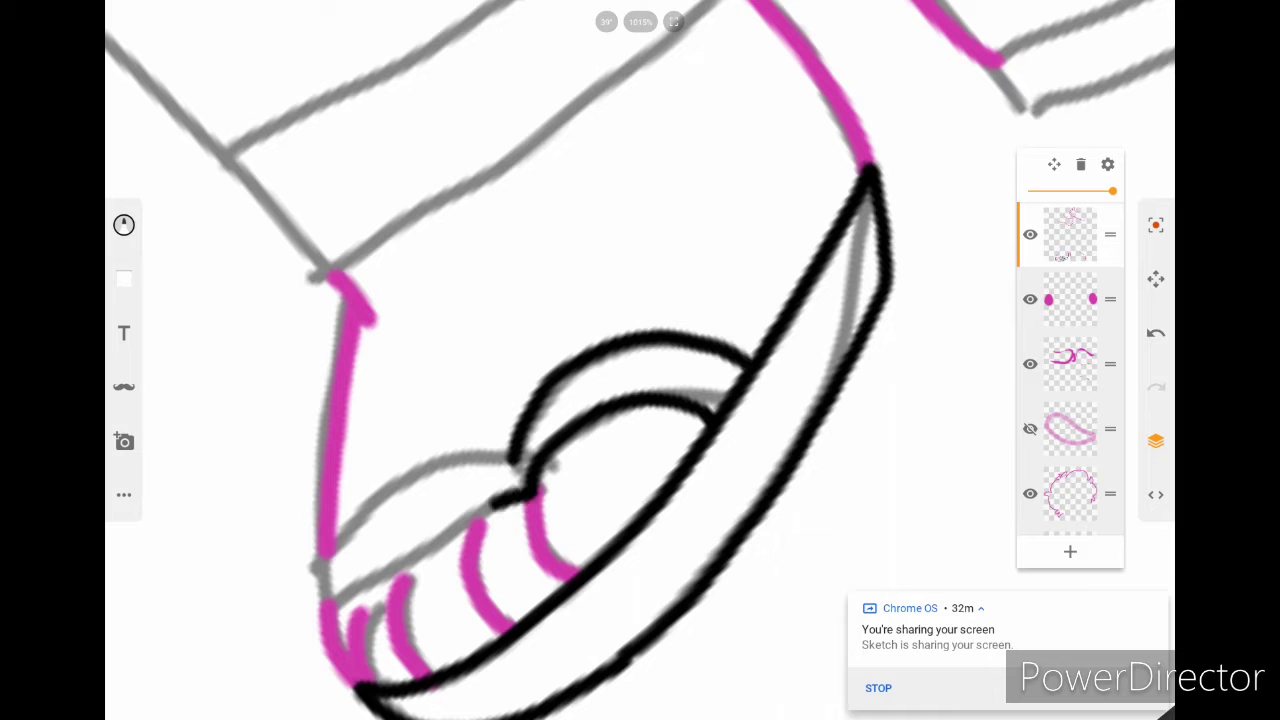
pyautogui.moveTo(530, 490); pyautogui.dragTo(316, 570)
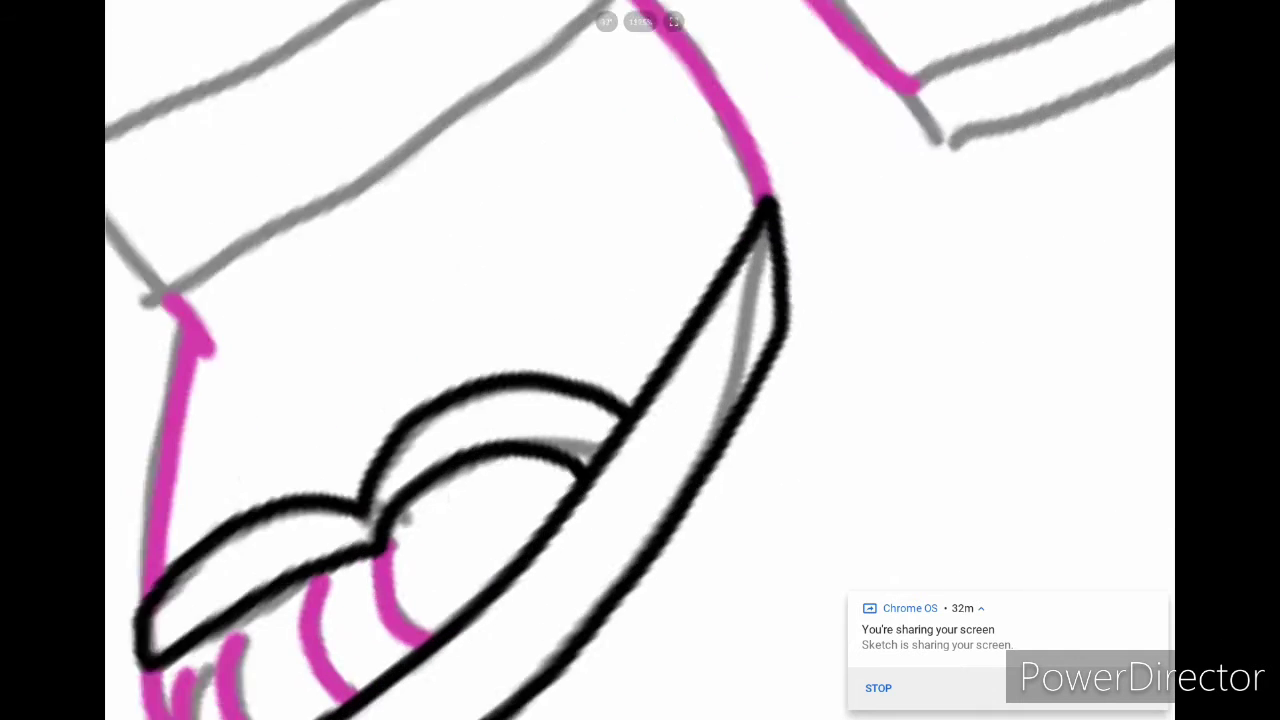
pyautogui.click(123, 224)
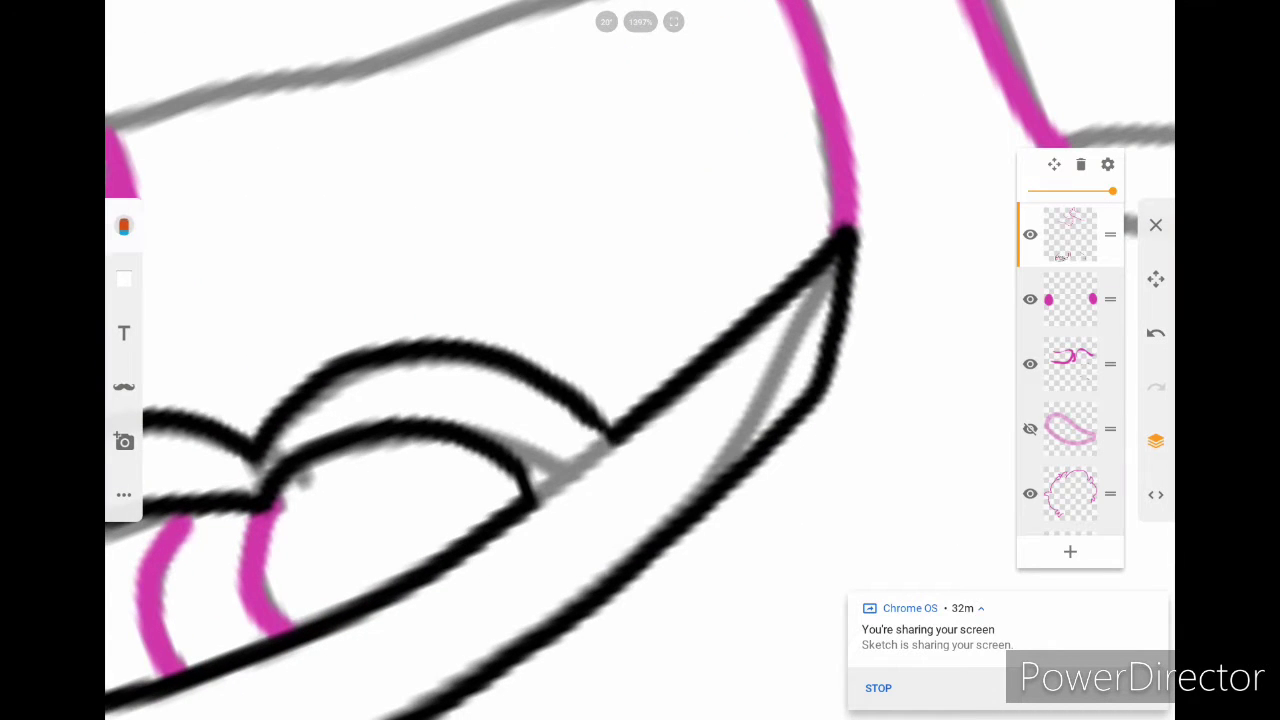
pyautogui.scroll(3, 540, 470)
pyautogui.scroll(-5, 640, 360)
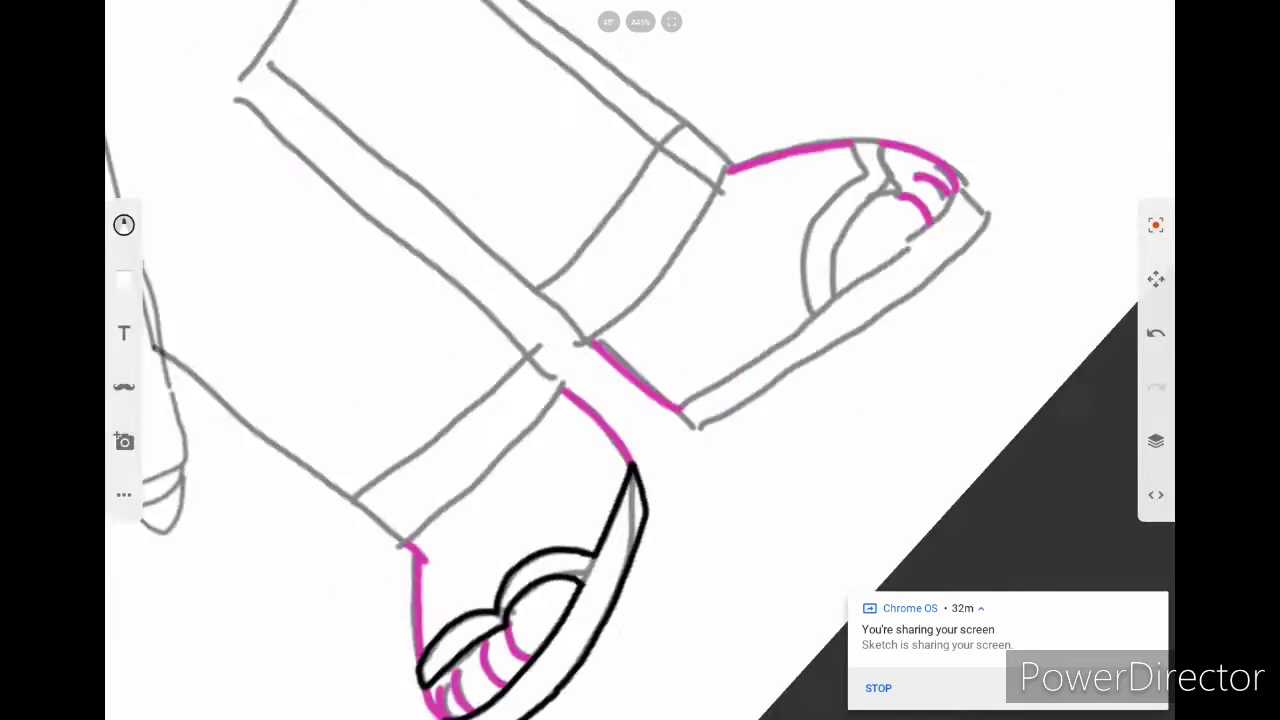
# Step: Trace the right sandal's sole in black: its upper edge, toe end and long lower edge
pyautogui.moveTo(398, 590); pyautogui.dragTo(775, 305)
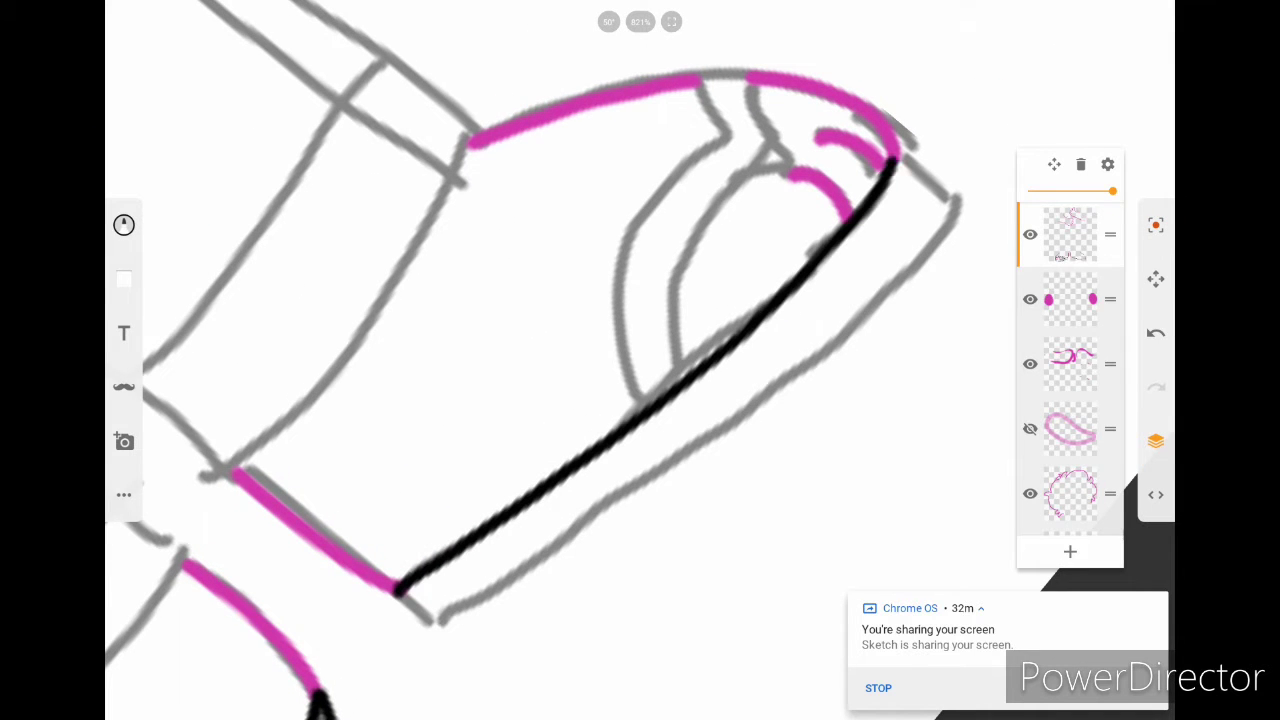
pyautogui.scroll(2, 640, 360)
pyautogui.moveTo(872, 205); pyautogui.dragTo(940, 405)
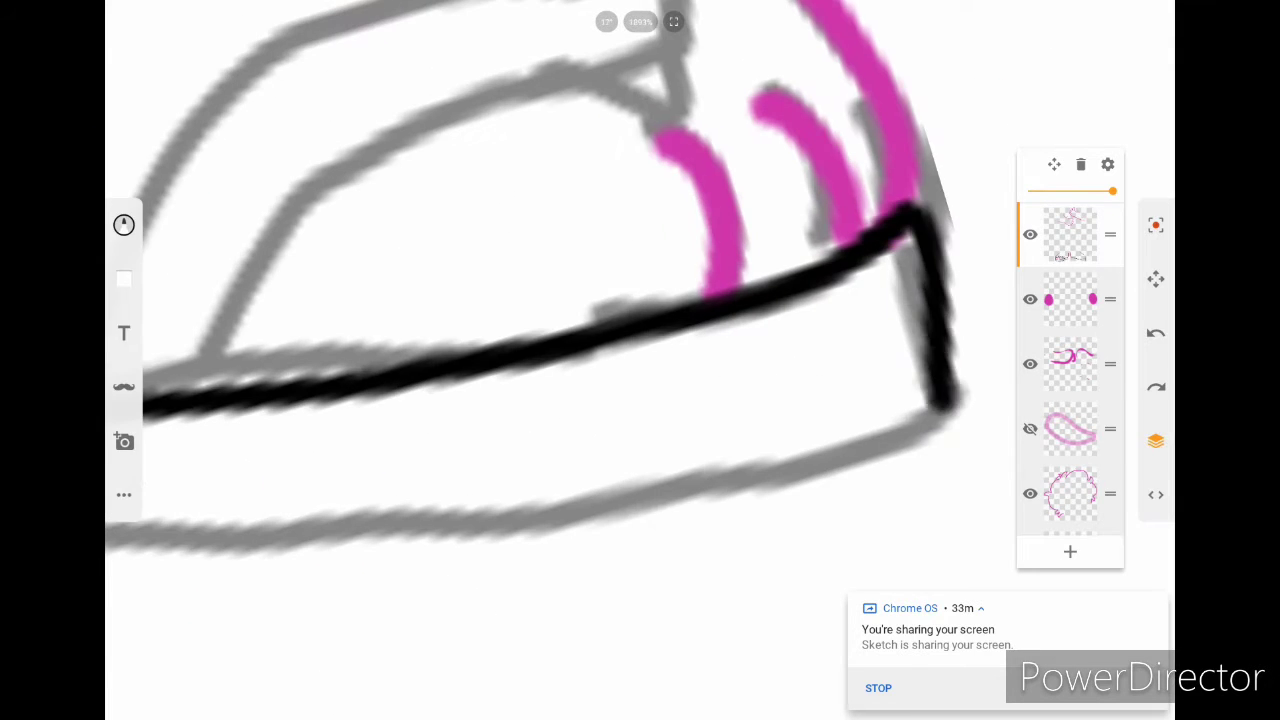
pyautogui.scroll(2, 640, 360)
pyautogui.moveTo(262, 605)
pyautogui.mouseDown()
pyautogui.moveTo(501, 346)
pyautogui.moveTo(661, 208)
pyautogui.moveTo(872, 72)
pyautogui.mouseUp()
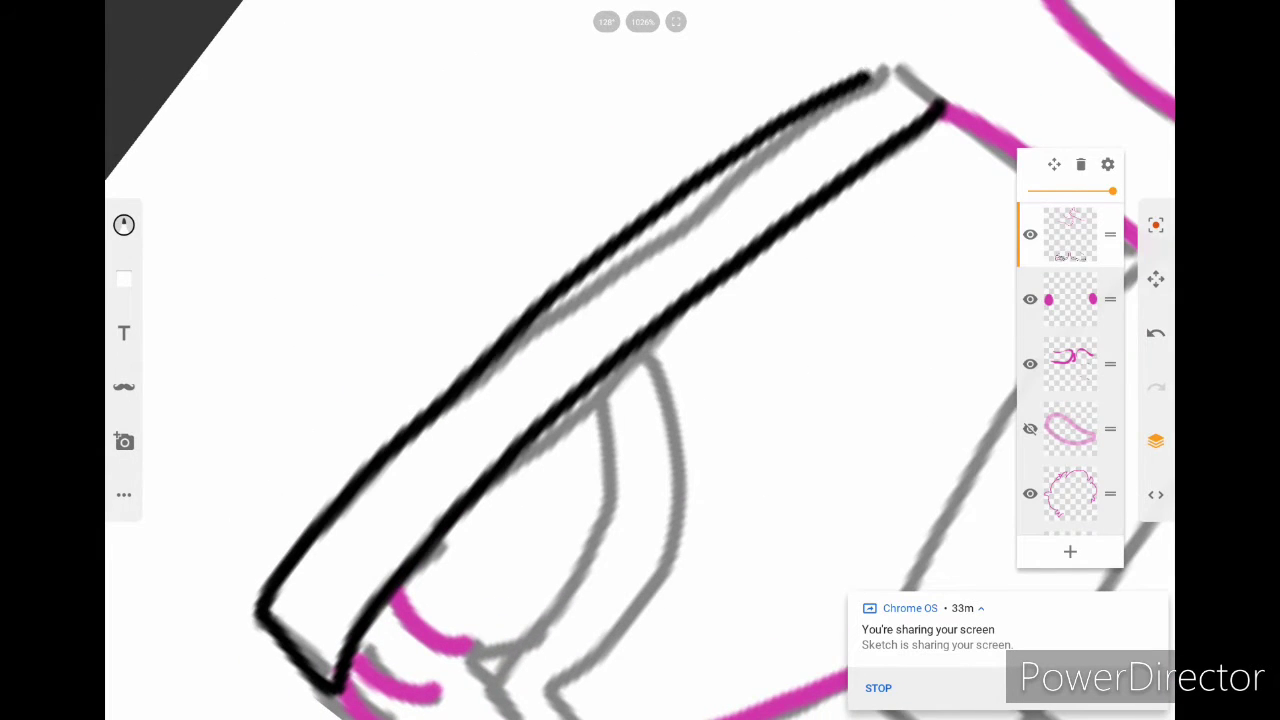
pyautogui.scroll(2, 640, 360)
pyautogui.scroll(1, 640, 360)
pyautogui.moveTo(595, 238)
pyautogui.mouseDown()
pyautogui.moveTo(697, 143)
pyautogui.moveTo(628, 330)
pyautogui.mouseUp()
pyautogui.scroll(-2, 640, 360)
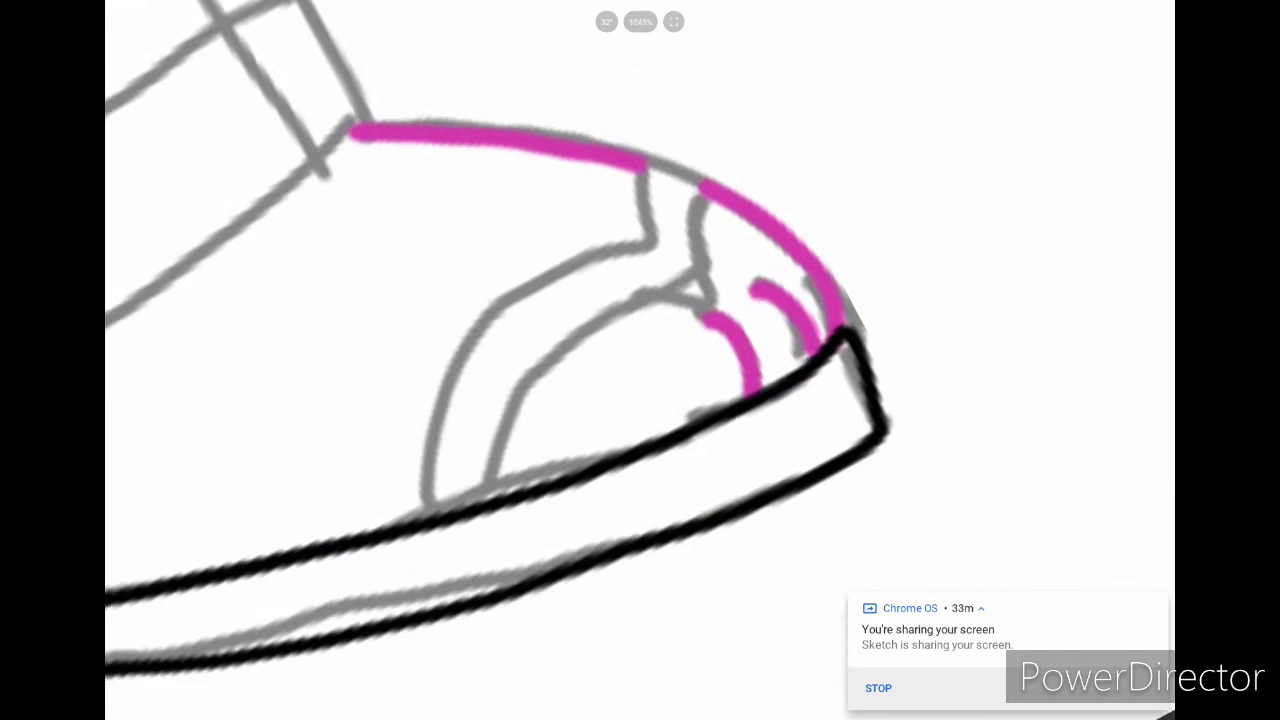
# Step: Trace the inner and outer curves of the right sandal's strap in black, redoing the inner curve
pyautogui.moveTo(486, 518); pyautogui.dragTo(690, 316)
pyautogui.hotkey('ctrl', 'z')
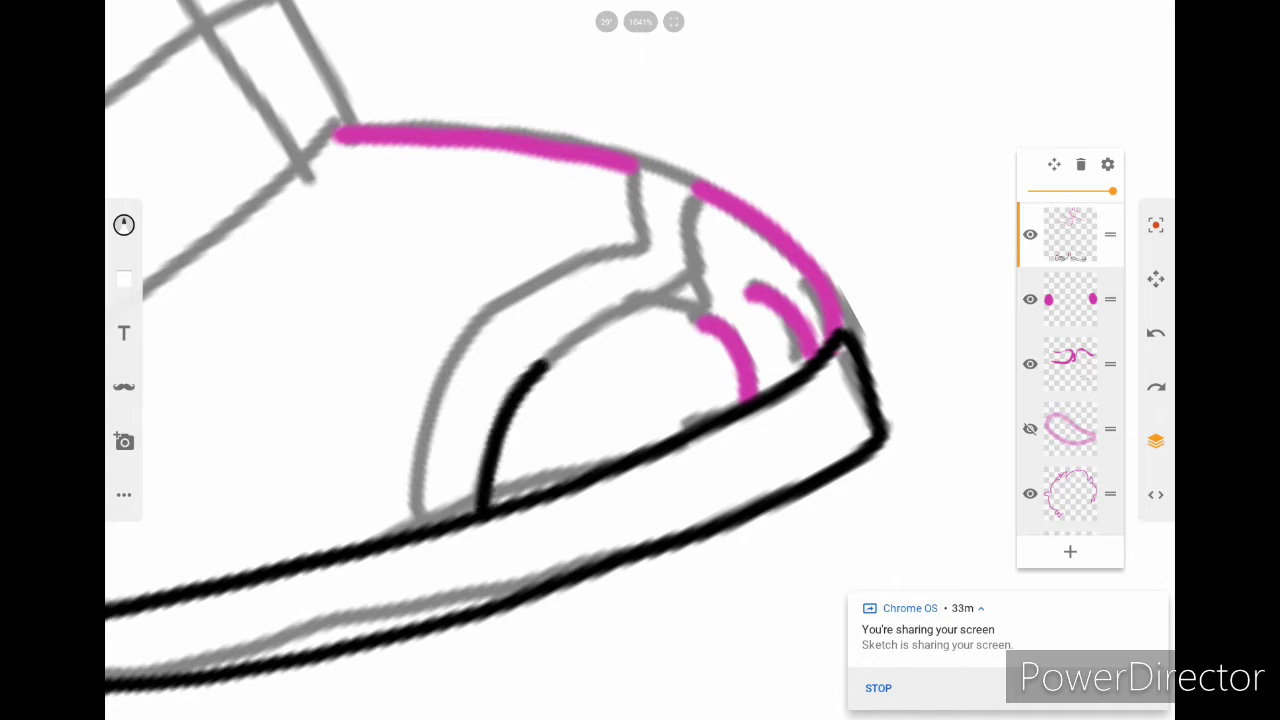
pyautogui.hotkey('ctrl', 'z')
pyautogui.moveTo(488, 520)
pyautogui.mouseDown()
pyautogui.moveTo(484, 500)
pyautogui.moveTo(705, 318)
pyautogui.mouseUp()
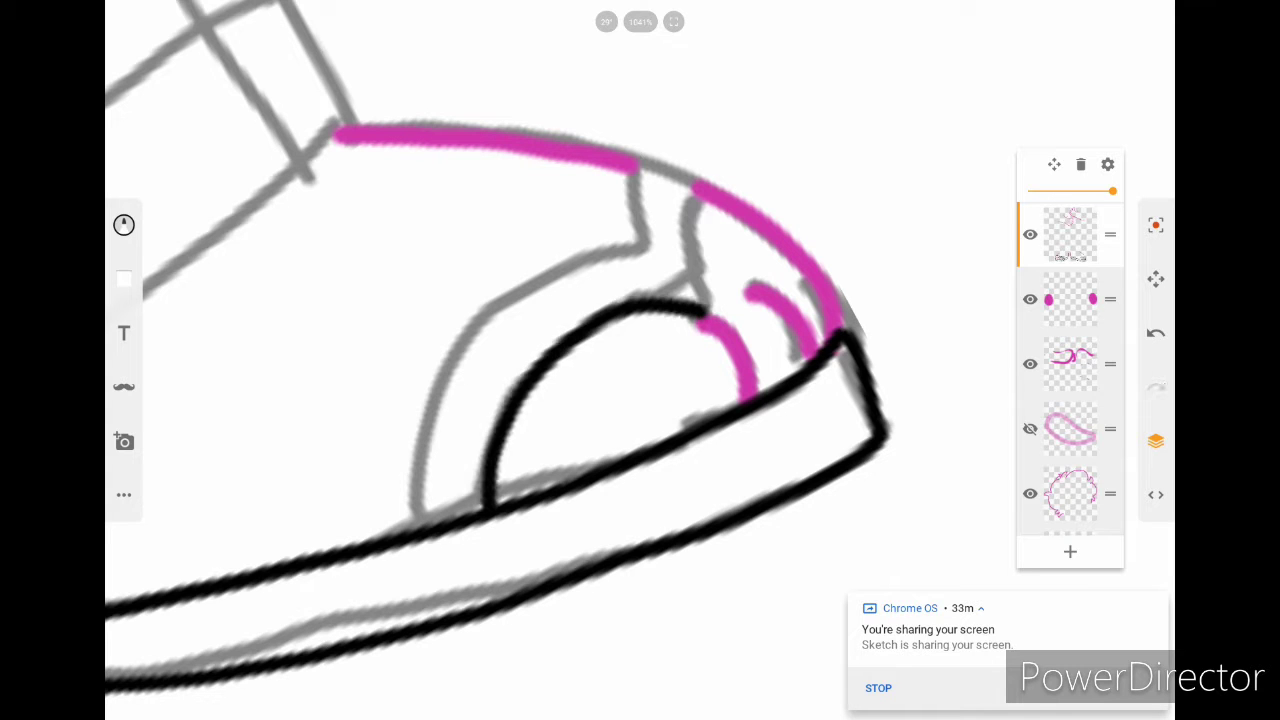
pyautogui.moveTo(406, 532); pyautogui.dragTo(546, 277)
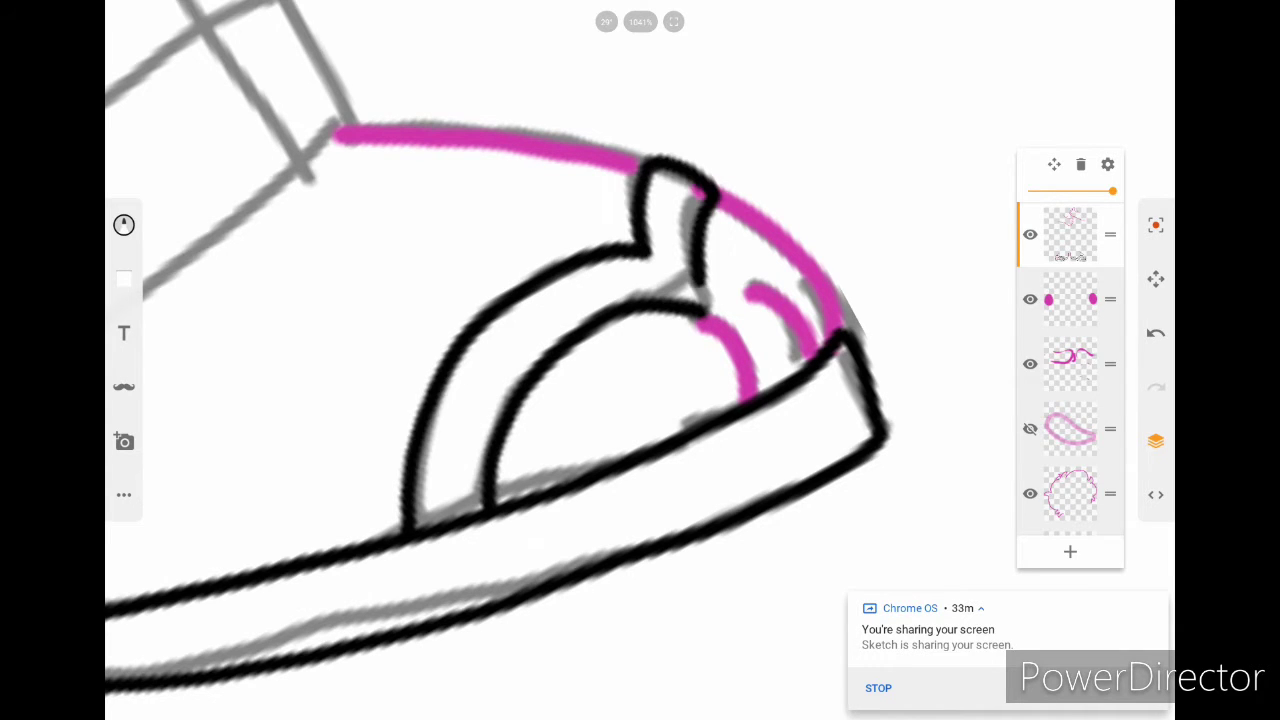
# Step: Erase the toe-end corner of the right sandal's sole and redraw it in black along the faded line
pyautogui.scroll(-5, 640, 360)
pyautogui.scroll(2, 640, 360)
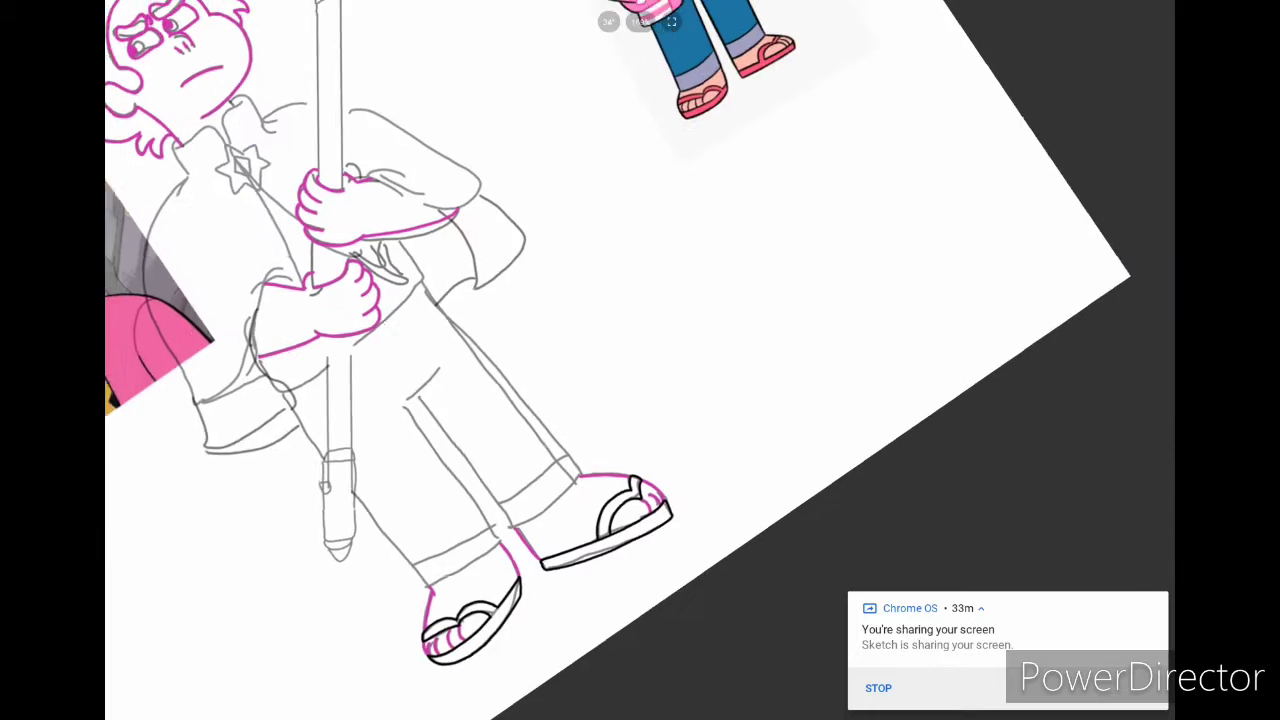
pyautogui.scroll(5, 640, 360)
pyautogui.click(124, 225)
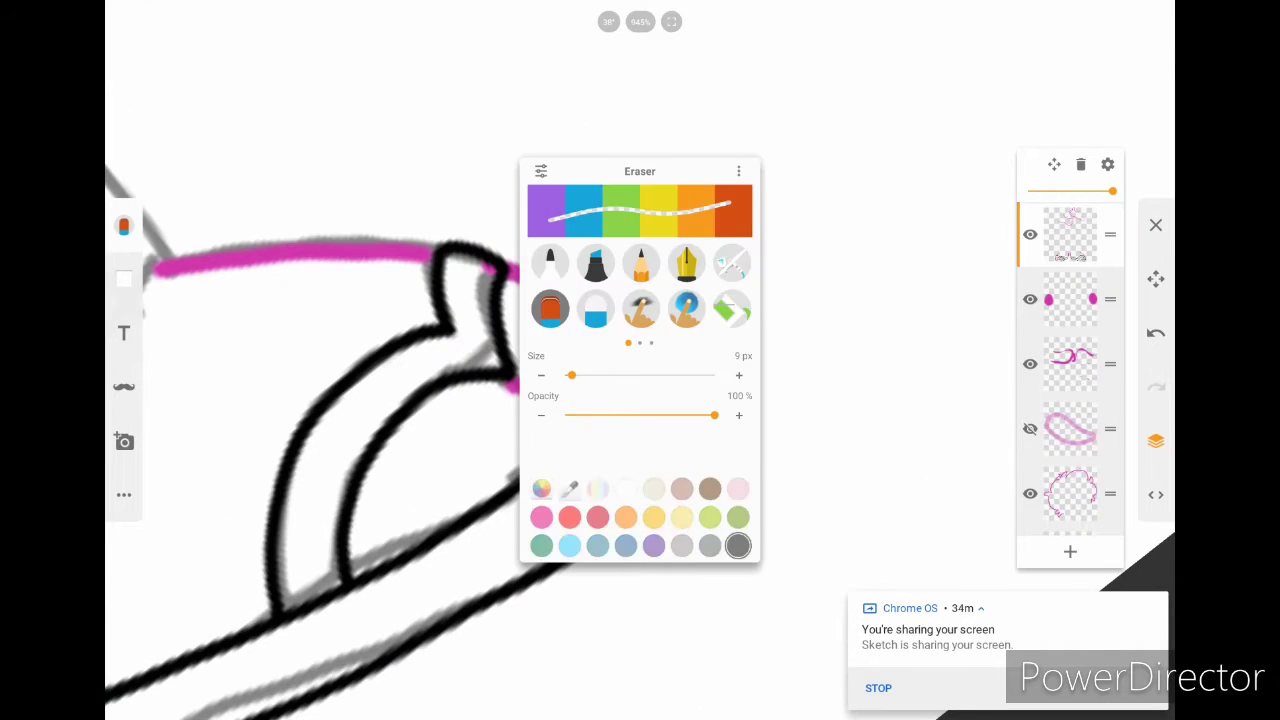
pyautogui.click(704, 490)
pyautogui.click(124, 225)
pyautogui.scroll(5, 669, 506)
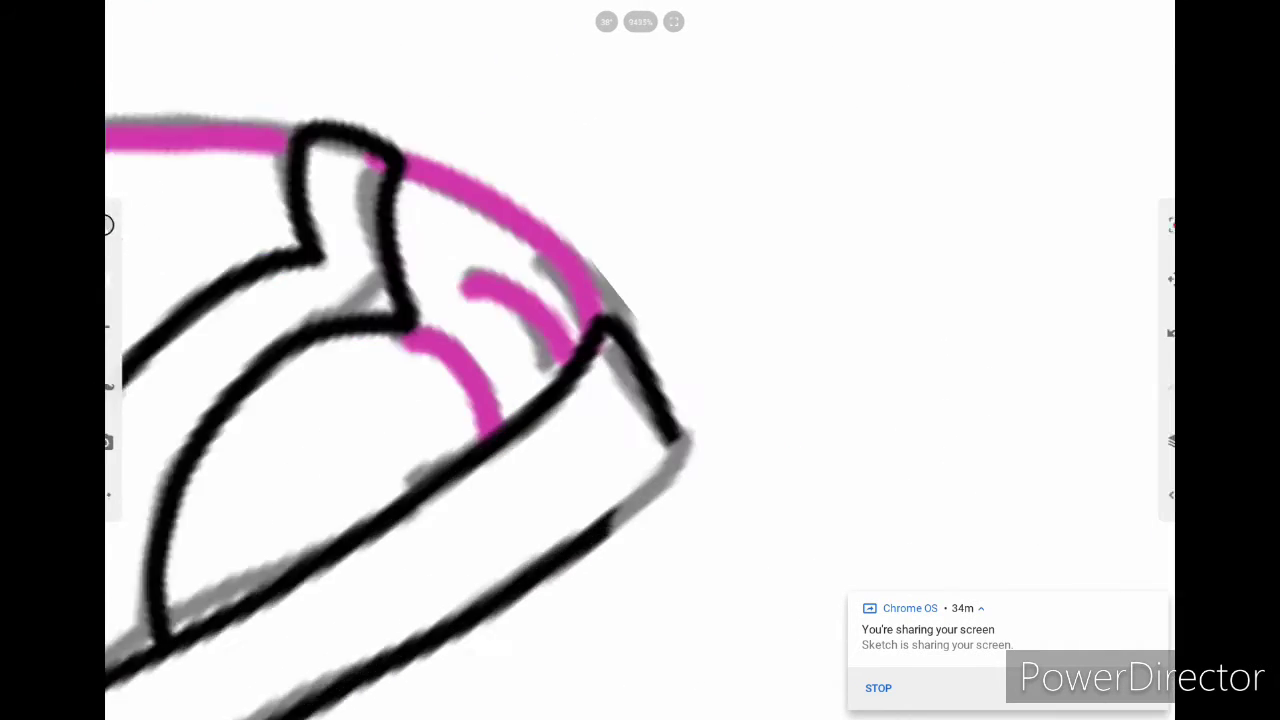
pyautogui.scroll(-8, 640, 360)
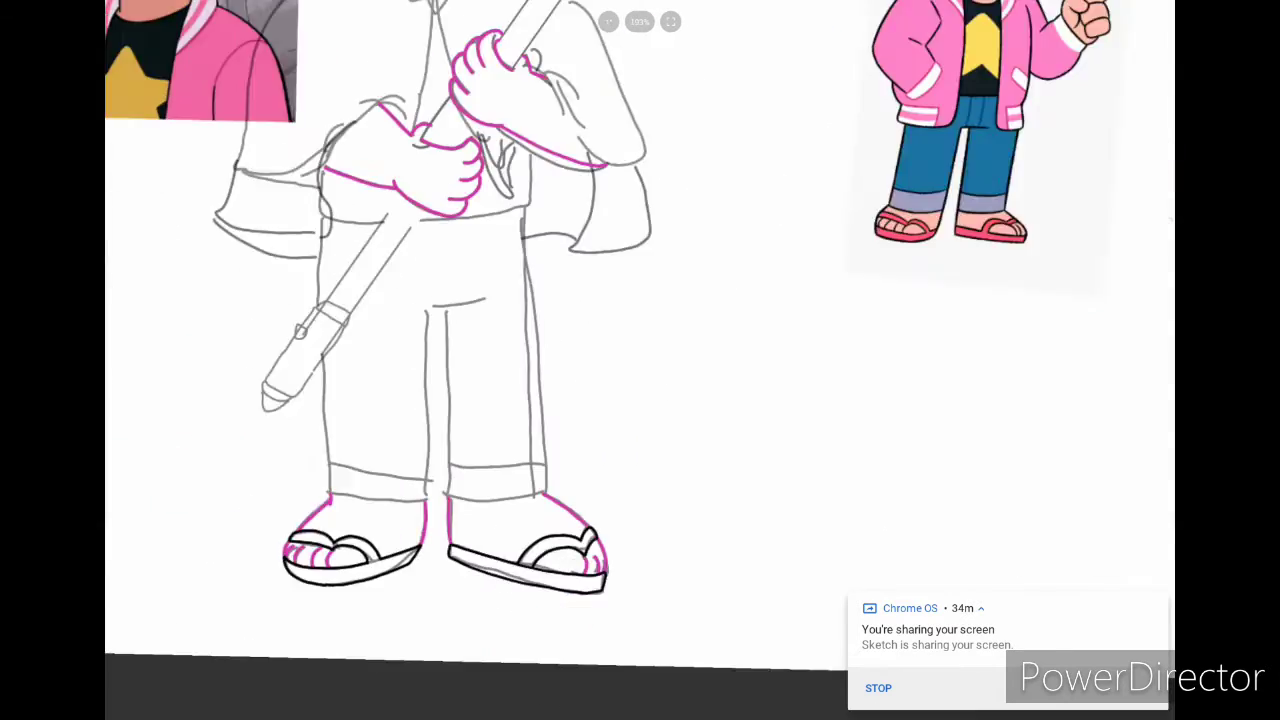
# Step: Trace the right trouser leg's bottom hem and its inner edge up to the crotch in black
pyautogui.scroll(5, 640, 360)
pyautogui.scroll(3, 640, 360)
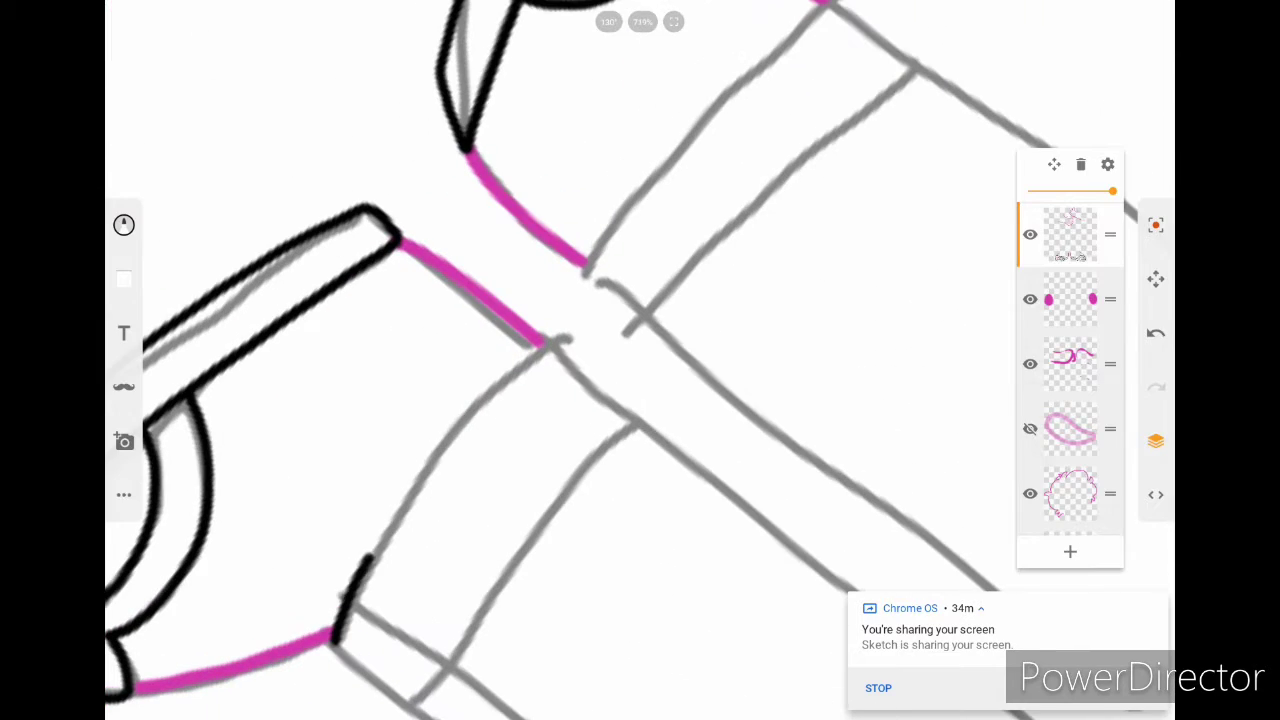
pyautogui.scroll(-6, 640, 360)
pyautogui.scroll(5, 640, 360)
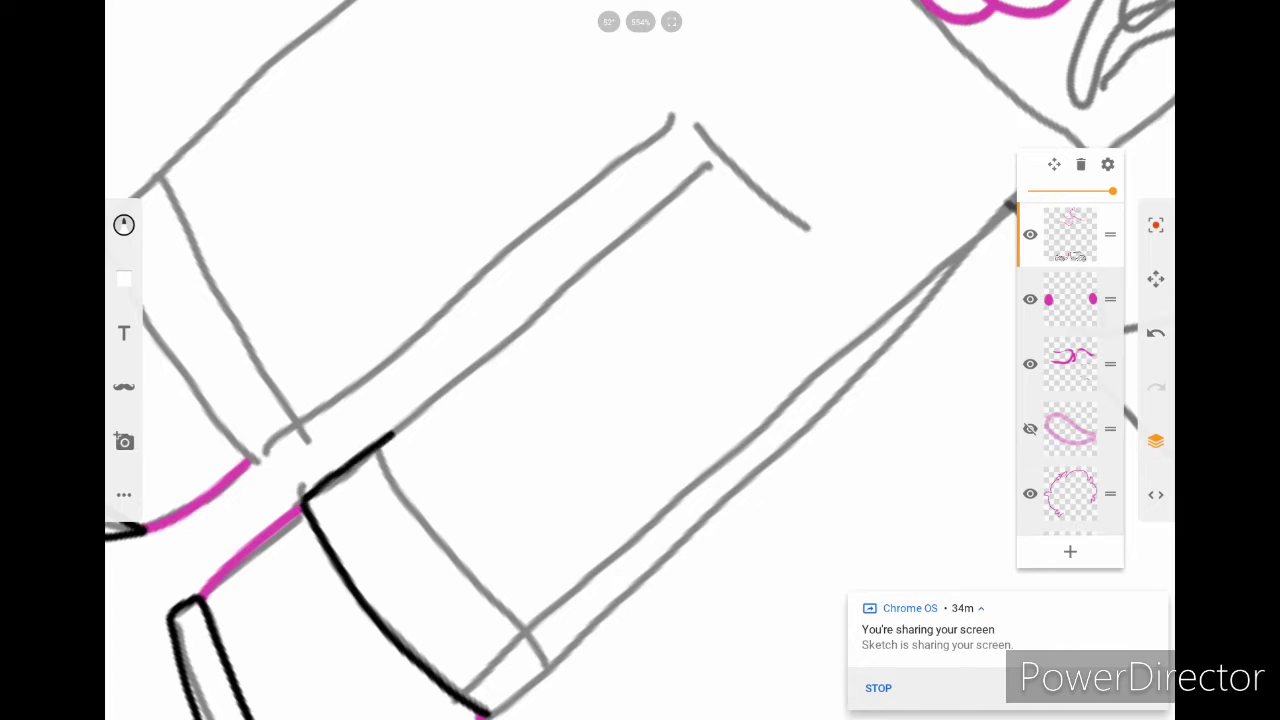
pyautogui.scroll(-6, 640, 360)
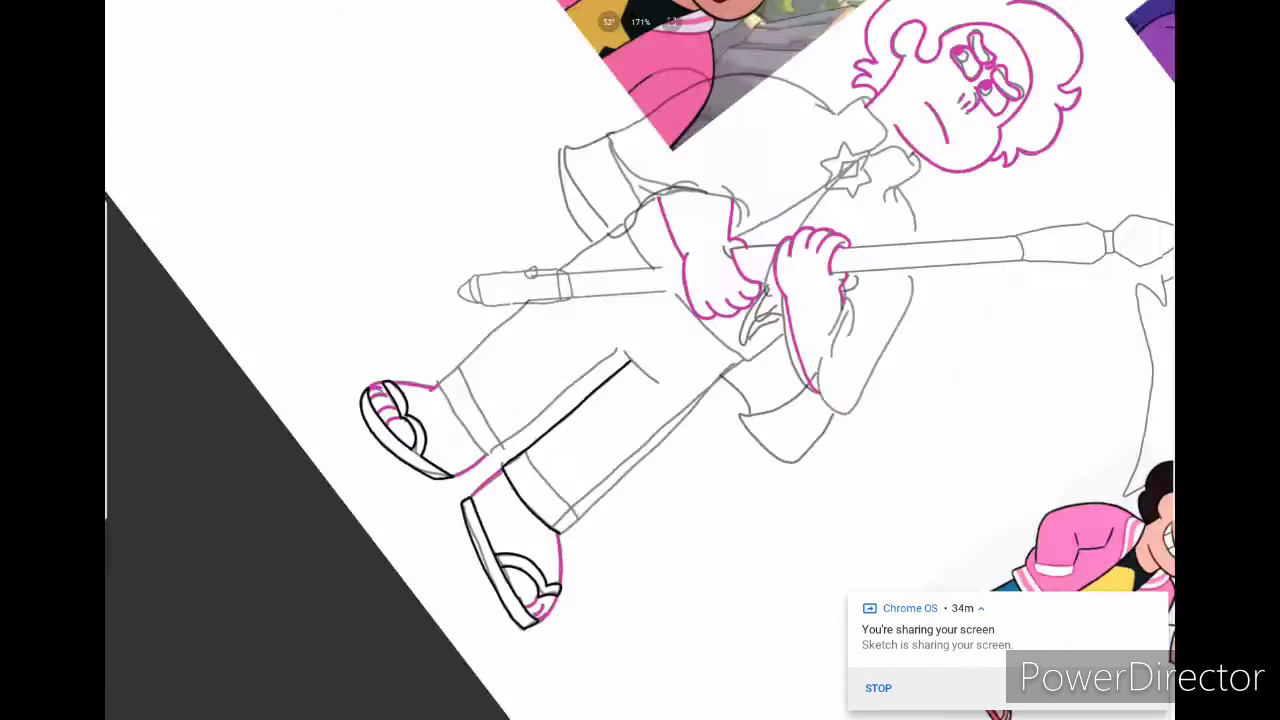
# Step: Trace the right trouser leg's outer edge up to the waist and its upper cuff line in black
pyautogui.scroll(5, 640, 360)
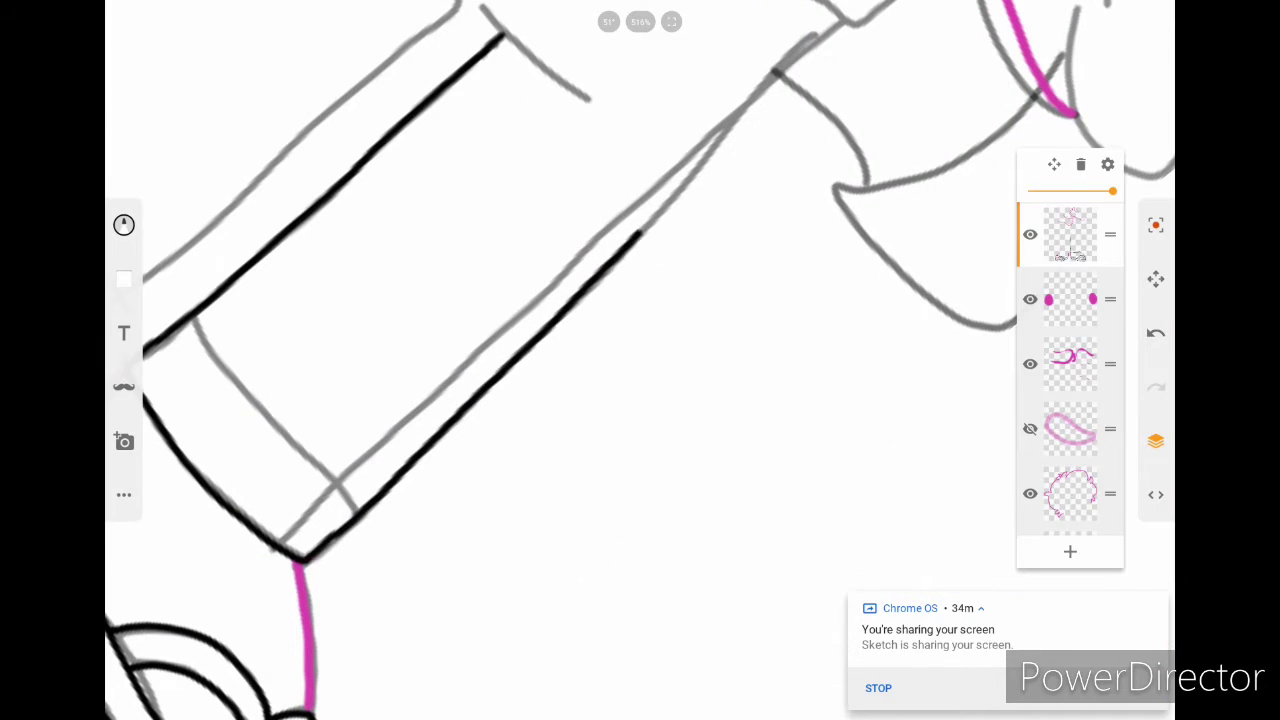
pyautogui.scroll(-5, 640, 360)
pyautogui.scroll(6, 640, 360)
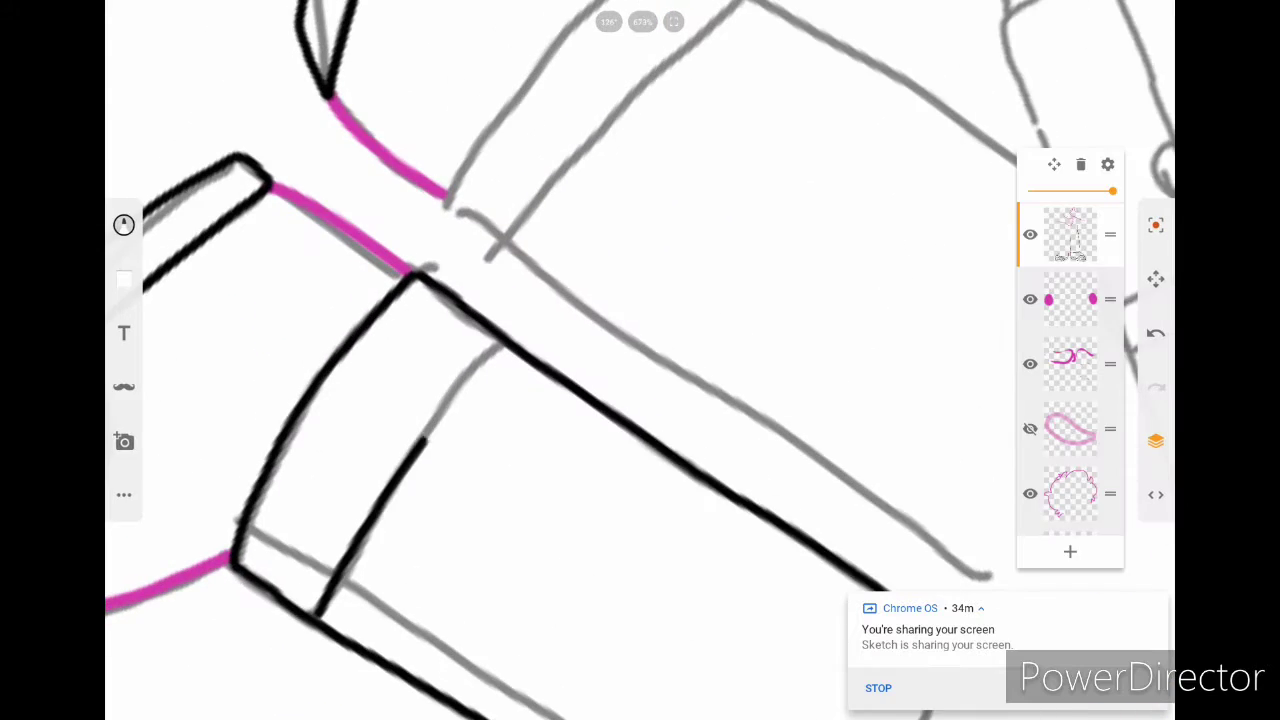
pyautogui.scroll(-5, 640, 360)
# Step: Trace the left trouser leg's bottom hem and its outer edge above and below the scythe handle in black
pyautogui.scroll(5, 640, 360)
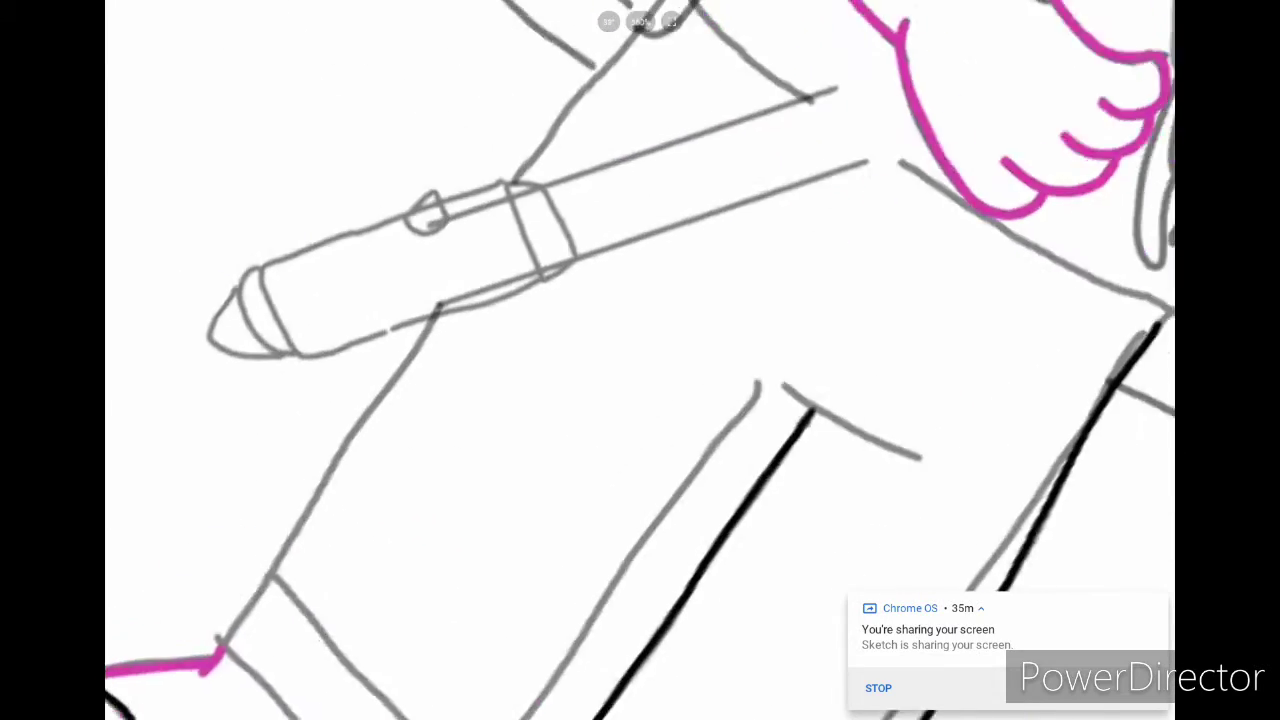
pyautogui.scroll(-1, 640, 360)
pyautogui.scroll(-3, 640, 360)
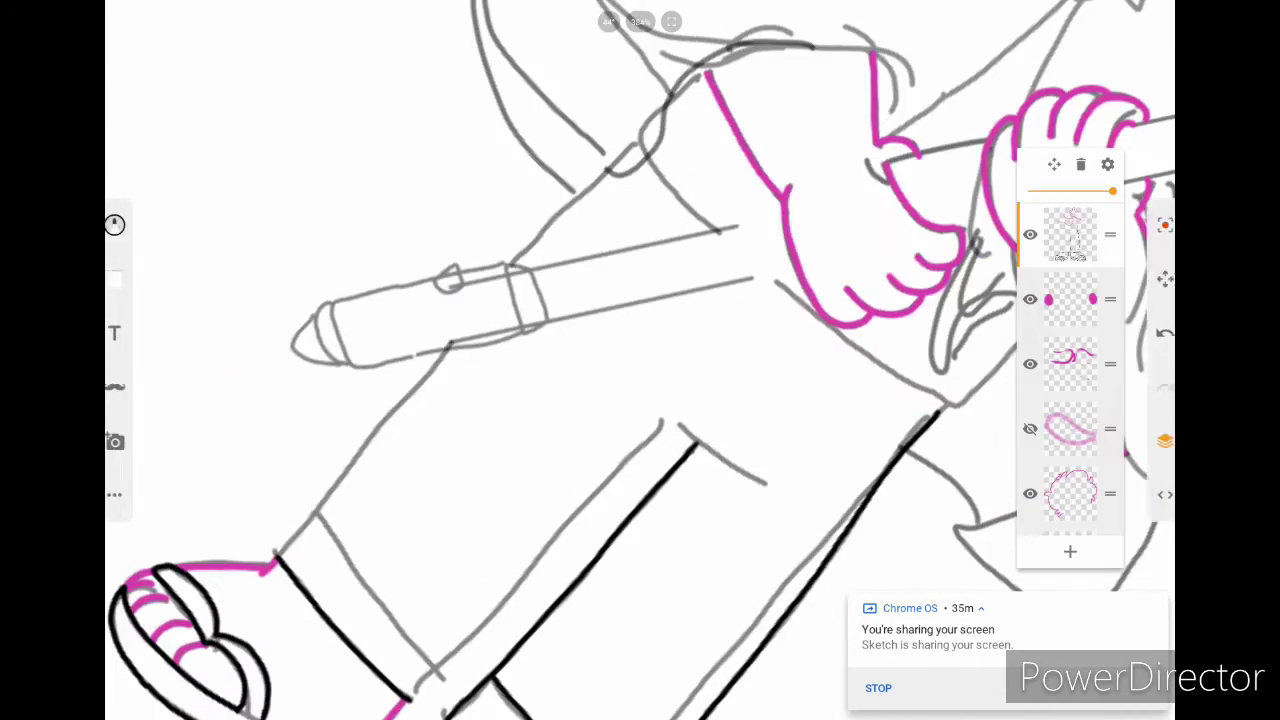
pyautogui.scroll(-5, 640, 360)
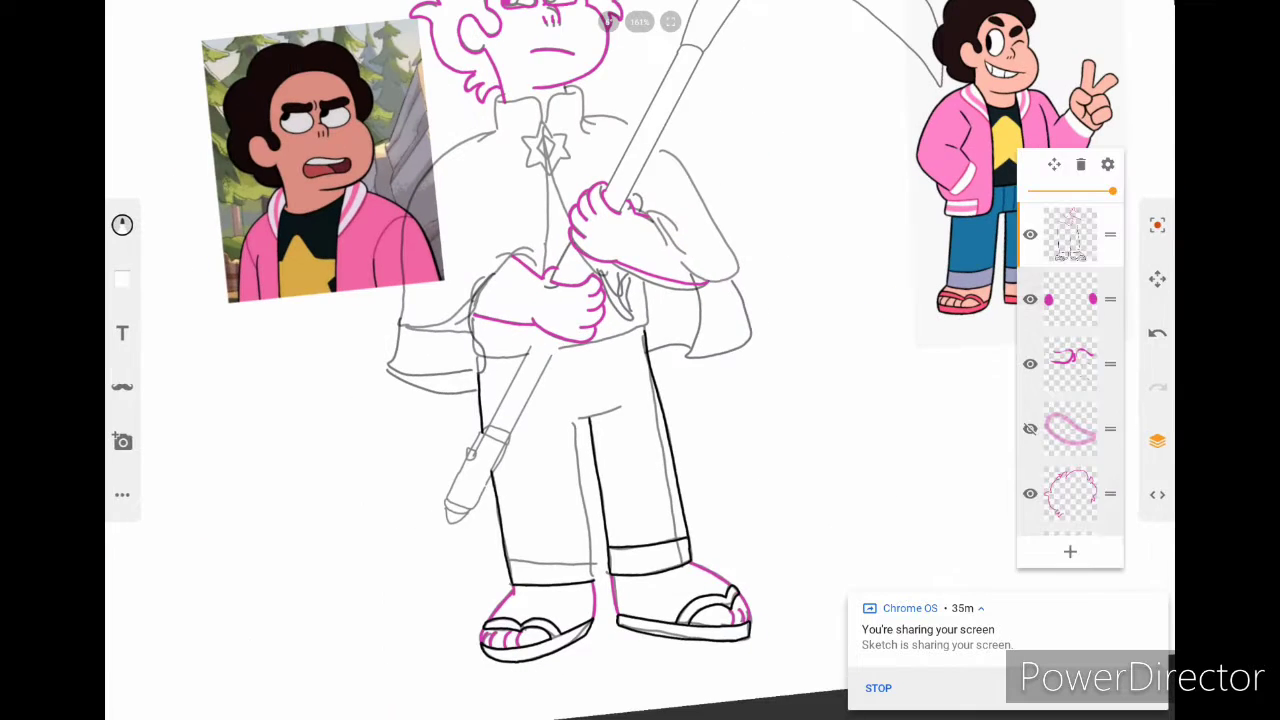
pyautogui.scroll(5, 640, 360)
# Step: Trace the left trouser leg's inner edge in black, redoing the stroke, and add its upper cuff line
pyautogui.hotkey('ctrl', 'z')
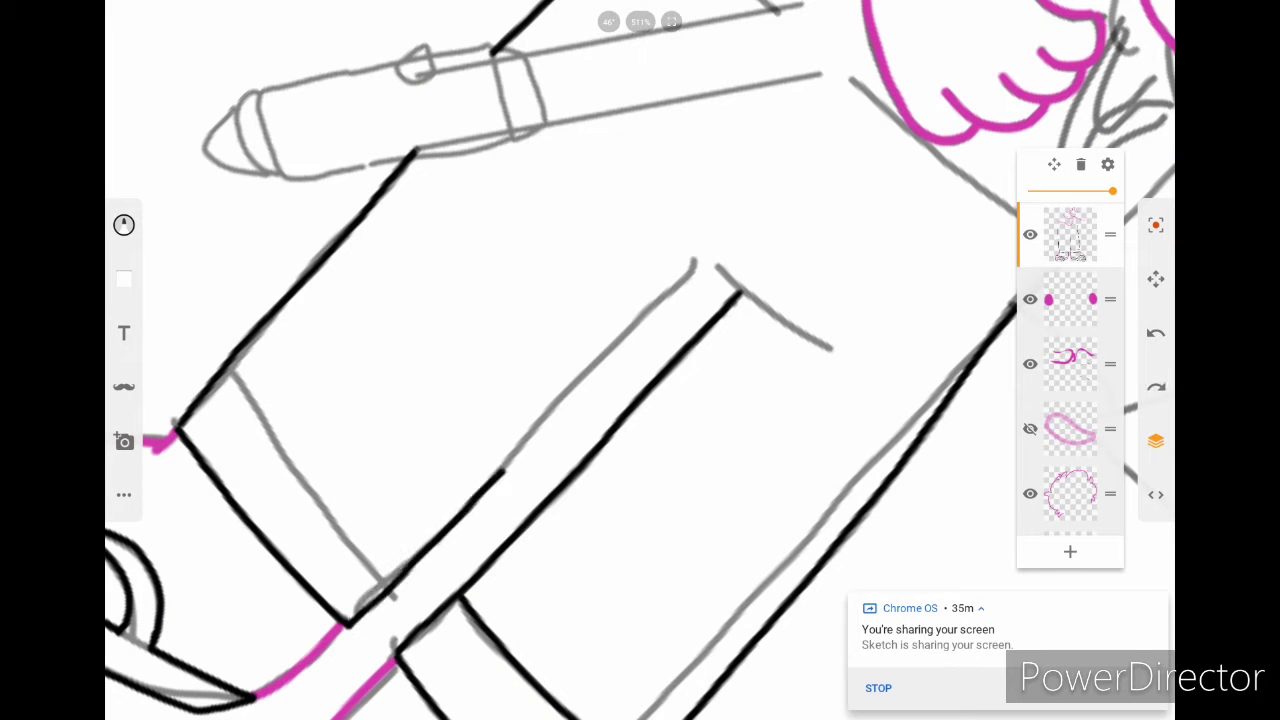
pyautogui.scroll(3, 640, 360)
pyautogui.moveTo(374, 544)
pyautogui.mouseDown()
pyautogui.moveTo(584, 314)
pyautogui.moveTo(597, 281)
pyautogui.mouseUp()
pyautogui.hotkey('ctrl', 'z')
pyautogui.hotkey('ctrl', 'z')
pyautogui.moveTo(375, 552); pyautogui.dragTo(600, 268)
pyautogui.scroll(-10, 640, 360)
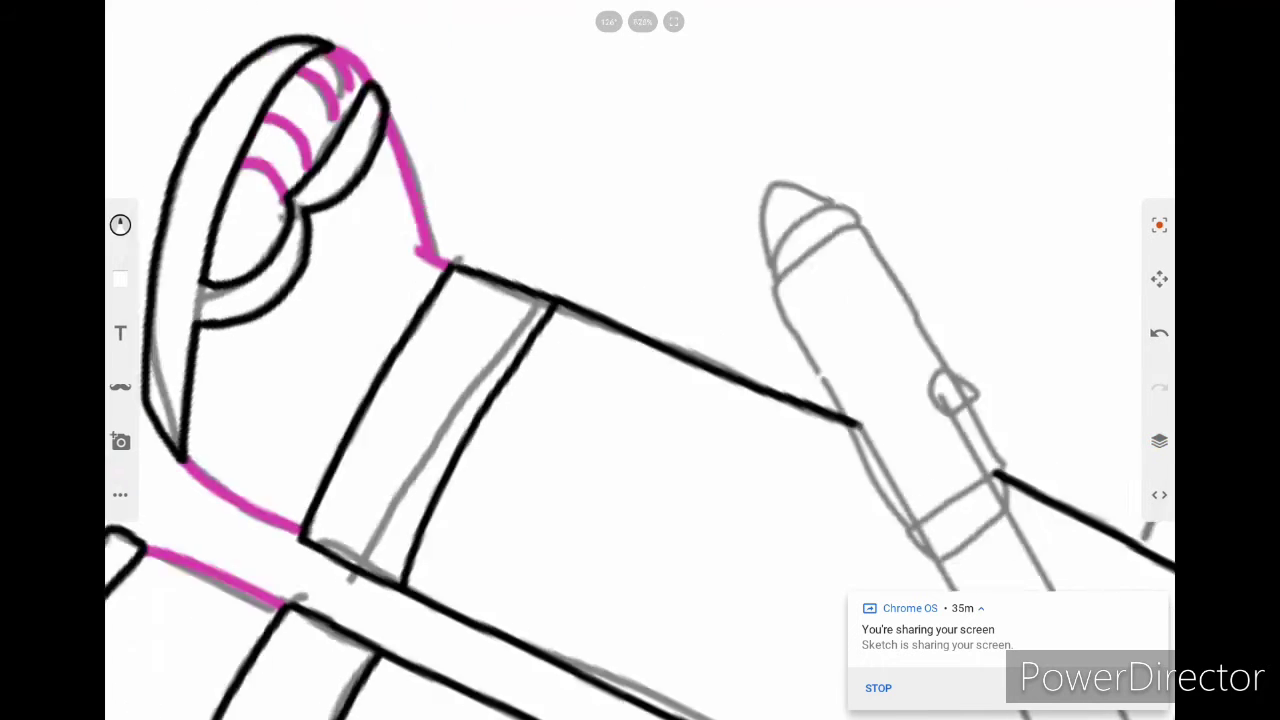
# Step: Join the inner edges of both trouser legs at the crotch with a short black line along the crease
pyautogui.scroll(3, 640, 360)
pyautogui.scroll(5, 640, 360)
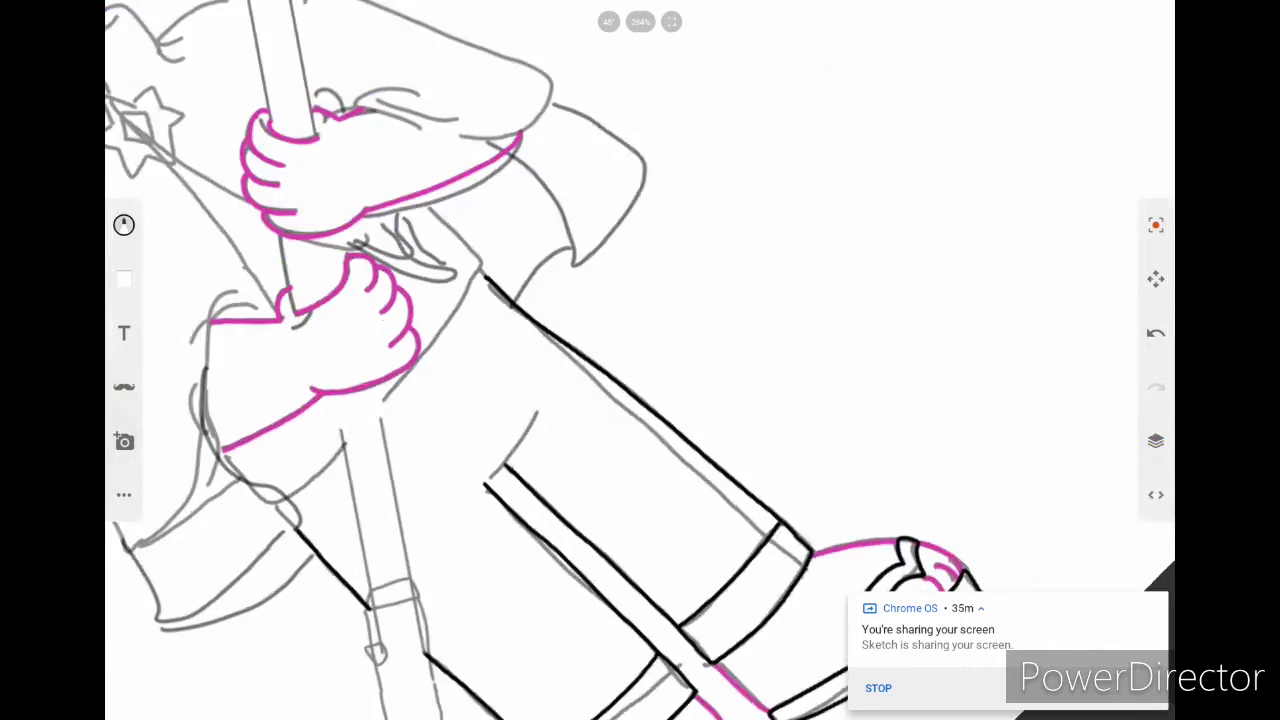
pyautogui.scroll(-8, 640, 360)
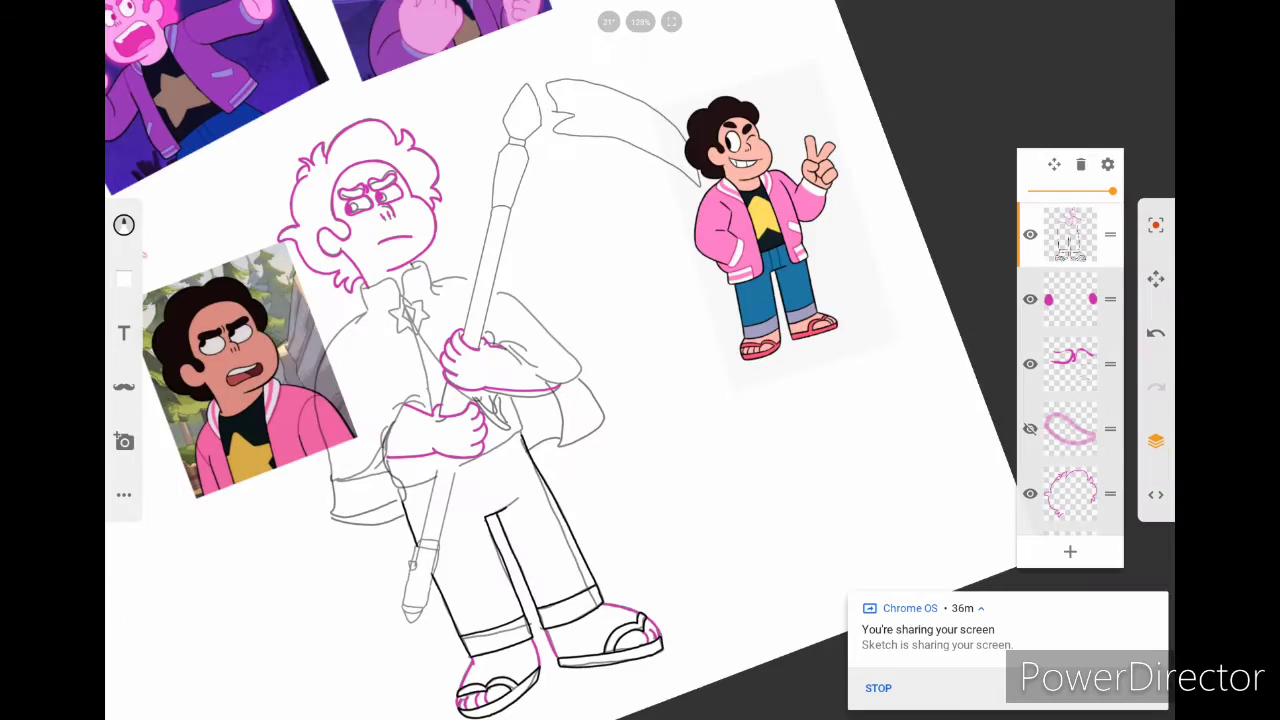
pyautogui.scroll(5, 480, 380)
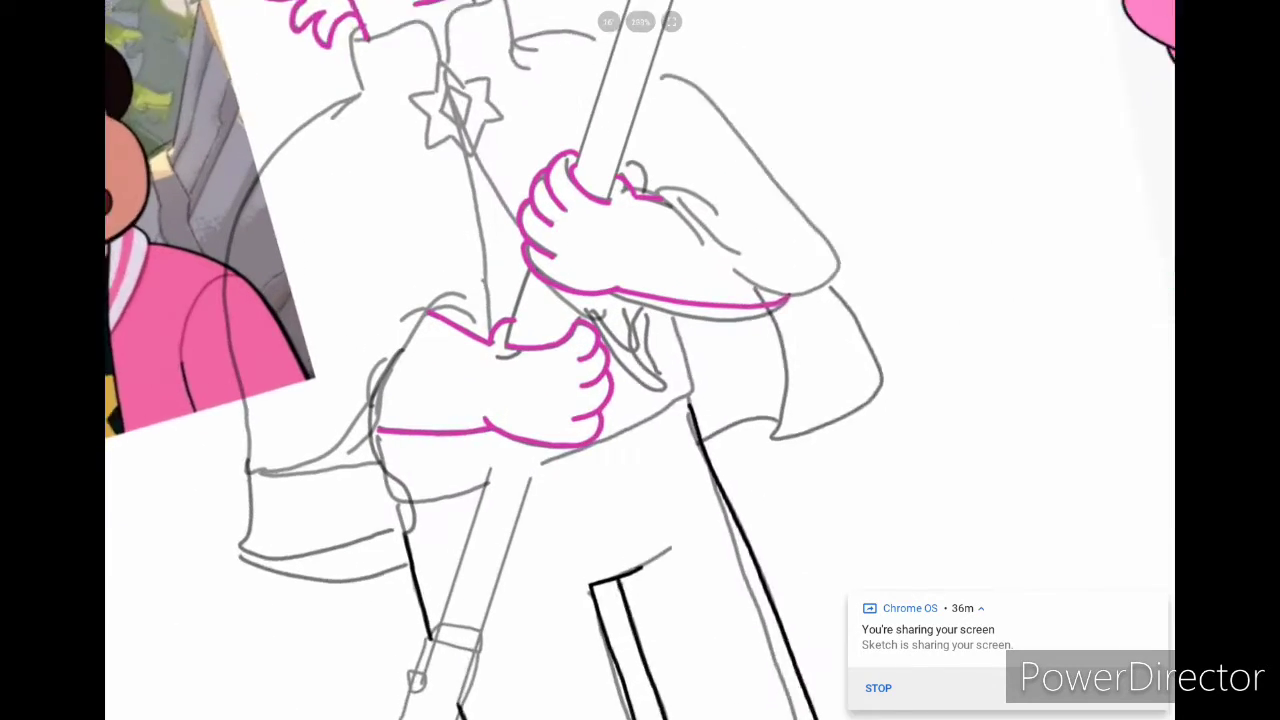
pyautogui.scroll(2, 640, 360)
pyautogui.scroll(-8, 640, 360)
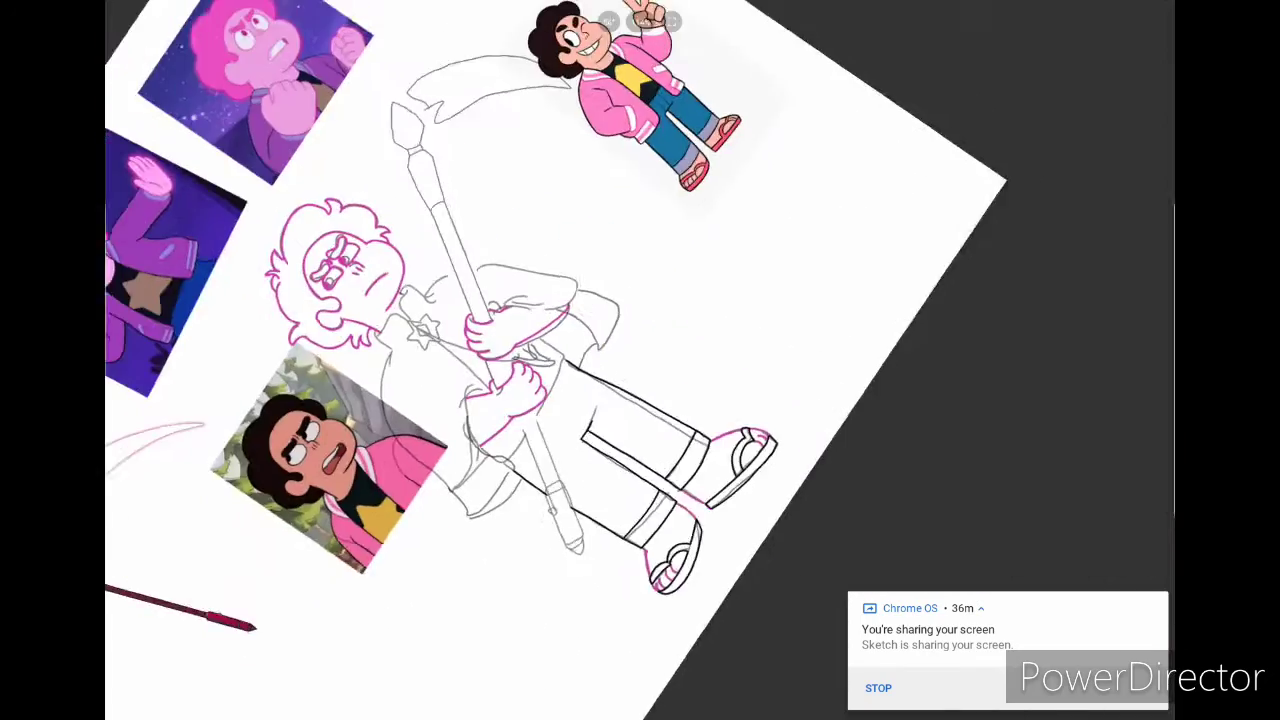
# Step: Trace the cape's curved edge around the left forearm in black, including the folds at its upper end and side
pyautogui.scroll(8, 640, 360)
pyautogui.moveTo(505, 158)
pyautogui.mouseDown()
pyautogui.moveTo(338, 345)
pyautogui.moveTo(475, 607)
pyautogui.mouseUp()
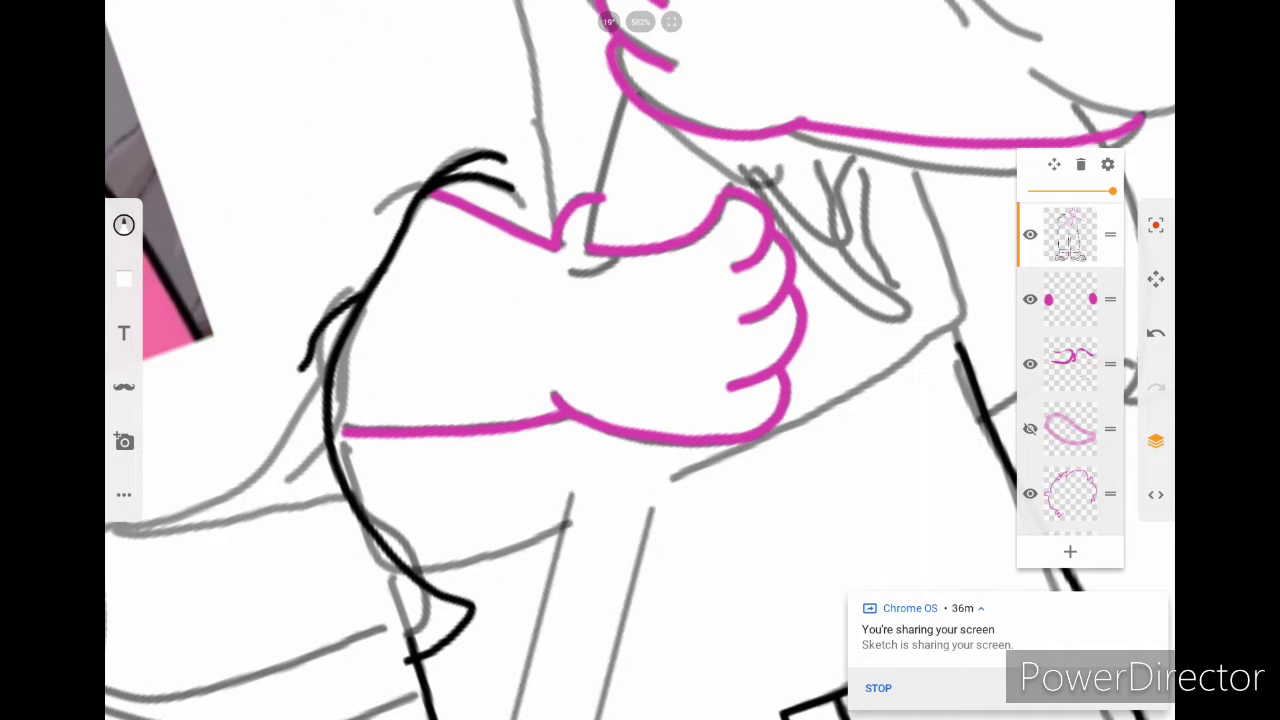
pyautogui.scroll(-6, 640, 360)
# Step: Trace the lower outer edge and bottom hem of the cape's left side in black
pyautogui.scroll(6, 640, 360)
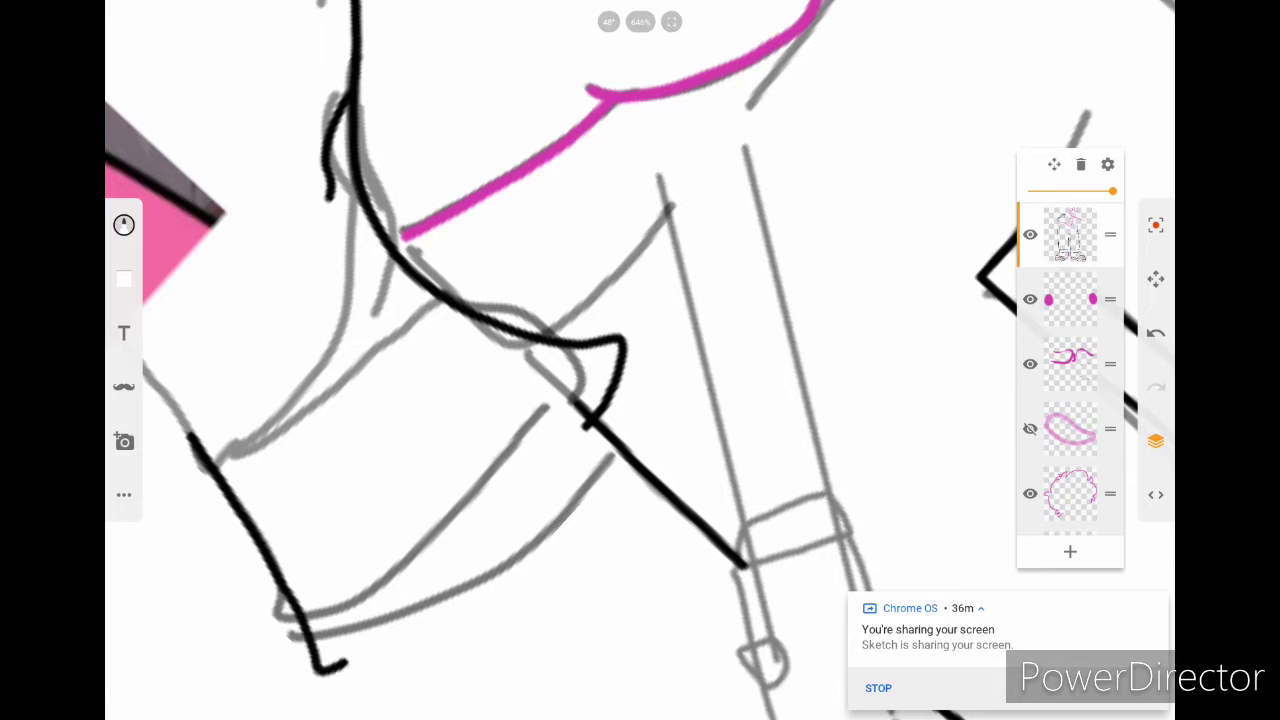
pyautogui.scroll(-1, 640, 360)
pyautogui.scroll(3, 640, 360)
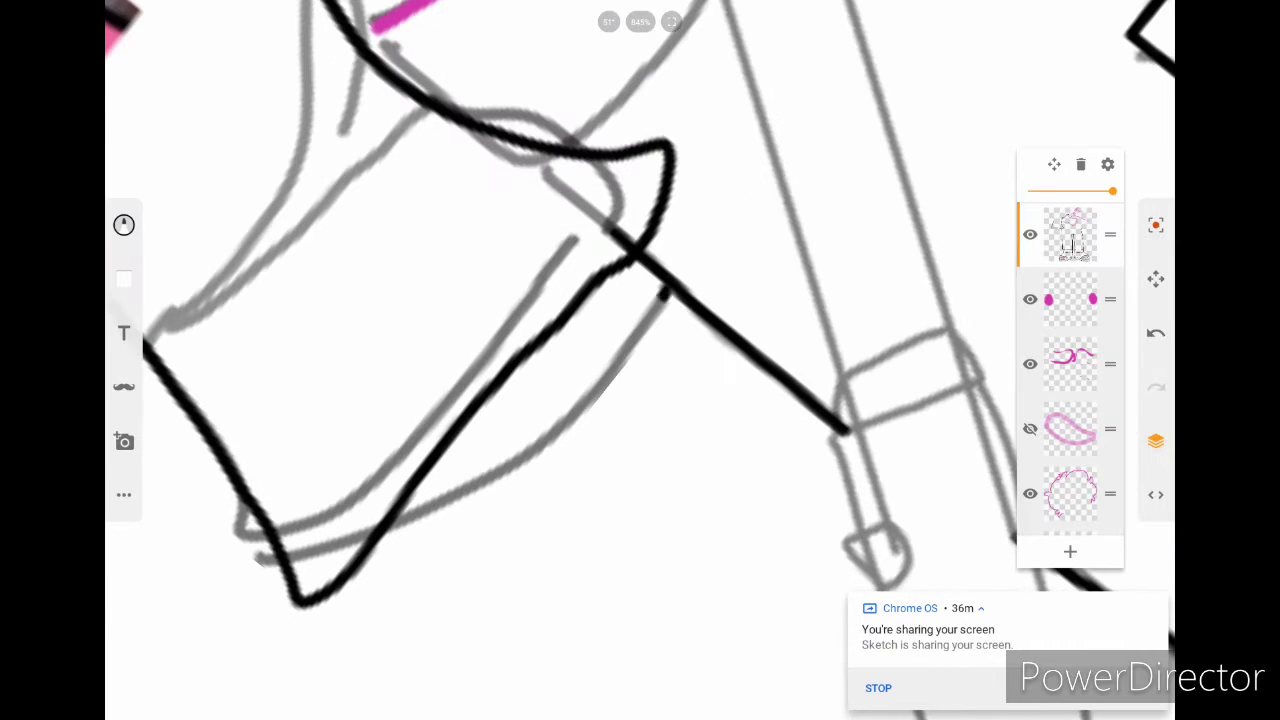
pyautogui.scroll(-3, 640, 360)
pyautogui.scroll(2, 640, 360)
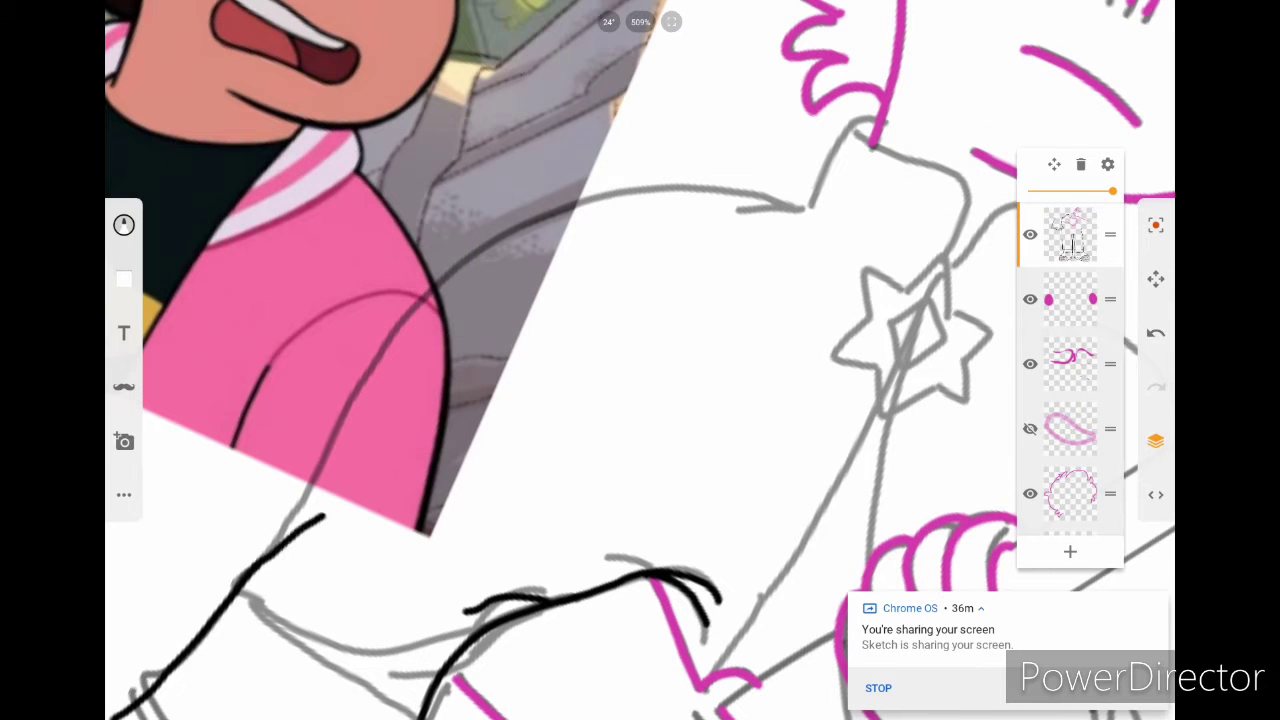
# Step: Trace the cape's left shoulder outline in black from the lower edge up to the collar
pyautogui.moveTo(420, 290); pyautogui.dragTo(524, 224)
pyautogui.scroll(3, 640, 360)
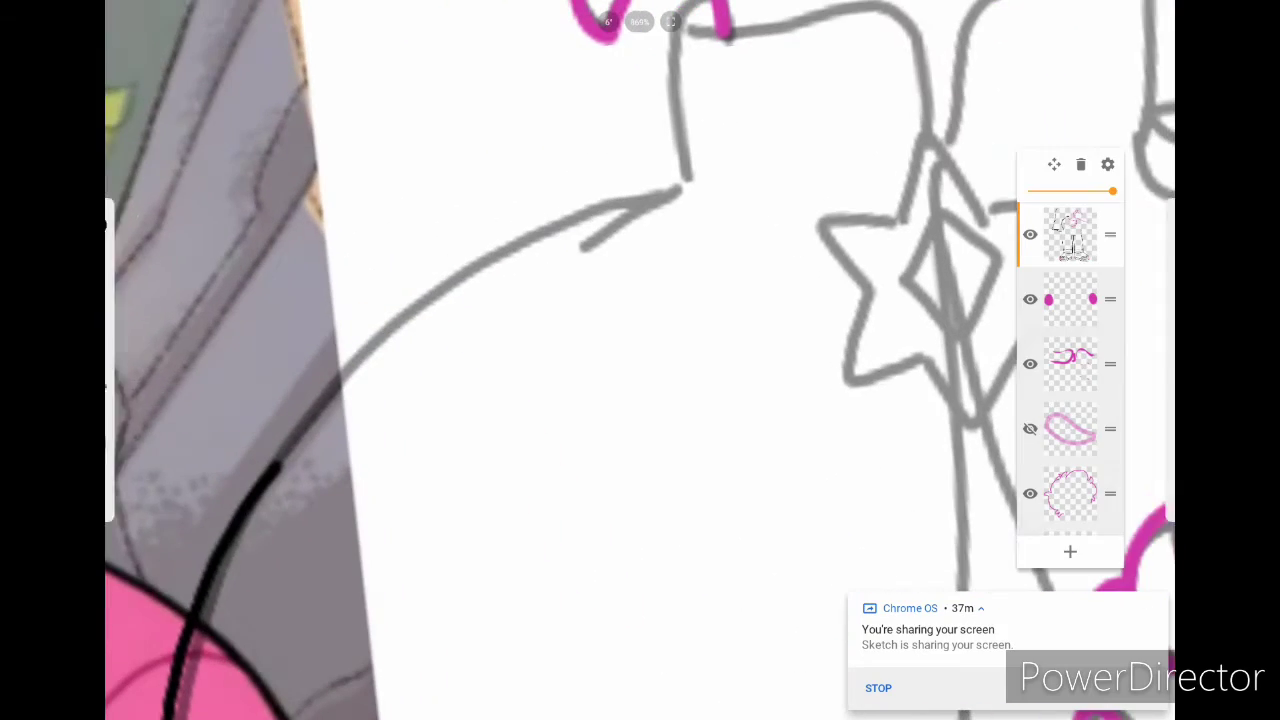
pyautogui.moveTo(270, 470)
pyautogui.mouseDown()
pyautogui.moveTo(543, 233)
pyautogui.moveTo(650, 188)
pyautogui.mouseUp()
pyautogui.scroll(-5, 640, 360)
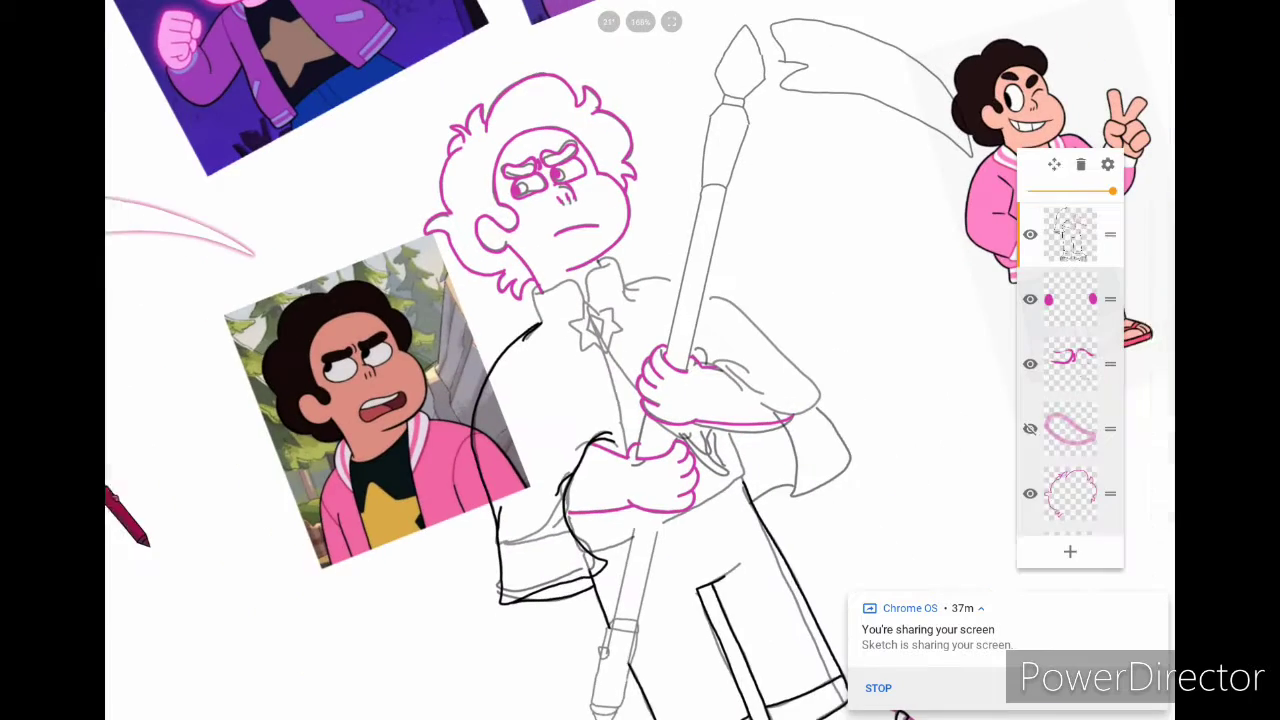
# Step: Trace both edges of the cape's front opening in black from the star brooch down to the hands
pyautogui.scroll(5, 660, 400)
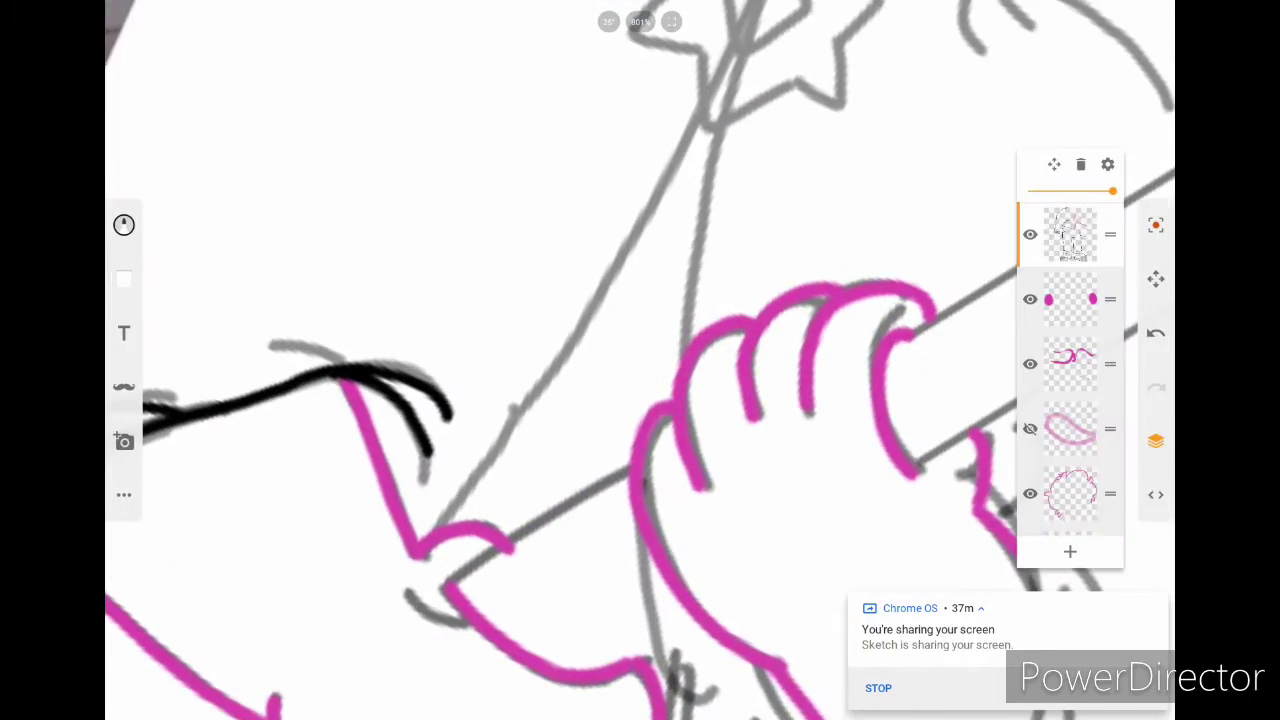
pyautogui.moveTo(430, 525); pyautogui.dragTo(705, 128)
pyautogui.scroll(2, 640, 360)
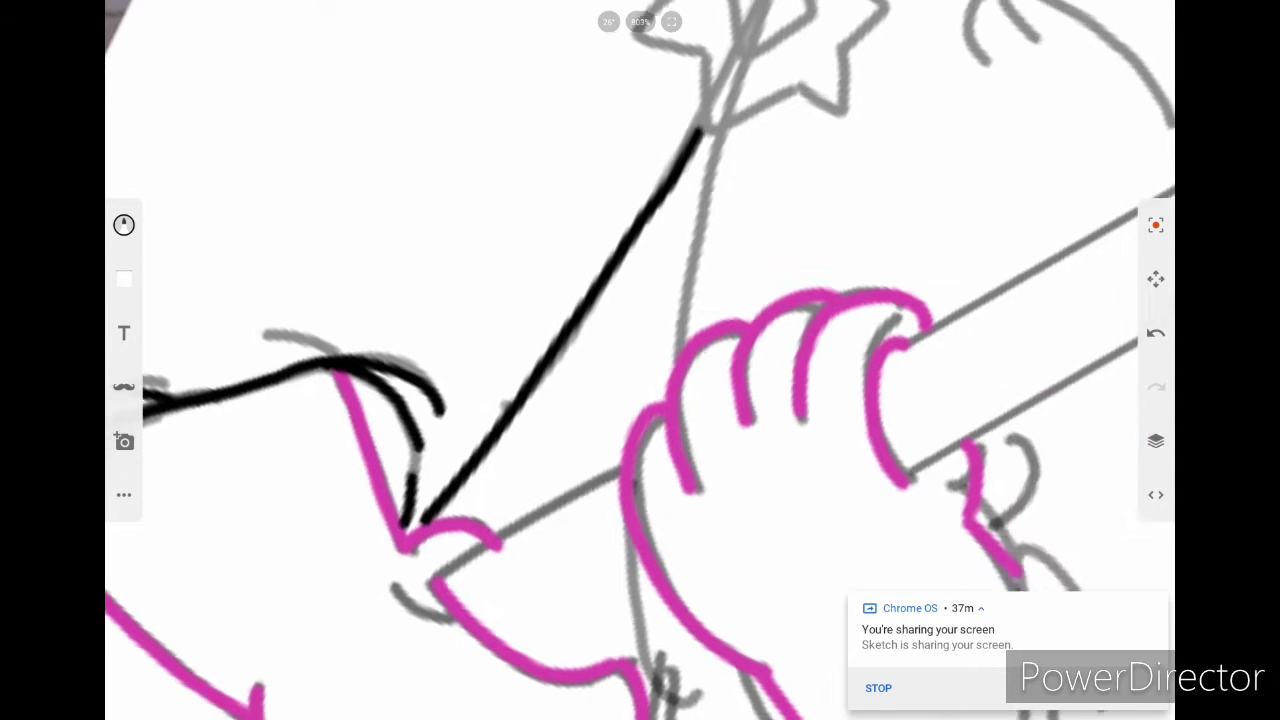
pyautogui.moveTo(585, 437); pyautogui.dragTo(770, 240)
pyautogui.scroll(-5, 640, 360)
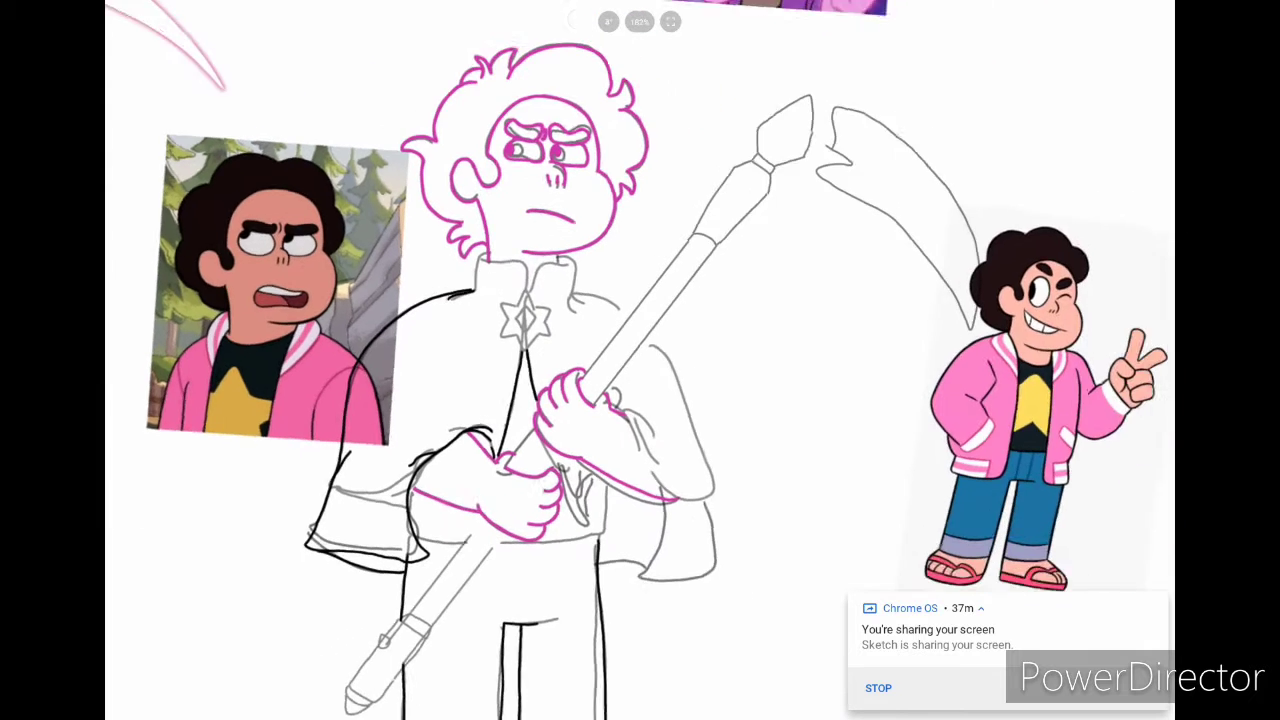
# Step: Trace the folds above the right forearm and the inner edge of the cape's right side in black
pyautogui.scroll(4, 640, 360)
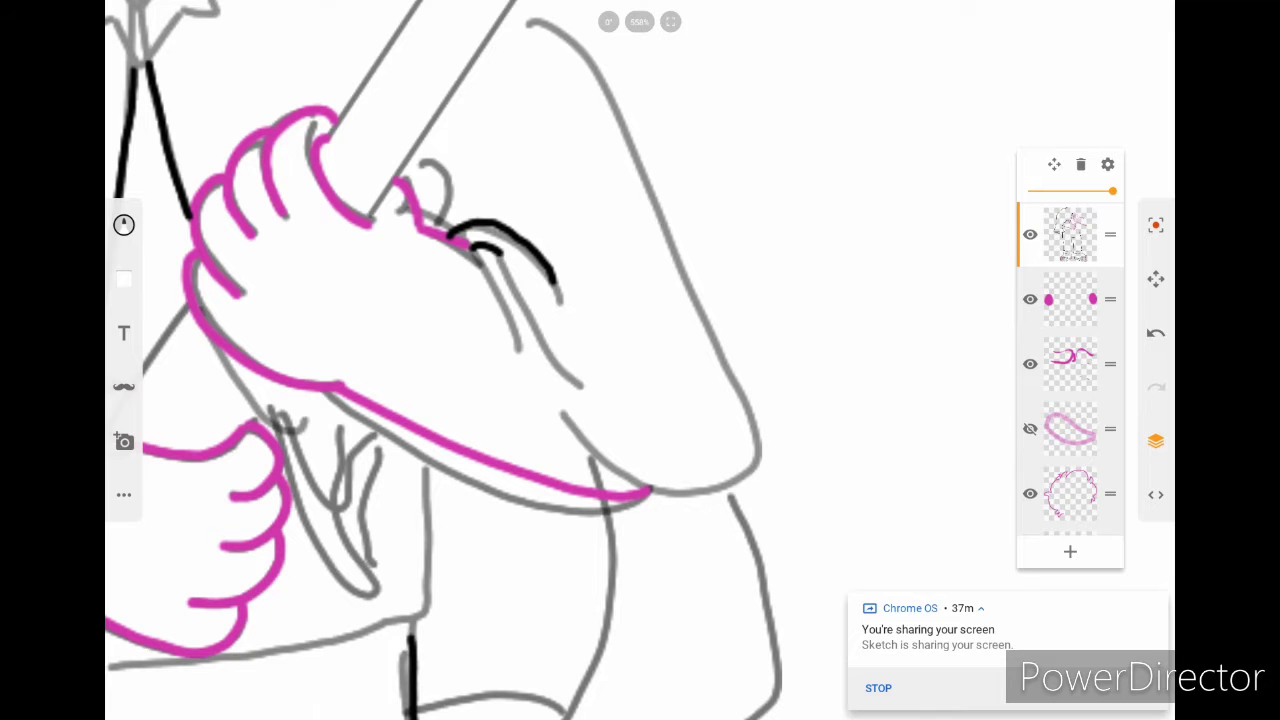
pyautogui.scroll(-4, 640, 360)
pyautogui.scroll(5, 640, 360)
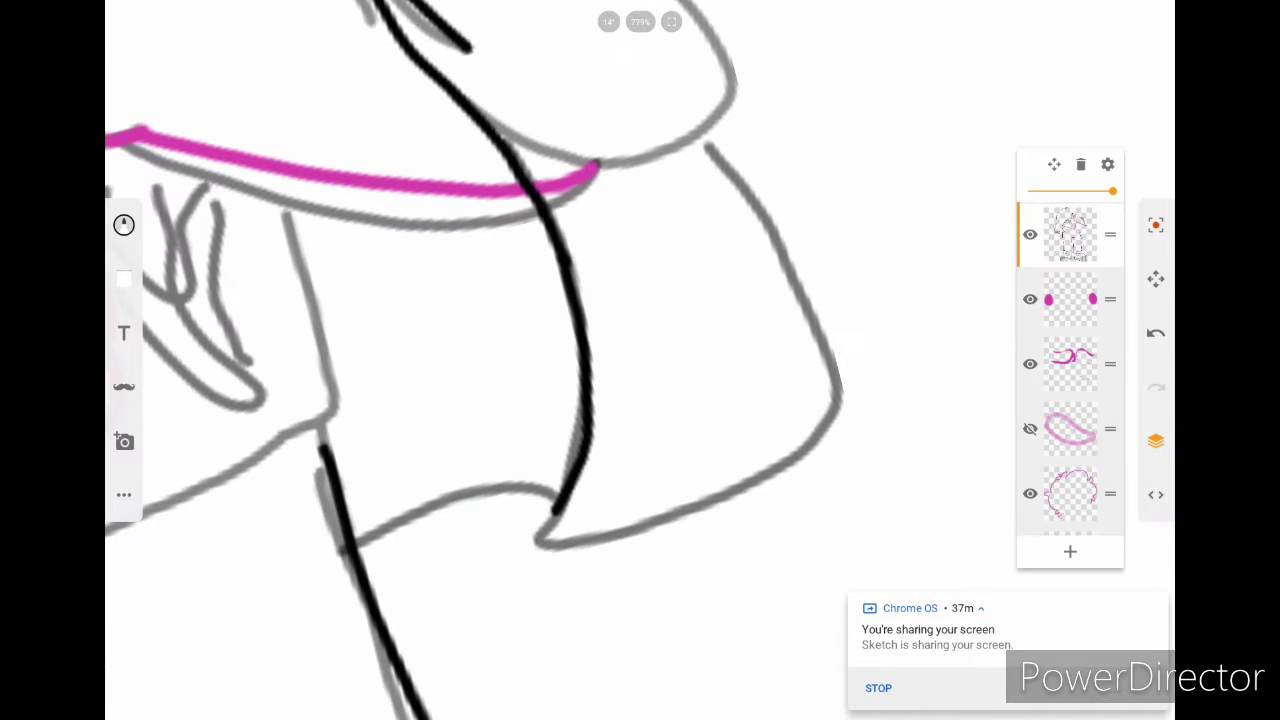
# Step: Trace the outer edge and hem of the cape's lower right panel and the right shoulder outline in black
pyautogui.moveTo(705, 145); pyautogui.dragTo(780, 250)
pyautogui.scroll(-4, 640, 360)
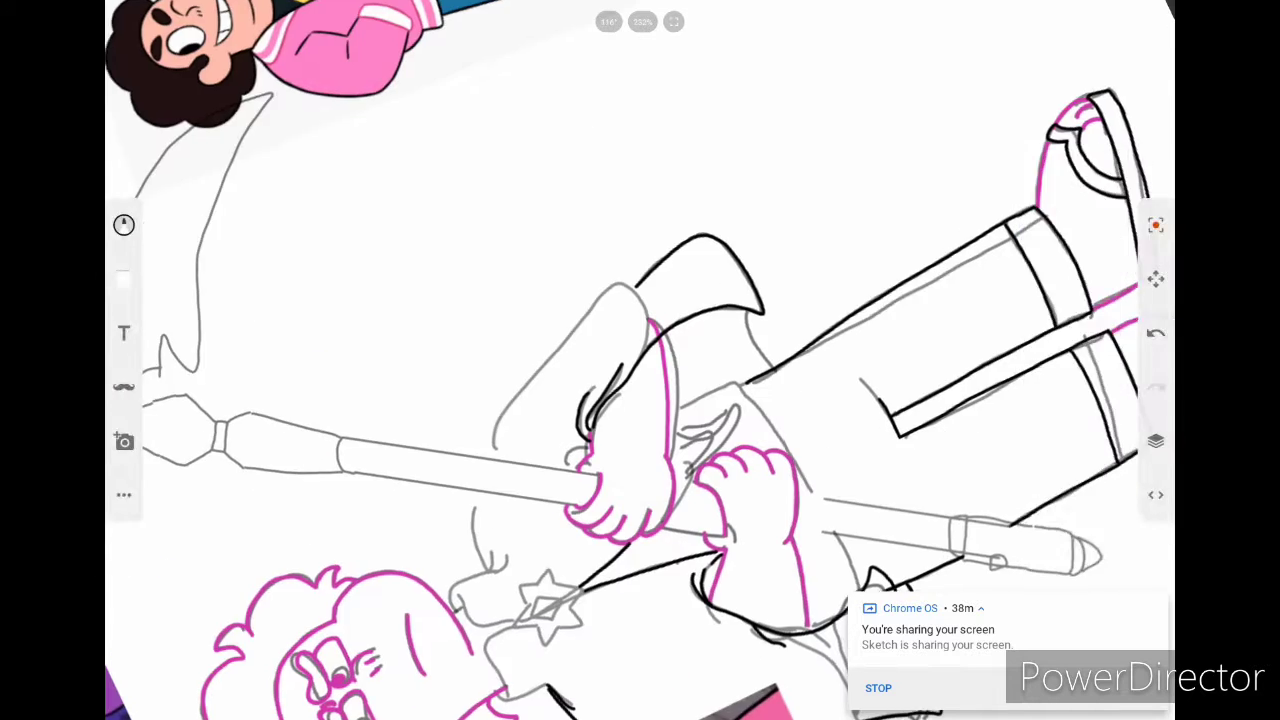
pyautogui.scroll(4, 640, 360)
pyautogui.moveTo(298, 618)
pyautogui.mouseDown()
pyautogui.moveTo(615, 188)
pyautogui.moveTo(668, 192)
pyautogui.mouseUp()
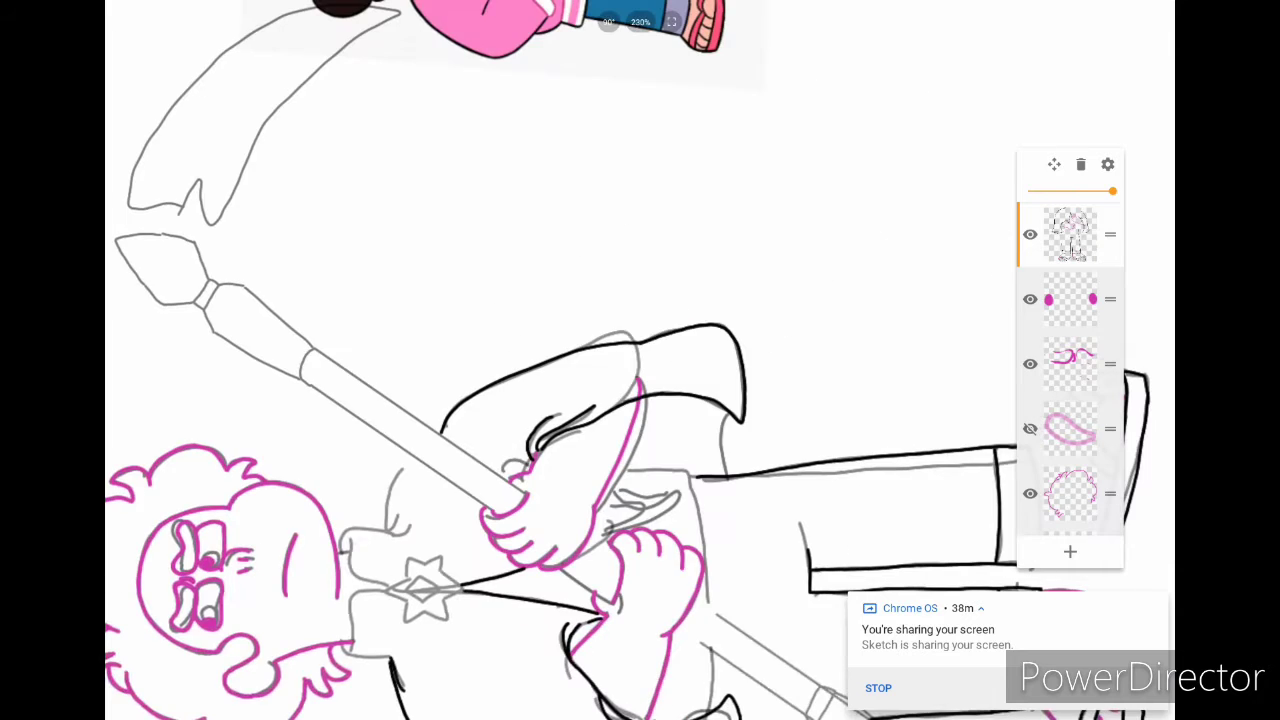
pyautogui.scroll(-4, 640, 360)
# Step: Erase the mismatched ends where the right shoulder outline meets the lower cape panel and redraw the panel's upper edge in black
pyautogui.scroll(4, 640, 360)
pyautogui.click(124, 225)
pyautogui.click(546, 306)
pyautogui.moveTo(375, 505); pyautogui.dragTo(460, 410)
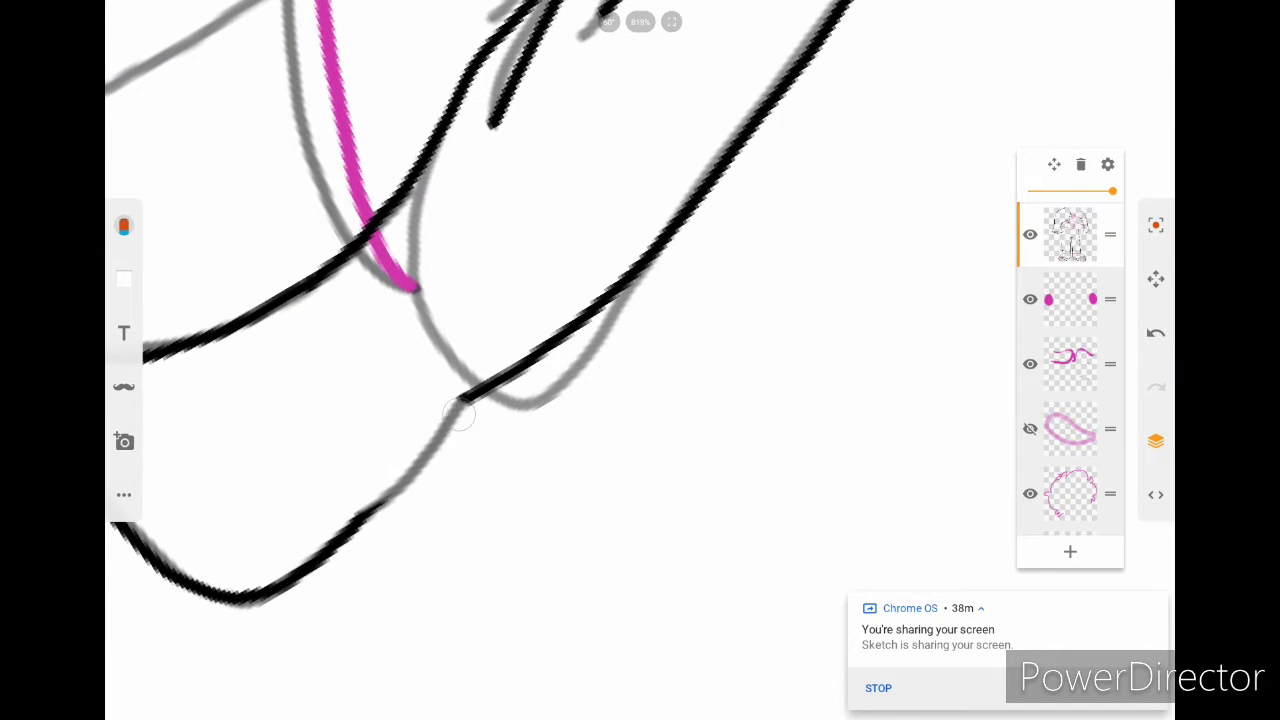
pyautogui.click(124, 225)
pyautogui.click(548, 260)
pyautogui.scroll(2, 640, 360)
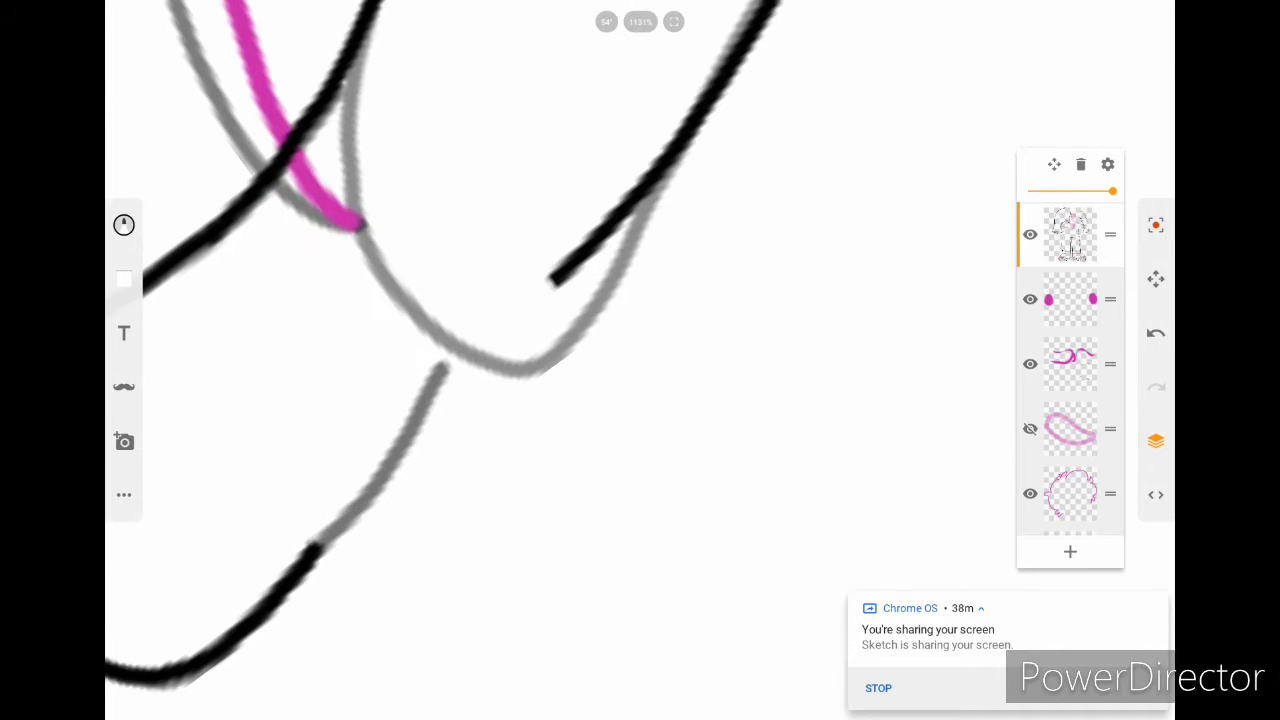
pyautogui.moveTo(300, 562); pyautogui.dragTo(478, 382)
pyautogui.scroll(-4, 640, 360)
# Step: Trace the short curved cape hem between the right panel's tip and the trousers in black
pyautogui.scroll(3, 640, 360)
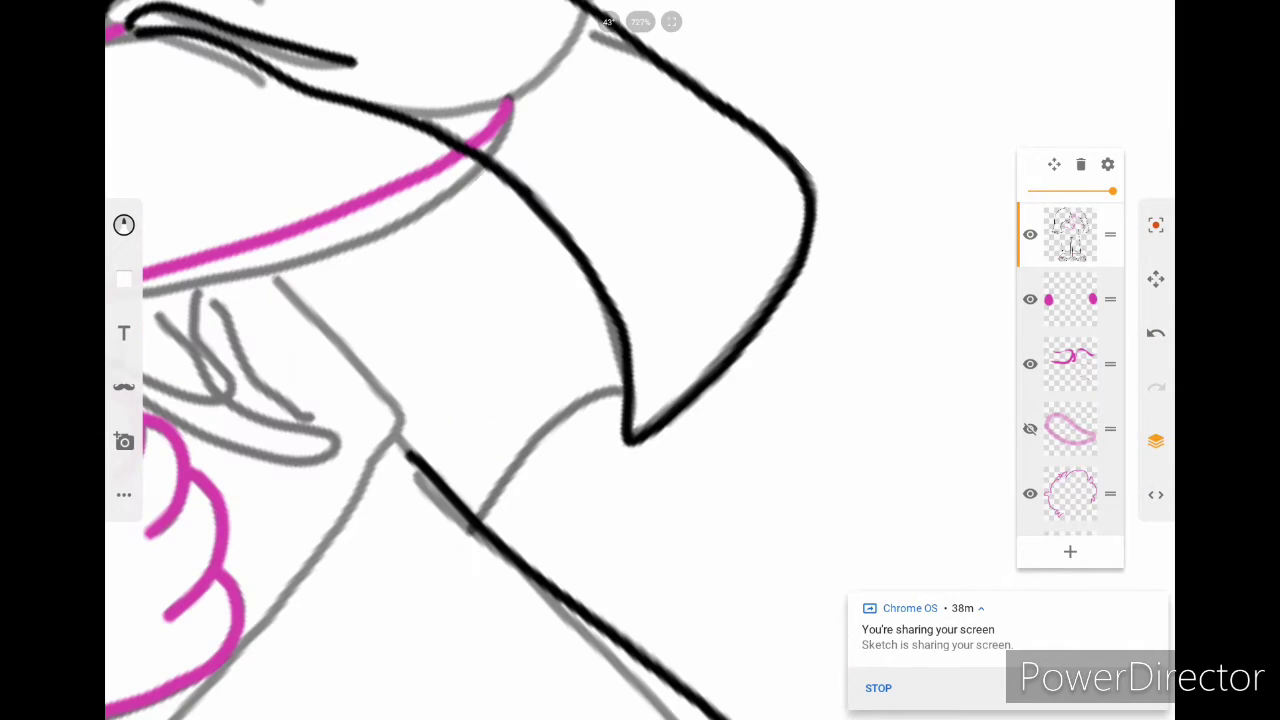
pyautogui.moveTo(535, 438); pyautogui.dragTo(622, 388)
pyautogui.scroll(-3, 640, 360)
pyautogui.scroll(3, 640, 360)
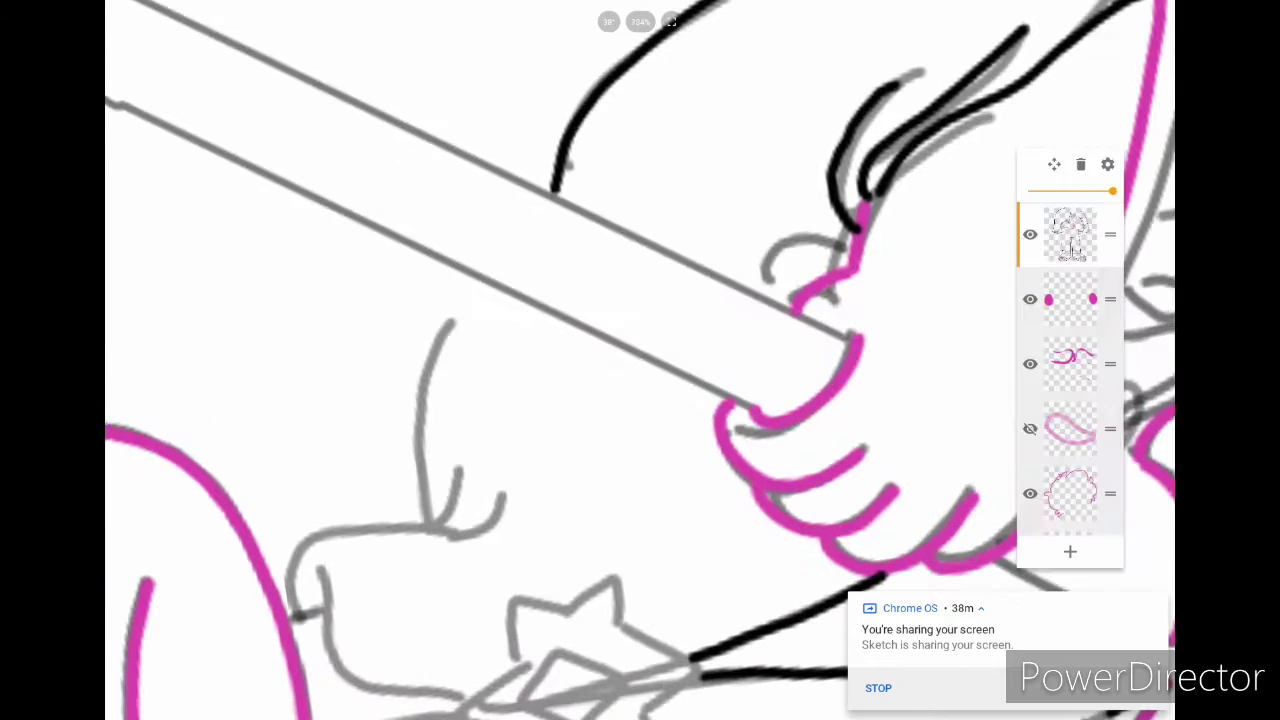
# Step: Erase the end of the right shoulder outline above the scythe pole and redraw it in black down to the pole's edge
pyautogui.scroll(-1, 640, 360)
pyautogui.click(124, 225)
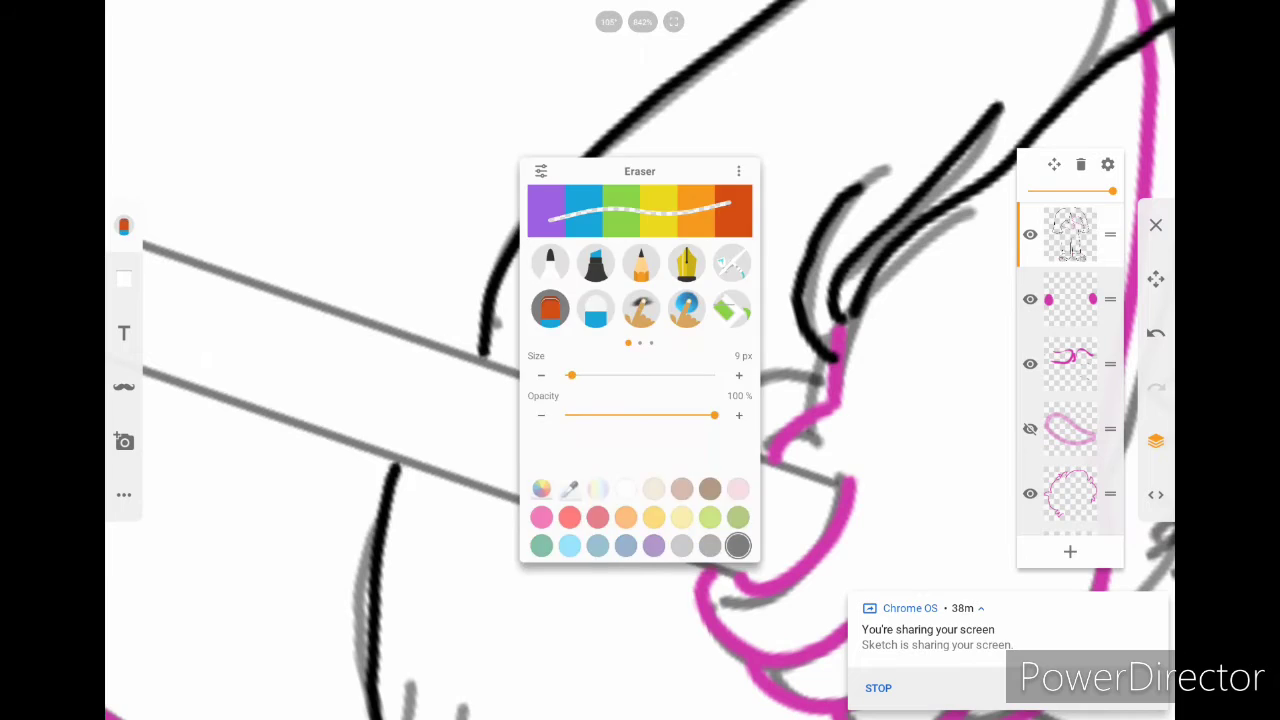
pyautogui.click(546, 306)
pyautogui.click(124, 225)
pyautogui.scroll(-1, 640, 360)
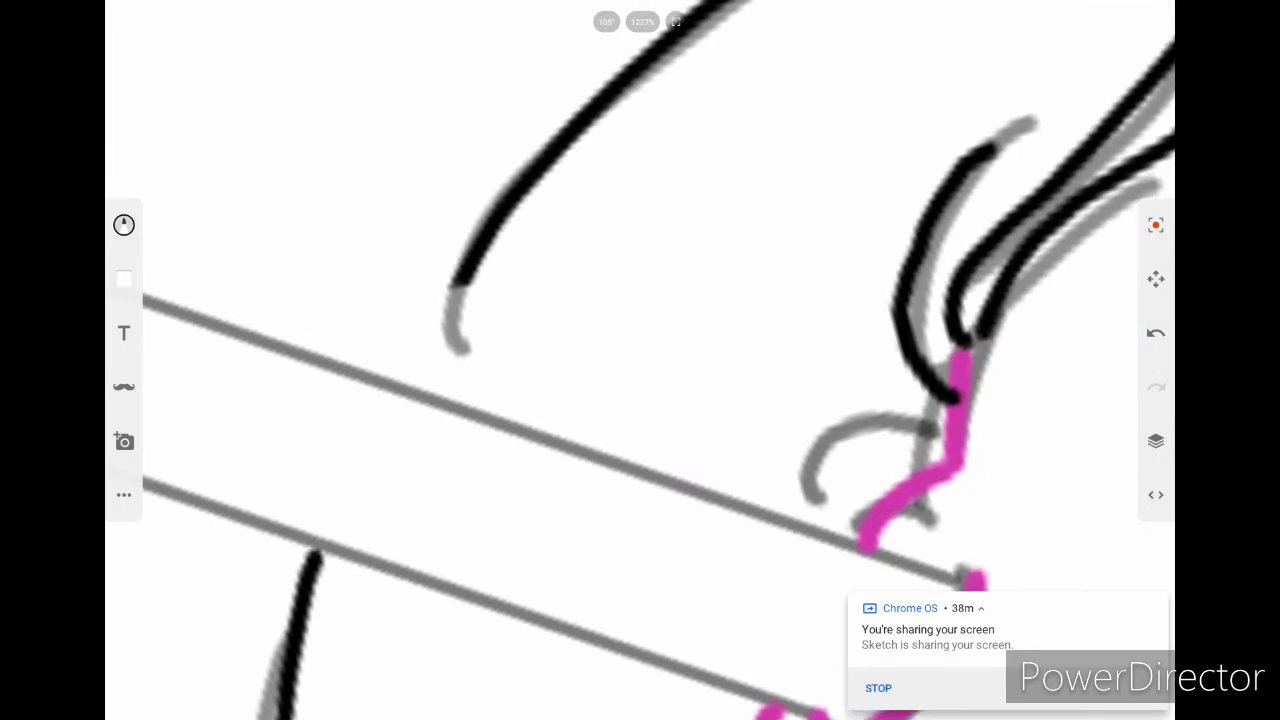
pyautogui.moveTo(457, 300); pyautogui.dragTo(386, 400)
# Step: Trace the outline of the six-pointed star clasp below the collar in black
pyautogui.scroll(-4, 640, 360)
pyautogui.scroll(-2, 640, 360)
pyautogui.scroll(5, 640, 360)
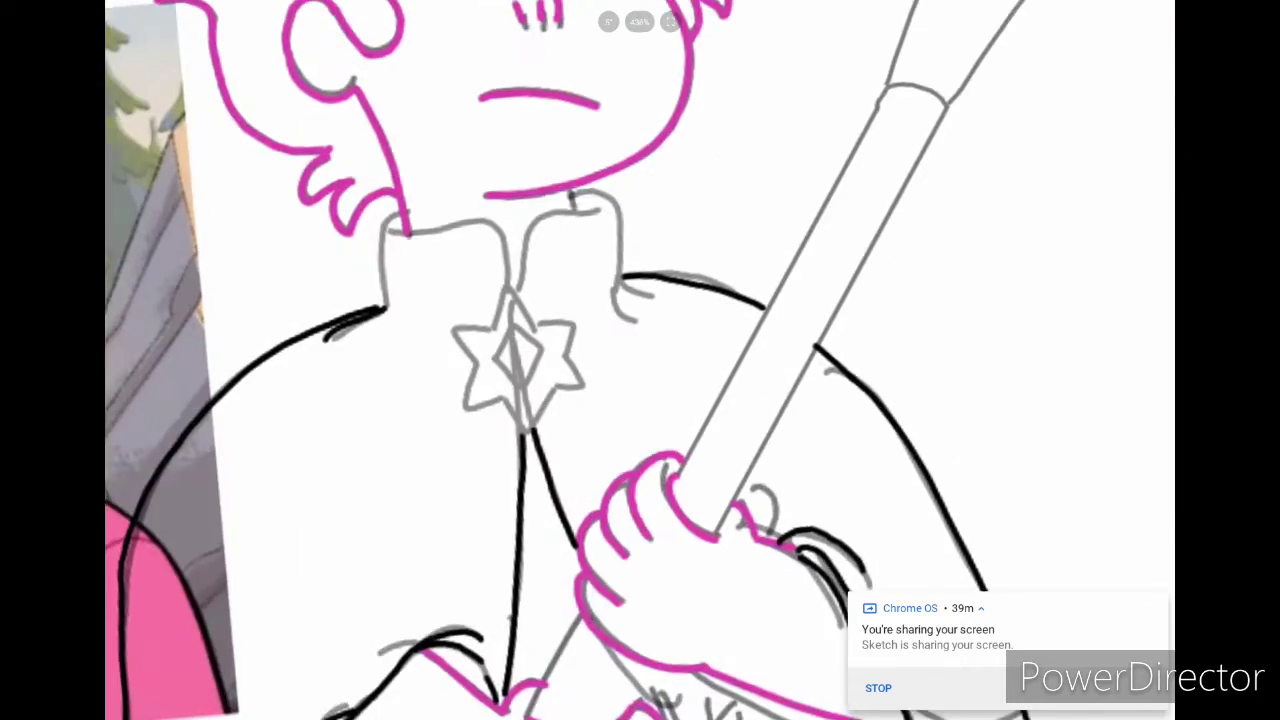
pyautogui.click(1156, 441)
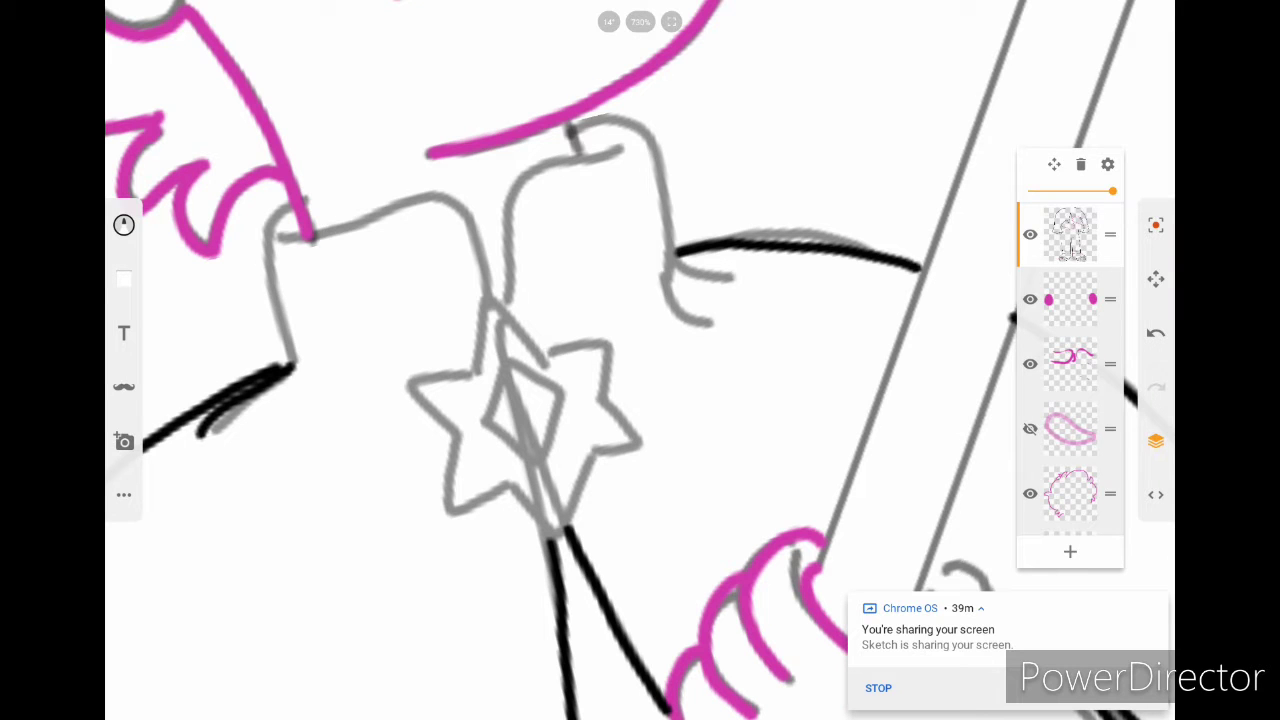
pyautogui.scroll(3, 640, 360)
pyautogui.moveTo(570, 224)
pyautogui.mouseDown()
pyautogui.moveTo(643, 345)
pyautogui.moveTo(466, 375)
pyautogui.moveTo(492, 475)
pyautogui.mouseUp()
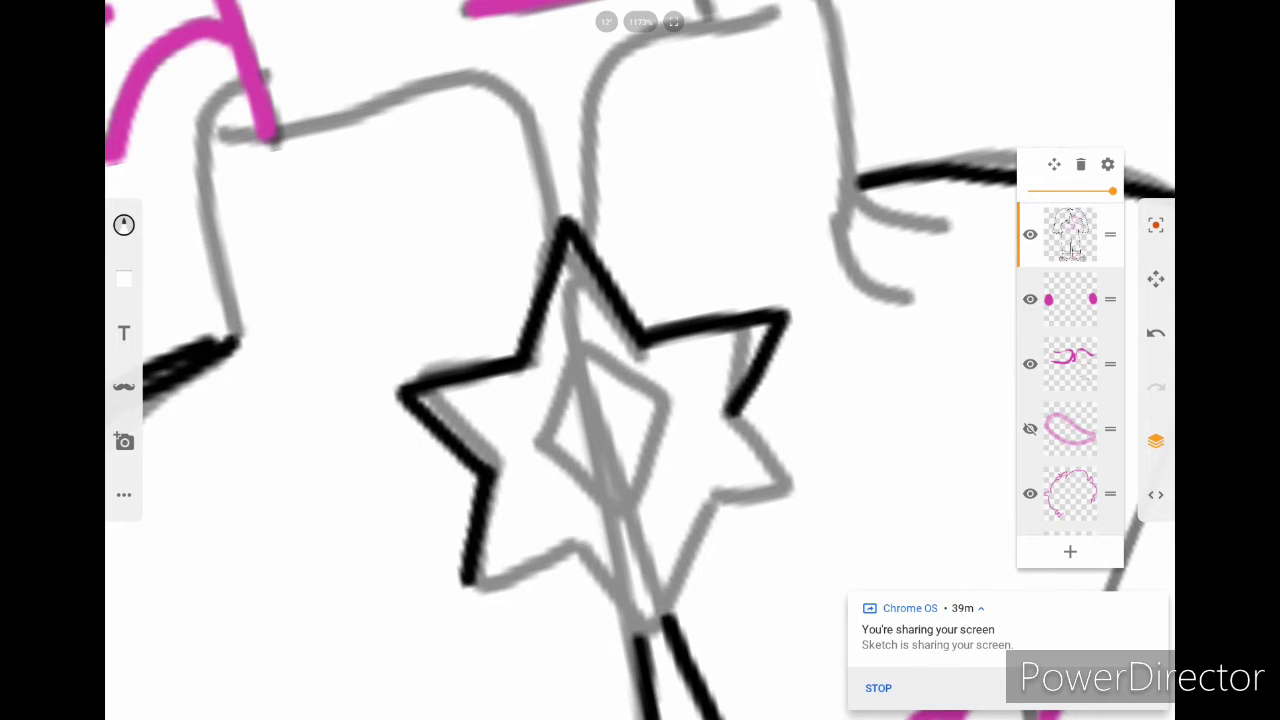
pyautogui.moveTo(655, 622); pyautogui.dragTo(776, 470)
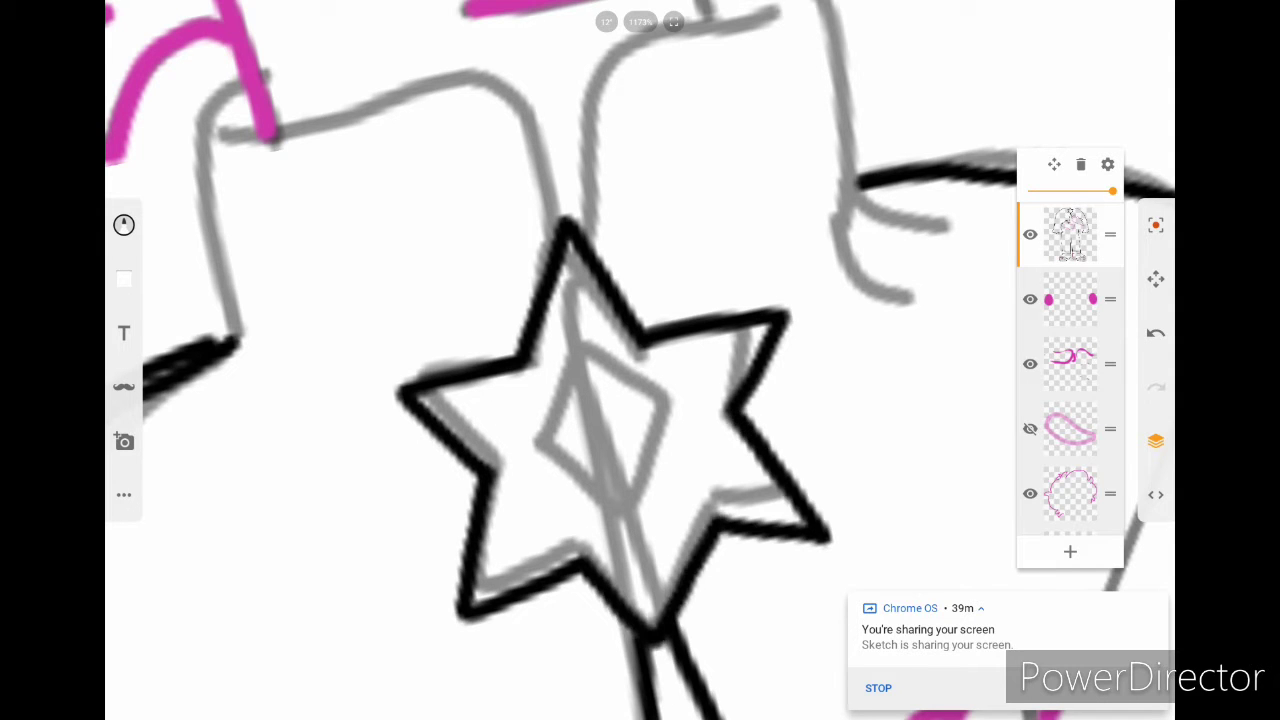
# Step: Trace the scythe pole section between the two hands and the small fold beneath the upper forearm in black
pyautogui.scroll(-5, 600, 420)
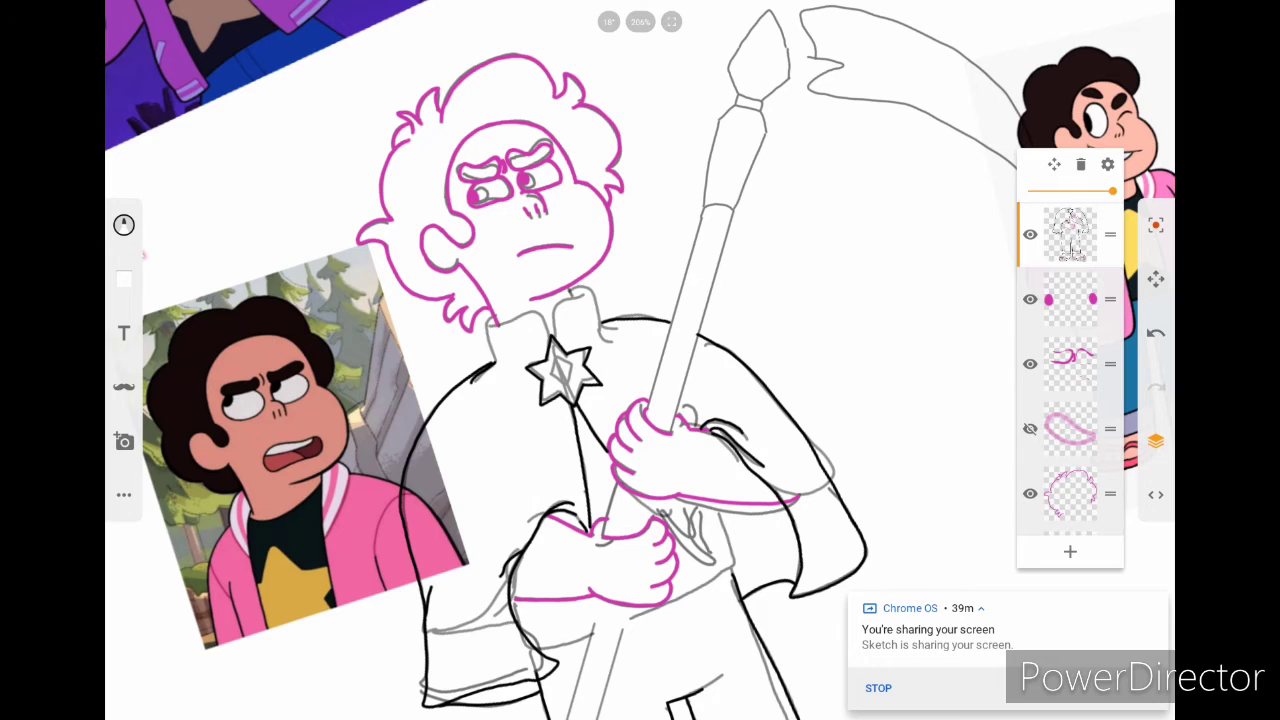
pyautogui.scroll(3, 600, 400)
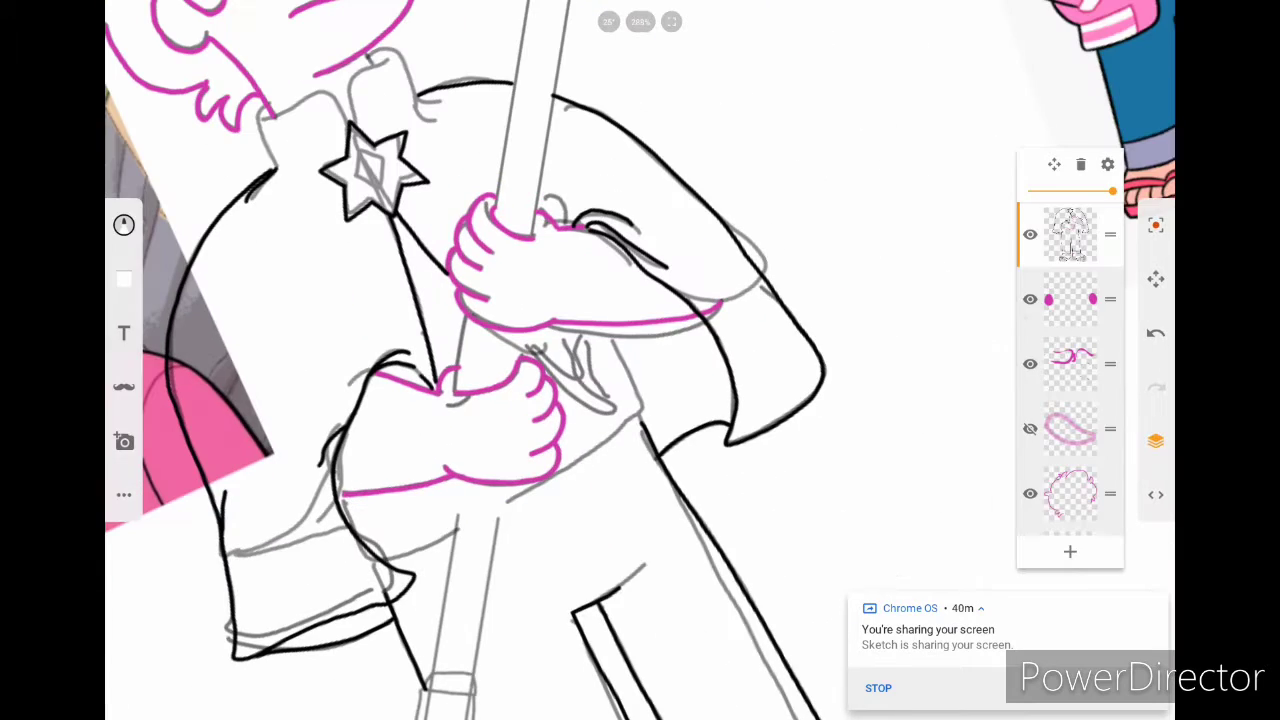
pyautogui.scroll(4, 567, 338)
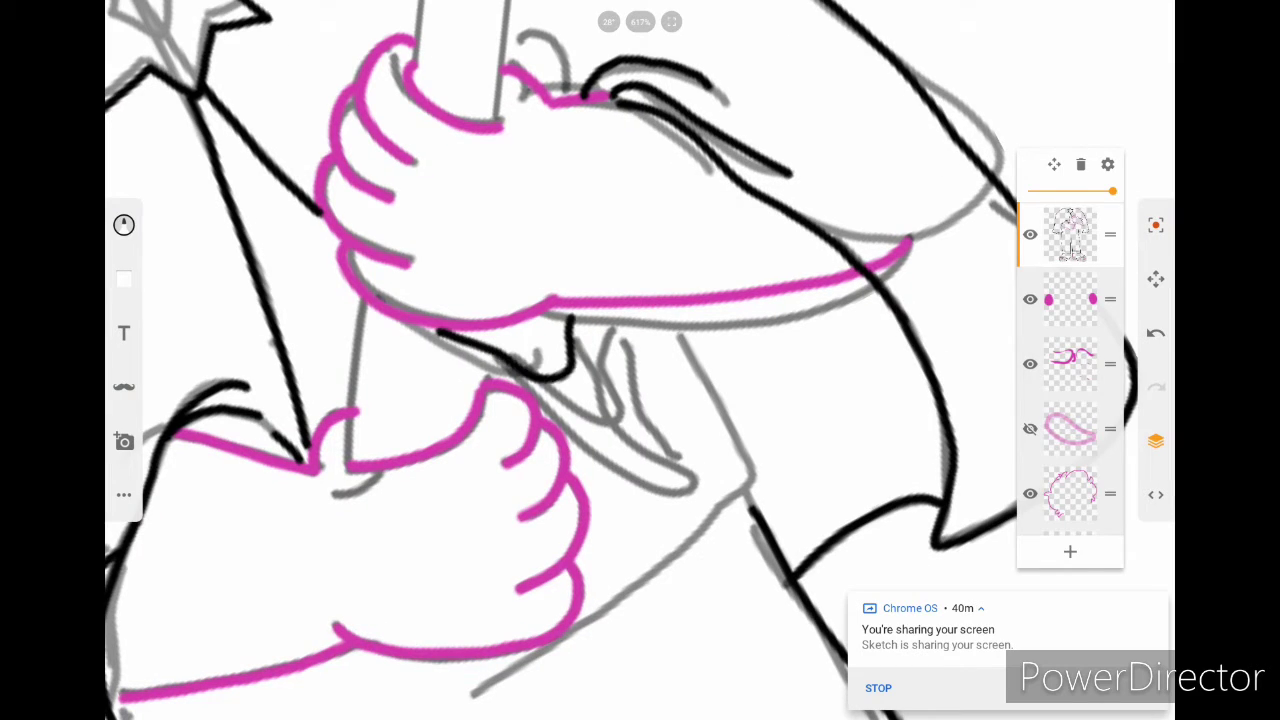
pyautogui.scroll(-3, 560, 380)
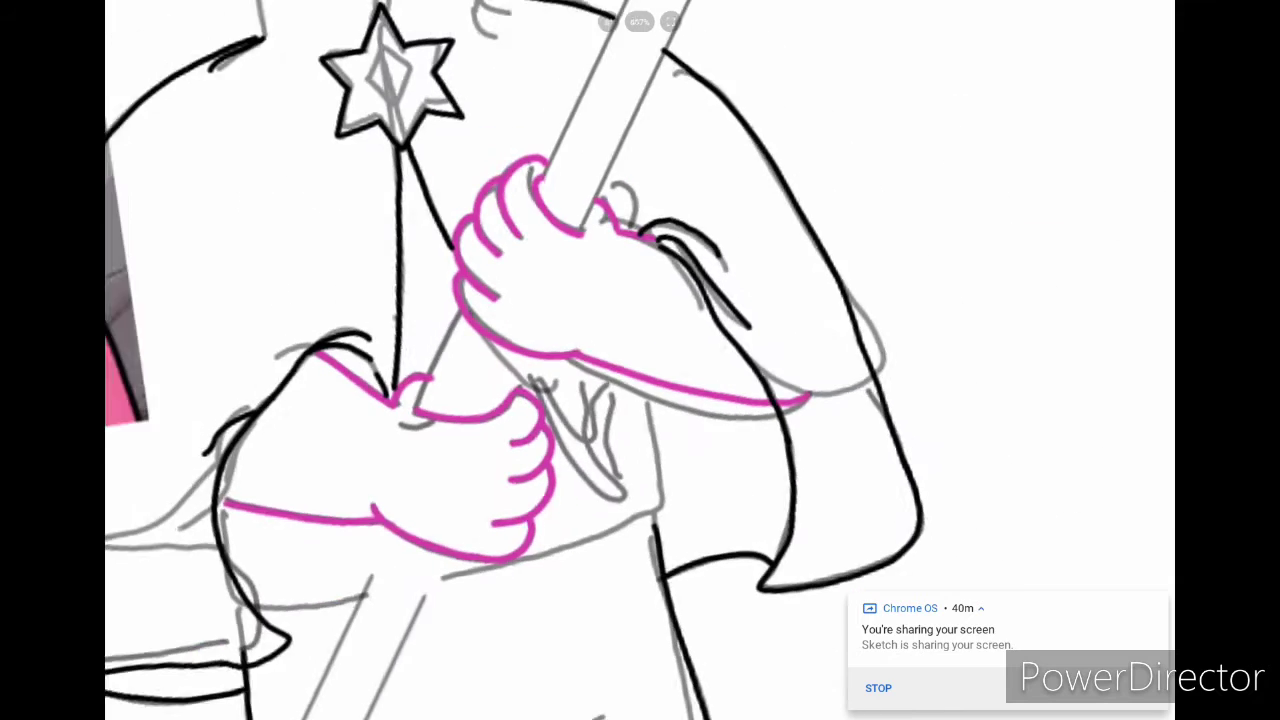
pyautogui.scroll(5, 560, 380)
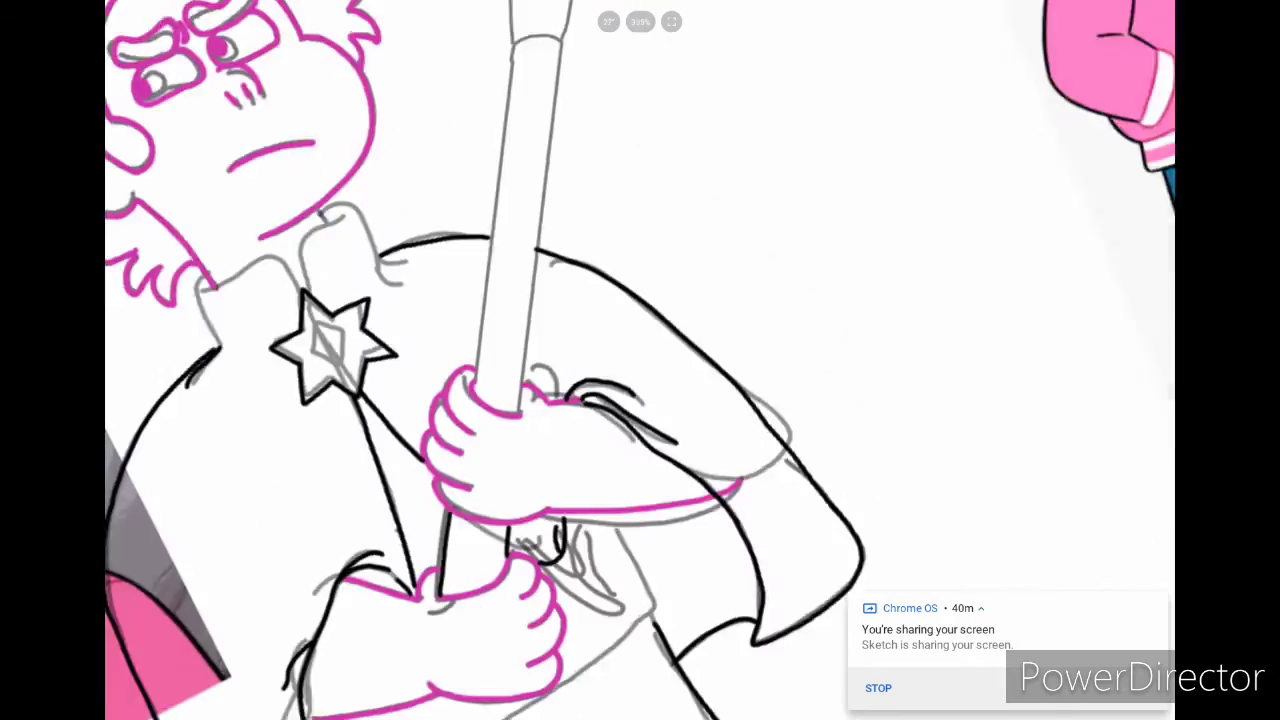
pyautogui.scroll(10, 600, 300)
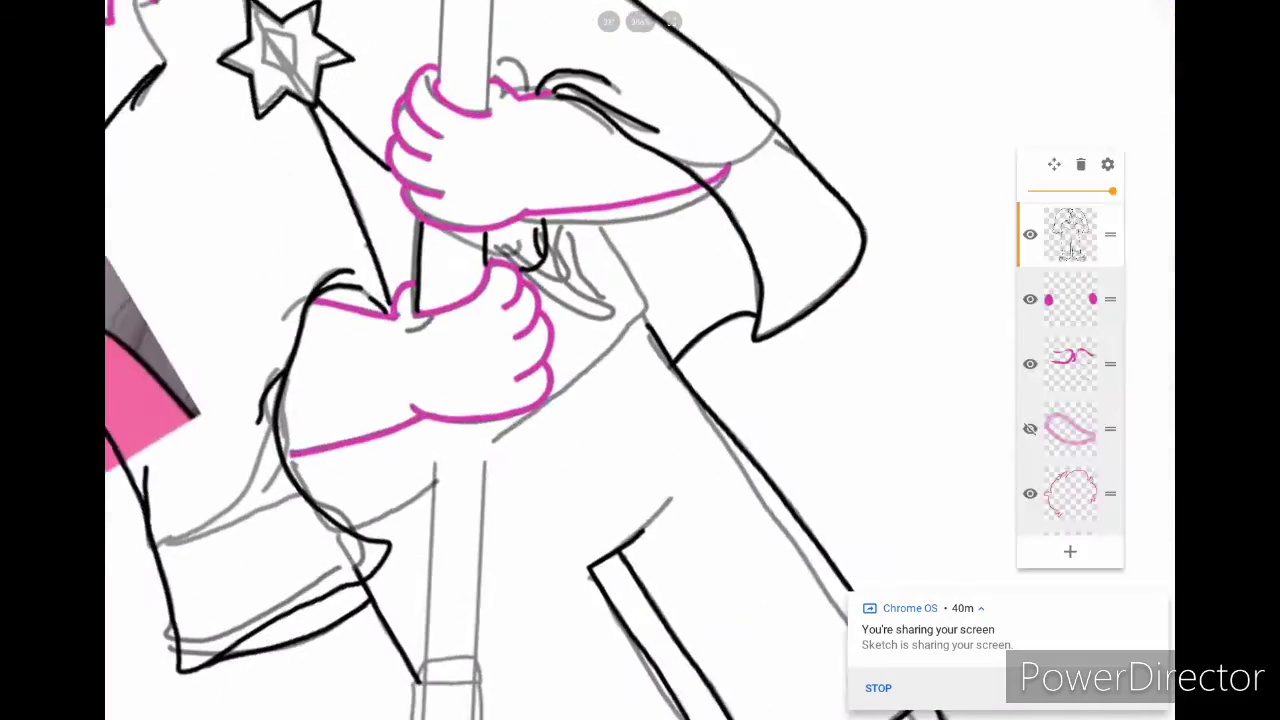
pyautogui.hotkey('ctrl', 'z')
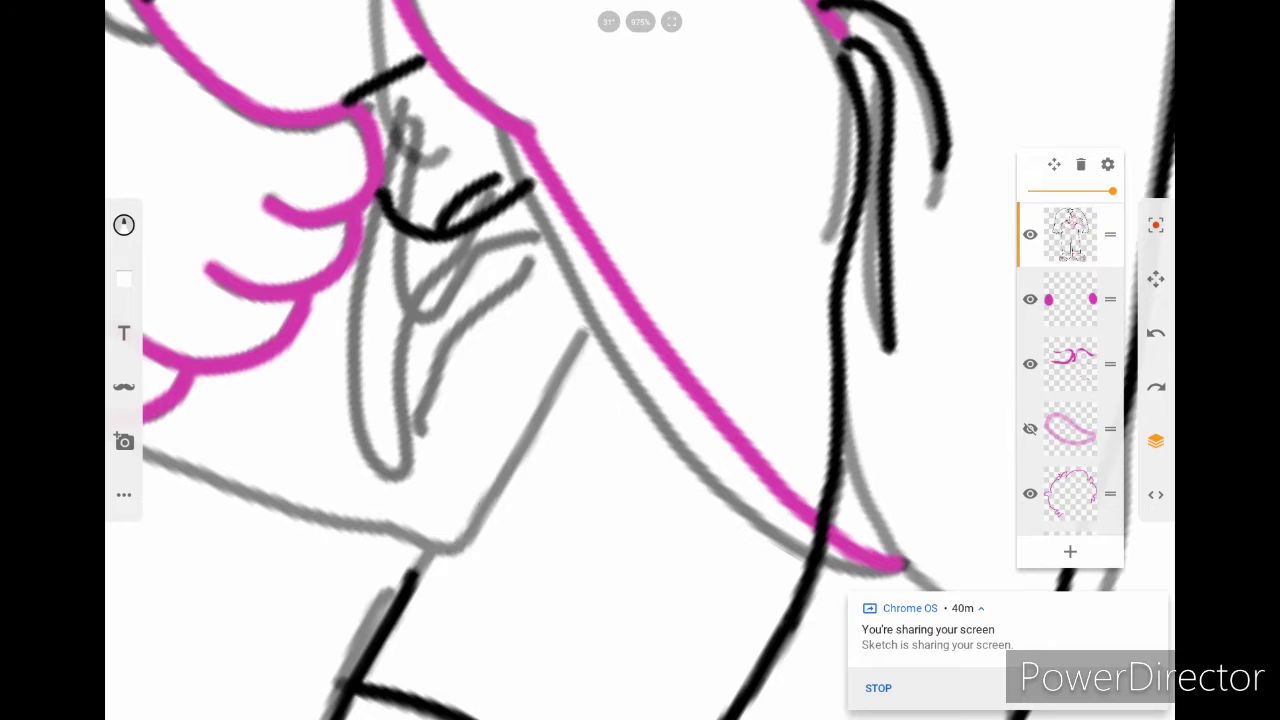
# Step: Trace the shirt's side and hem and the pole section just below the lower hand in black
pyautogui.moveTo(616, 292); pyautogui.dragTo(454, 556)
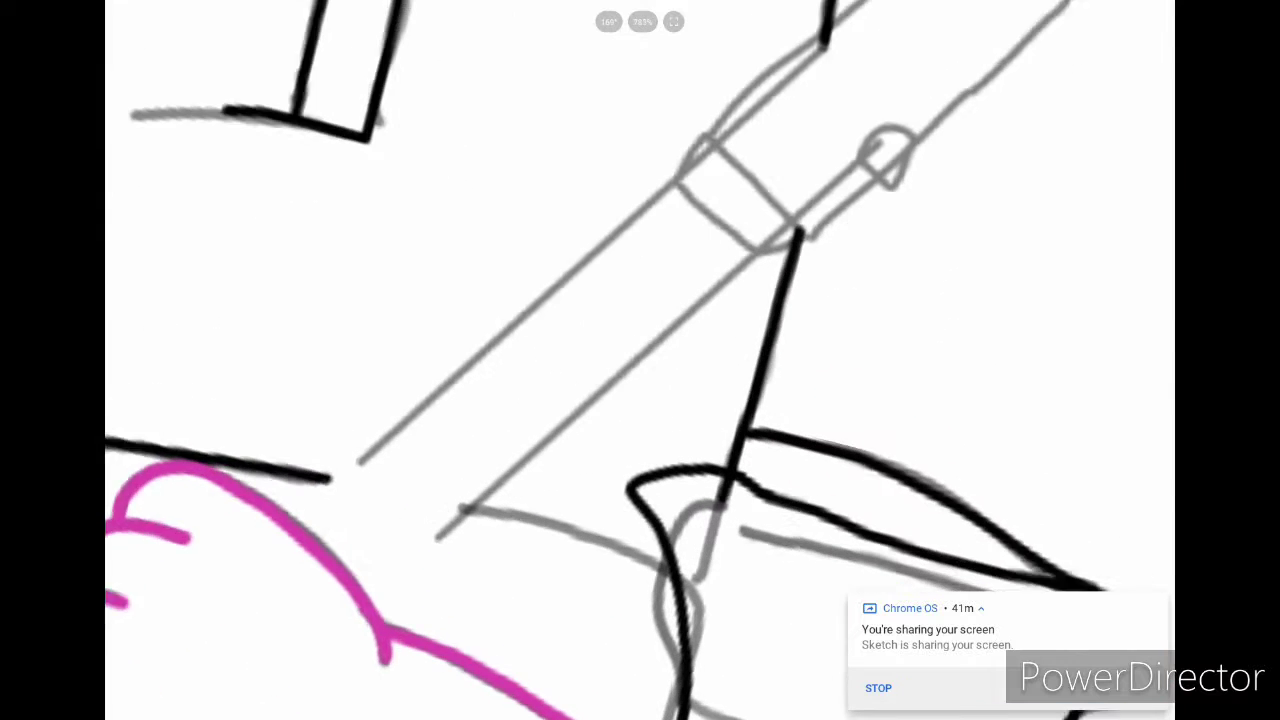
pyautogui.moveTo(283, 537); pyautogui.dragTo(585, 232)
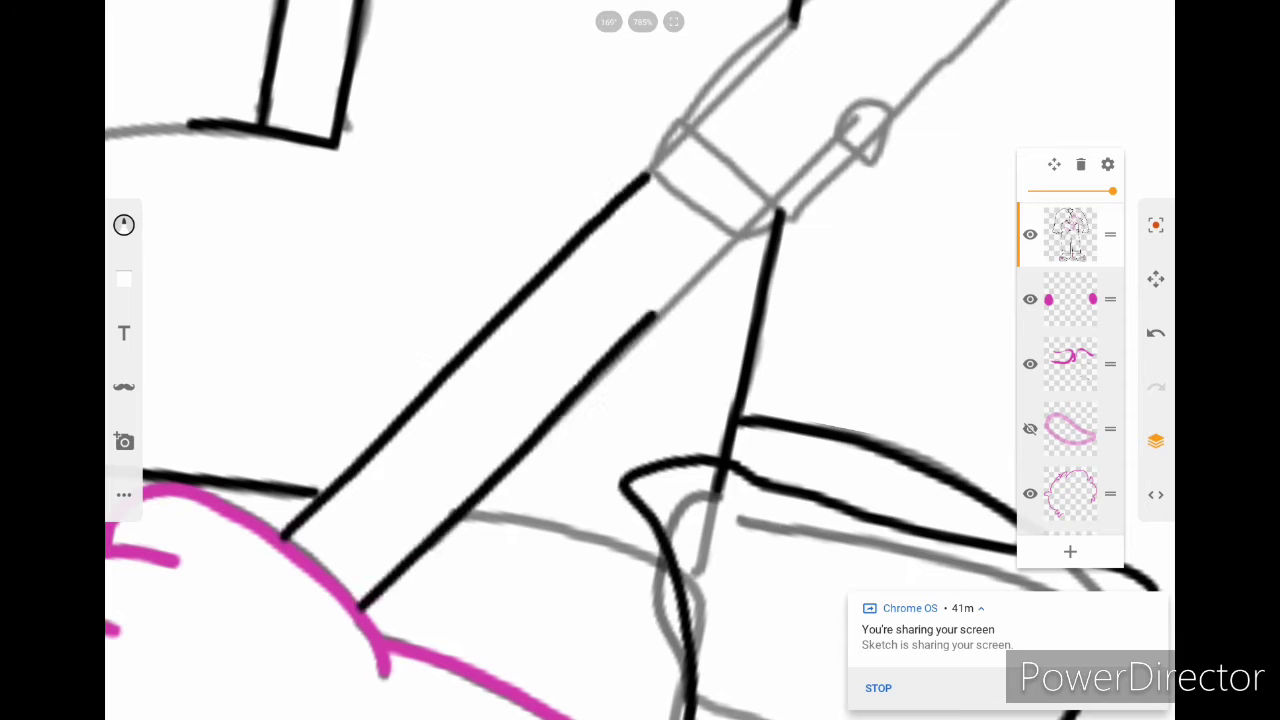
pyautogui.scroll(8, 640, 360)
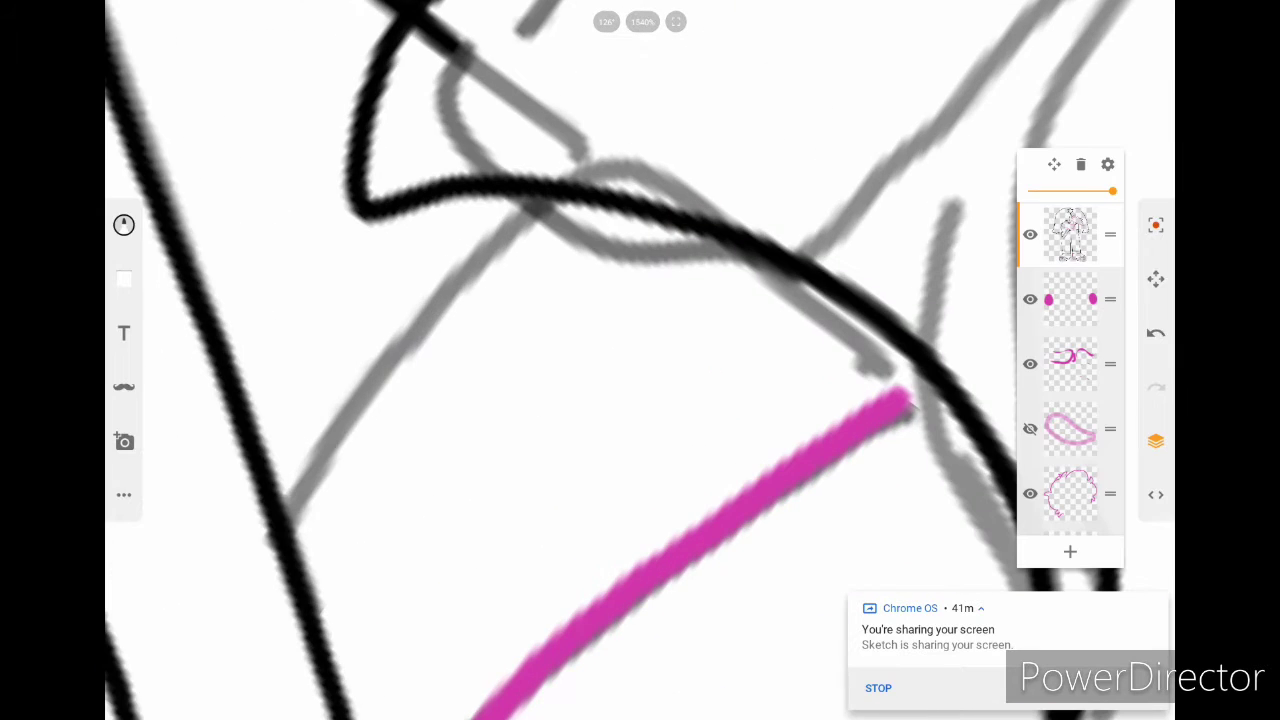
pyautogui.moveTo(288, 512); pyautogui.dragTo(436, 316)
# Step: Trace the ring and the small rounded knob on the scythe's lower handle in black
pyautogui.scroll(-8, 640, 360)
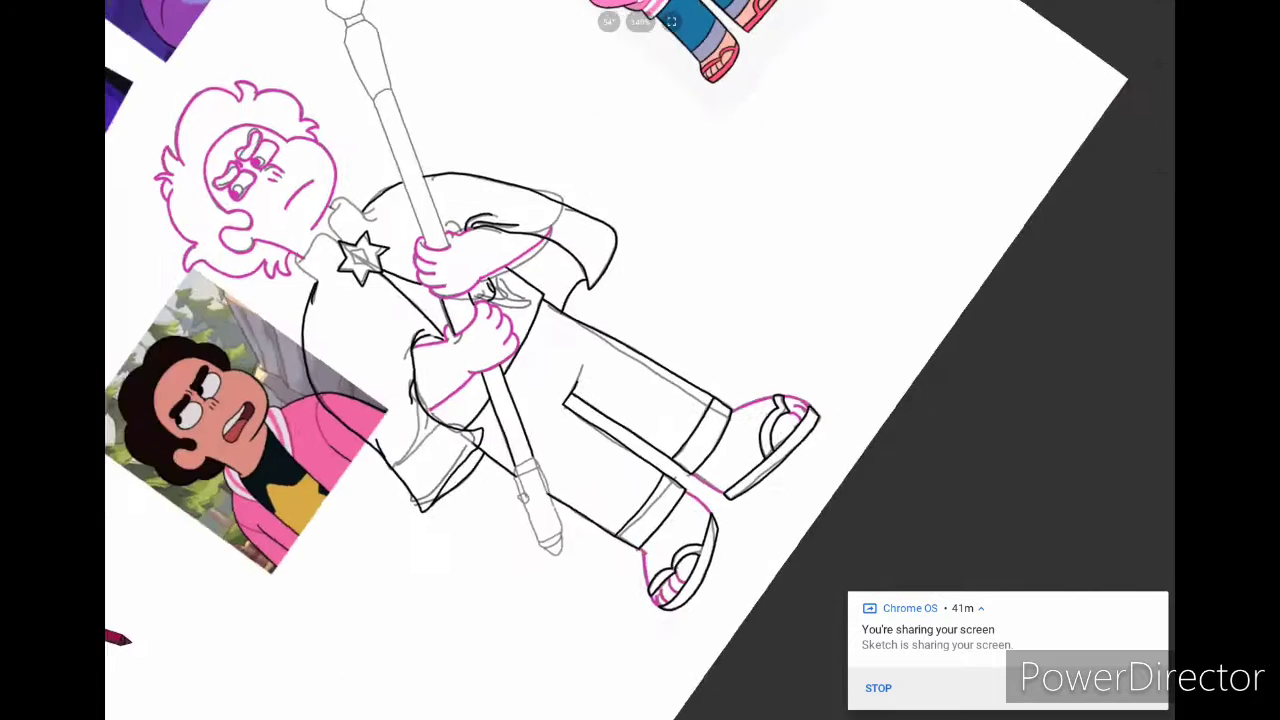
pyautogui.scroll(8, 640, 360)
pyautogui.scroll(4, 640, 360)
pyautogui.click(1155, 441)
pyautogui.moveTo(428, 402)
pyautogui.mouseDown()
pyautogui.moveTo(639, 368)
pyautogui.moveTo(677, 473)
pyautogui.moveTo(382, 508)
pyautogui.mouseUp()
pyautogui.scroll(-3, 640, 360)
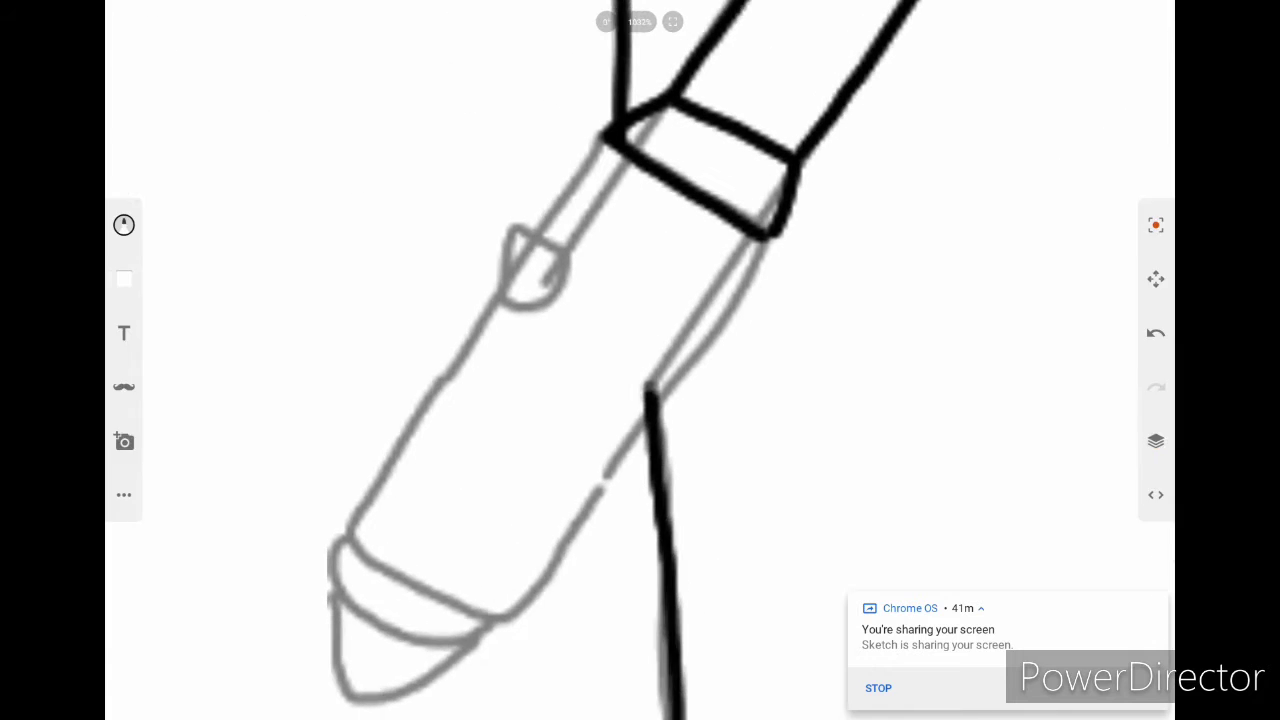
pyautogui.moveTo(532, 230)
pyautogui.mouseDown()
pyautogui.moveTo(559, 333)
pyautogui.moveTo(482, 335)
pyautogui.mouseUp()
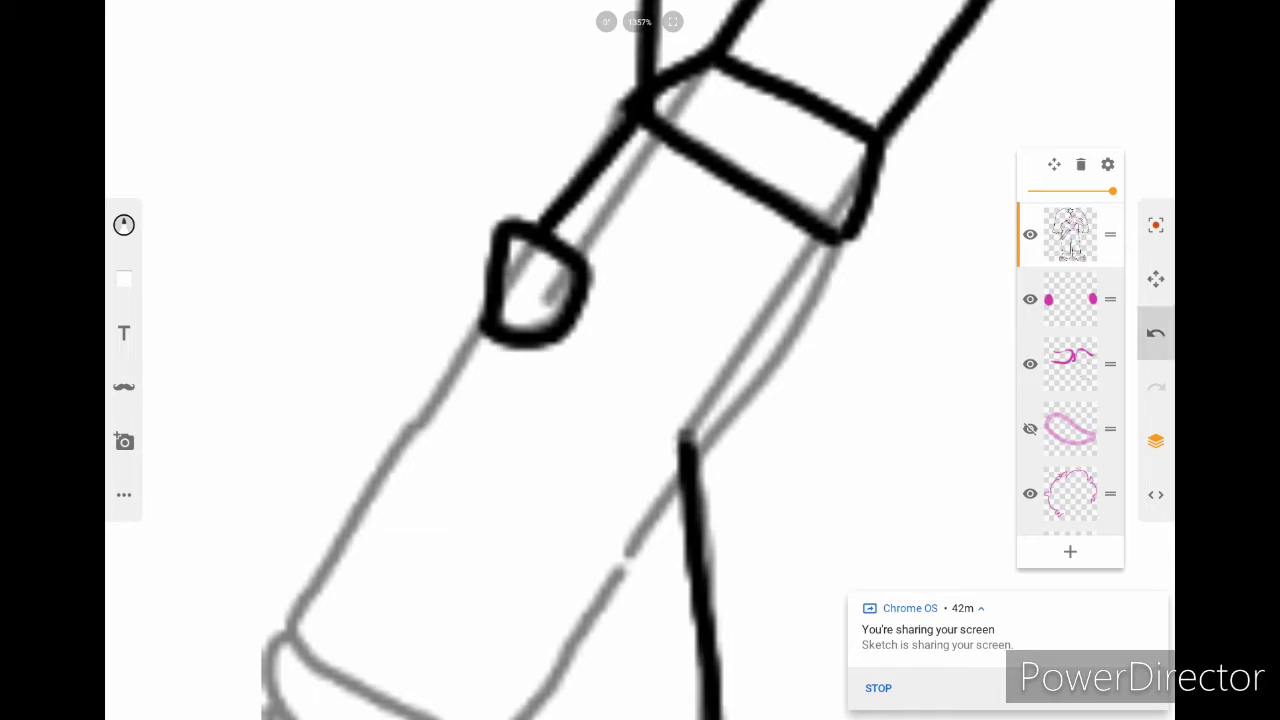
pyautogui.click(1156, 333)
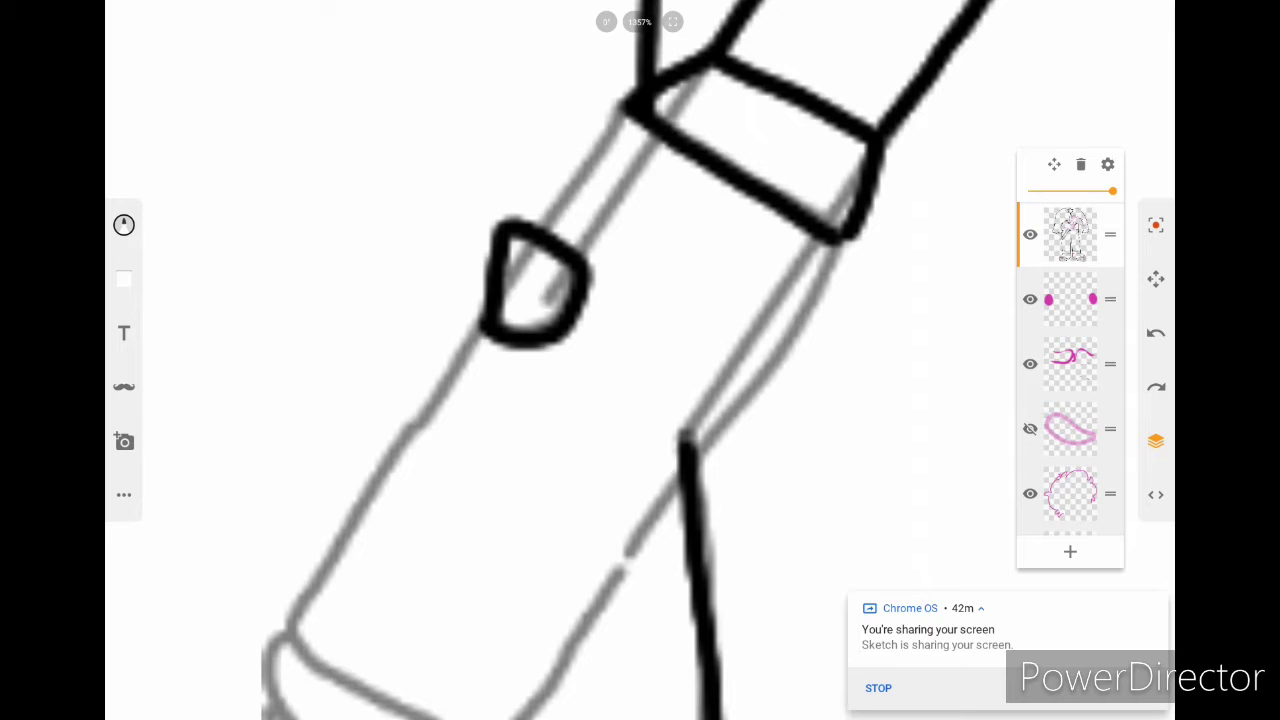
# Step: Trace both sides of the scythe's lower handle, its curved end band and the pointed tip in black
pyautogui.moveTo(855, 235); pyautogui.dragTo(535, 700)
pyautogui.moveTo(490, 315); pyautogui.dragTo(290, 645)
pyautogui.keyDown('ctrl'); pyautogui.scroll(3, 560, 400); pyautogui.keyUp('ctrl')
pyautogui.moveTo(235, 445)
pyautogui.mouseDown()
pyautogui.moveTo(395, 550)
pyautogui.moveTo(605, 455)
pyautogui.moveTo(415, 640)
pyautogui.moveTo(585, 530)
pyautogui.mouseUp()
pyautogui.keyDown('ctrl'); pyautogui.scroll(-3, 640, 360); pyautogui.keyUp('ctrl')
pyautogui.moveTo(398, 443); pyautogui.dragTo(514, 486)
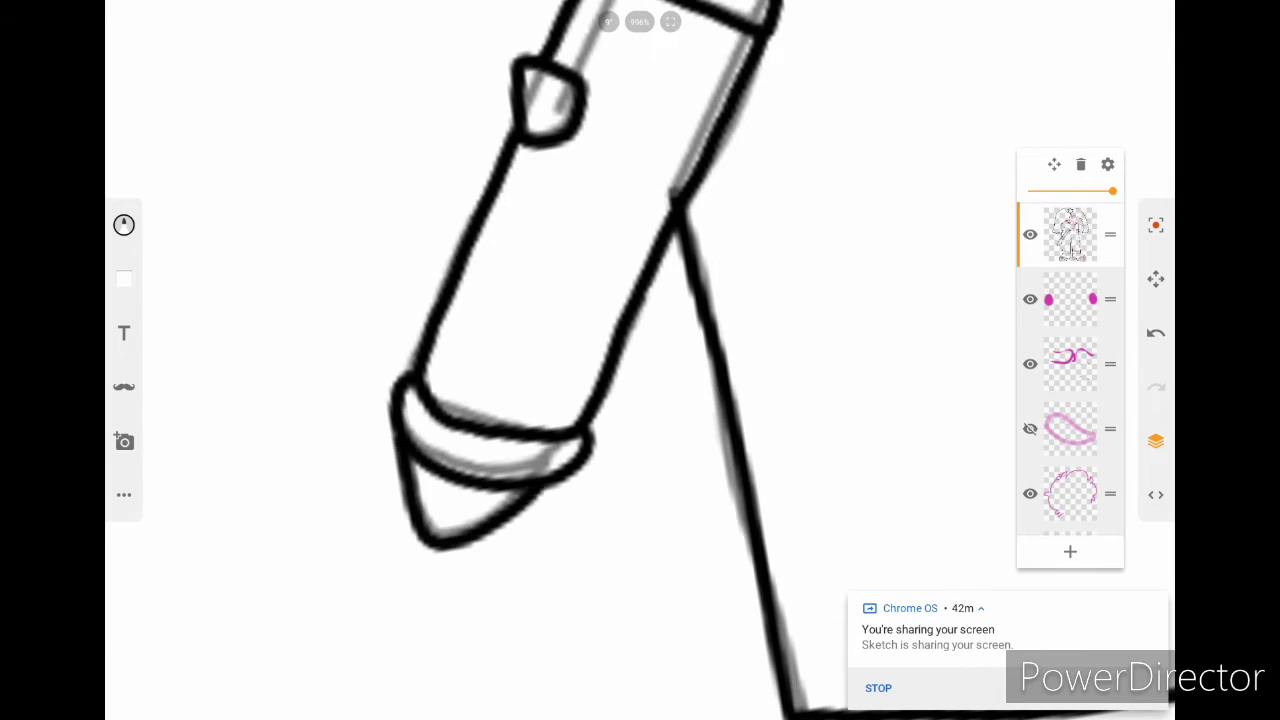
# Step: Trace both long edges of the scythe pole from the upper hand to the tapered head section in black
pyautogui.keyDown('ctrl'); pyautogui.scroll(-5, 640, 360); pyautogui.keyUp('ctrl')
pyautogui.keyDown('ctrl'); pyautogui.scroll(6, 620, 200); pyautogui.keyUp('ctrl')
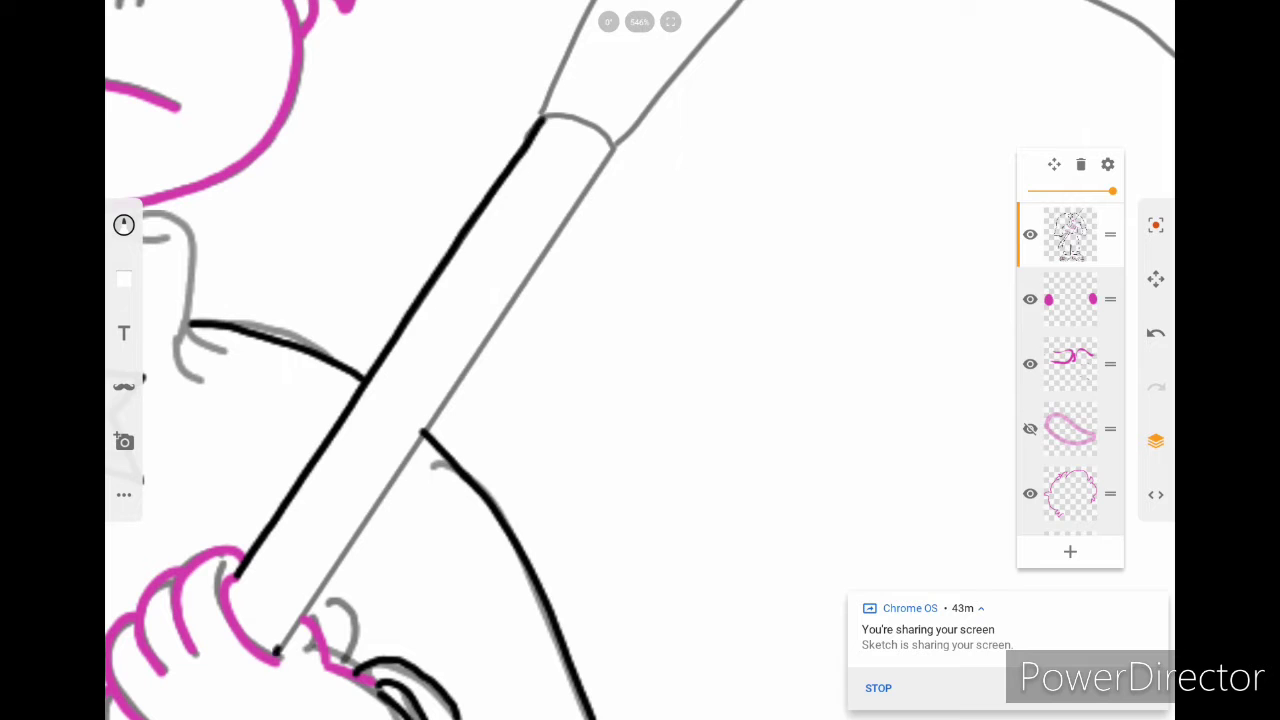
pyautogui.hotkey('ctrl', 'z')
pyautogui.keyDown('ctrl'); pyautogui.scroll(-5, 640, 360); pyautogui.keyUp('ctrl')
pyautogui.keyDown('ctrl'); pyautogui.scroll(8, 640, 360); pyautogui.keyUp('ctrl')
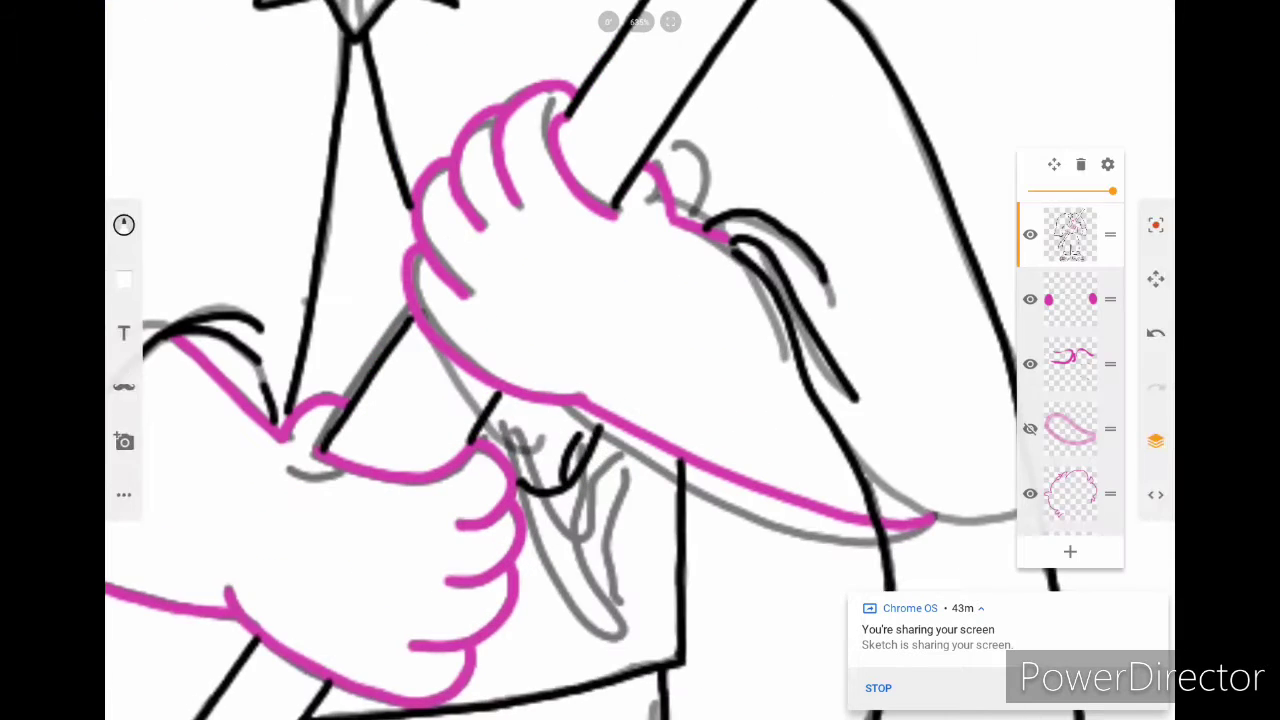
# Step: Erase the black left edge of the scythe pole between the two hands and switch back to the pen
pyautogui.click(124, 225)
pyautogui.click(550, 308)
pyautogui.moveTo(275, 470); pyautogui.dragTo(327, 427)
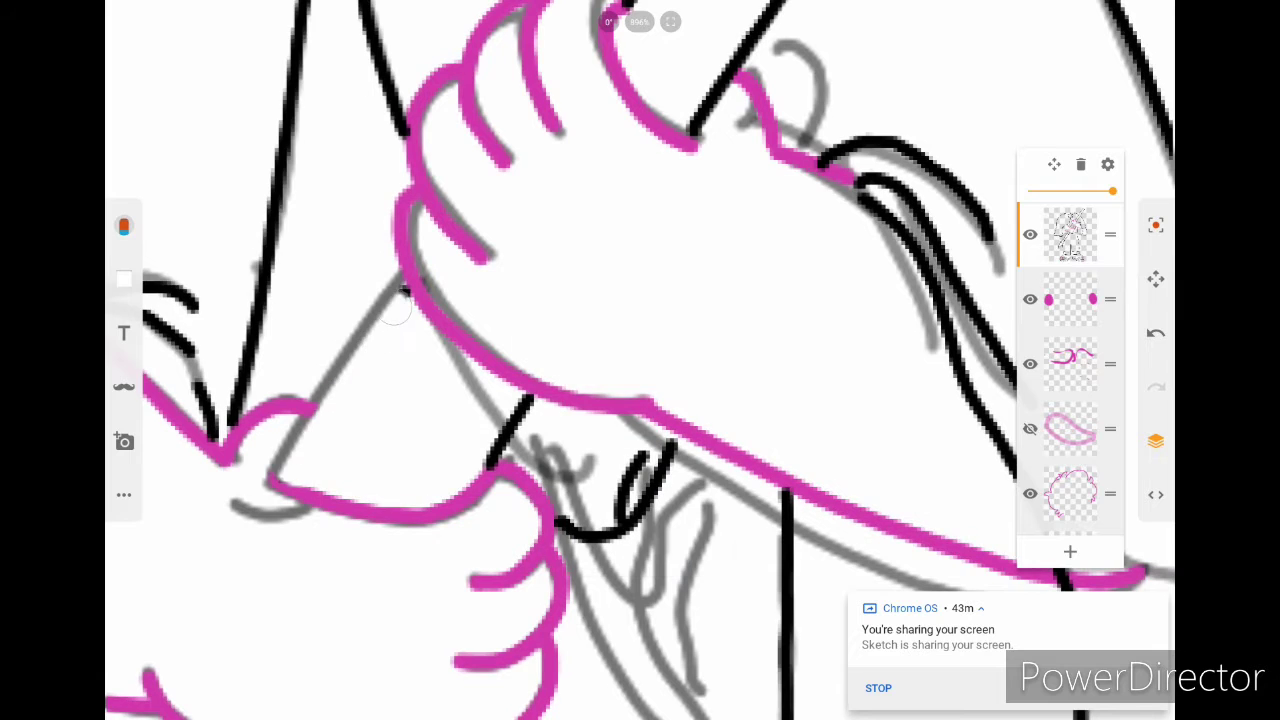
pyautogui.keyDown('ctrl'); pyautogui.scroll(-4, 640, 360); pyautogui.keyUp('ctrl')
pyautogui.keyDown('ctrl'); pyautogui.scroll(5, 640, 360); pyautogui.keyUp('ctrl')
pyautogui.click(124, 225)
pyautogui.click(597, 303)
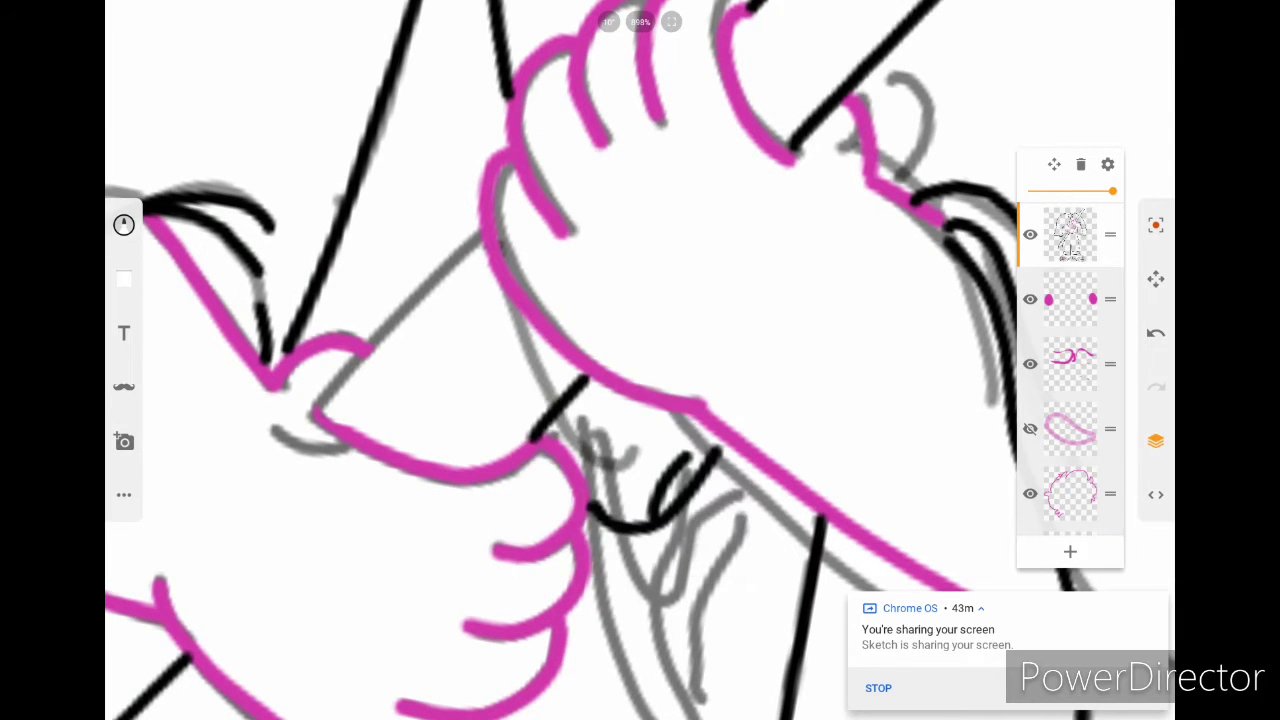
# Step: Trace the curved joint at the top of the scythe pole and both long sides of the tapered section in black
pyautogui.keyDown('ctrl'); pyautogui.scroll(-5, 640, 360); pyautogui.keyUp('ctrl')
pyautogui.keyDown('ctrl'); pyautogui.scroll(8, 640, 360); pyautogui.keyUp('ctrl')
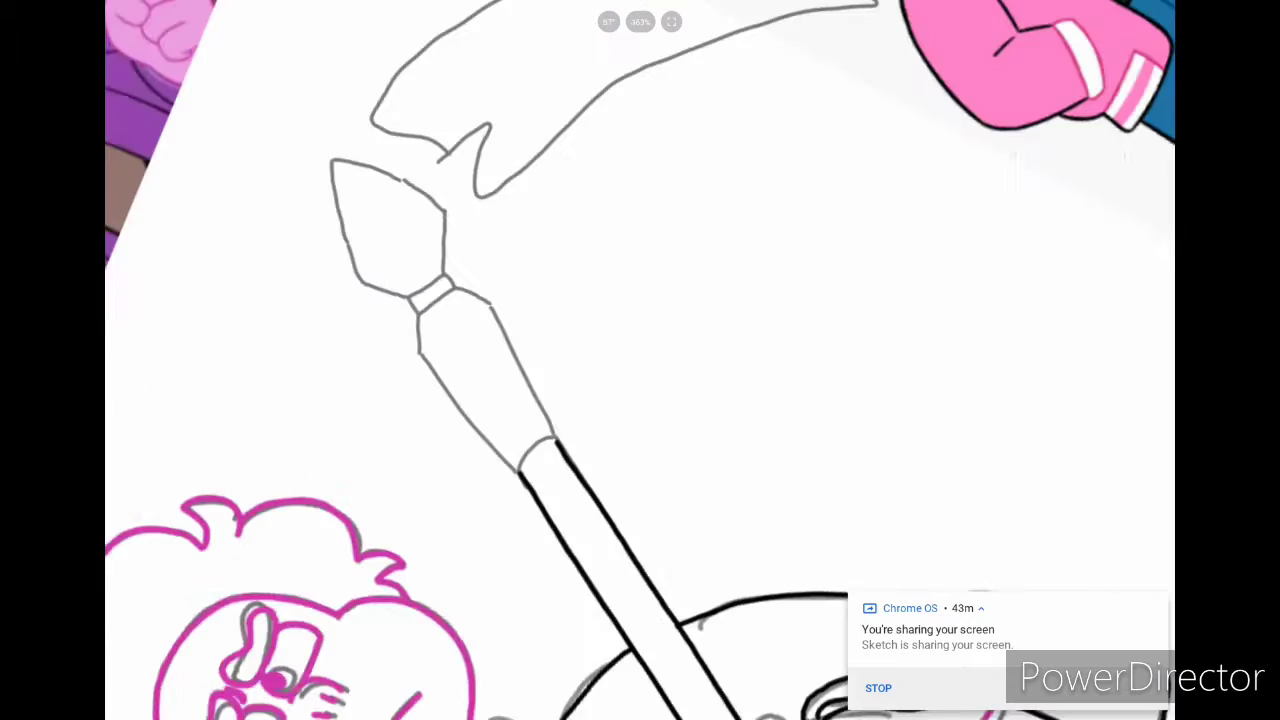
pyautogui.moveTo(455, 525); pyautogui.dragTo(590, 402)
pyautogui.keyDown('ctrl'); pyautogui.scroll(-5, 640, 360); pyautogui.keyUp('ctrl')
pyautogui.keyDown('ctrl'); pyautogui.scroll(4, 640, 360); pyautogui.keyUp('ctrl')
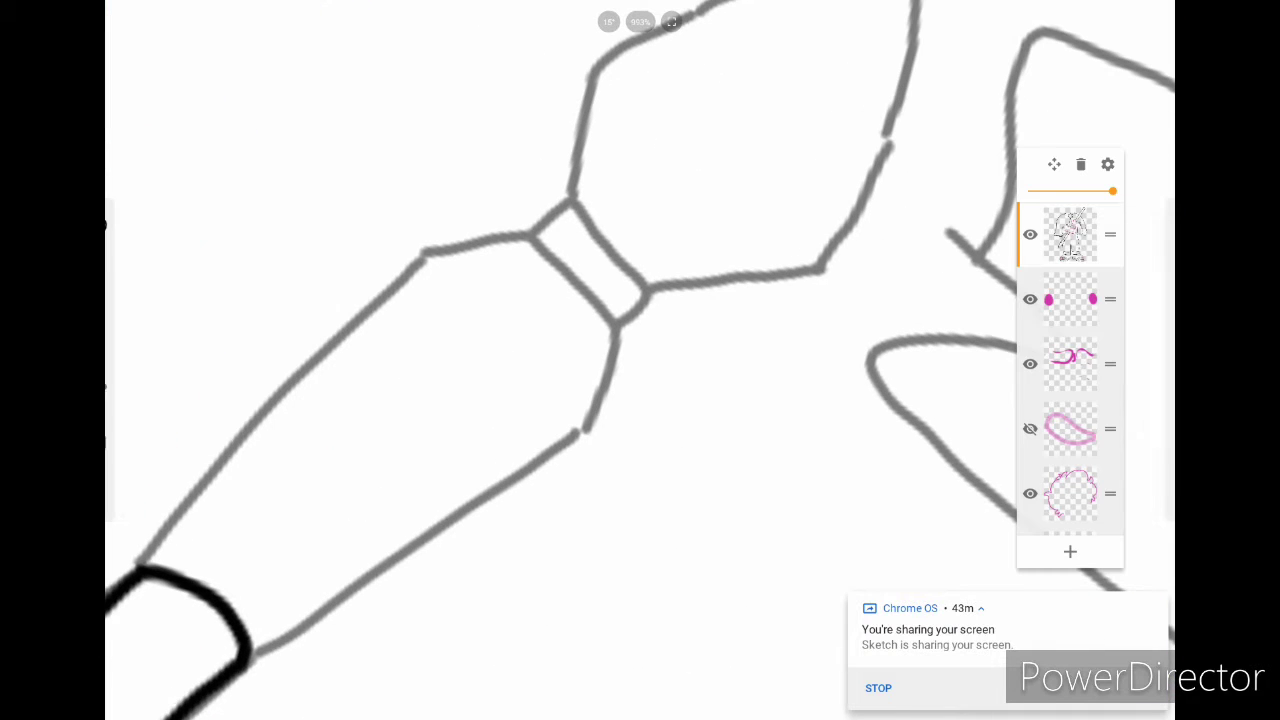
pyautogui.moveTo(140, 565); pyautogui.dragTo(380, 300)
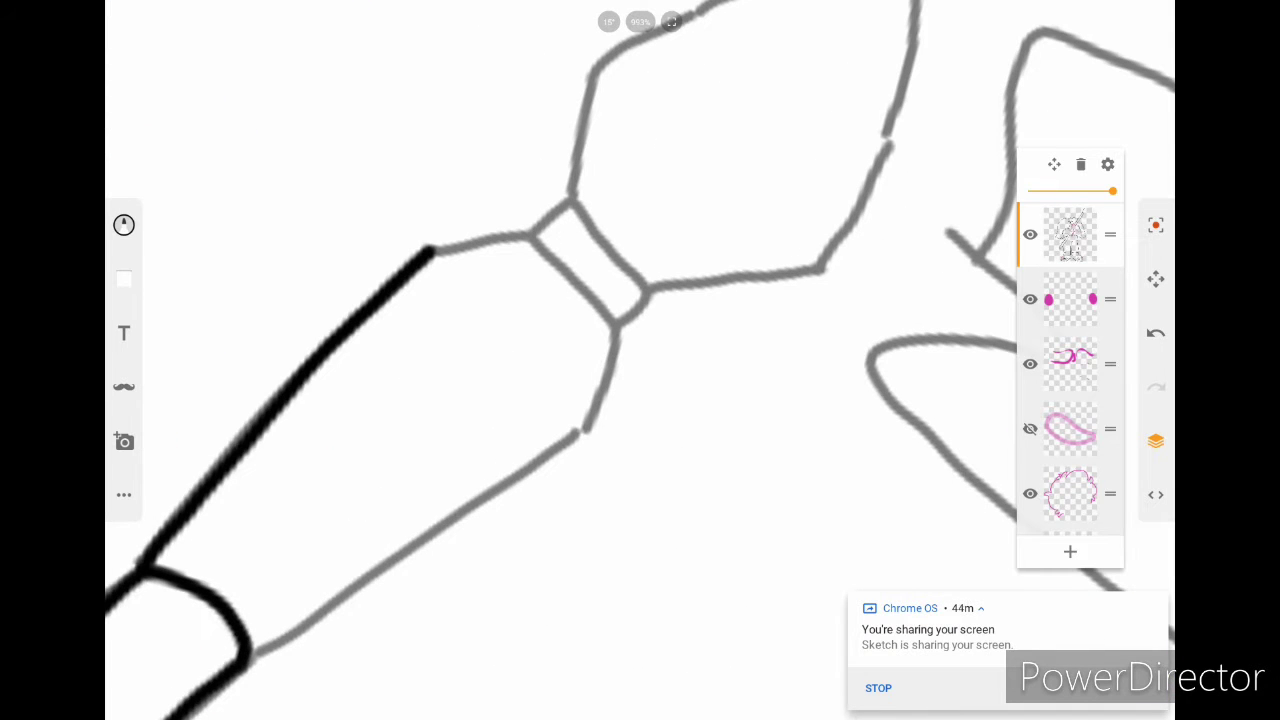
pyautogui.keyDown('ctrl'); pyautogui.scroll(-1, 640, 360); pyautogui.keyUp('ctrl')
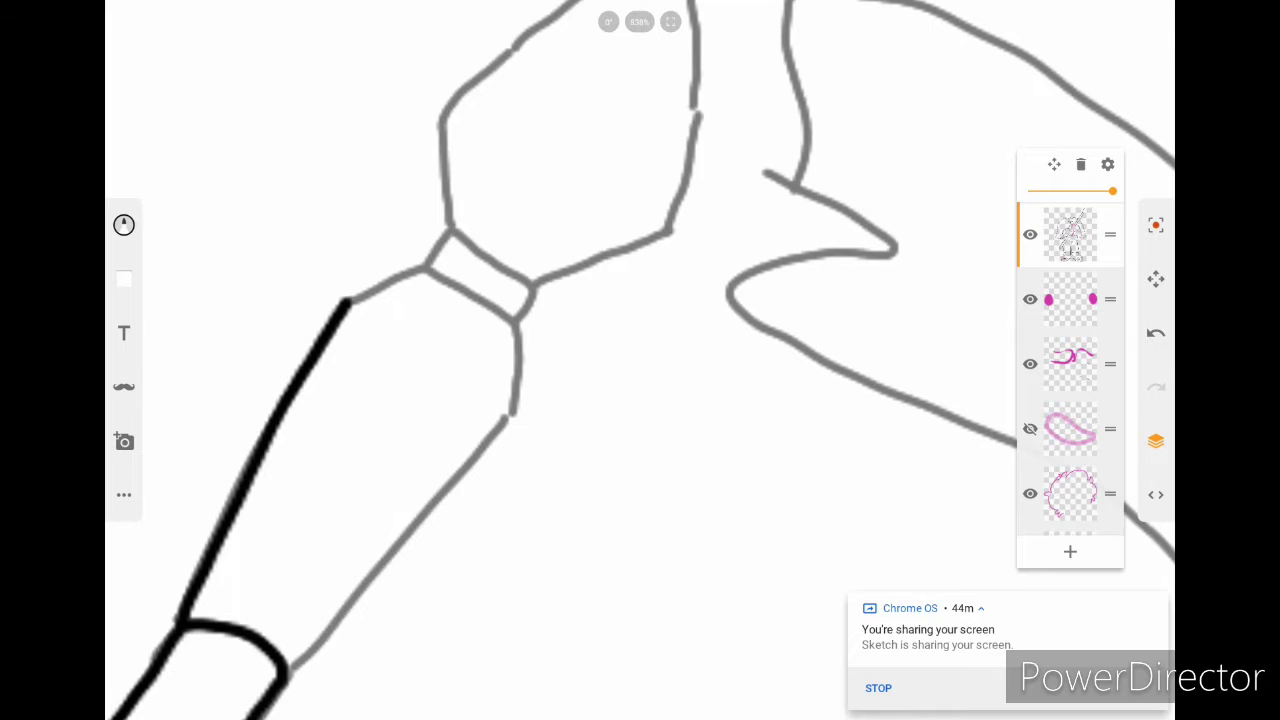
pyautogui.keyDown('ctrl'); pyautogui.scroll(1, 640, 360); pyautogui.keyUp('ctrl')
pyautogui.moveTo(390, 555); pyautogui.dragTo(512, 368)
# Step: Trace the slanted upper ends of the tapered section and the narrow band beneath the scythe's pointed gem in black
pyautogui.keyDown('ctrl'); pyautogui.scroll(3, 640, 360); pyautogui.keyUp('ctrl')
pyautogui.moveTo(277, 335); pyautogui.dragTo(378, 247)
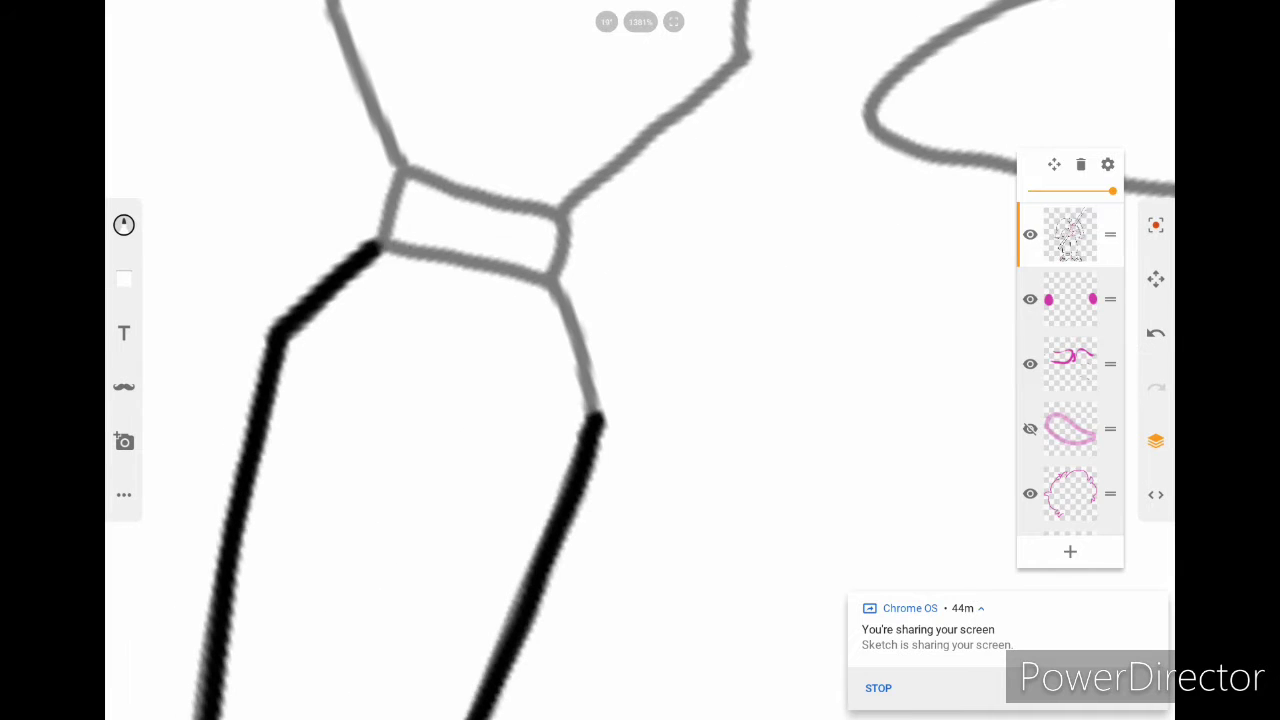
pyautogui.moveTo(556, 272); pyautogui.dragTo(592, 412)
pyautogui.keyDown('ctrl'); pyautogui.scroll(-1, 640, 360); pyautogui.keyUp('ctrl')
pyautogui.moveTo(340, 420); pyautogui.dragTo(488, 410)
pyautogui.moveTo(495, 414); pyautogui.dragTo(482, 482)
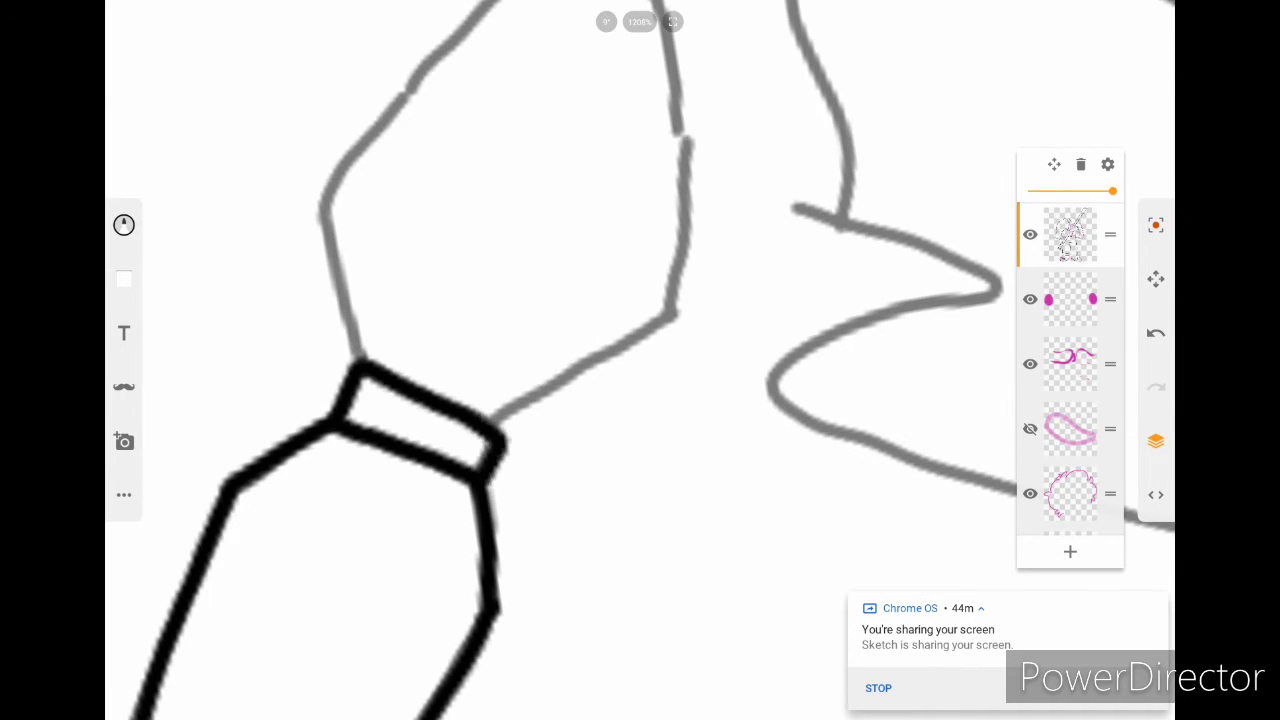
# Step: Shrink the black line-art layer slightly and nudge it upward over the faded sketch
pyautogui.keyDown('ctrl'); pyautogui.scroll(-10, 640, 360); pyautogui.keyUp('ctrl')
pyautogui.keyDown('ctrl'); pyautogui.scroll(-1, 640, 360); pyautogui.keyUp('ctrl')
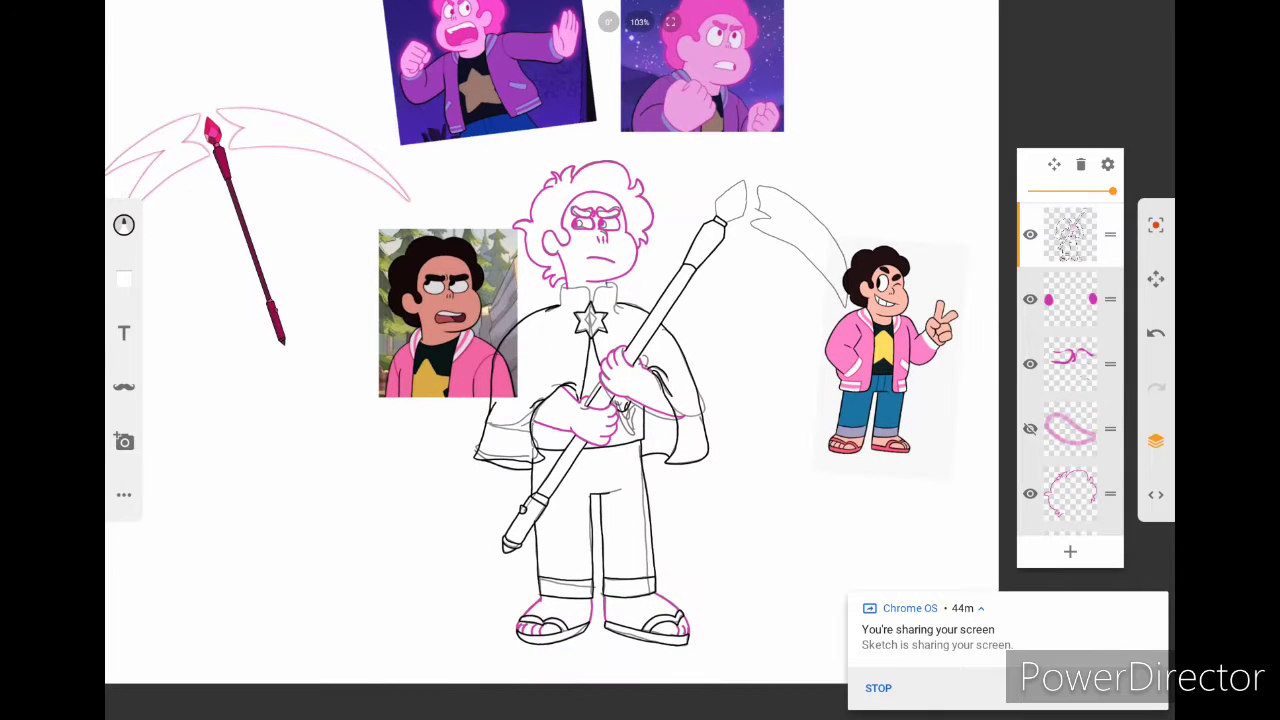
pyautogui.keyDown('ctrl'); pyautogui.scroll(2, 640, 360); pyautogui.keyUp('ctrl')
pyautogui.hotkey('ctrl', 't')
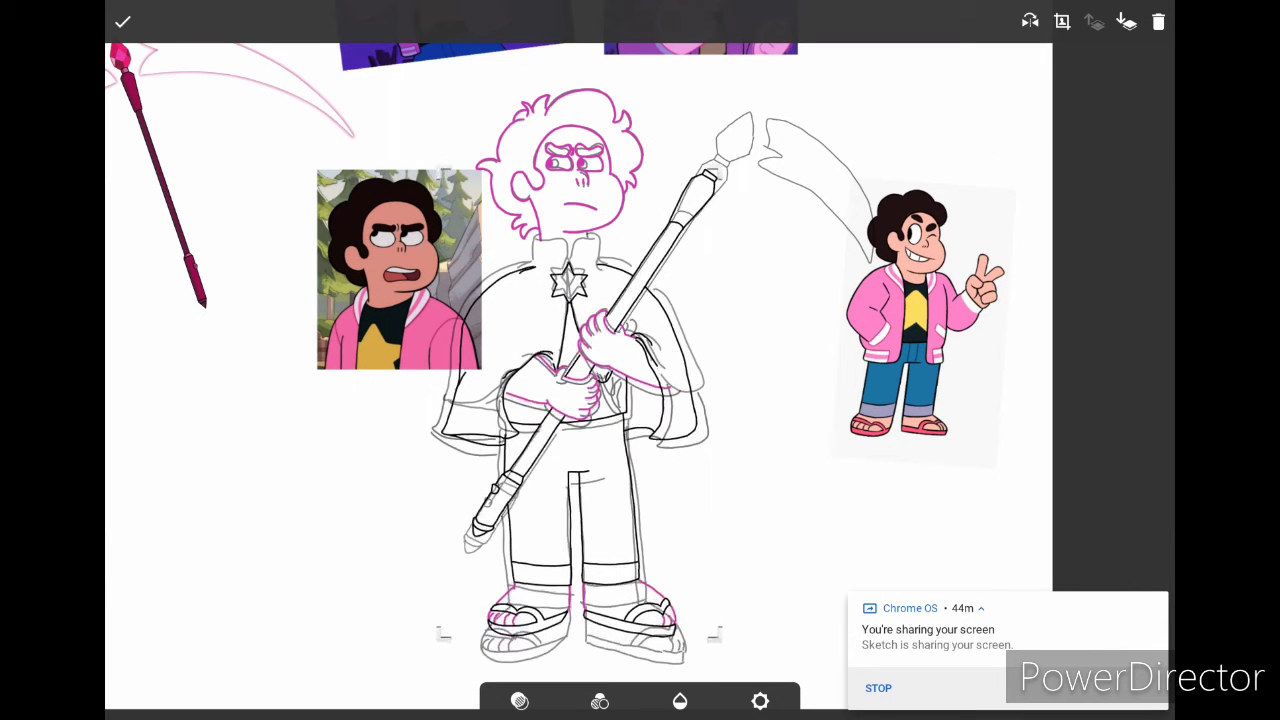
pyautogui.moveTo(580, 420); pyautogui.dragTo(581, 414)
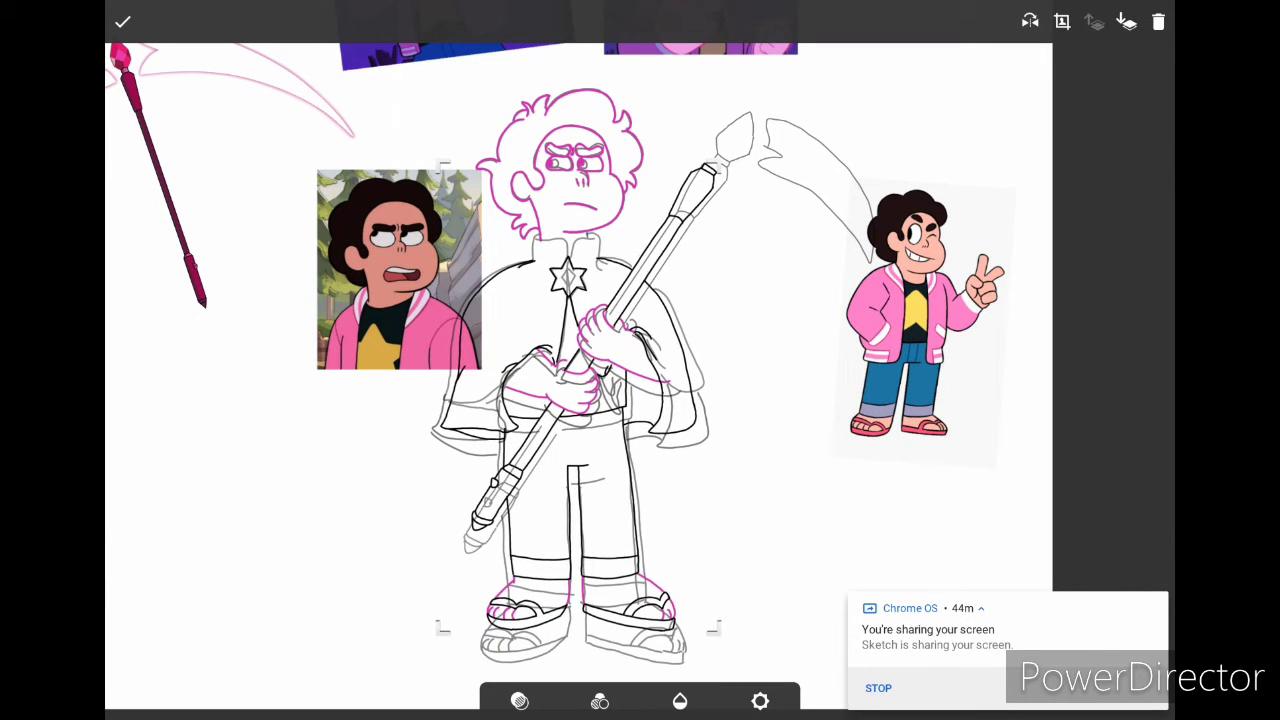
pyautogui.press('Return')
pyautogui.keyDown('ctrl'); pyautogui.scroll(6, 549, 245); pyautogui.keyUp('ctrl')
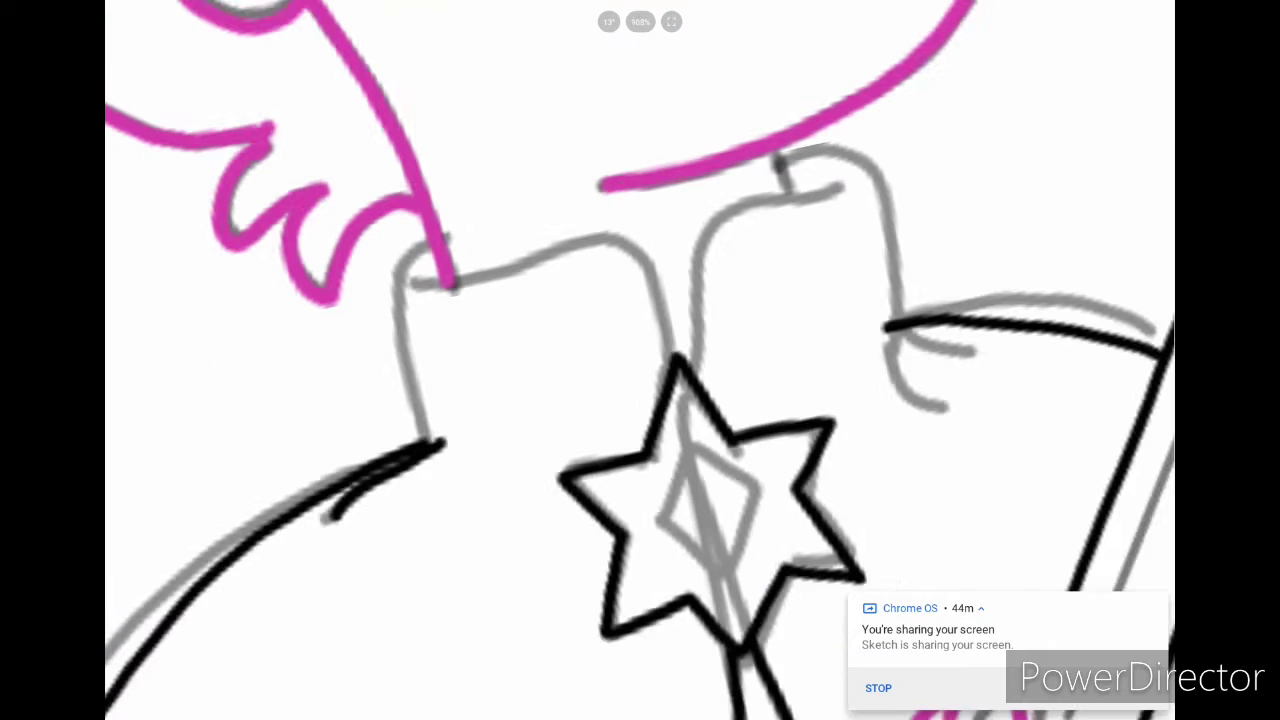
# Step: Trace both collar flaps of the cape above the star clasp in black
pyautogui.moveTo(430, 440); pyautogui.dragTo(396, 266)
pyautogui.moveTo(490, 280)
pyautogui.mouseDown()
pyautogui.moveTo(678, 276)
pyautogui.moveTo(698, 368)
pyautogui.mouseUp()
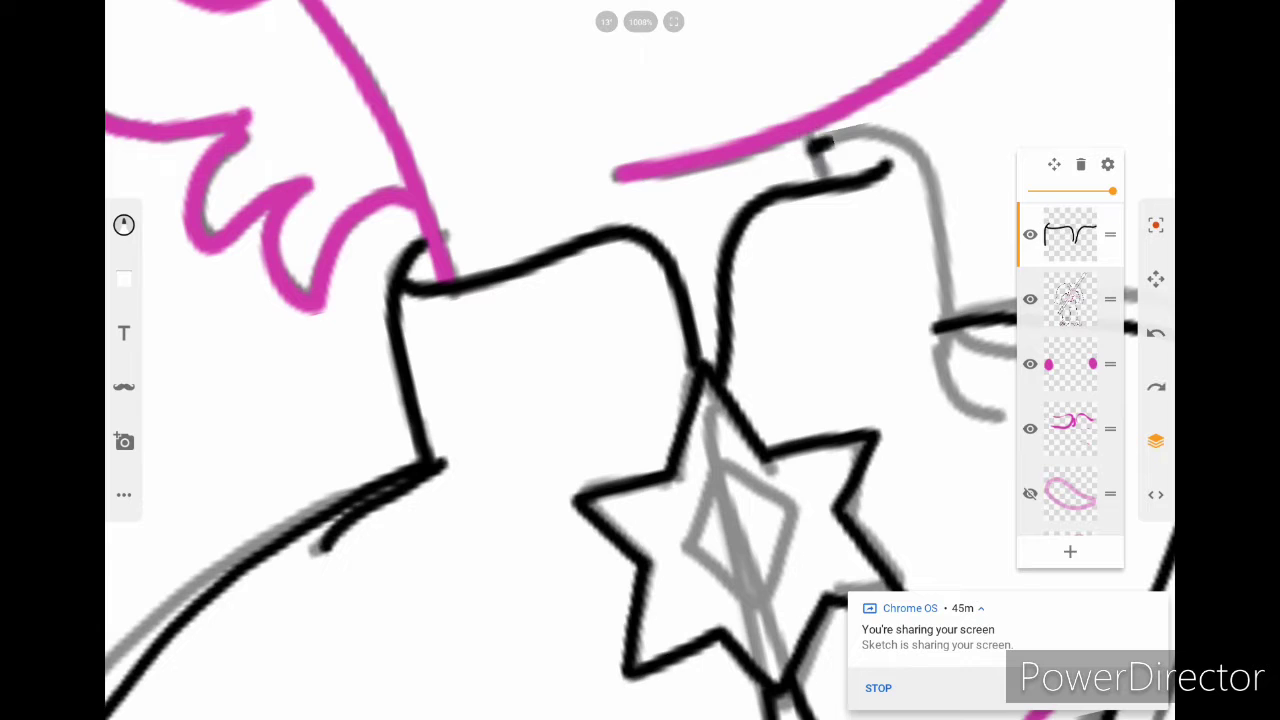
pyautogui.hotkey('ctrl', 'z')
# Step: Draw the short neck line beside the collar and the diamond inside the star clasp in magenta
pyautogui.moveTo(815, 138)
pyautogui.mouseDown()
pyautogui.moveTo(835, 152)
pyautogui.moveTo(822, 178)
pyautogui.mouseUp()
pyautogui.click(771, 114)
pyautogui.click(337, 234)
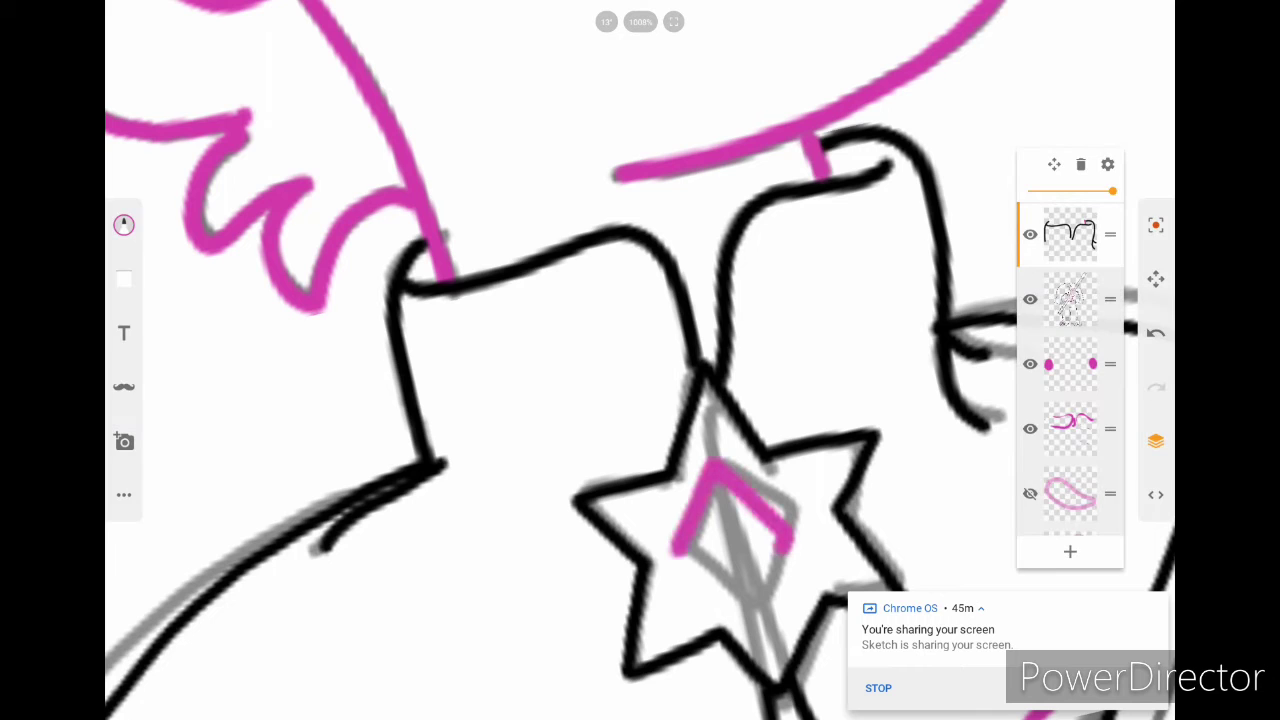
pyautogui.scroll(-10, 640, 360)
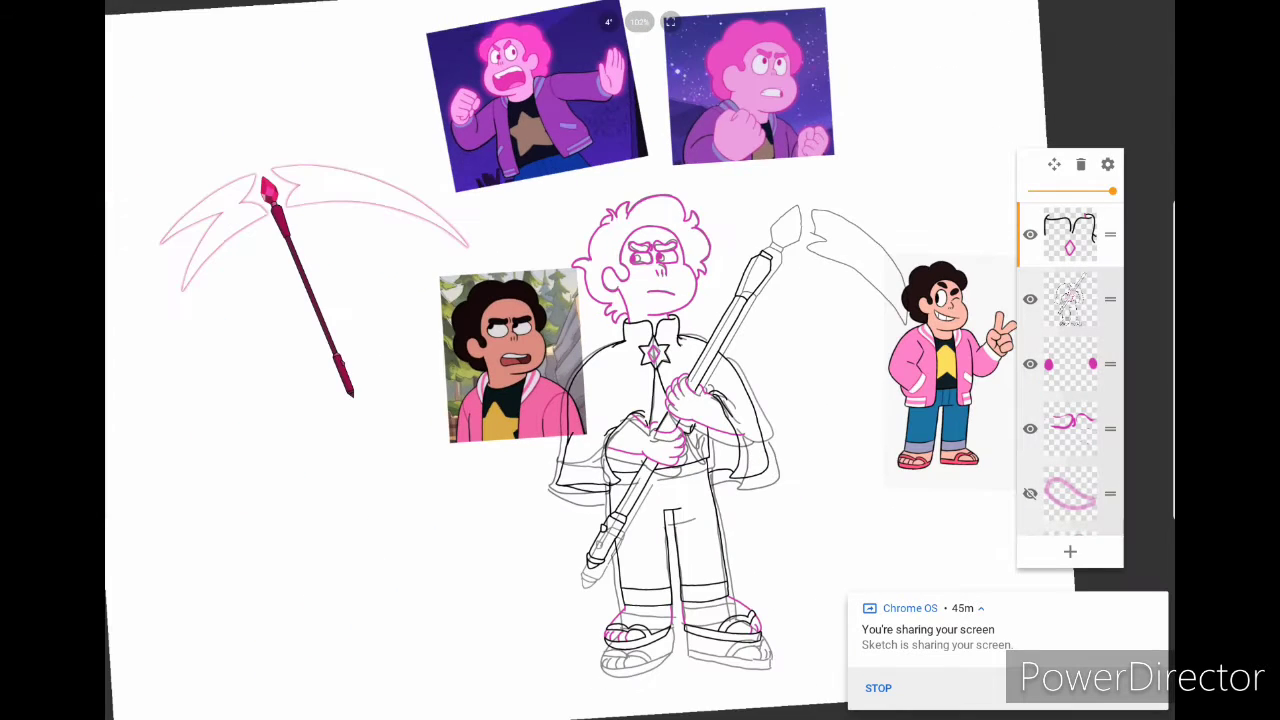
# Step: Add an empty layer, sample dark red from the reference scythe for the pen, and move the layer beneath the head line art
pyautogui.click(1070, 551)
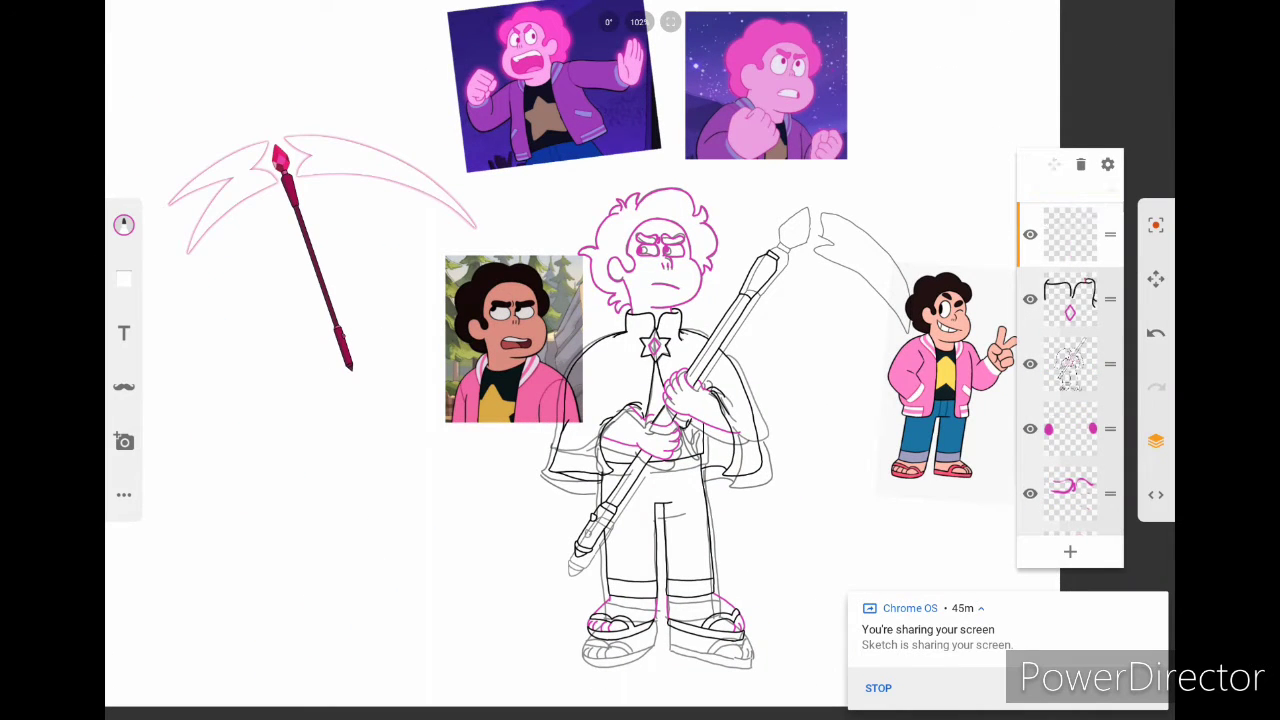
pyautogui.scroll(10, 280, 160)
pyautogui.moveTo(640, 357); pyautogui.dragTo(406, 429)
pyautogui.scroll(-10, 640, 360)
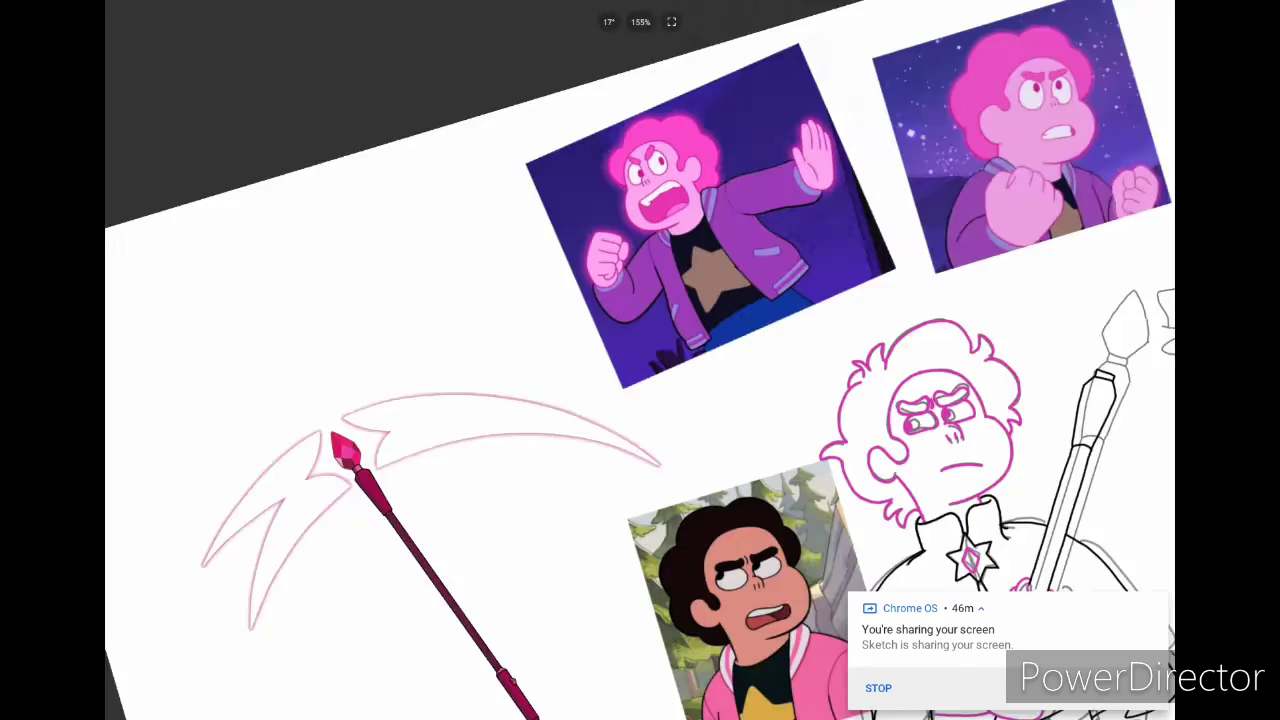
pyautogui.moveTo(930, 420); pyautogui.dragTo(550, 300)
pyautogui.scroll(2, 1070, 370)
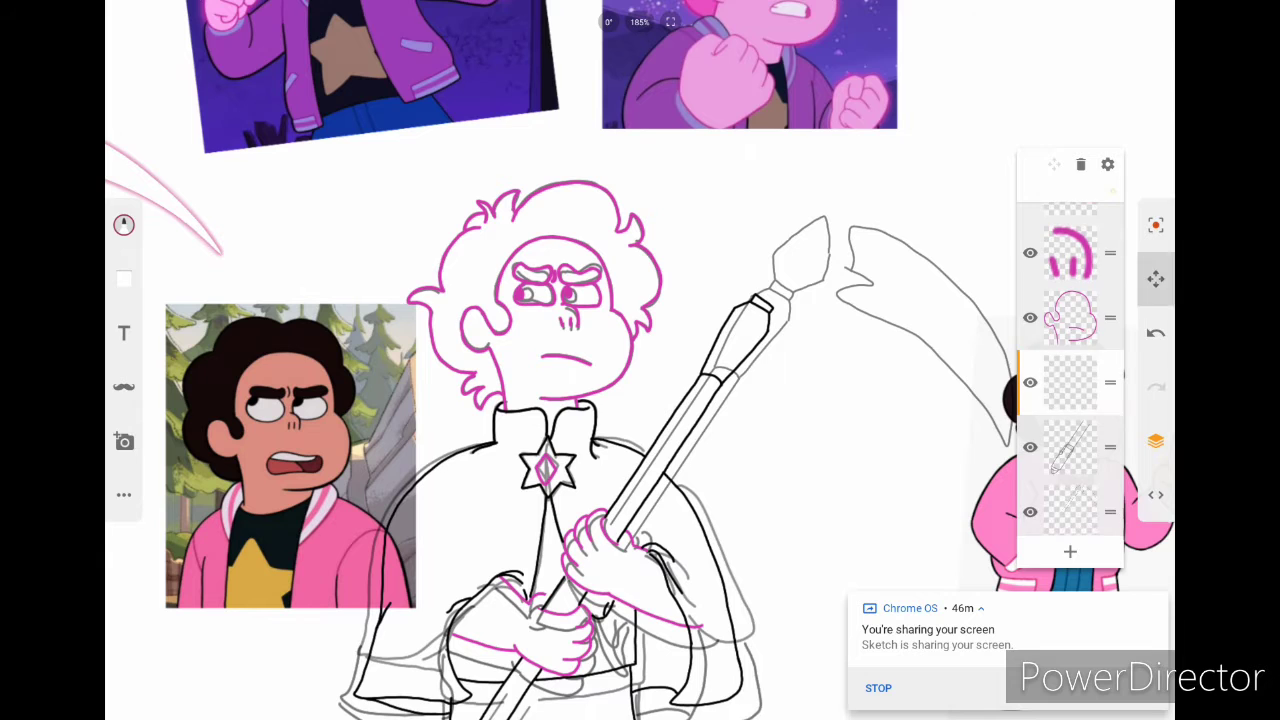
pyautogui.moveTo(550, 520); pyautogui.dragTo(640, 600)
pyautogui.hotkey('ctrl', 'z')
pyautogui.scroll(-2, 1070, 370)
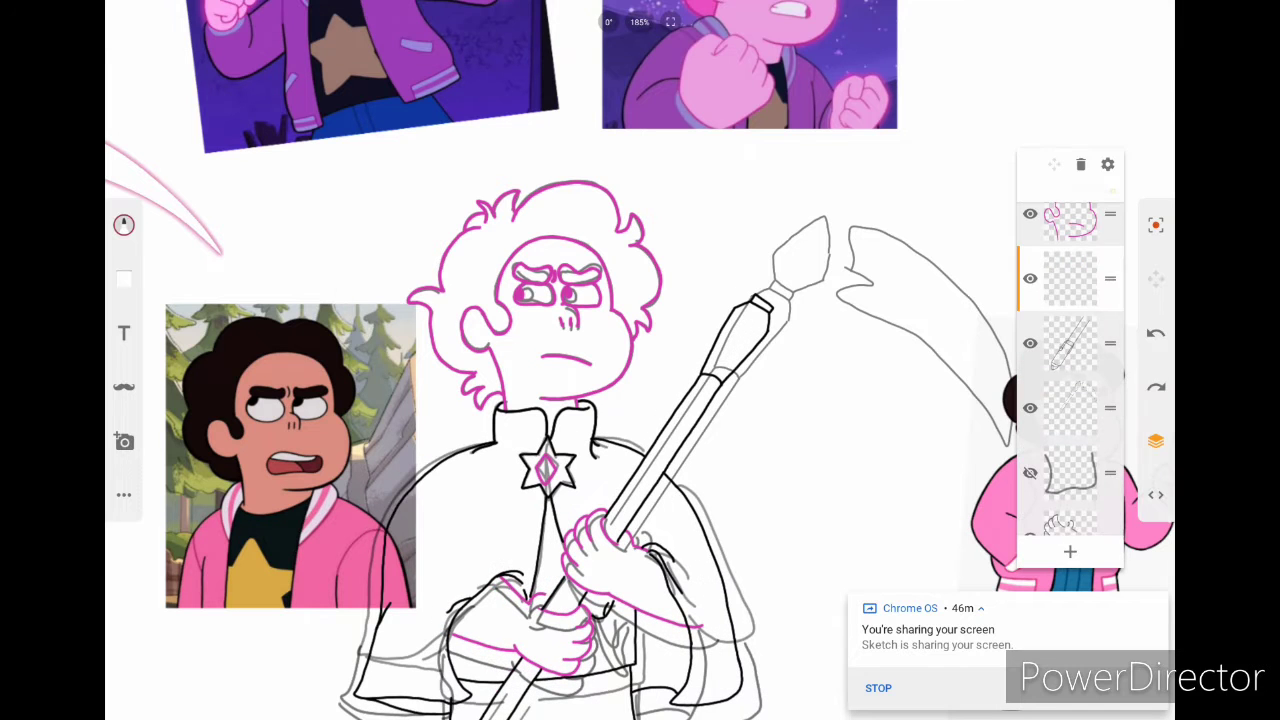
# Step: Move the faded scythe pole, gem and blade sketches to line up with the black scythe line art
pyautogui.click(1070, 343)
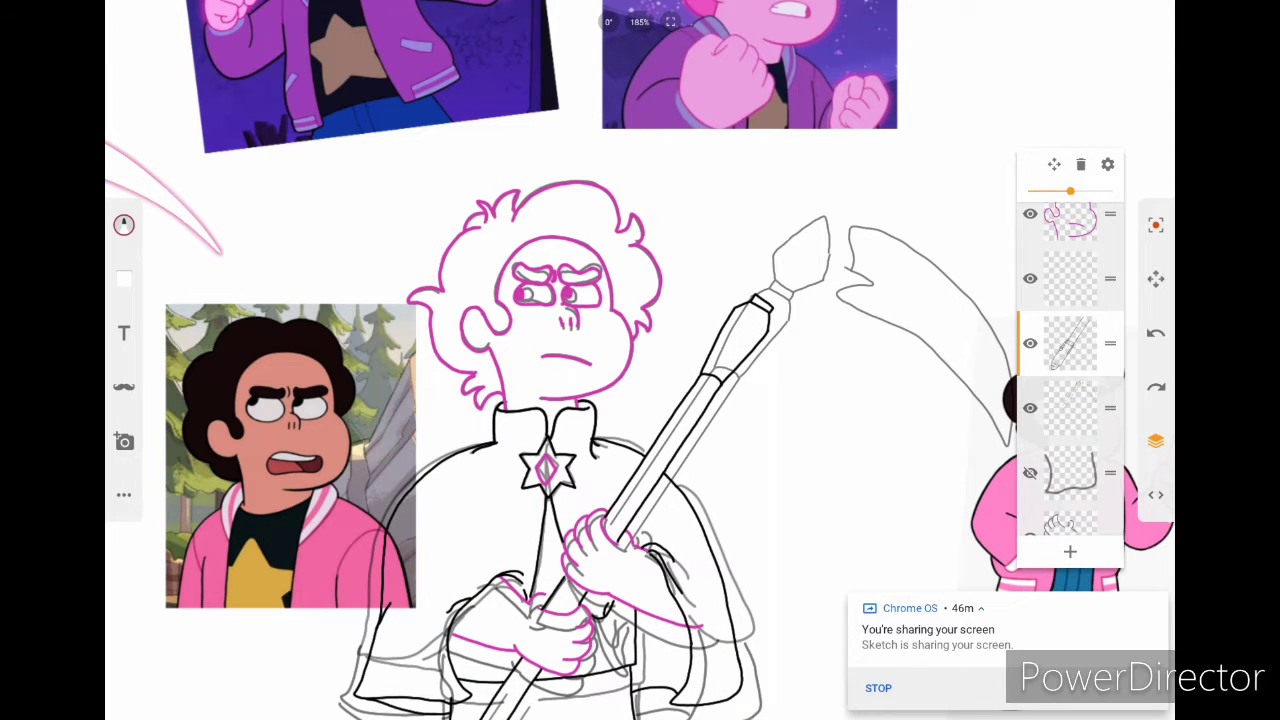
pyautogui.click(1054, 164)
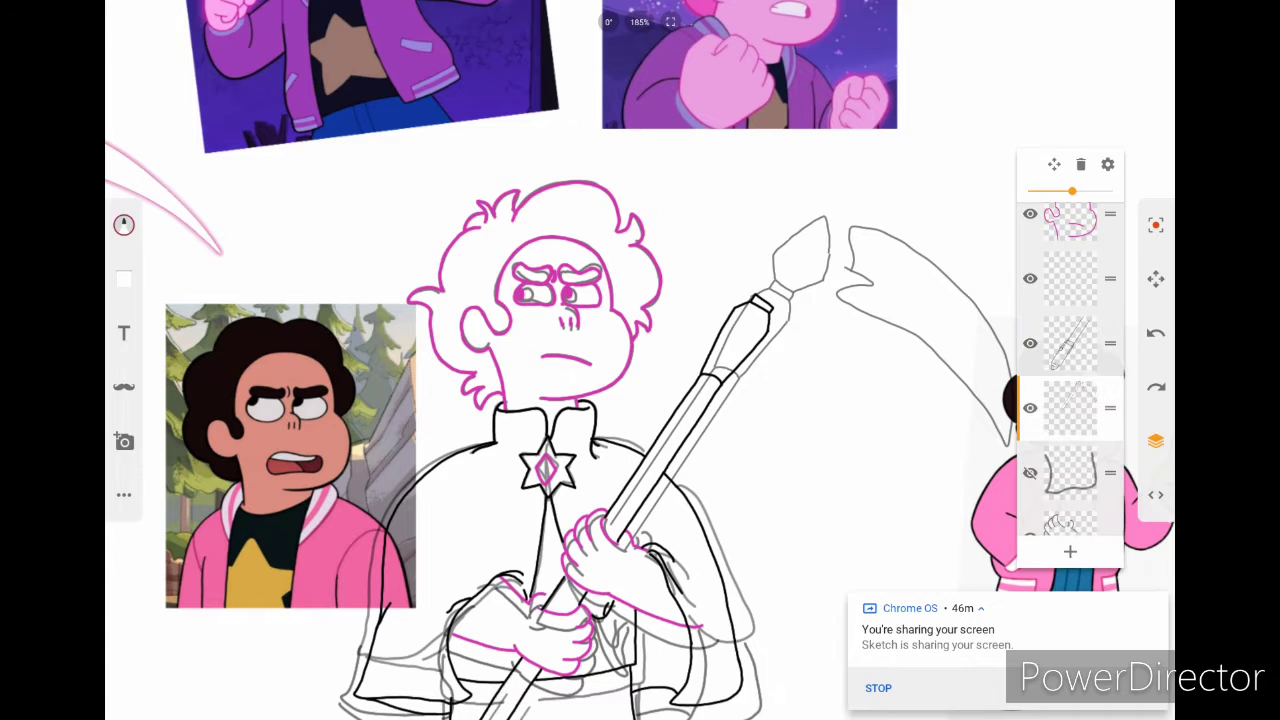
pyautogui.moveTo(900, 300)
pyautogui.mouseDown()
pyautogui.moveTo(938, 243)
pyautogui.moveTo(840, 376)
pyautogui.mouseUp()
pyautogui.click(123, 21)
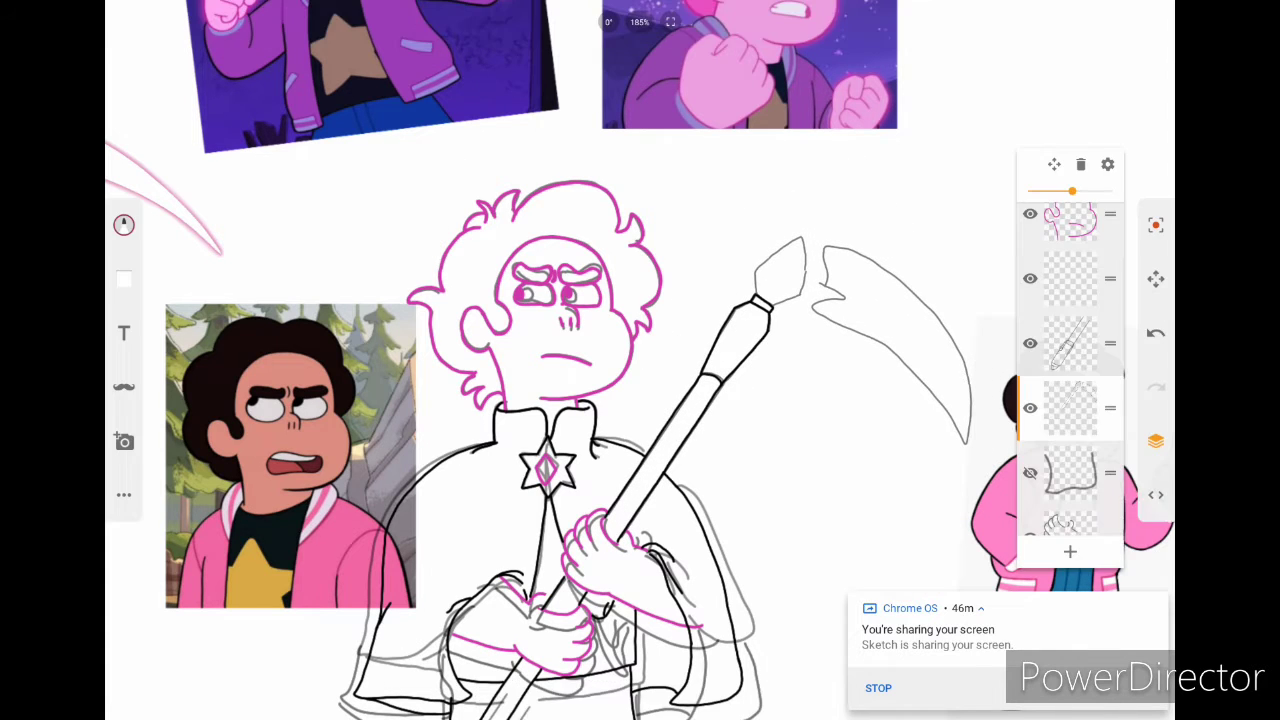
# Step: Try to trace the lower edges of the scythe's pointed gem in dark red
pyautogui.click(1070, 278)
pyautogui.keyDown('ctrl'); pyautogui.scroll(5, 784, 257); pyautogui.keyUp('ctrl')
pyautogui.moveTo(658, 322)
pyautogui.mouseDown()
pyautogui.moveTo(836, 177)
pyautogui.moveTo(864, 384)
pyautogui.mouseUp()
pyautogui.hotkey('ctrl', 'z')
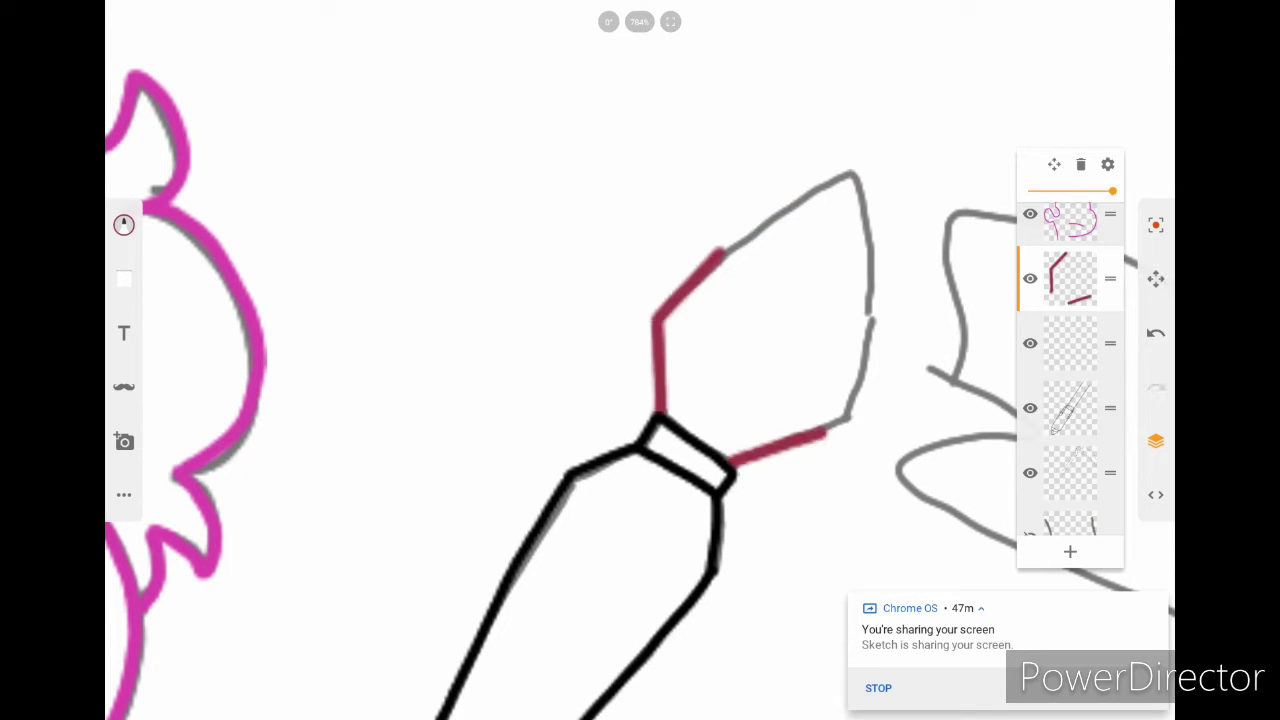
pyautogui.hotkey('ctrl', 'z')
pyautogui.hotkey('ctrl', 'z')
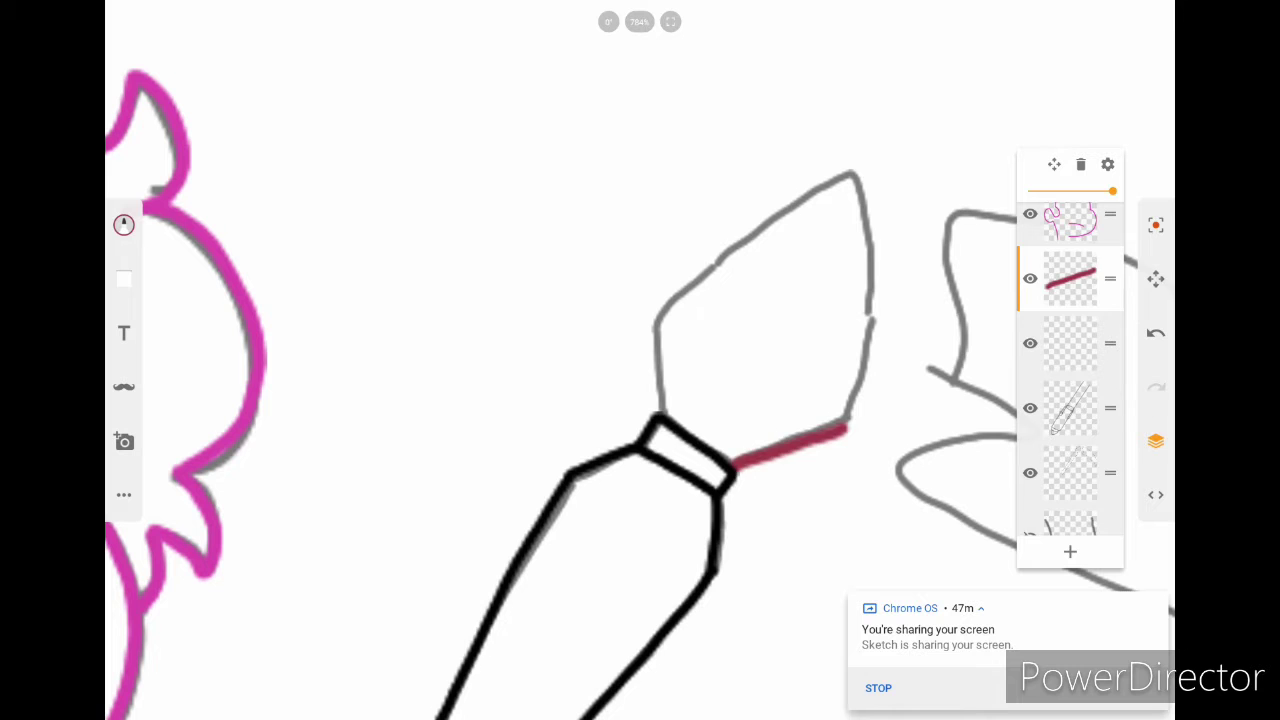
pyautogui.hotkey('ctrl', 'z')
pyautogui.hotkey('ctrl', 'z')
pyautogui.keyDown('ctrl'); pyautogui.scroll(-5, 640, 360); pyautogui.keyUp('ctrl')
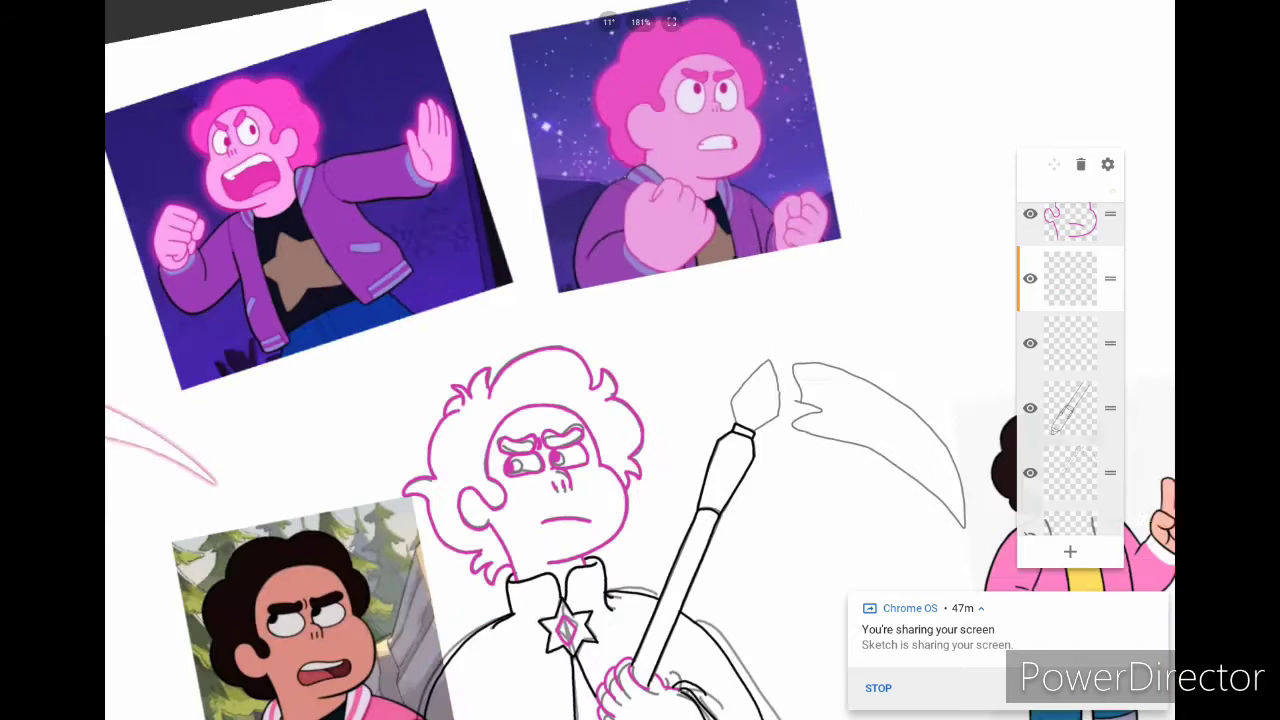
# Step: Trace both sides of the scythe's pointed gem in dark red, each side on its own layer
pyautogui.keyDown('ctrl'); pyautogui.scroll(4, 640, 360); pyautogui.keyUp('ctrl')
pyautogui.keyDown('ctrl'); pyautogui.scroll(5, 800, 400); pyautogui.keyUp('ctrl')
pyautogui.click(1156, 441)
pyautogui.moveTo(505, 465); pyautogui.dragTo(563, 583)
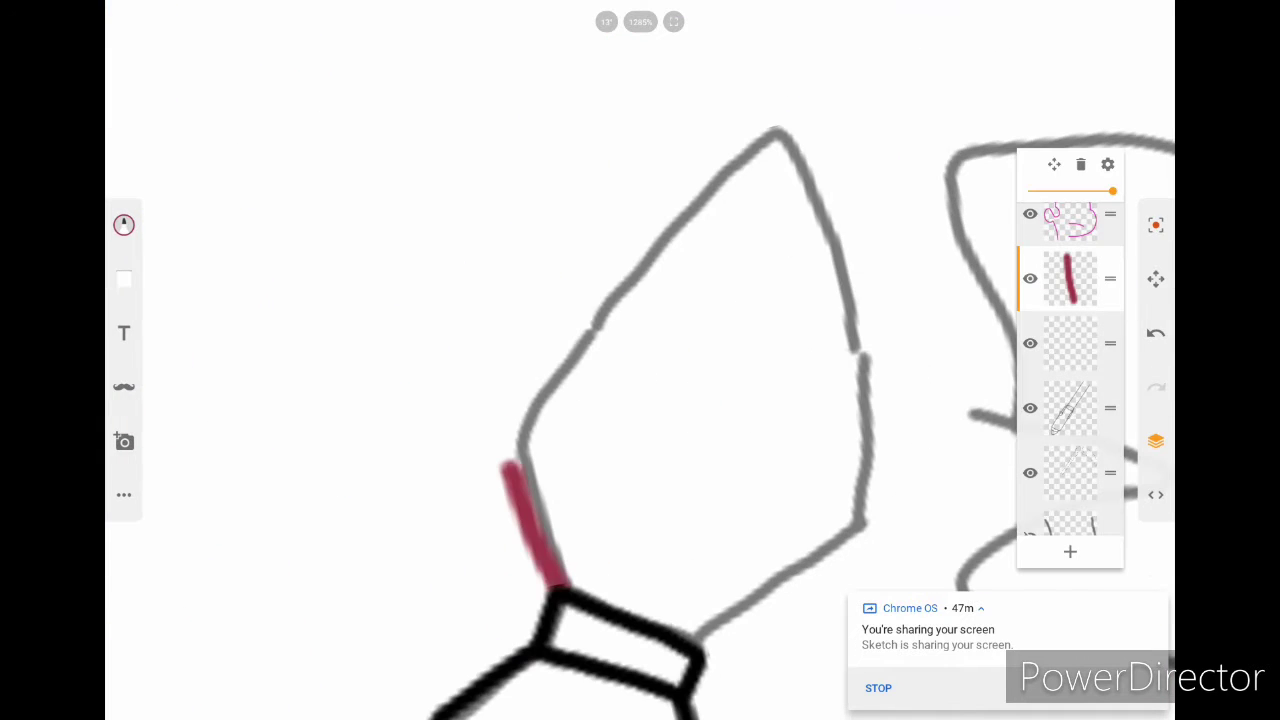
pyautogui.moveTo(540, 355); pyautogui.dragTo(805, 105)
pyautogui.click(1054, 164)
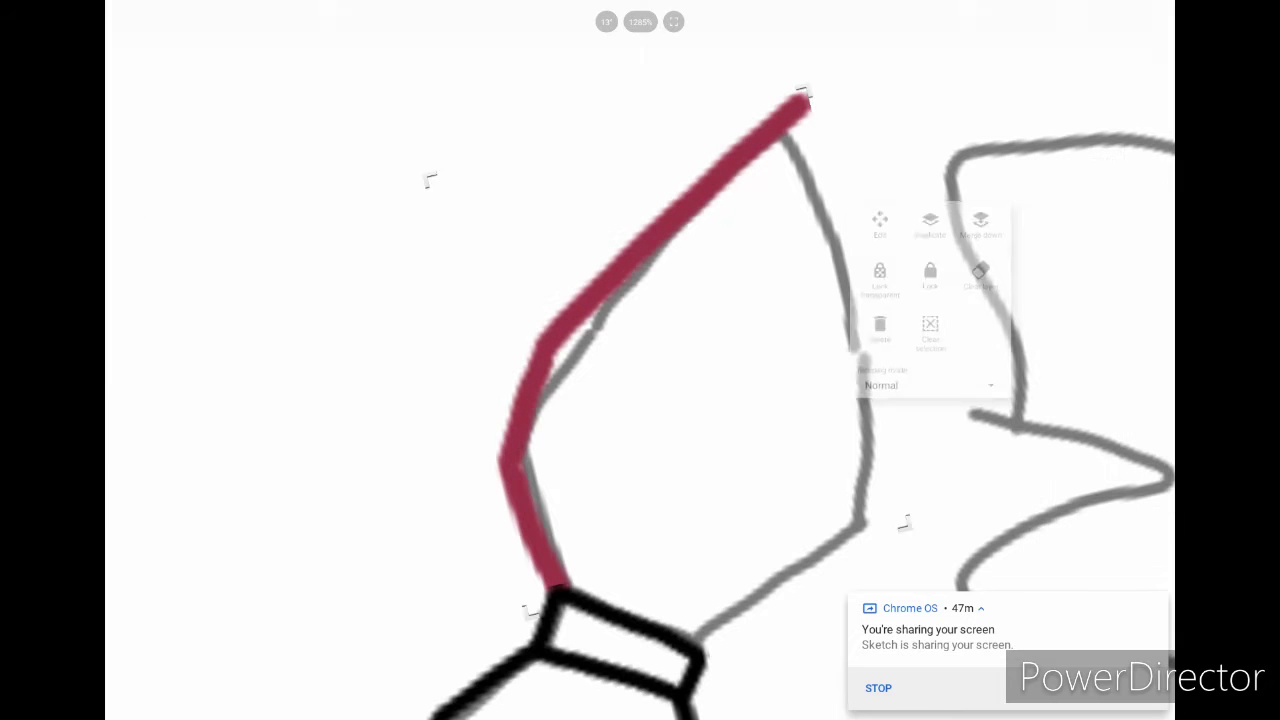
pyautogui.moveTo(900, 520)
pyautogui.mouseDown()
pyautogui.moveTo(1114, 343)
pyautogui.moveTo(1136, 470)
pyautogui.mouseUp()
pyautogui.moveTo(900, 300); pyautogui.dragTo(835, 300)
pyautogui.click(123, 21)
# Step: Erase the overshooting line end at the gem's tip and close the point with the dark red pen
pyautogui.click(123, 224)
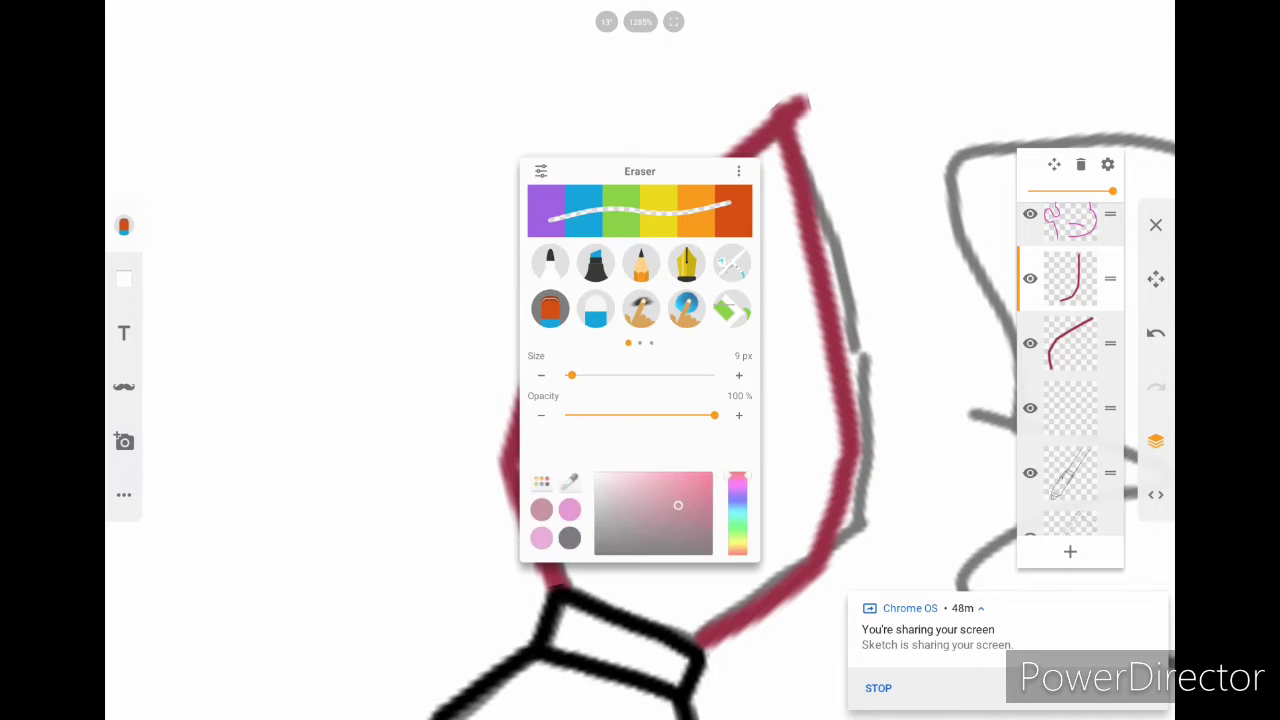
pyautogui.click(546, 306)
pyautogui.click(1070, 343)
pyautogui.moveTo(785, 112); pyautogui.dragTo(802, 104)
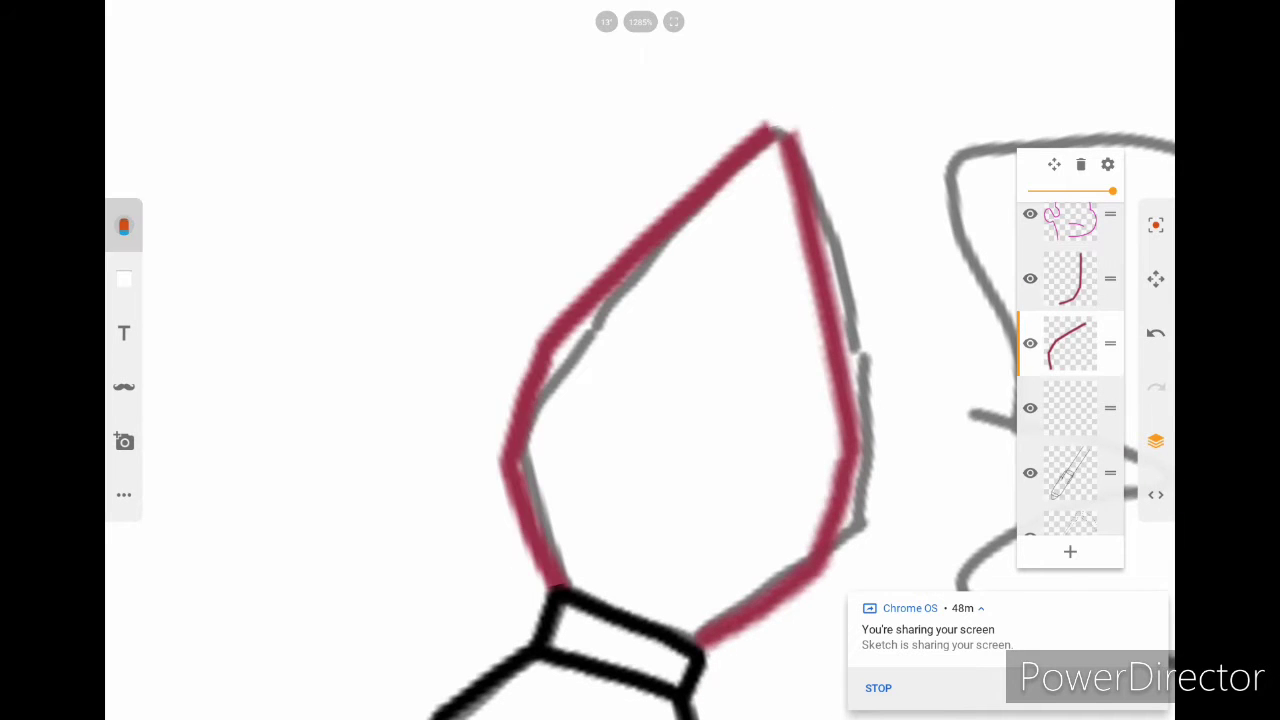
pyautogui.scroll(5, 740, 290)
pyautogui.scroll(-10, 640, 360)
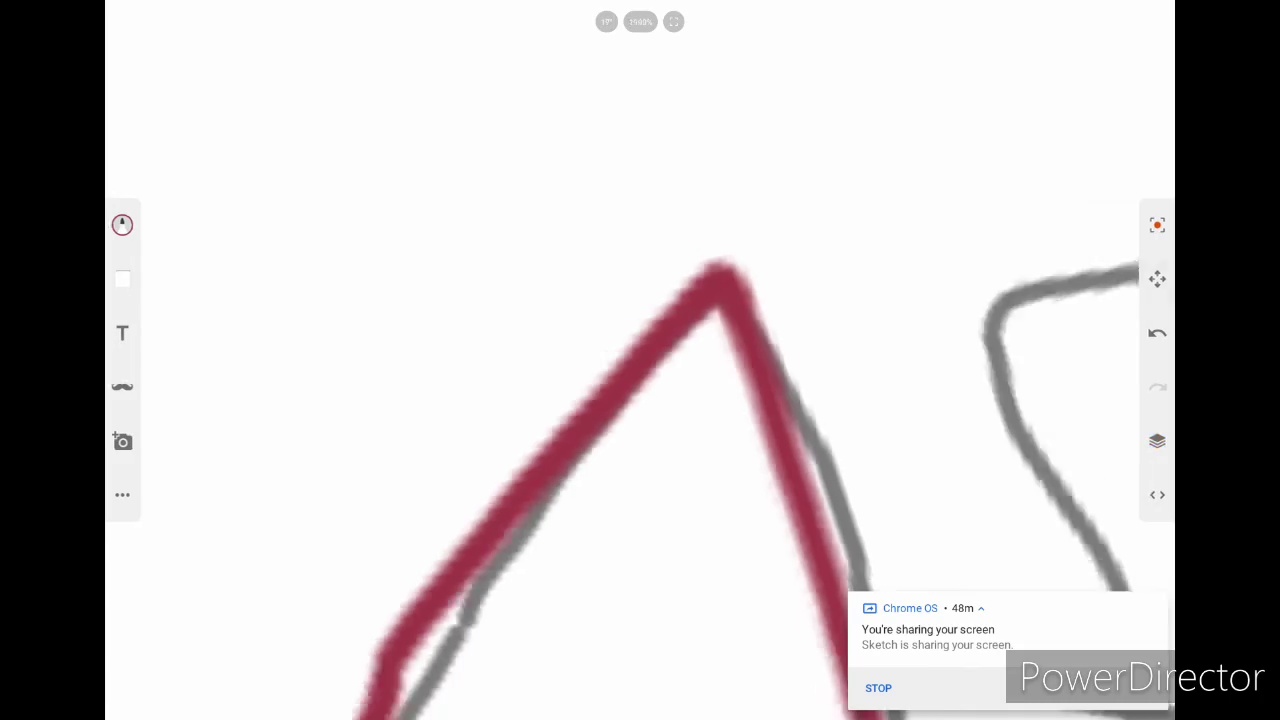
# Step: Sample a bright pink from the reference scythe as the pen colour
pyautogui.scroll(8, 640, 360)
pyautogui.scroll(5, 210, 515)
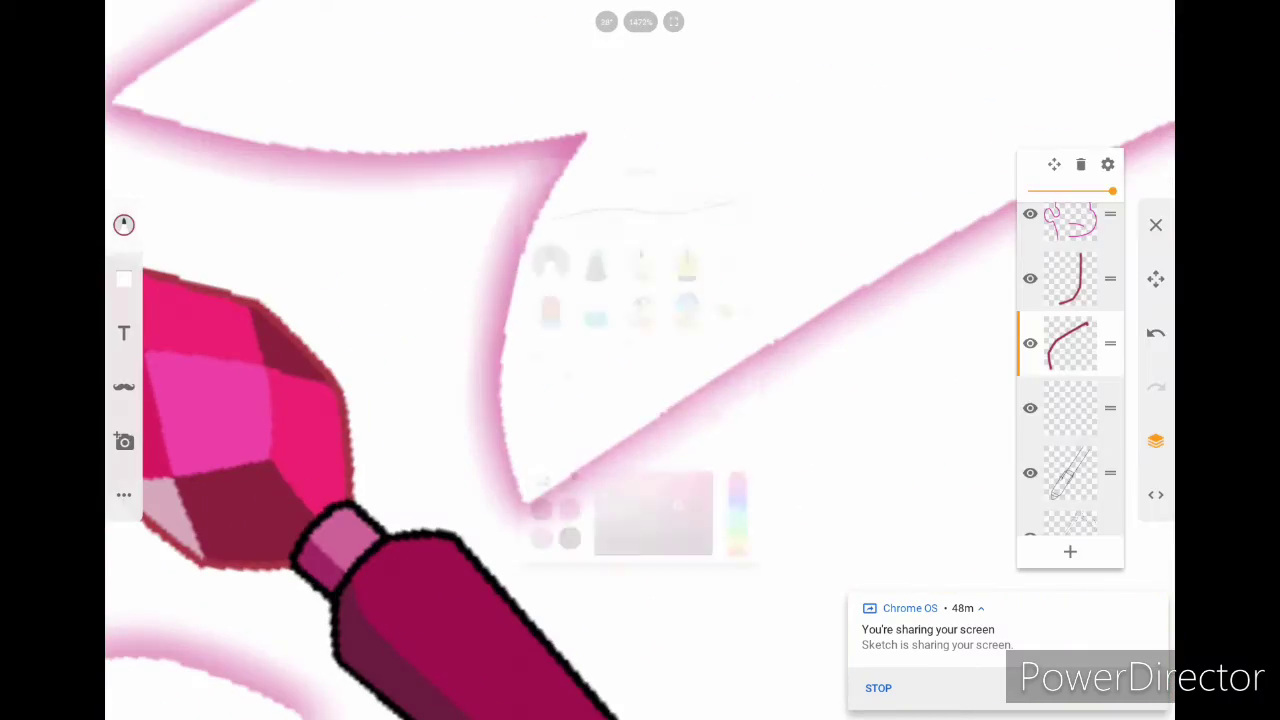
pyautogui.scroll(-8, 640, 360)
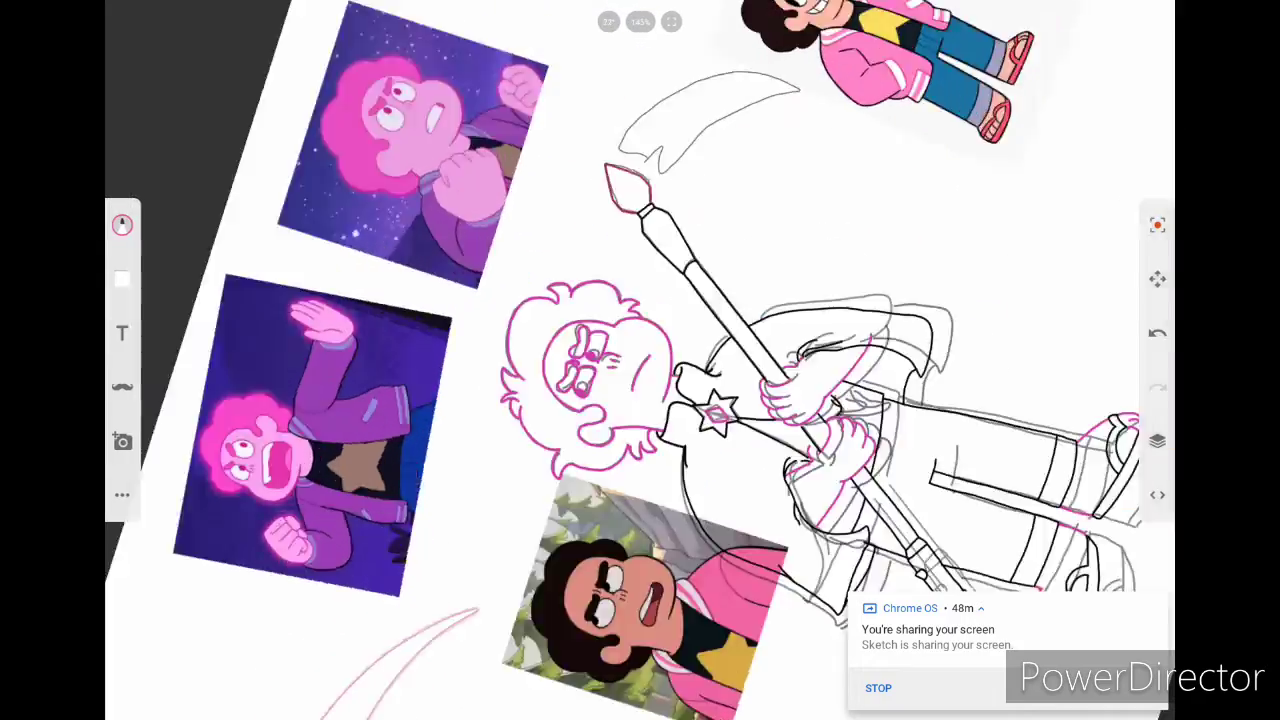
pyautogui.scroll(4, 640, 360)
pyautogui.scroll(-5, 640, 360)
# Step: Hide all the faded grey sketch layers so only the coloured and black line art shows
pyautogui.scroll(-3, 1070, 370)
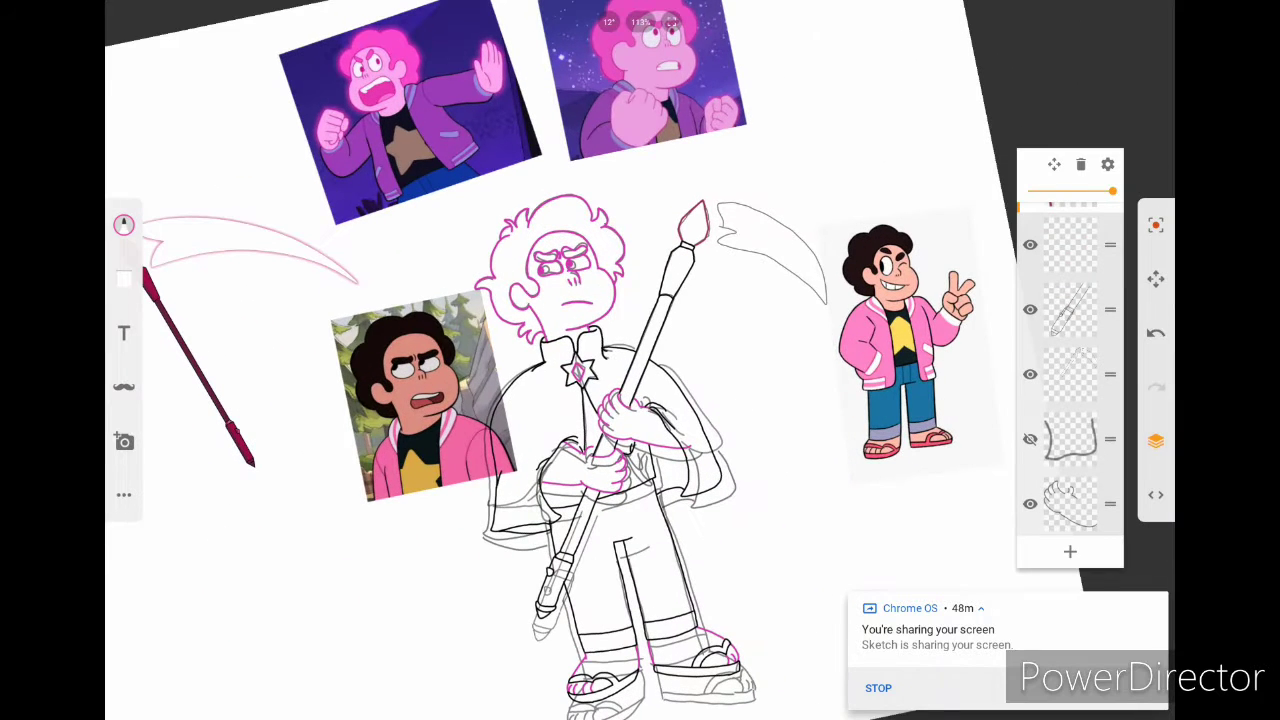
pyautogui.scroll(-2, 1070, 370)
pyautogui.click(1030, 282)
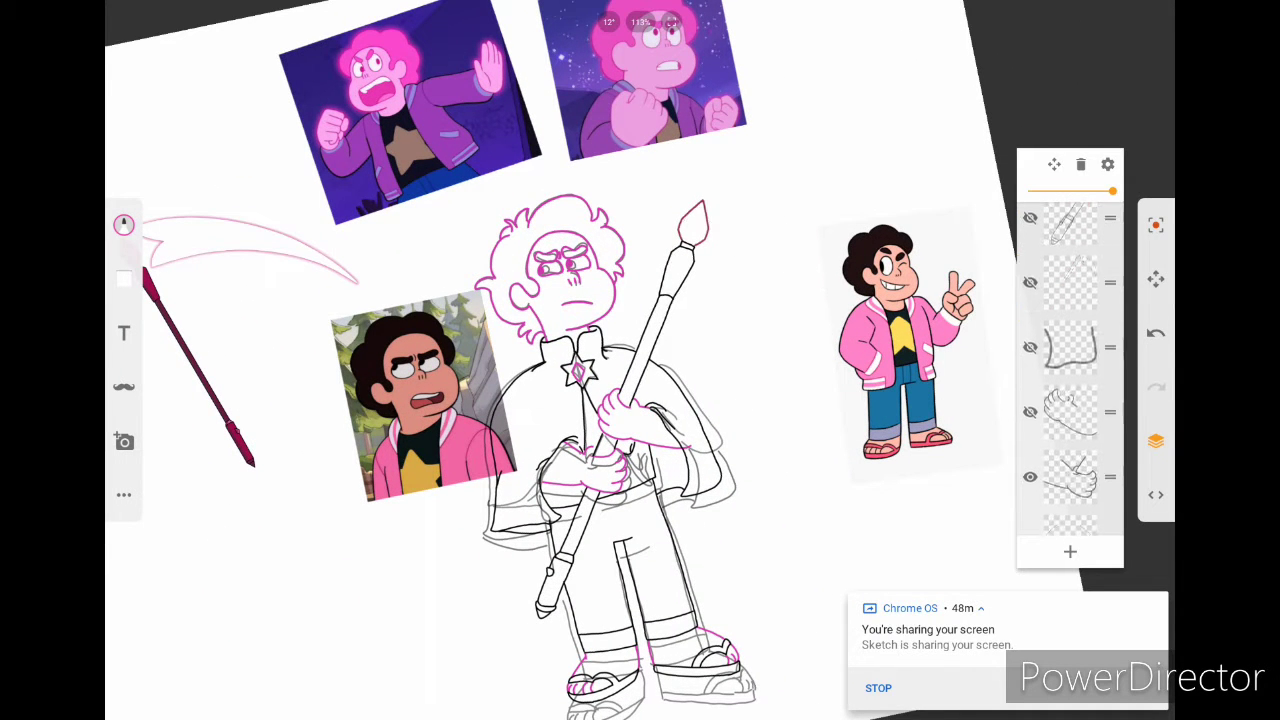
pyautogui.scroll(-3, 1070, 370)
pyautogui.click(1030, 310)
pyautogui.scroll(-2, 1070, 370)
pyautogui.click(1030, 440)
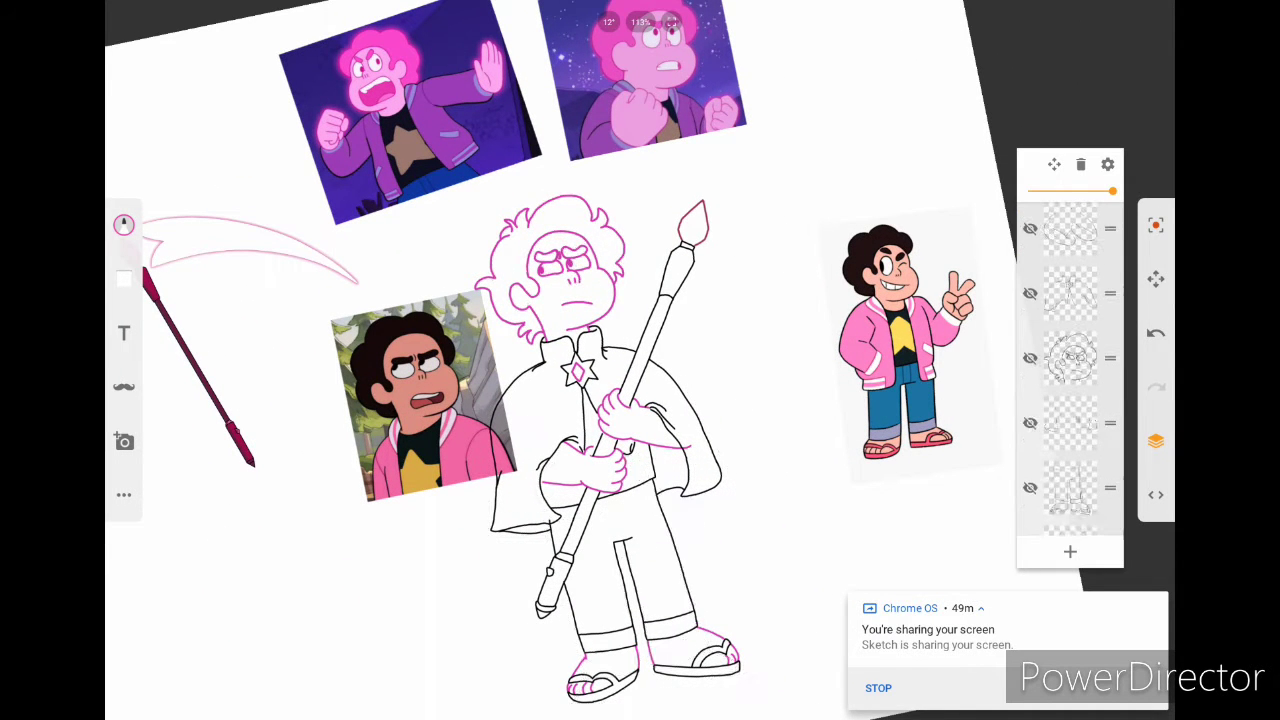
pyautogui.scroll(-2, 1070, 370)
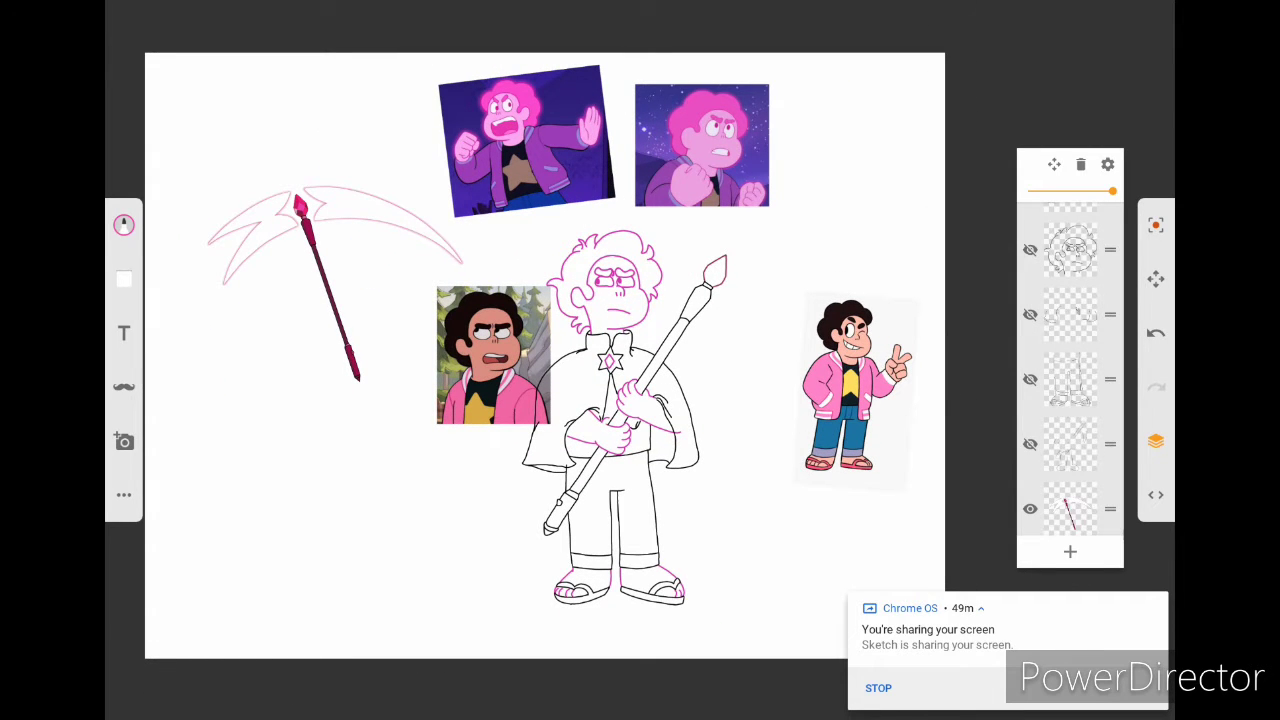
pyautogui.click(1155, 225)
# Step: Erase the magenta neck and chin line ends that stick out past the collar and jaw on the head layer
pyautogui.scroll(10, 720, 280)
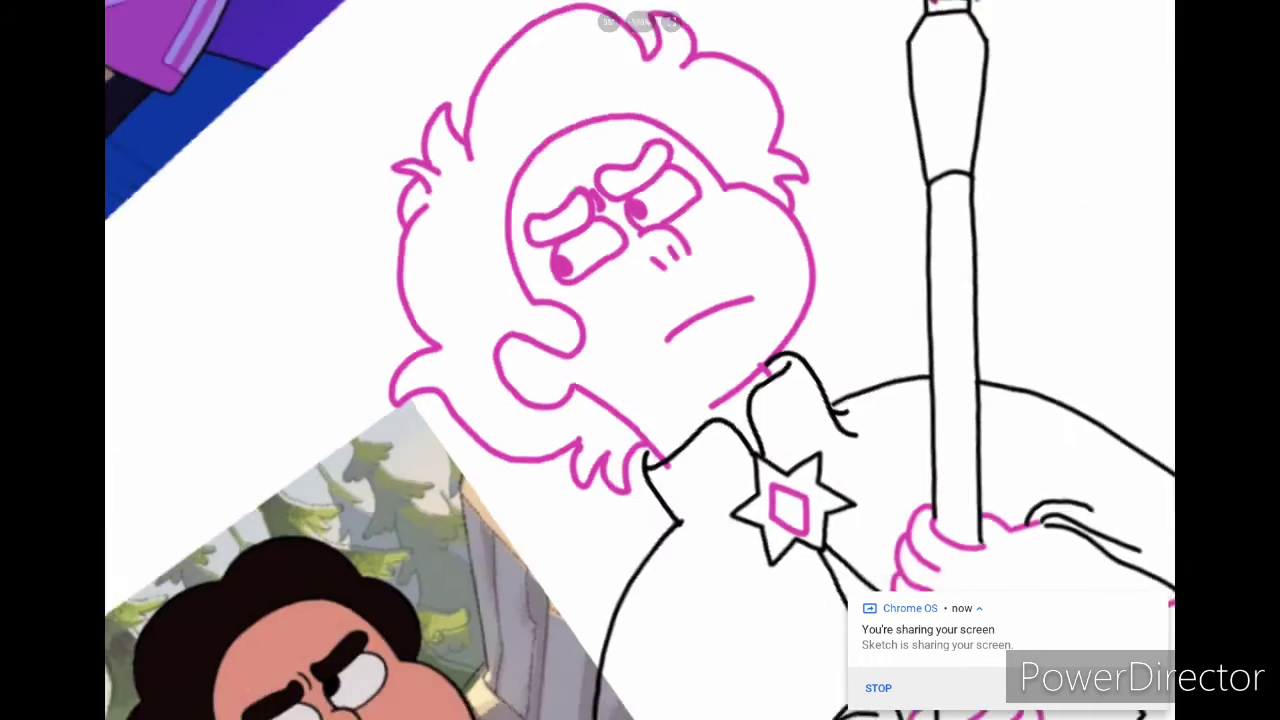
pyautogui.click(1155, 440)
pyautogui.scroll(3, 1070, 370)
pyautogui.scroll(3, 1070, 370)
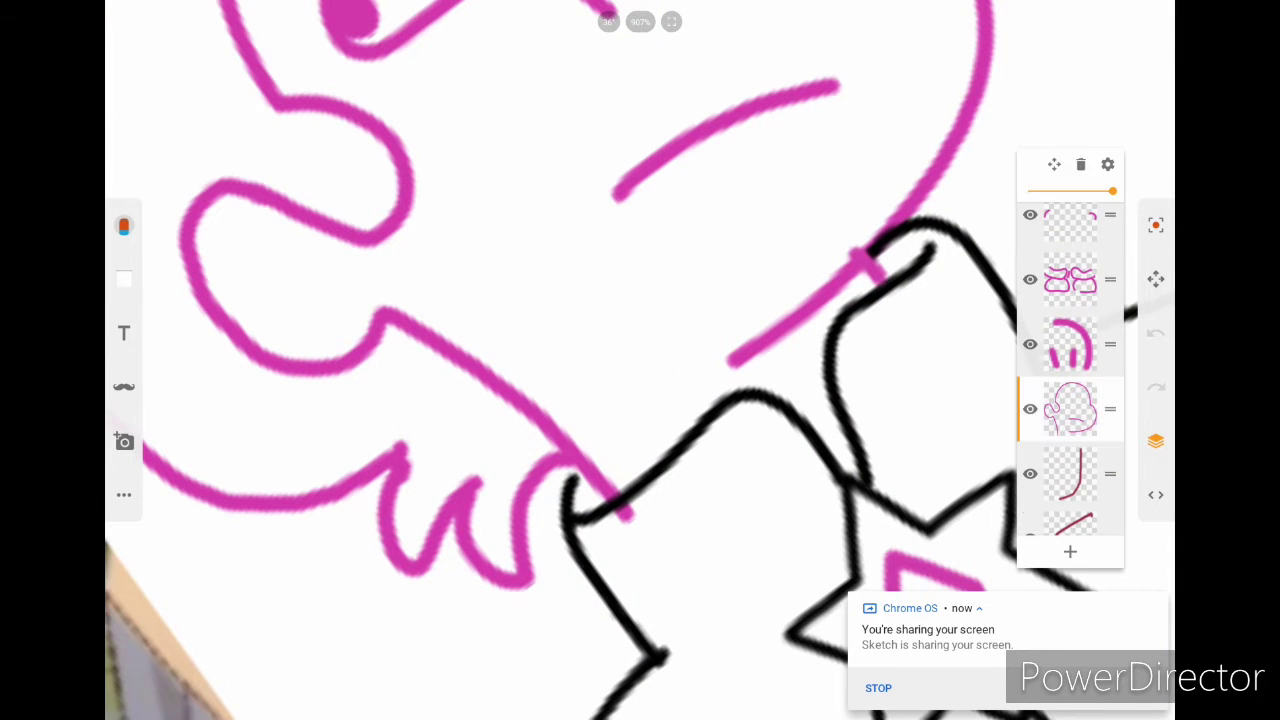
pyautogui.click(124, 226)
pyautogui.click(124, 226)
pyautogui.moveTo(630, 515); pyautogui.dragTo(612, 498)
# Step: Redraw the chin line on a new top layer with the 8 px magenta marker where the black collar overlaps it
pyautogui.scroll(3, 1070, 370)
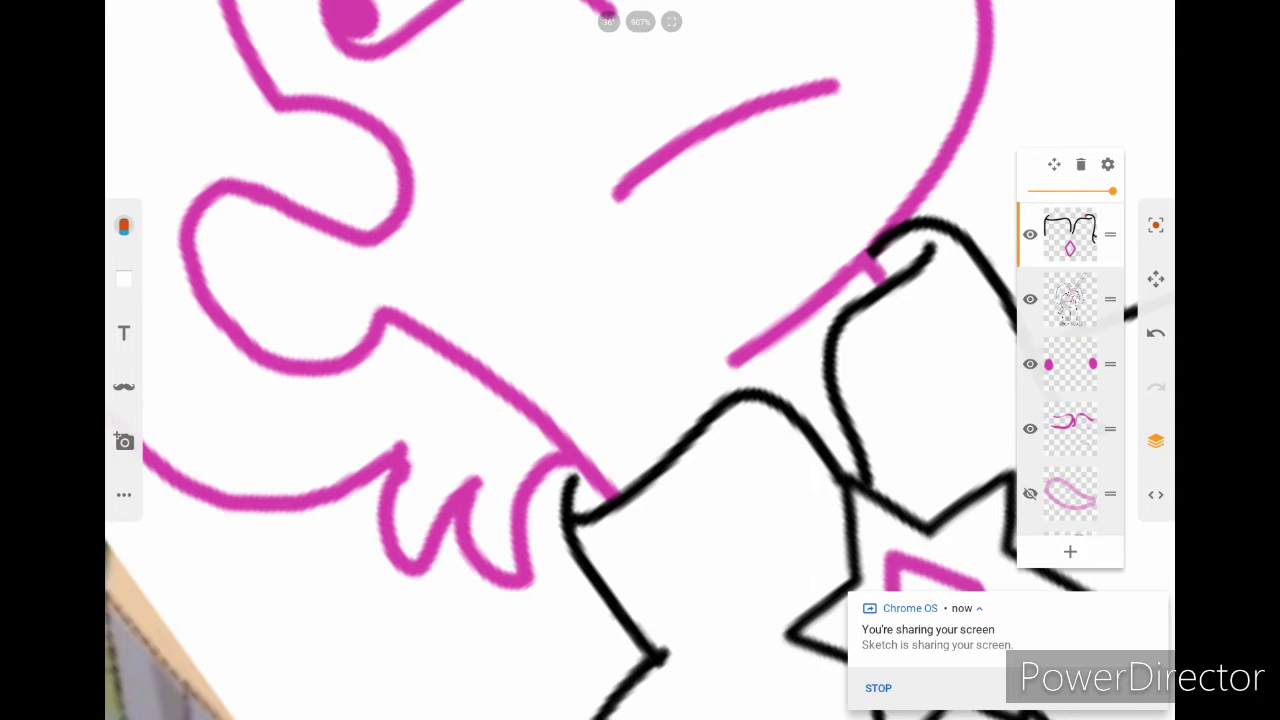
pyautogui.click(1070, 551)
pyautogui.click(124, 226)
pyautogui.click(549, 306)
pyautogui.click(124, 226)
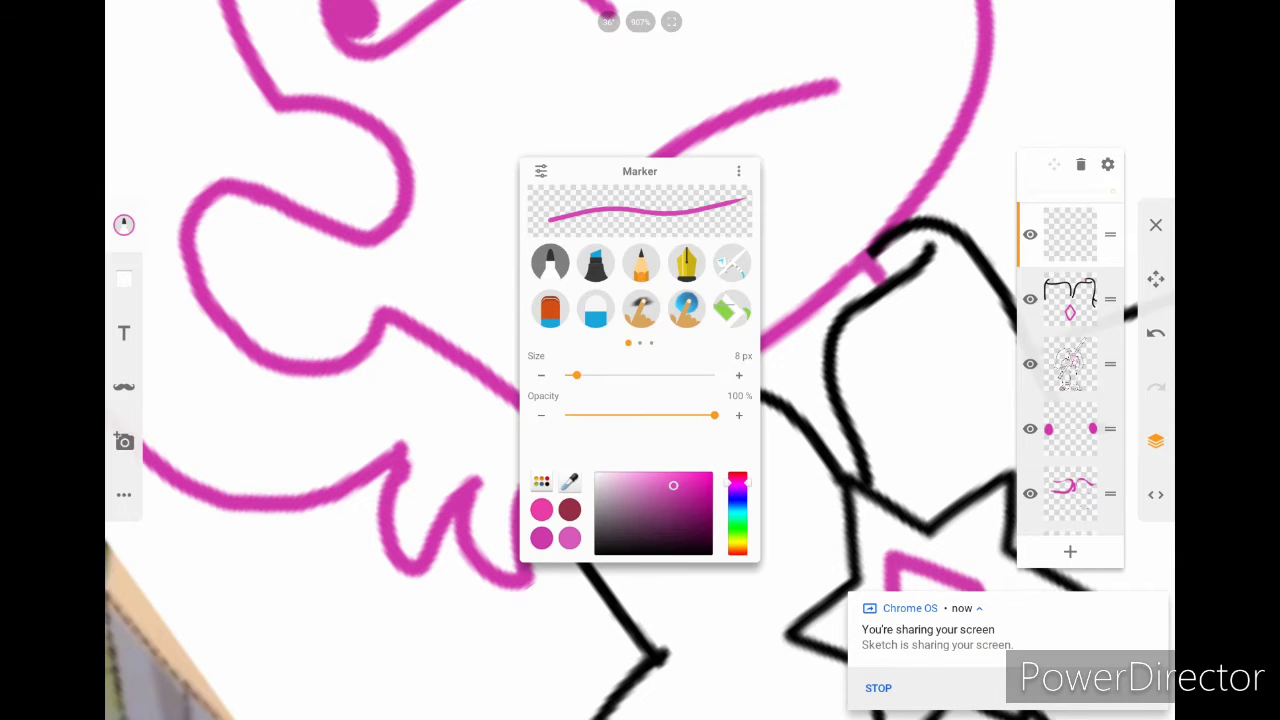
pyautogui.scroll(5, 640, 360)
pyautogui.moveTo(745, 330); pyautogui.dragTo(762, 405)
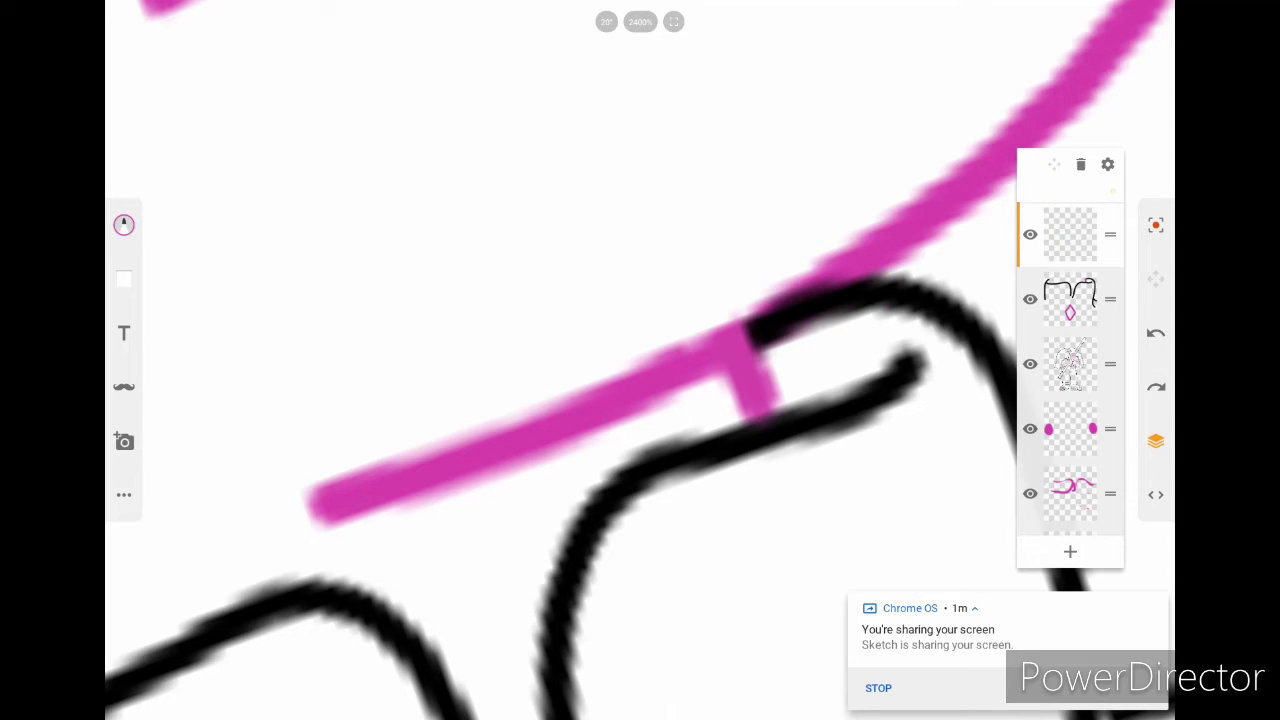
pyautogui.moveTo(750, 330); pyautogui.dragTo(690, 400)
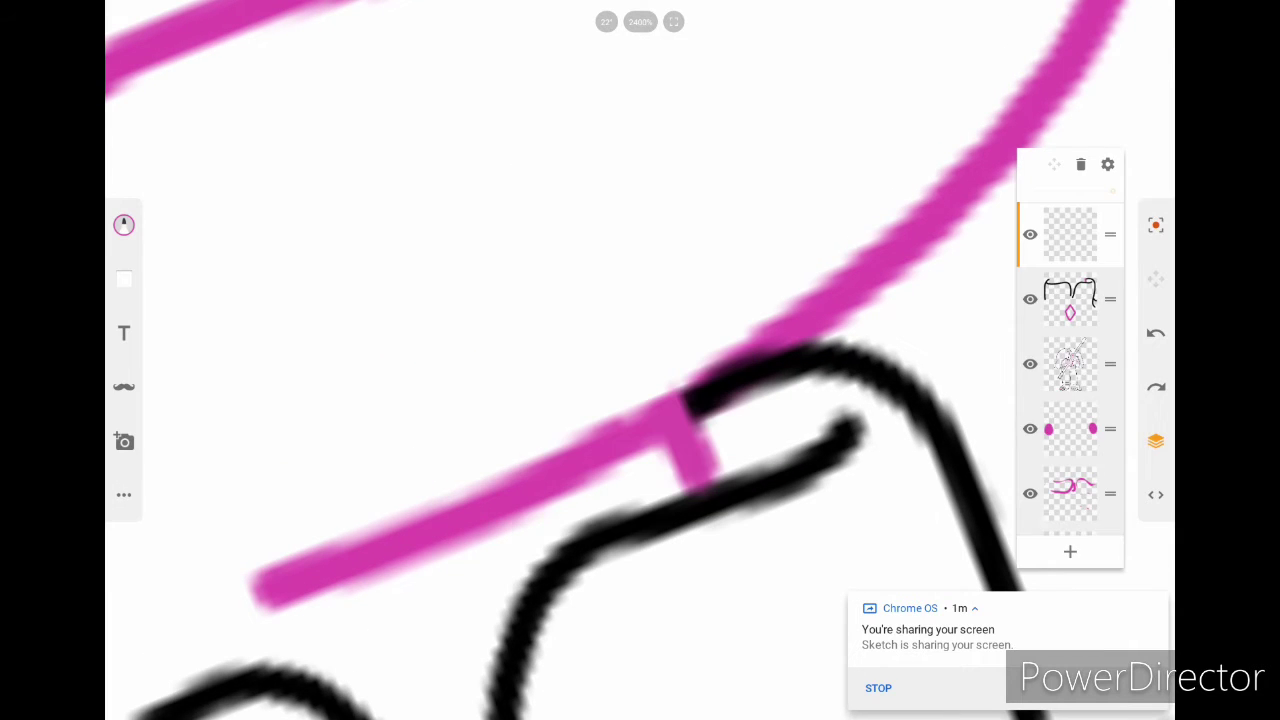
pyautogui.scroll(-5, 640, 360)
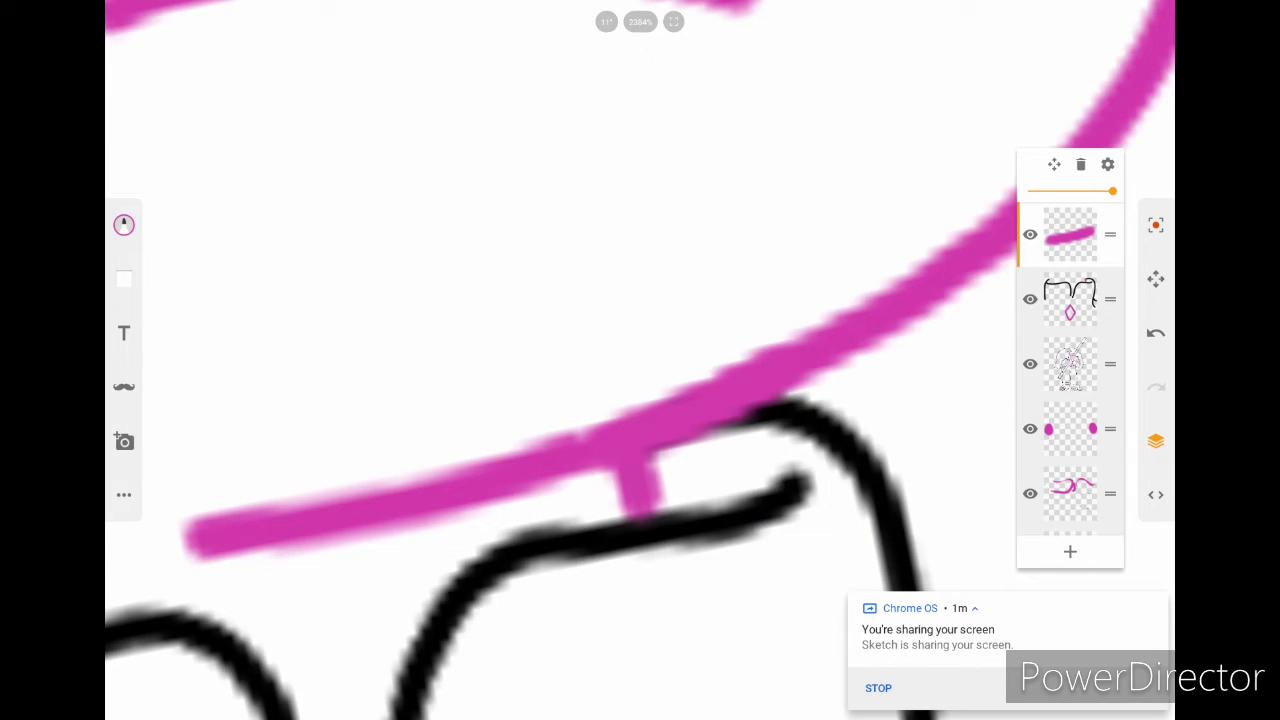
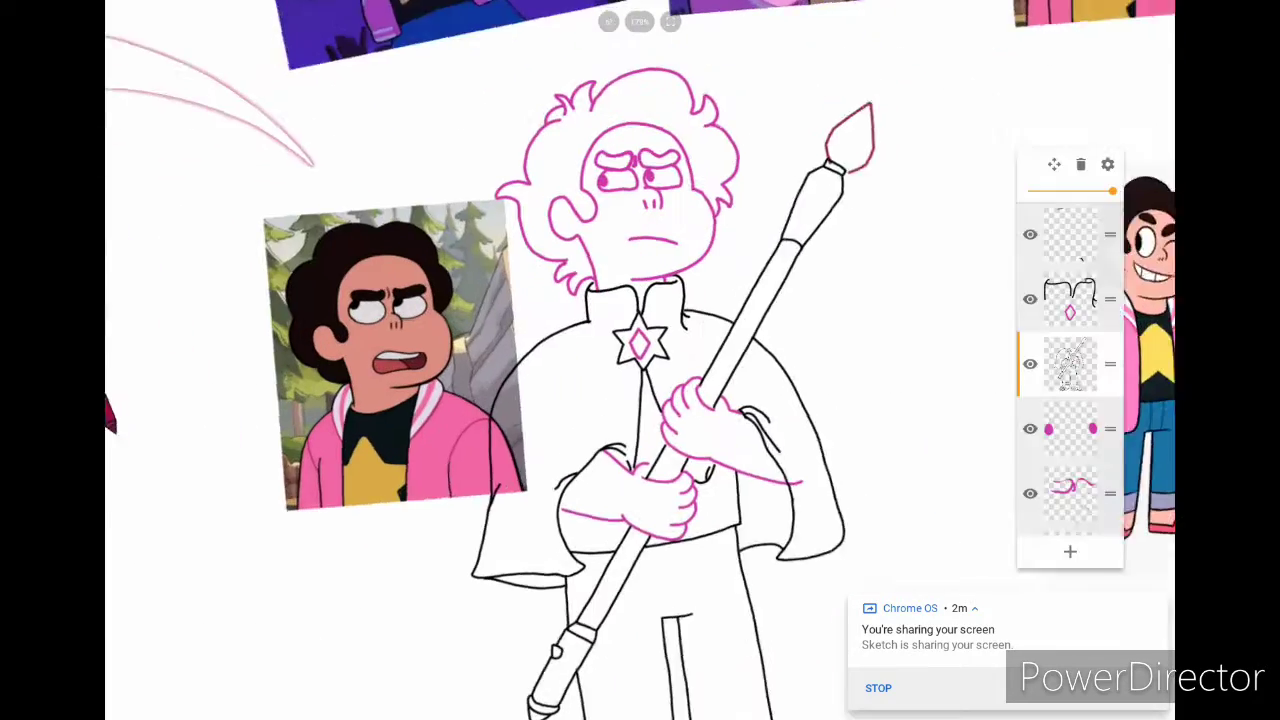
# Step: Move the frowning pink-jacket reference picture beside the character away from the cape's line art
pyautogui.click(1070, 389)
pyautogui.moveTo(396, 330); pyautogui.dragTo(282, 354)
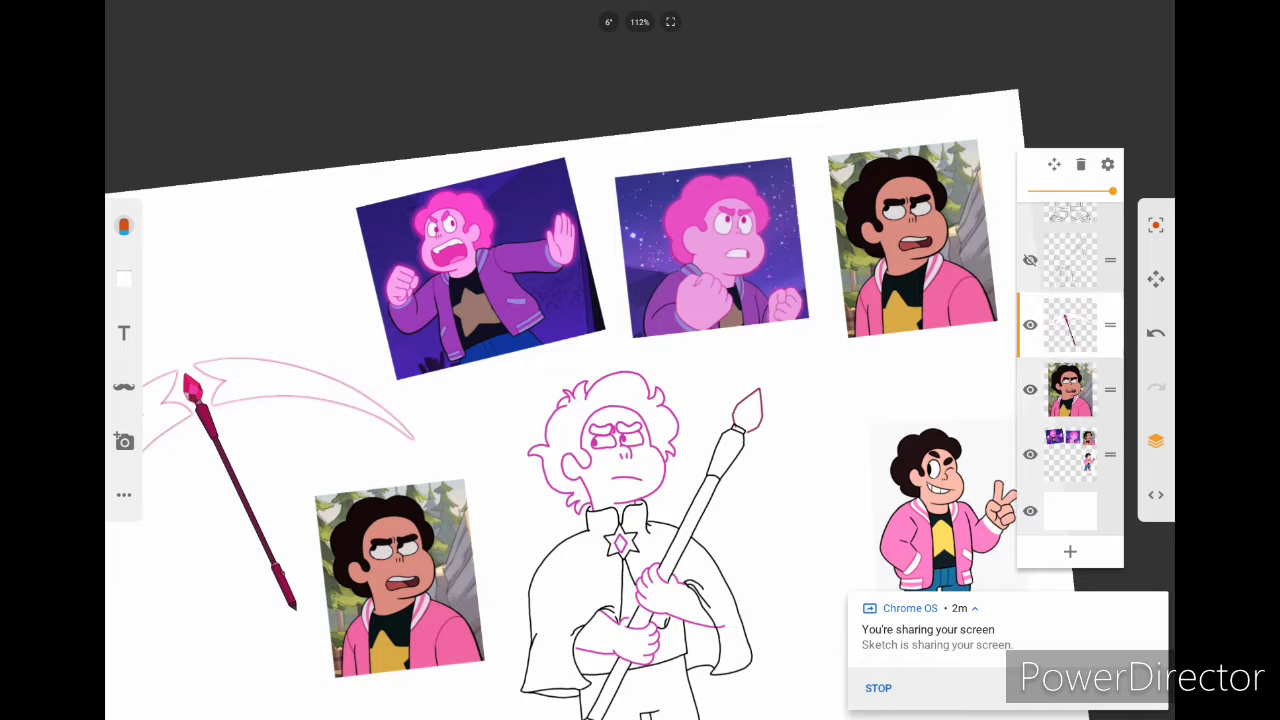
# Step: Add a skin layer above the coloured scythe layer and set the marker to light pink sampled from the glowing reference's face
pyautogui.click(1070, 551)
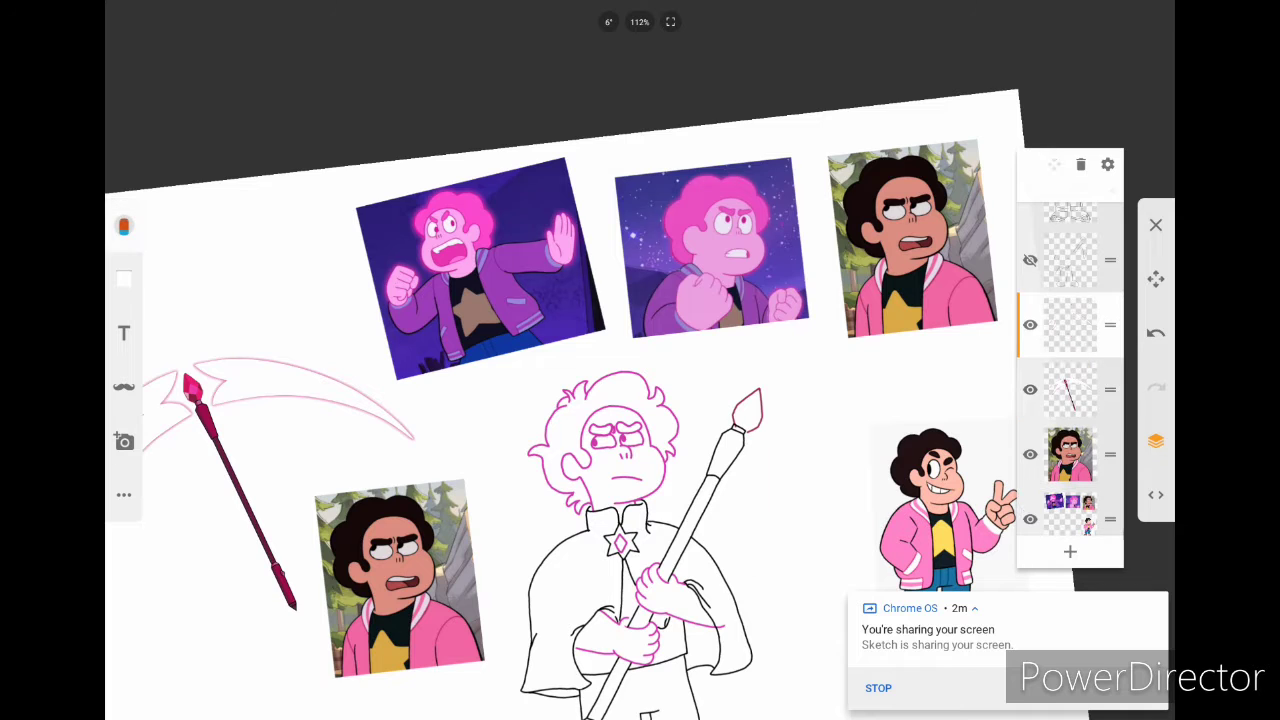
pyautogui.click(124, 225)
pyautogui.click(671, 329)
pyautogui.scroll(5, 428, 235)
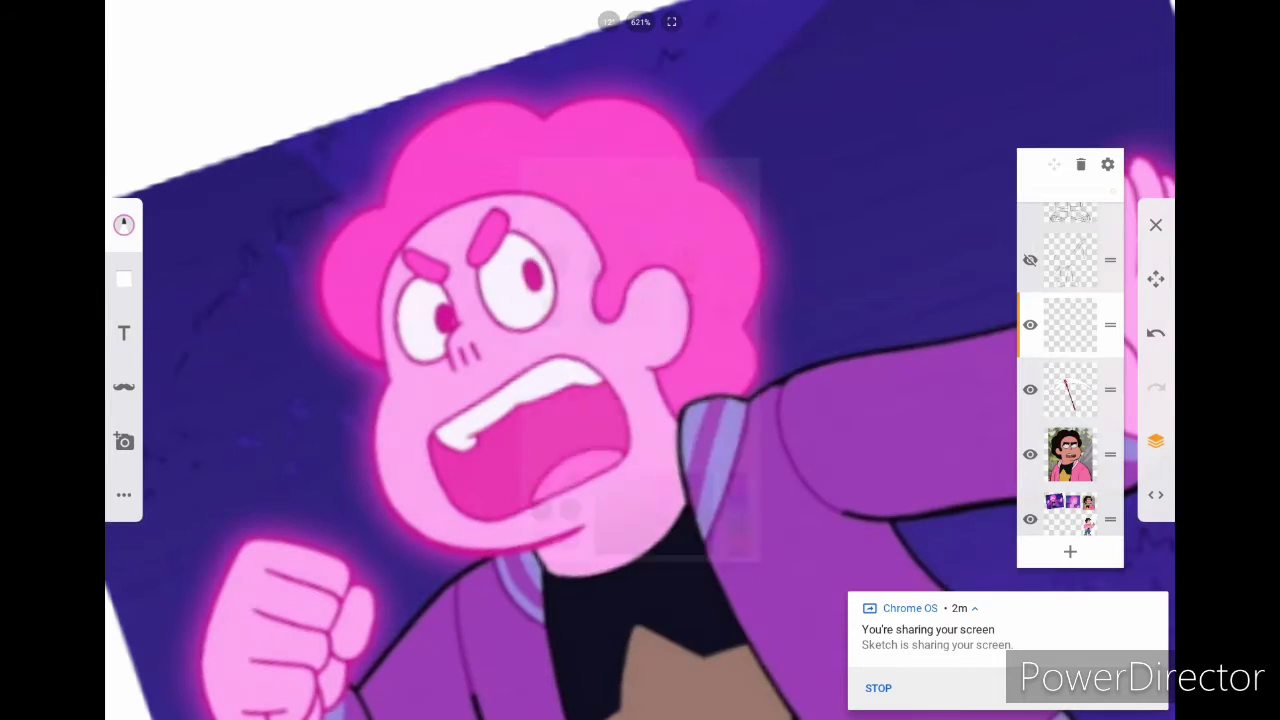
pyautogui.scroll(-5, 640, 360)
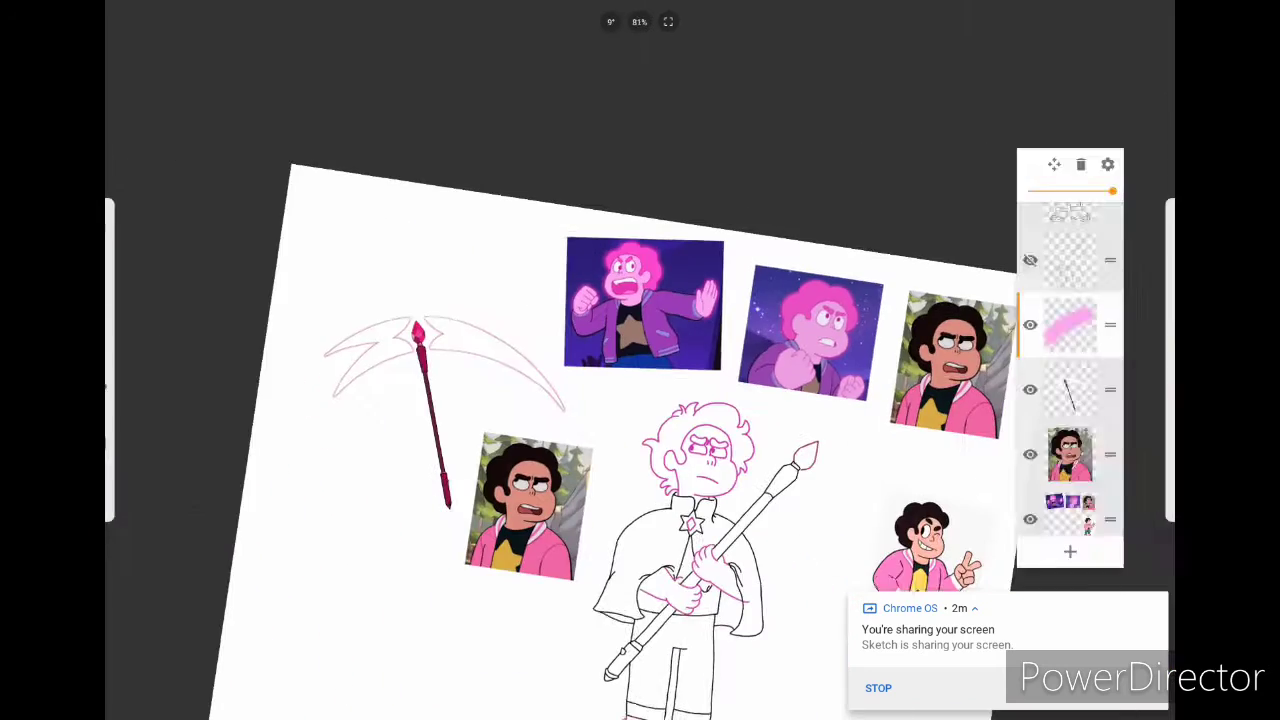
pyautogui.scroll(4, 700, 430)
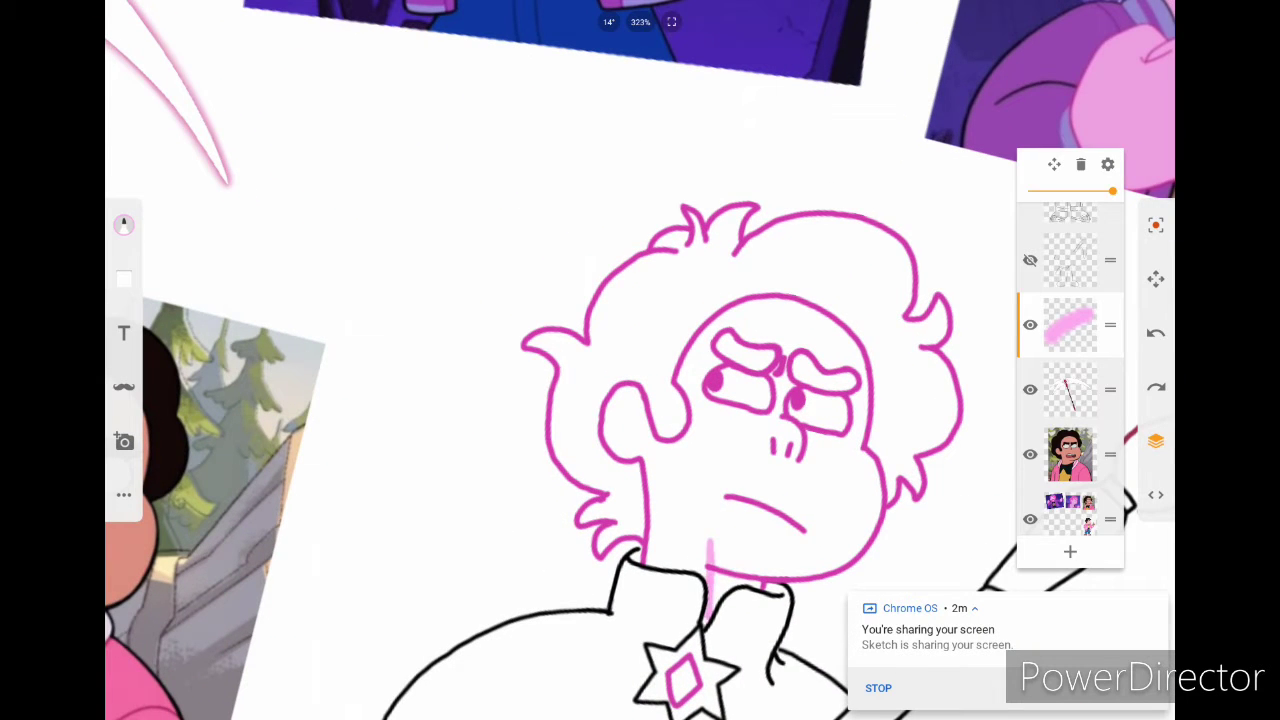
pyautogui.moveTo(740, 530); pyautogui.dragTo(740, 572)
pyautogui.click(124, 225)
# Step: Paint the character's face, ear and neck light pink beneath the line art on the new skin layer
pyautogui.moveTo(712, 490); pyautogui.dragTo(705, 594)
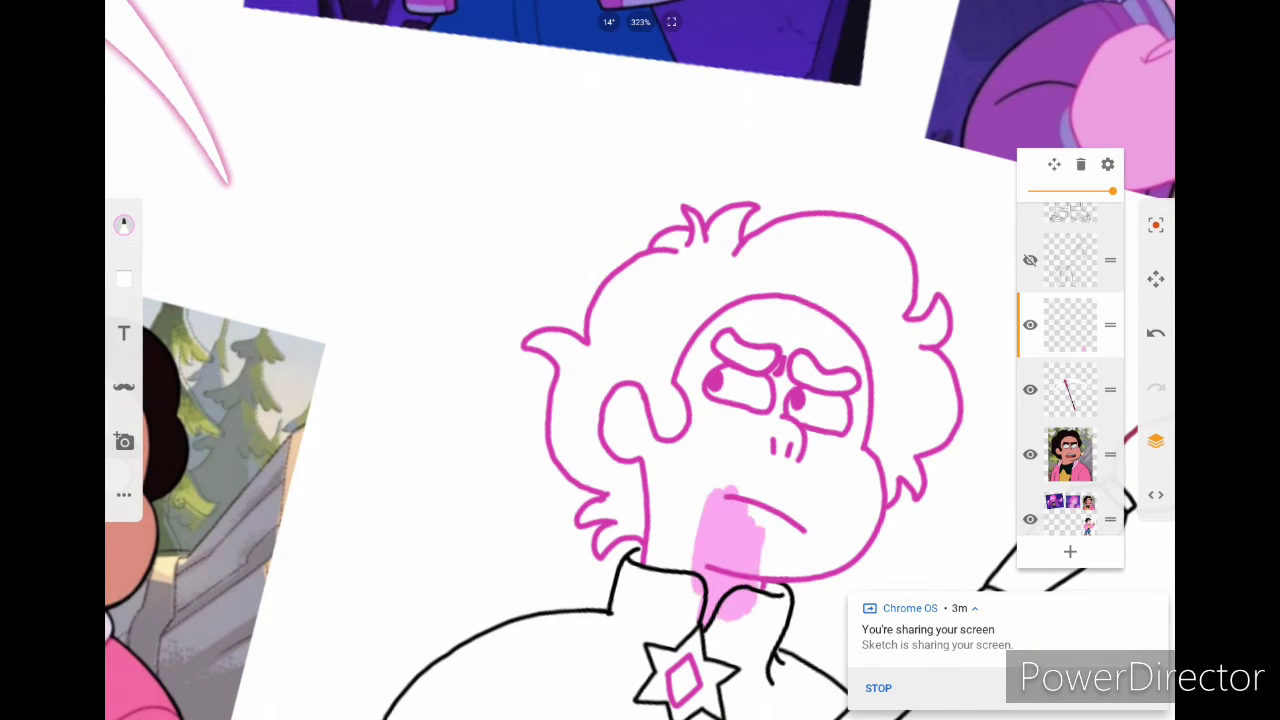
pyautogui.moveTo(745, 470); pyautogui.dragTo(660, 595)
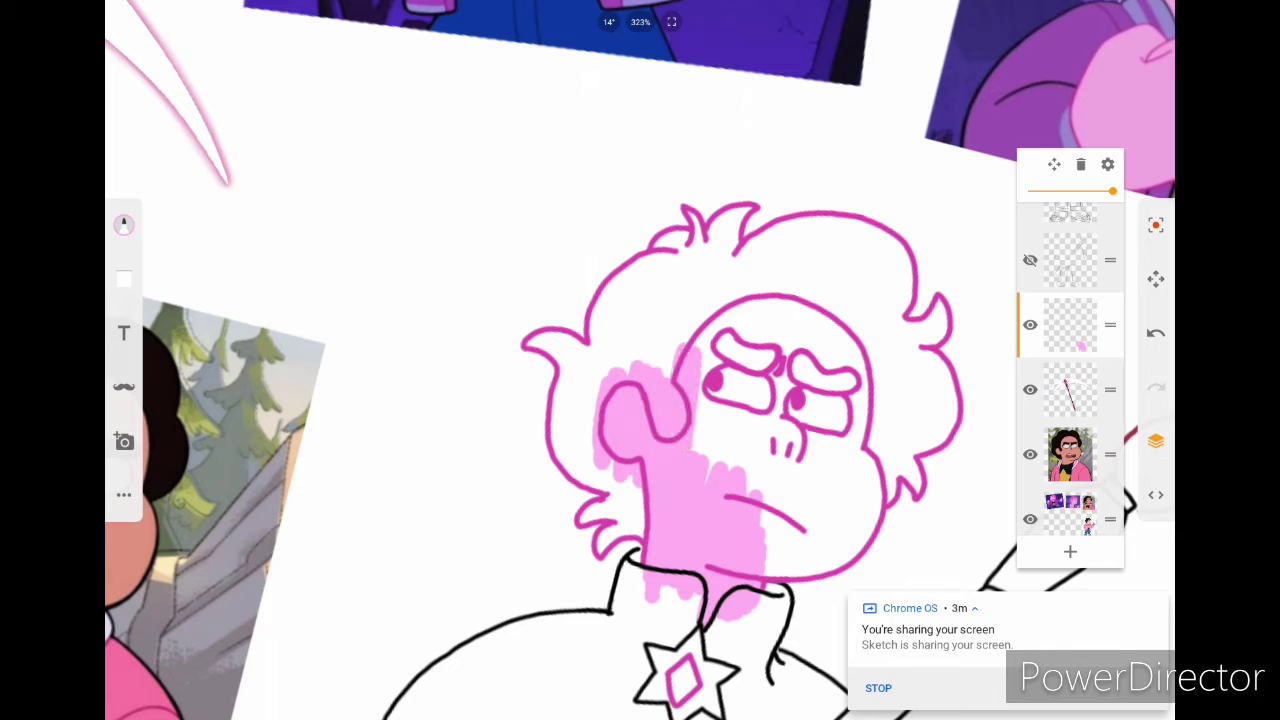
pyautogui.moveTo(805, 296); pyautogui.dragTo(712, 476)
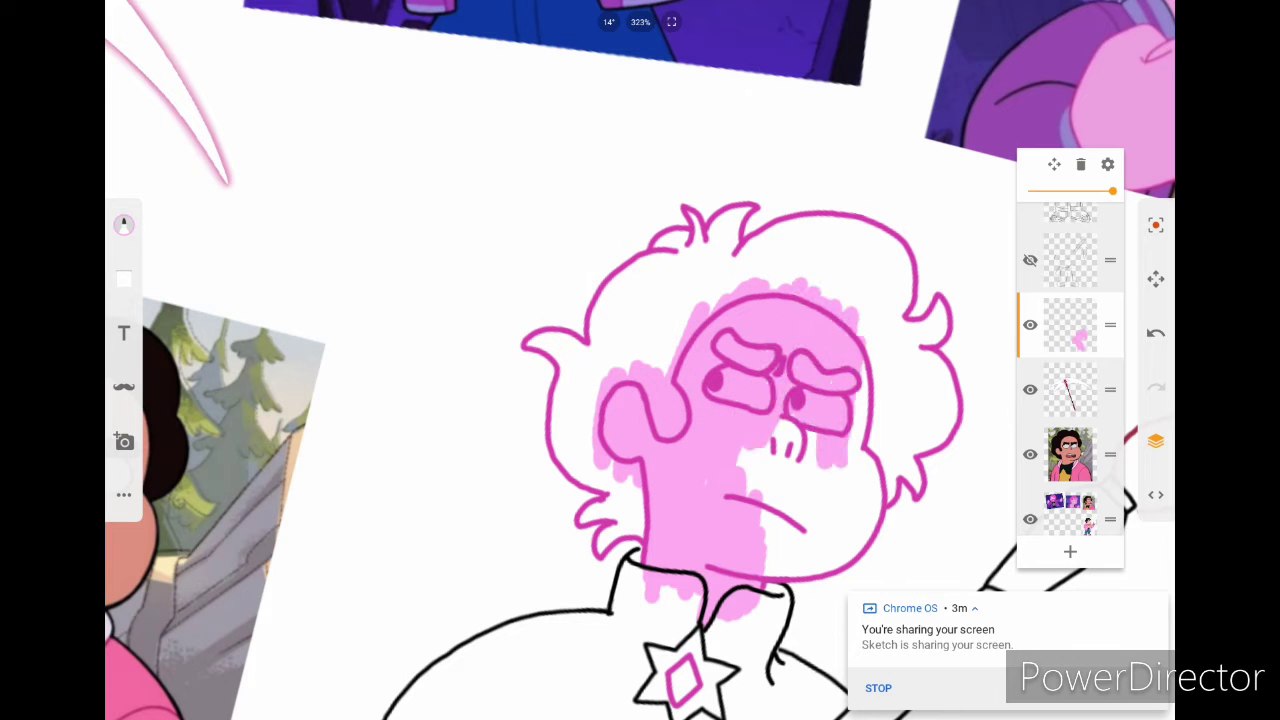
pyautogui.keyDown('ctrl'); pyautogui.scroll(5, 640, 360); pyautogui.keyUp('ctrl')
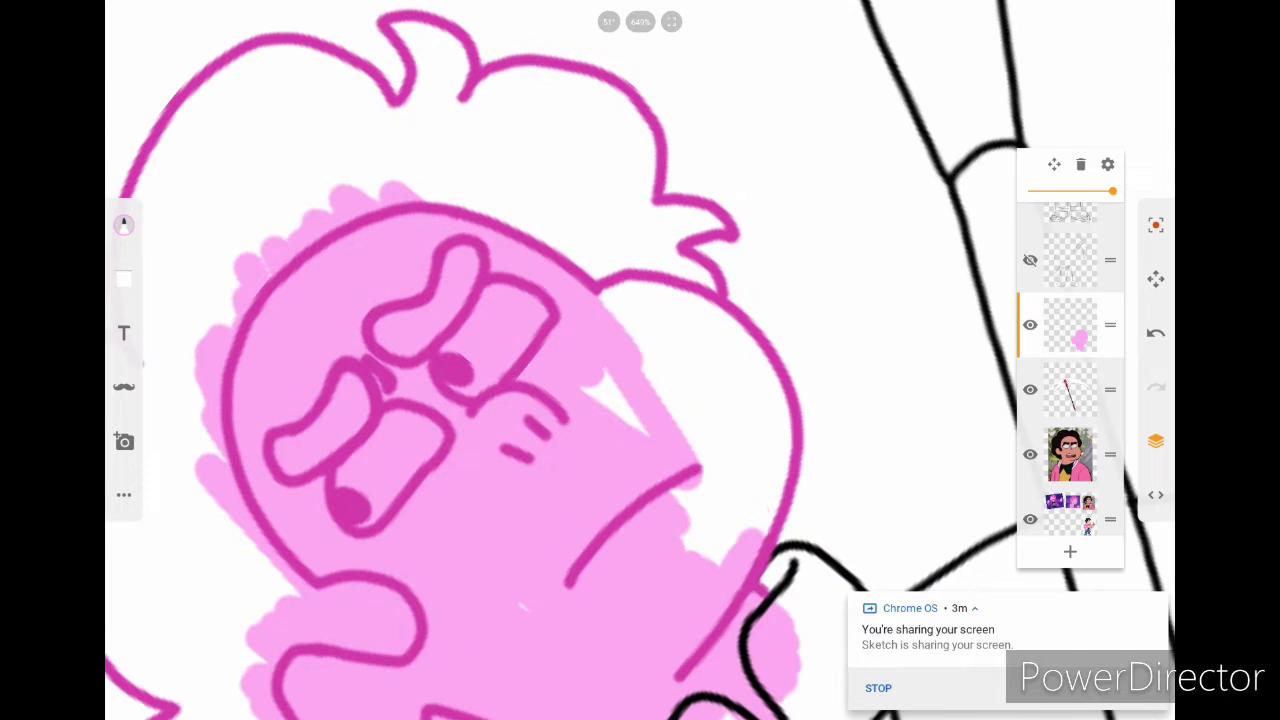
pyautogui.moveTo(770, 468); pyautogui.dragTo(670, 550)
pyautogui.moveTo(700, 340); pyautogui.dragTo(585, 410)
pyautogui.moveTo(660, 295); pyautogui.dragTo(780, 505)
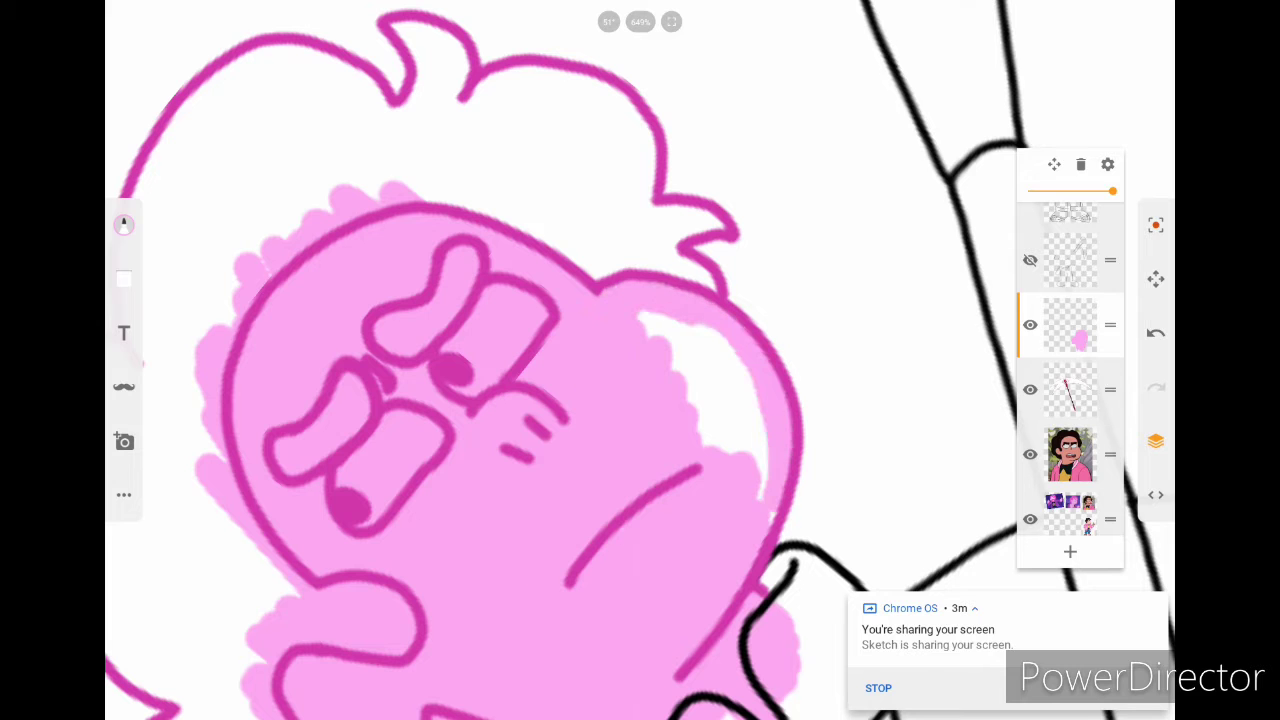
pyautogui.moveTo(755, 345)
pyautogui.mouseDown()
pyautogui.moveTo(680, 445)
pyautogui.moveTo(605, 595)
pyautogui.moveTo(600, 450)
pyautogui.mouseUp()
# Step: Paint both forearms and the hands gripping the staff light pink on the skin layer
pyautogui.keyDown('ctrl'); pyautogui.scroll(-5, 640, 360); pyautogui.keyUp('ctrl')
pyautogui.keyDown('ctrl'); pyautogui.scroll(5, 640, 360); pyautogui.keyUp('ctrl')
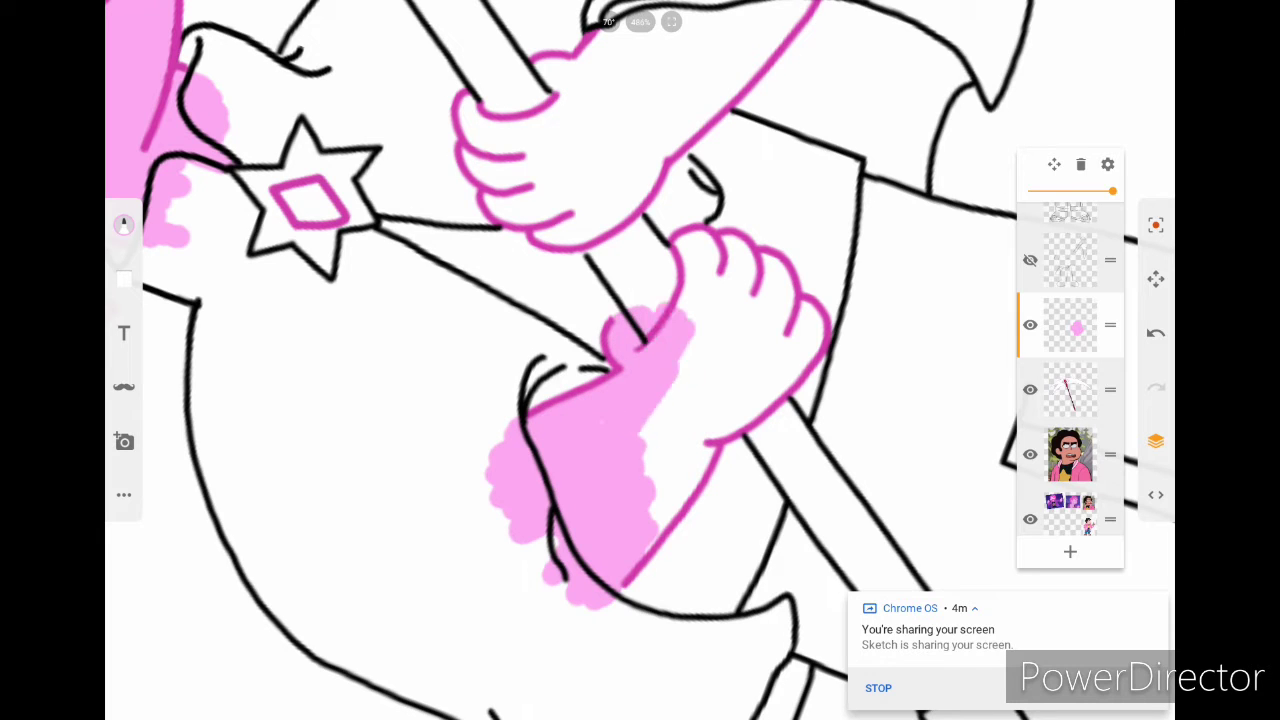
pyautogui.moveTo(672, 352); pyautogui.dragTo(660, 575)
pyautogui.moveTo(750, 245); pyautogui.dragTo(735, 390)
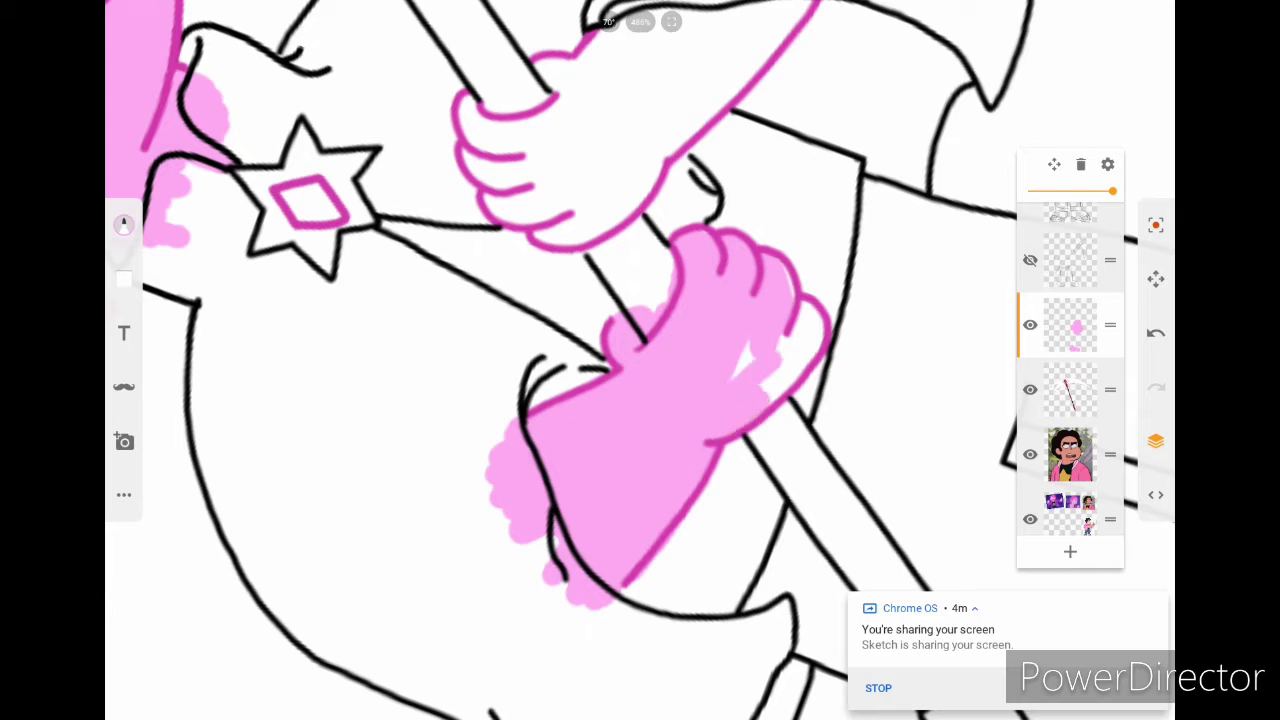
pyautogui.scroll(-5, 640, 360)
pyautogui.scroll(5, 640, 360)
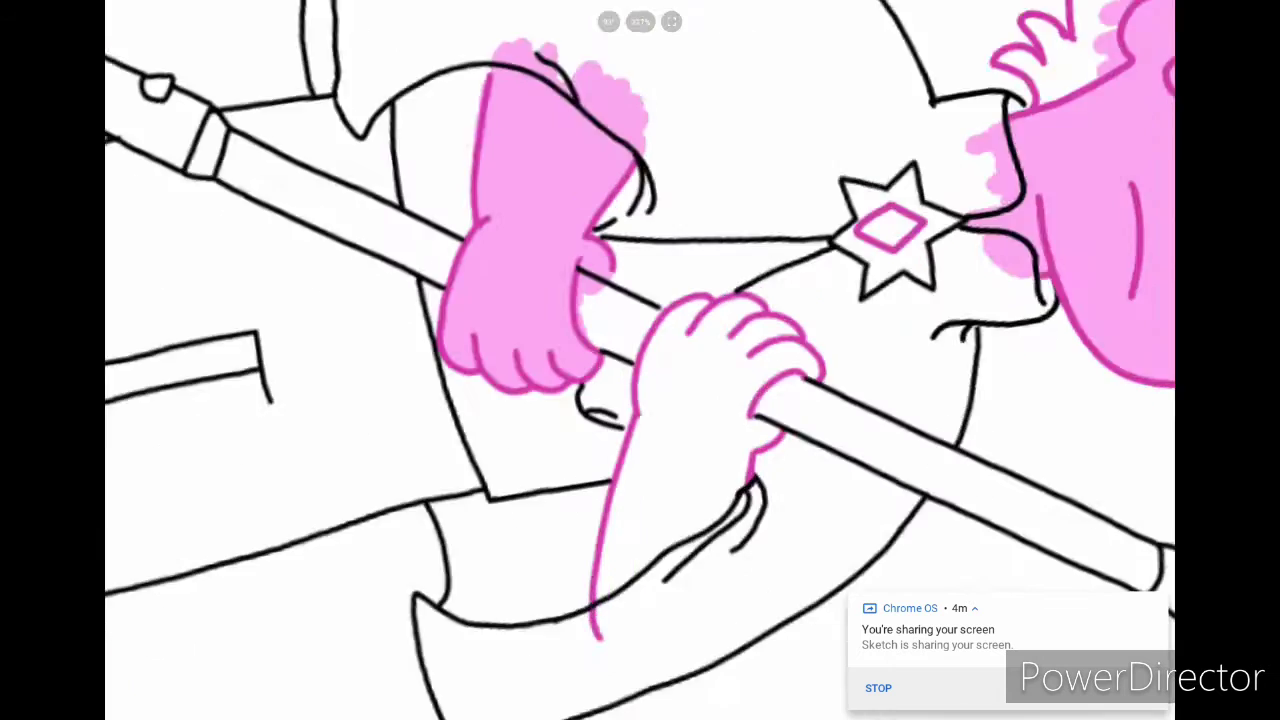
pyautogui.moveTo(590, 590); pyautogui.dragTo(740, 462)
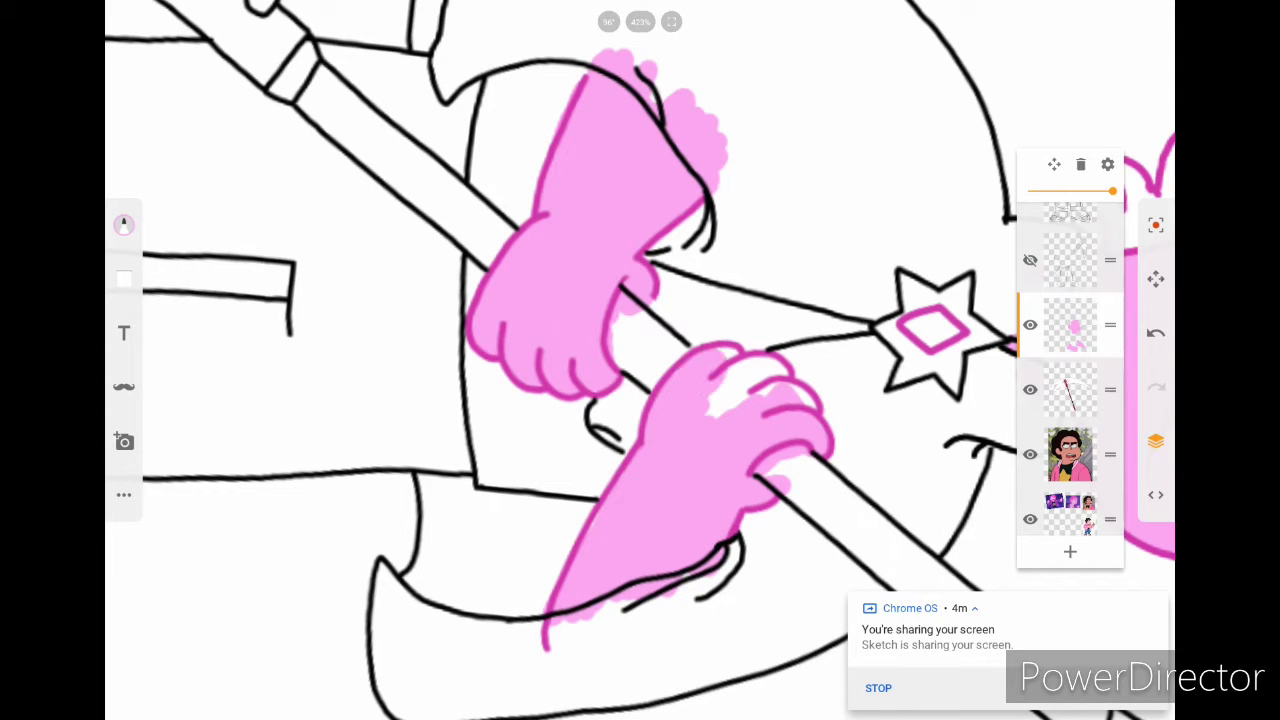
# Step: Fill the sandalled foot nearest the staff's lower end with light pink, including the toes and ankle
pyautogui.scroll(-5, 640, 360)
pyautogui.scroll(5, 640, 360)
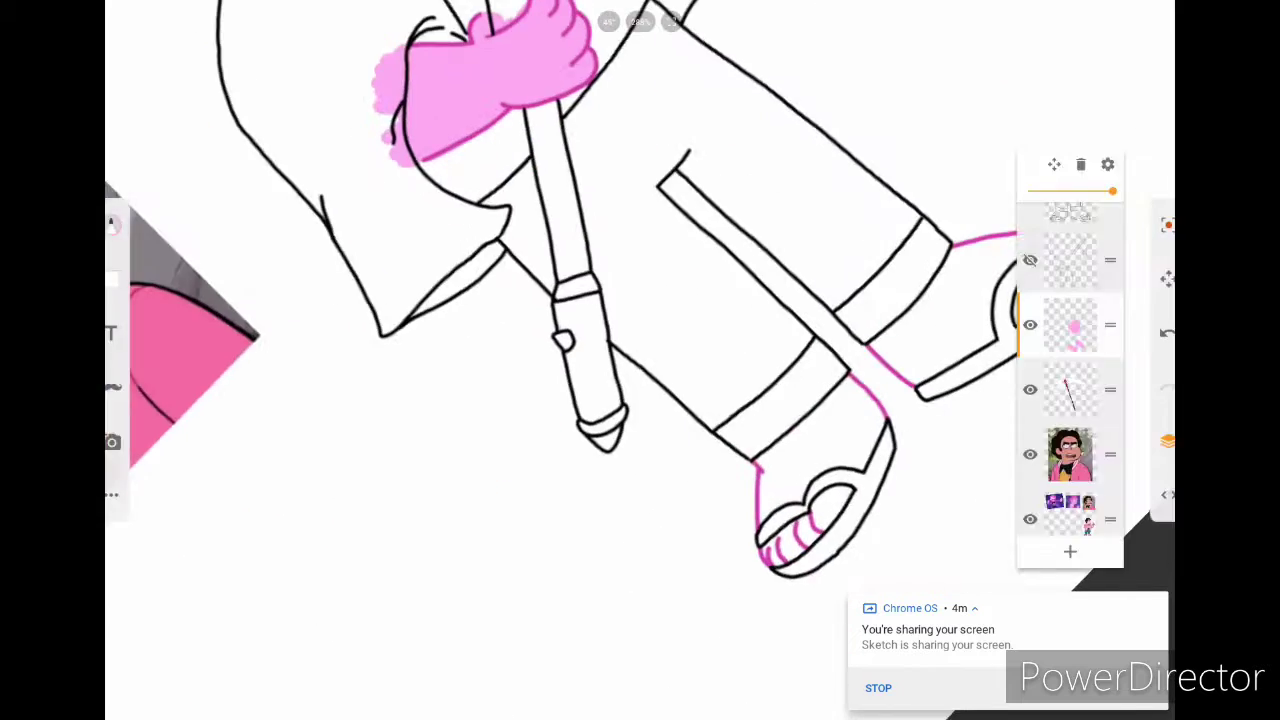
pyautogui.moveTo(700, 408); pyautogui.dragTo(692, 535)
pyautogui.moveTo(745, 468); pyautogui.dragTo(760, 555)
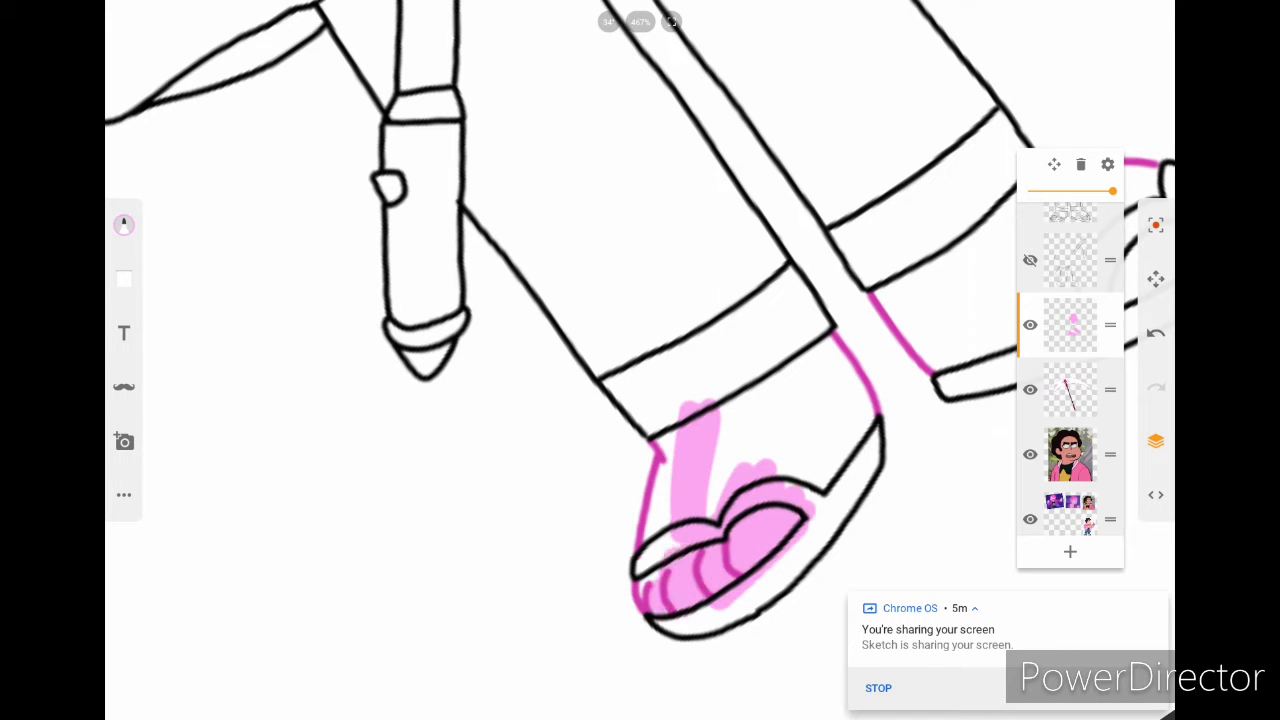
pyautogui.moveTo(712, 400)
pyautogui.mouseDown()
pyautogui.moveTo(778, 375)
pyautogui.moveTo(845, 450)
pyautogui.mouseUp()
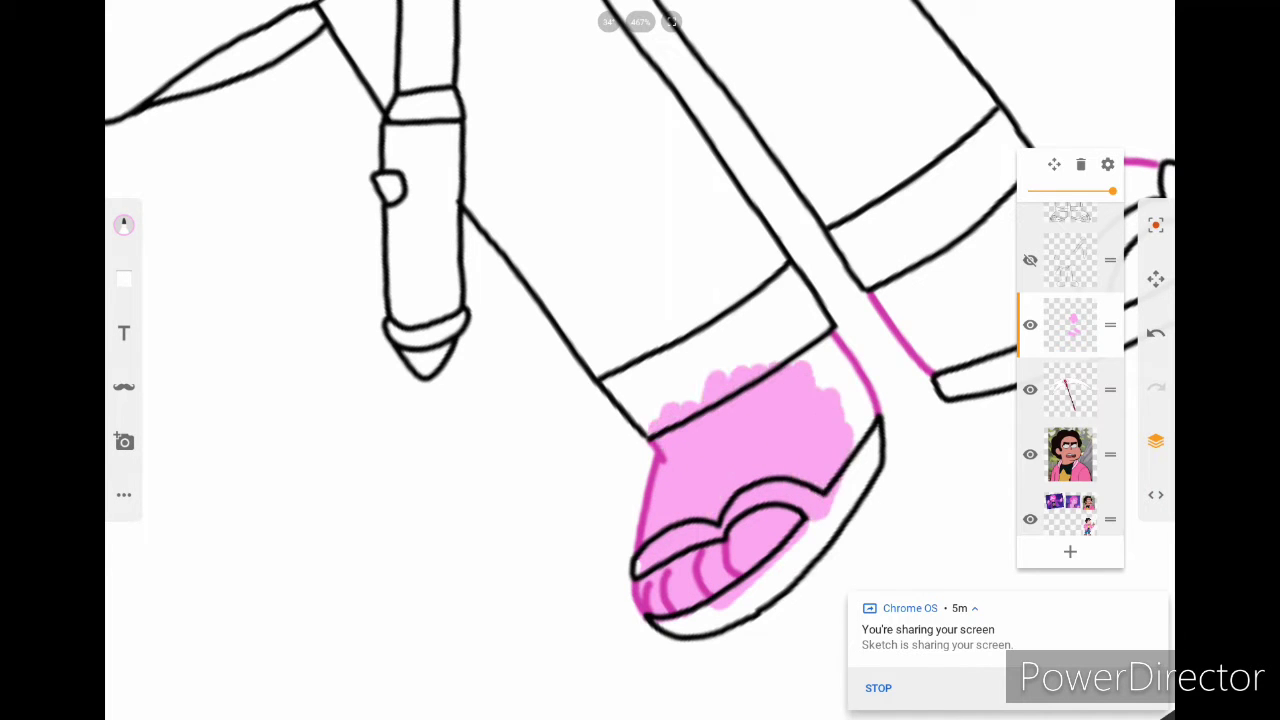
pyautogui.moveTo(800, 385); pyautogui.dragTo(838, 335)
# Step: Fill the other sandalled foot, farther from the staff, with the same light pink up to the trouser cuff
pyautogui.scroll(-3, 640, 360)
pyautogui.scroll(3, 640, 360)
pyautogui.moveTo(705, 395); pyautogui.dragTo(640, 600)
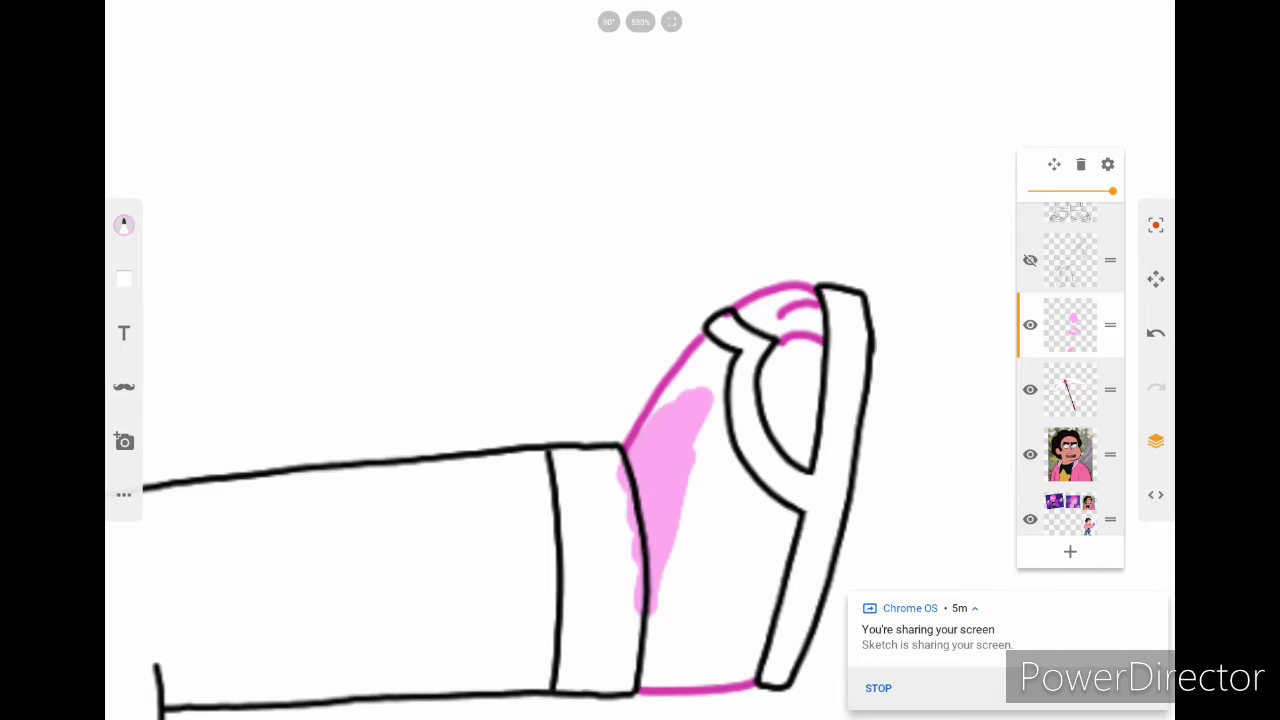
pyautogui.moveTo(800, 295); pyautogui.dragTo(790, 460)
pyautogui.moveTo(760, 340); pyautogui.dragTo(760, 545)
pyautogui.moveTo(720, 360); pyautogui.dragTo(700, 610)
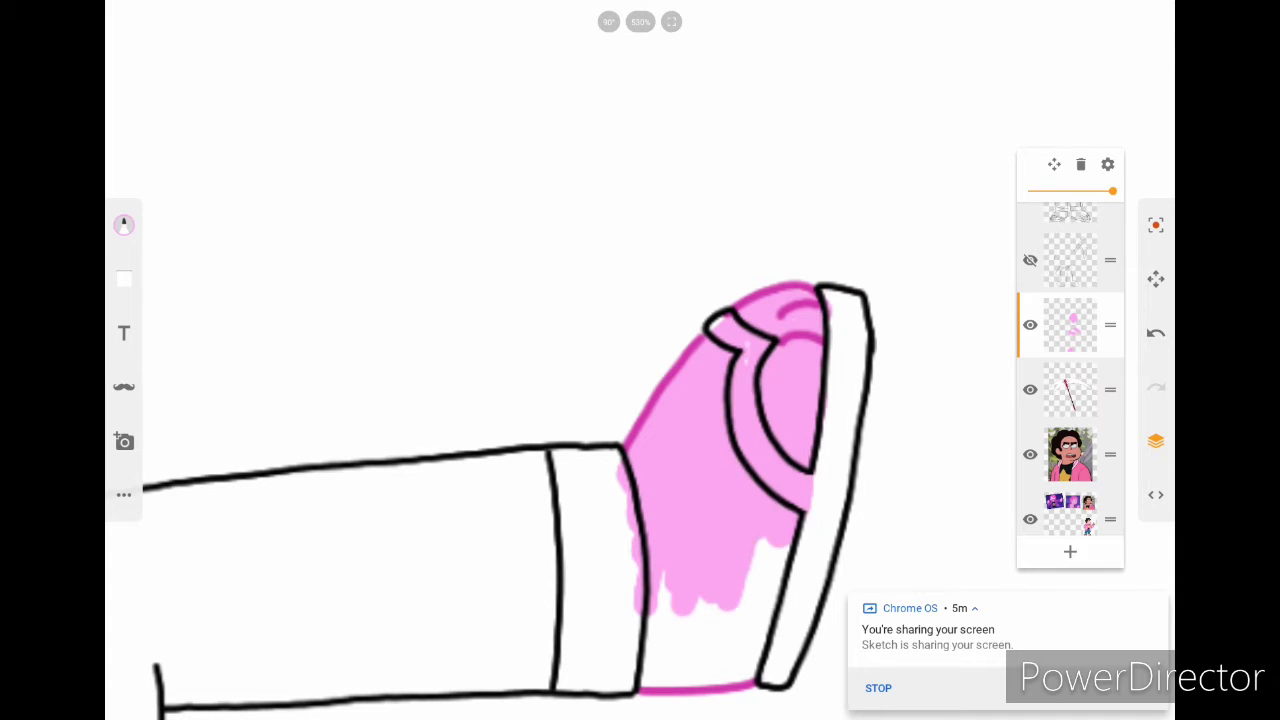
pyautogui.moveTo(625, 678); pyautogui.dragTo(750, 628)
# Step: Switch the marker to a translucent darker shade and shade the sole, heel and cuff edges of the foot farther from the staff
pyautogui.scroll(-5, 640, 360)
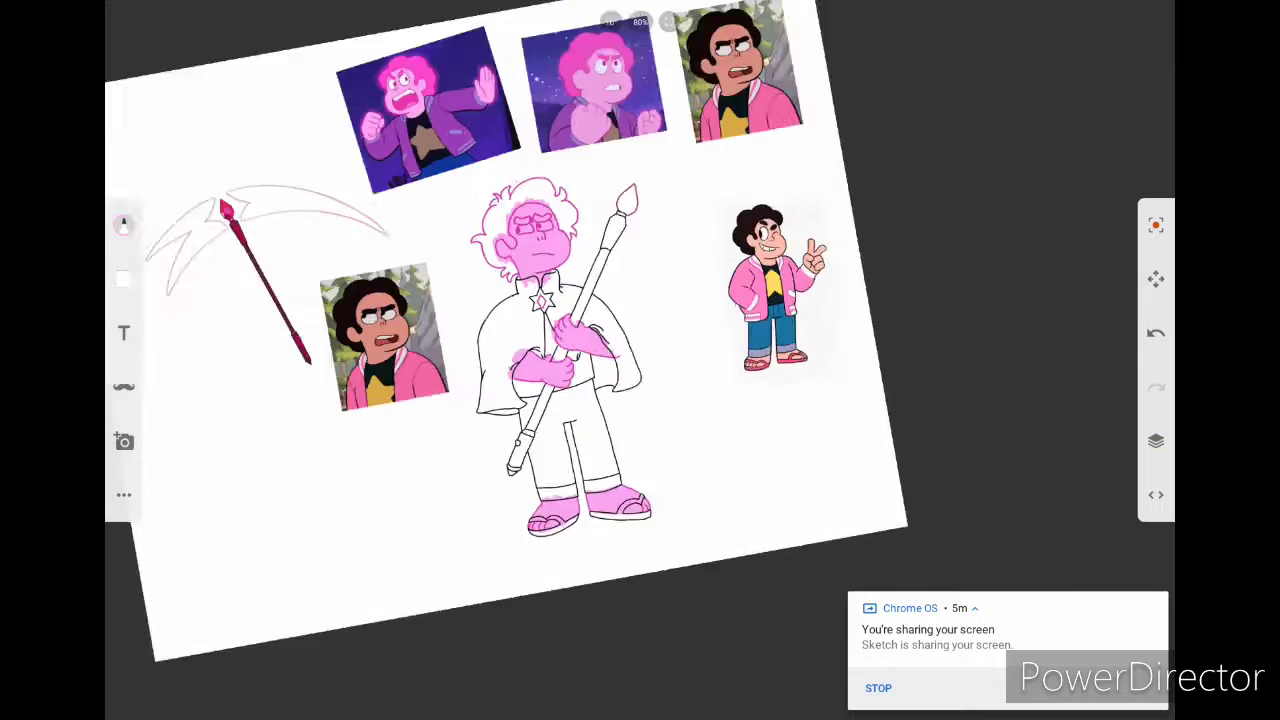
pyautogui.scroll(3, 640, 360)
pyautogui.click(124, 224)
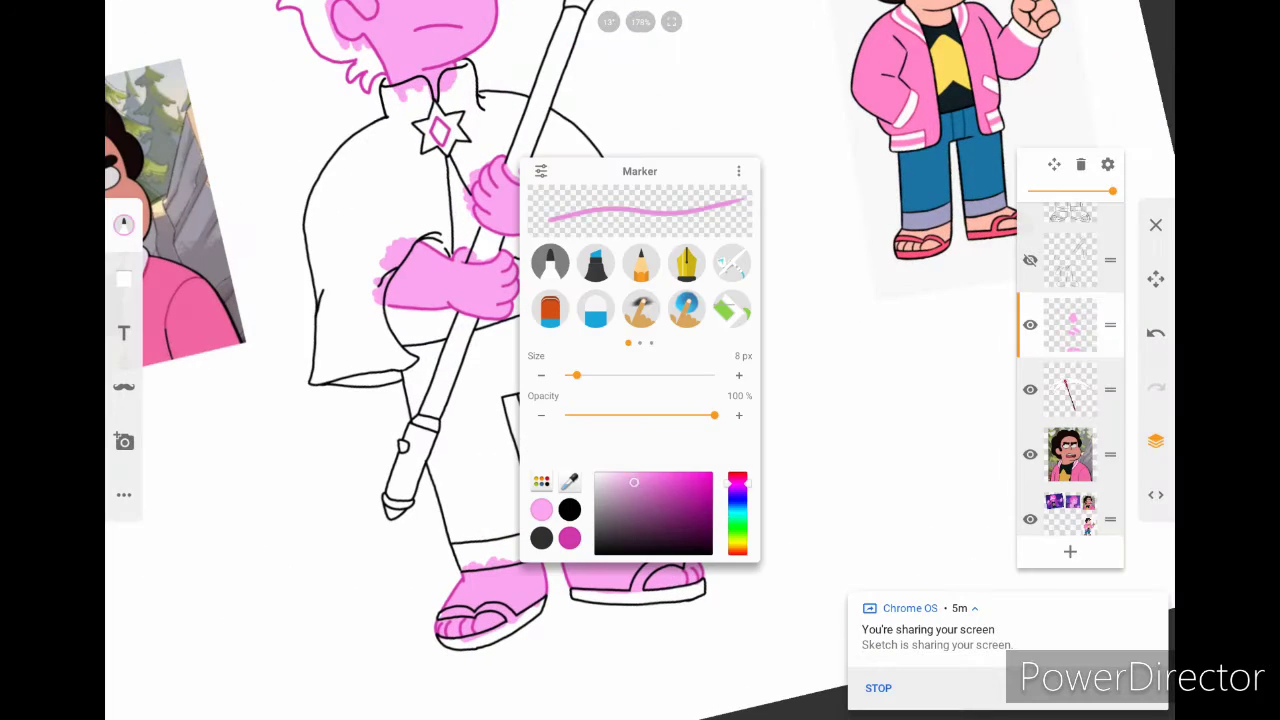
pyautogui.scroll(5, 640, 360)
pyautogui.scroll(3, 640, 360)
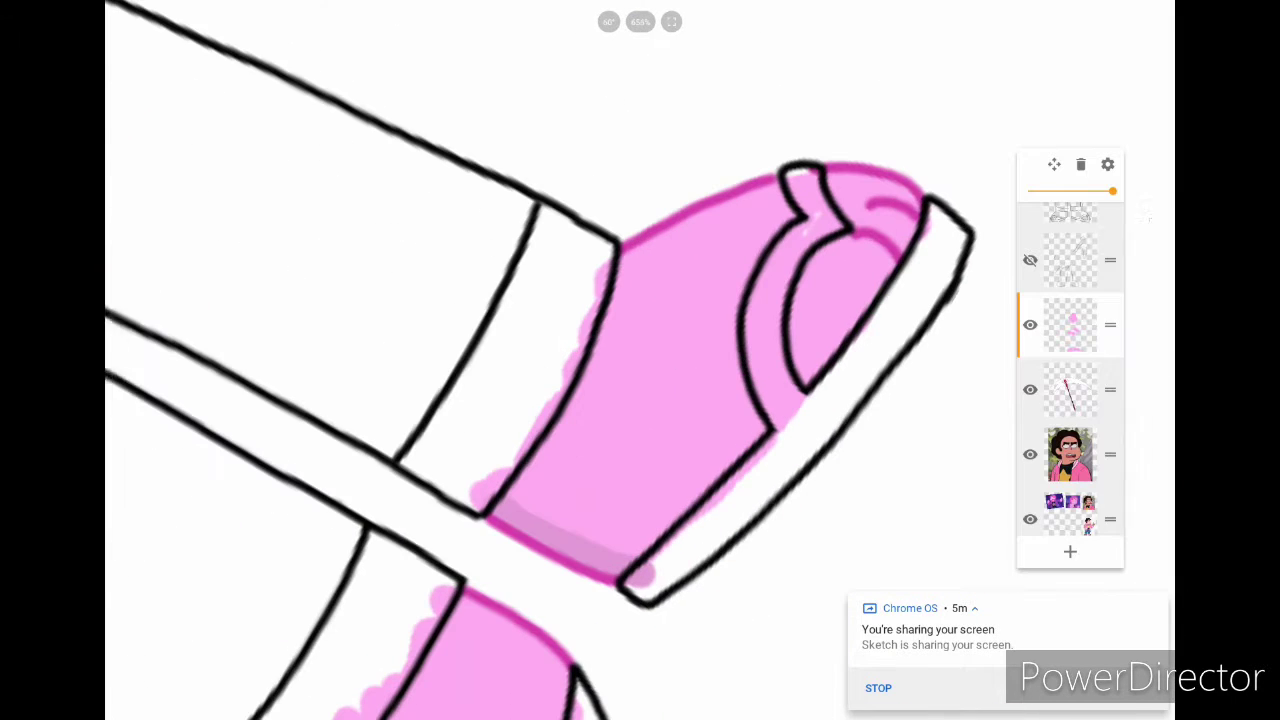
pyautogui.moveTo(620, 555)
pyautogui.mouseDown()
pyautogui.moveTo(760, 440)
pyautogui.moveTo(900, 255)
pyautogui.mouseUp()
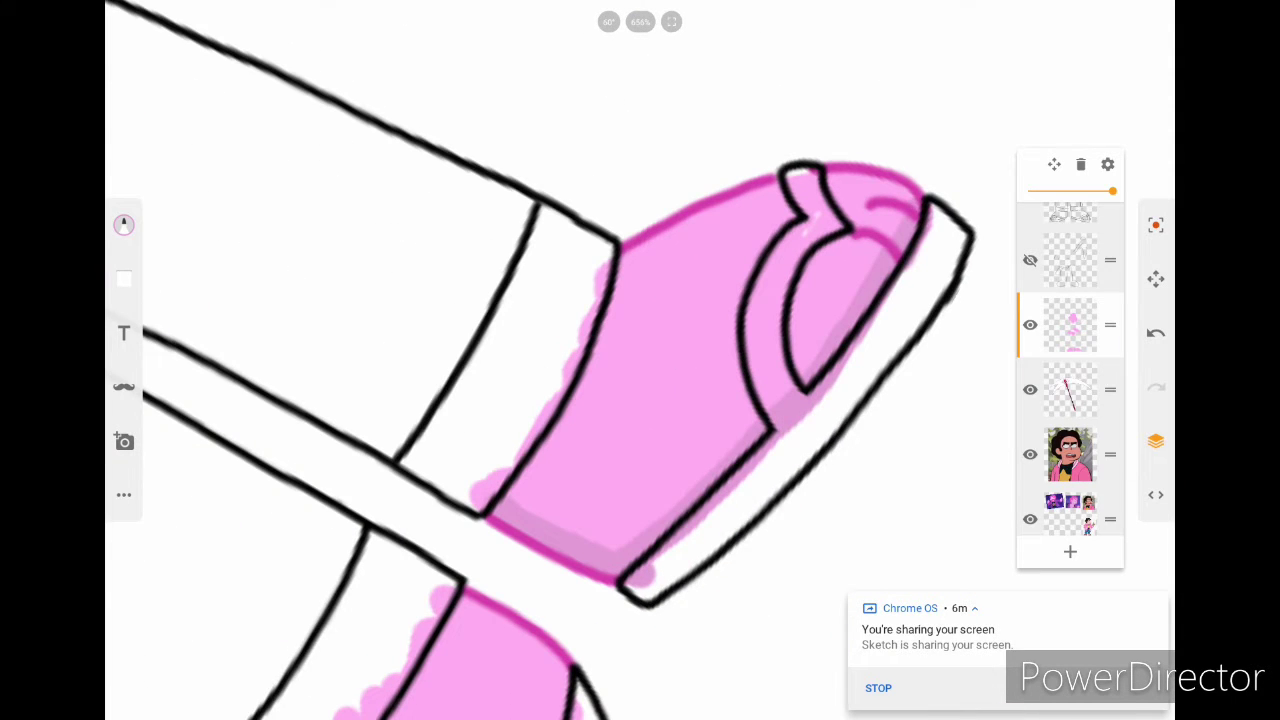
pyautogui.moveTo(612, 255); pyautogui.dragTo(585, 392)
pyautogui.scroll(-3, 640, 360)
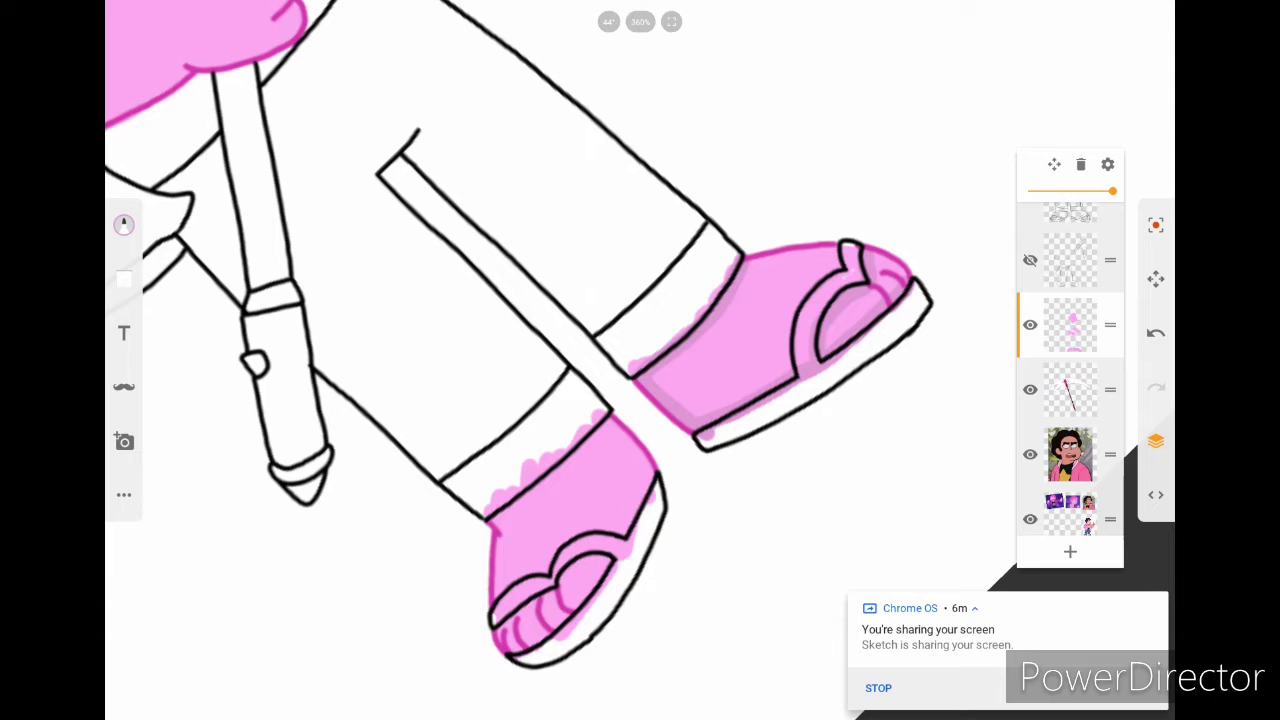
# Step: Shade the foot nearest the staff along its cuff, side and sole edges with the darker translucent marker
pyautogui.scroll(3, 575, 520)
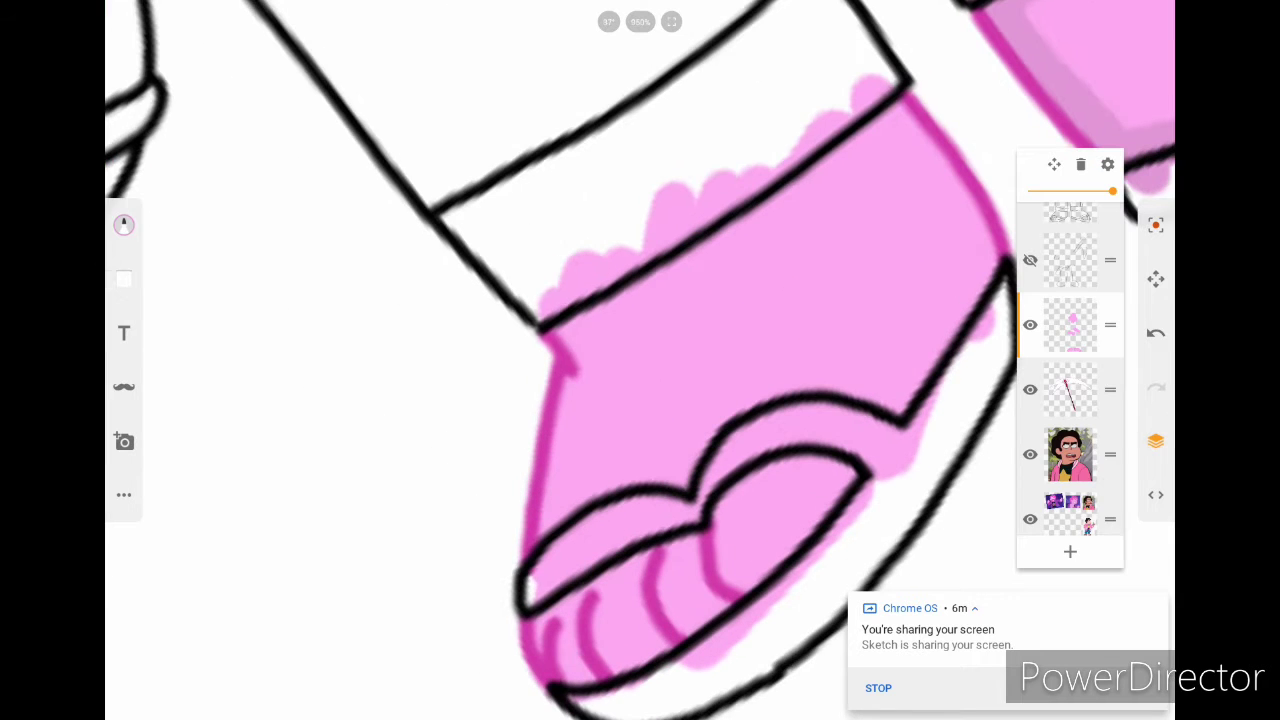
pyautogui.moveTo(555, 330)
pyautogui.mouseDown()
pyautogui.moveTo(905, 100)
pyautogui.moveTo(600, 705)
pyautogui.mouseUp()
pyautogui.scroll(-5, 640, 400)
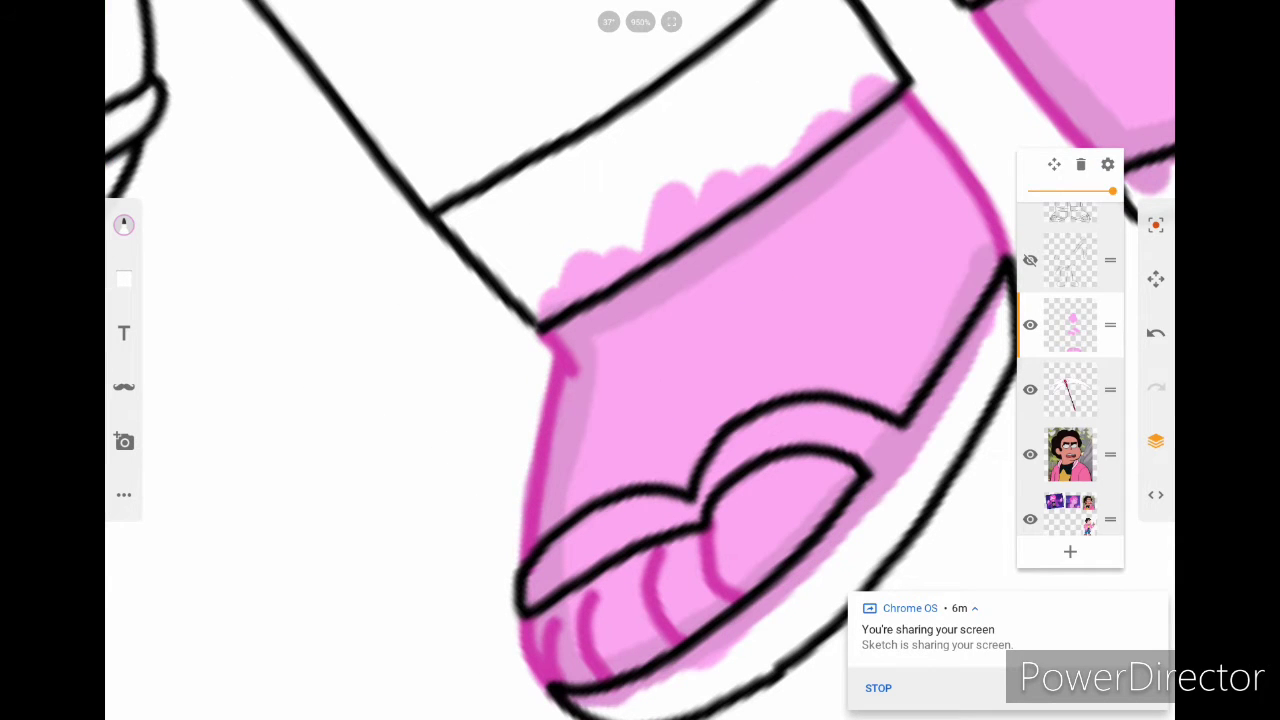
pyautogui.moveTo(600, 555); pyautogui.dragTo(640, 605)
pyautogui.moveTo(720, 460); pyautogui.dragTo(840, 520)
# Step: Shade the lower forearm along the cape edge and up to the thumb with the darker translucent marker
pyautogui.scroll(-5, 640, 400)
pyautogui.scroll(10, 740, 220)
pyautogui.click(1161, 441)
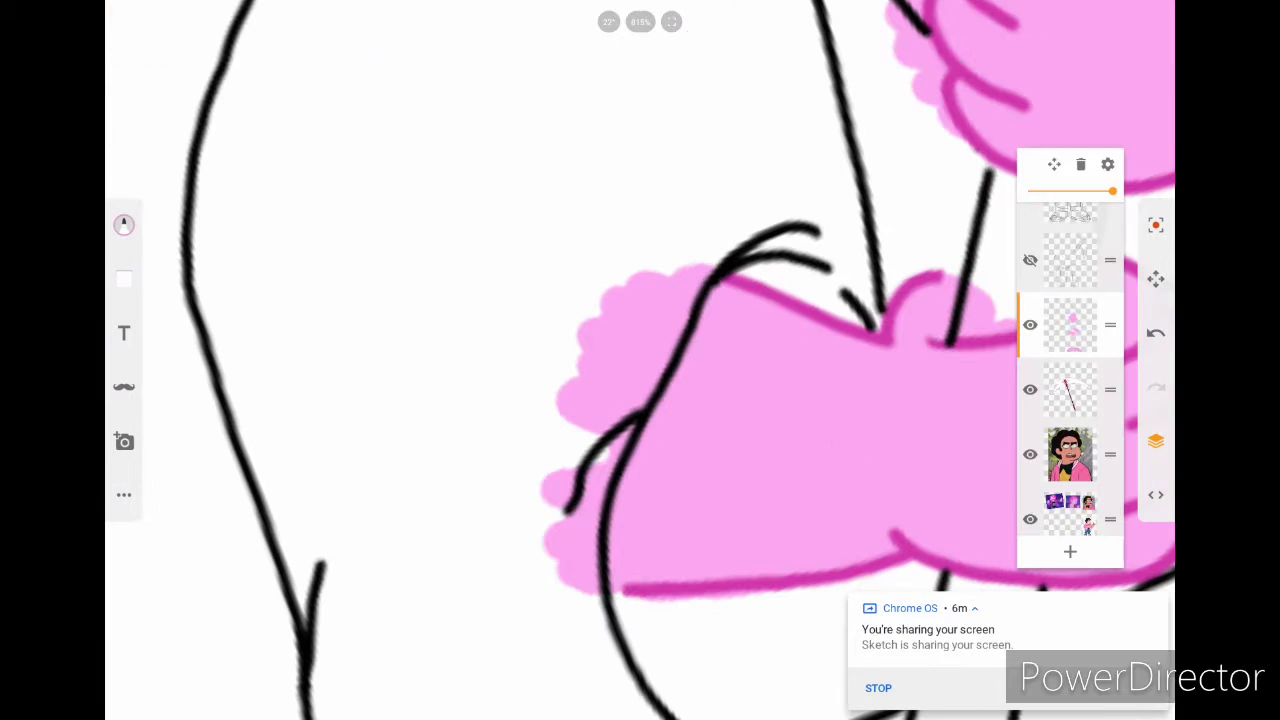
pyautogui.moveTo(630, 585); pyautogui.dragTo(745, 300)
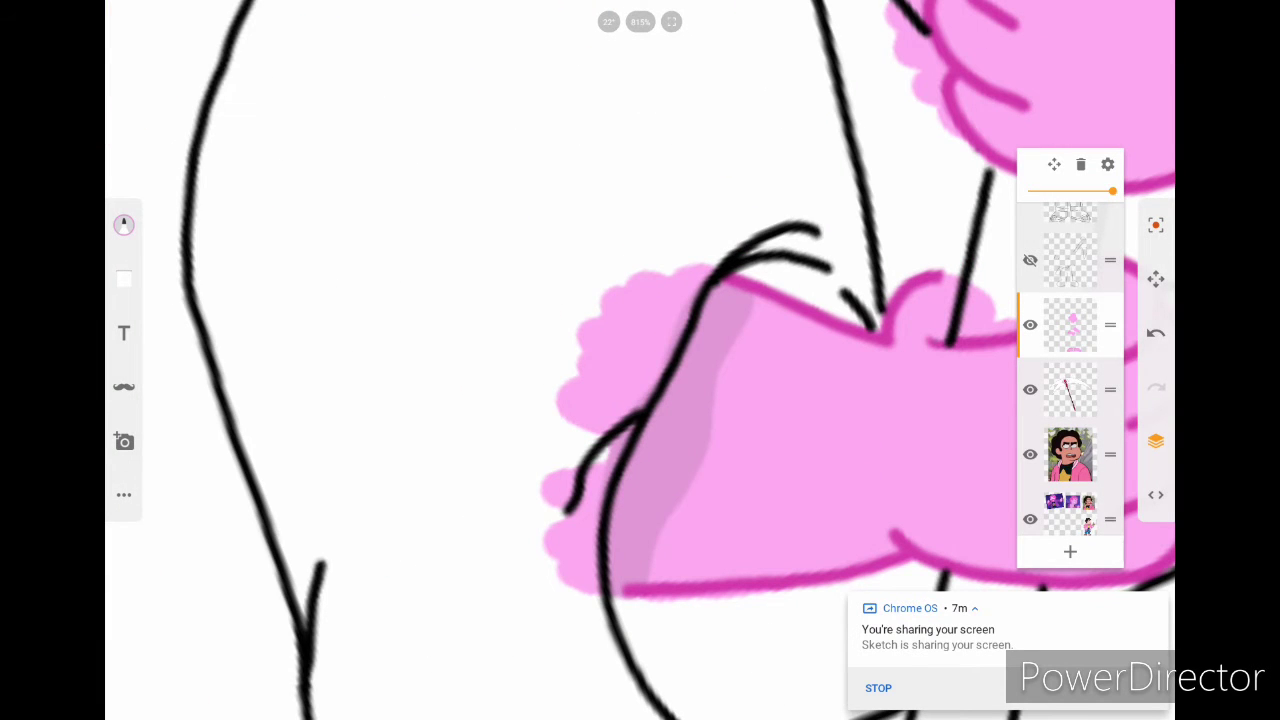
pyautogui.scroll(2, 640, 400)
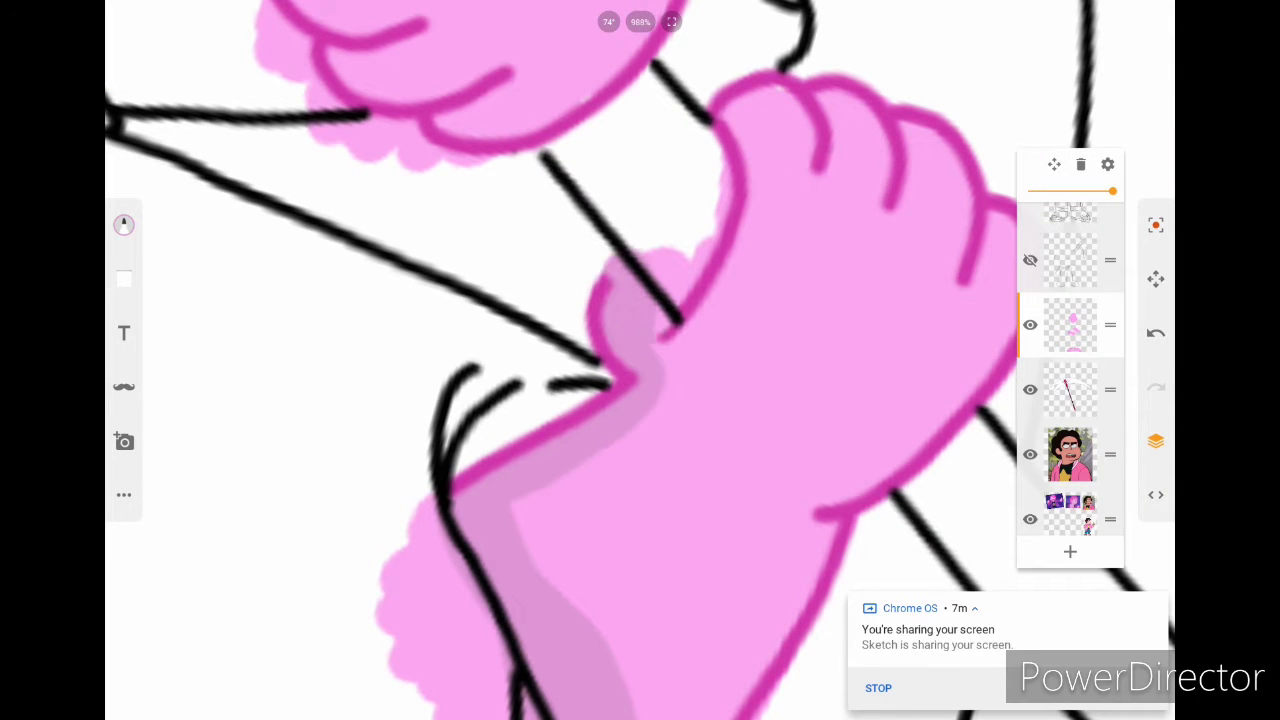
# Step: Shade the lower hand's inner edge and finger creases with the muted darker pink
pyautogui.moveTo(760, 120); pyautogui.dragTo(660, 380)
pyautogui.moveTo(770, 180); pyautogui.dragTo(650, 410)
pyautogui.scroll(-5, 640, 400)
pyautogui.scroll(6, 640, 400)
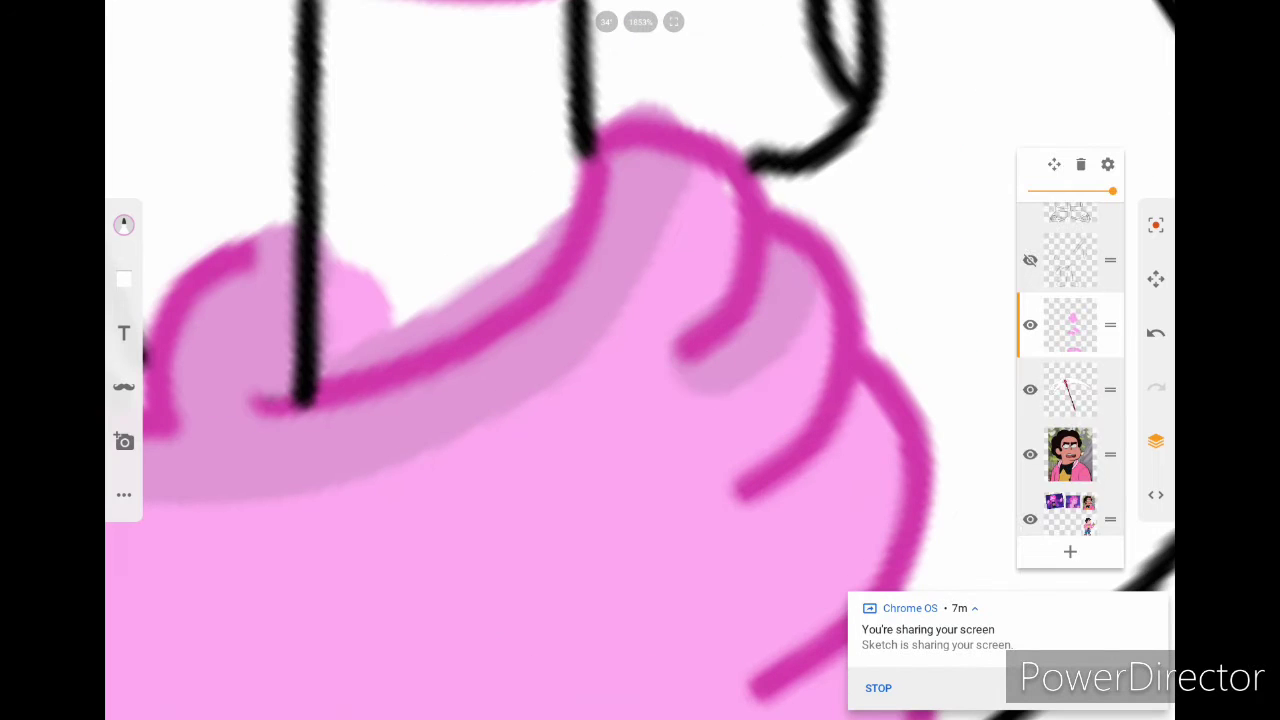
pyautogui.moveTo(820, 200); pyautogui.dragTo(775, 235)
pyautogui.moveTo(880, 395); pyautogui.dragTo(745, 525)
pyautogui.scroll(-4, 640, 400)
pyautogui.scroll(-2, 640, 400)
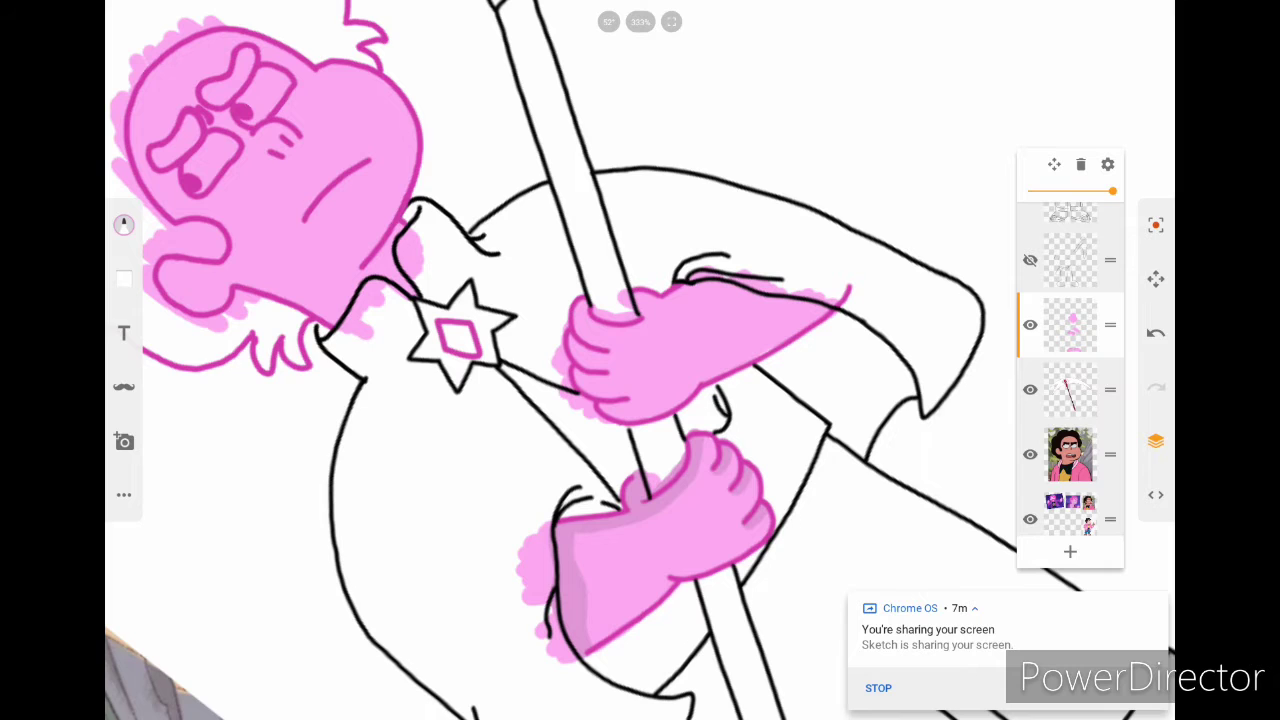
# Step: Shade the upper hand's thumb, inner wrist and finger creases with the muted darker pink
pyautogui.scroll(5, 640, 400)
pyautogui.moveTo(750, 270)
pyautogui.mouseDown()
pyautogui.moveTo(640, 390)
pyautogui.moveTo(640, 420)
pyautogui.mouseUp()
pyautogui.moveTo(720, 450); pyautogui.dragTo(570, 520)
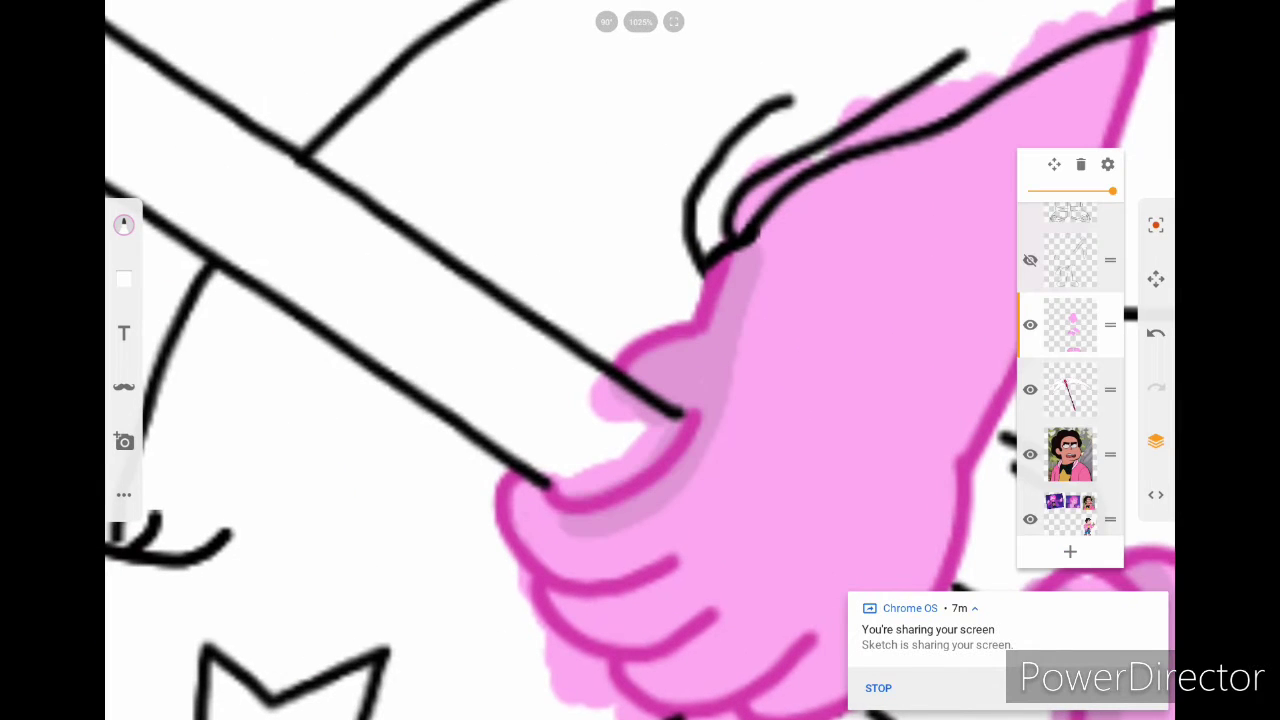
pyautogui.moveTo(696, 548); pyautogui.dragTo(660, 596)
pyautogui.scroll(-3, 640, 400)
pyautogui.scroll(2, 640, 400)
pyautogui.moveTo(712, 494); pyautogui.dragTo(640, 536)
pyautogui.scroll(3, 640, 400)
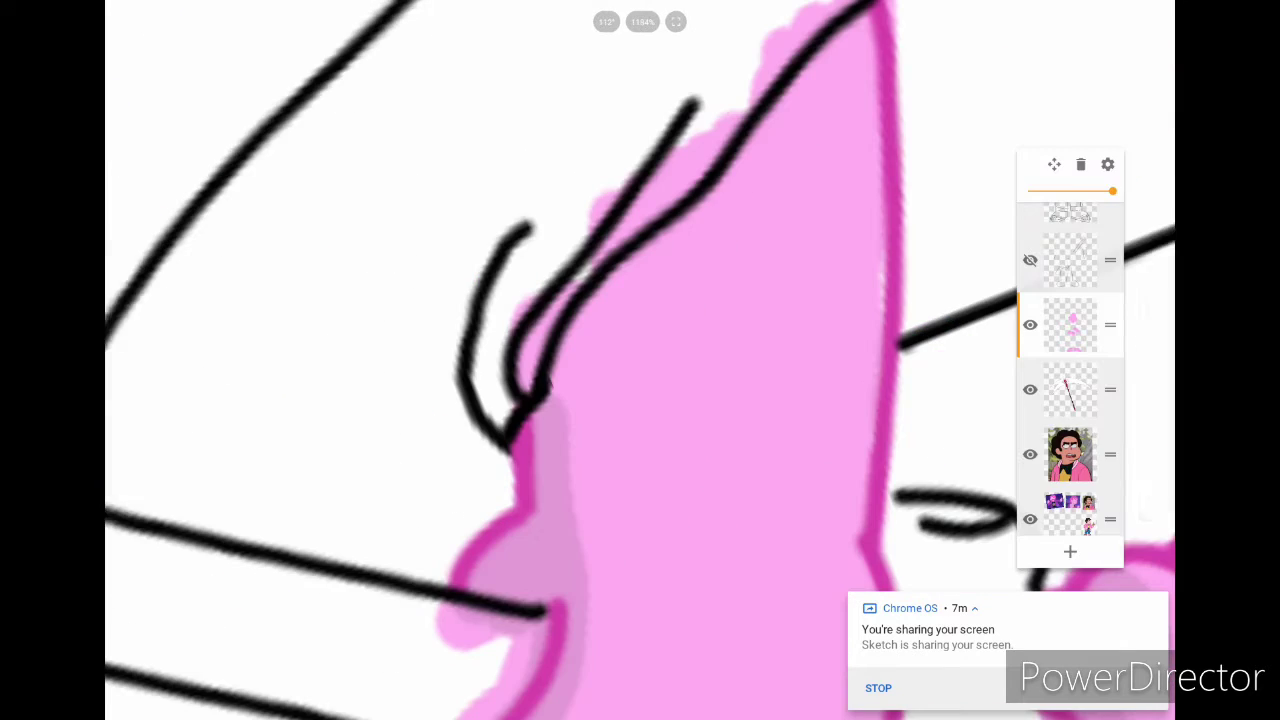
# Step: Add muted pink shading to the upper forearm along the jacket sleeve's edge
pyautogui.moveTo(850, 30); pyautogui.dragTo(570, 360)
pyautogui.scroll(-4, 640, 400)
pyautogui.scroll(4, 640, 400)
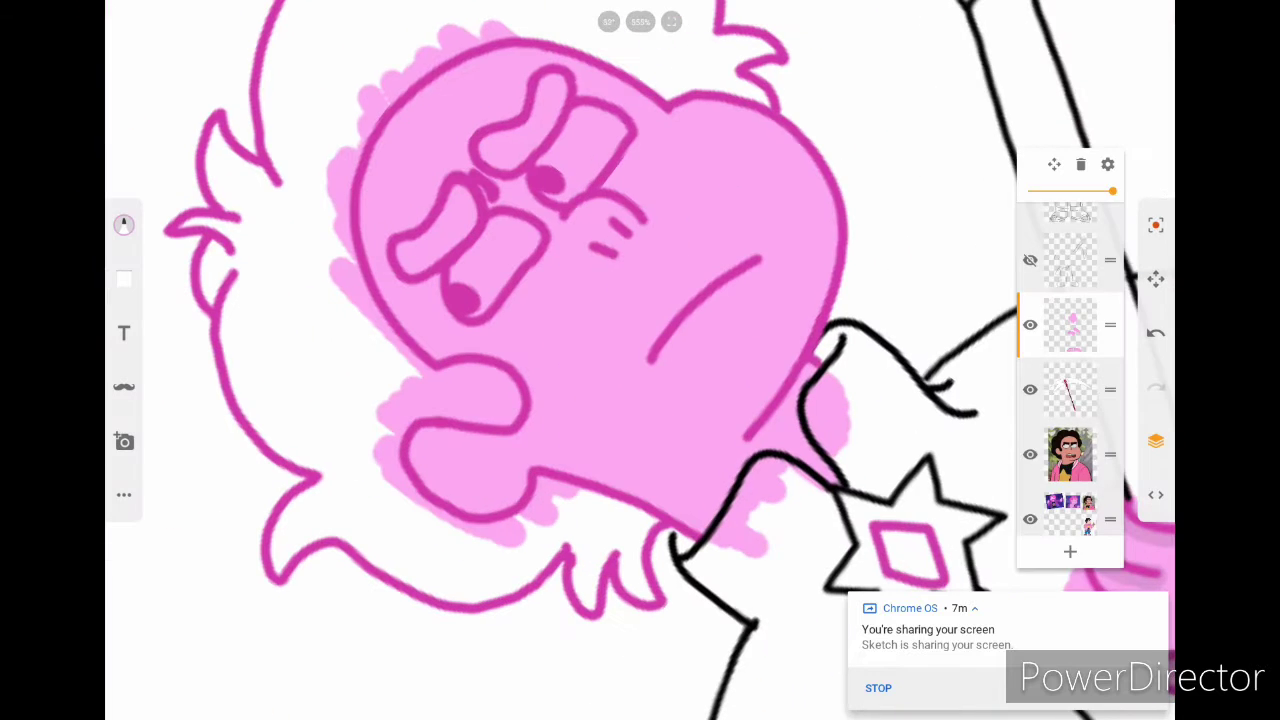
# Step: Shade the neck below the jaw, the back of the neck, the ear and the skin around the sideburn
pyautogui.hotkey('ctrl', 'z')
pyautogui.scroll(2, 640, 400)
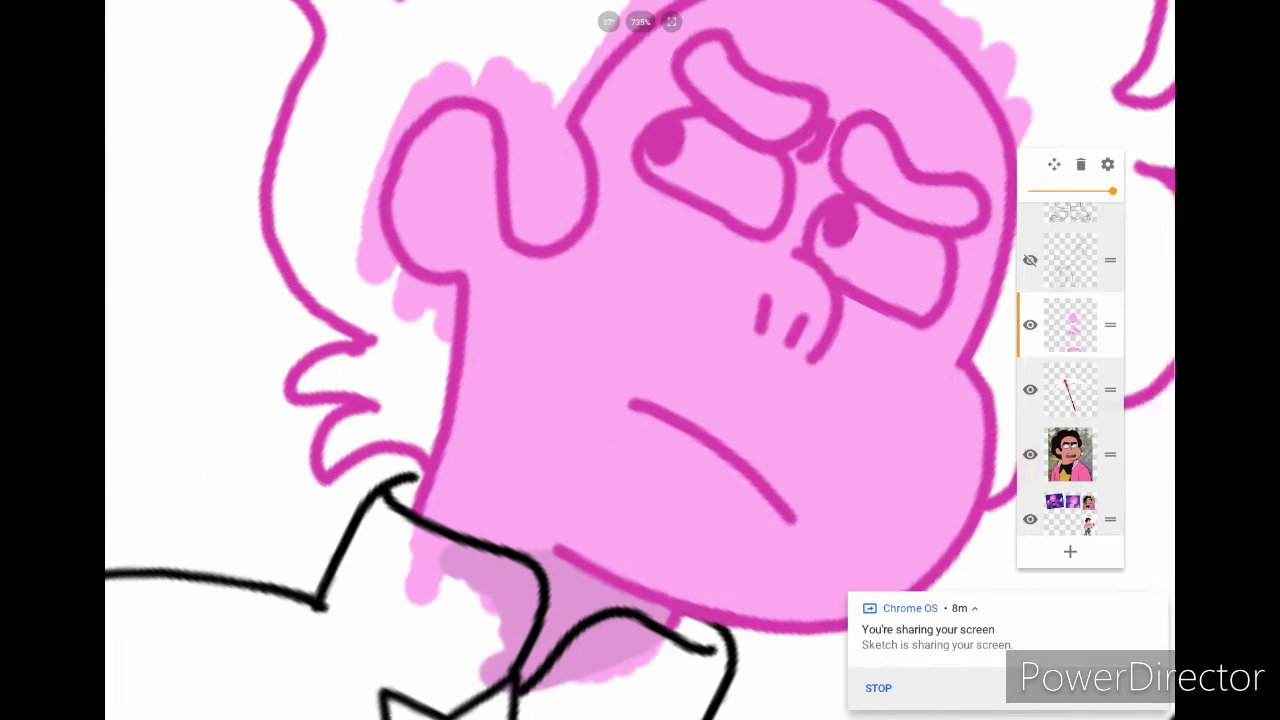
pyautogui.moveTo(462, 400); pyautogui.dragTo(425, 525)
pyautogui.moveTo(455, 262); pyautogui.dragTo(470, 58)
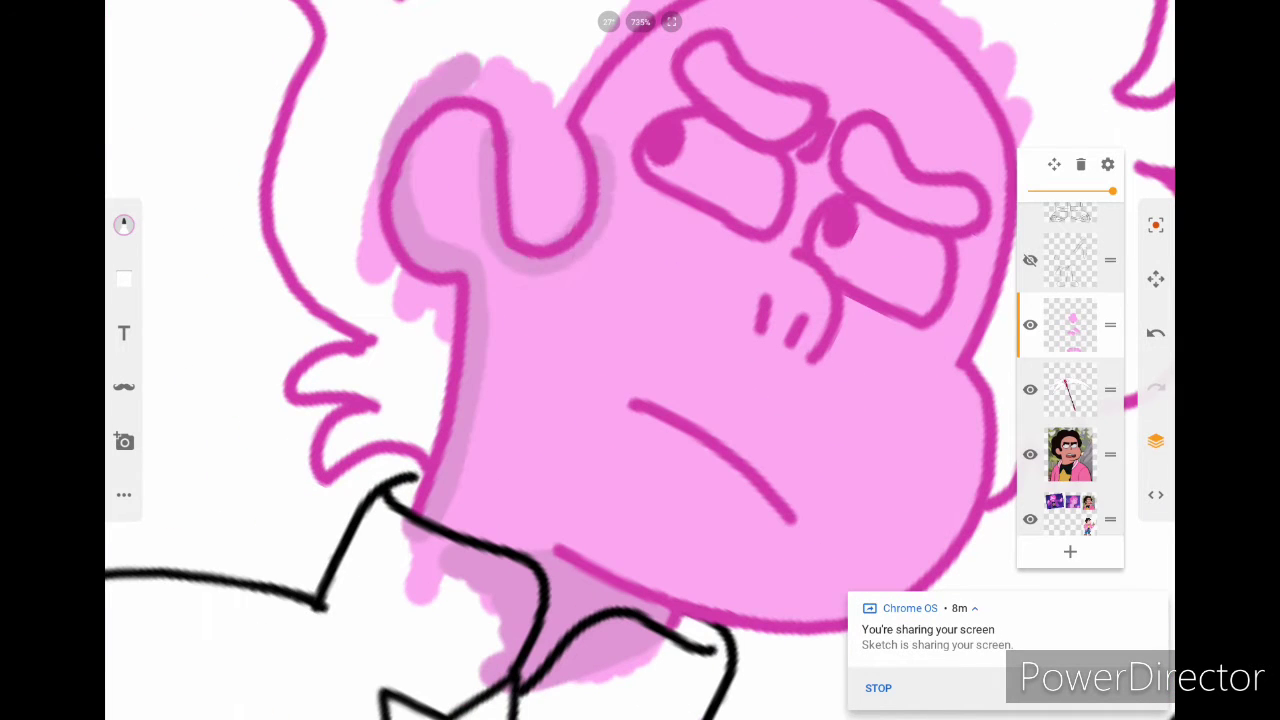
# Step: Sample the hot pink from the reference character's hair and fill the sideburn in front of the ear
pyautogui.scroll(-5, 640, 360)
pyautogui.scroll(3, 510, 270)
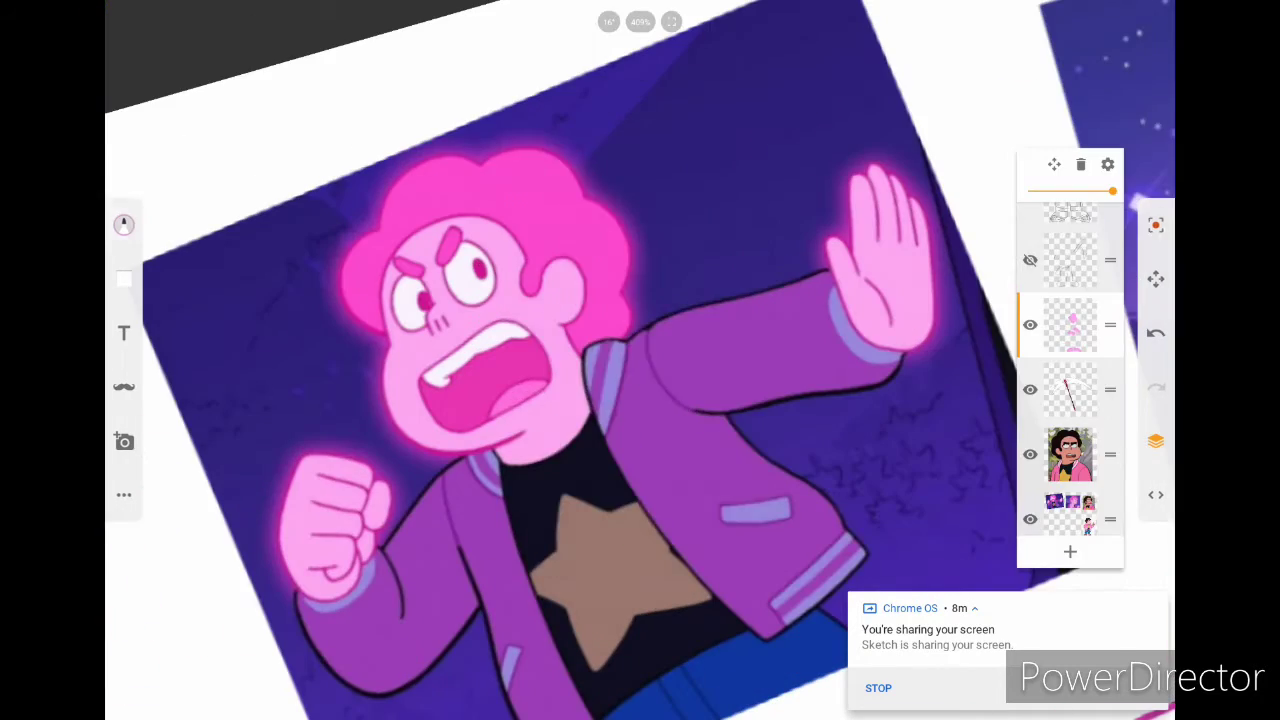
pyautogui.click(503, 200)
pyautogui.scroll(-3, 640, 360)
pyautogui.scroll(4, 680, 420)
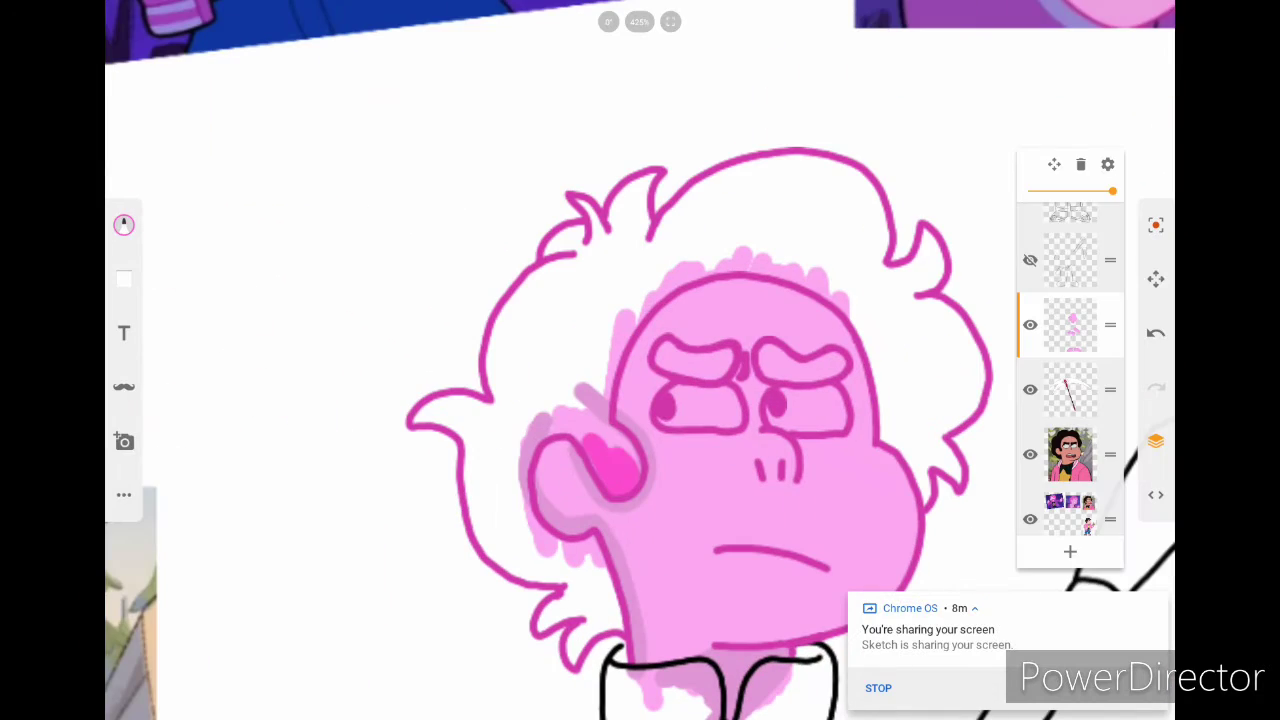
pyautogui.scroll(-2, 640, 360)
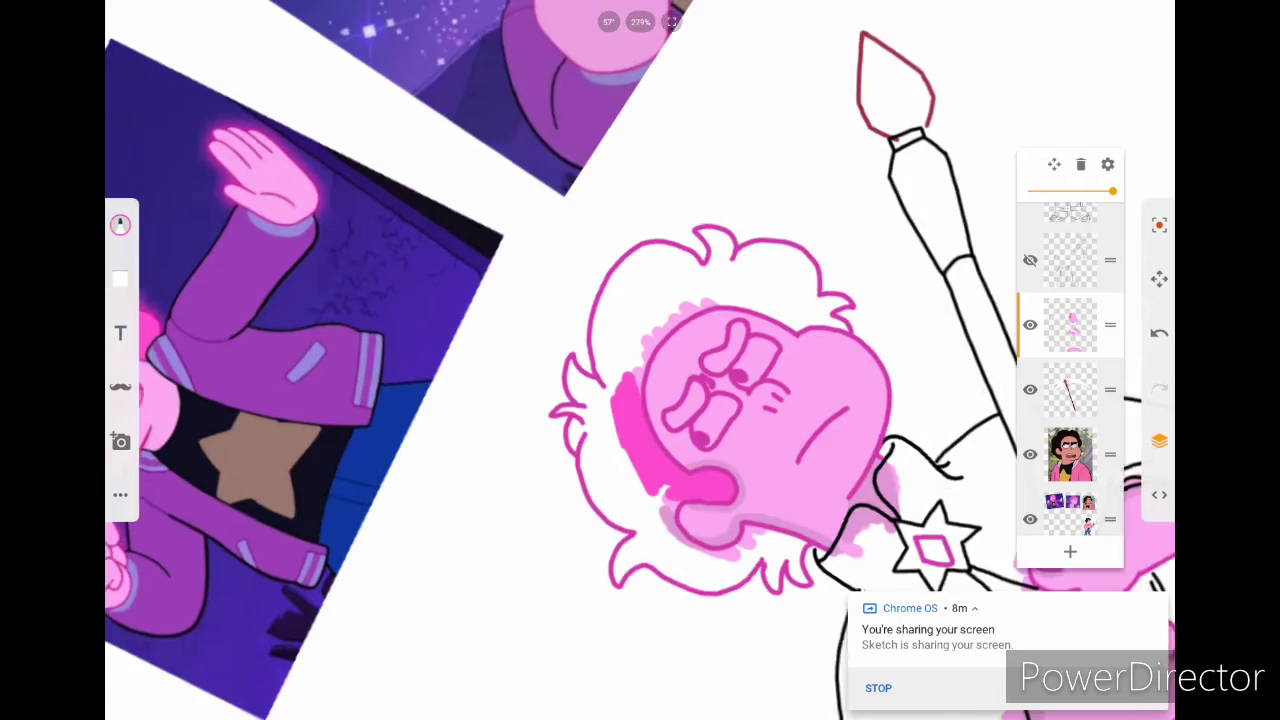
# Step: Fill the crown of the hair above the forehead with hot pink up to the outline
pyautogui.scroll(3, 700, 400)
pyautogui.moveTo(755, 205)
pyautogui.mouseDown()
pyautogui.moveTo(590, 300)
pyautogui.moveTo(550, 440)
pyautogui.mouseUp()
pyautogui.scroll(3, 640, 360)
pyautogui.moveTo(495, 500); pyautogui.dragTo(590, 330)
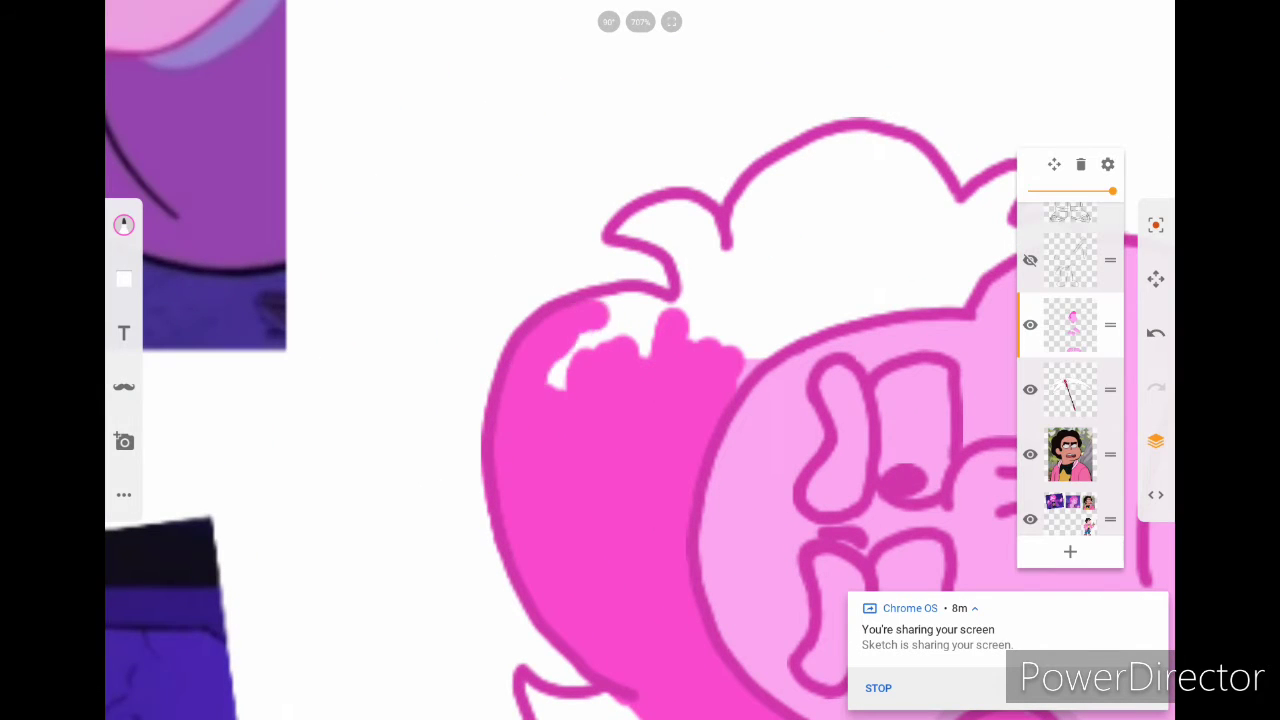
pyautogui.scroll(-1, 640, 360)
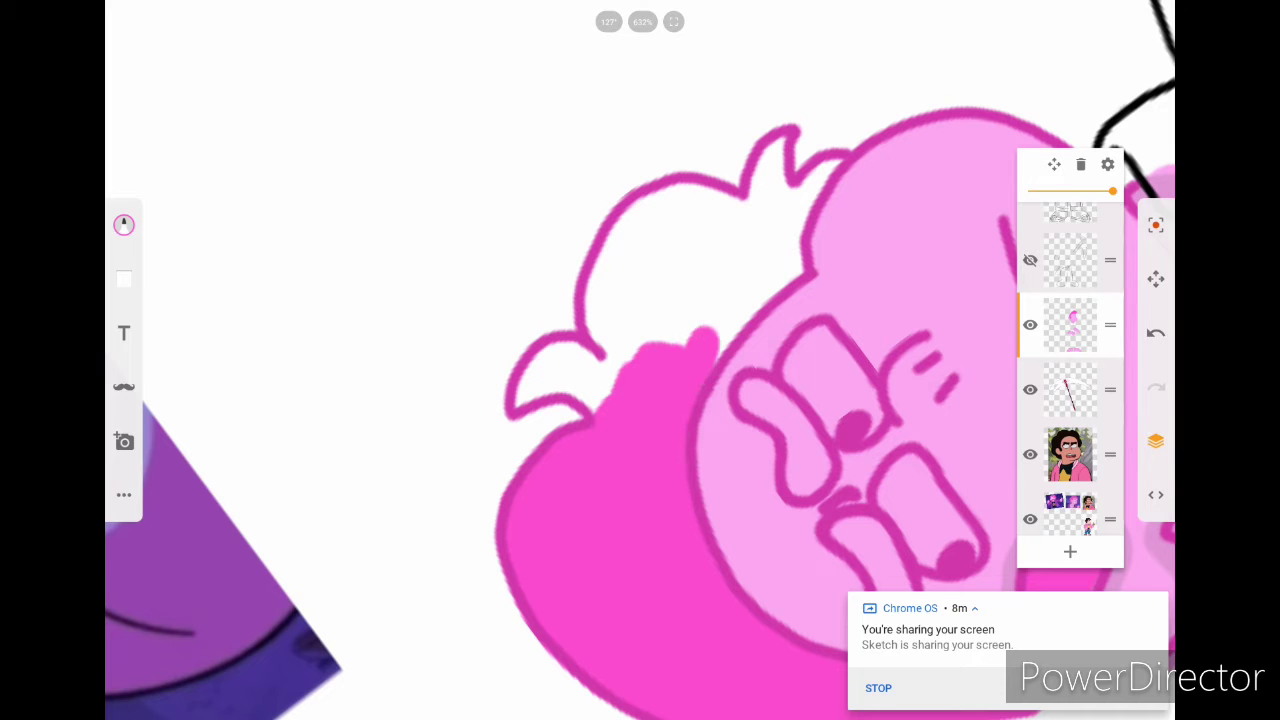
# Step: Fill the far side of the hair, including its curls and pointed tufts, with hot pink
pyautogui.moveTo(780, 200); pyautogui.dragTo(652, 342)
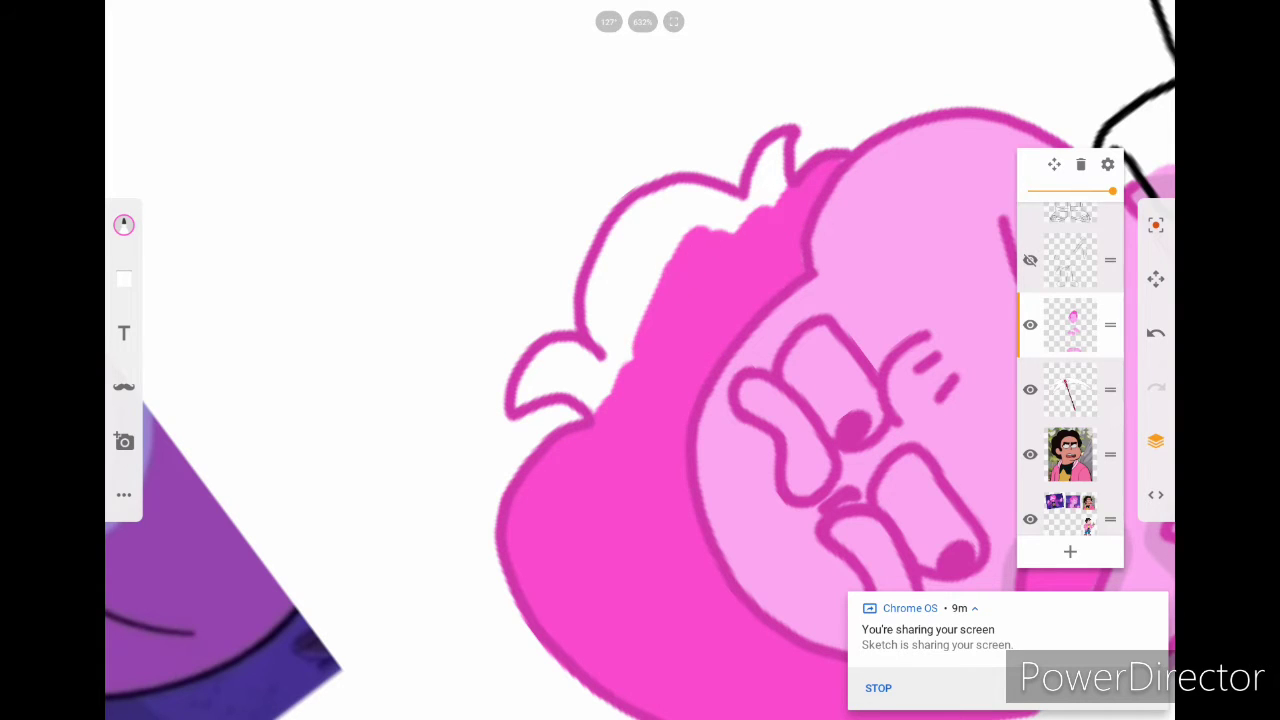
pyautogui.scroll(2, 640, 360)
pyautogui.moveTo(600, 470)
pyautogui.mouseDown()
pyautogui.moveTo(555, 538)
pyautogui.moveTo(580, 335)
pyautogui.moveTo(705, 250)
pyautogui.mouseUp()
pyautogui.moveTo(758, 165); pyautogui.dragTo(745, 240)
pyautogui.scroll(-5, 640, 360)
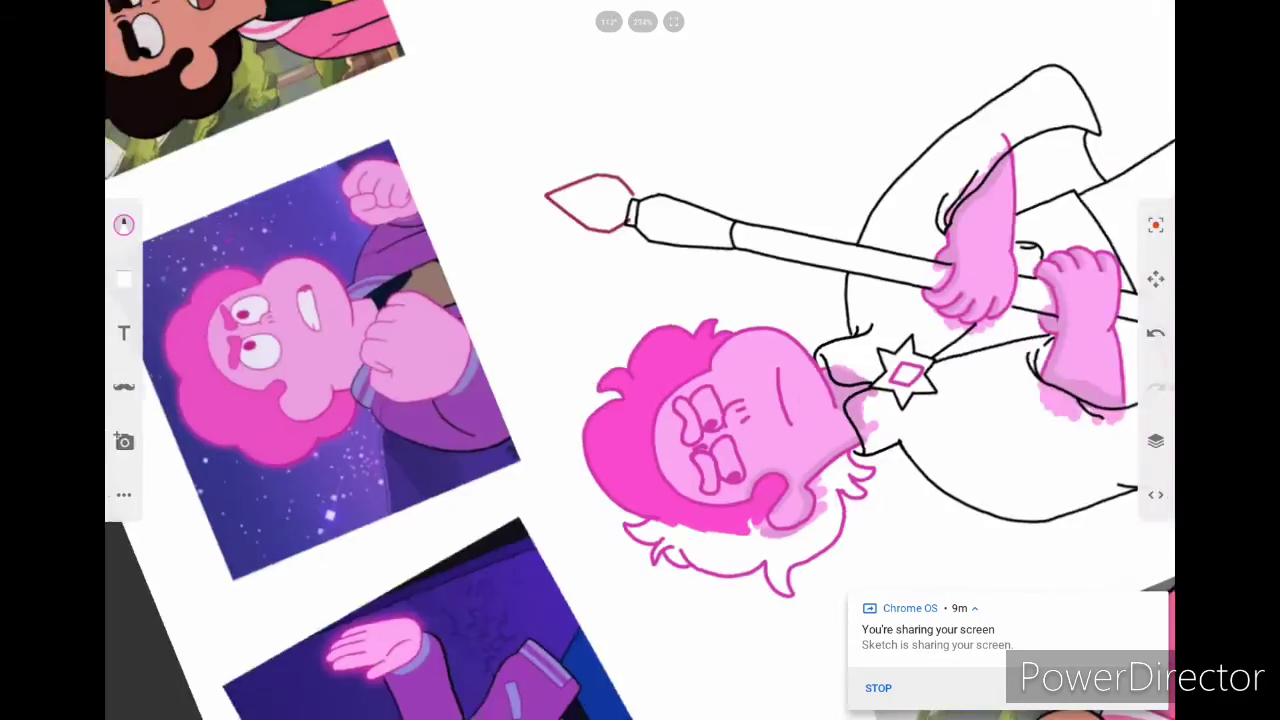
# Step: Fill the hair above and behind the ear with hot pink, covering the stray skin colour
pyautogui.scroll(5, 640, 360)
pyautogui.scroll(-6, 640, 360)
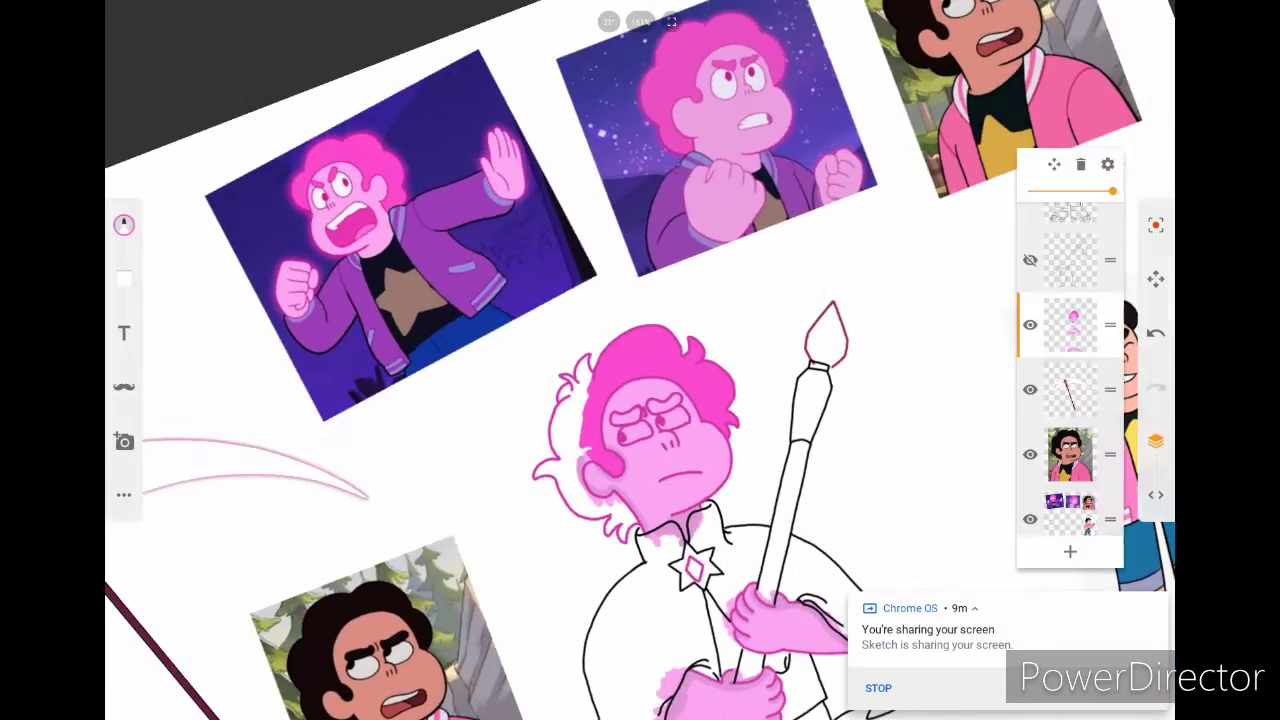
pyautogui.scroll(6, 640, 360)
pyautogui.moveTo(490, 480)
pyautogui.mouseDown()
pyautogui.moveTo(520, 350)
pyautogui.moveTo(570, 305)
pyautogui.moveTo(610, 320)
pyautogui.moveTo(645, 295)
pyautogui.moveTo(620, 230)
pyautogui.mouseUp()
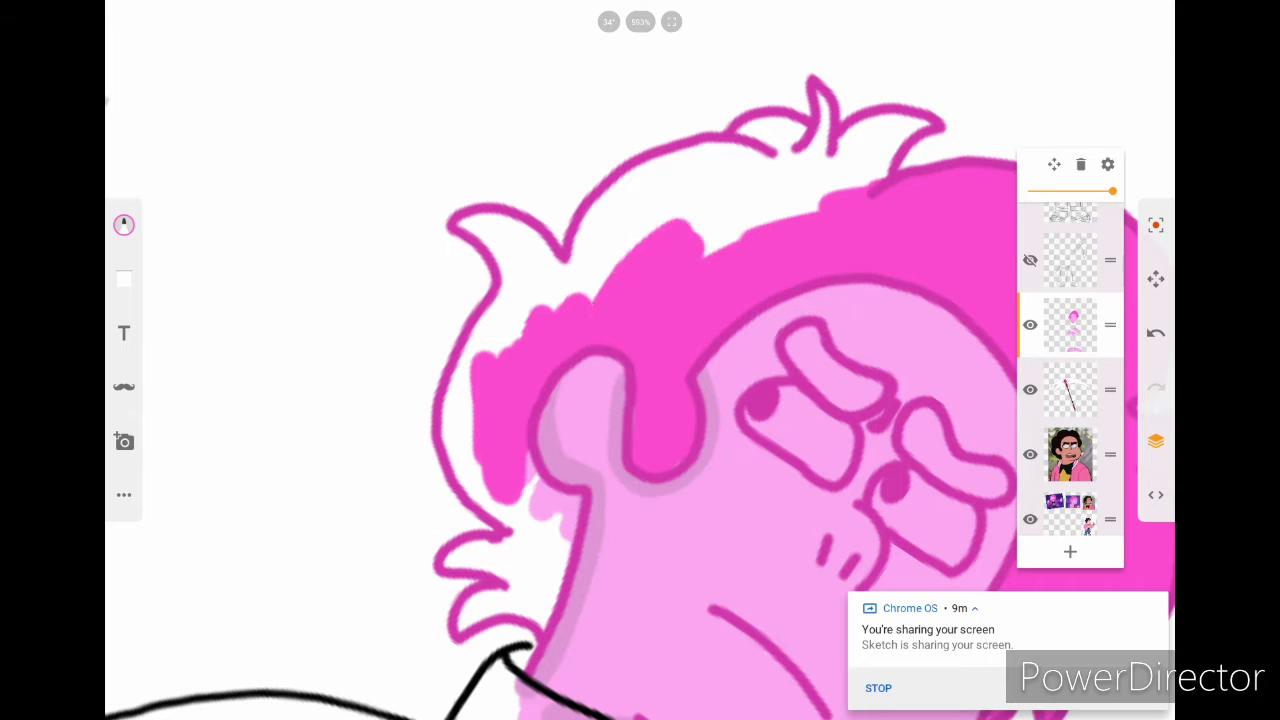
pyautogui.moveTo(570, 300); pyautogui.dragTo(660, 205)
pyautogui.scroll(2, 640, 360)
pyautogui.moveTo(500, 320); pyautogui.dragTo(530, 405)
pyautogui.moveTo(560, 335); pyautogui.dragTo(625, 215)
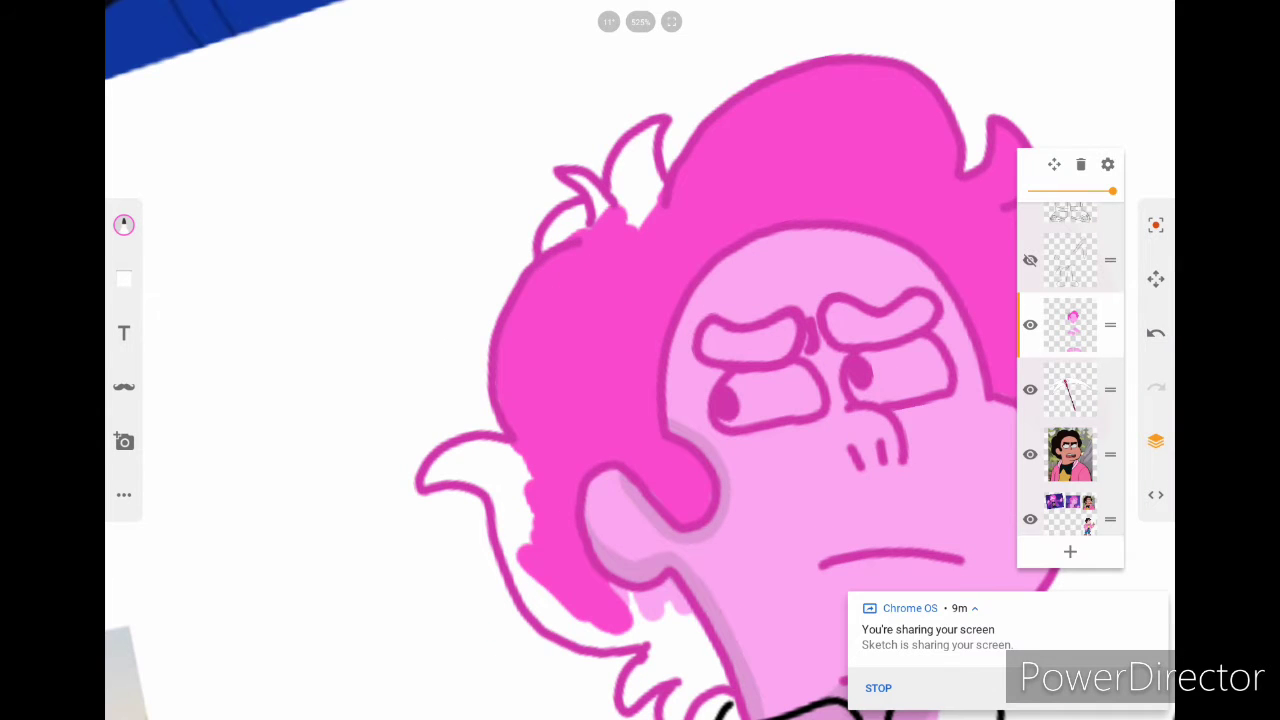
# Step: Fill the small pointed tufts beside the crown of the hair with hot pink
pyautogui.scroll(4, 640, 360)
pyautogui.moveTo(695, 335); pyautogui.dragTo(740, 150)
pyautogui.moveTo(740, 340); pyautogui.dragTo(770, 145)
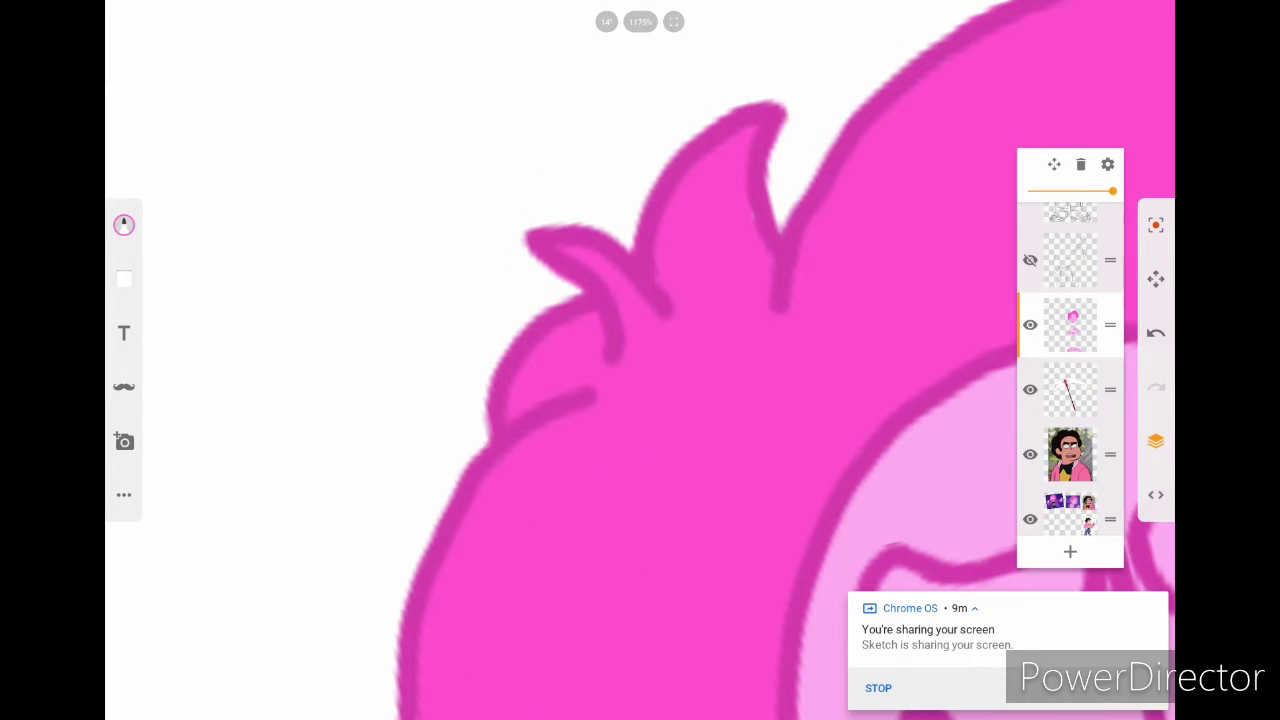
pyautogui.scroll(-5, 640, 360)
pyautogui.scroll(4, 640, 360)
# Step: Fill the large back curl, the lower back hair and the small tufts at the nape with hot pink
pyautogui.moveTo(525, 425)
pyautogui.mouseDown()
pyautogui.moveTo(555, 262)
pyautogui.moveTo(725, 180)
pyautogui.moveTo(705, 155)
pyautogui.mouseUp()
pyautogui.scroll(3, 640, 360)
pyautogui.moveTo(790, 400); pyautogui.dragTo(745, 185)
pyautogui.scroll(-3, 640, 360)
pyautogui.moveTo(560, 390)
pyautogui.mouseDown()
pyautogui.moveTo(595, 525)
pyautogui.moveTo(600, 610)
pyautogui.mouseUp()
pyautogui.scroll(3, 640, 360)
pyautogui.moveTo(530, 470); pyautogui.dragTo(650, 600)
pyautogui.moveTo(600, 380); pyautogui.dragTo(650, 520)
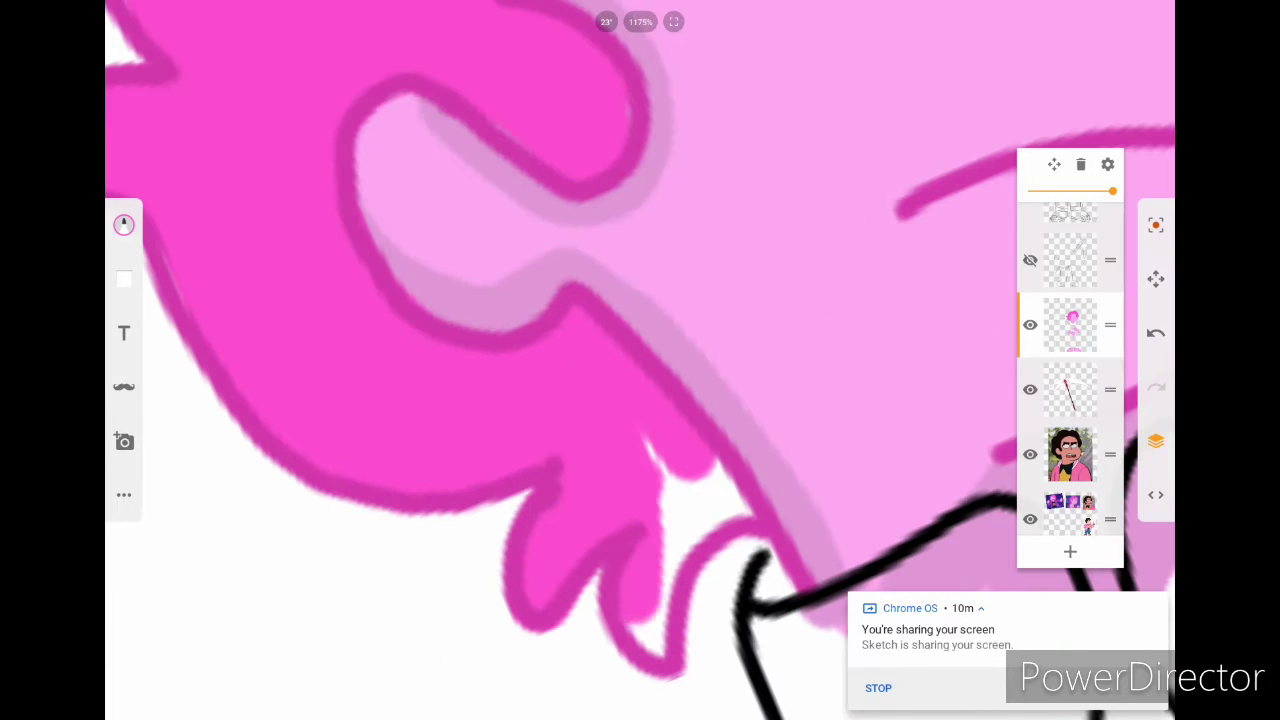
pyautogui.moveTo(630, 600)
pyautogui.mouseDown()
pyautogui.moveTo(710, 450)
pyautogui.moveTo(740, 540)
pyautogui.mouseUp()
# Step: Fill both eyebrows with the hot pink hair colour
pyautogui.scroll(-5, 640, 360)
pyautogui.scroll(-3, 640, 360)
pyautogui.scroll(5, 640, 360)
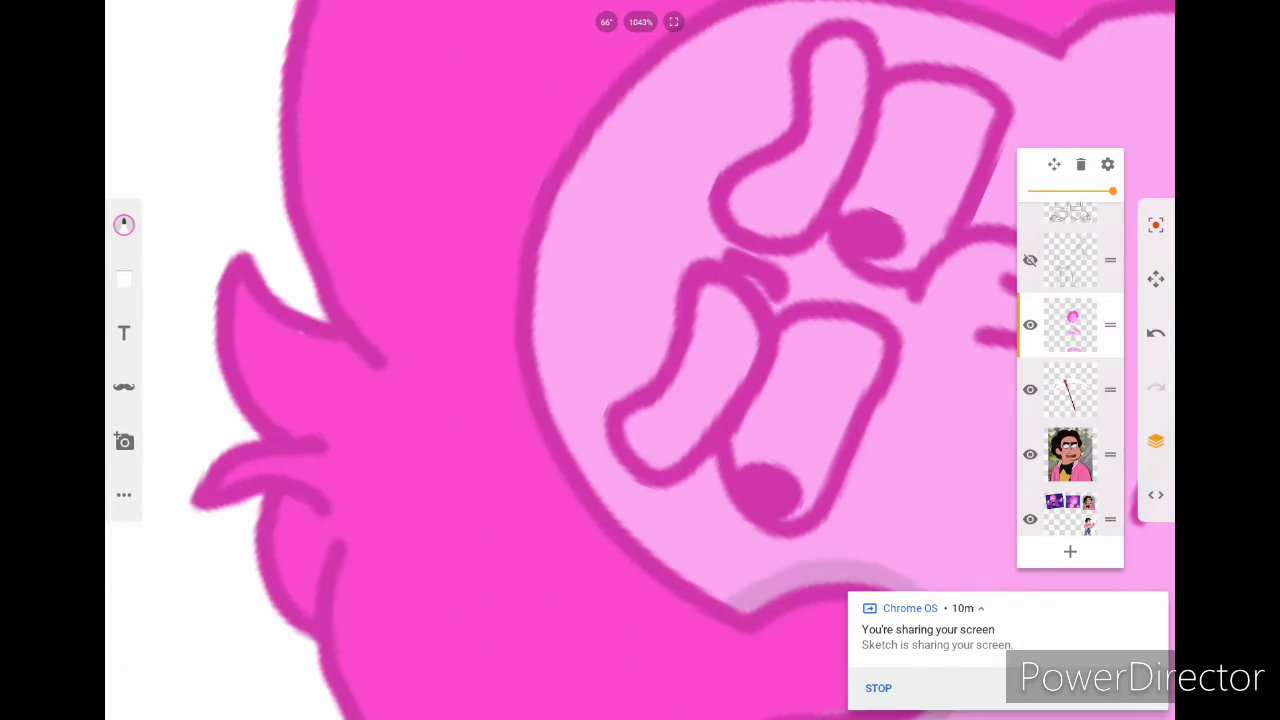
pyautogui.moveTo(680, 400)
pyautogui.mouseDown()
pyautogui.moveTo(740, 300)
pyautogui.moveTo(745, 390)
pyautogui.mouseUp()
pyautogui.scroll(1, 640, 360)
pyautogui.moveTo(680, 430)
pyautogui.mouseDown()
pyautogui.moveTo(725, 385)
pyautogui.moveTo(770, 240)
pyautogui.mouseUp()
# Step: Sample the white from the reference character's eyes and fill the whites of both eyes
pyautogui.scroll(-5, 640, 360)
pyautogui.scroll(3, 640, 360)
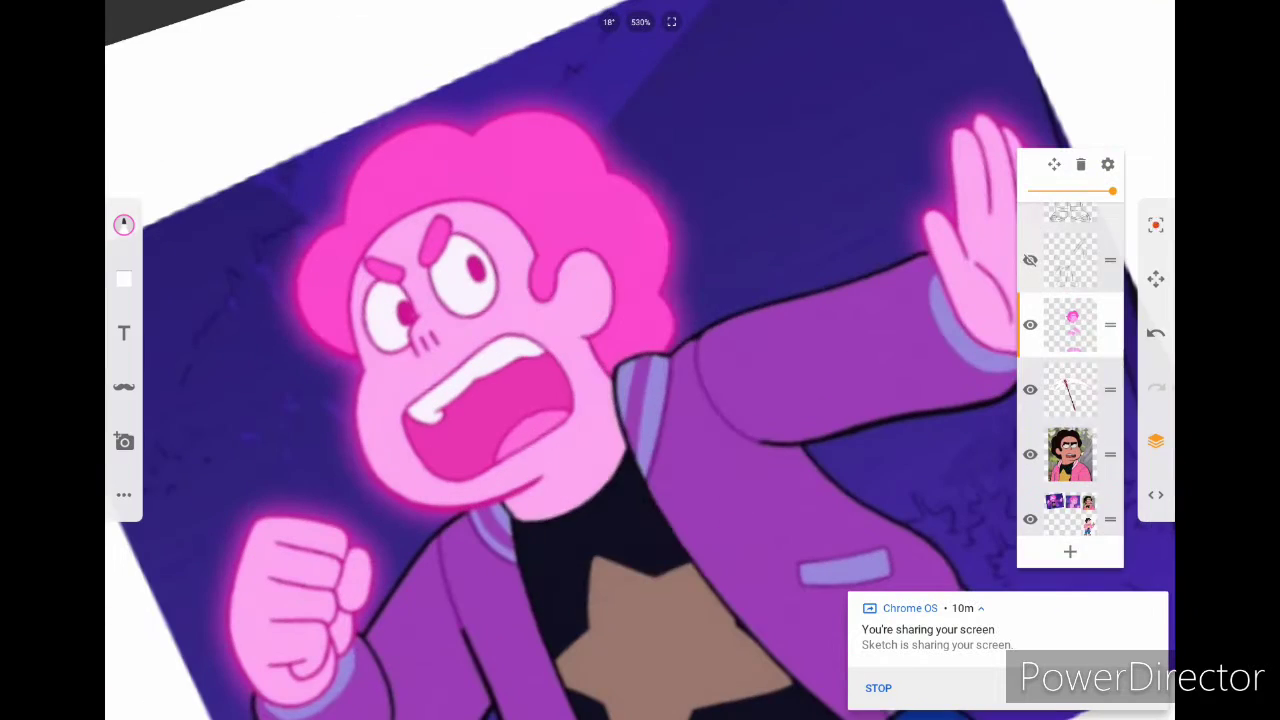
pyautogui.scroll(-3, 640, 360)
pyautogui.scroll(5, 640, 360)
pyautogui.moveTo(620, 470)
pyautogui.mouseDown()
pyautogui.moveTo(670, 420)
pyautogui.moveTo(800, 350)
pyautogui.mouseUp()
pyautogui.moveTo(660, 540); pyautogui.dragTo(780, 400)
pyautogui.moveTo(805, 205)
pyautogui.mouseDown()
pyautogui.moveTo(920, 290)
pyautogui.moveTo(900, 110)
pyautogui.mouseUp()
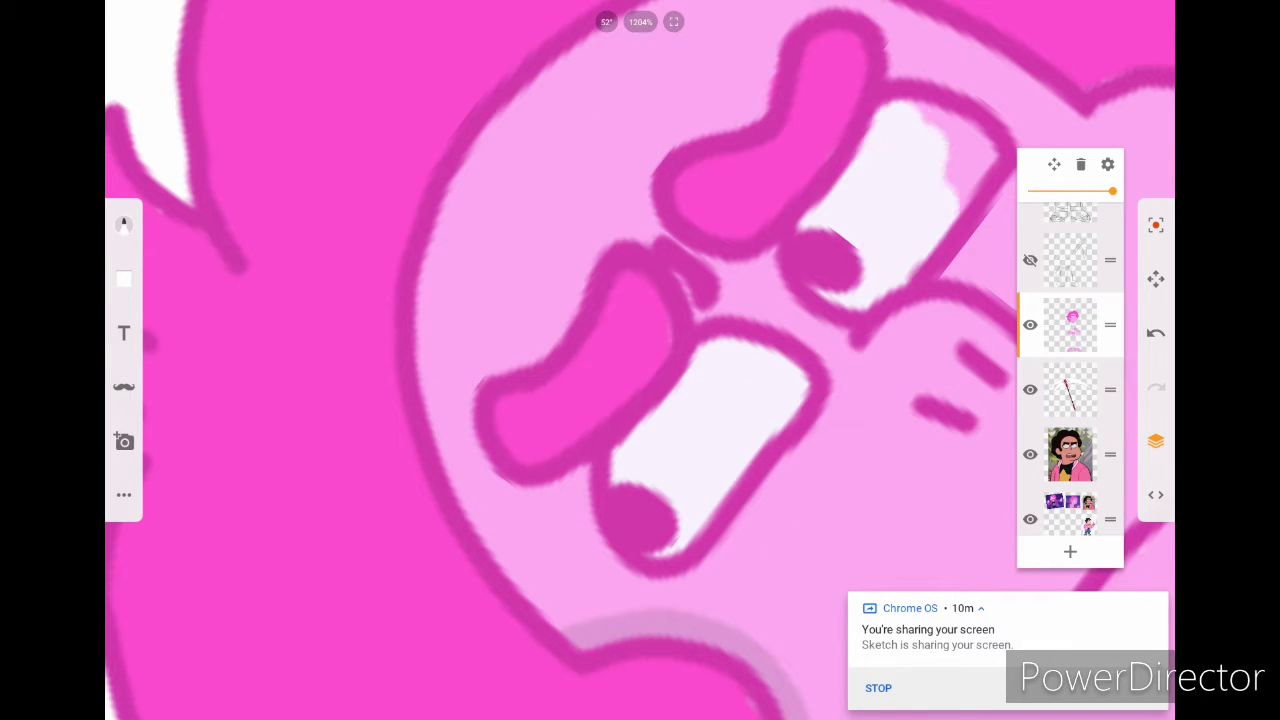
# Step: Choose a darker pink for the Marker and shade the lower back of the hair and the nape tufts
pyautogui.click(124, 224)
pyautogui.click(124, 224)
pyautogui.click(124, 224)
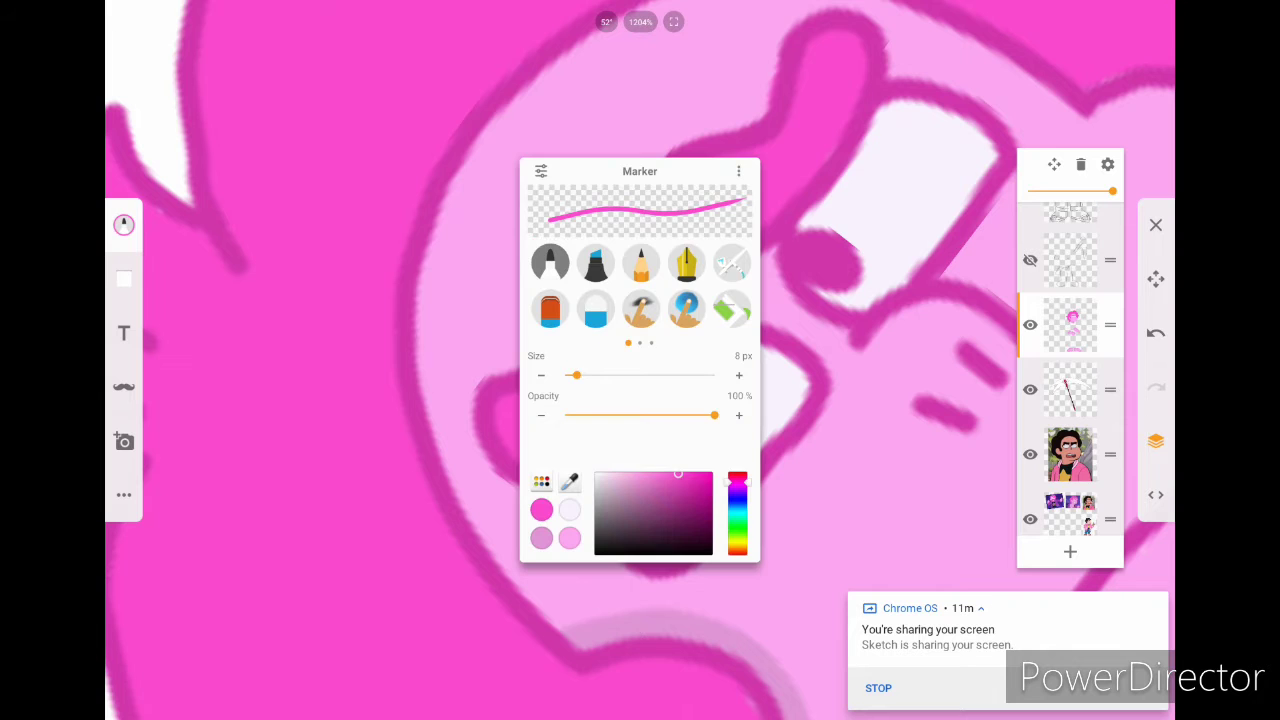
pyautogui.click(124, 224)
pyautogui.scroll(-5, 640, 360)
pyautogui.scroll(5, 640, 360)
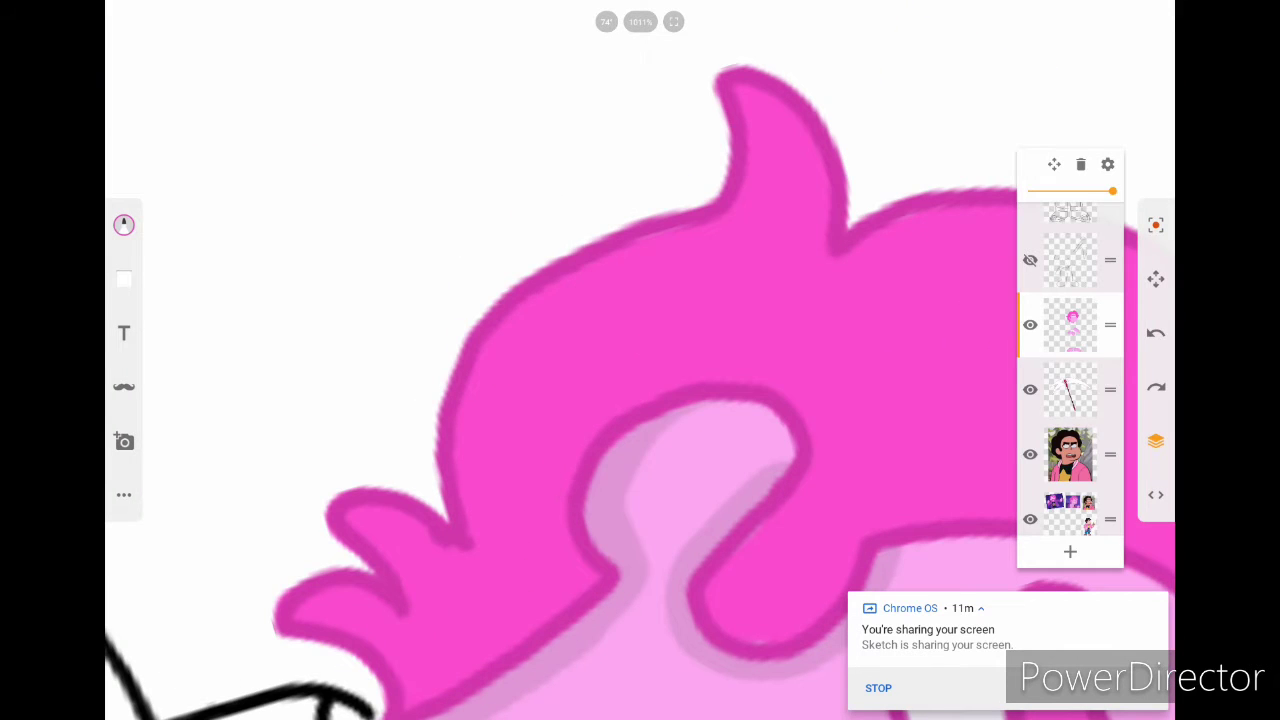
pyautogui.click(124, 224)
pyautogui.moveTo(528, 300); pyautogui.dragTo(510, 560)
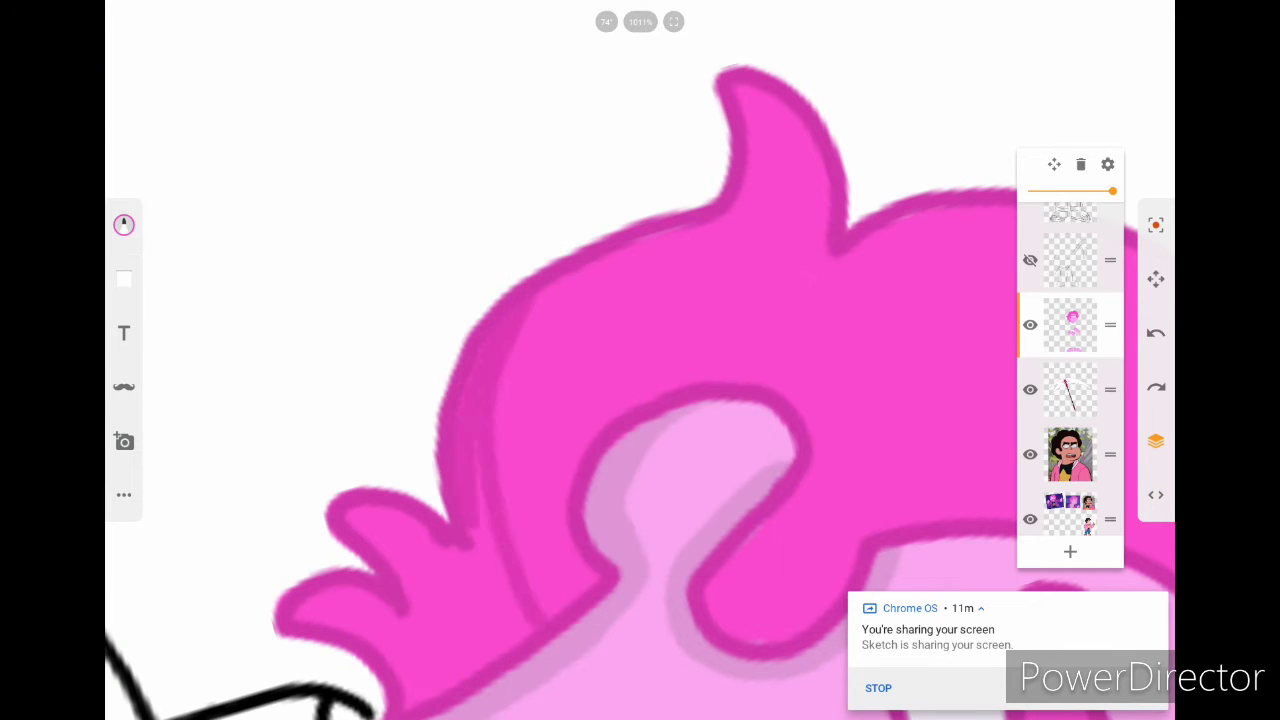
pyautogui.scroll(-5, 640, 360)
pyautogui.scroll(5, 640, 360)
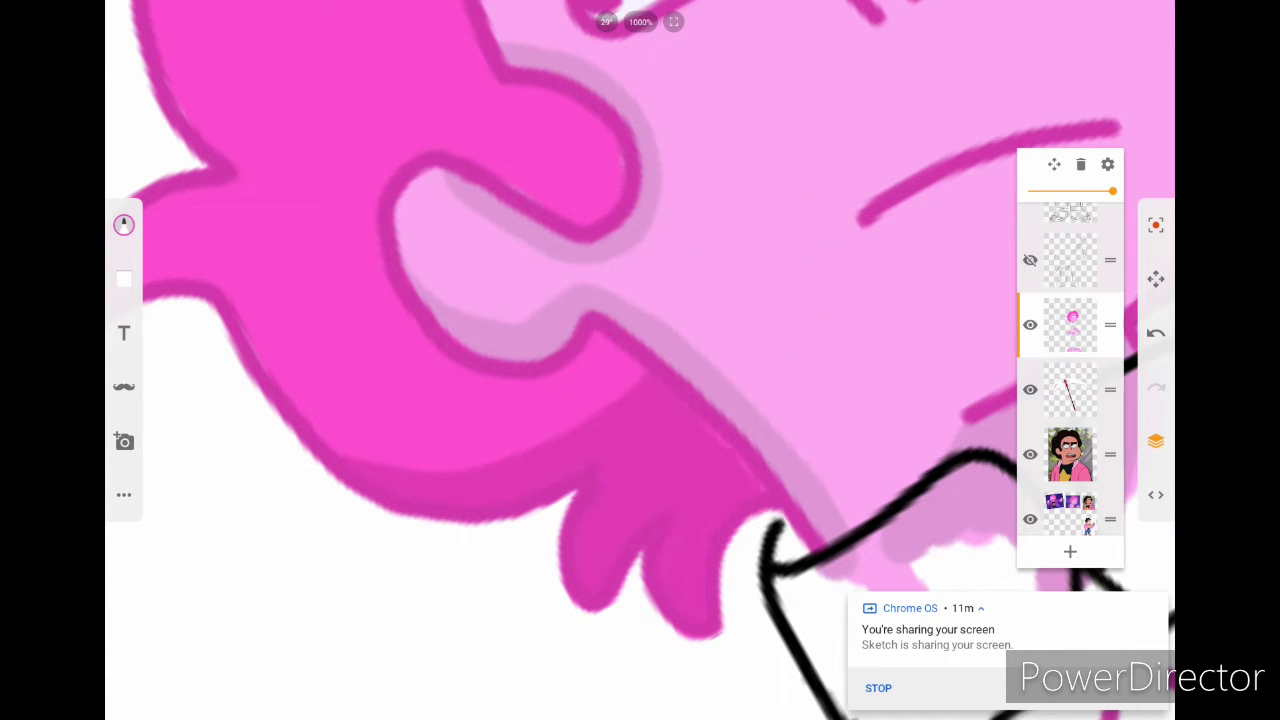
# Step: Shade the large back curl, the hair's rear edge and the inner side of the sideburn with darker pink
pyautogui.scroll(-5, 640, 360)
pyautogui.scroll(5, 640, 360)
pyautogui.scroll(-3, 640, 360)
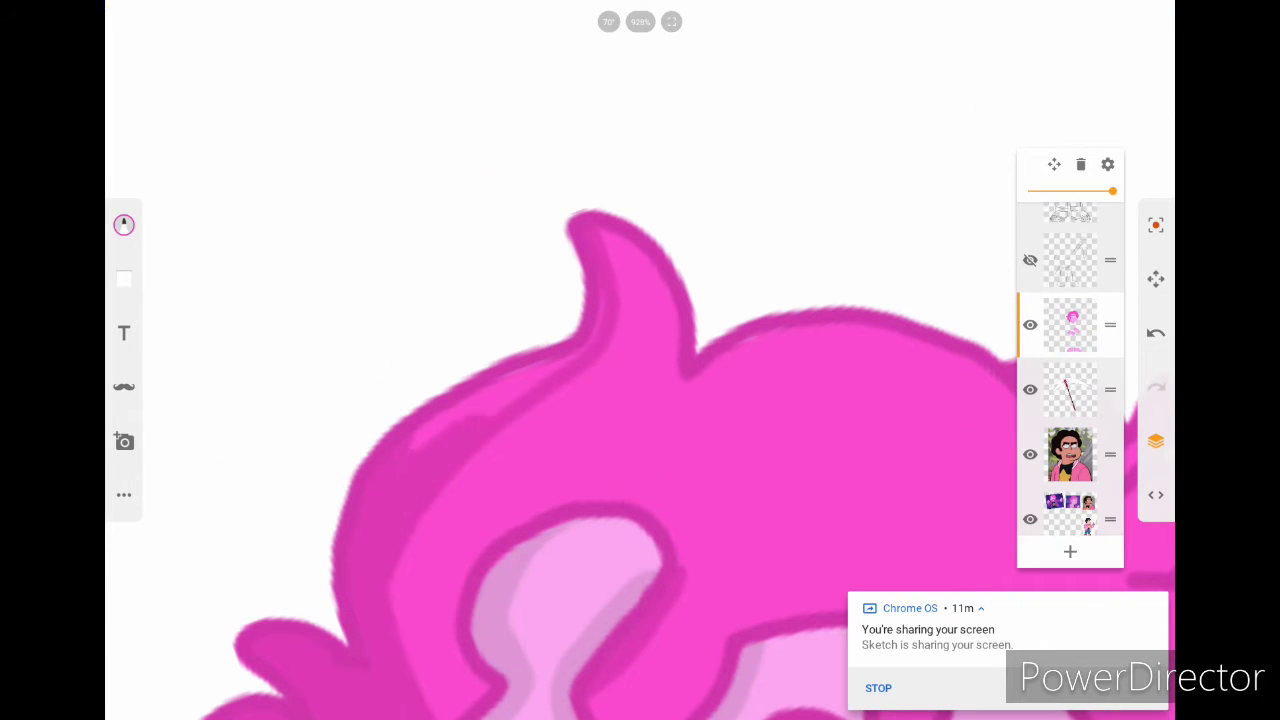
pyautogui.scroll(-5, 640, 360)
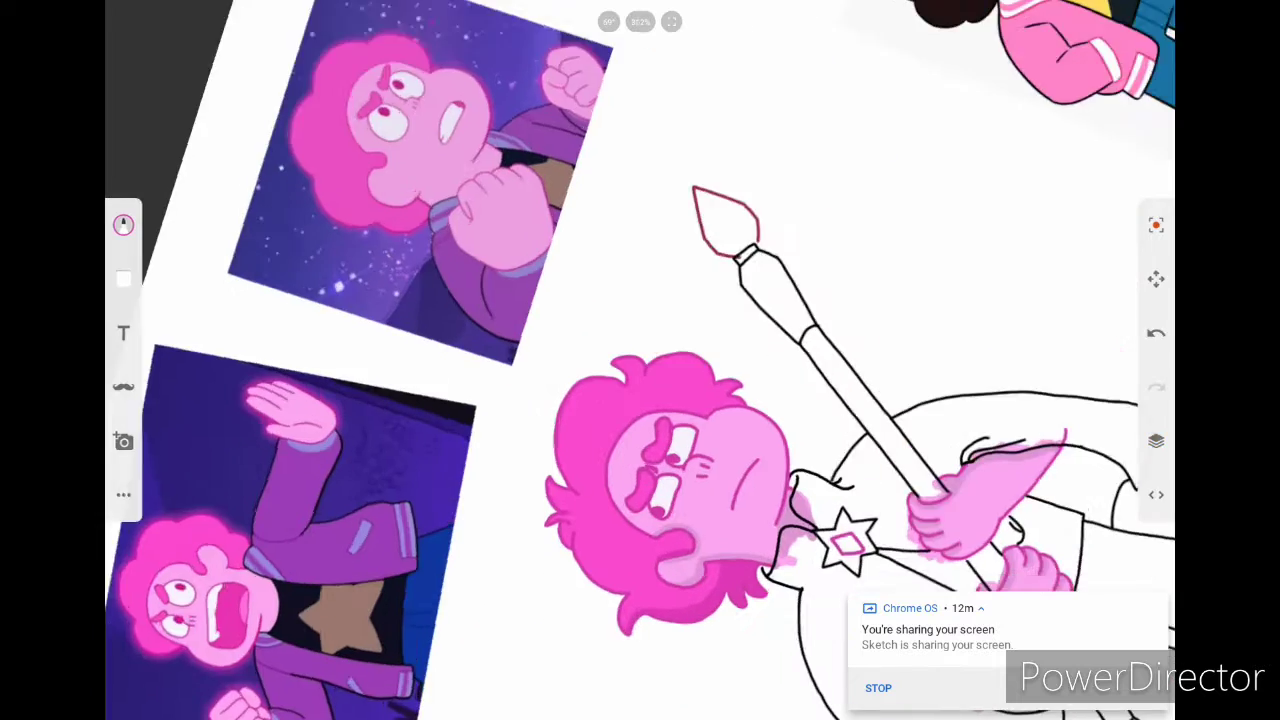
pyautogui.scroll(5, 640, 360)
pyautogui.scroll(-3, 640, 360)
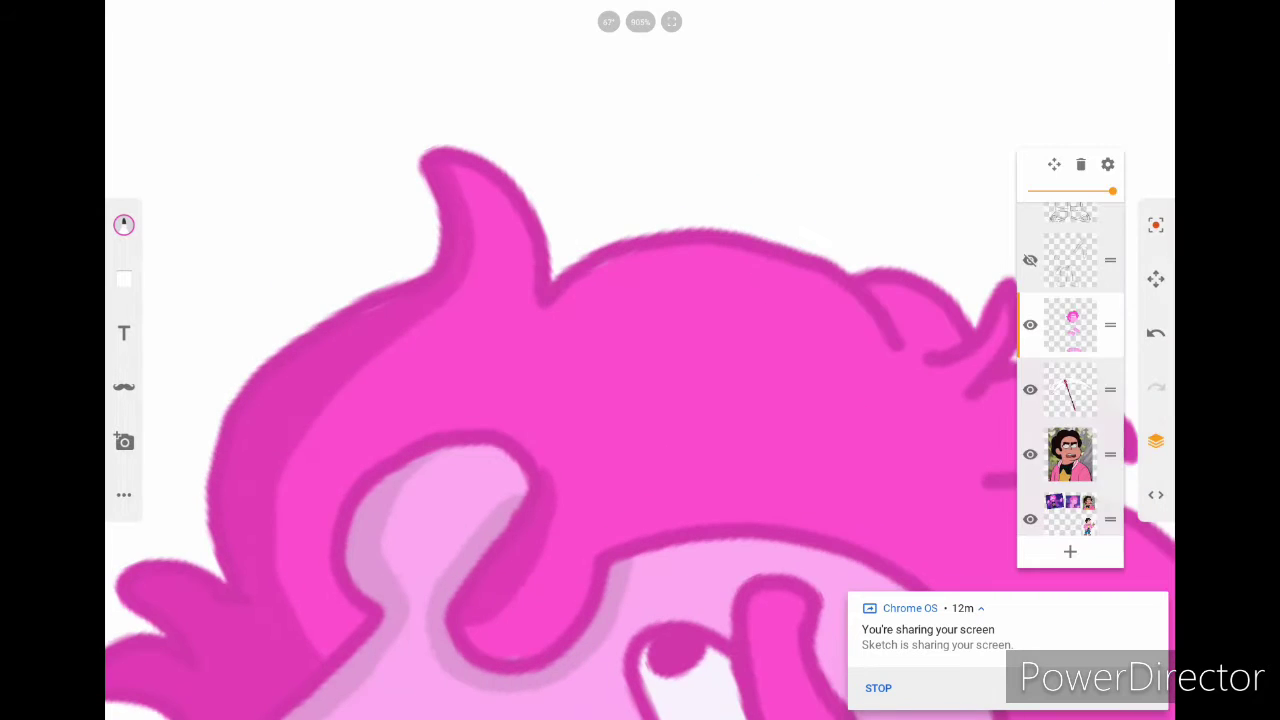
# Step: Shade the small pointed tufts beside the crown and the outer hair edge below them
pyautogui.scroll(4, 640, 360)
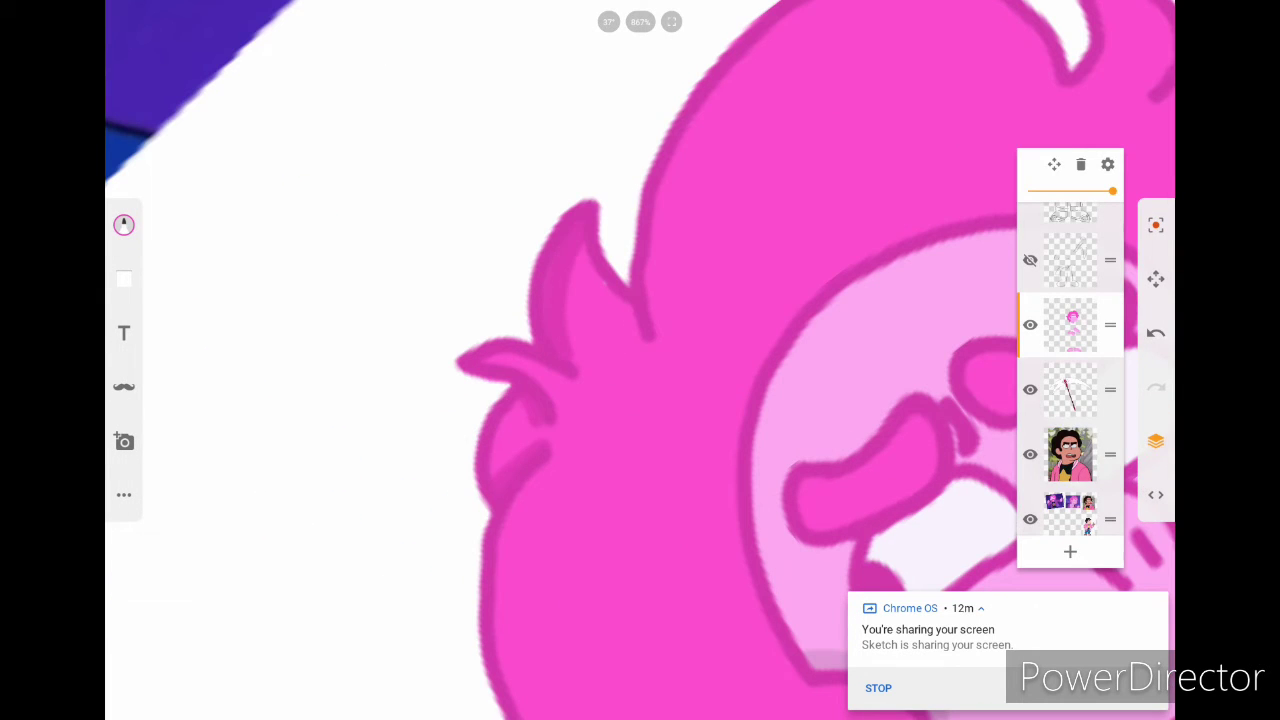
pyautogui.scroll(-3, 640, 360)
pyautogui.scroll(4, 640, 360)
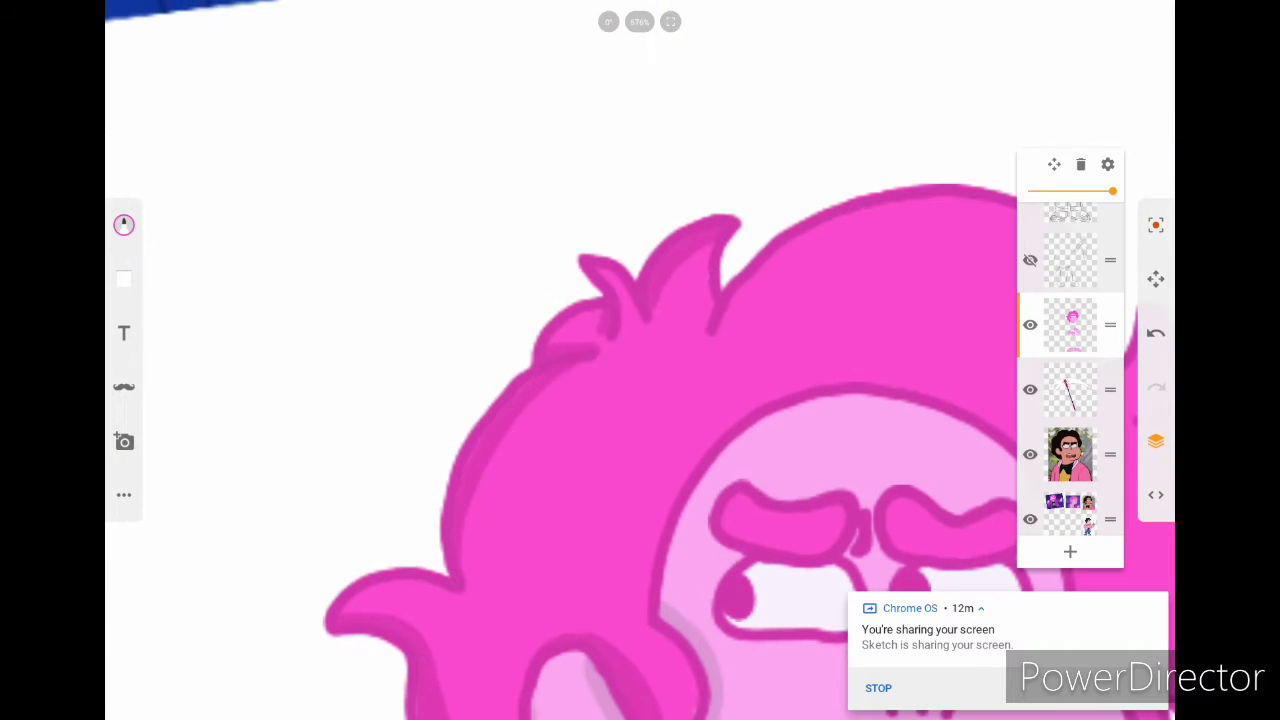
pyautogui.scroll(-3, 640, 360)
pyautogui.scroll(5, 640, 360)
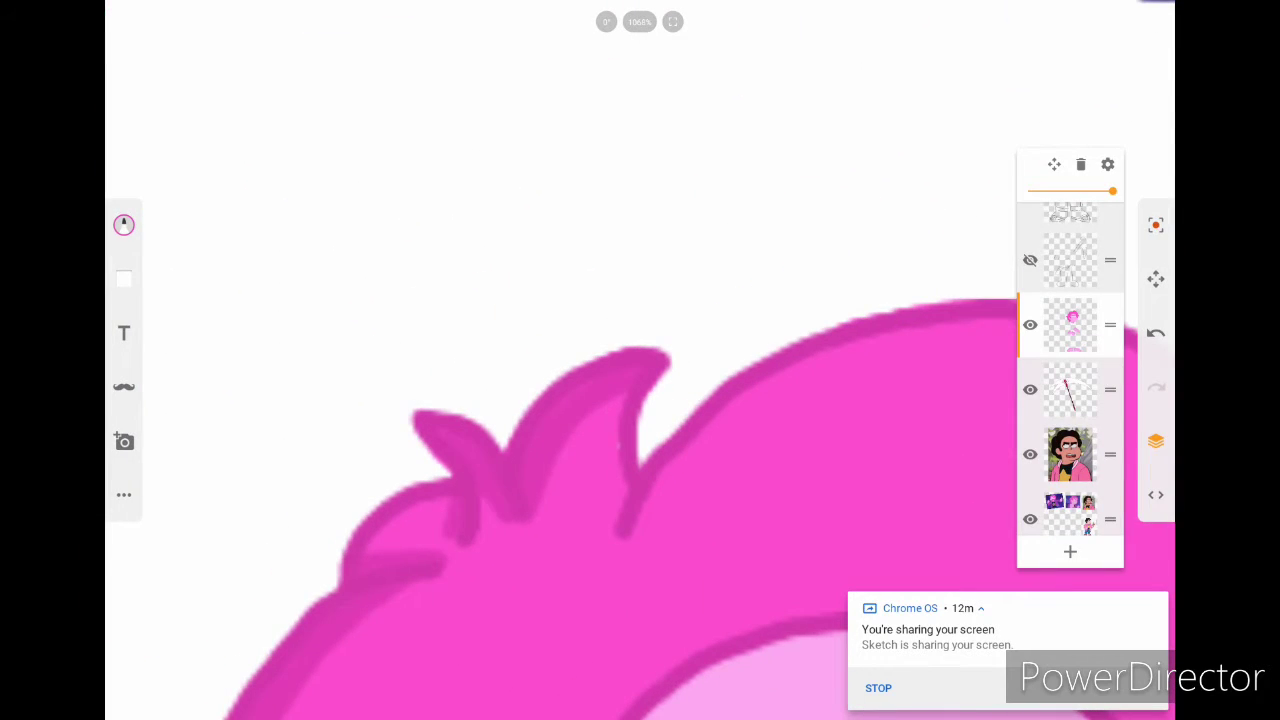
# Step: Rework the darker pink shading on the small tufts beside the crown, keeping it mainly on the lowest rounded tuft
pyautogui.scroll(-2, 640, 360)
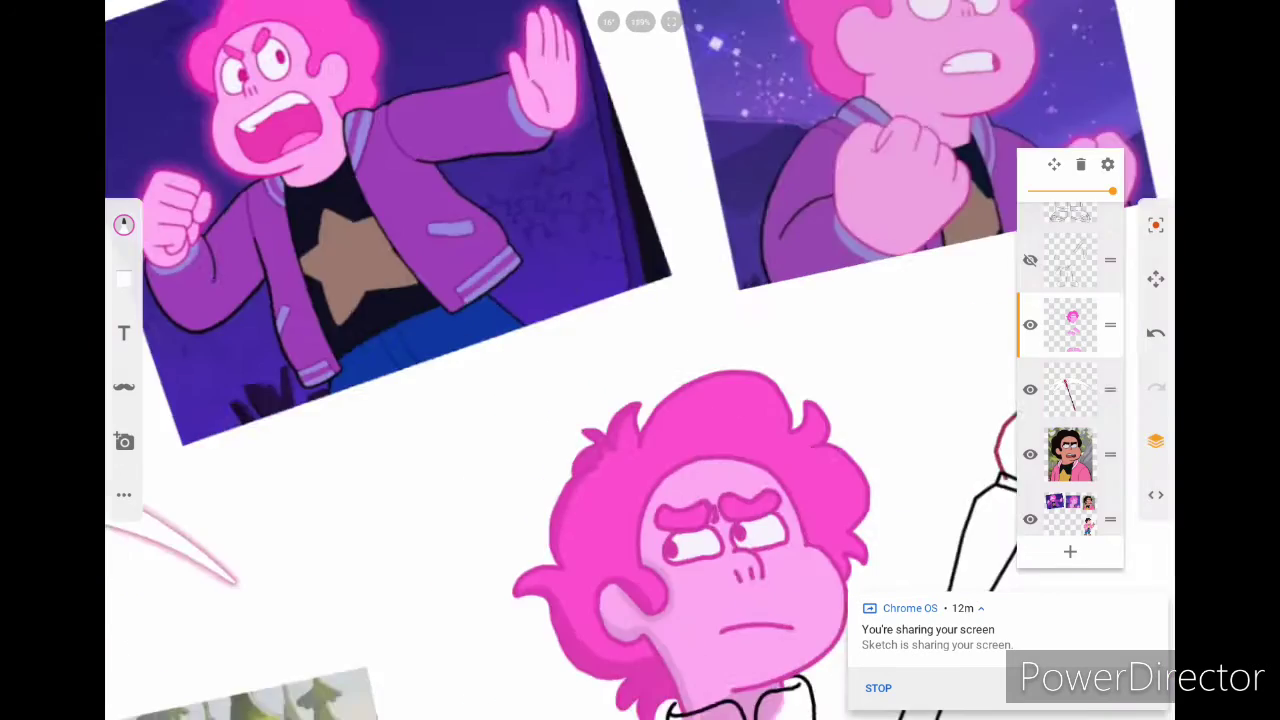
pyautogui.scroll(-4, 640, 360)
pyautogui.scroll(5, 640, 360)
pyautogui.scroll(-4, 640, 360)
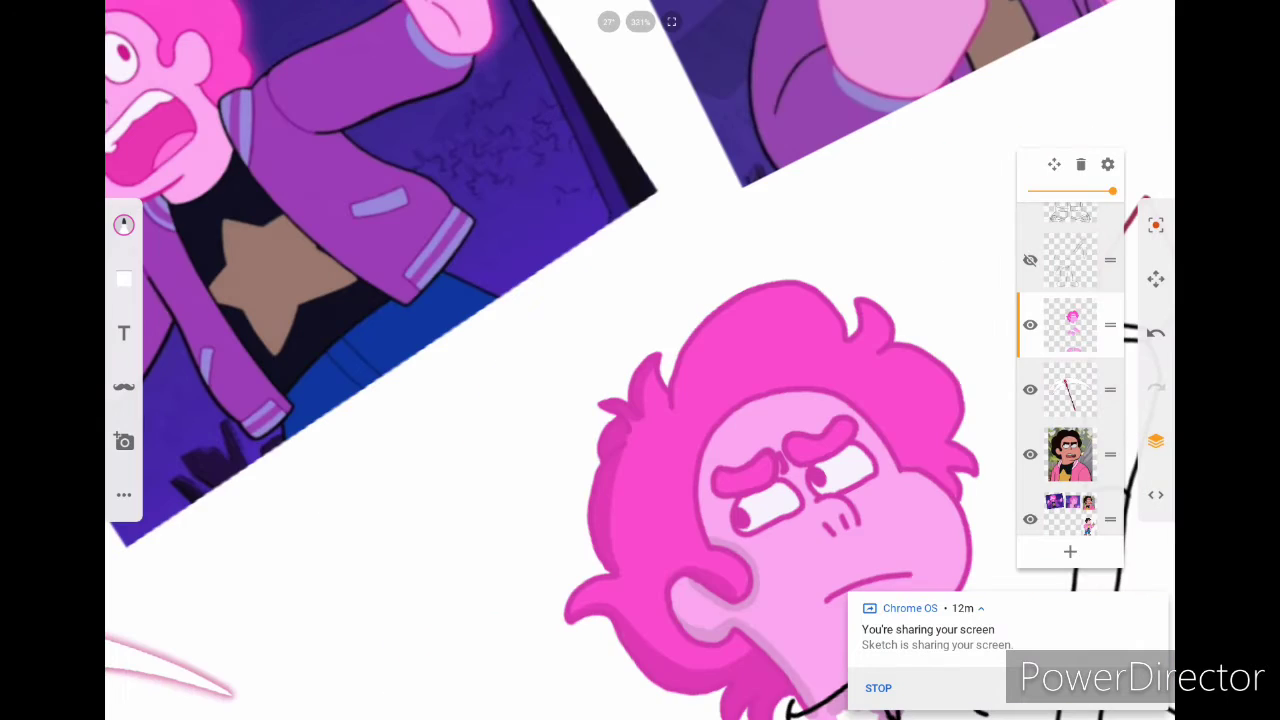
pyautogui.scroll(1, 640, 360)
pyautogui.scroll(4, 640, 360)
pyautogui.click(1156, 441)
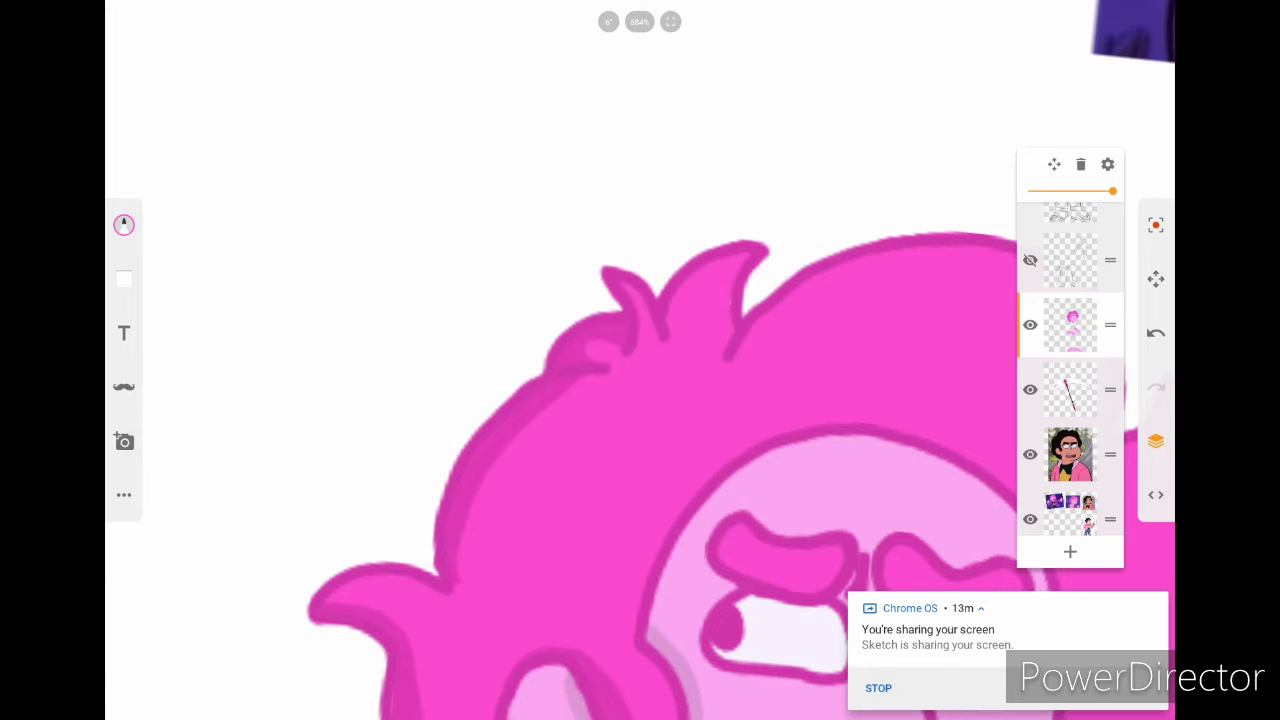
pyautogui.scroll(-4, 640, 360)
pyautogui.scroll(5, 640, 360)
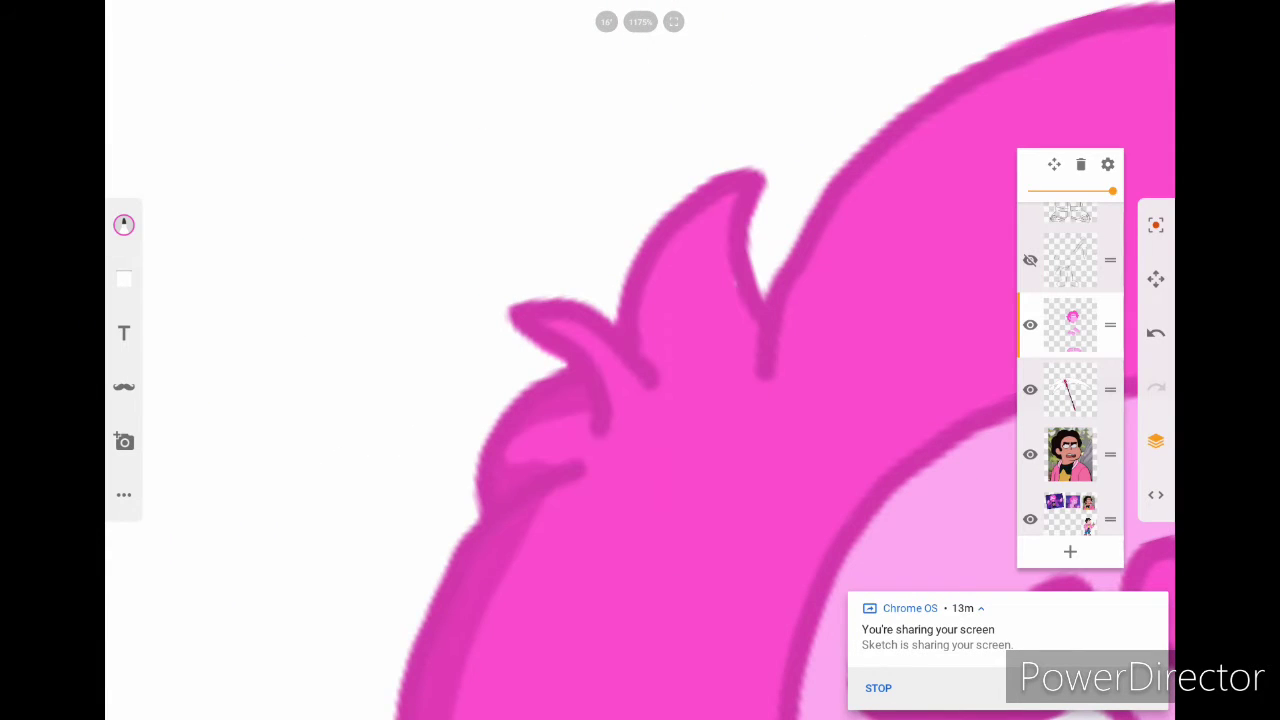
pyautogui.scroll(-6, 640, 360)
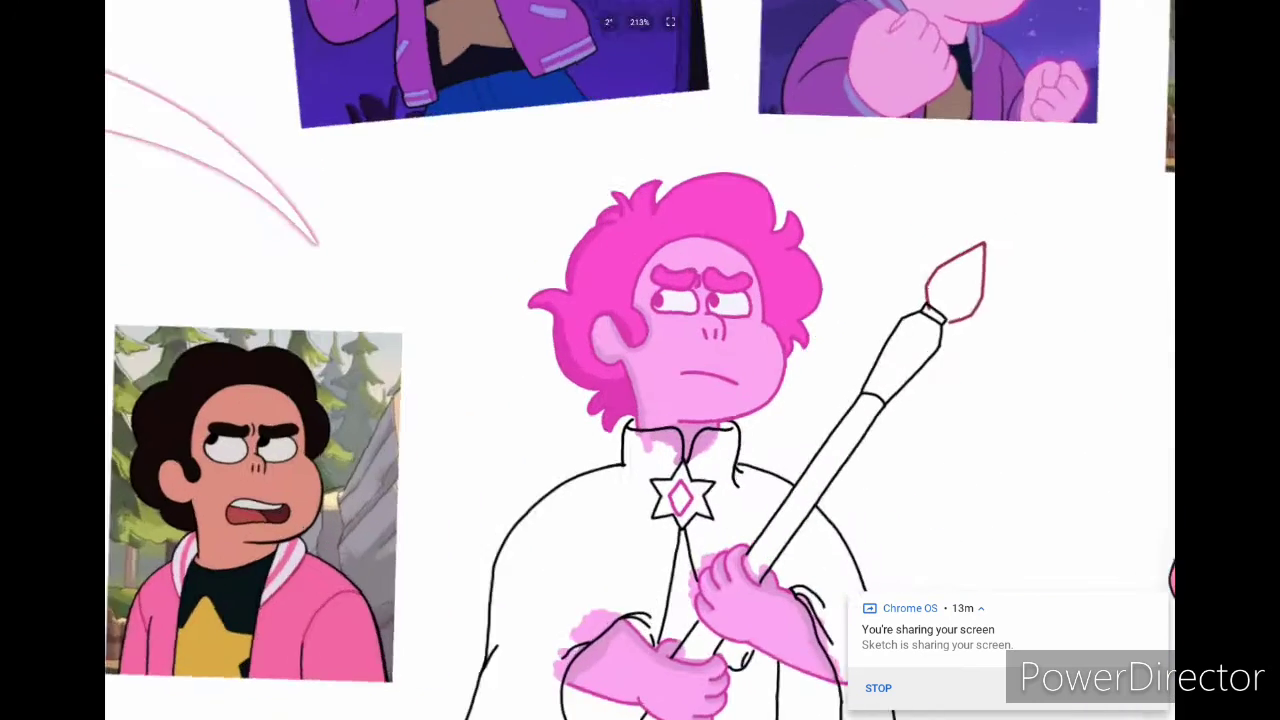
# Step: Choose a muted slate blue for the Marker, based on the full-body reference's jeans, and test it on the character's trouser leg
pyautogui.scroll(-3, 640, 360)
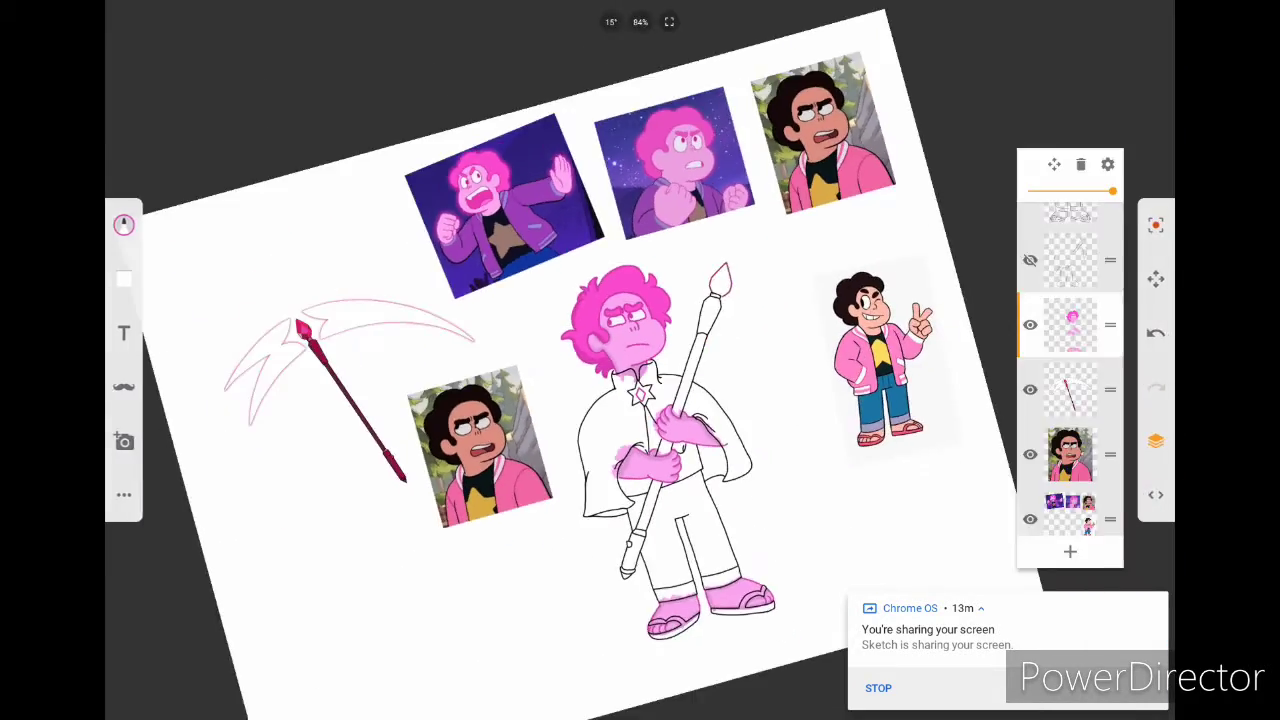
pyautogui.scroll(5, 640, 360)
pyautogui.click(846, 424)
pyautogui.scroll(-3, 640, 360)
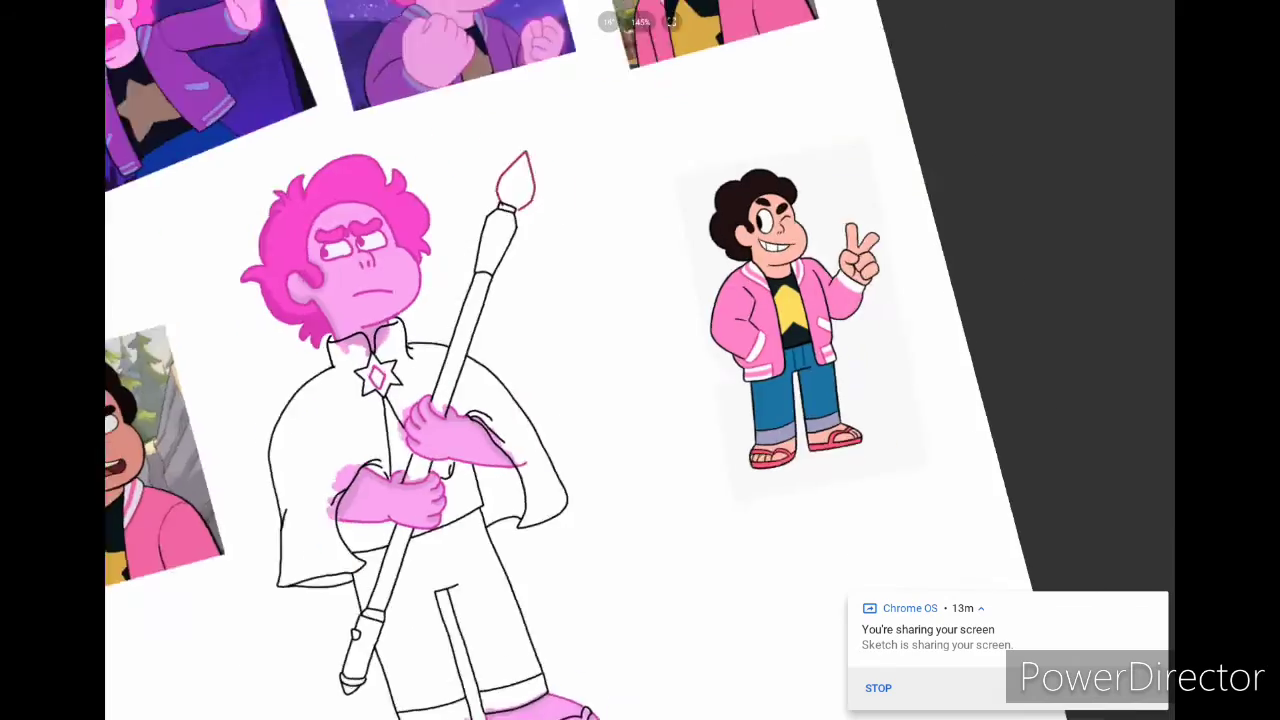
pyautogui.scroll(5, 640, 360)
pyautogui.moveTo(570, 545); pyautogui.dragTo(548, 640)
pyautogui.click(124, 224)
pyautogui.click(124, 224)
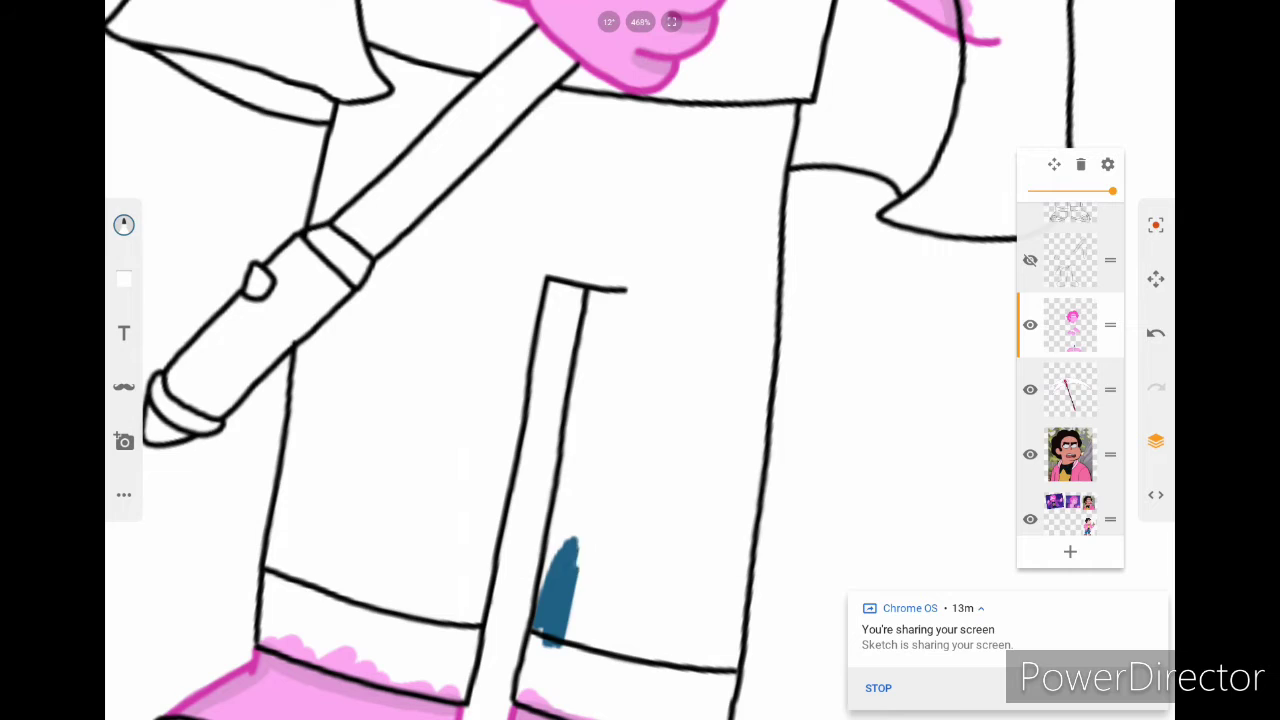
pyautogui.click(124, 224)
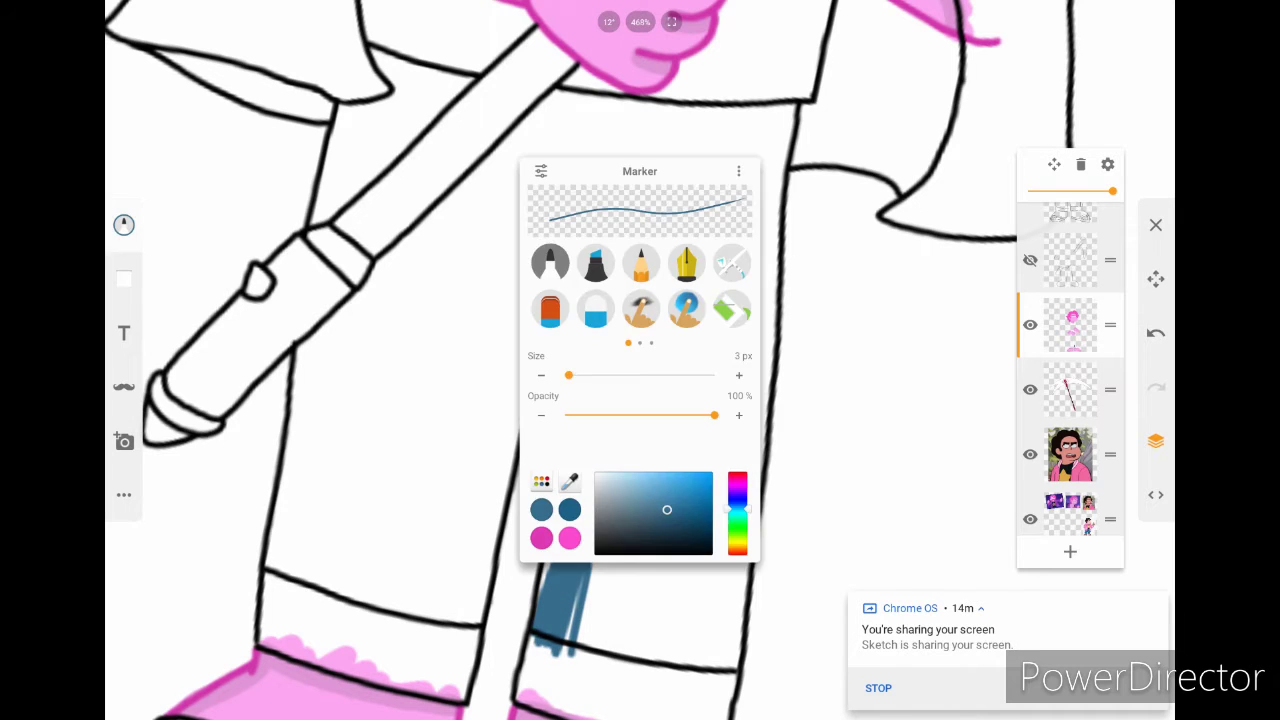
pyautogui.click(124, 224)
# Step: Fill the trouser leg farther from the staff with slate blue, from its cuff line up to the waist
pyautogui.moveTo(585, 530)
pyautogui.mouseDown()
pyautogui.moveTo(600, 640)
pyautogui.moveTo(680, 600)
pyautogui.moveTo(735, 660)
pyautogui.mouseUp()
pyautogui.moveTo(735, 600)
pyautogui.mouseDown()
pyautogui.moveTo(660, 380)
pyautogui.moveTo(552, 560)
pyautogui.mouseUp()
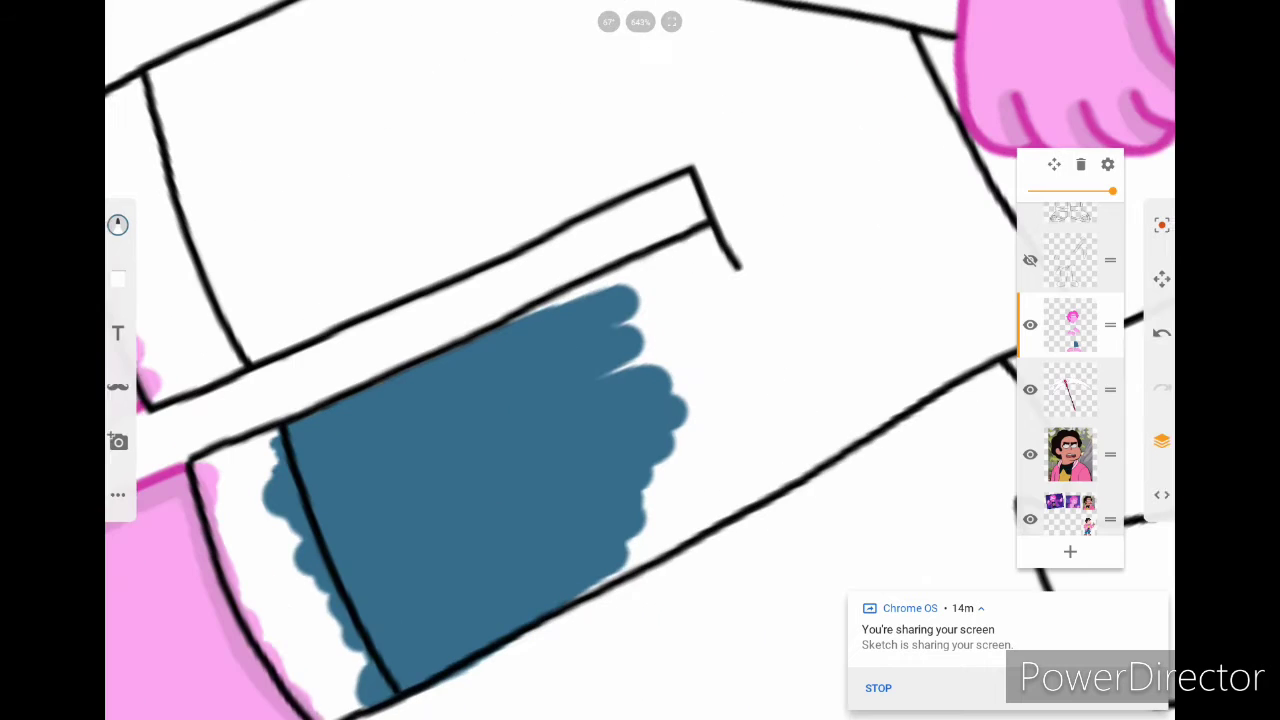
pyautogui.moveTo(520, 320)
pyautogui.mouseDown()
pyautogui.moveTo(755, 235)
pyautogui.moveTo(660, 400)
pyautogui.mouseUp()
pyautogui.moveTo(560, 600)
pyautogui.mouseDown()
pyautogui.moveTo(790, 450)
pyautogui.moveTo(880, 300)
pyautogui.mouseUp()
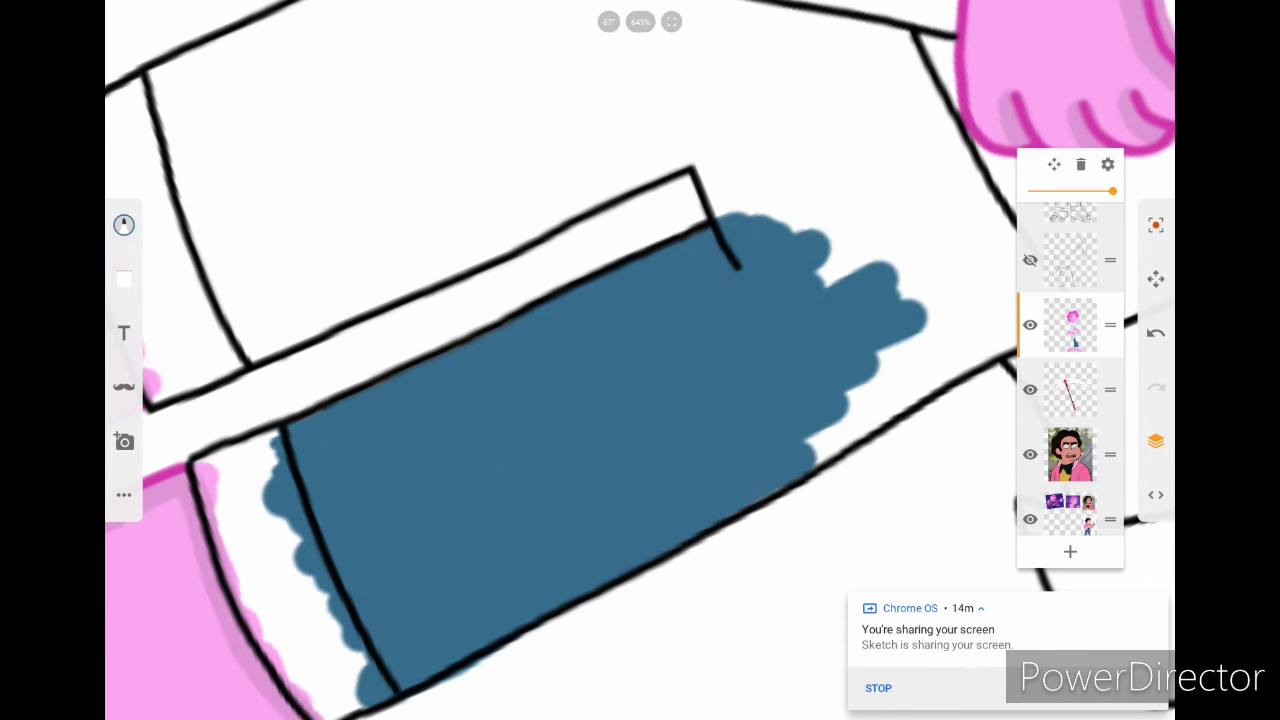
pyautogui.moveTo(640, 360)
pyautogui.mouseDown()
pyautogui.moveTo(600, 300)
pyautogui.moveTo(560, 330)
pyautogui.mouseUp()
pyautogui.moveTo(720, 420)
pyautogui.mouseDown()
pyautogui.moveTo(890, 220)
pyautogui.moveTo(760, 300)
pyautogui.mouseUp()
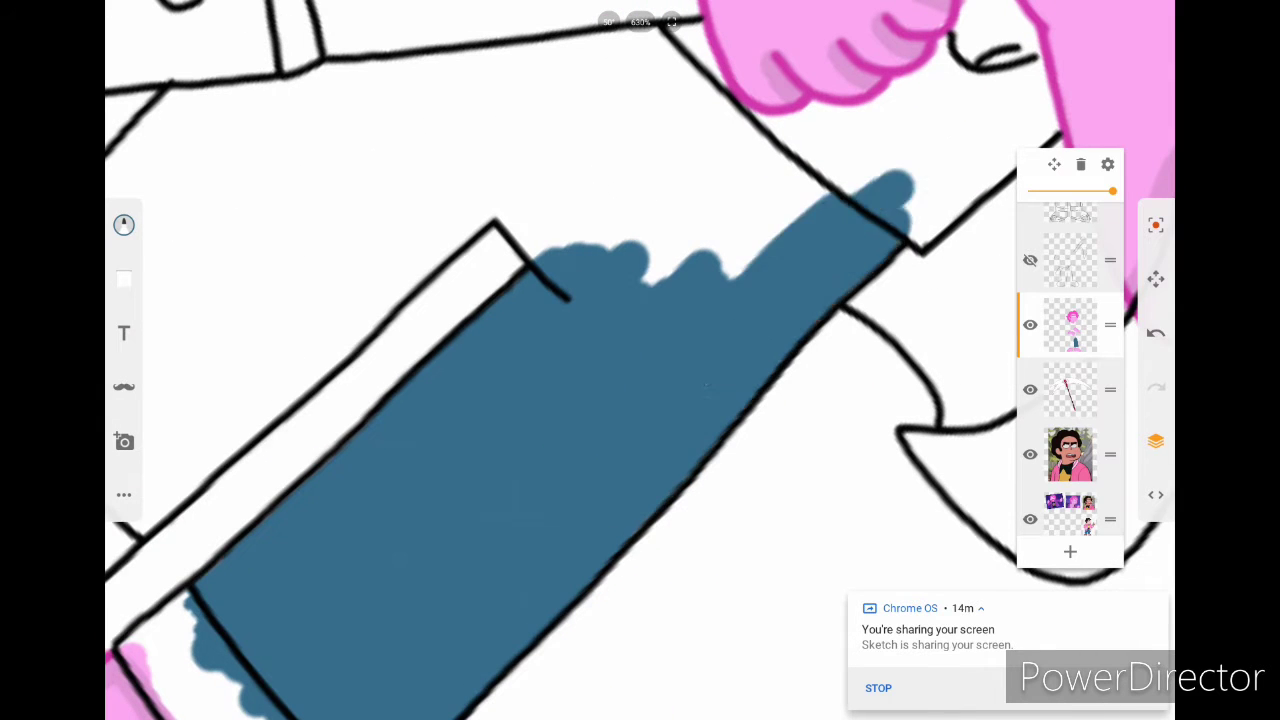
pyautogui.moveTo(640, 360)
pyautogui.mouseDown()
pyautogui.moveTo(600, 300)
pyautogui.moveTo(560, 330)
pyautogui.mouseUp()
pyautogui.moveTo(700, 400)
pyautogui.mouseDown()
pyautogui.moveTo(790, 285)
pyautogui.moveTo(650, 260)
pyautogui.moveTo(715, 200)
pyautogui.mouseUp()
pyautogui.moveTo(640, 360); pyautogui.dragTo(600, 300)
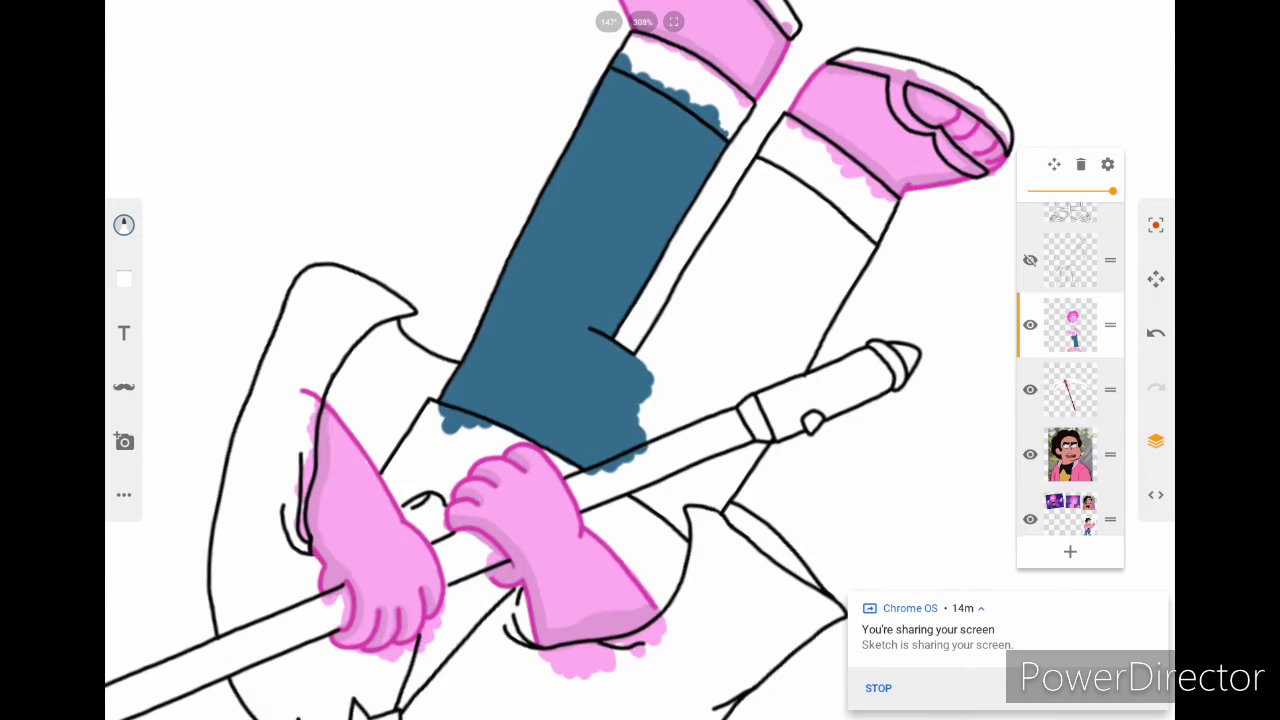
# Step: Fill the crotch area and the inner and lower parts of the staff-side trouser leg with slate blue
pyautogui.moveTo(685, 345); pyautogui.dragTo(645, 450)
pyautogui.moveTo(600, 300); pyautogui.dragTo(640, 360)
pyautogui.moveTo(655, 335)
pyautogui.mouseDown()
pyautogui.moveTo(595, 385)
pyautogui.moveTo(600, 320)
pyautogui.mouseUp()
pyautogui.moveTo(700, 240); pyautogui.dragTo(830, 40)
pyautogui.moveTo(640, 360); pyautogui.dragTo(600, 300)
pyautogui.moveTo(730, 290); pyautogui.dragTo(700, 440)
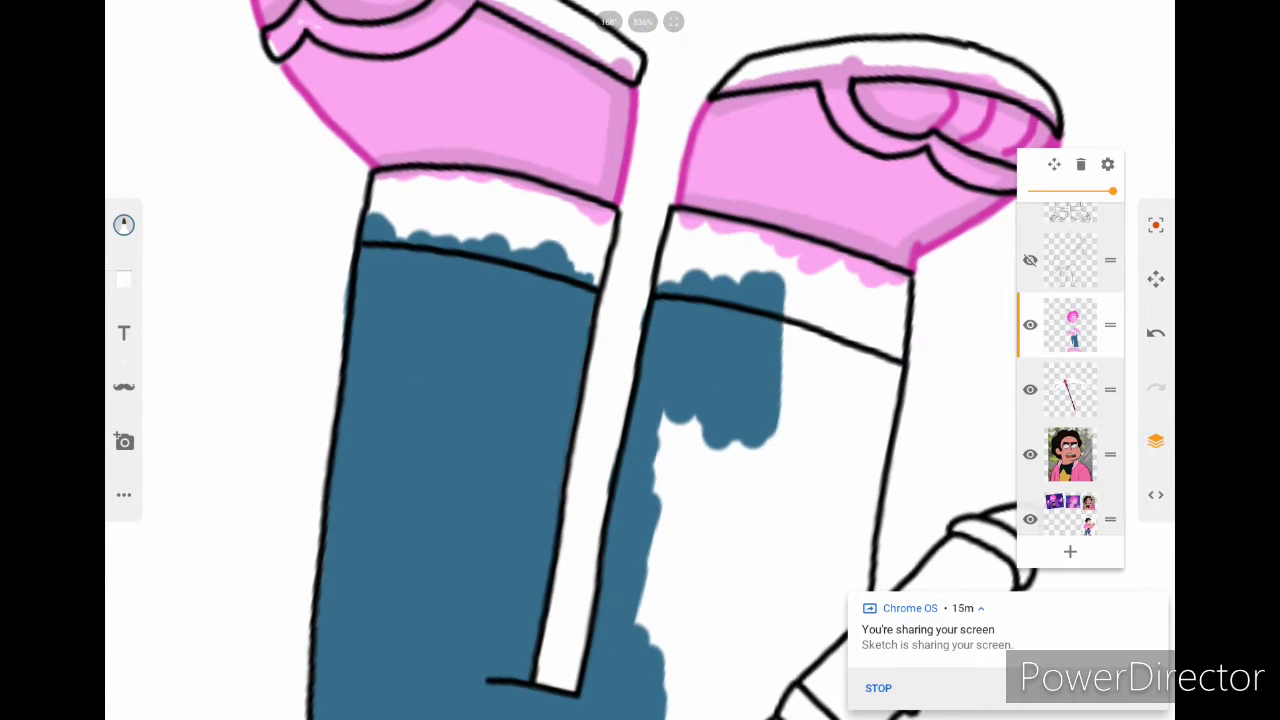
pyautogui.moveTo(775, 280); pyautogui.dragTo(860, 450)
pyautogui.moveTo(850, 320); pyautogui.dragTo(895, 450)
pyautogui.moveTo(640, 360); pyautogui.dragTo(560, 280)
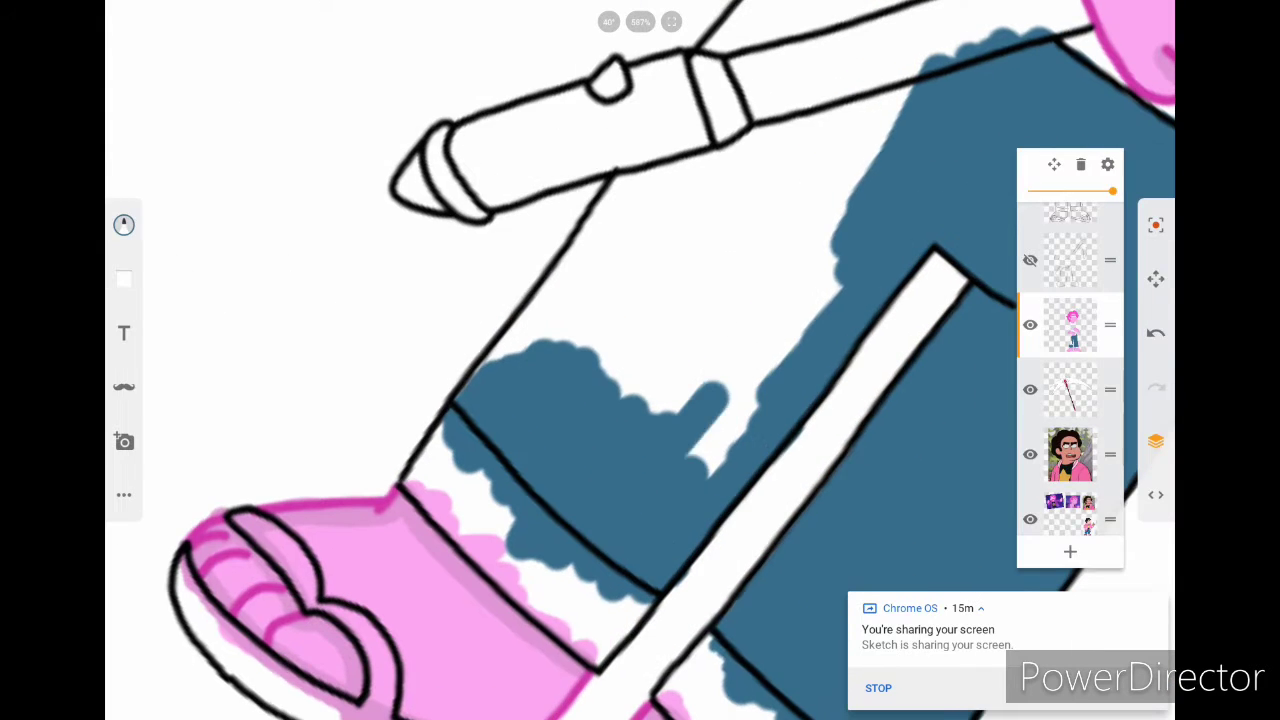
# Step: Fill the rest of the staff-side trouser leg and the hip area around the staff with slate blue
pyautogui.moveTo(720, 440)
pyautogui.mouseDown()
pyautogui.moveTo(820, 235)
pyautogui.moveTo(600, 360)
pyautogui.mouseUp()
pyautogui.moveTo(470, 380); pyautogui.dragTo(610, 235)
pyautogui.moveTo(560, 330)
pyautogui.mouseDown()
pyautogui.moveTo(670, 145)
pyautogui.moveTo(880, 80)
pyautogui.mouseUp()
pyautogui.moveTo(720, 150); pyautogui.dragTo(820, 95)
pyautogui.moveTo(640, 360); pyautogui.dragTo(580, 300)
pyautogui.moveTo(610, 160)
pyautogui.mouseDown()
pyautogui.moveTo(510, 370)
pyautogui.moveTo(560, 340)
pyautogui.mouseUp()
pyautogui.moveTo(640, 360); pyautogui.dragTo(560, 280)
# Step: Choose a darker blue and shade the far leg's inner edge, the staff-side leg's outer edge and the waistline
pyautogui.click(124, 224)
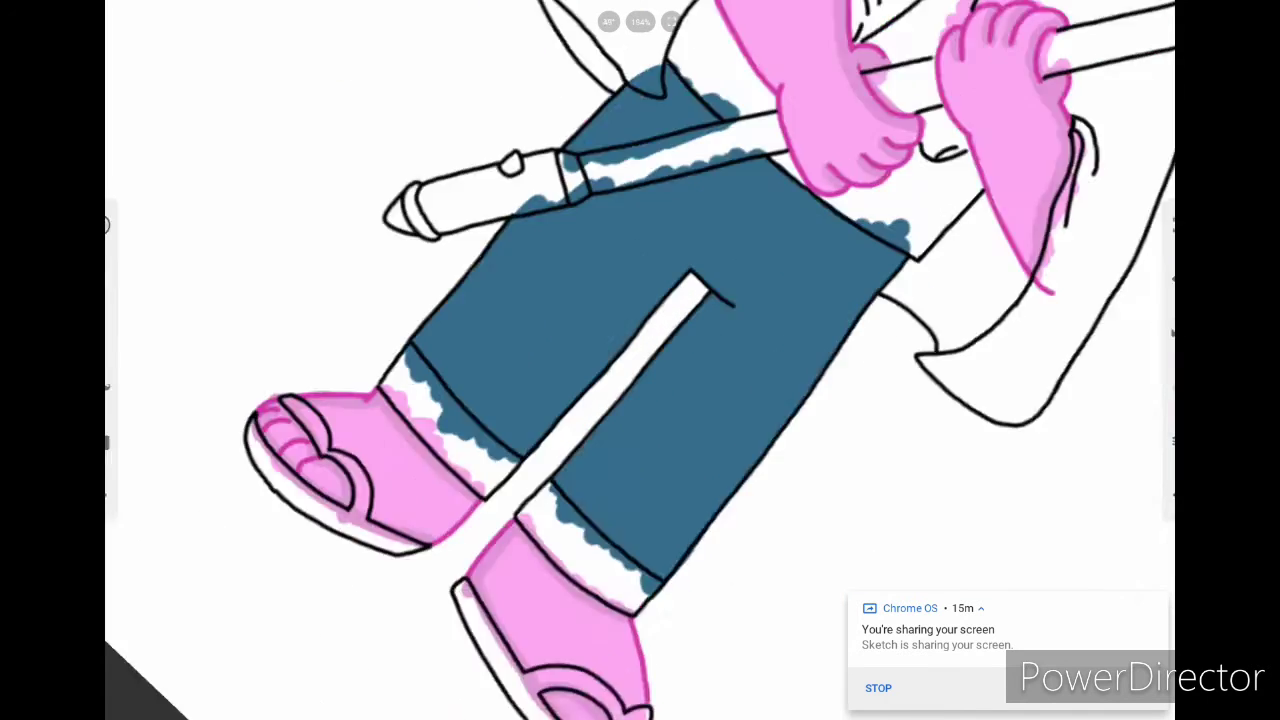
pyautogui.moveTo(440, 565); pyautogui.dragTo(790, 230)
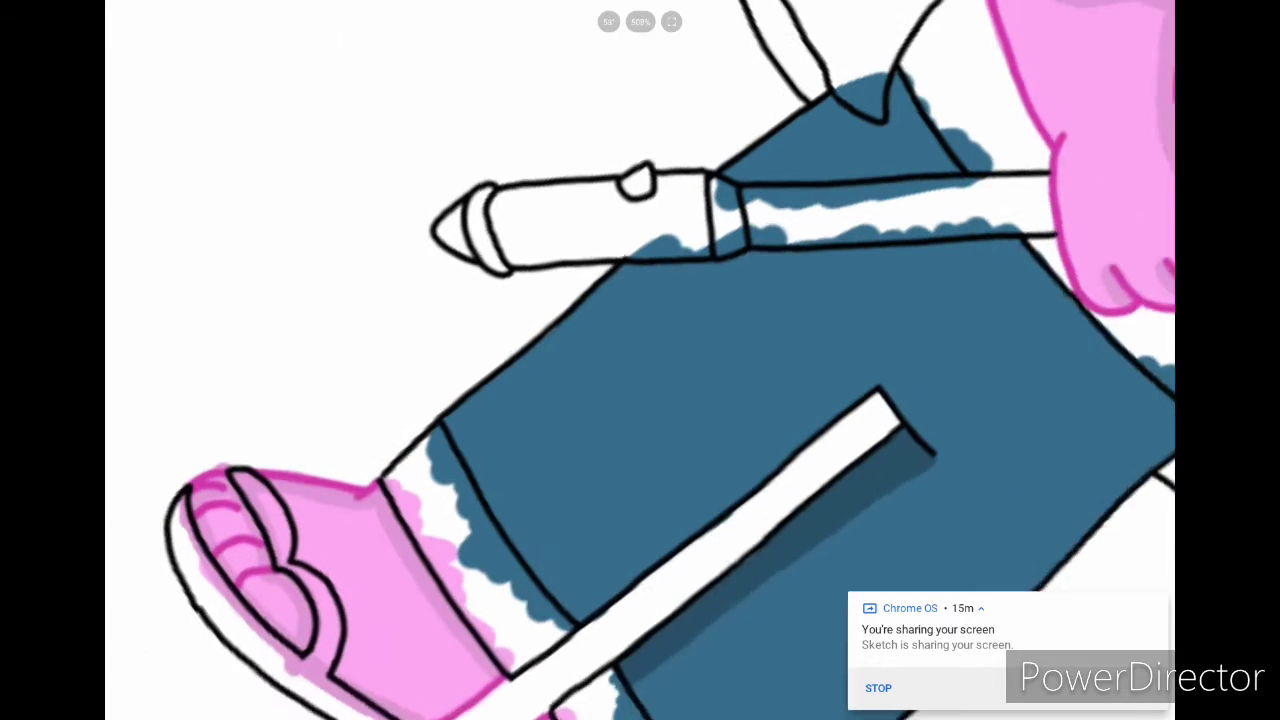
pyautogui.moveTo(440, 450)
pyautogui.mouseDown()
pyautogui.moveTo(648, 270)
pyautogui.moveTo(870, 110)
pyautogui.mouseUp()
pyautogui.moveTo(505, 380); pyautogui.dragTo(425, 445)
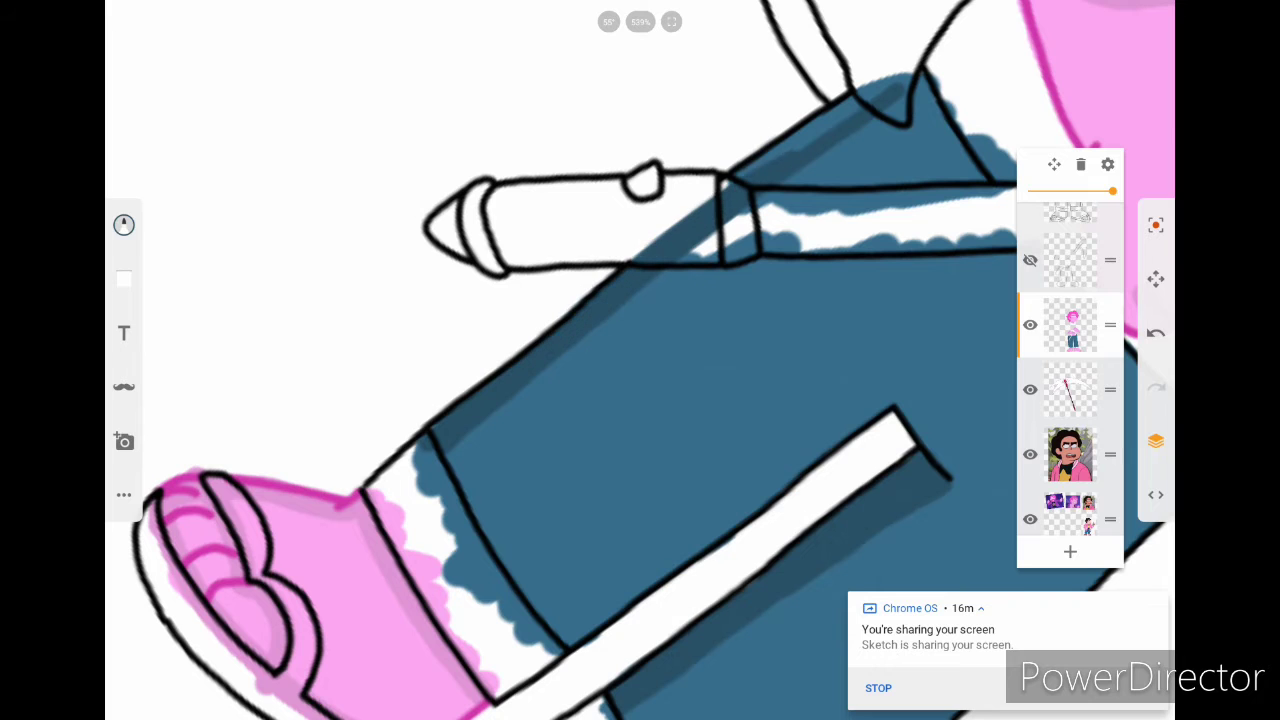
pyautogui.moveTo(640, 360)
pyautogui.mouseDown()
pyautogui.moveTo(580, 300)
pyautogui.moveTo(640, 380)
pyautogui.mouseUp()
pyautogui.moveTo(500, 440)
pyautogui.mouseDown()
pyautogui.moveTo(632, 366)
pyautogui.moveTo(965, 65)
pyautogui.mouseUp()
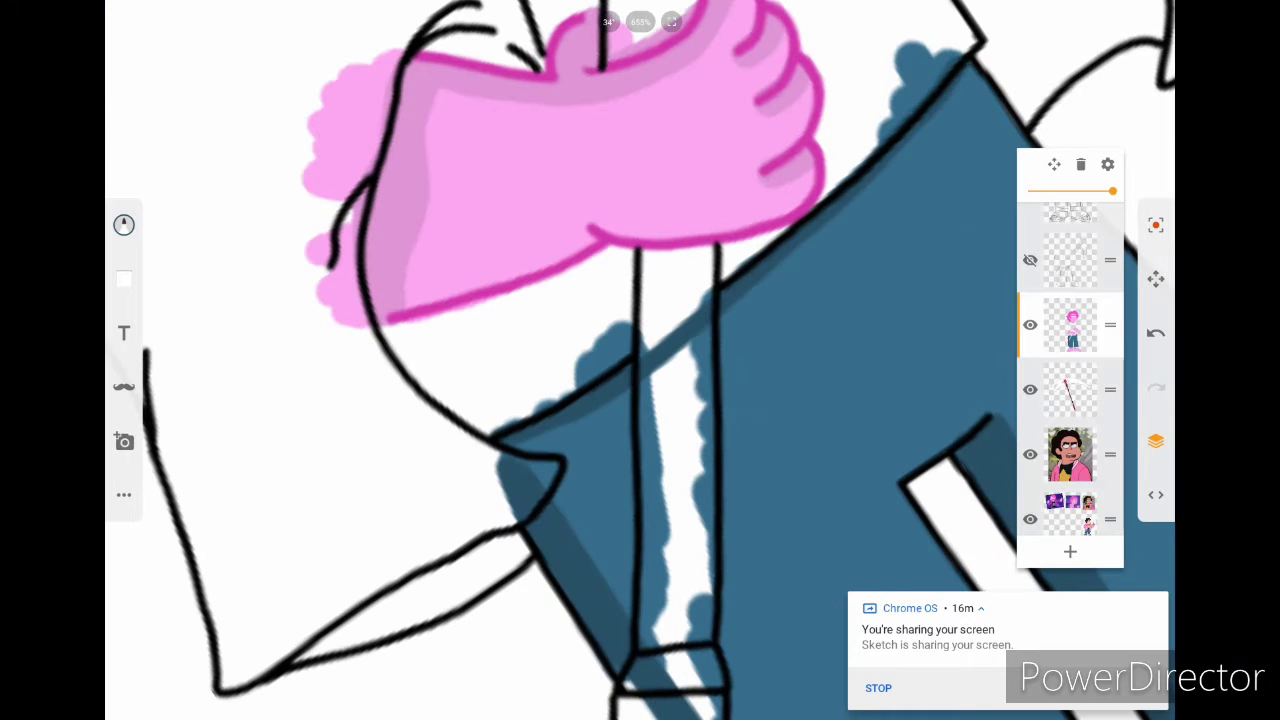
# Step: Choose a greyish lavender for the Marker to match the rolled cuffs of the reference's jeans
pyautogui.click(124, 224)
pyautogui.click(124, 224)
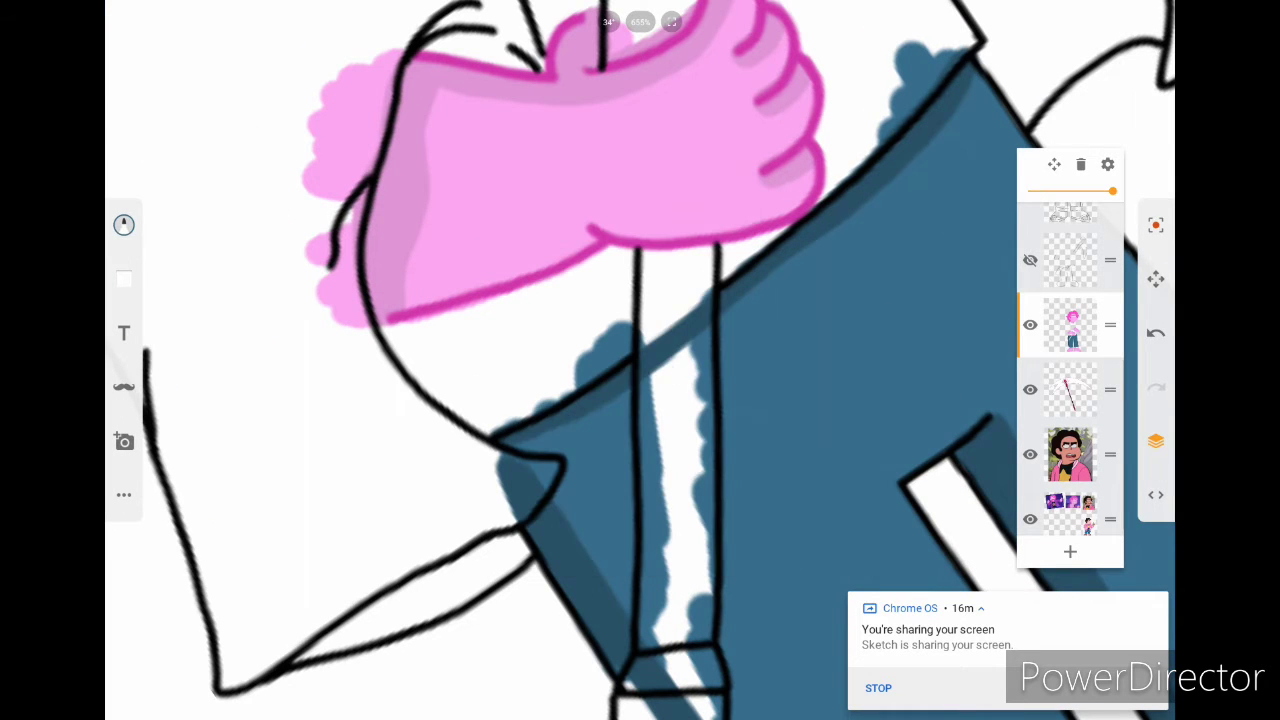
pyautogui.moveTo(640, 360); pyautogui.dragTo(560, 300)
pyautogui.moveTo(640, 360); pyautogui.dragTo(600, 300)
pyautogui.moveTo(640, 360)
pyautogui.mouseDown()
pyautogui.moveTo(700, 380)
pyautogui.moveTo(600, 300)
pyautogui.mouseUp()
pyautogui.click(124, 224)
pyautogui.click(124, 224)
# Step: Fill the rolled cuff of the leg farther from the staff with greyish lavender, covering the stray blue and pink
pyautogui.moveTo(640, 360)
pyautogui.mouseDown()
pyautogui.moveTo(700, 380)
pyautogui.moveTo(540, 250)
pyautogui.mouseUp()
pyautogui.click(1156, 441)
pyautogui.moveTo(520, 500)
pyautogui.mouseDown()
pyautogui.moveTo(754, 340)
pyautogui.moveTo(900, 150)
pyautogui.moveTo(970, 300)
pyautogui.moveTo(610, 570)
pyautogui.mouseUp()
pyautogui.moveTo(930, 240); pyautogui.dragTo(570, 525)
pyautogui.click(1156, 441)
pyautogui.click(1156, 441)
# Step: Fill the staff-side leg's rolled cuff with the same greyish lavender, closing the remaining white gaps
pyautogui.moveTo(640, 360); pyautogui.dragTo(700, 380)
pyautogui.moveTo(630, 480)
pyautogui.mouseDown()
pyautogui.moveTo(680, 400)
pyautogui.moveTo(780, 410)
pyautogui.moveTo(800, 290)
pyautogui.mouseUp()
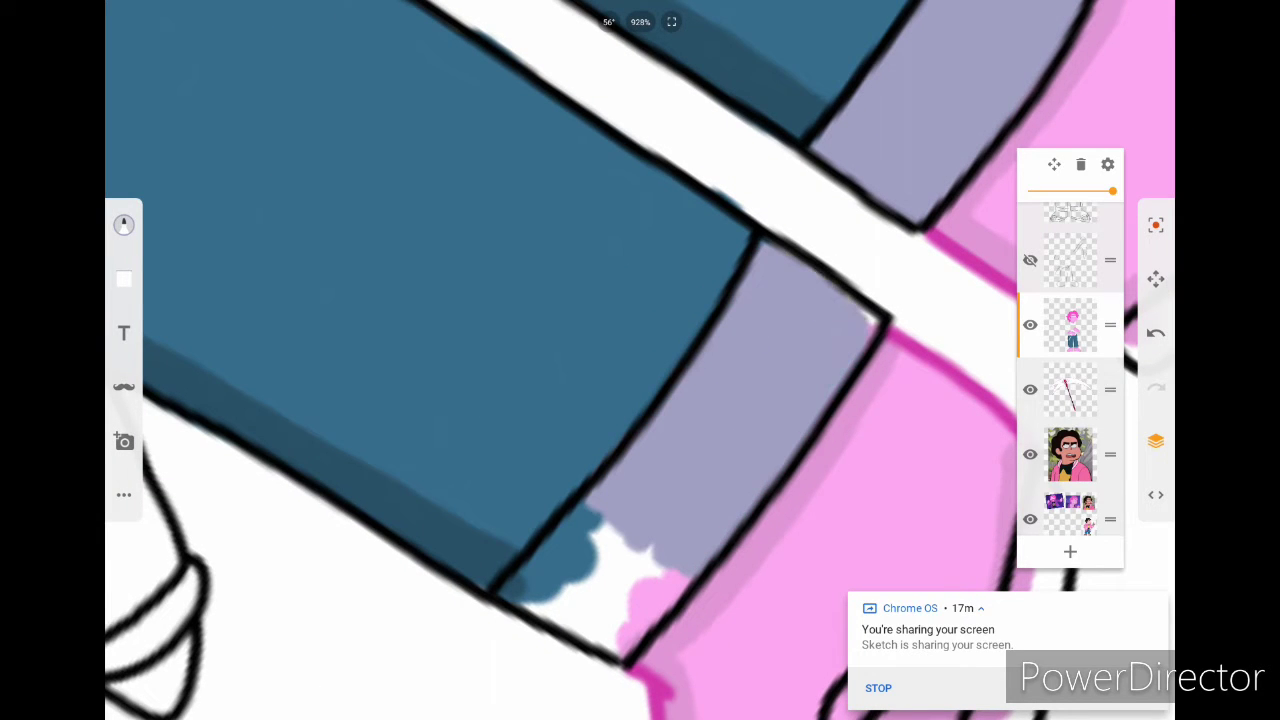
pyautogui.moveTo(568, 555); pyautogui.dragTo(635, 615)
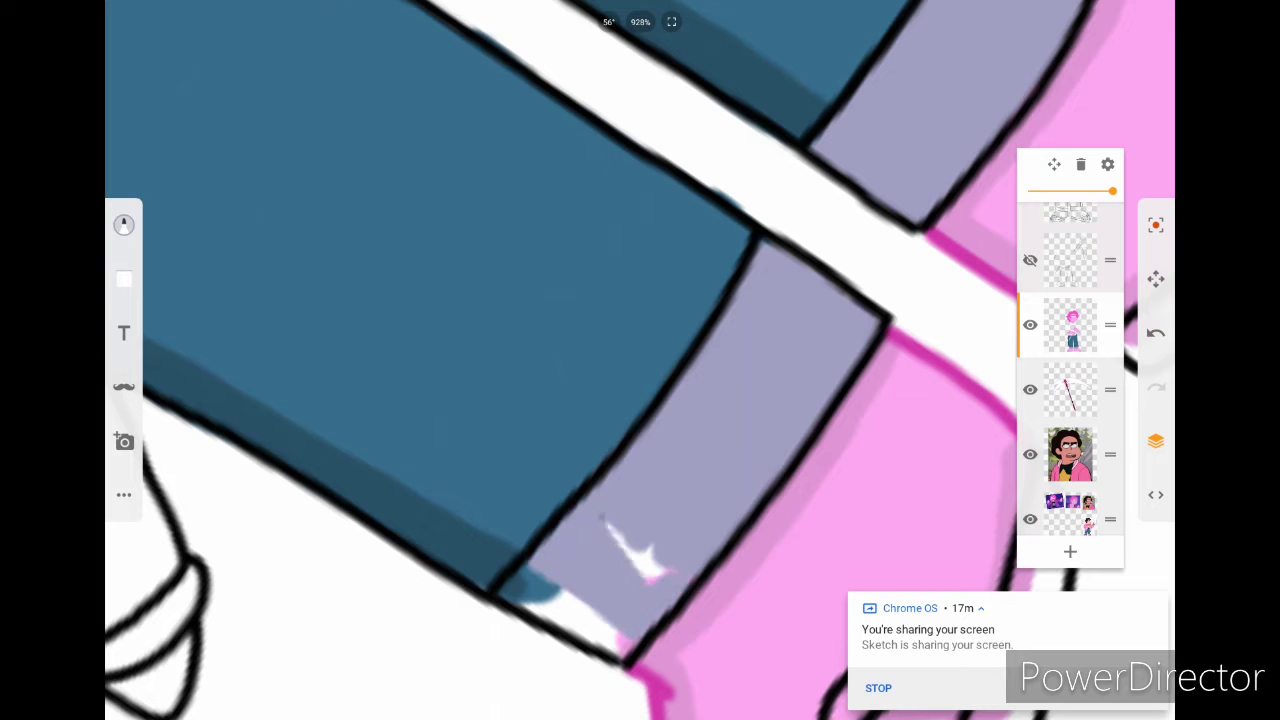
pyautogui.moveTo(606, 522); pyautogui.dragTo(660, 572)
# Step: Shade the staff-side cuff's outer edge and the other cuff's inner edge with a darker greyish lavender
pyautogui.moveTo(595, 478); pyautogui.dragTo(458, 628)
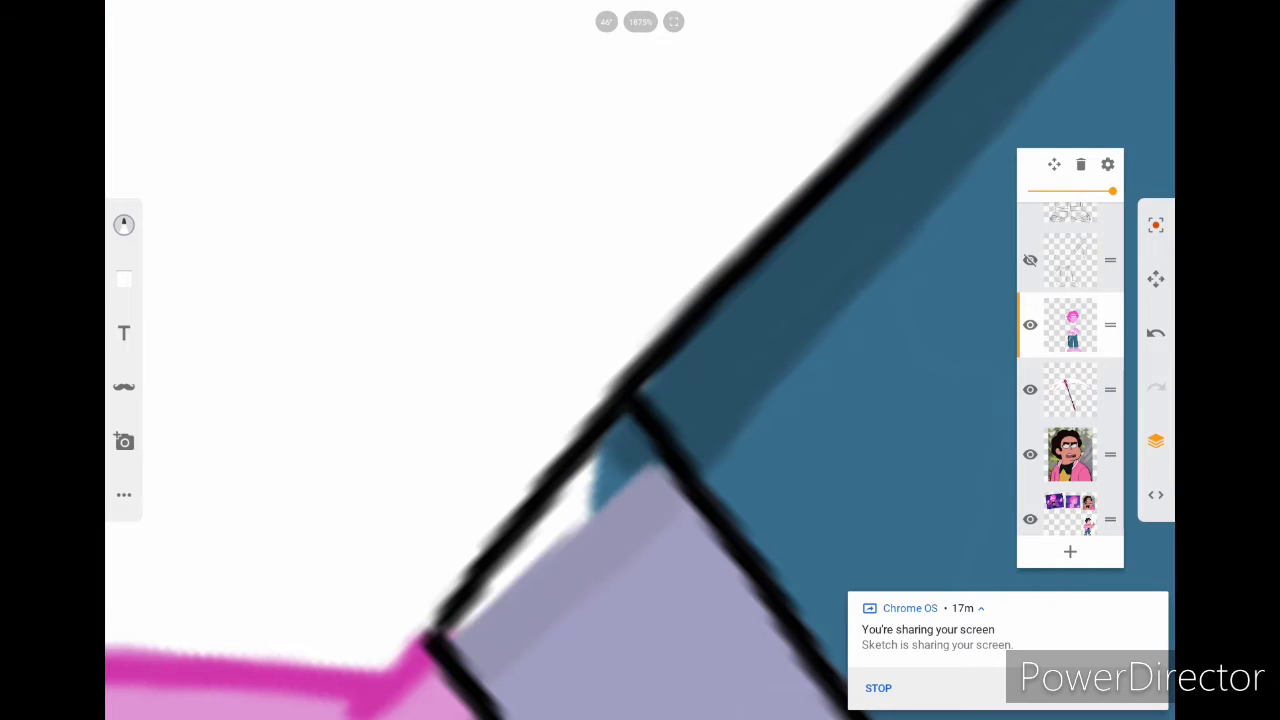
pyautogui.scroll(-3, 640, 400)
pyautogui.click(124, 224)
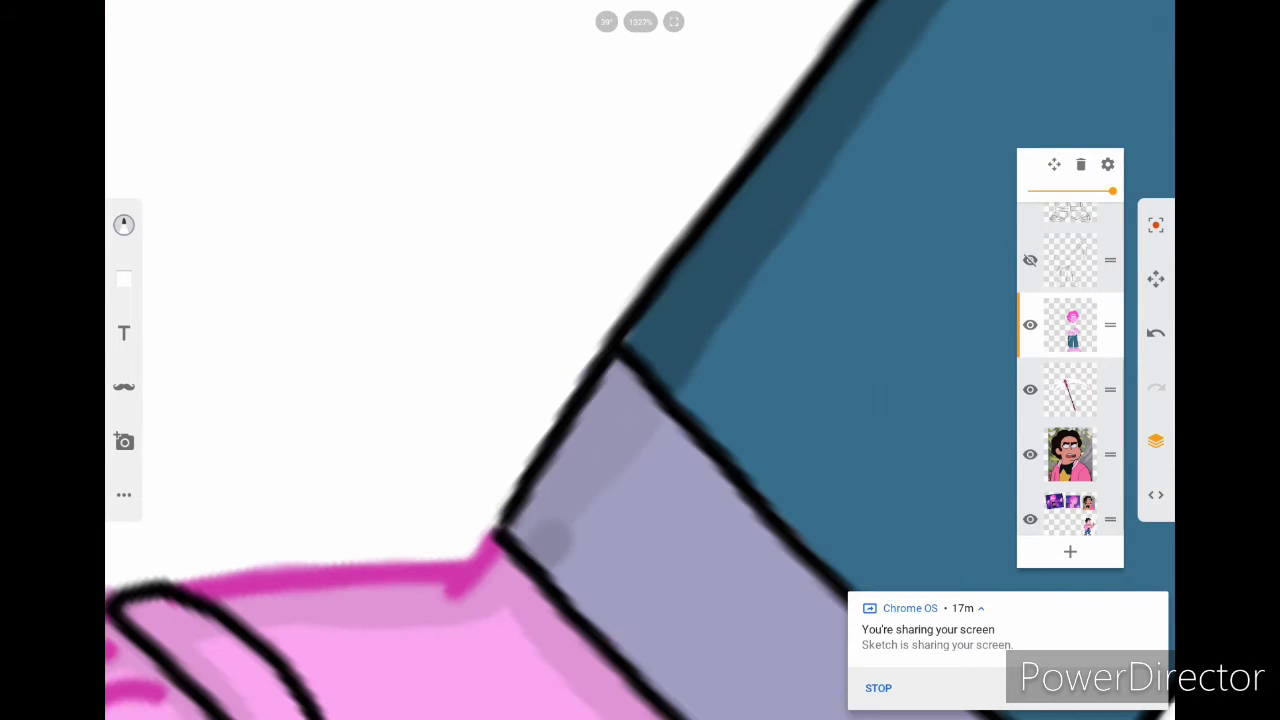
pyautogui.scroll(-5, 640, 400)
pyautogui.scroll(5, 640, 400)
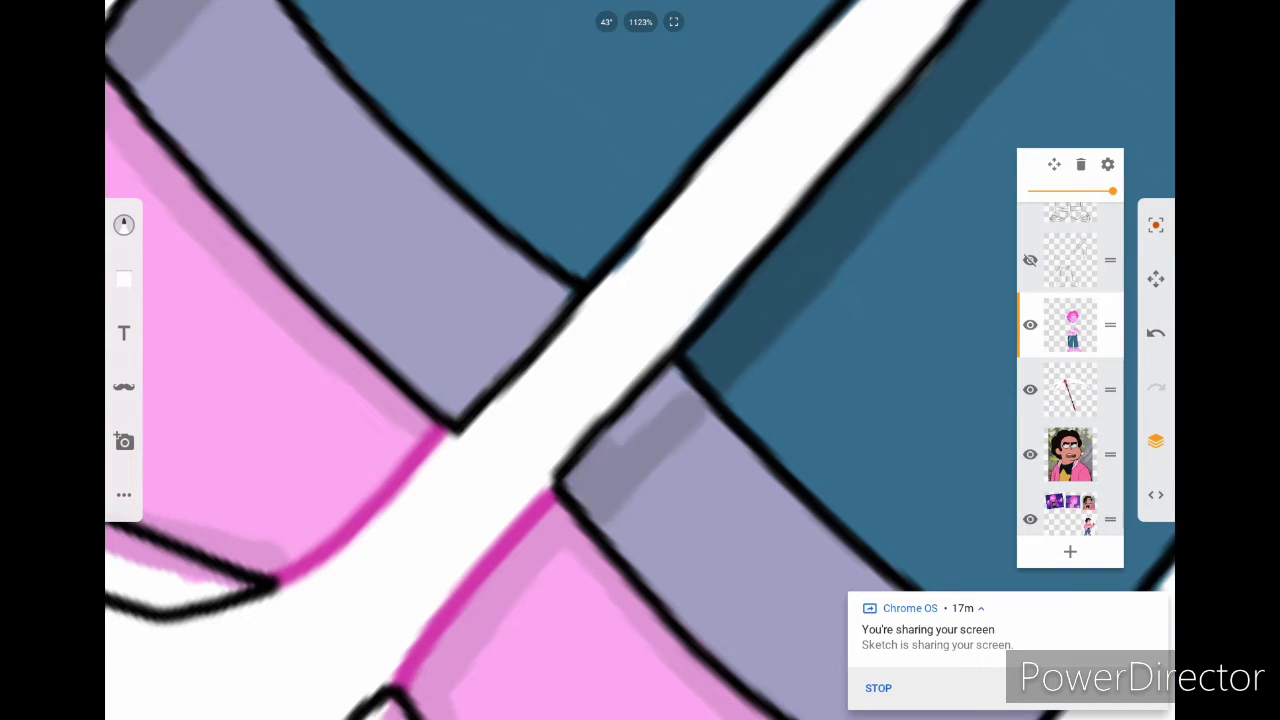
pyautogui.scroll(-5, 640, 400)
# Step: Add a new layer and draw two darker blue fly seam lines between waist and crotch, modelled on the reference's jeans
pyautogui.scroll(8, 770, 341)
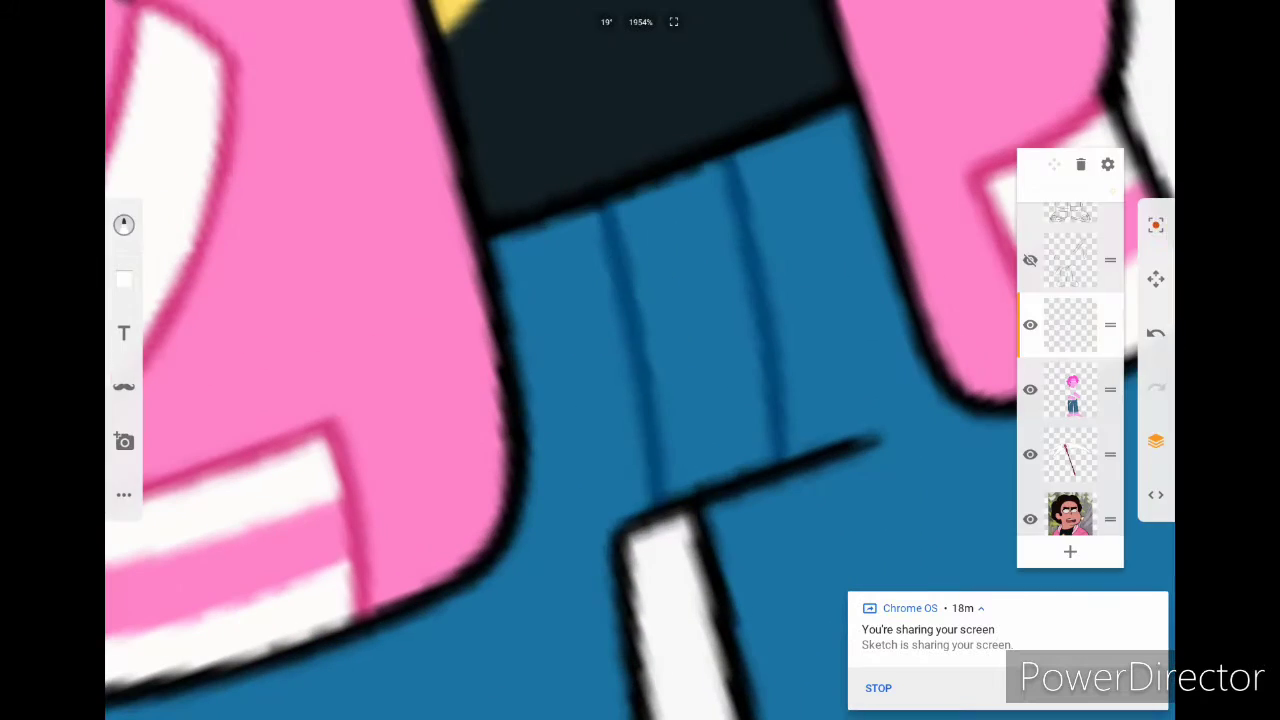
pyautogui.scroll(-6, 770, 341)
pyautogui.scroll(4, 640, 300)
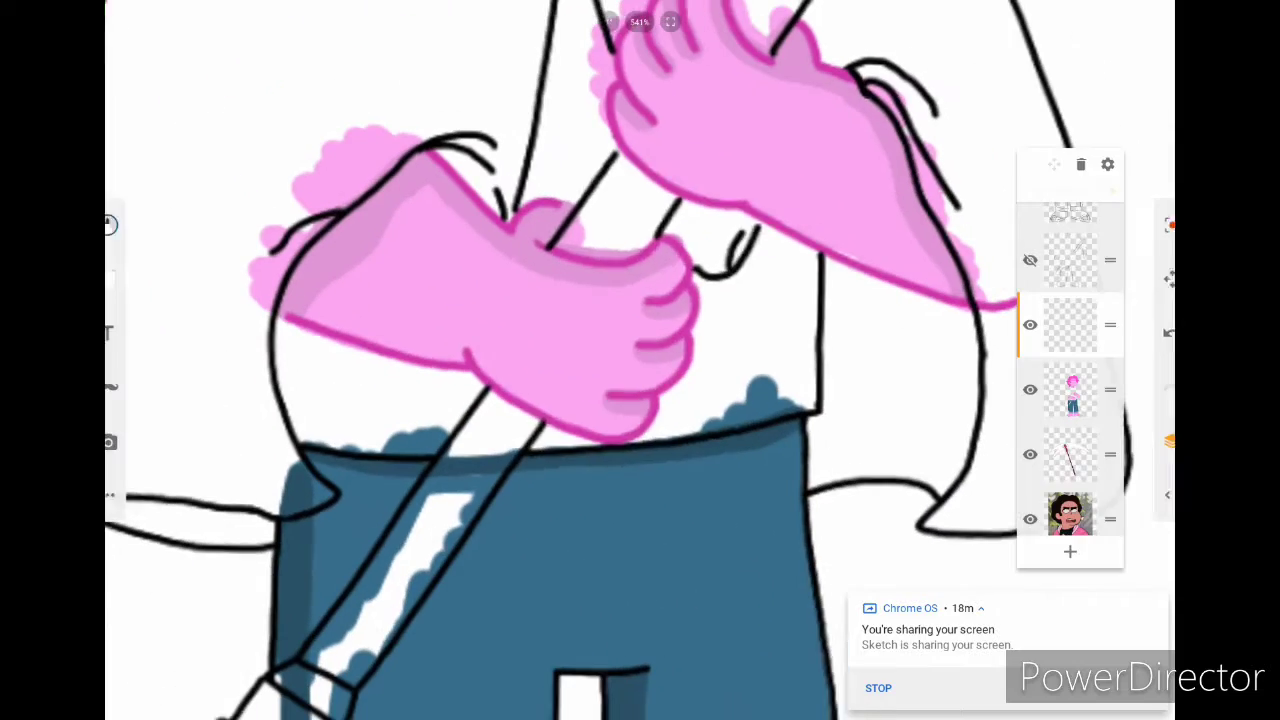
pyautogui.scroll(-5, 640, 360)
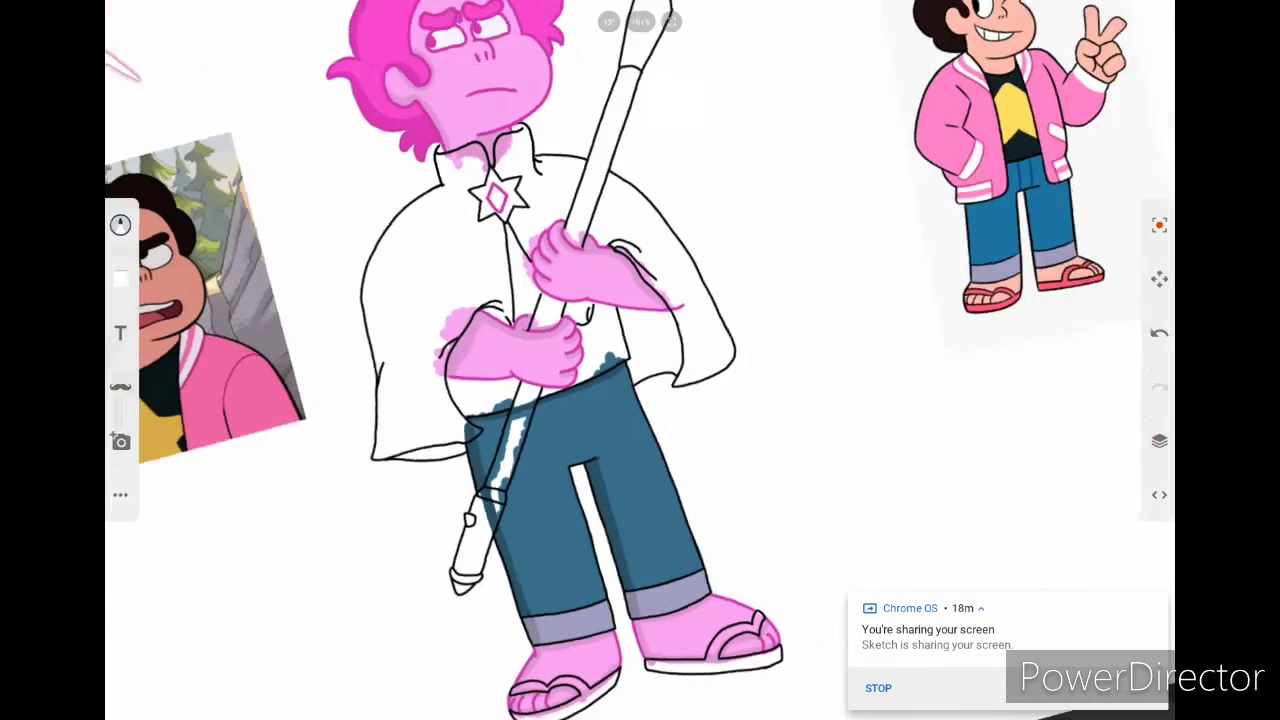
pyautogui.scroll(6, 640, 360)
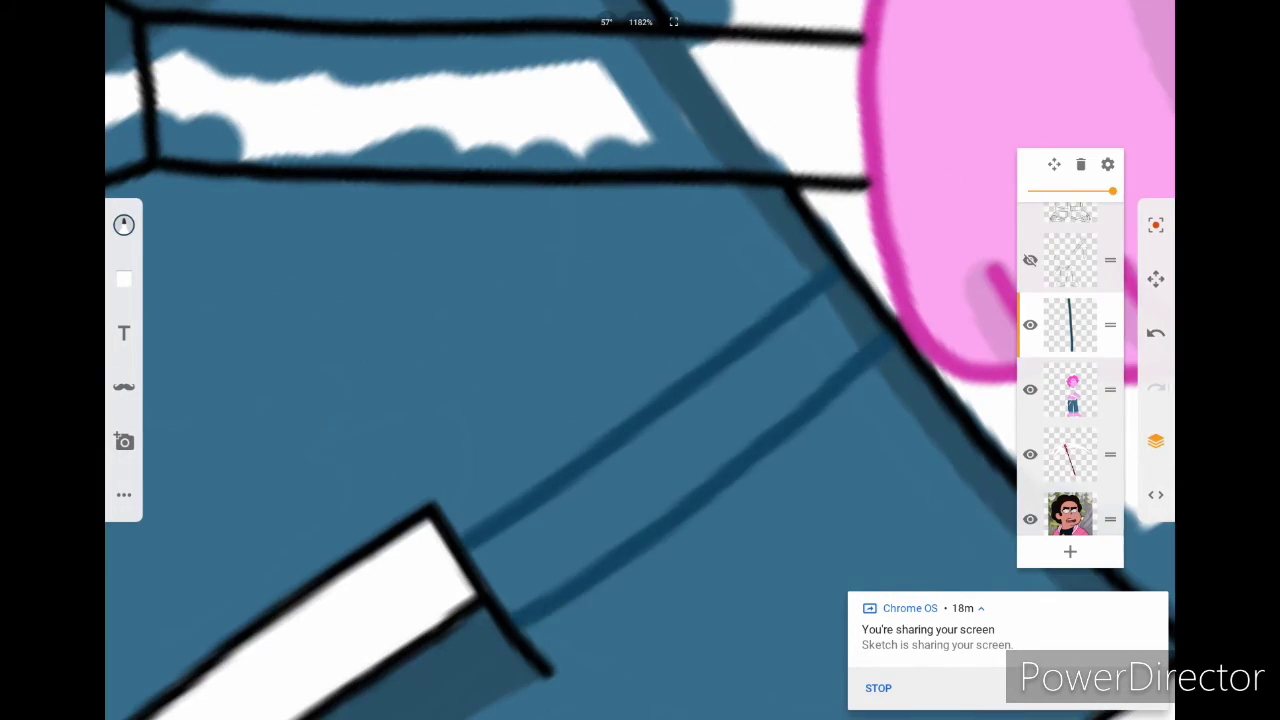
# Step: Undo the fly seam lines and redraw both in darker blue from the waistline down to the crotch
pyautogui.scroll(-5, 640, 360)
pyautogui.scroll(5, 640, 360)
pyautogui.scroll(-2, 640, 360)
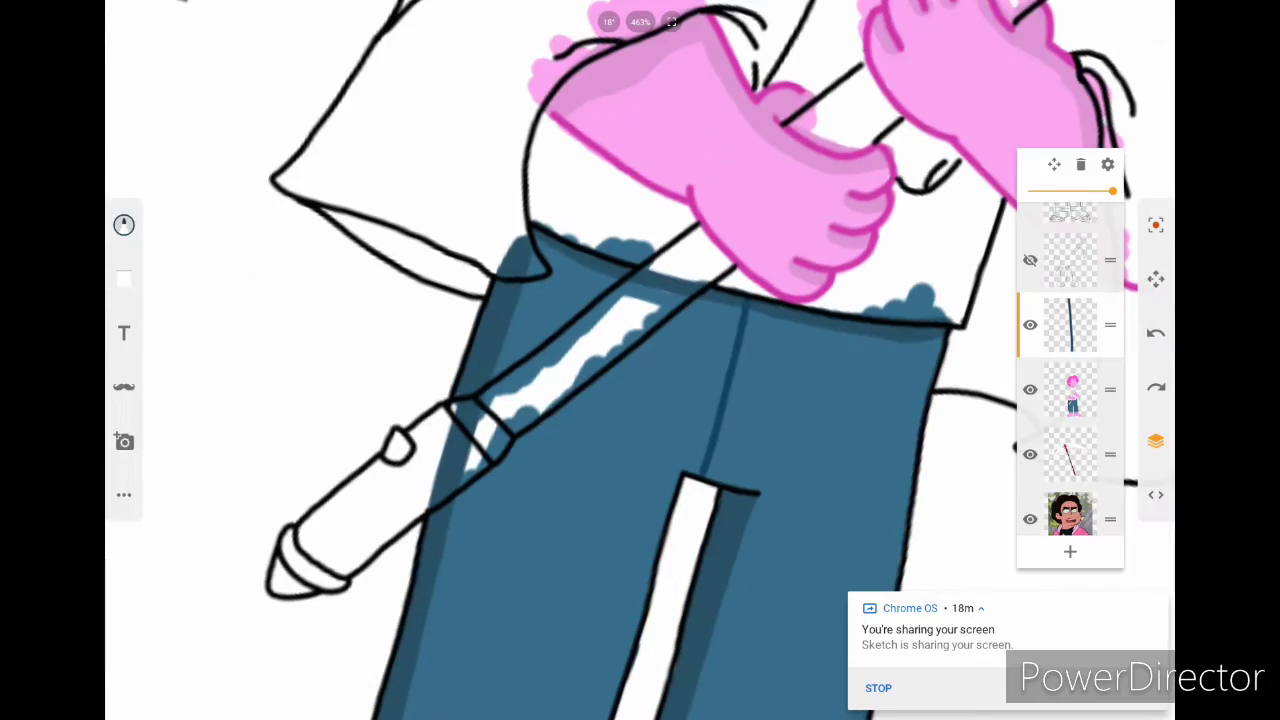
pyautogui.scroll(5, 640, 360)
pyautogui.click(722, 390)
pyautogui.click(123, 22)
pyautogui.scroll(-3, 640, 360)
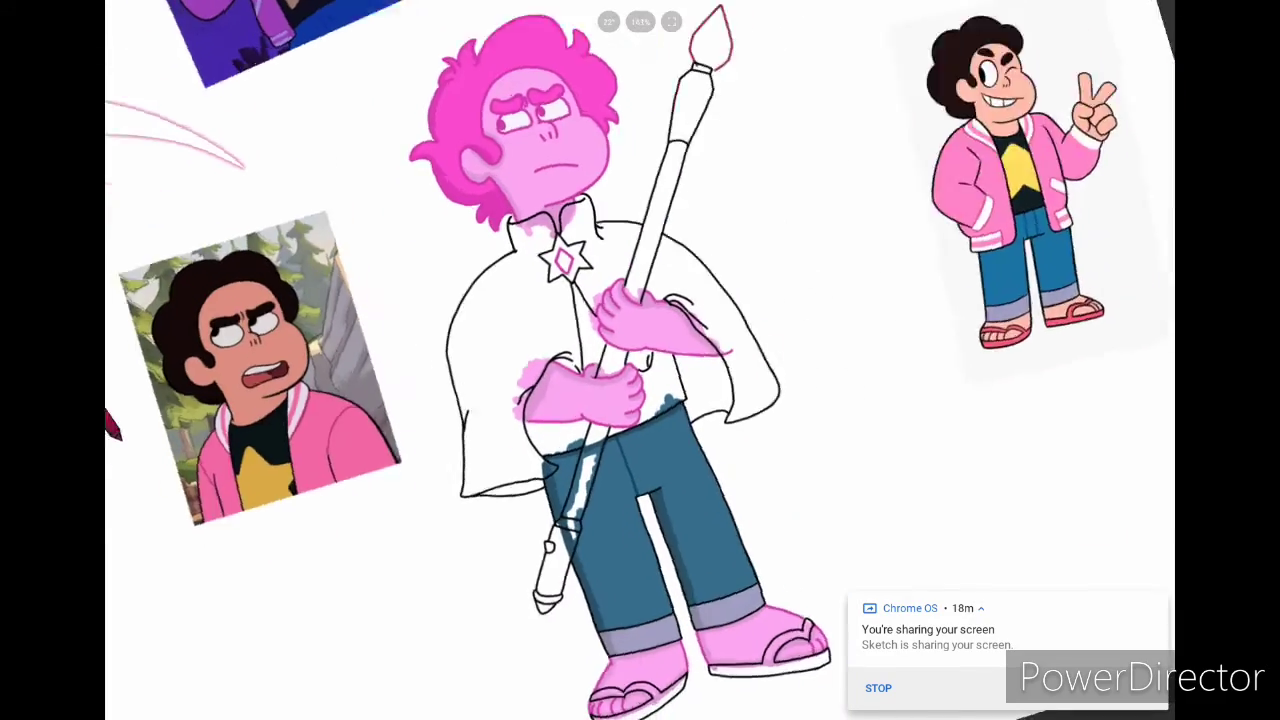
pyautogui.scroll(6, 640, 360)
pyautogui.moveTo(530, 555); pyautogui.dragTo(585, 520)
# Step: Sample the near-black of the reference character's shirt for the Marker and add new empty layers for colouring the shirt
pyautogui.scroll(-6, 640, 360)
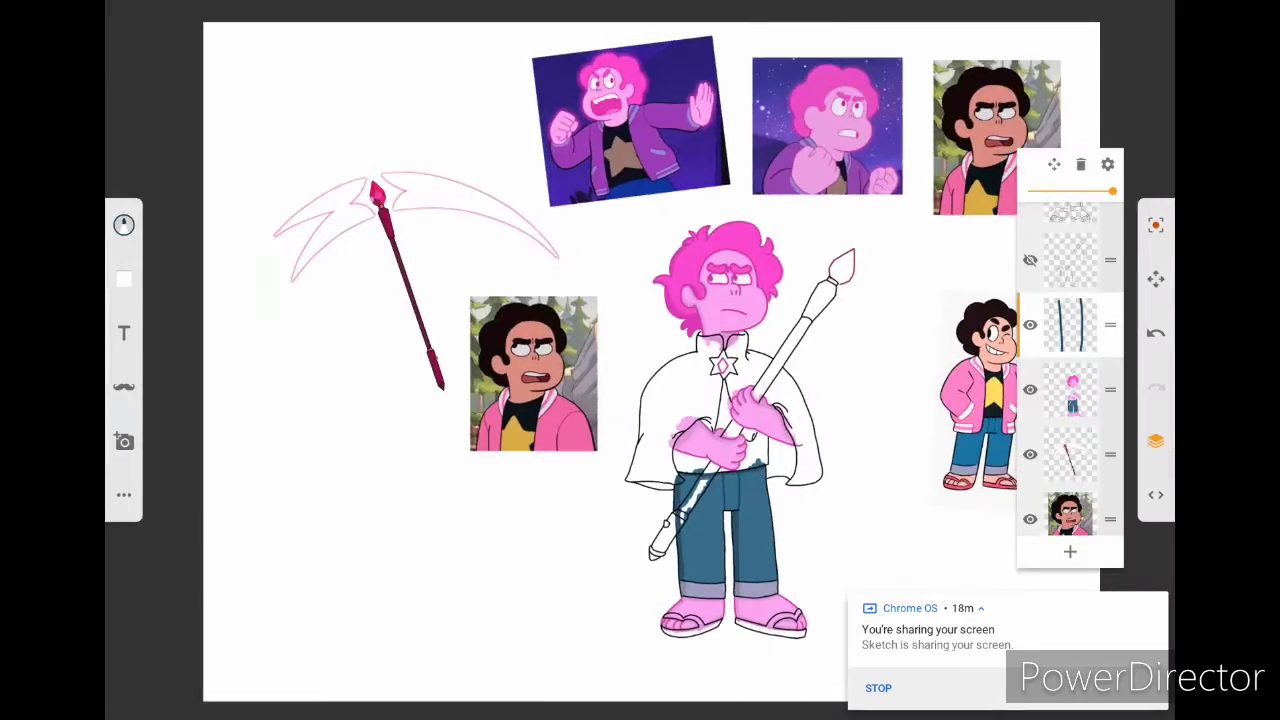
pyautogui.scroll(5, 534, 373)
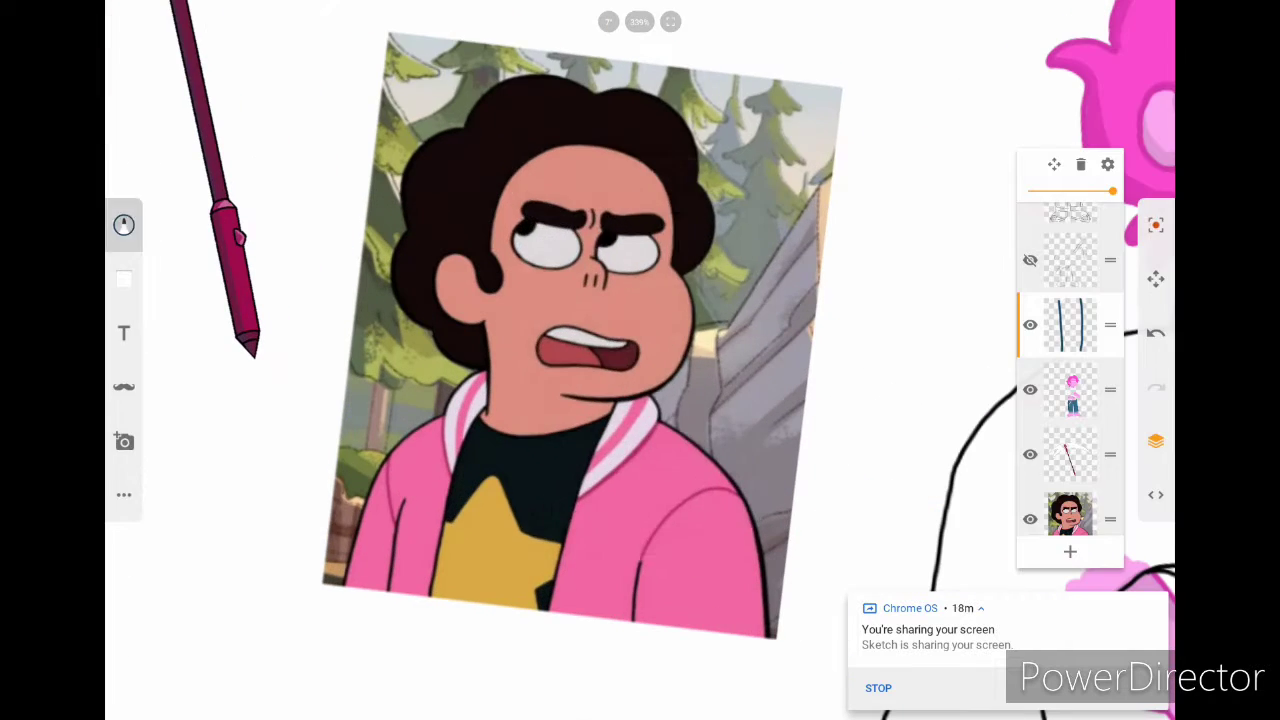
pyautogui.scroll(-2, 640, 360)
pyautogui.scroll(4, 730, 430)
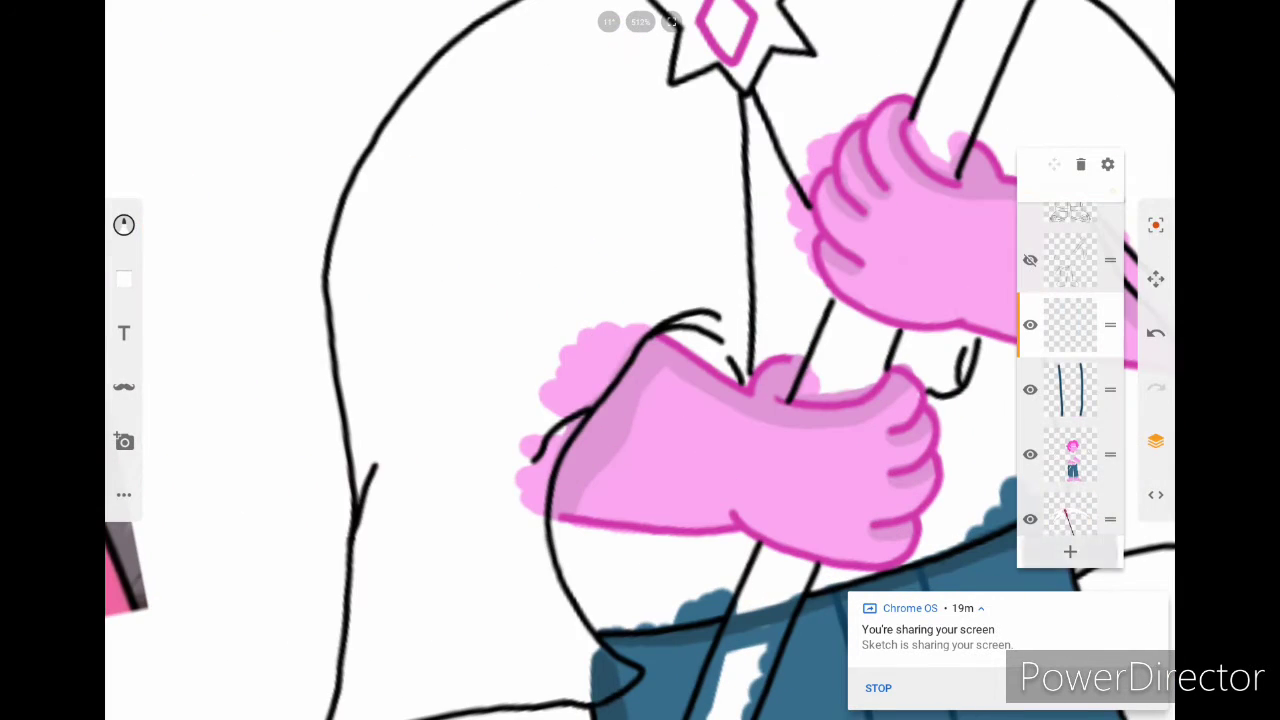
pyautogui.click(124, 225)
pyautogui.scroll(4, 640, 360)
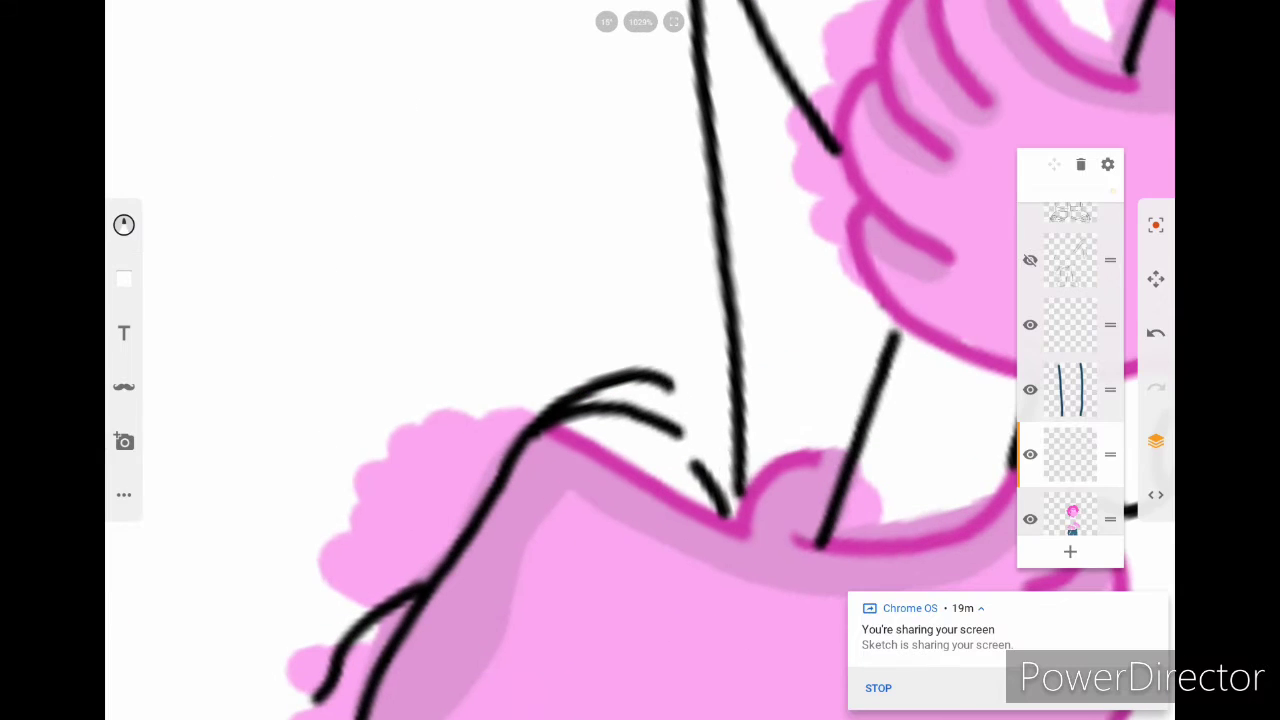
# Step: Fill the shirt area between the star brooch and the two hands with near-black using the Marker
pyautogui.moveTo(740, 470)
pyautogui.mouseDown()
pyautogui.moveTo(860, 380)
pyautogui.moveTo(780, 340)
pyautogui.moveTo(820, 240)
pyautogui.mouseUp()
pyautogui.scroll(-2, 640, 360)
pyautogui.scroll(3, 640, 360)
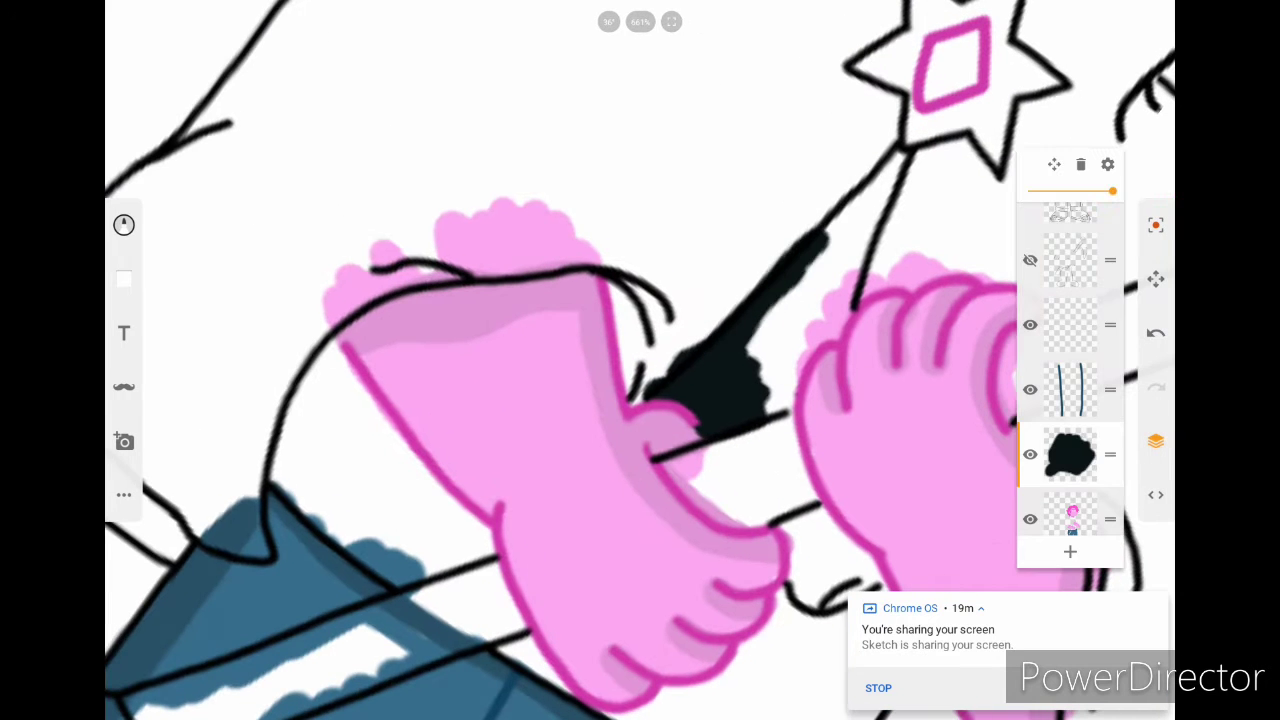
pyautogui.moveTo(760, 330)
pyautogui.mouseDown()
pyautogui.moveTo(900, 150)
pyautogui.moveTo(840, 250)
pyautogui.mouseUp()
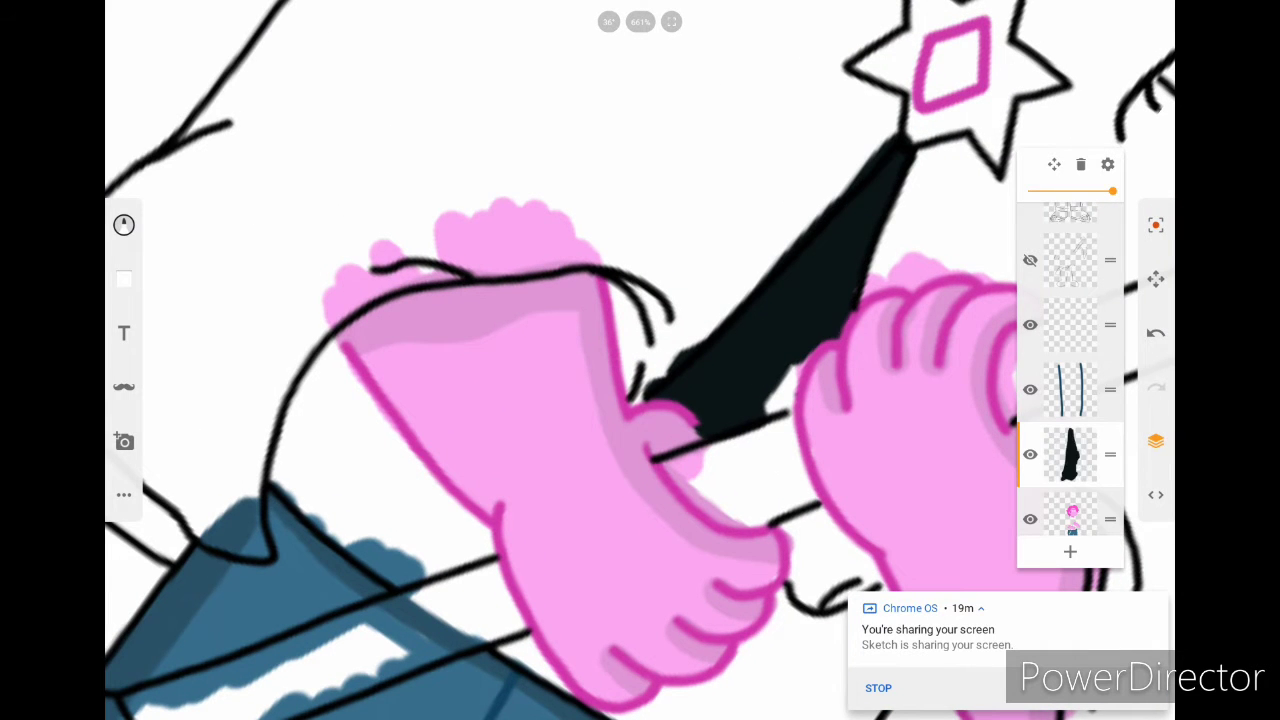
pyautogui.scroll(3, 640, 360)
pyautogui.moveTo(700, 400)
pyautogui.mouseDown()
pyautogui.moveTo(660, 500)
pyautogui.moveTo(780, 350)
pyautogui.mouseUp()
pyautogui.scroll(-4, 640, 360)
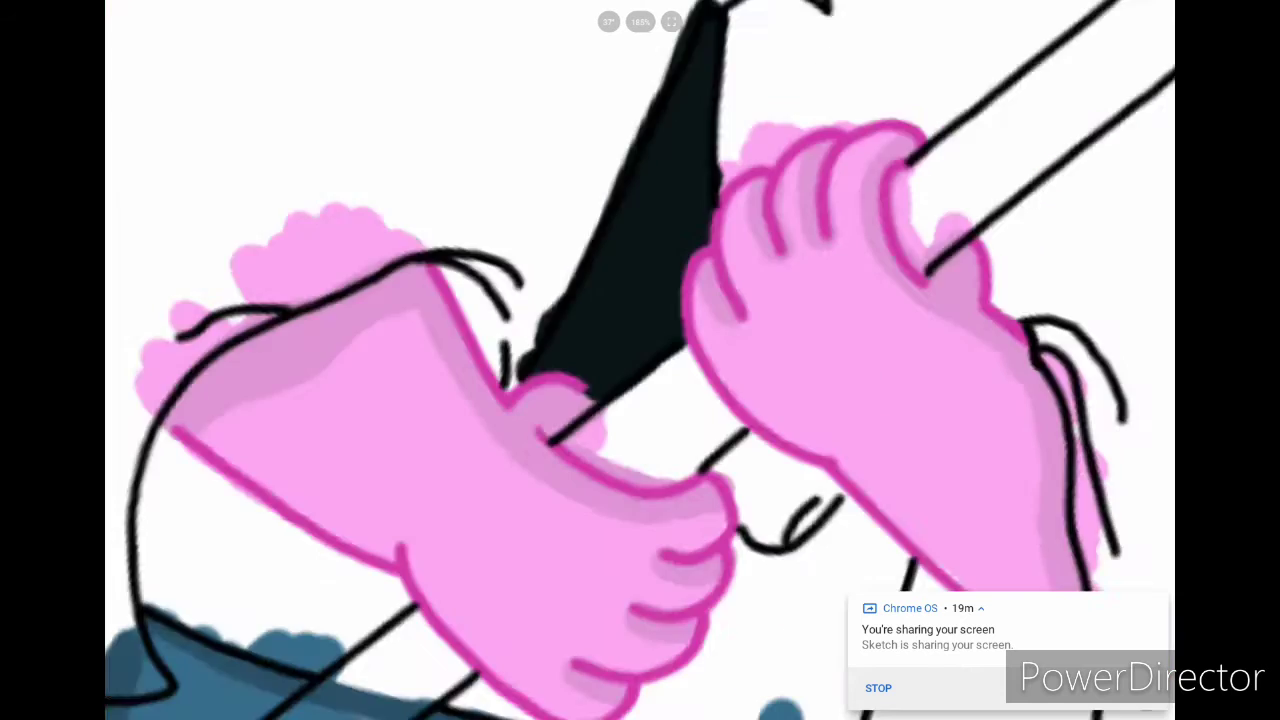
# Step: Fill the shirt between the lower forearm and the waistband with near-black, including the small gap beside the staff under the hand
pyautogui.scroll(-3, 640, 360)
pyautogui.scroll(3, 640, 360)
pyautogui.scroll(2, 640, 360)
pyautogui.moveTo(642, 545); pyautogui.dragTo(592, 596)
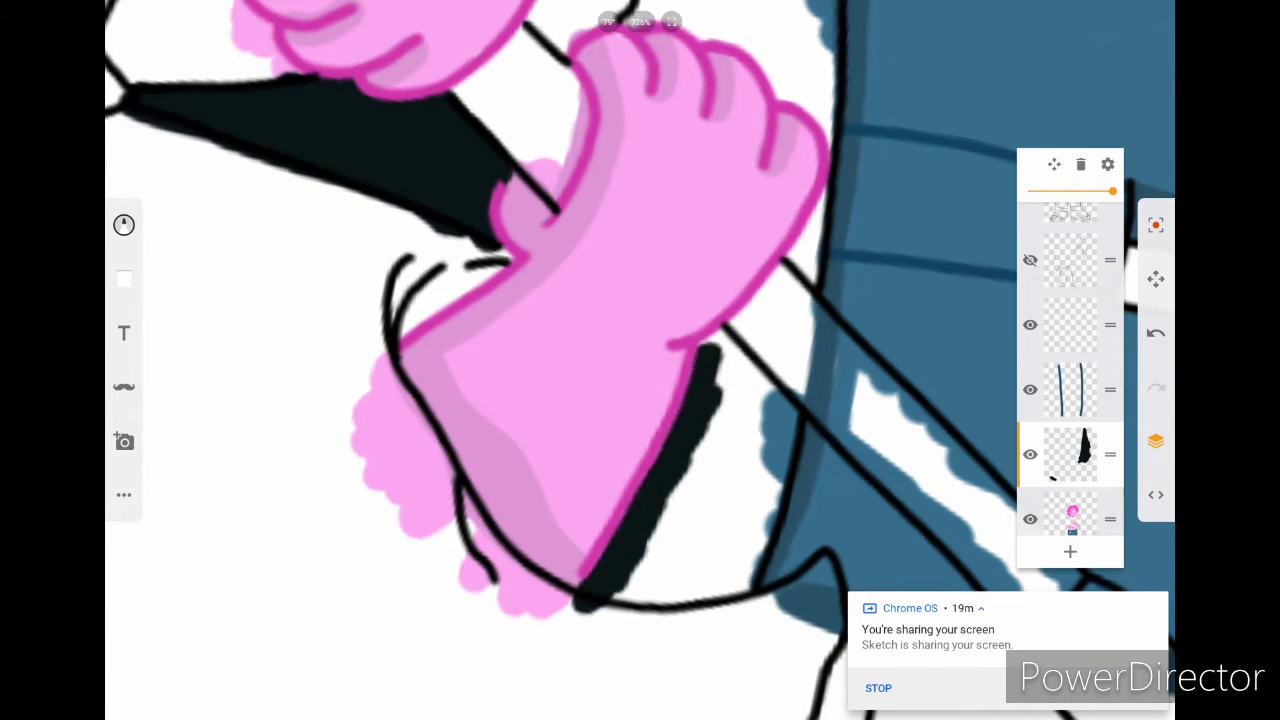
pyautogui.moveTo(610, 600)
pyautogui.mouseDown()
pyautogui.moveTo(715, 465)
pyautogui.moveTo(740, 465)
pyautogui.moveTo(765, 490)
pyautogui.moveTo(720, 390)
pyautogui.mouseUp()
pyautogui.scroll(5, 640, 360)
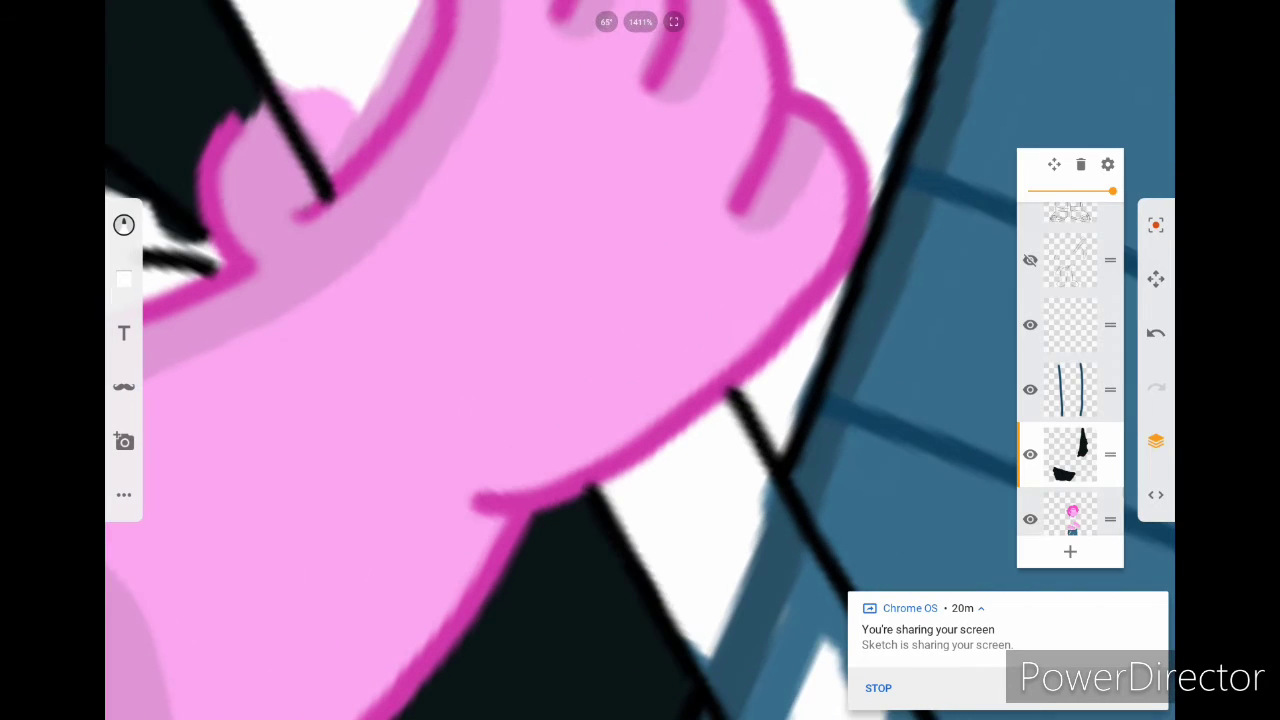
pyautogui.moveTo(790, 350)
pyautogui.mouseDown()
pyautogui.moveTo(740, 420)
pyautogui.moveTo(820, 320)
pyautogui.mouseUp()
pyautogui.scroll(-4, 640, 360)
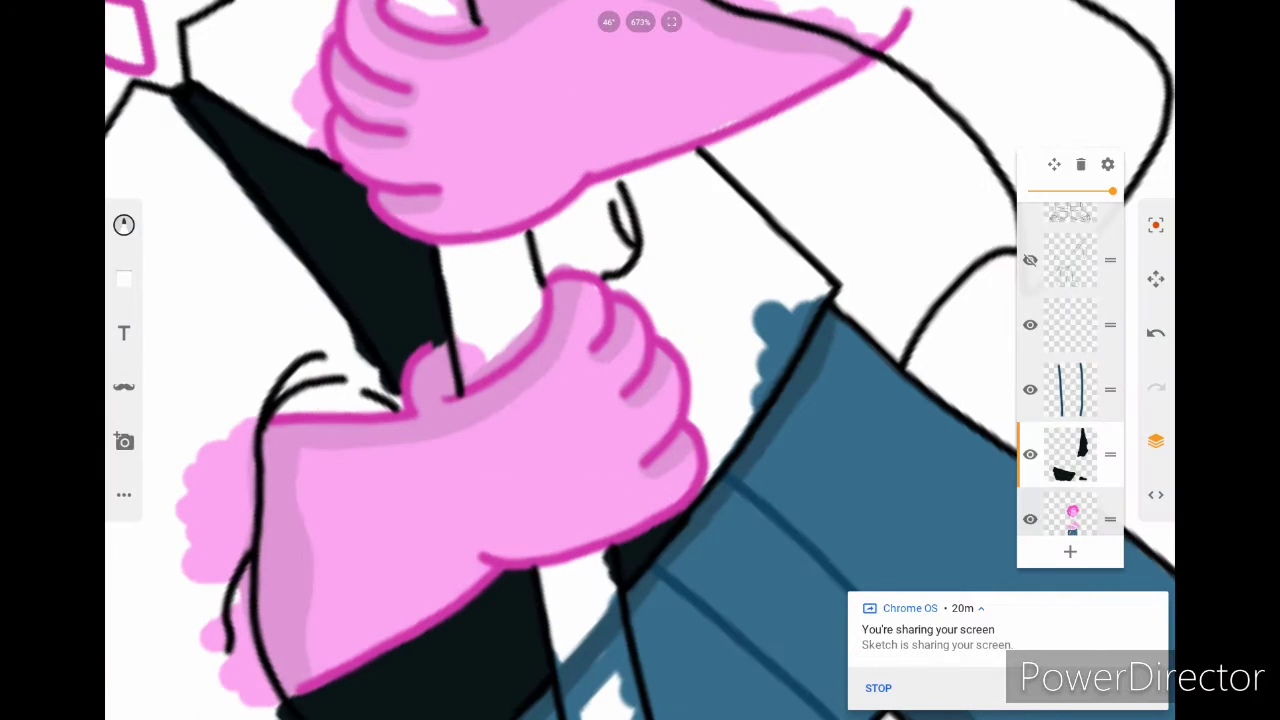
# Step: Fill the shirt area between the lower hand, the upper forearm and the jeans' waistband with near-black, on the side away from the staff
pyautogui.scroll(2, 640, 360)
pyautogui.moveTo(665, 460); pyautogui.dragTo(800, 370)
pyautogui.moveTo(760, 440); pyautogui.dragTo(900, 220)
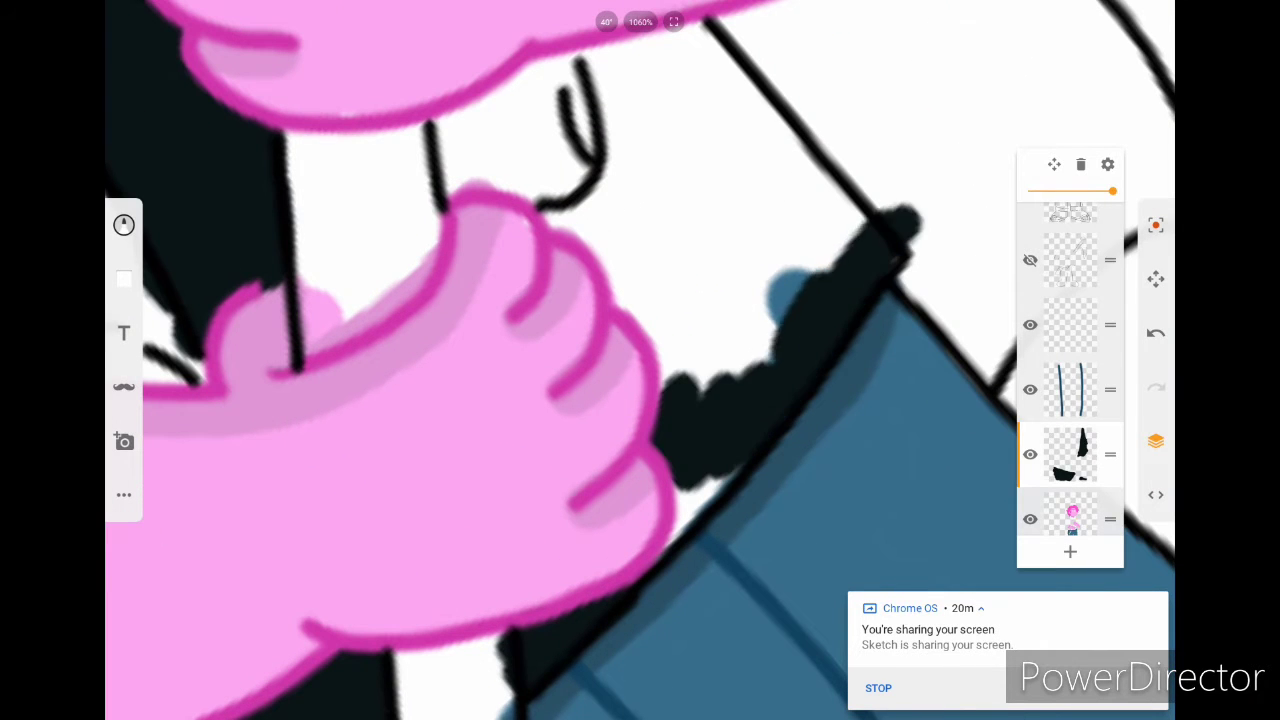
pyautogui.moveTo(850, 380); pyautogui.dragTo(720, 200)
pyautogui.scroll(2, 640, 360)
pyautogui.moveTo(630, 405)
pyautogui.mouseDown()
pyautogui.moveTo(700, 400)
pyautogui.moveTo(760, 240)
pyautogui.mouseUp()
pyautogui.moveTo(770, 410); pyautogui.dragTo(840, 280)
pyautogui.scroll(1, 640, 360)
pyautogui.moveTo(740, 450); pyautogui.dragTo(830, 300)
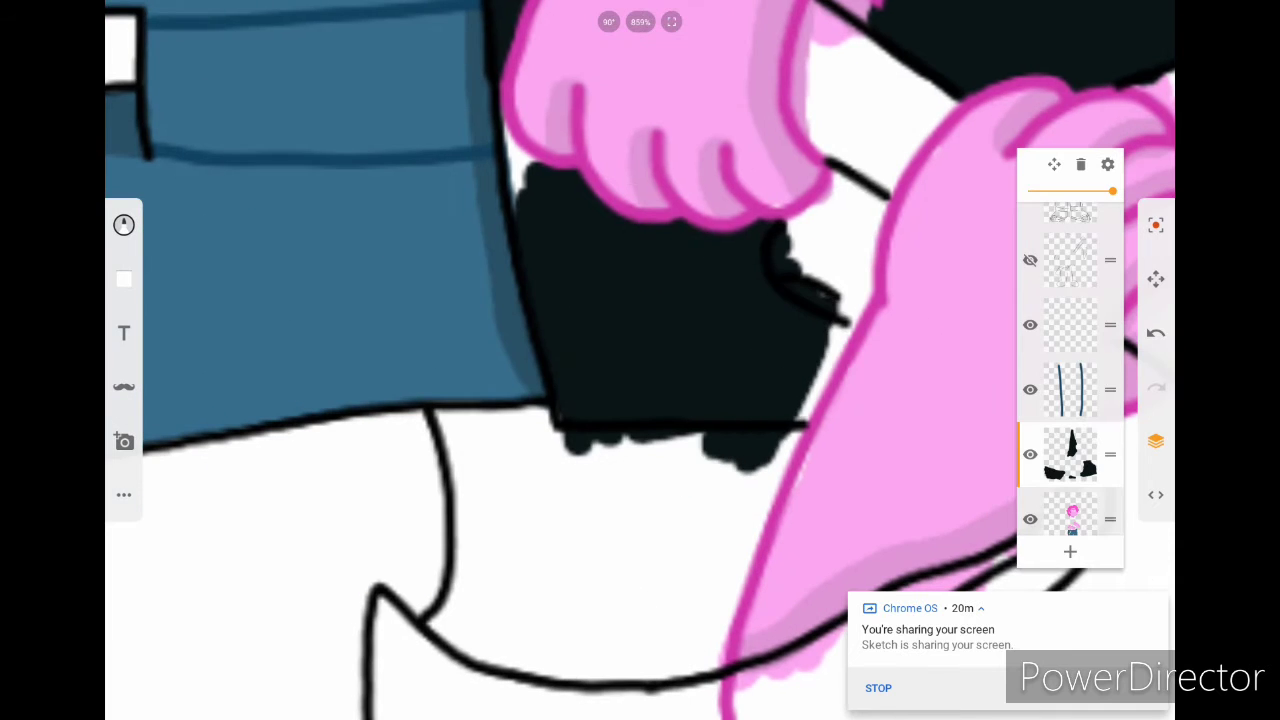
# Step: Sample the yellow of the reference character's shirt star and paint its upper tip on the black shirt below the brooch
pyautogui.scroll(2, 640, 360)
pyautogui.click(124, 225)
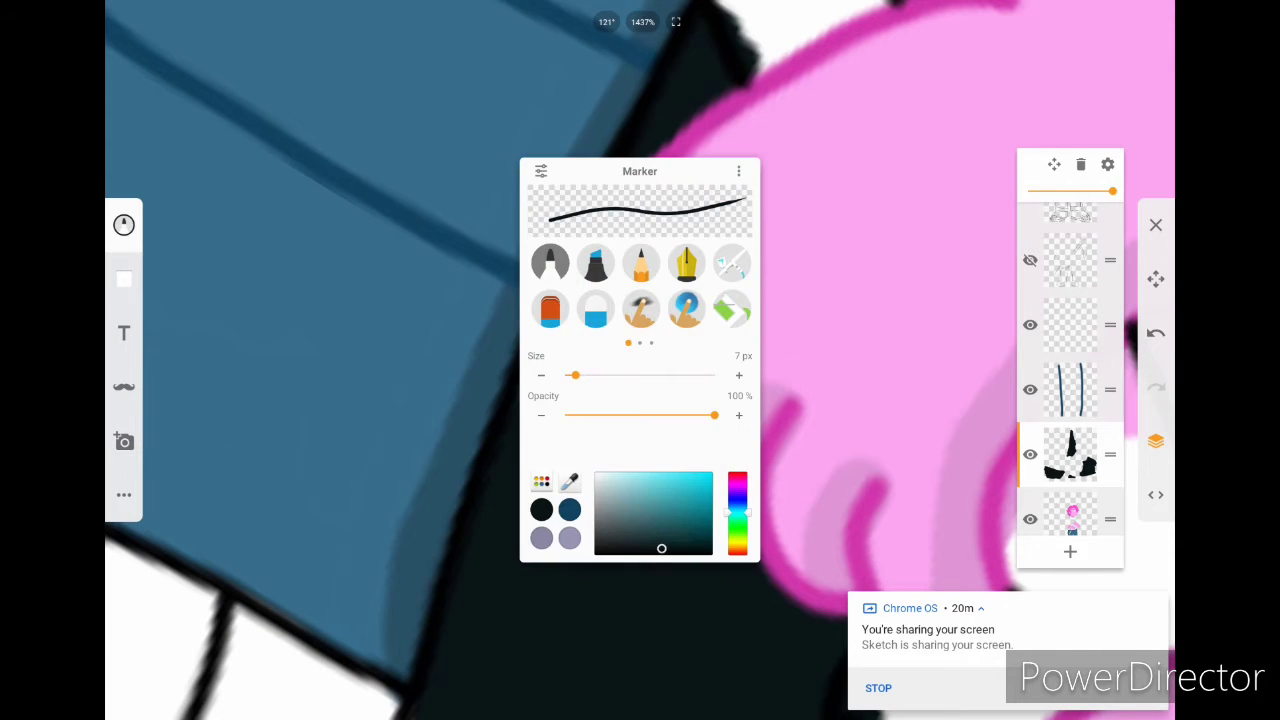
pyautogui.click(124, 225)
pyautogui.scroll(-3, 640, 360)
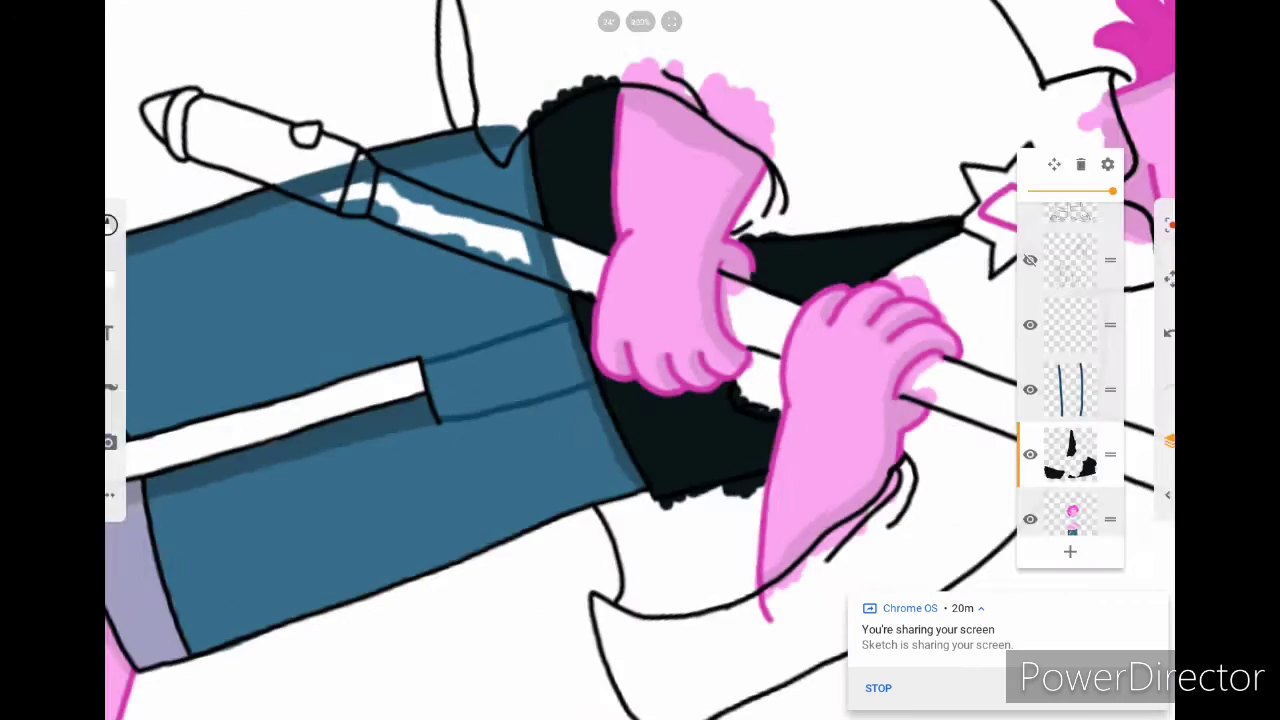
pyautogui.scroll(-2, 640, 360)
pyautogui.scroll(2, 640, 360)
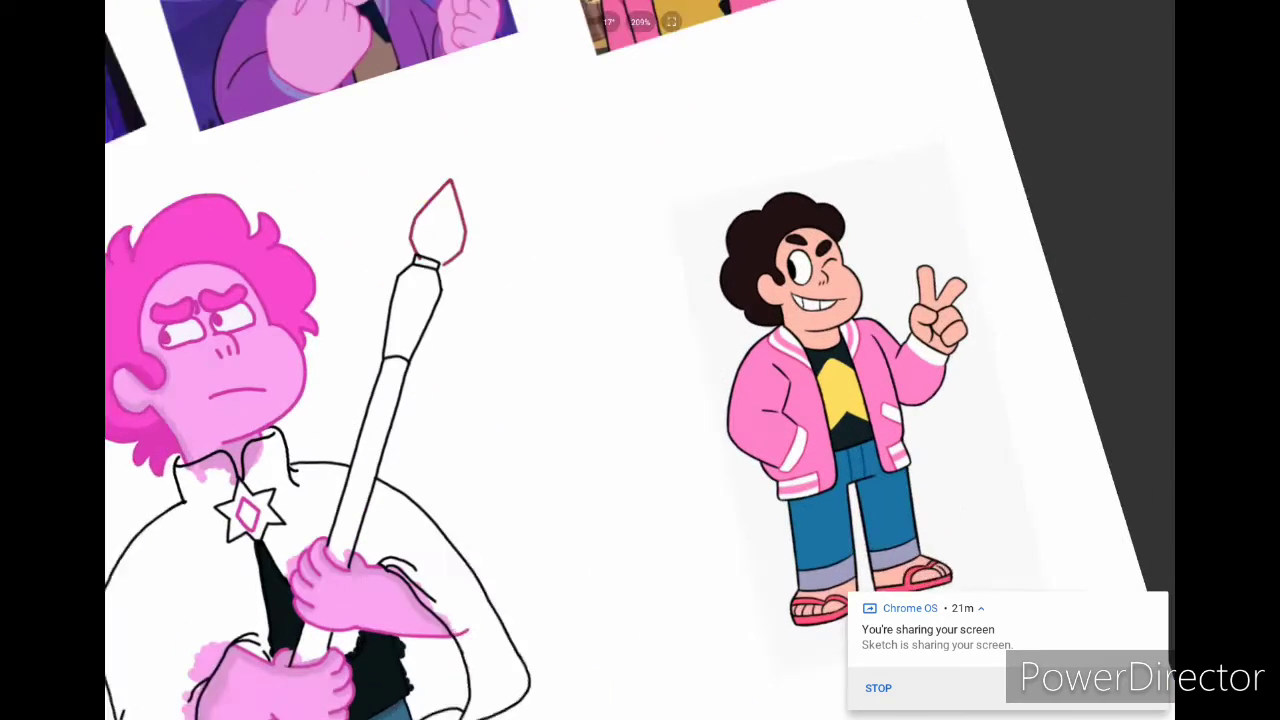
pyautogui.scroll(-3, 640, 360)
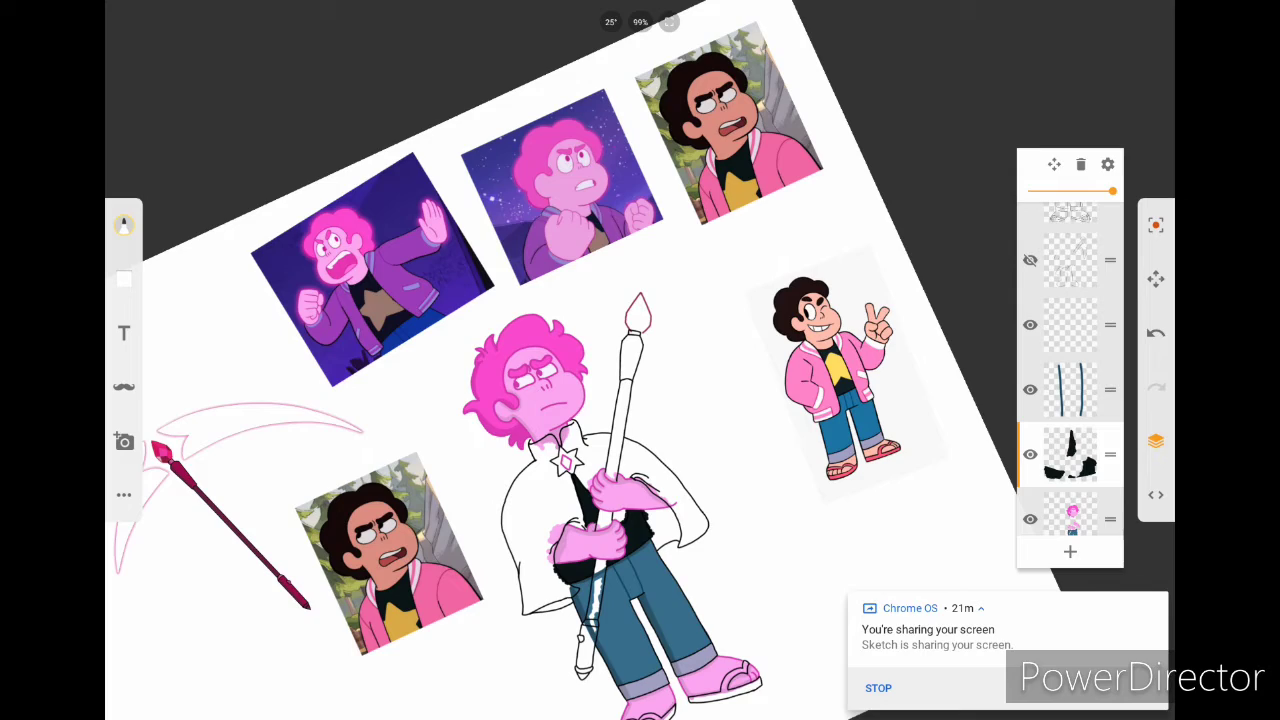
pyautogui.scroll(5, 600, 430)
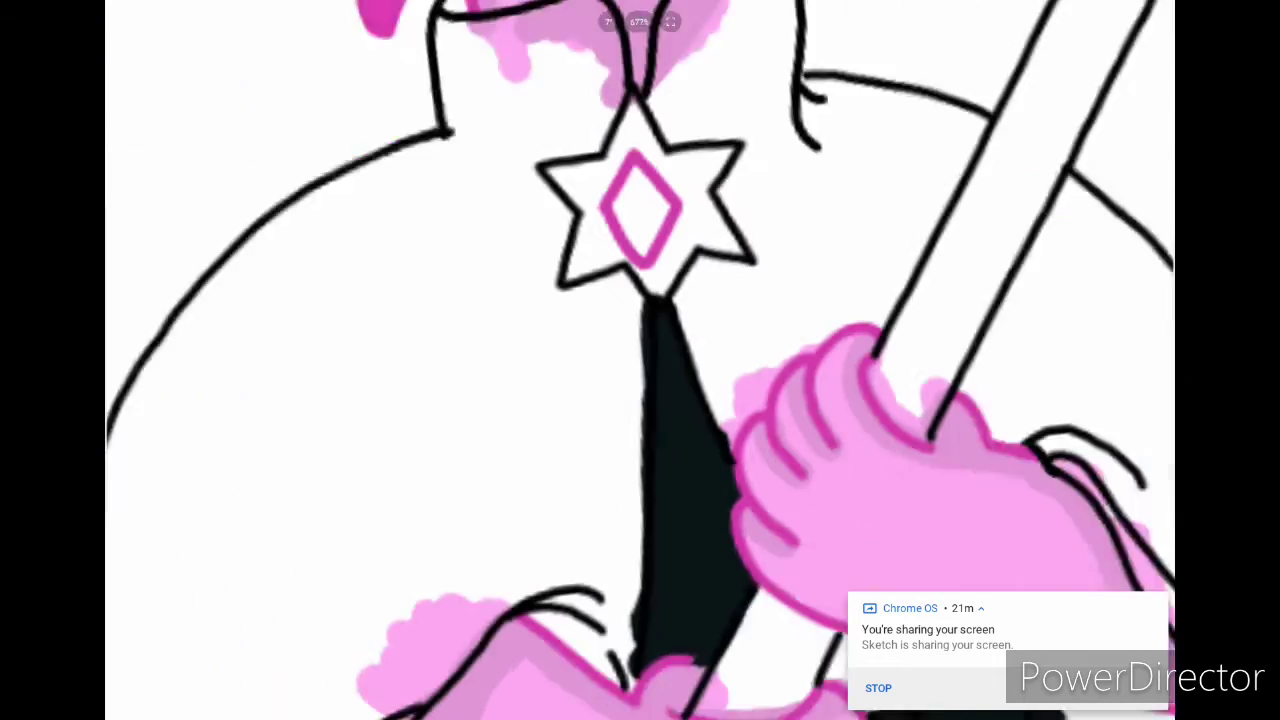
pyautogui.scroll(-3, 640, 360)
pyautogui.scroll(3, 640, 360)
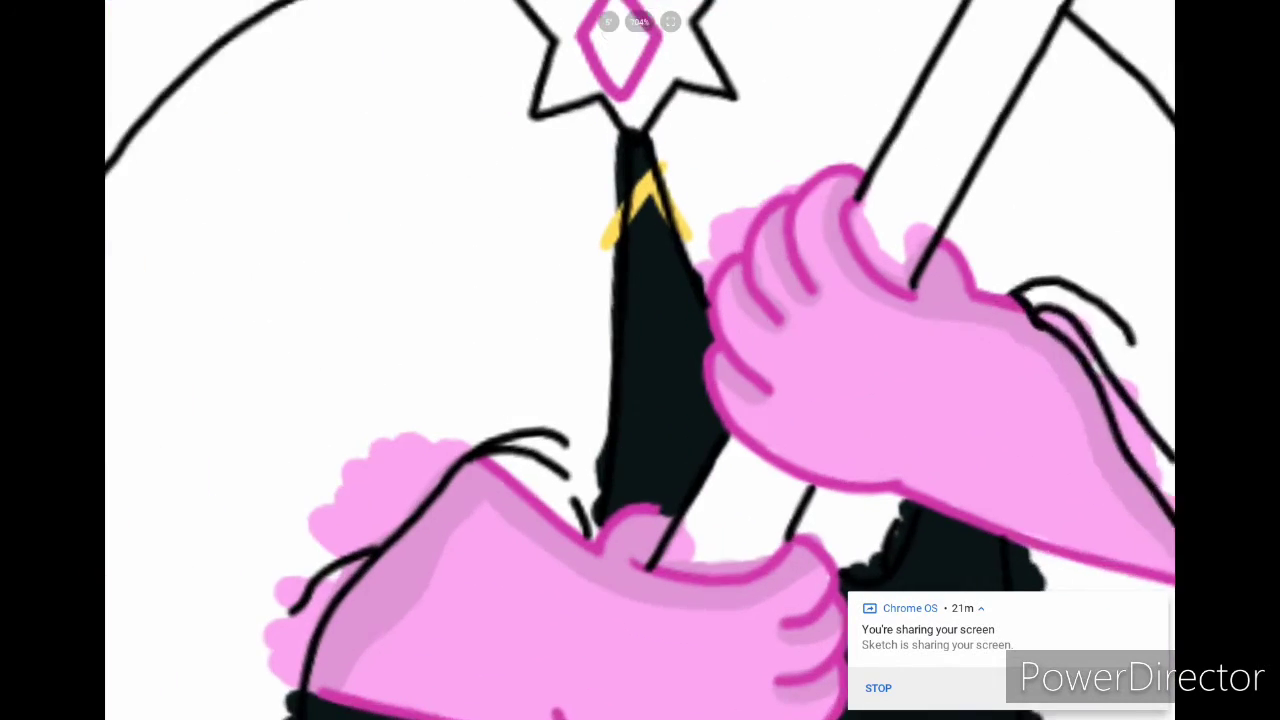
# Step: Fill the shirt's star with yellow down to the lower hand and shade its edge beside the upper hand in darker yellow
pyautogui.moveTo(658, 378); pyautogui.dragTo(645, 480)
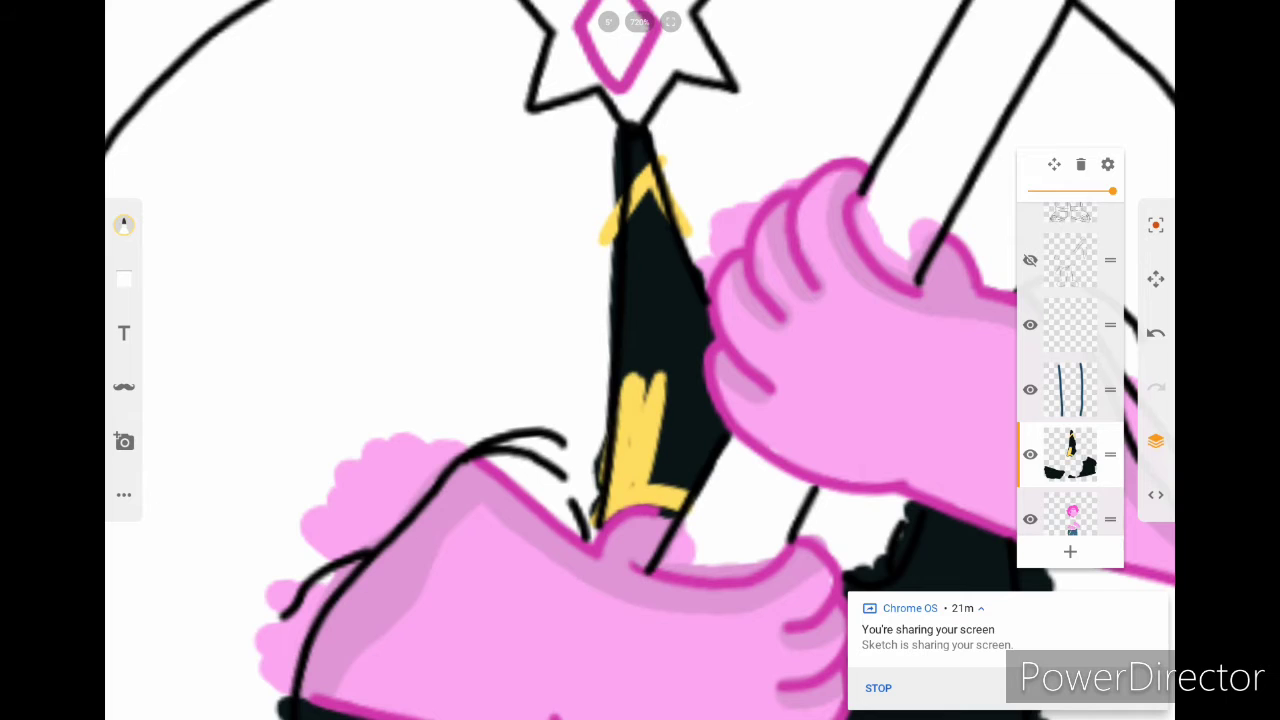
pyautogui.moveTo(612, 440); pyautogui.dragTo(636, 210)
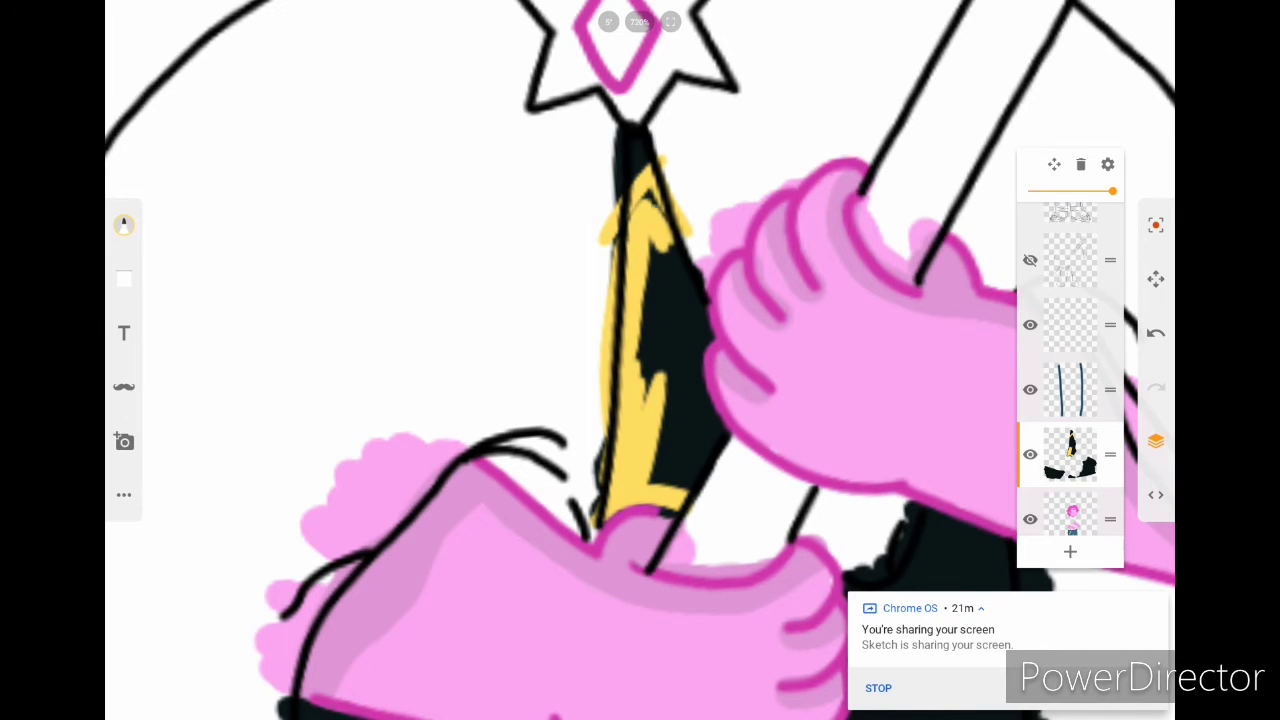
pyautogui.moveTo(668, 258); pyautogui.dragTo(648, 390)
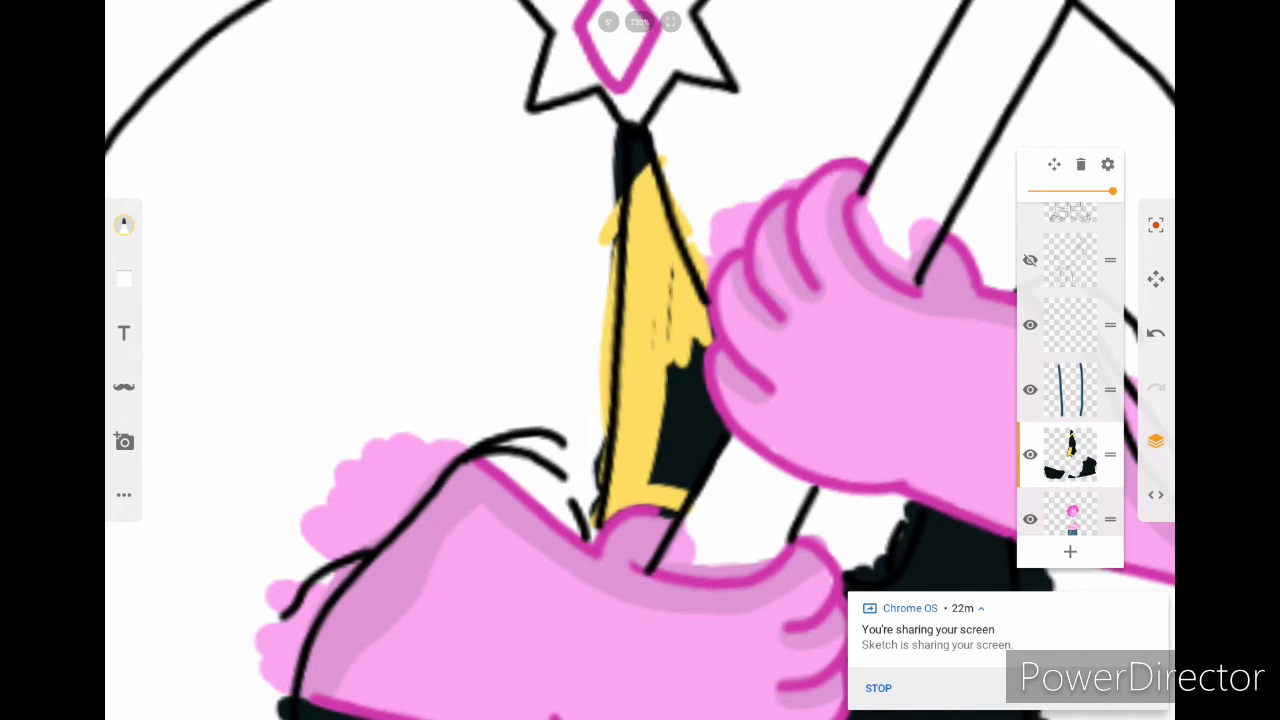
pyautogui.moveTo(705, 475); pyautogui.dragTo(665, 410)
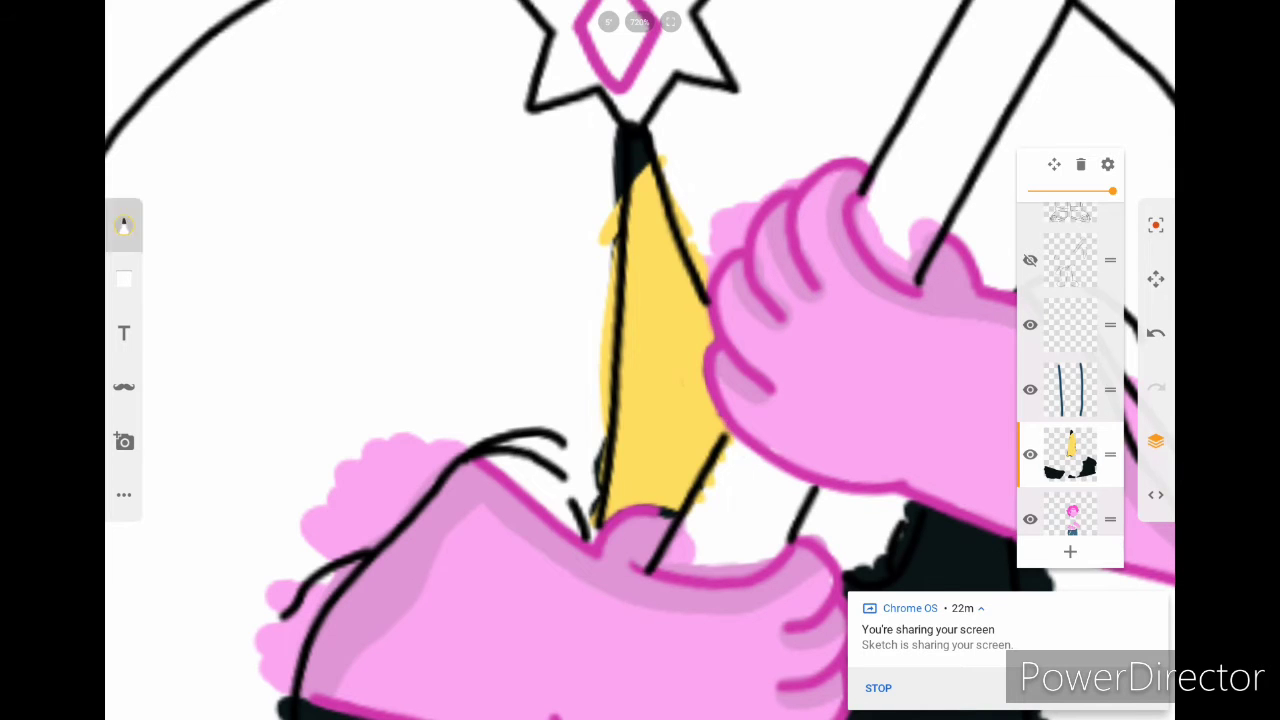
pyautogui.click(124, 226)
pyautogui.scroll(5, 640, 360)
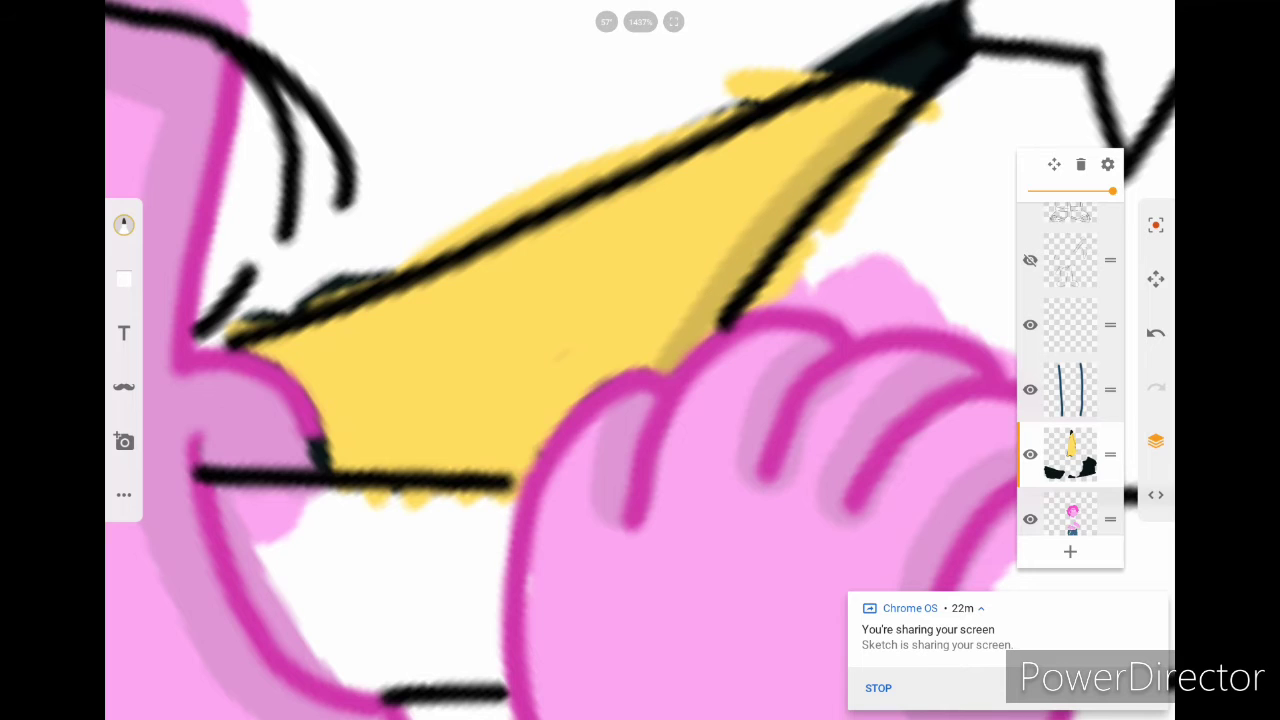
# Step: Sample the pinkish red of the reference character's sandals for the Marker
pyautogui.scroll(-10, 640, 360)
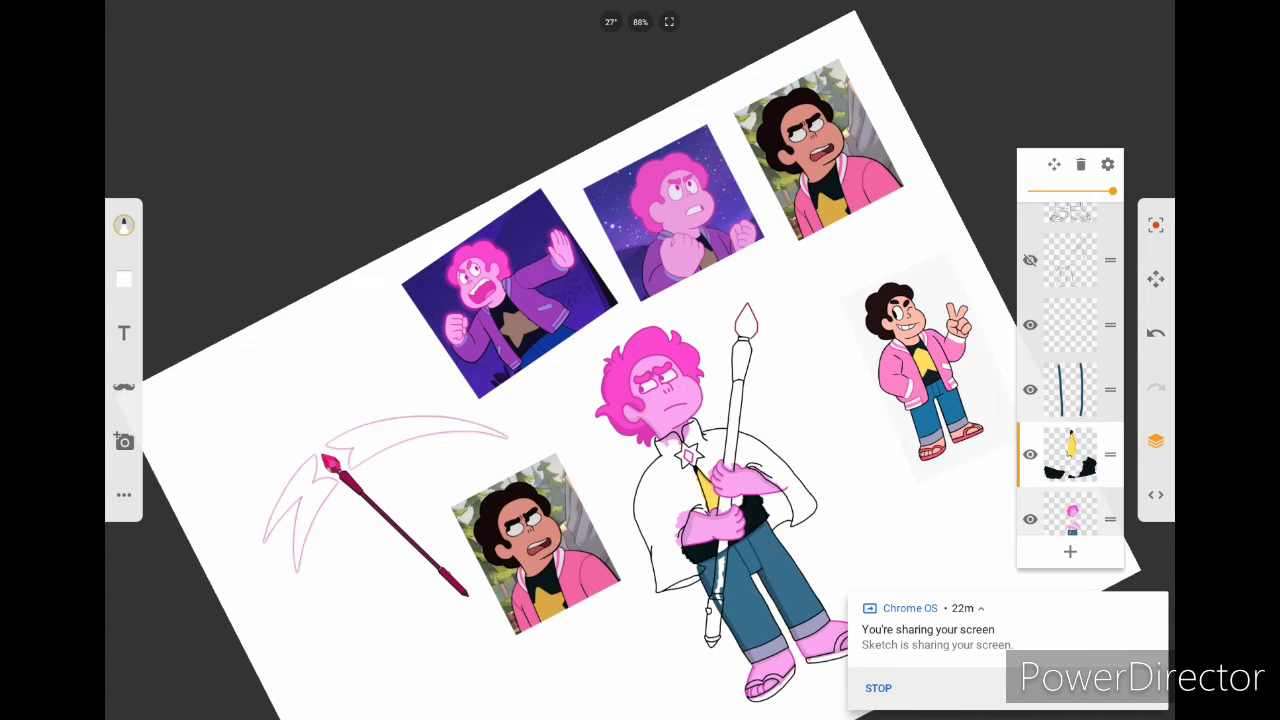
pyautogui.scroll(5, 640, 360)
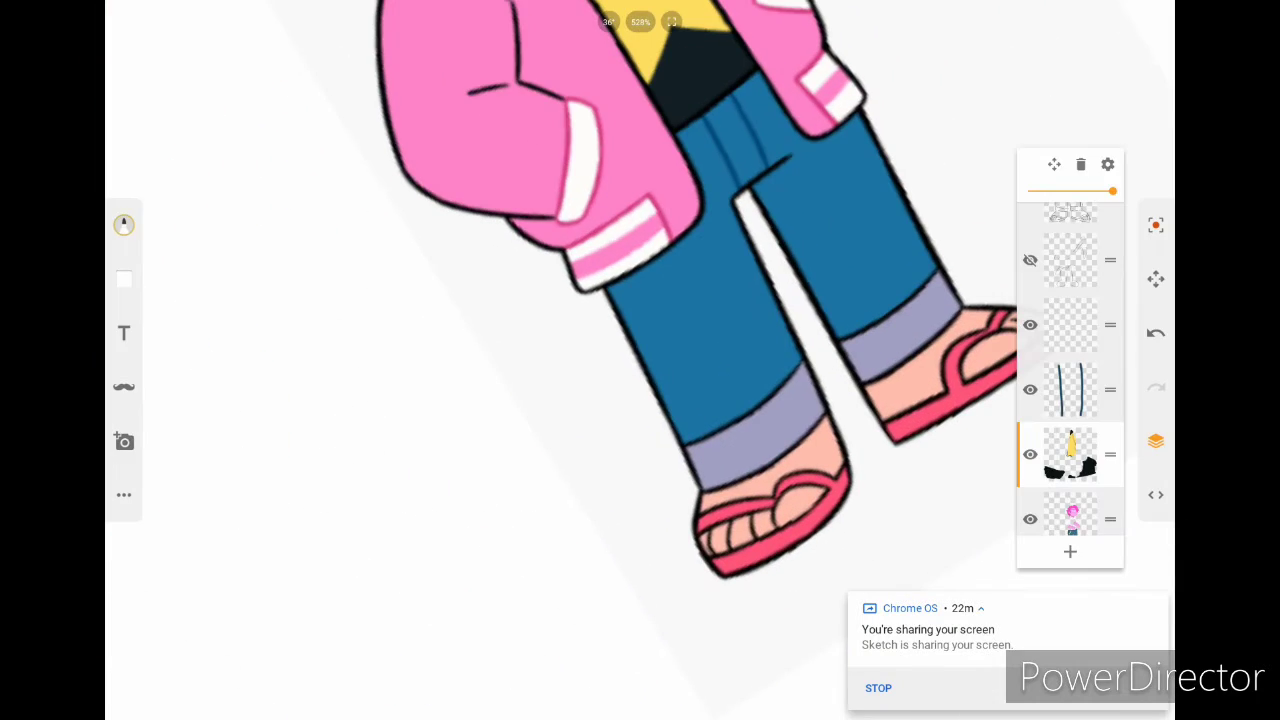
pyautogui.click(124, 226)
pyautogui.scroll(-5, 640, 360)
pyautogui.scroll(8, 640, 360)
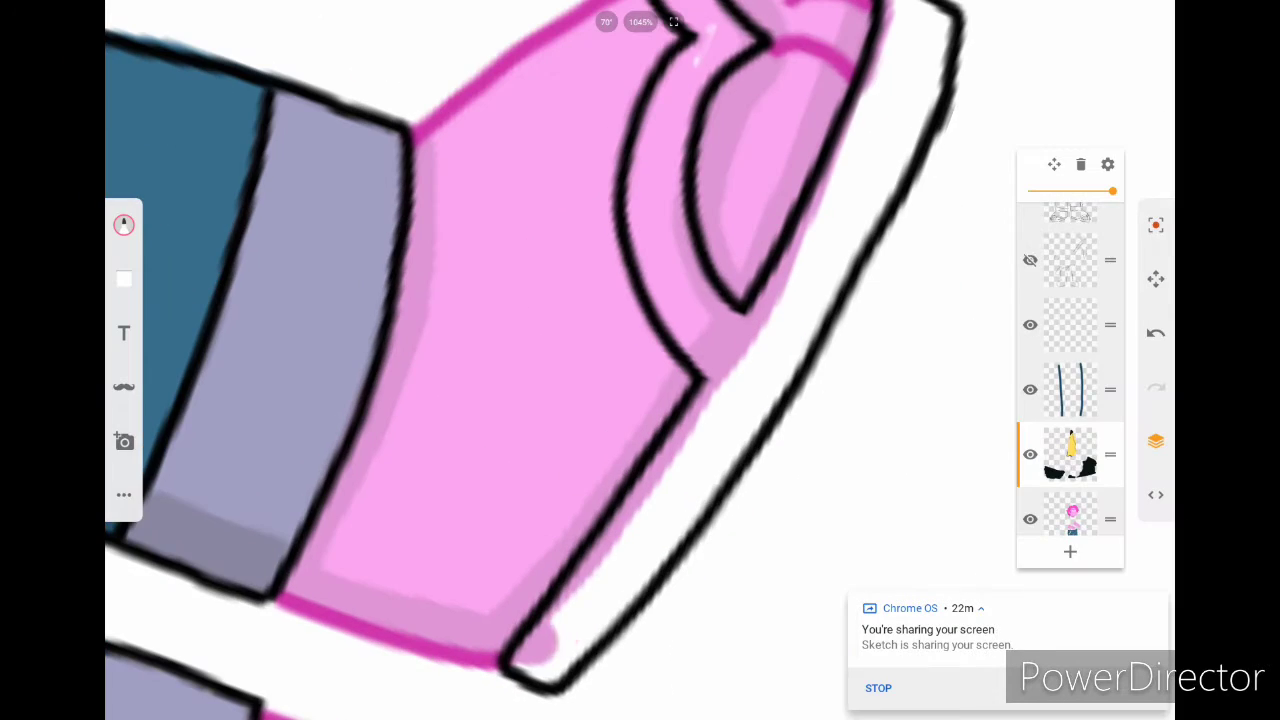
# Step: Paint the heel half of the sandal sole pinkish red on the foot away from the staff
pyautogui.moveTo(600, 585); pyautogui.dragTo(527, 660)
pyautogui.moveTo(590, 610)
pyautogui.mouseDown()
pyautogui.moveTo(710, 440)
pyautogui.moveTo(745, 365)
pyautogui.moveTo(740, 395)
pyautogui.mouseUp()
pyautogui.scroll(-1, 640, 360)
pyautogui.moveTo(640, 470); pyautogui.dragTo(705, 380)
pyautogui.moveTo(600, 580); pyautogui.dragTo(690, 430)
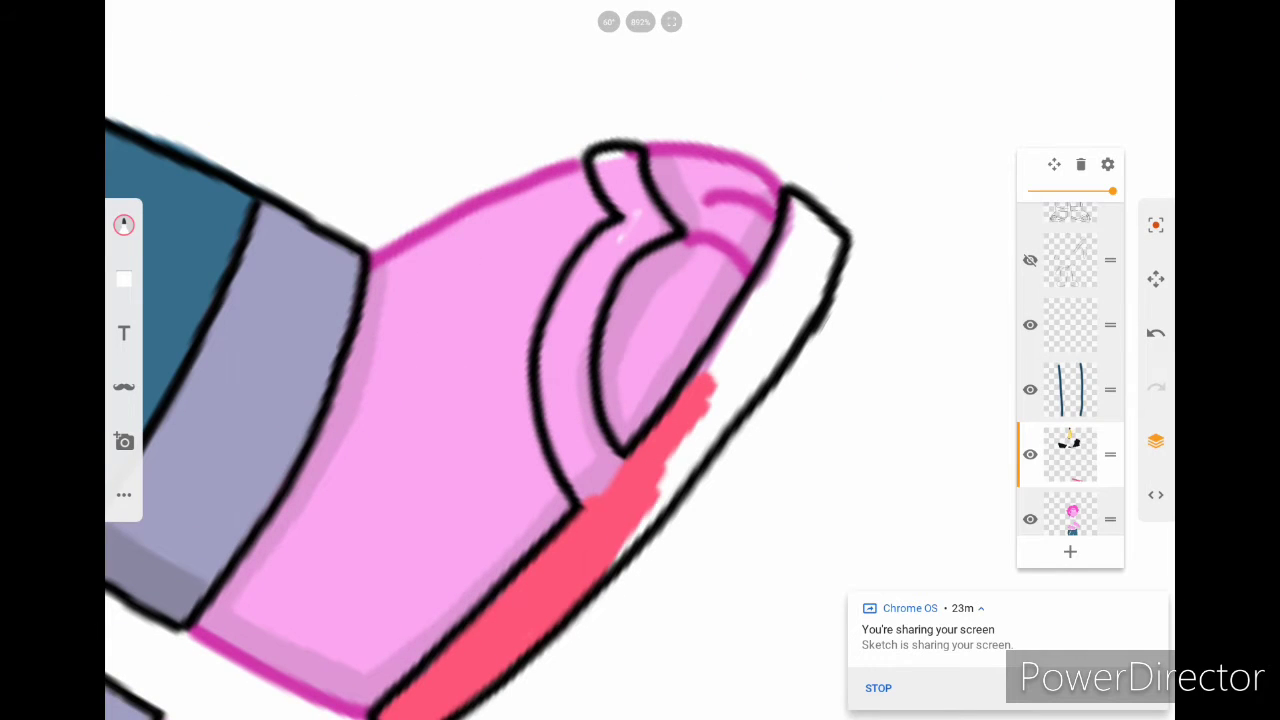
pyautogui.moveTo(660, 505); pyautogui.dragTo(735, 390)
# Step: Fill the rest of that sandal's sole with pinkish red up to the toe end
pyautogui.scroll(3, 640, 360)
pyautogui.moveTo(575, 450); pyautogui.dragTo(810, 245)
pyautogui.moveTo(740, 330); pyautogui.dragTo(798, 198)
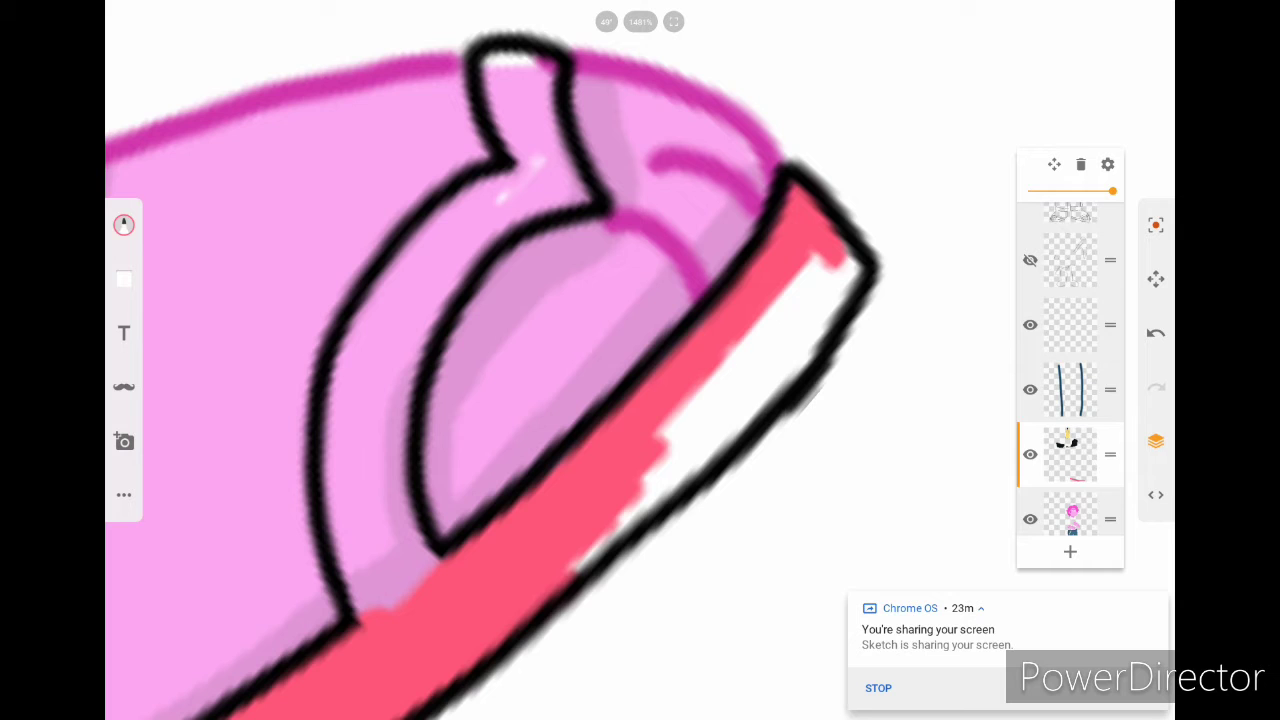
pyautogui.moveTo(580, 565); pyautogui.dragTo(740, 420)
pyautogui.moveTo(660, 480); pyautogui.dragTo(770, 335)
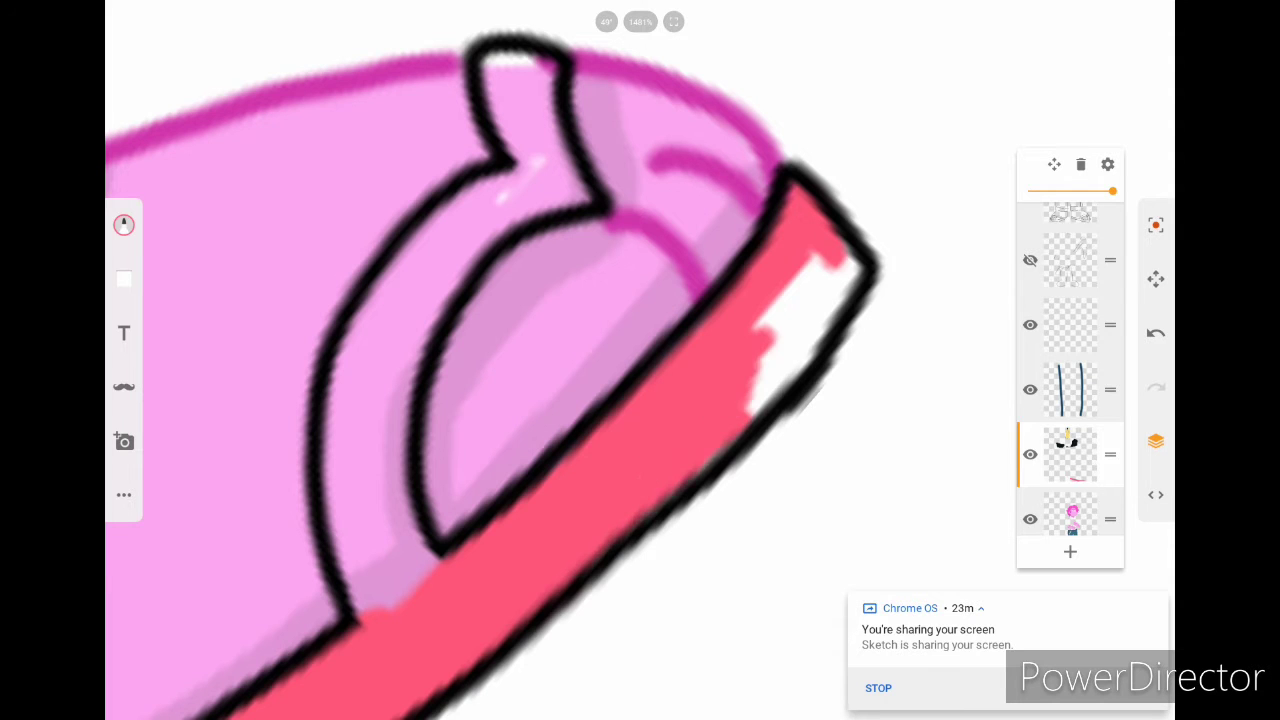
pyautogui.moveTo(700, 475); pyautogui.dragTo(830, 305)
pyautogui.moveTo(760, 330); pyautogui.dragTo(855, 250)
# Step: Fill the same sandal's curved strap with pinkish red, from the sole up to its tip over the foot
pyautogui.scroll(3, 640, 360)
pyautogui.moveTo(330, 560); pyautogui.dragTo(390, 440)
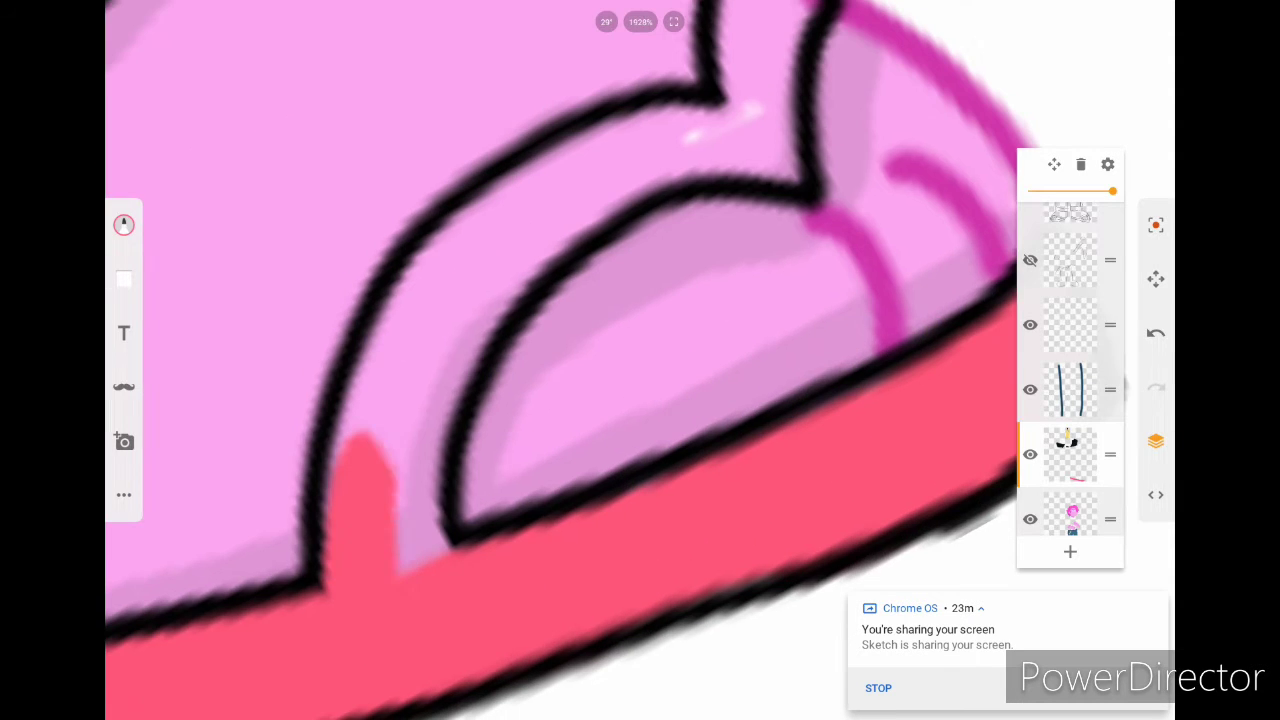
pyautogui.moveTo(390, 560); pyautogui.dragTo(470, 330)
pyautogui.moveTo(380, 440); pyautogui.dragTo(495, 270)
pyautogui.moveTo(380, 340); pyautogui.dragTo(600, 150)
pyautogui.moveTo(490, 330); pyautogui.dragTo(600, 190)
pyautogui.scroll(-3, 640, 360)
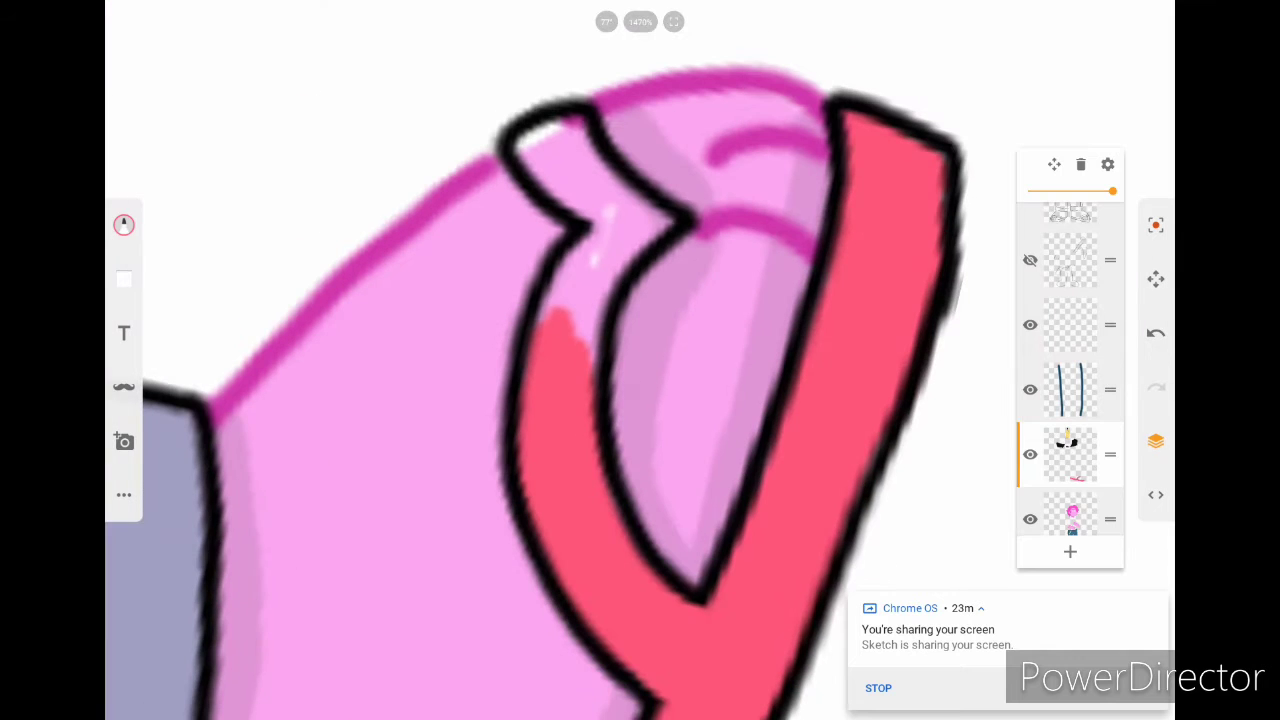
pyautogui.moveTo(600, 350)
pyautogui.mouseDown()
pyautogui.moveTo(630, 215)
pyautogui.moveTo(690, 380)
pyautogui.mouseUp()
pyautogui.scroll(3, 640, 360)
pyautogui.moveTo(700, 320); pyautogui.dragTo(720, 210)
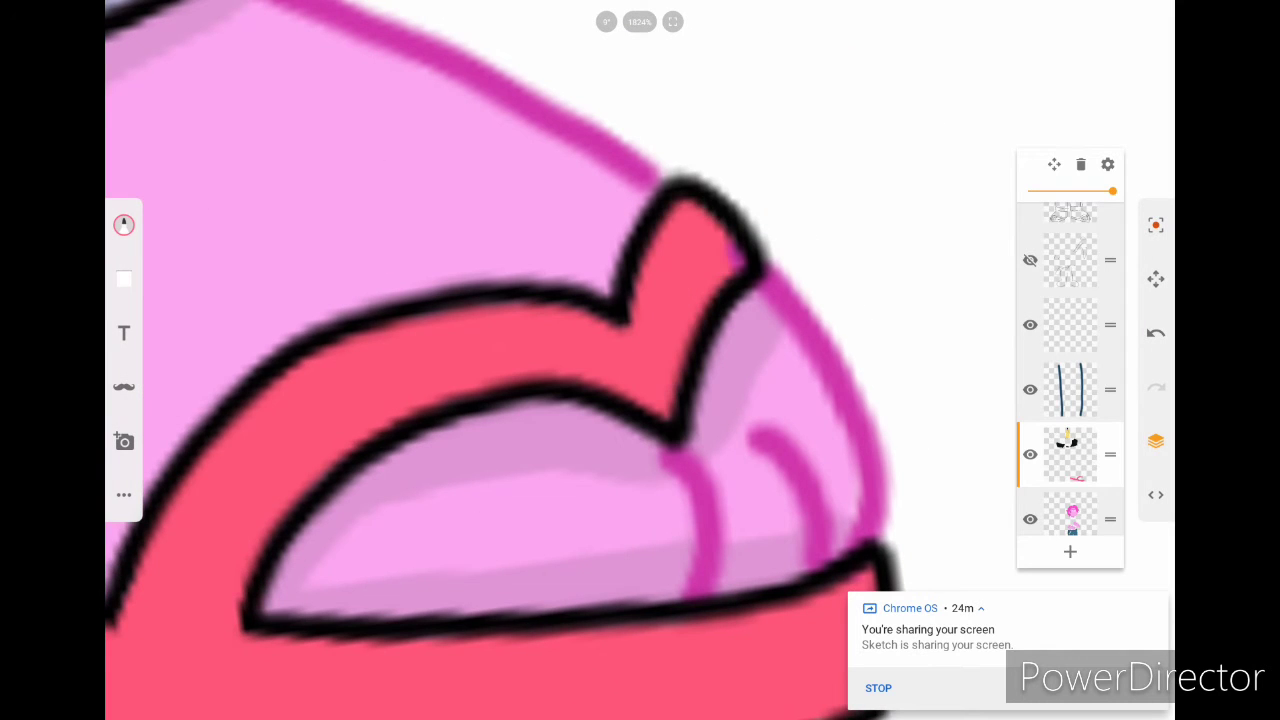
# Step: Fill both curved sections of the staff-side sandal's strap with pinkish red
pyautogui.scroll(-5, 640, 360)
pyautogui.scroll(3, 640, 360)
pyautogui.scroll(3, 640, 360)
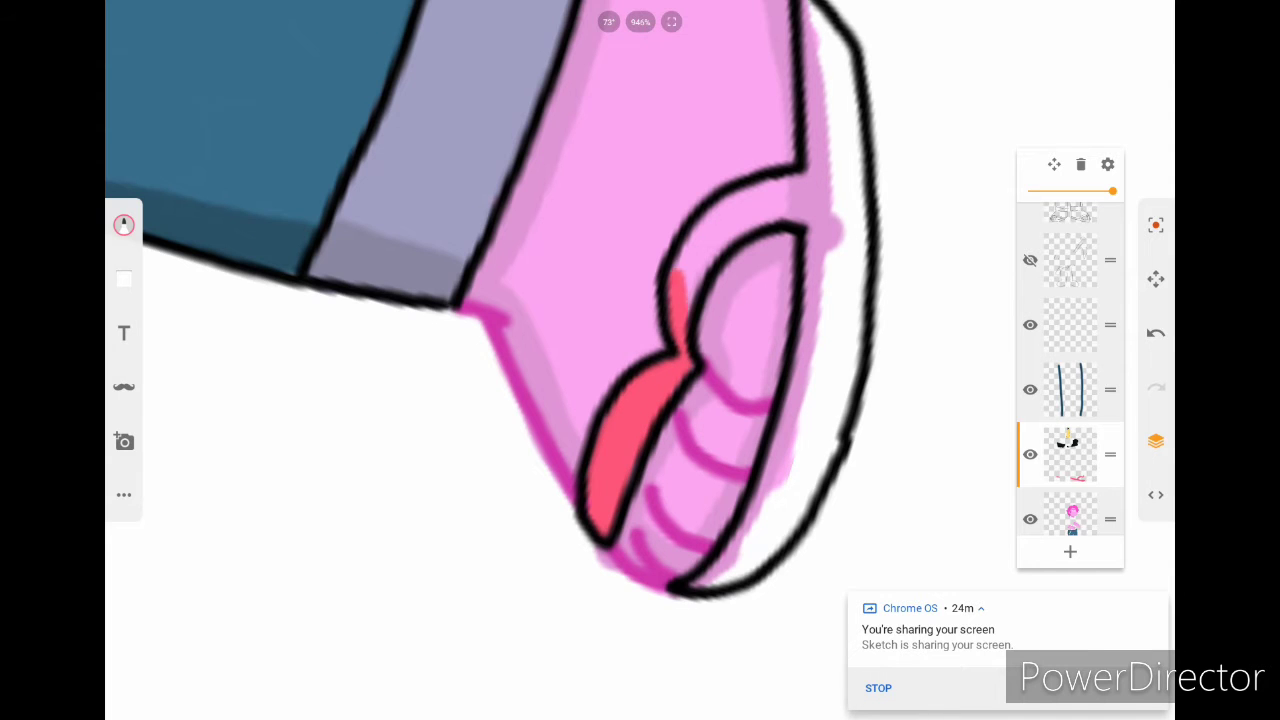
pyautogui.scroll(2, 640, 360)
pyautogui.moveTo(690, 316)
pyautogui.mouseDown()
pyautogui.moveTo(725, 224)
pyautogui.moveTo(787, 174)
pyautogui.moveTo(830, 195)
pyautogui.mouseUp()
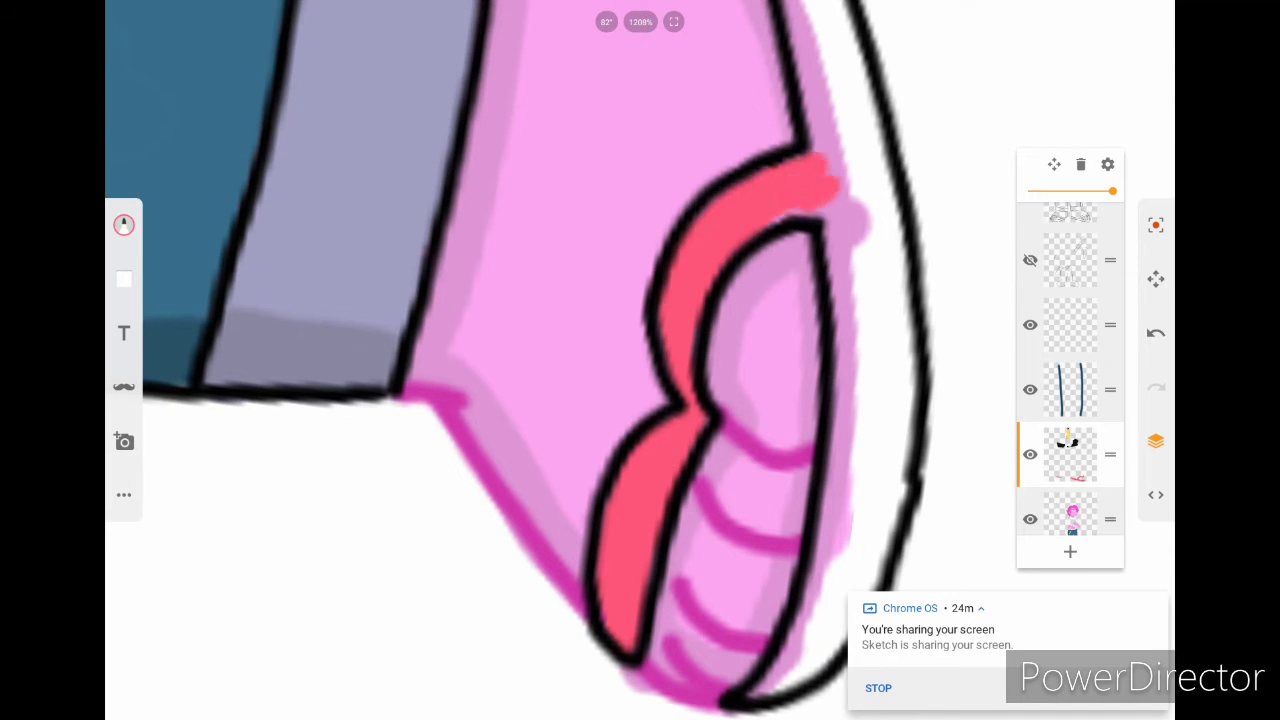
# Step: Paint the heel part of the staff-side sandal's sole pinkish red and join it to the strap
pyautogui.scroll(2, 640, 360)
pyautogui.moveTo(430, 540); pyautogui.dragTo(640, 330)
pyautogui.moveTo(420, 510); pyautogui.dragTo(655, 265)
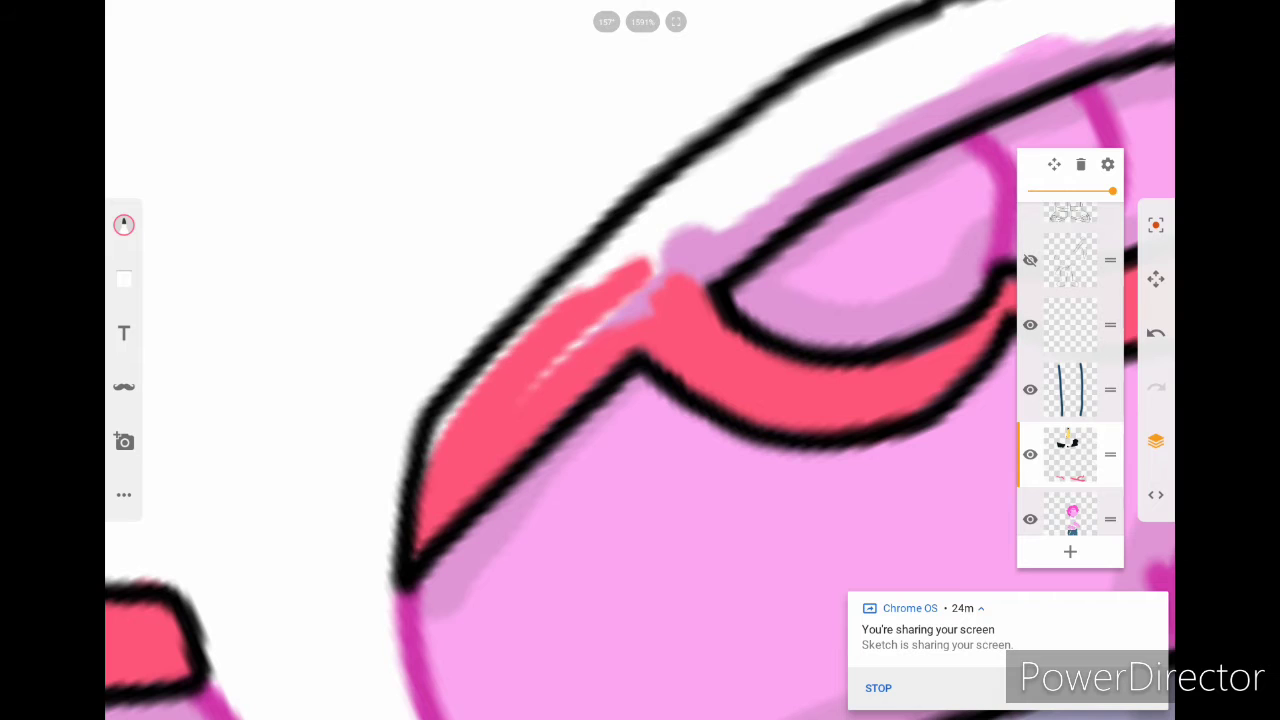
pyautogui.moveTo(430, 470)
pyautogui.mouseDown()
pyautogui.moveTo(675, 260)
pyautogui.moveTo(780, 200)
pyautogui.mouseUp()
pyautogui.scroll(-1, 640, 360)
pyautogui.moveTo(430, 530); pyautogui.dragTo(620, 295)
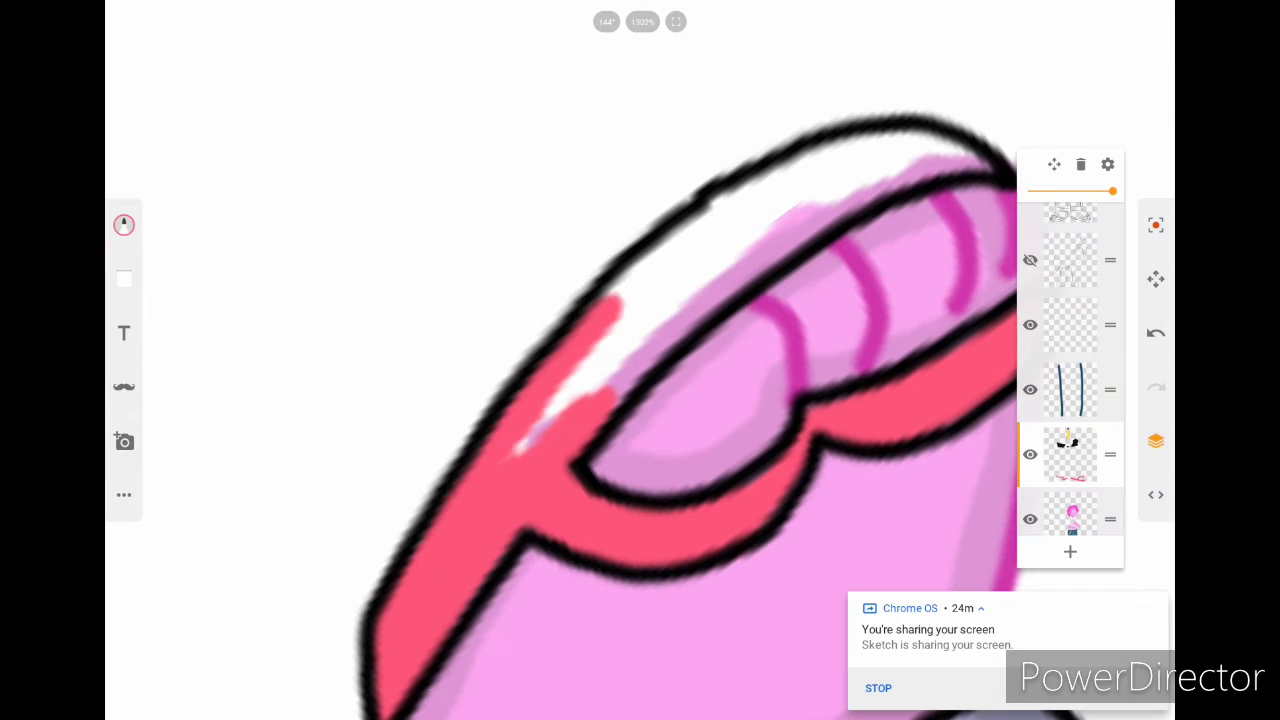
# Step: Fill the staff-side sandal's sole with pinkish red around to the toes and shade the strap's tip in a darker red
pyautogui.moveTo(510, 455); pyautogui.dragTo(700, 268)
pyautogui.moveTo(615, 405); pyautogui.dragTo(840, 190)
pyautogui.moveTo(590, 305); pyautogui.dragTo(830, 180)
pyautogui.scroll(-1, 640, 360)
pyautogui.scroll(-1, 640, 360)
pyautogui.moveTo(615, 425); pyautogui.dragTo(700, 245)
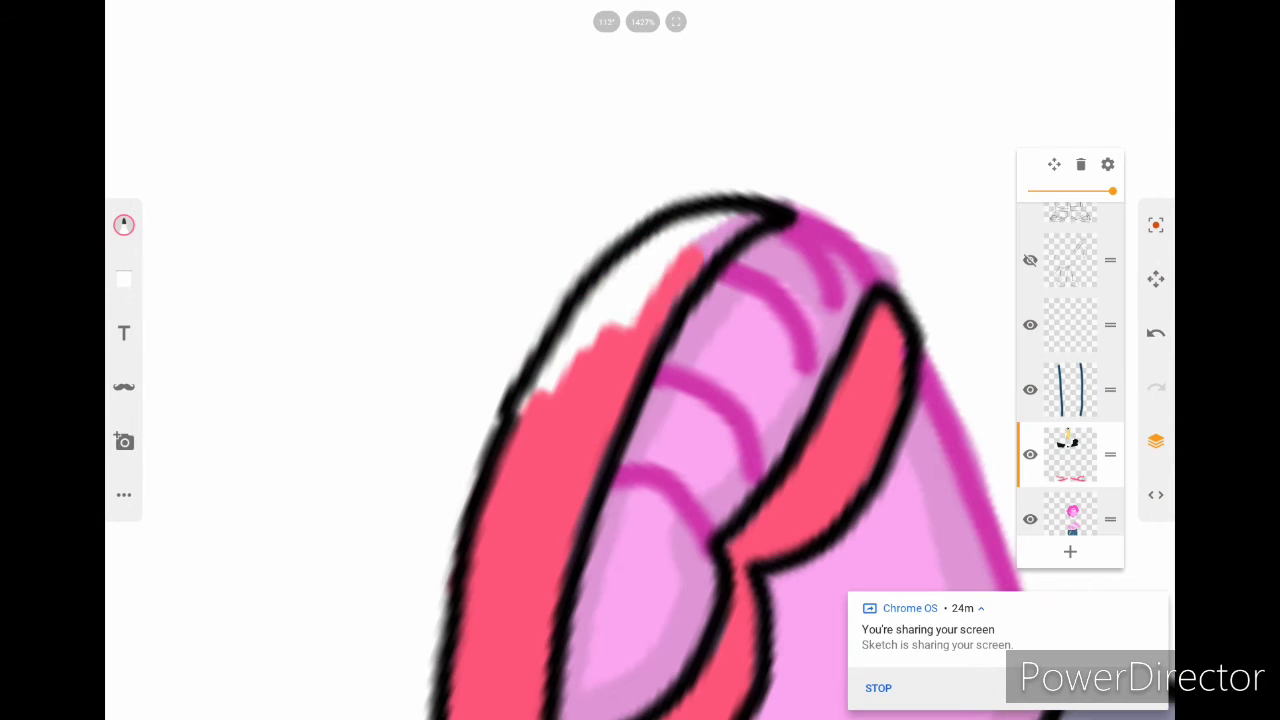
pyautogui.moveTo(520, 420); pyautogui.dragTo(740, 215)
pyautogui.moveTo(605, 280); pyautogui.dragTo(725, 210)
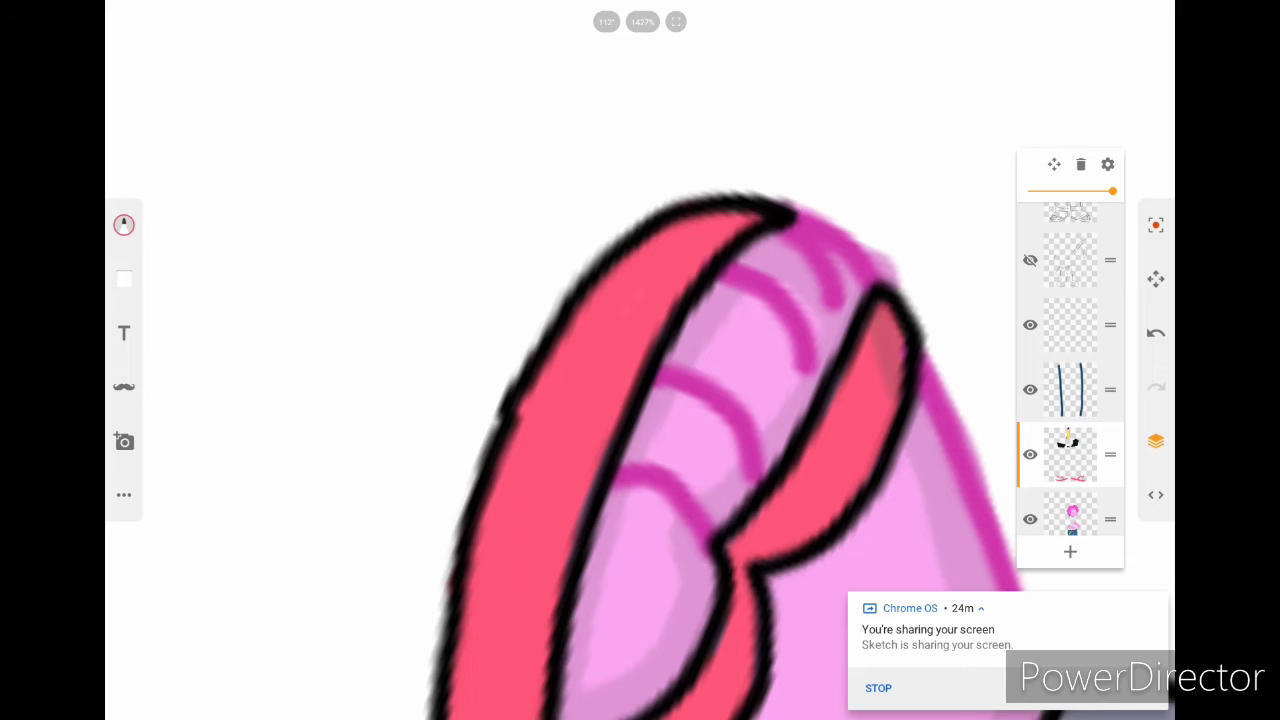
pyautogui.scroll(-2, 640, 360)
pyautogui.moveTo(525, 480); pyautogui.dragTo(620, 365)
pyautogui.moveTo(625, 360); pyautogui.dragTo(965, 150)
pyautogui.hotkey('ctrl', 'z')
pyautogui.hotkey('ctrl', 'z')
# Step: Shade the staff-side sandal's sole with a darker red band running along its length
pyautogui.moveTo(525, 475); pyautogui.dragTo(640, 328)
pyautogui.moveTo(640, 330); pyautogui.dragTo(950, 148)
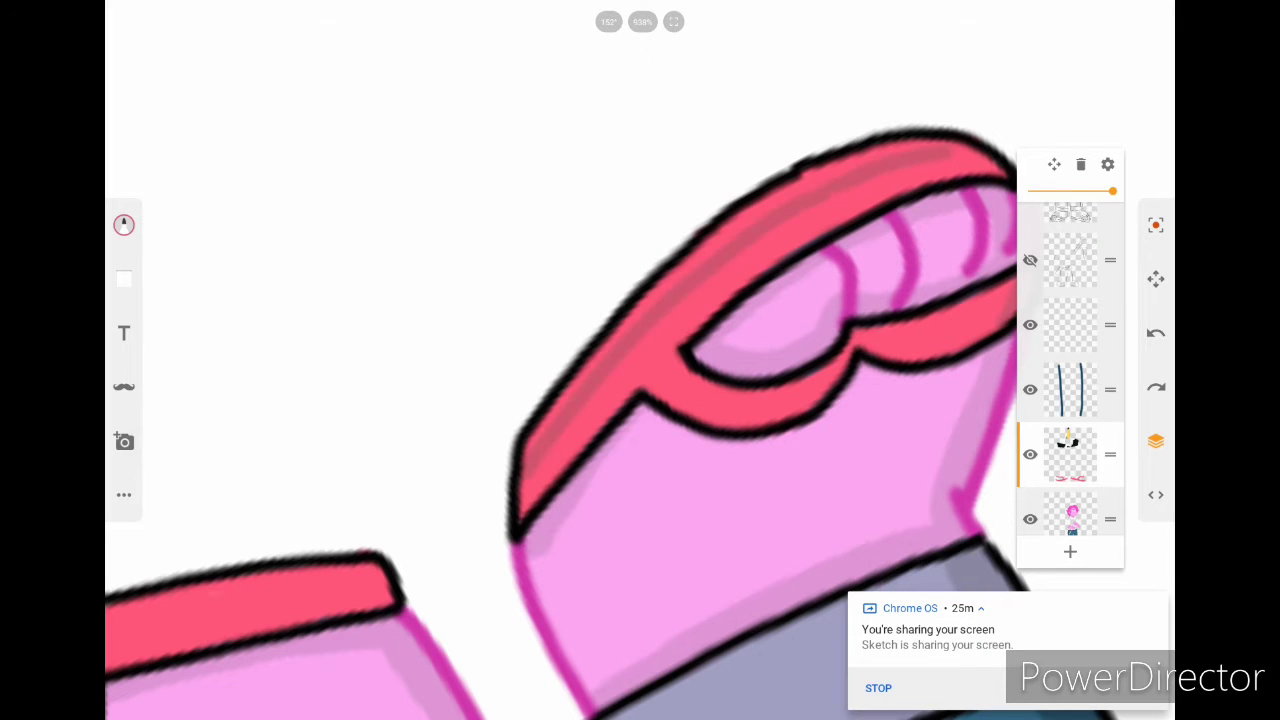
pyautogui.scroll(-3, 640, 360)
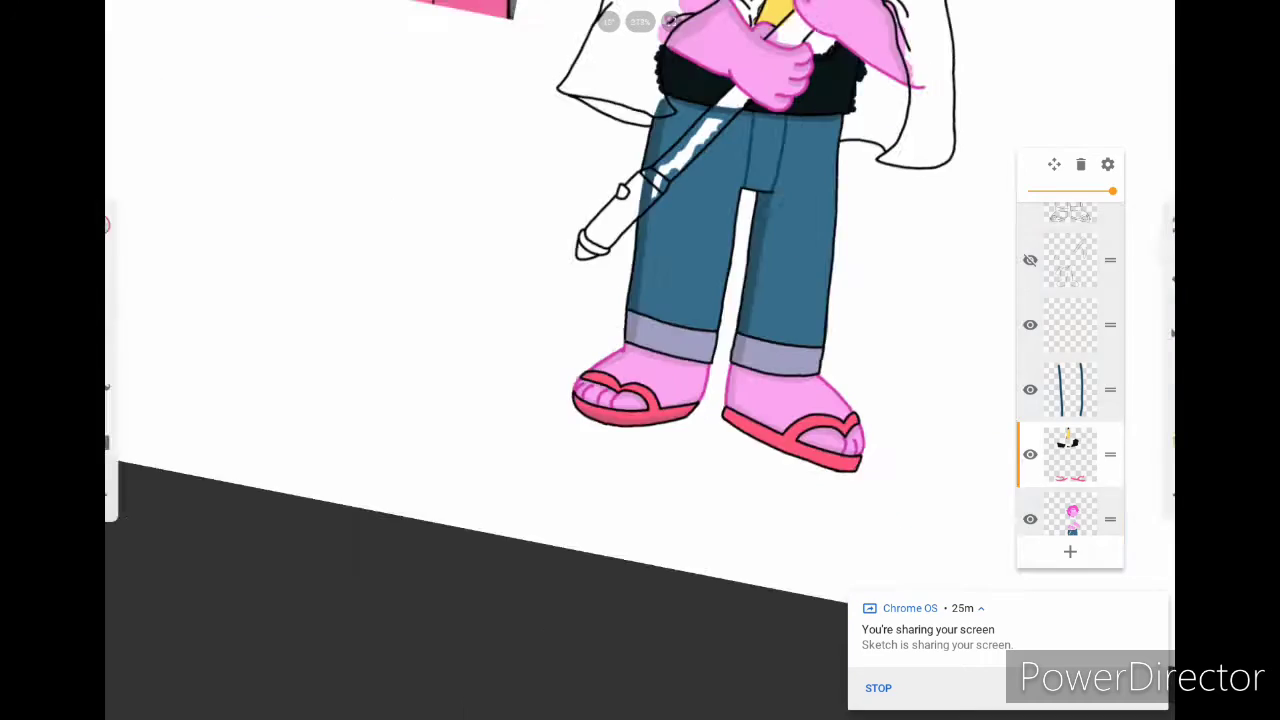
# Step: Shade the other sandal's sole in darker red from the toe end to the heel
pyautogui.scroll(3, 700, 400)
pyautogui.scroll(-3, 640, 360)
pyautogui.scroll(2, 640, 360)
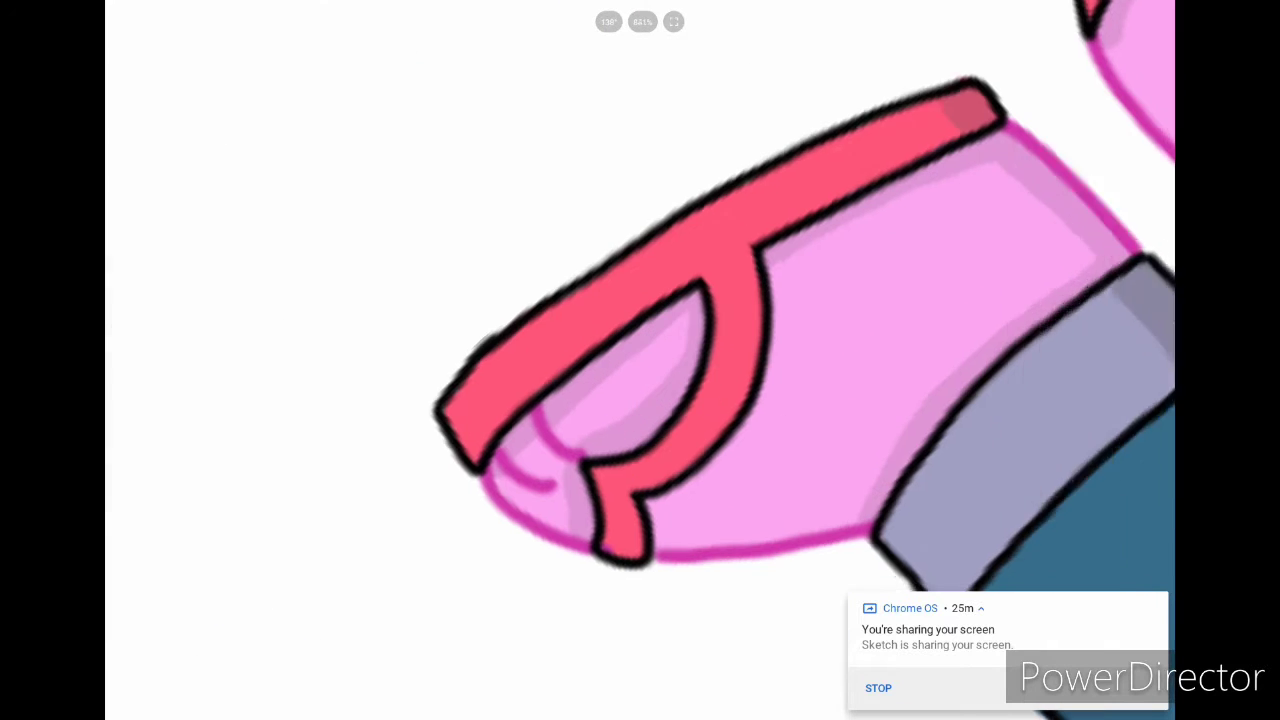
pyautogui.moveTo(444, 425)
pyautogui.mouseDown()
pyautogui.moveTo(500, 370)
pyautogui.moveTo(958, 115)
pyautogui.mouseUp()
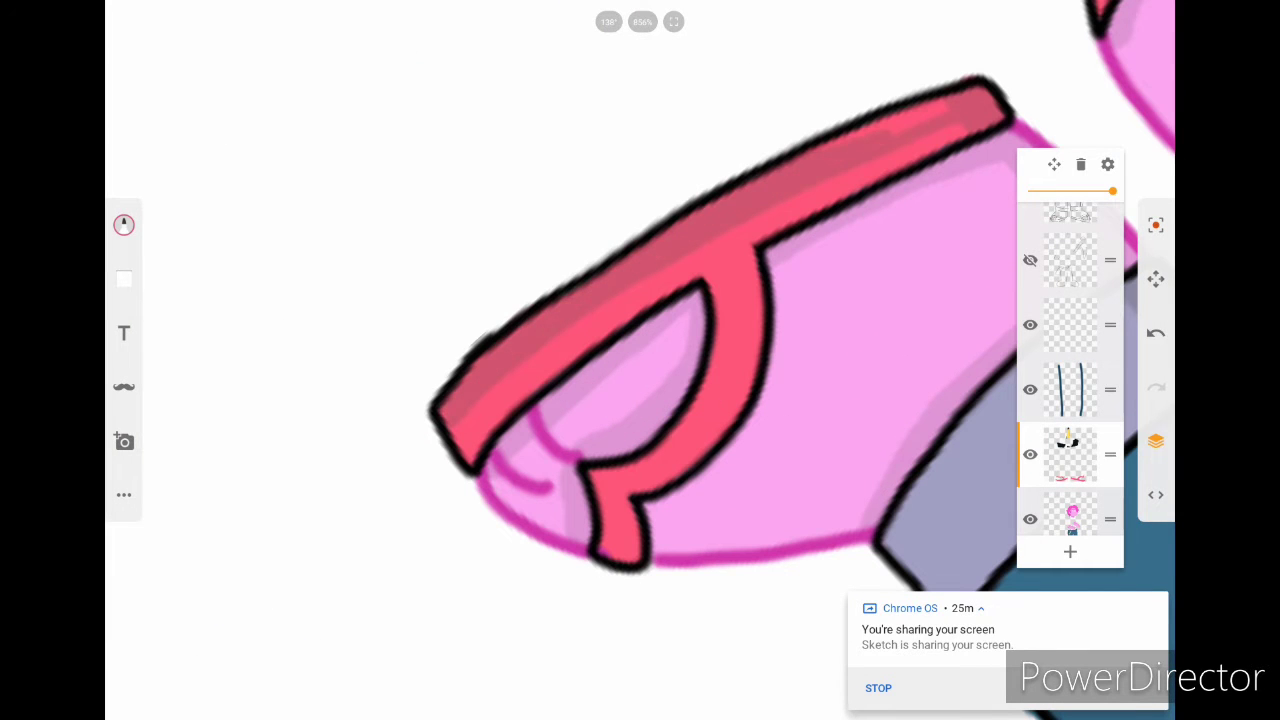
pyautogui.scroll(-5, 640, 360)
# Step: Lasso the pink diamond outline on its line layer and reposition it in the centre of the star brooch
pyautogui.scroll(2, 640, 360)
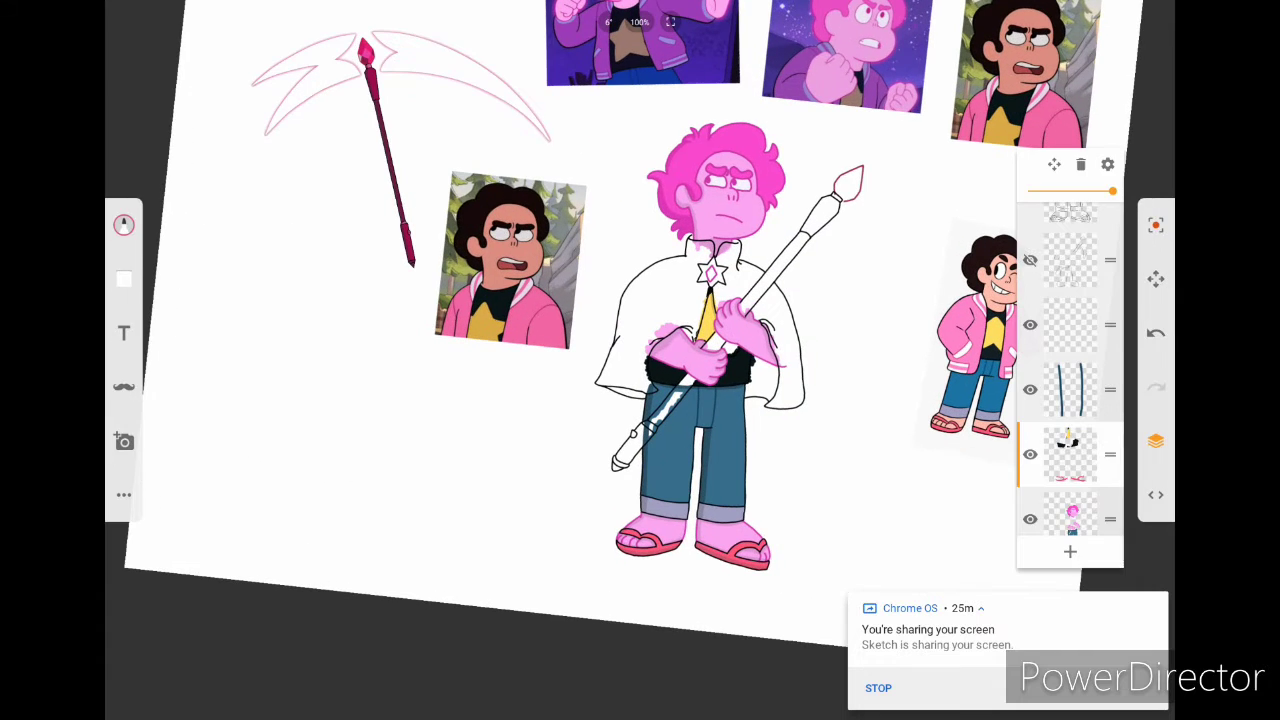
pyautogui.scroll(5, 730, 300)
pyautogui.scroll(-5, 1070, 380)
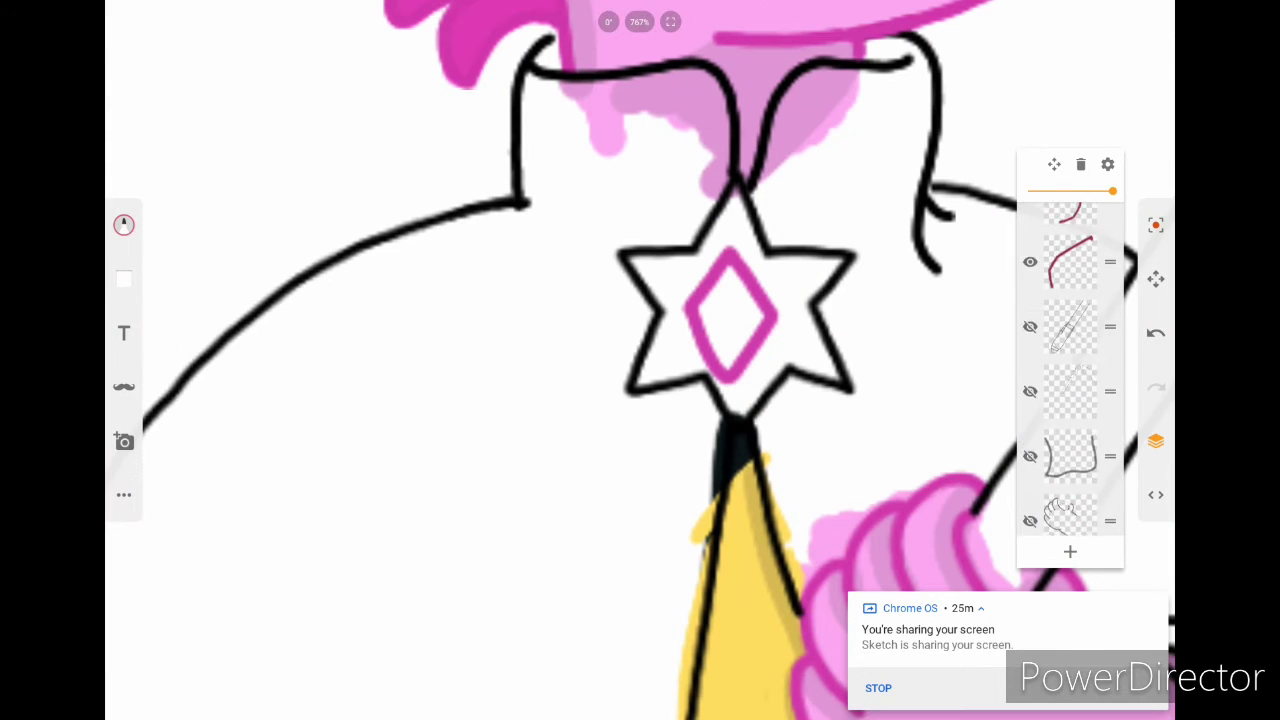
pyautogui.scroll(3, 1070, 360)
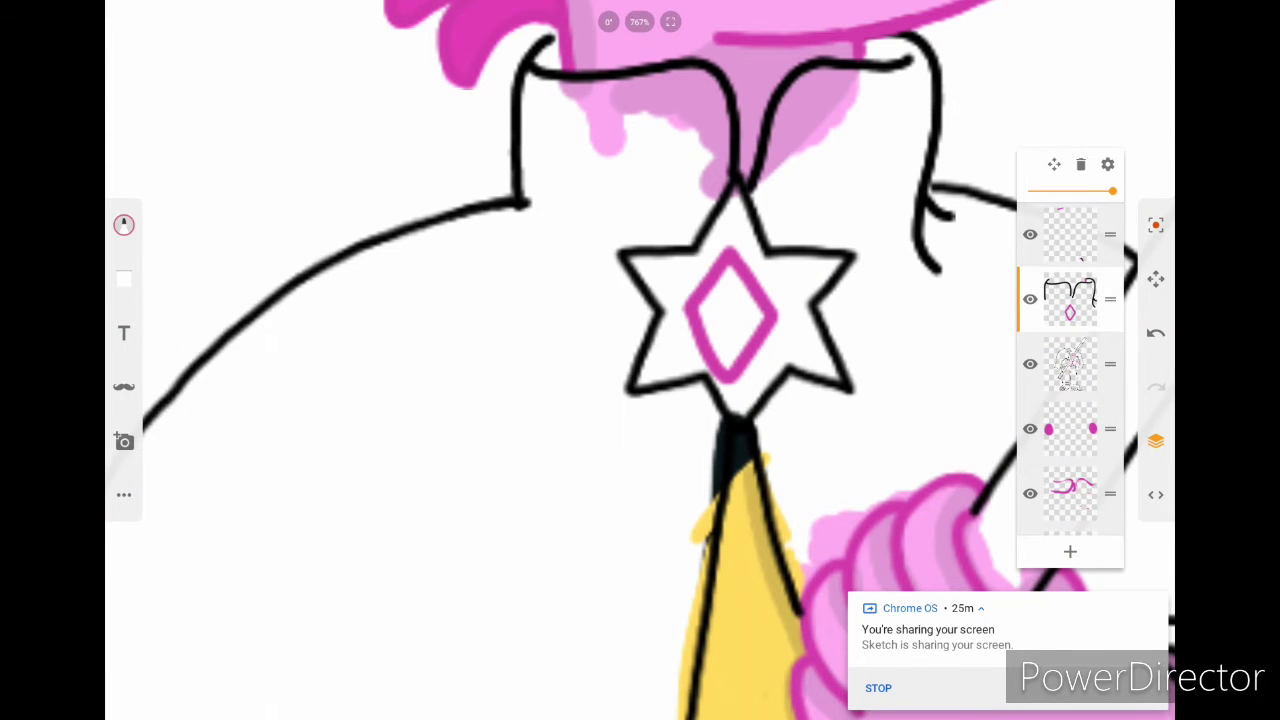
pyautogui.click(124, 494)
pyautogui.click(746, 283)
pyautogui.click(123, 21)
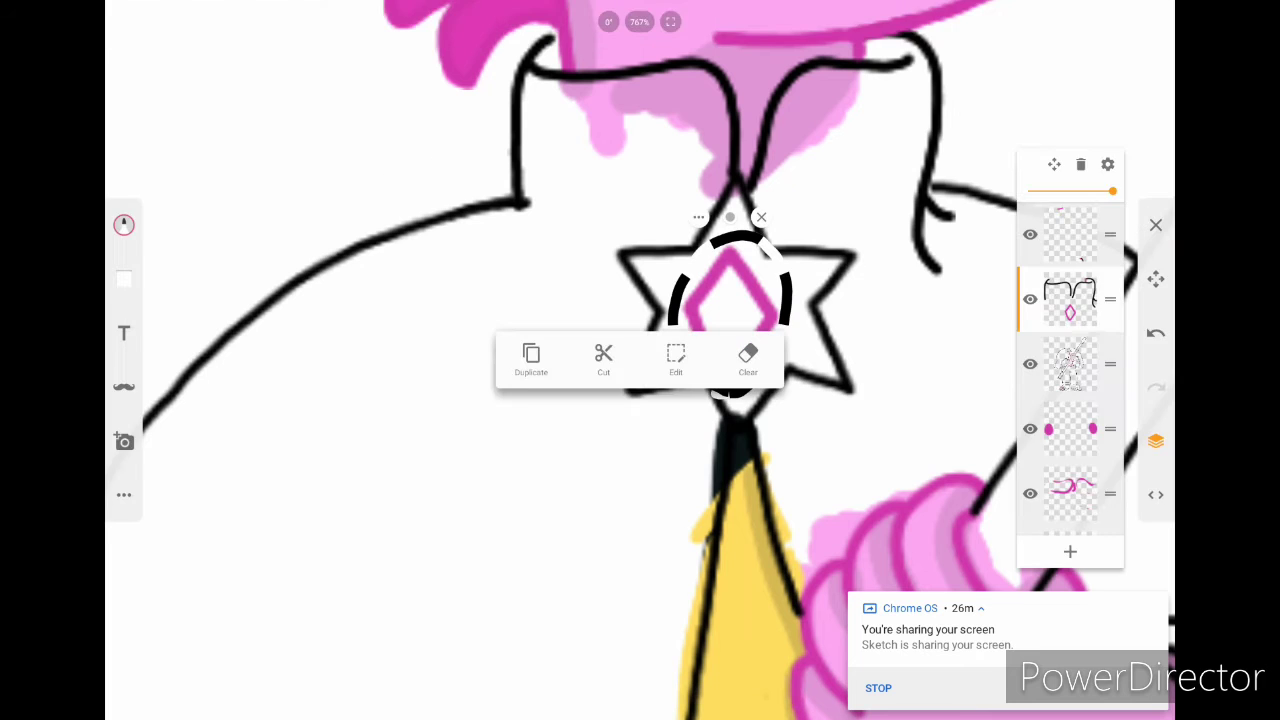
pyautogui.click(674, 354)
pyautogui.moveTo(730, 310); pyautogui.dragTo(730, 318)
pyautogui.click(123, 21)
pyautogui.keyDown('ctrl'); pyautogui.scroll(-10, 735, 320); pyautogui.keyUp('ctrl')
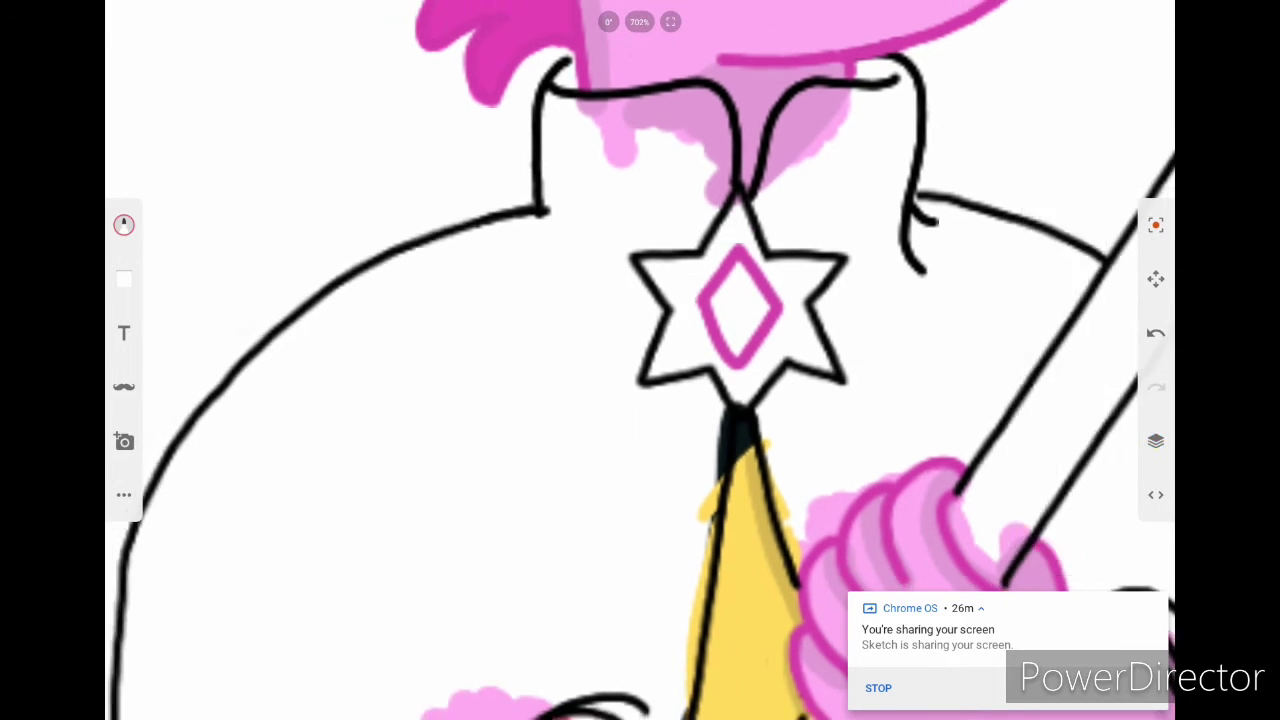
# Step: On a new layer above the shirt colours, fill the brooch's upper area around the diamond with a pale yellow marker
pyautogui.scroll(-3, 1070, 380)
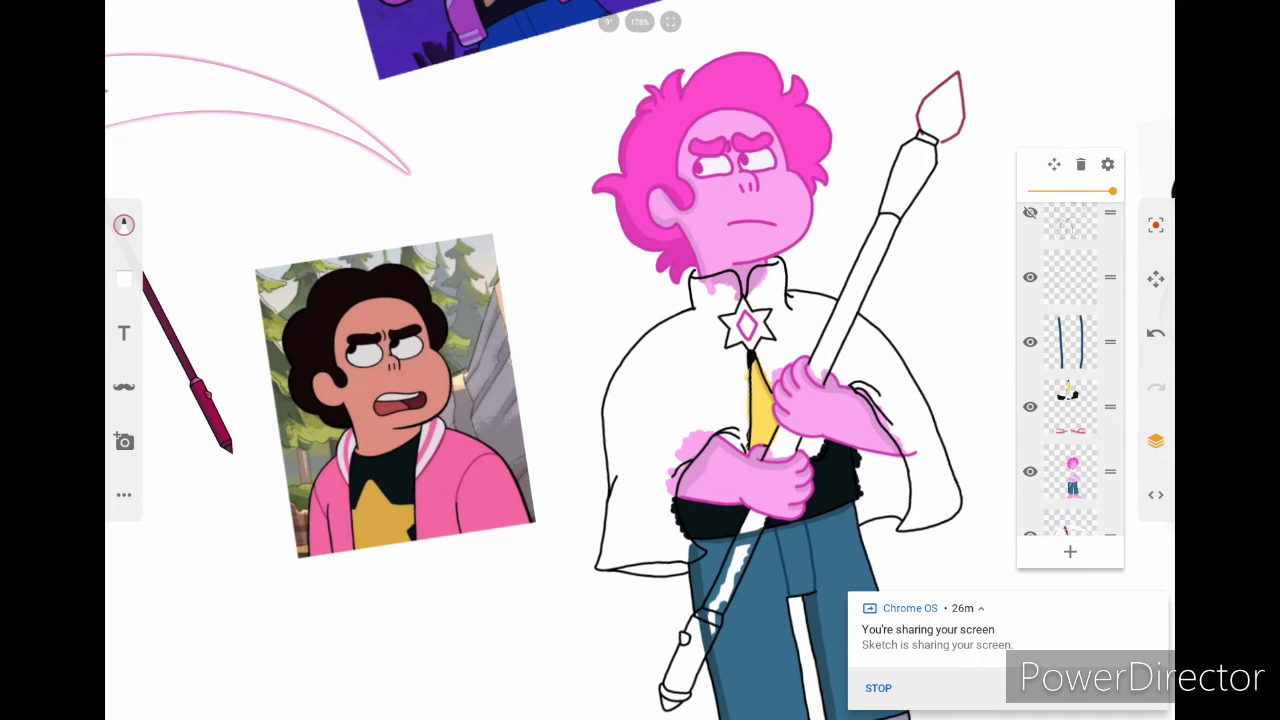
pyautogui.keyDown('ctrl'); pyautogui.scroll(10, 746, 326); pyautogui.keyUp('ctrl')
pyautogui.keyDown('ctrl'); pyautogui.scroll(3, 746, 326); pyautogui.keyUp('ctrl')
pyautogui.click(123, 224)
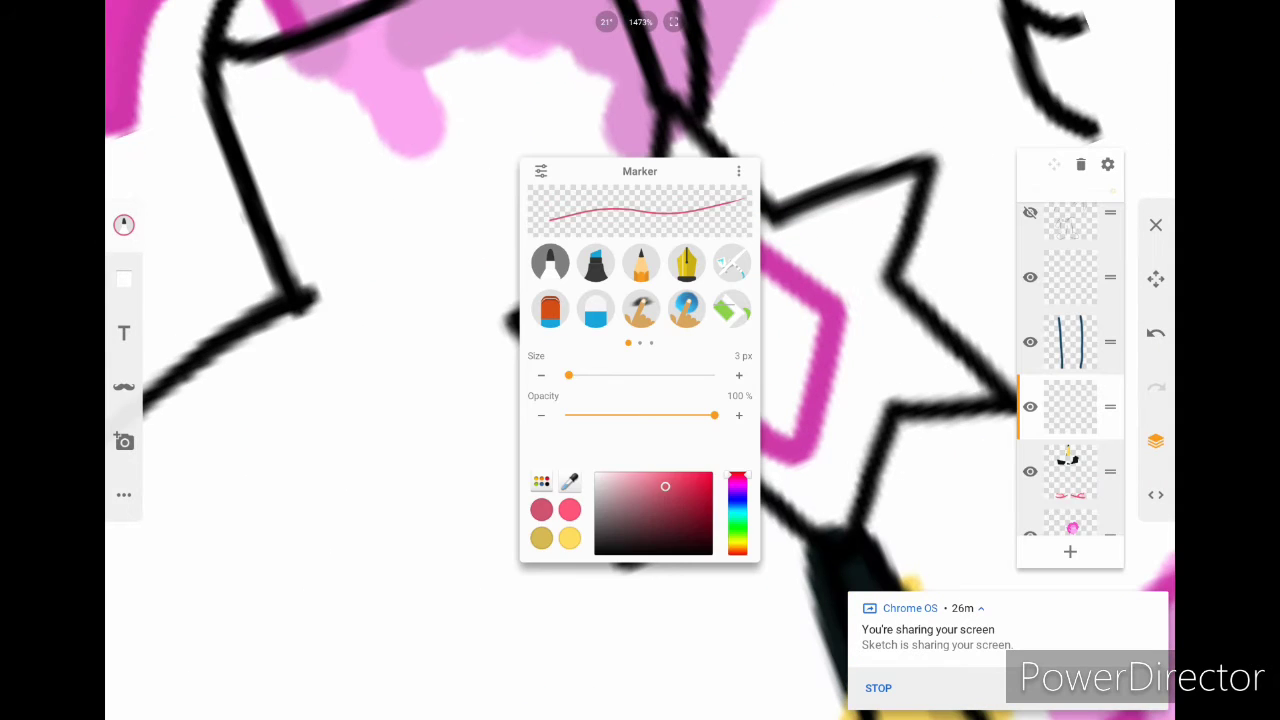
pyautogui.click(541, 538)
pyautogui.click(541, 481)
pyautogui.click(541, 481)
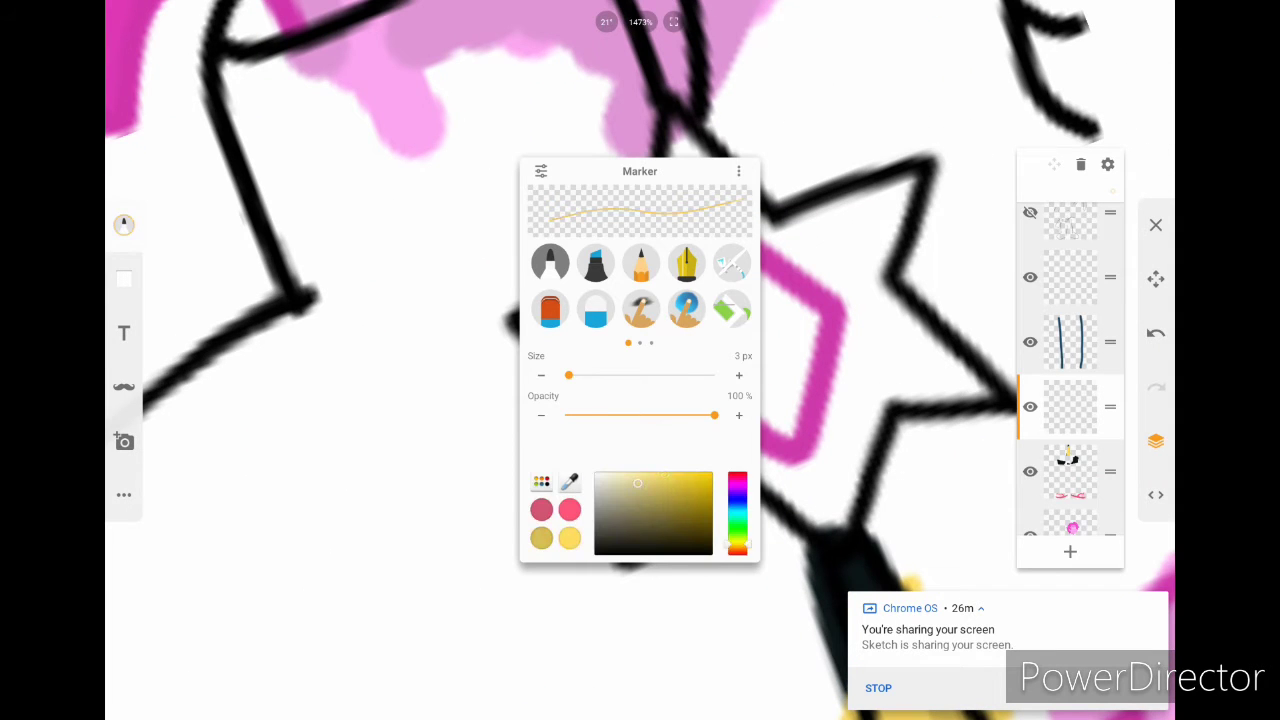
pyautogui.moveTo(900, 220); pyautogui.dragTo(830, 290)
pyautogui.click(123, 224)
pyautogui.moveTo(910, 190)
pyautogui.mouseDown()
pyautogui.moveTo(800, 270)
pyautogui.moveTo(770, 260)
pyautogui.mouseUp()
pyautogui.moveTo(800, 175); pyautogui.dragTo(655, 270)
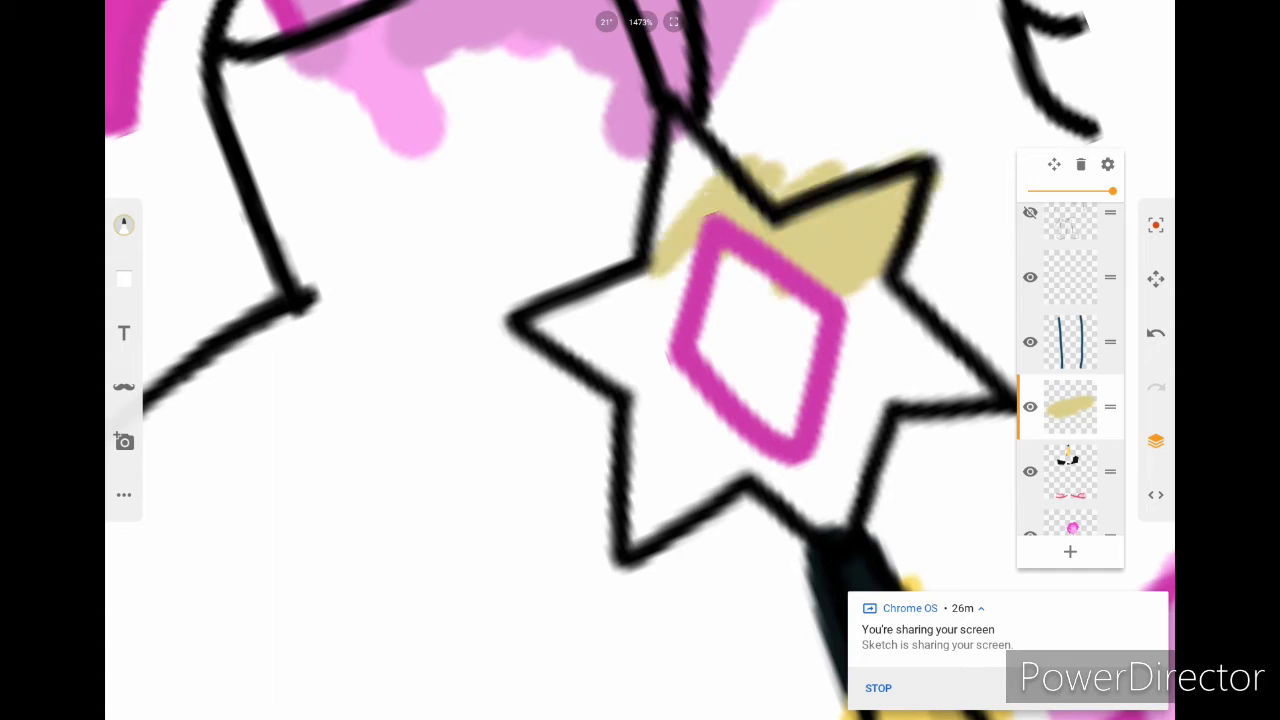
# Step: Fill the remaining points of the star brooch with the same pale yellow, leaving the diamond empty
pyautogui.moveTo(700, 145); pyautogui.dragTo(625, 405)
pyautogui.moveTo(645, 280); pyautogui.dragTo(570, 450)
pyautogui.moveTo(650, 370); pyautogui.dragTo(730, 540)
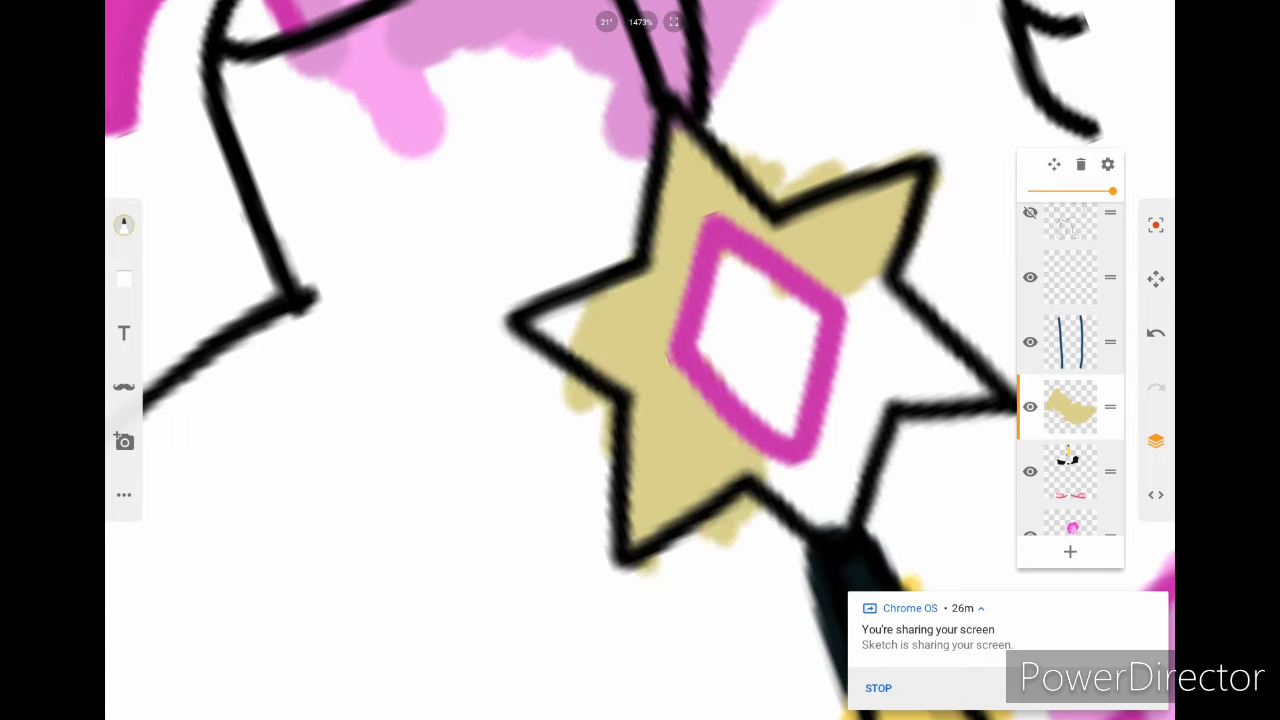
pyautogui.moveTo(850, 515)
pyautogui.mouseDown()
pyautogui.moveTo(800, 420)
pyautogui.moveTo(900, 270)
pyautogui.mouseUp()
pyautogui.moveTo(890, 420); pyautogui.dragTo(1000, 400)
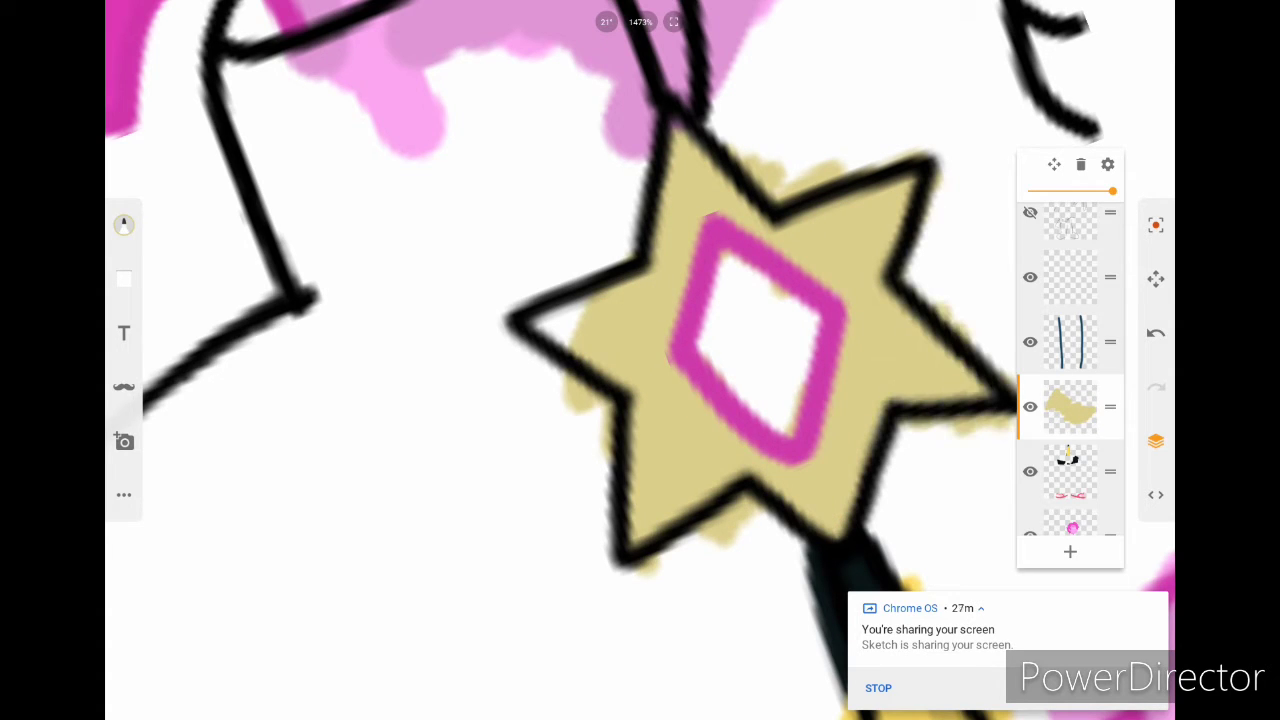
# Step: Shade the brooch's inner edges on the hair side with a darker tan
pyautogui.click(123, 224)
pyautogui.moveTo(665, 135)
pyautogui.mouseDown()
pyautogui.moveTo(670, 265)
pyautogui.moveTo(540, 330)
pyautogui.mouseUp()
pyautogui.moveTo(630, 340); pyautogui.dragTo(610, 545)
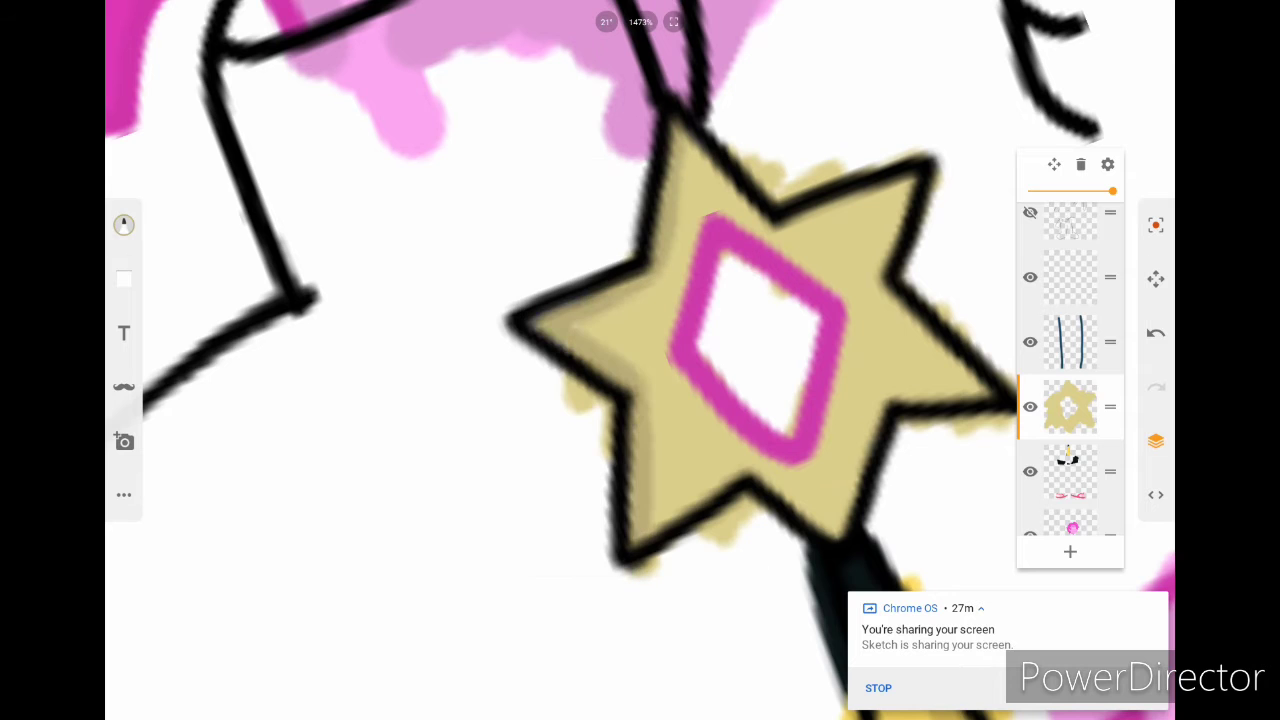
pyautogui.keyDown('ctrl'); pyautogui.scroll(-10, 640, 360); pyautogui.keyUp('ctrl')
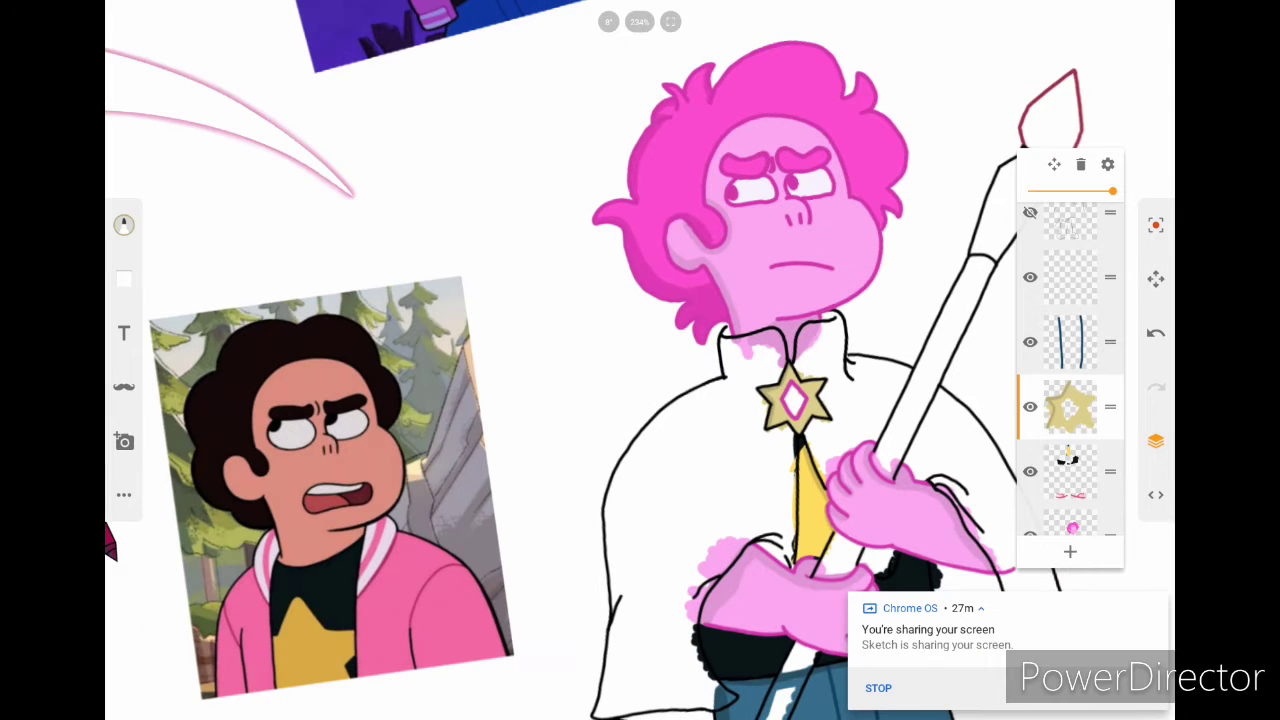
# Step: On a new layer, test a dark pink marker on the cape and trace inside the hair-side collar's outline
pyautogui.keyDown('ctrl'); pyautogui.scroll(-3, 640, 360); pyautogui.keyUp('ctrl')
pyautogui.click(1155, 440)
pyautogui.click(123, 224)
pyautogui.click(123, 224)
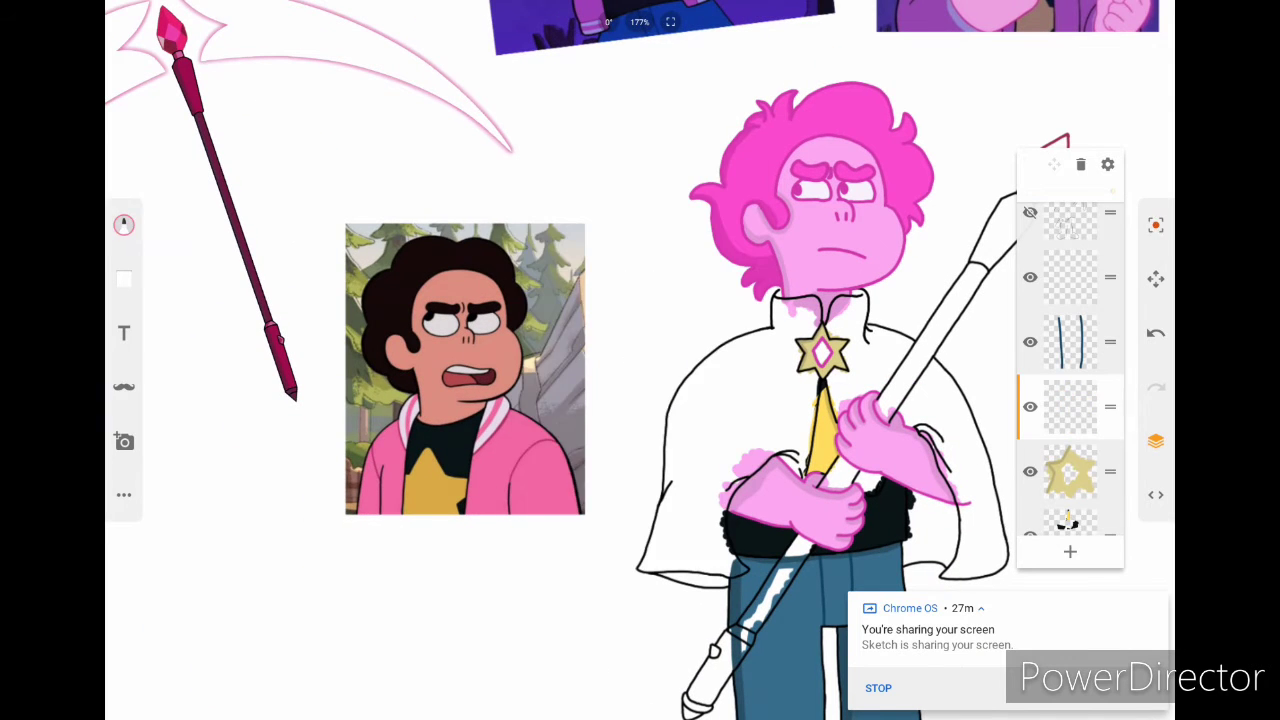
pyautogui.click(123, 224)
pyautogui.click(123, 224)
pyautogui.moveTo(722, 430); pyautogui.dragTo(756, 388)
pyautogui.keyDown('ctrl'); pyautogui.scroll(10, 760, 400); pyautogui.keyUp('ctrl')
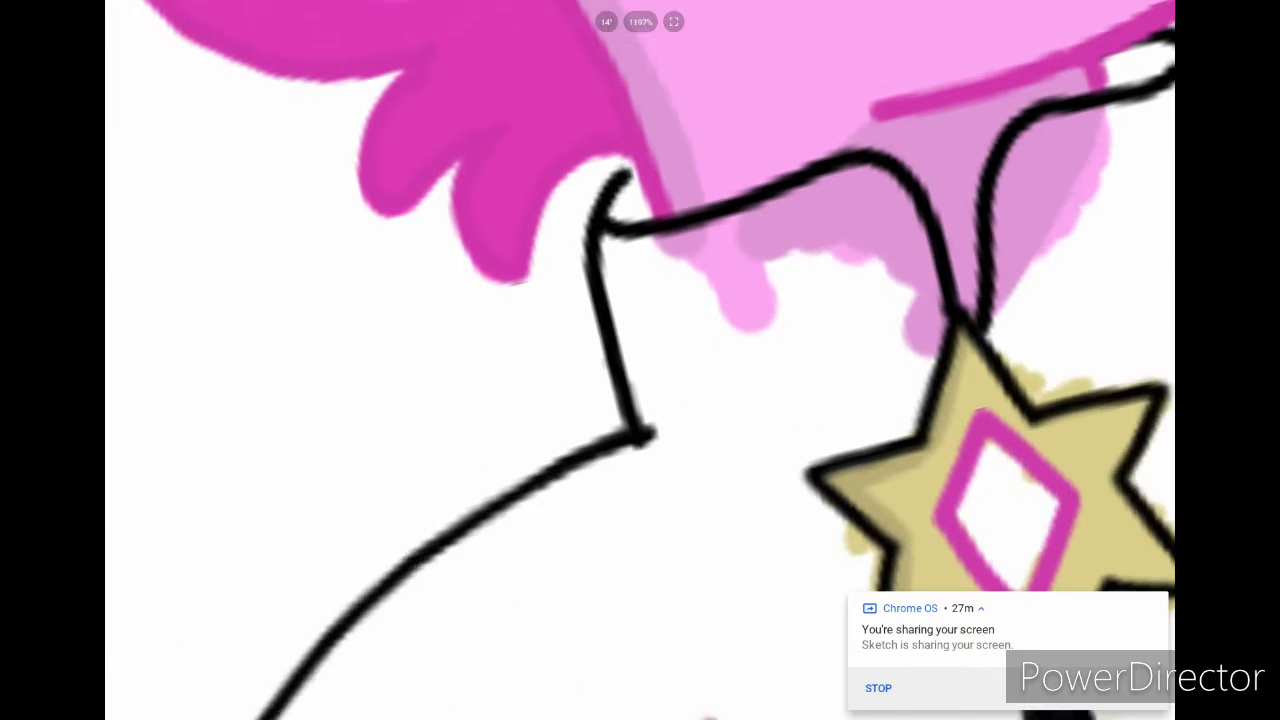
pyautogui.moveTo(658, 455)
pyautogui.mouseDown()
pyautogui.moveTo(622, 285)
pyautogui.moveTo(830, 212)
pyautogui.mouseUp()
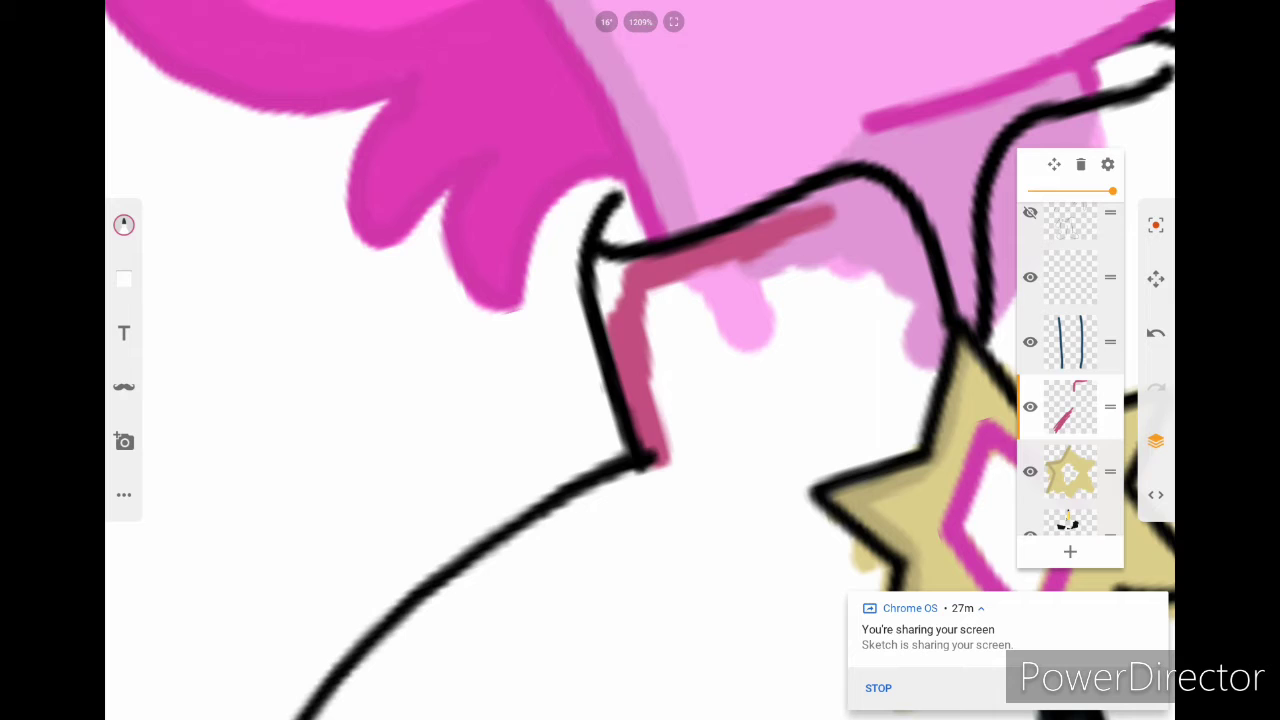
# Step: Enlarge the marker and fill the hair-side half of the collar with dark pink up to the brooch
pyautogui.click(123, 224)
pyautogui.click(738, 376)
pyautogui.click(123, 224)
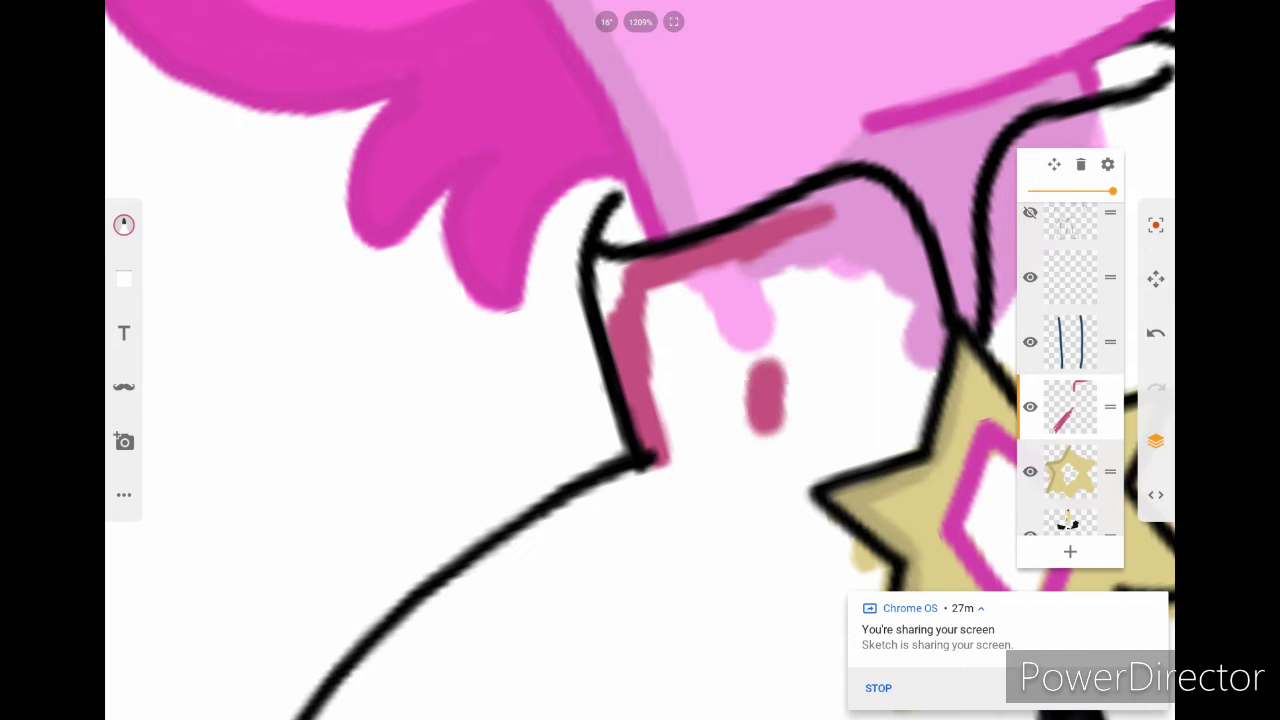
pyautogui.moveTo(770, 280); pyautogui.dragTo(690, 460)
pyautogui.moveTo(760, 262)
pyautogui.mouseDown()
pyautogui.moveTo(828, 212)
pyautogui.moveTo(830, 340)
pyautogui.moveTo(790, 430)
pyautogui.moveTo(920, 360)
pyautogui.moveTo(890, 440)
pyautogui.mouseUp()
pyautogui.moveTo(930, 380); pyautogui.dragTo(730, 500)
# Step: Draw a dark pink boundary line inside the cape's outer edge, from the collar down to the hem
pyautogui.scroll(-10, 640, 360)
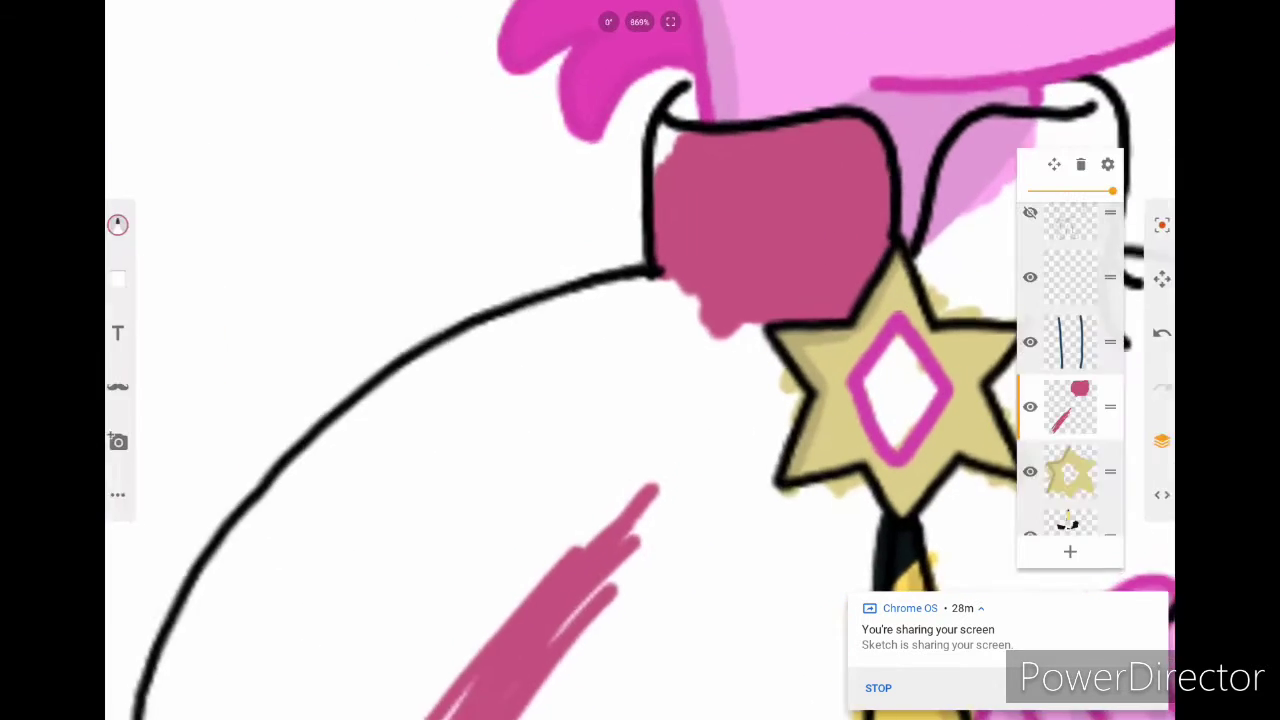
pyautogui.moveTo(850, 256)
pyautogui.mouseDown()
pyautogui.moveTo(590, 590)
pyautogui.moveTo(535, 694)
pyautogui.mouseUp()
pyautogui.scroll(-10, 640, 360)
pyautogui.scroll(10, 640, 360)
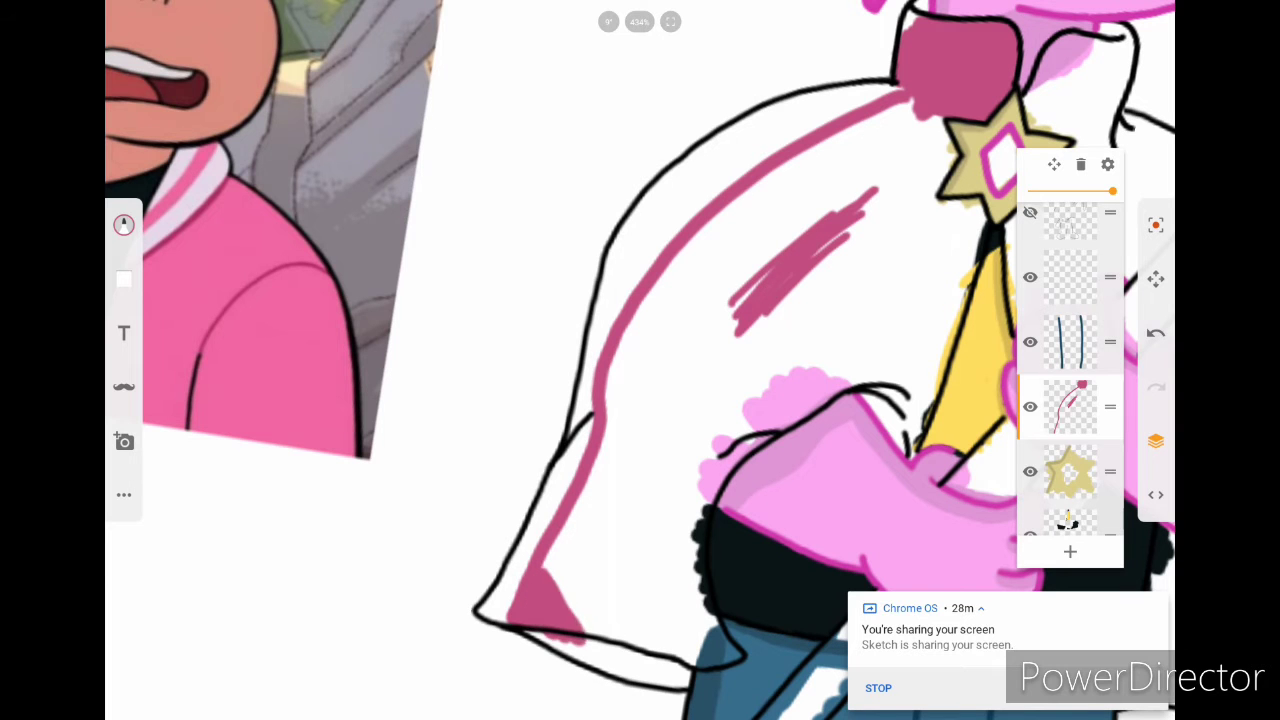
# Step: Fill the cape along its hem with dark pink and continue the colour up beside the bent arm
pyautogui.moveTo(560, 580); pyautogui.dragTo(630, 655)
pyautogui.scroll(-10, 640, 360)
pyautogui.scroll(15, 640, 360)
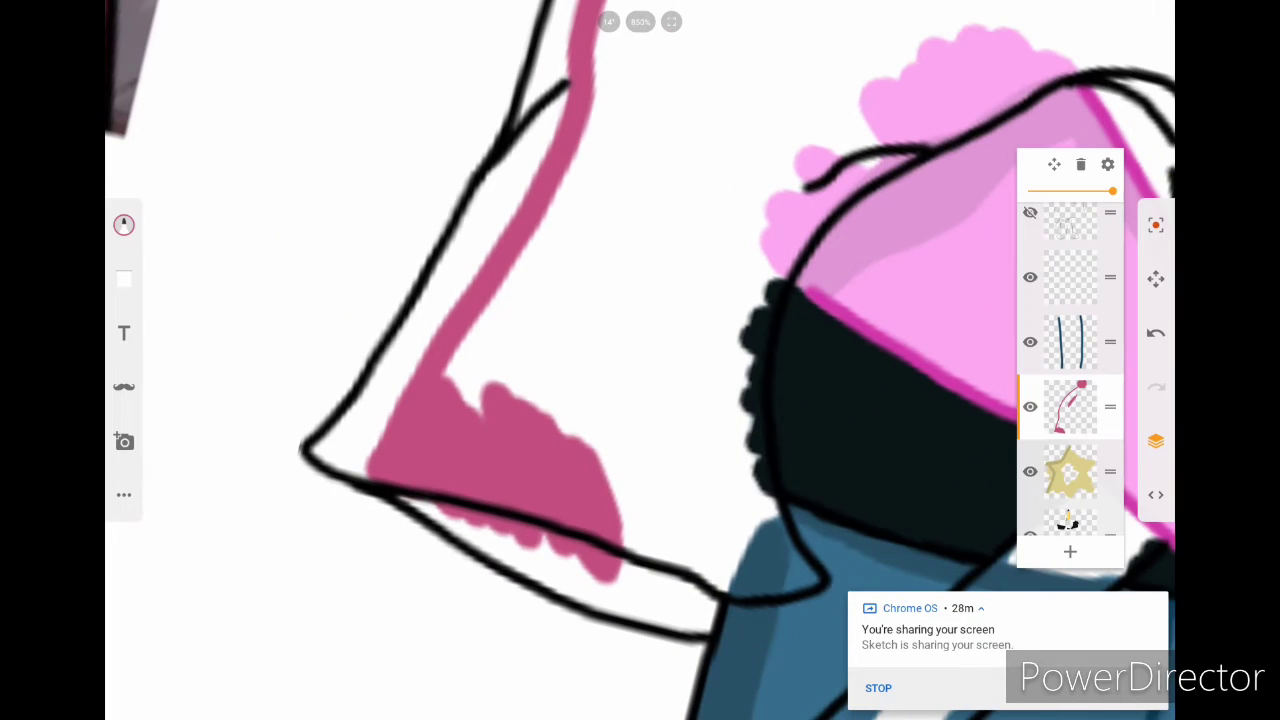
pyautogui.moveTo(635, 565)
pyautogui.mouseDown()
pyautogui.moveTo(620, 465)
pyautogui.moveTo(718, 578)
pyautogui.mouseUp()
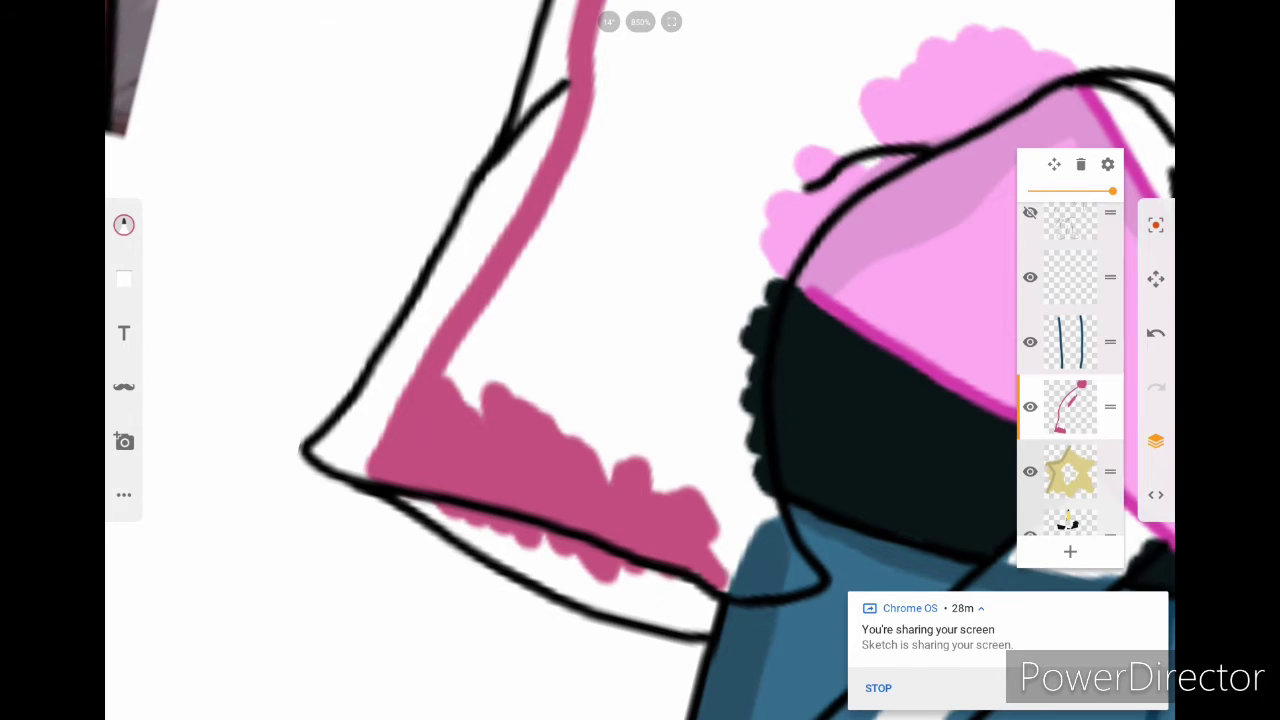
pyautogui.moveTo(805, 575)
pyautogui.mouseDown()
pyautogui.moveTo(740, 450)
pyautogui.moveTo(760, 400)
pyautogui.moveTo(710, 300)
pyautogui.moveTo(915, 125)
pyautogui.mouseUp()
pyautogui.scroll(-5, 640, 360)
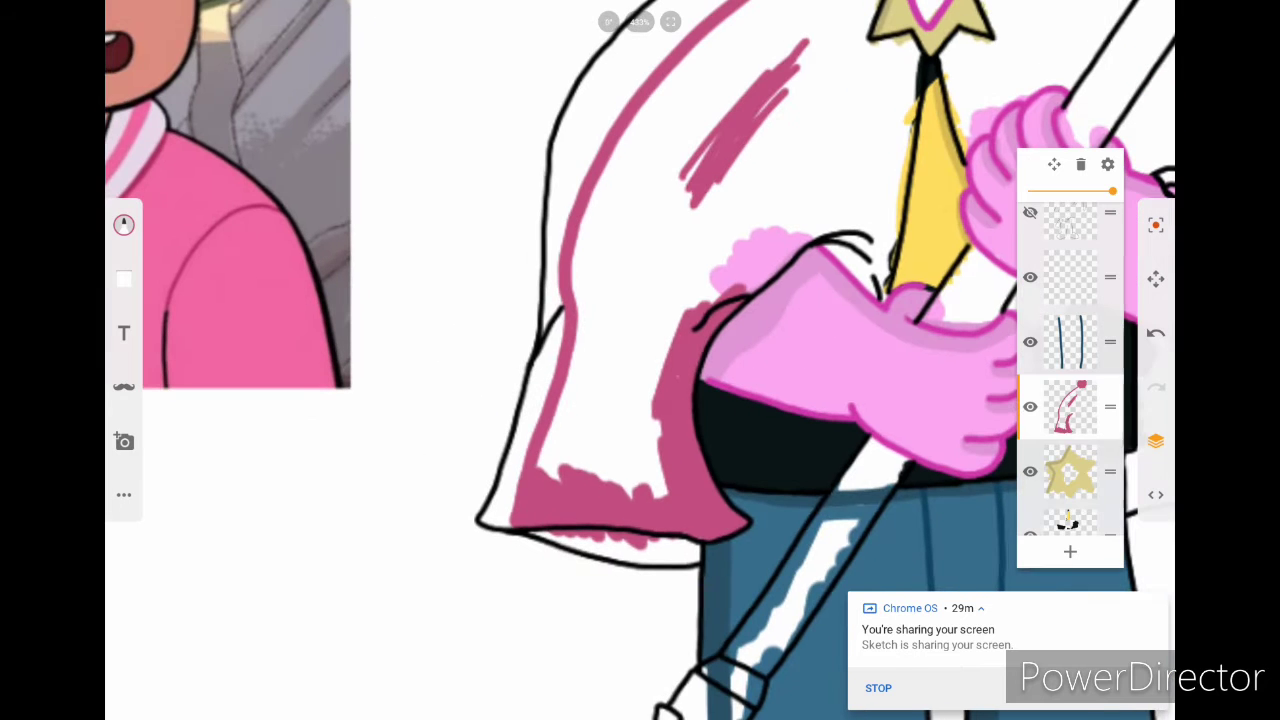
# Step: Fill the lower half of the cape with dark pink between the boundary line and the arm
pyautogui.moveTo(540, 470)
pyautogui.mouseDown()
pyautogui.moveTo(590, 360)
pyautogui.moveTo(635, 470)
pyautogui.moveTo(650, 350)
pyautogui.moveTo(665, 495)
pyautogui.mouseUp()
pyautogui.scroll(-5, 640, 360)
pyautogui.scroll(5, 640, 360)
pyautogui.moveTo(530, 570)
pyautogui.mouseDown()
pyautogui.moveTo(515, 420)
pyautogui.moveTo(720, 410)
pyautogui.moveTo(790, 325)
pyautogui.mouseUp()
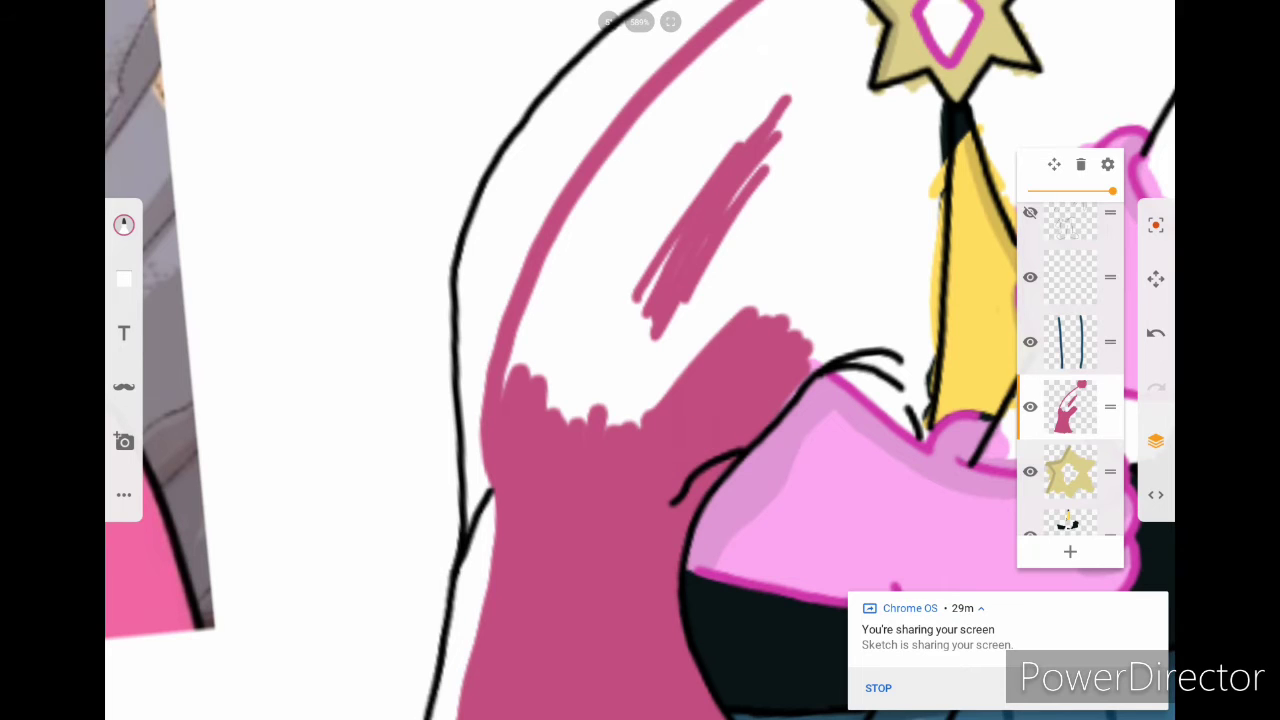
# Step: Extend the dark pink over the arm to the shirt's yellow star and up through the cape's middle
pyautogui.scroll(3, 640, 360)
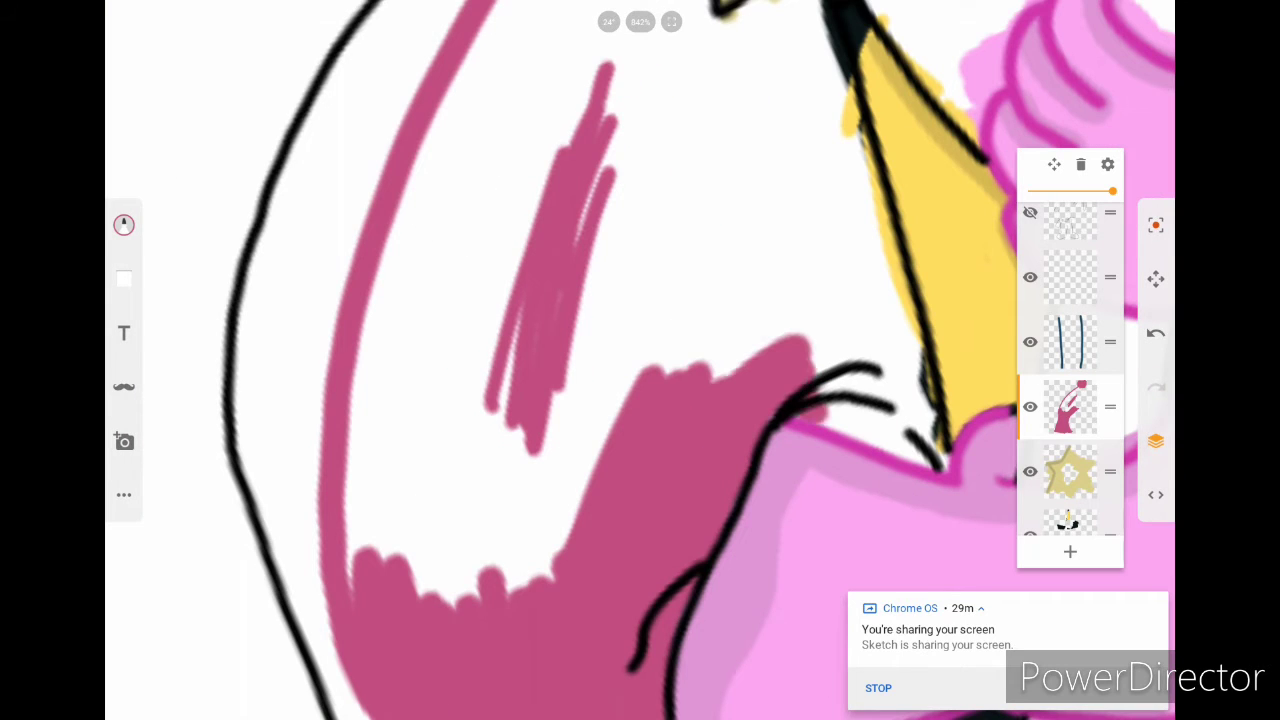
pyautogui.moveTo(930, 435)
pyautogui.mouseDown()
pyautogui.moveTo(890, 290)
pyautogui.moveTo(820, 360)
pyautogui.mouseUp()
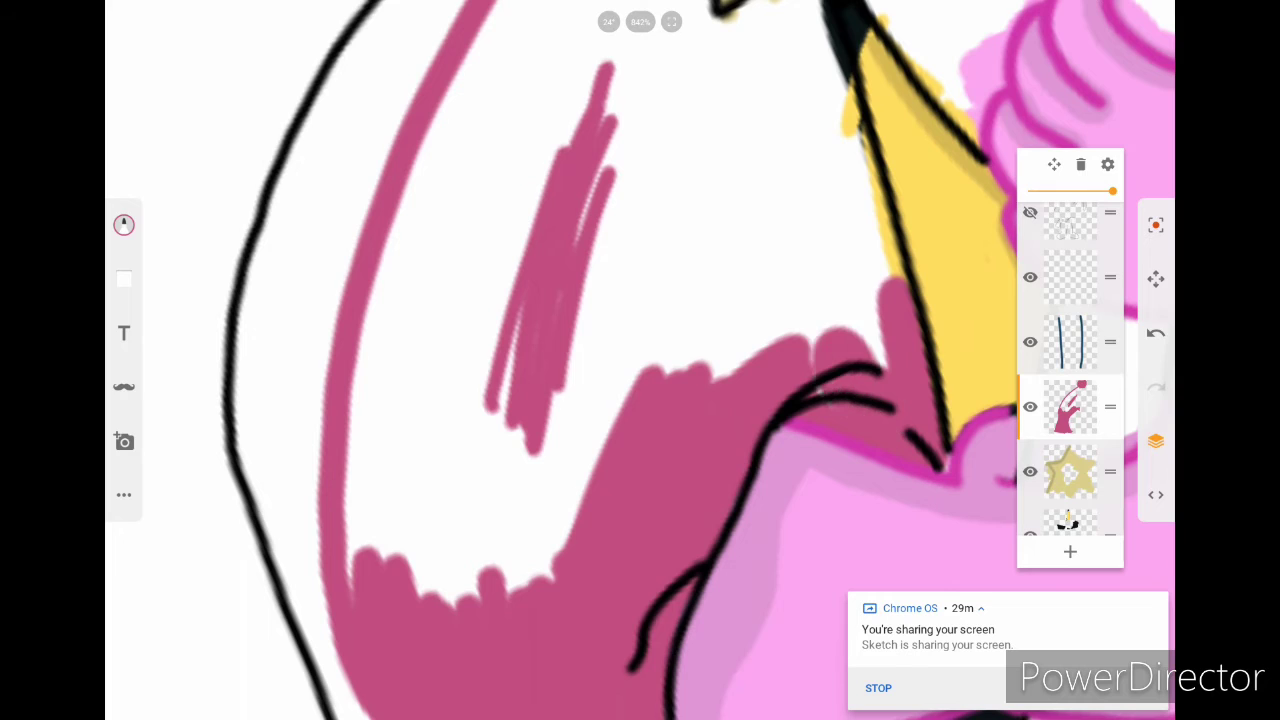
pyautogui.scroll(-3, 640, 360)
pyautogui.moveTo(750, 400); pyautogui.dragTo(720, 570)
pyautogui.moveTo(700, 450); pyautogui.dragTo(650, 610)
pyautogui.moveTo(610, 490); pyautogui.dragTo(690, 600)
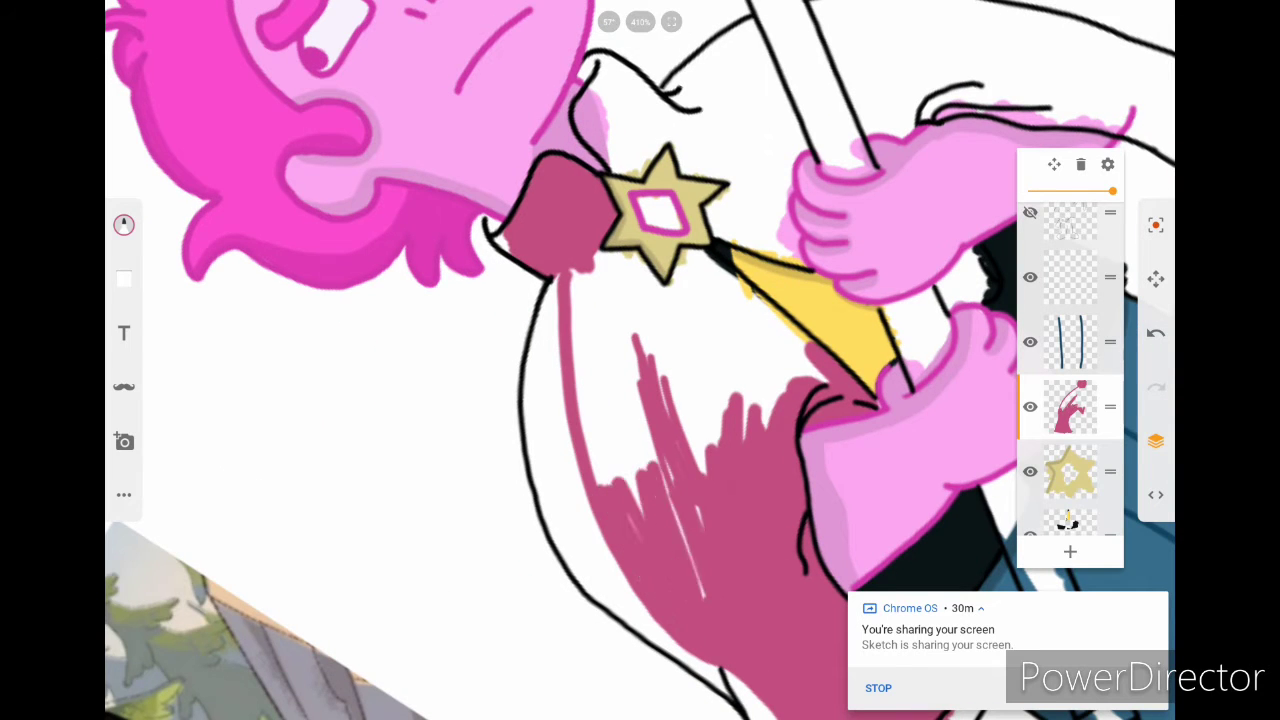
pyautogui.moveTo(690, 450)
pyautogui.mouseDown()
pyautogui.moveTo(640, 340)
pyautogui.moveTo(610, 520)
pyautogui.mouseUp()
# Step: Fill the cape's upper part with dark pink up to the collar and close the gaps across its centre
pyautogui.click(1155, 440)
pyautogui.scroll(3, 640, 360)
pyautogui.click(1155, 440)
pyautogui.moveTo(630, 145)
pyautogui.mouseDown()
pyautogui.moveTo(580, 230)
pyautogui.moveTo(570, 320)
pyautogui.mouseUp()
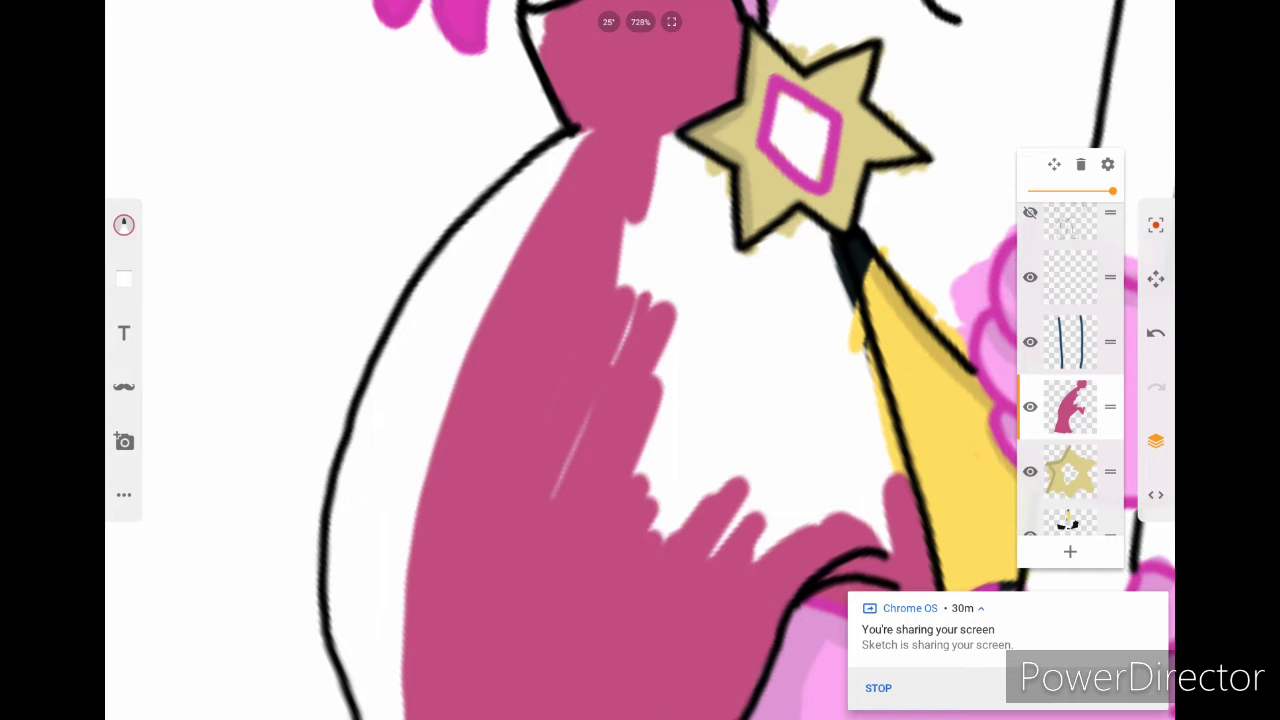
pyautogui.moveTo(580, 460)
pyautogui.mouseDown()
pyautogui.moveTo(690, 300)
pyautogui.moveTo(770, 540)
pyautogui.moveTo(815, 400)
pyautogui.moveTo(875, 540)
pyautogui.mouseUp()
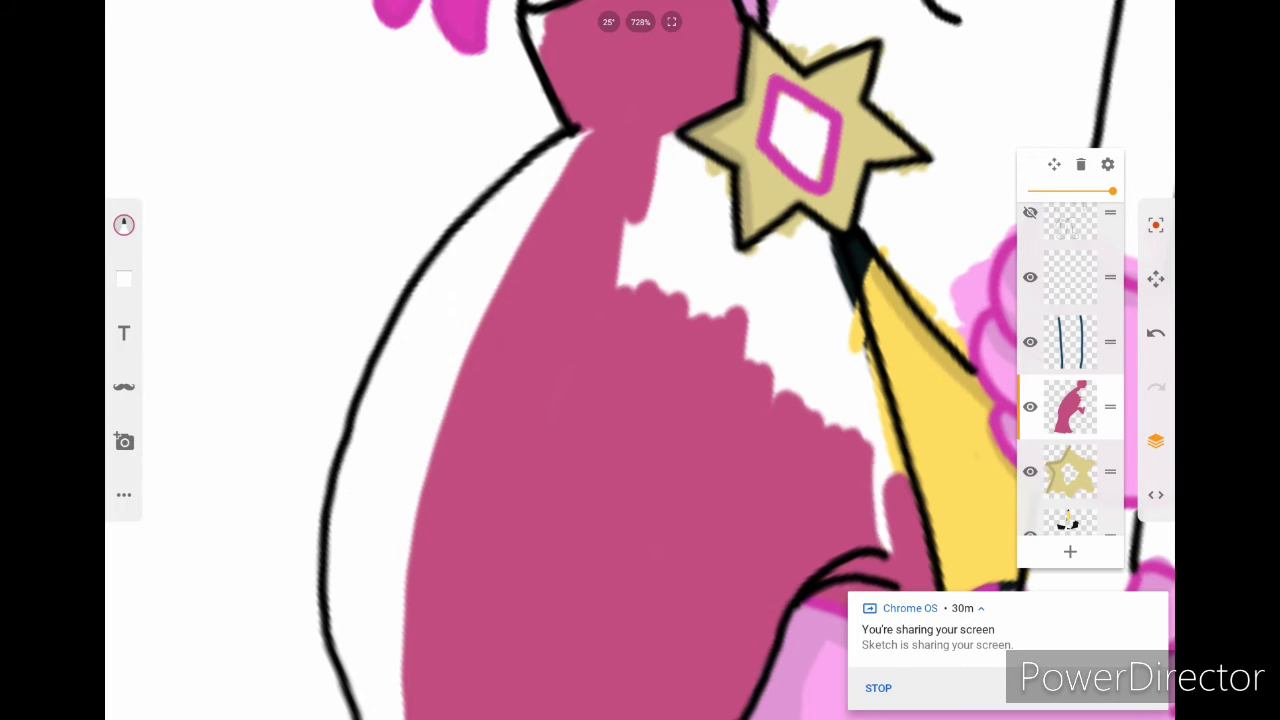
# Step: Fill the white gap between the cape's dark pink area and the star brooch with the same dark pink
pyautogui.scroll(-5, 640, 360)
pyautogui.scroll(5, 640, 360)
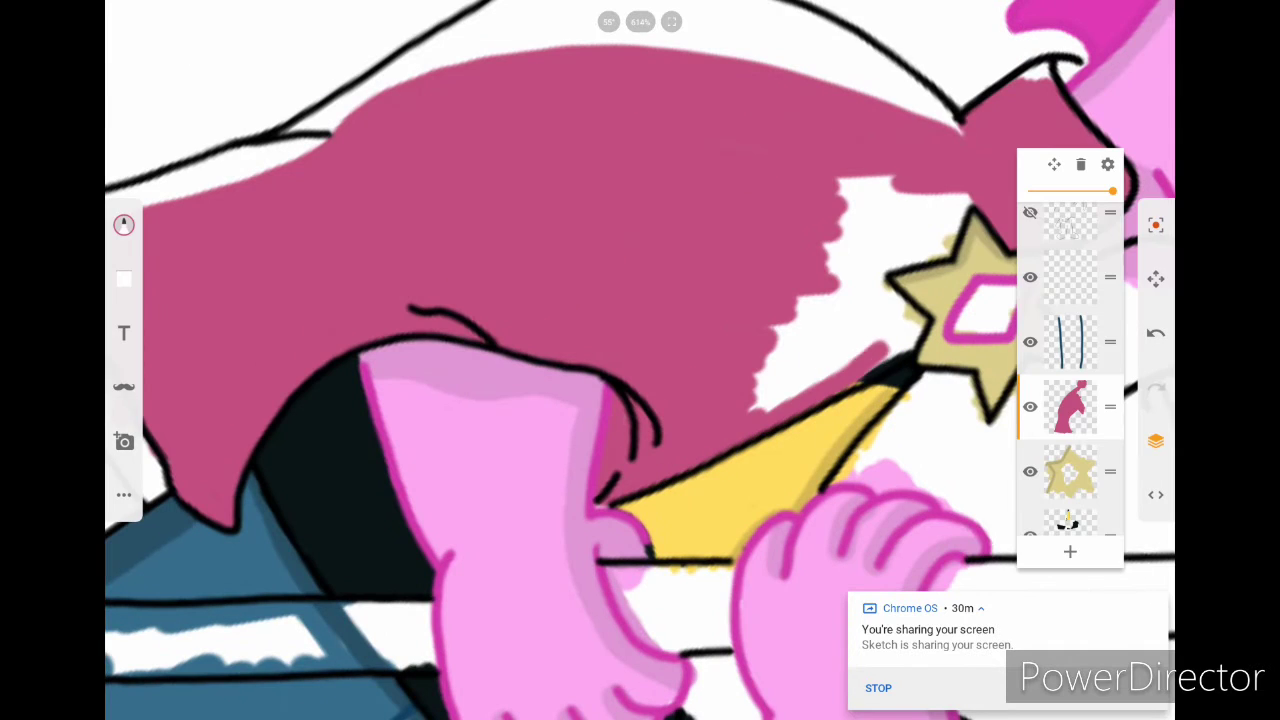
pyautogui.moveTo(880, 305); pyautogui.dragTo(755, 405)
pyautogui.scroll(2, 640, 360)
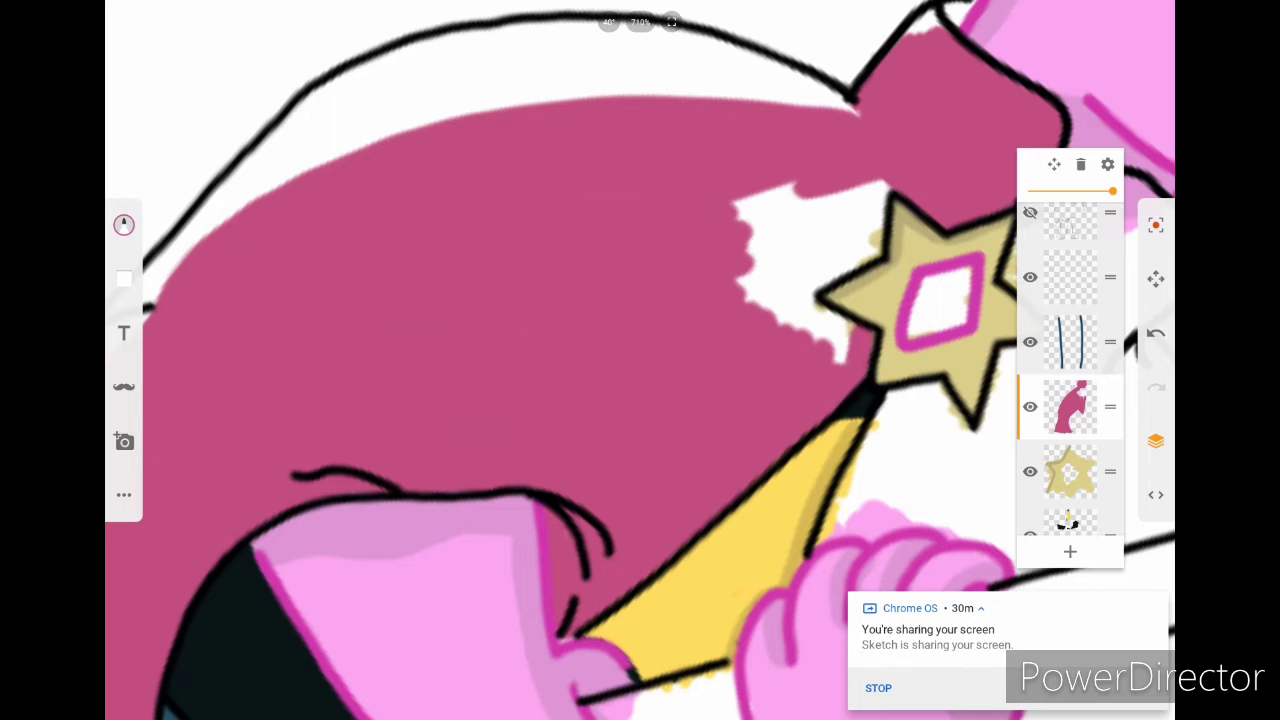
pyautogui.keyDown('ctrl'); pyautogui.scroll(2, 640, 360); pyautogui.keyUp('ctrl')
pyautogui.moveTo(790, 350); pyautogui.dragTo(832, 215)
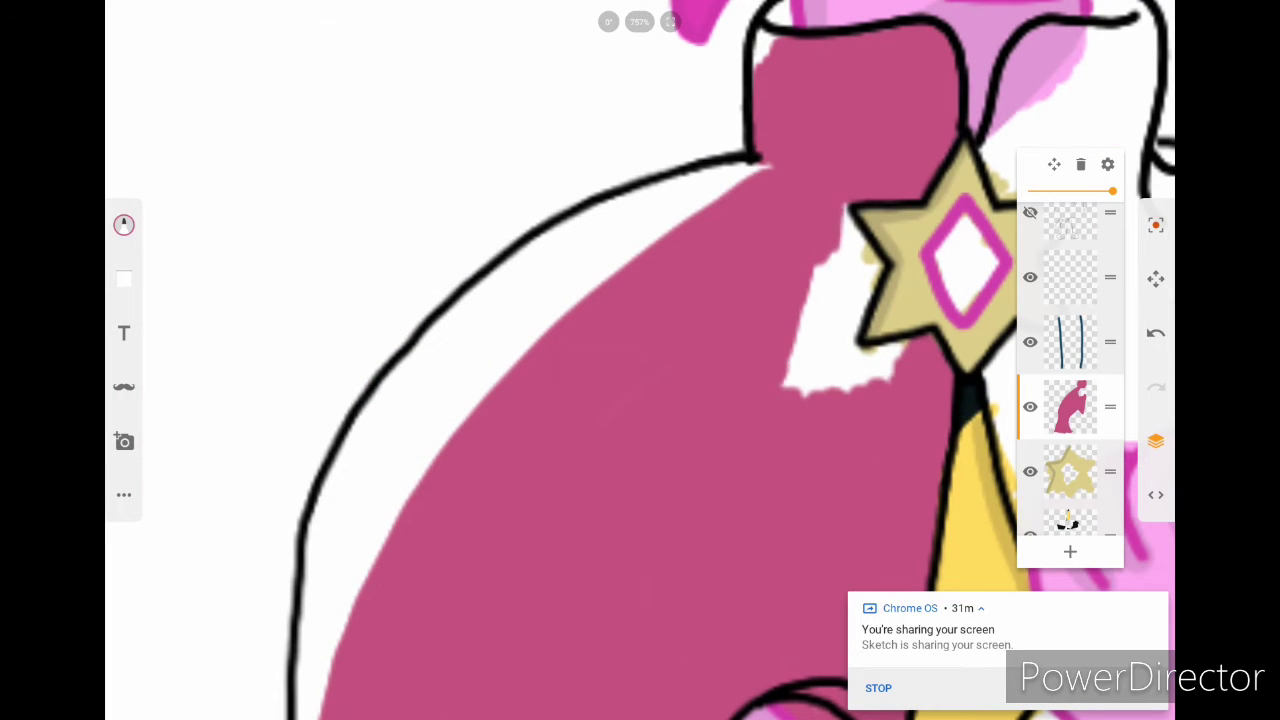
pyautogui.moveTo(860, 270); pyautogui.dragTo(800, 370)
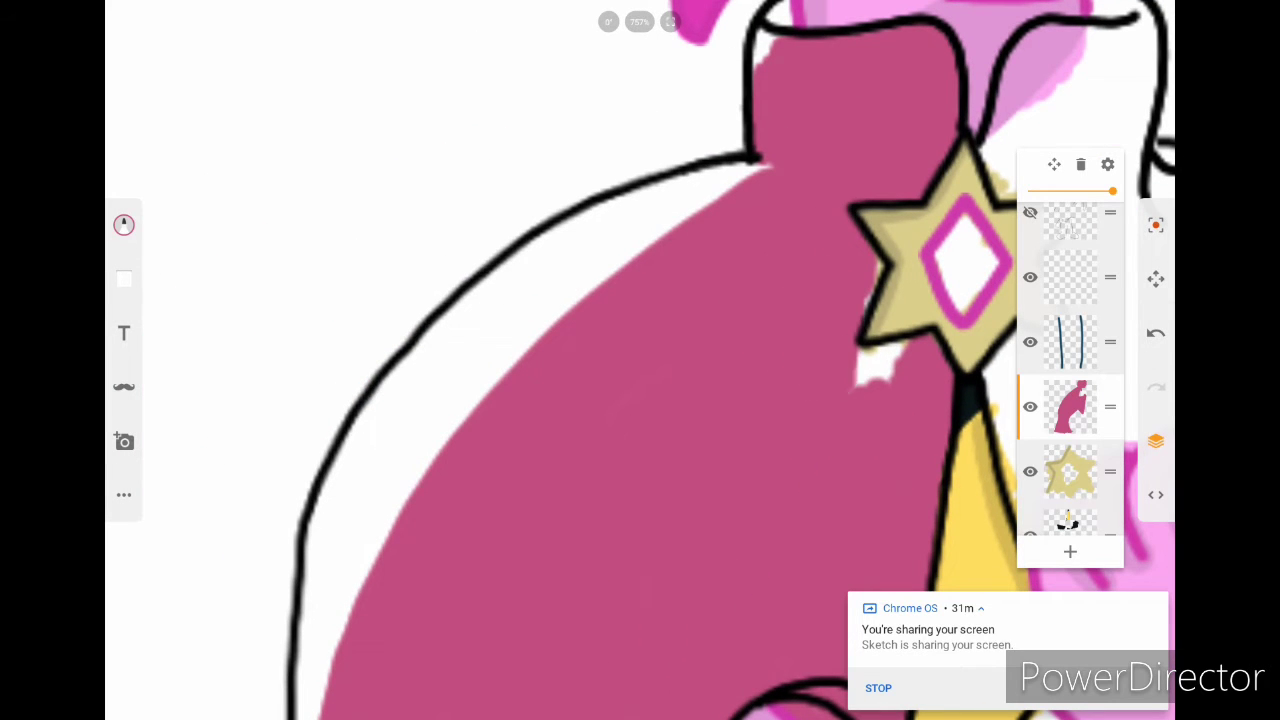
# Step: Fill the collar's other flap with dark pink and carry the colour down around the far side of the star brooch
pyautogui.keyDown('ctrl'); pyautogui.scroll(-5, 640, 360); pyautogui.keyUp('ctrl')
pyautogui.keyDown('ctrl'); pyautogui.scroll(6, 640, 360); pyautogui.keyUp('ctrl')
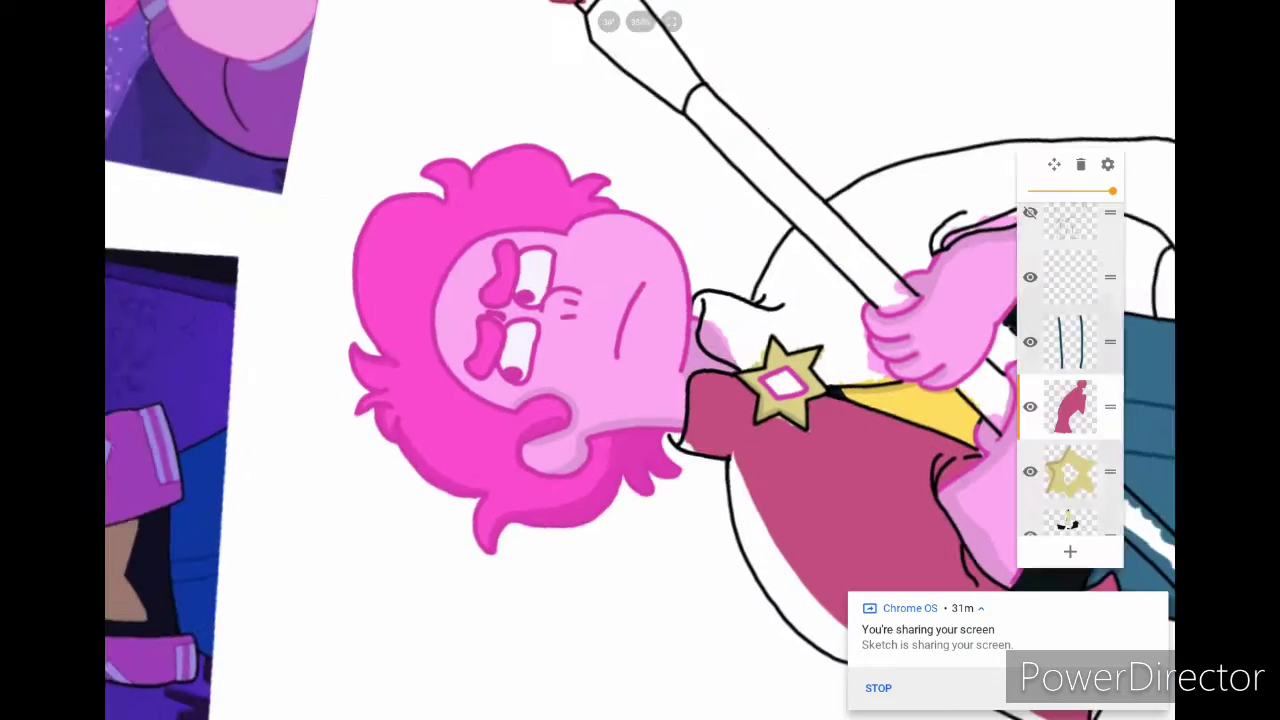
pyautogui.moveTo(605, 180); pyautogui.dragTo(590, 295)
pyautogui.moveTo(620, 205)
pyautogui.mouseDown()
pyautogui.moveTo(810, 170)
pyautogui.moveTo(752, 236)
pyautogui.mouseUp()
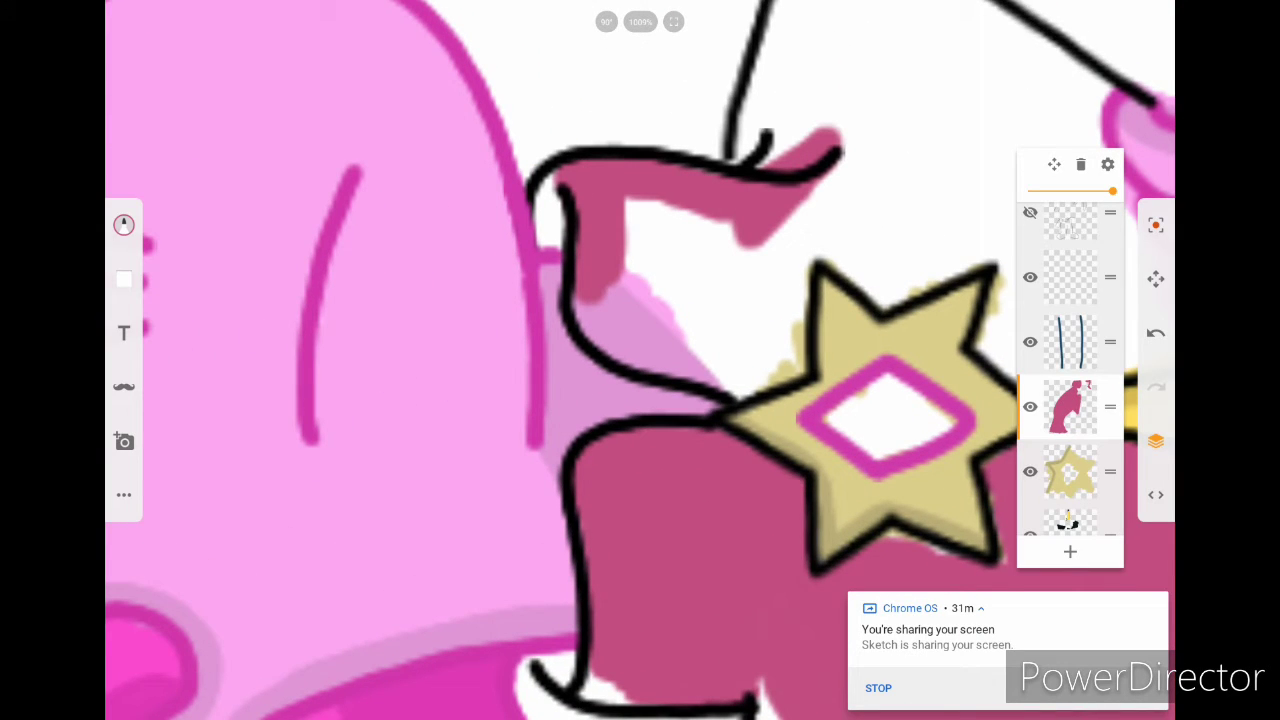
pyautogui.moveTo(598, 305)
pyautogui.mouseDown()
pyautogui.moveTo(655, 355)
pyautogui.moveTo(778, 385)
pyautogui.moveTo(815, 235)
pyautogui.moveTo(895, 305)
pyautogui.moveTo(1000, 245)
pyautogui.mouseUp()
pyautogui.moveTo(620, 205); pyautogui.dragTo(705, 330)
pyautogui.moveTo(770, 225)
pyautogui.mouseDown()
pyautogui.moveTo(730, 360)
pyautogui.moveTo(635, 345)
pyautogui.mouseUp()
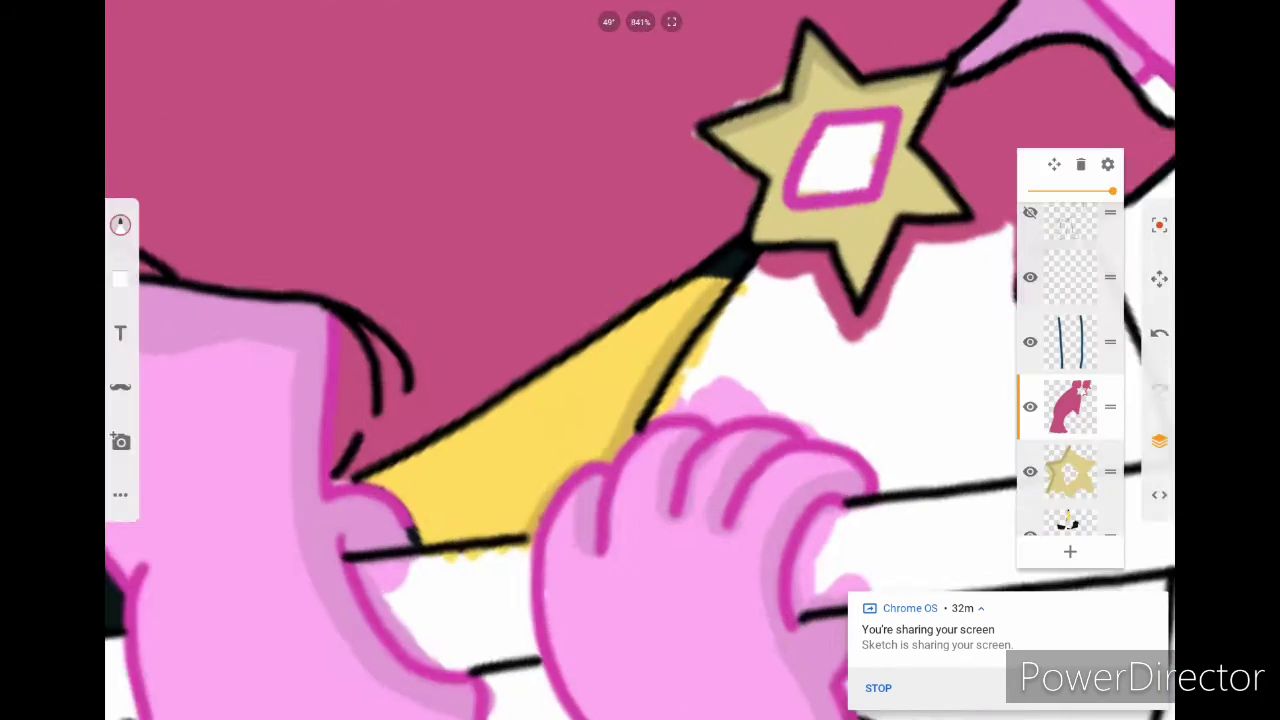
# Step: Fill the cape between the star brooch, the yellow shirt star, the upper hand and the staff with dark pink
pyautogui.moveTo(865, 150); pyautogui.dragTo(725, 355)
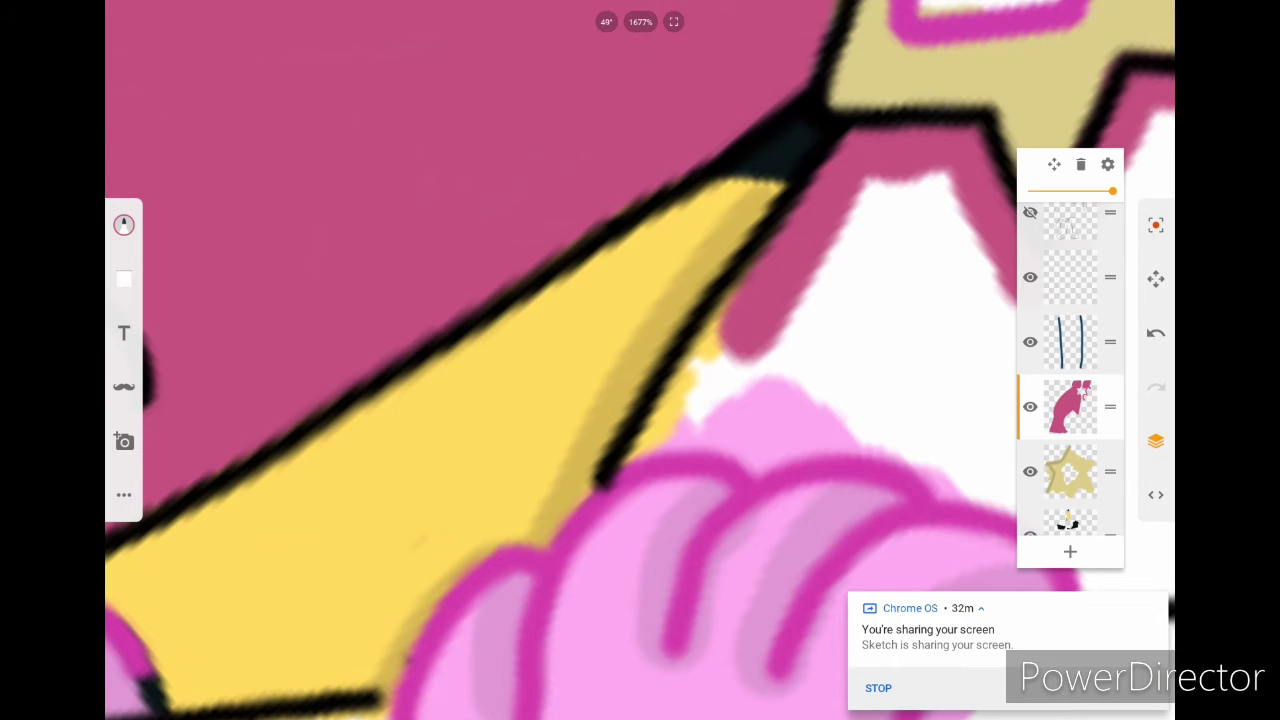
pyautogui.moveTo(760, 245)
pyautogui.mouseDown()
pyautogui.moveTo(630, 455)
pyautogui.moveTo(865, 270)
pyautogui.moveTo(925, 175)
pyautogui.mouseUp()
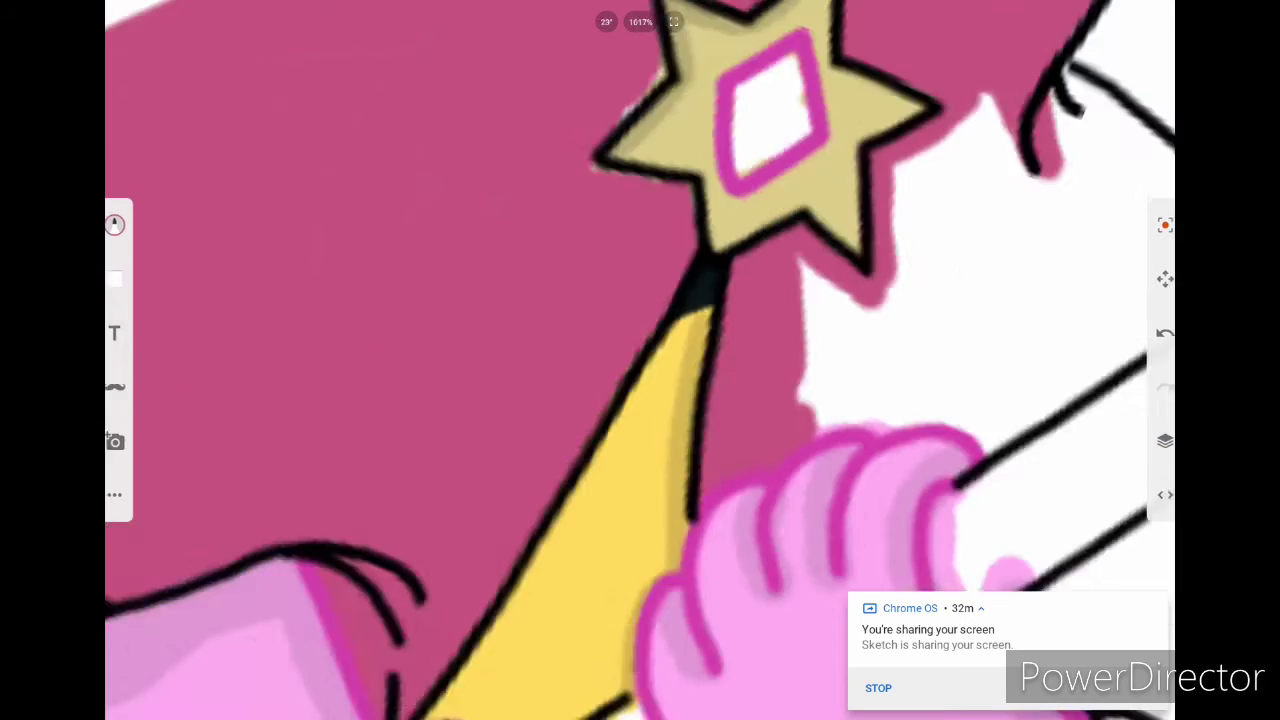
pyautogui.click(1165, 441)
pyautogui.moveTo(898, 350)
pyautogui.mouseDown()
pyautogui.moveTo(800, 410)
pyautogui.moveTo(860, 350)
pyautogui.mouseUp()
pyautogui.scroll(-5, 640, 400)
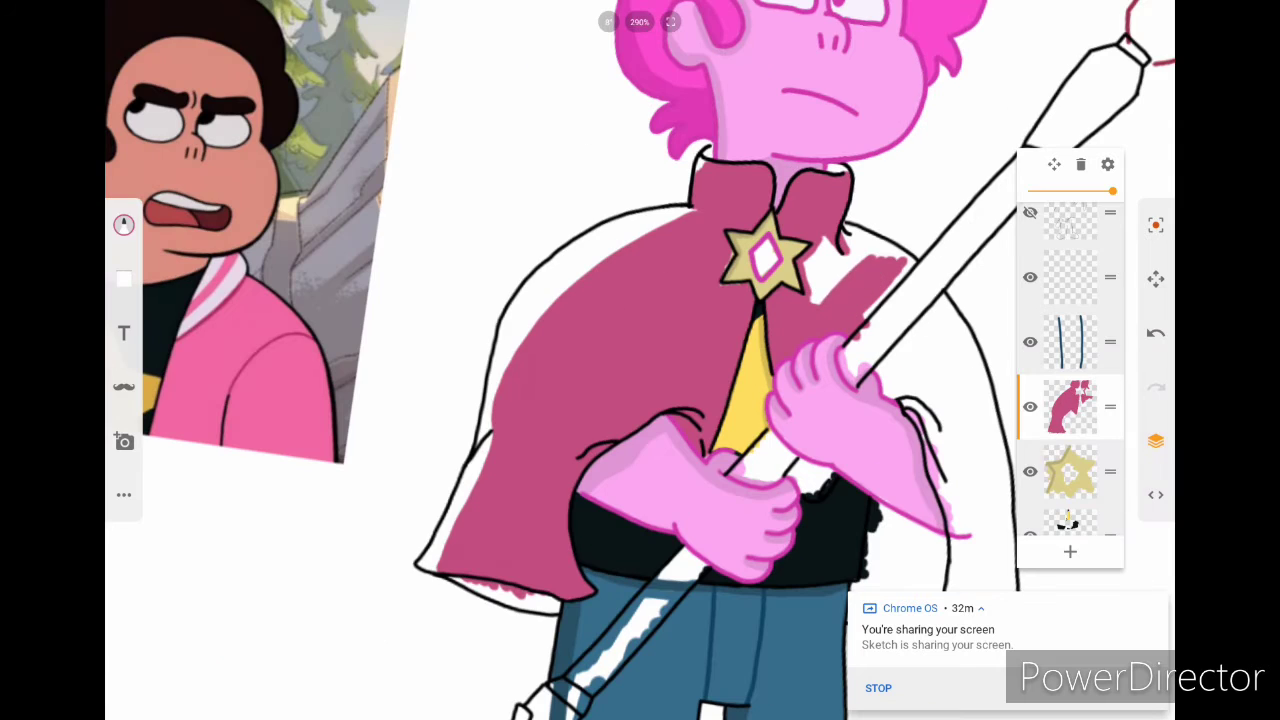
pyautogui.scroll(5, 765, 260)
pyautogui.moveTo(845, 300); pyautogui.dragTo(830, 400)
pyautogui.scroll(-3, 640, 360)
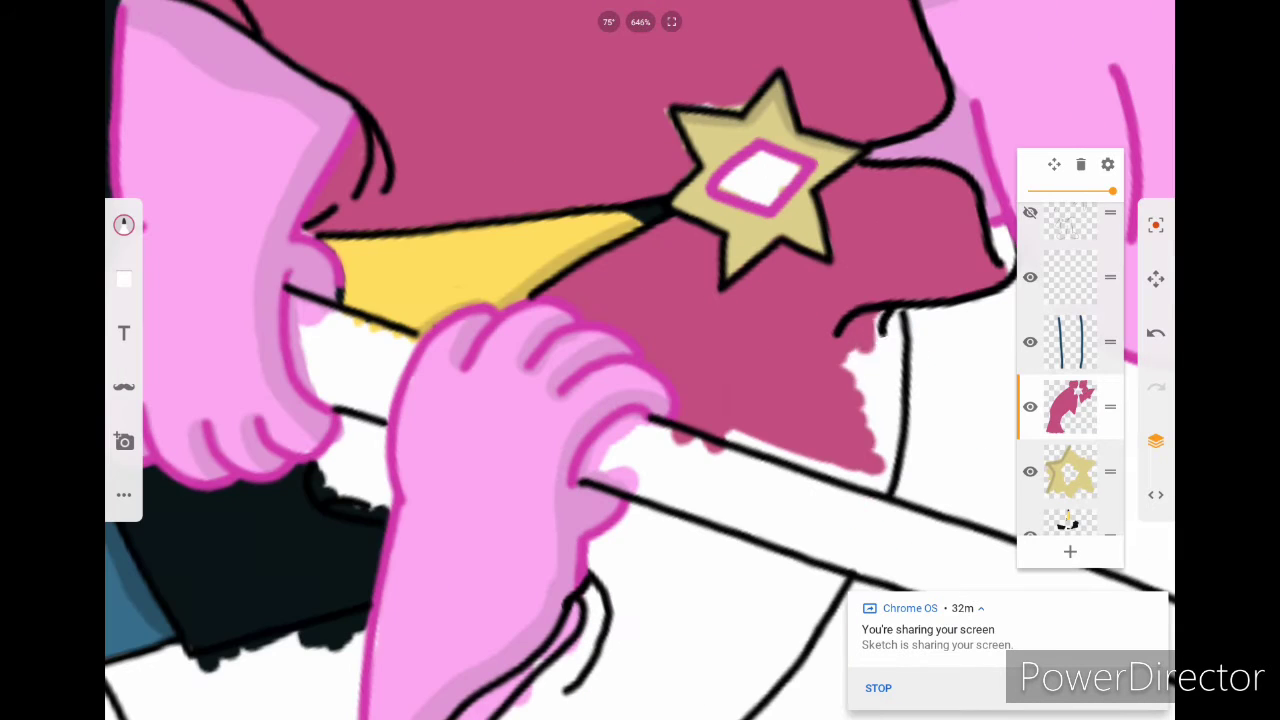
pyautogui.moveTo(870, 320); pyautogui.dragTo(860, 480)
# Step: Continue the dark pink to the cape's outer edge and across the staff, down beside the raised forearm
pyautogui.scroll(-5, 640, 360)
pyautogui.scroll(5, 700, 390)
pyautogui.moveTo(858, 345); pyautogui.dragTo(805, 490)
pyautogui.moveTo(805, 410); pyautogui.dragTo(762, 540)
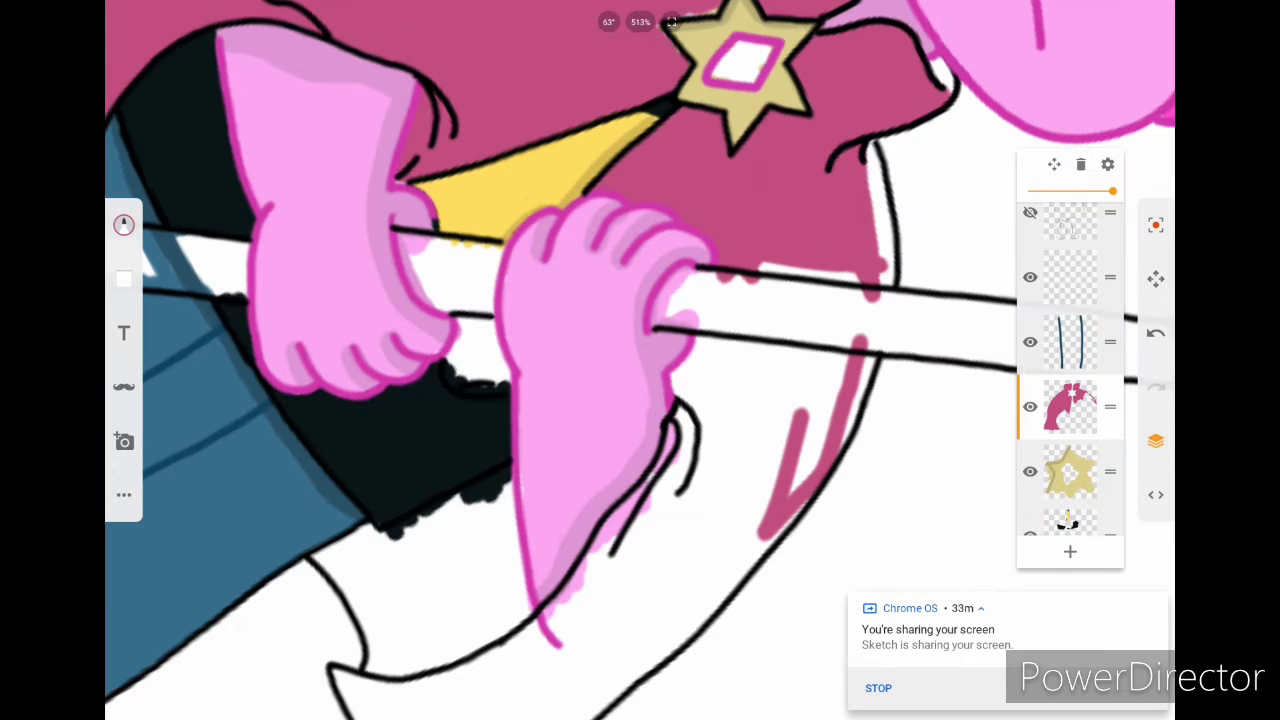
pyautogui.moveTo(690, 330)
pyautogui.mouseDown()
pyautogui.moveTo(712, 470)
pyautogui.moveTo(738, 350)
pyautogui.moveTo(765, 335)
pyautogui.moveTo(850, 335)
pyautogui.mouseUp()
pyautogui.scroll(-5, 640, 360)
pyautogui.moveTo(800, 430)
pyautogui.mouseDown()
pyautogui.moveTo(820, 490)
pyautogui.moveTo(805, 578)
pyautogui.mouseUp()
pyautogui.scroll(5, 640, 360)
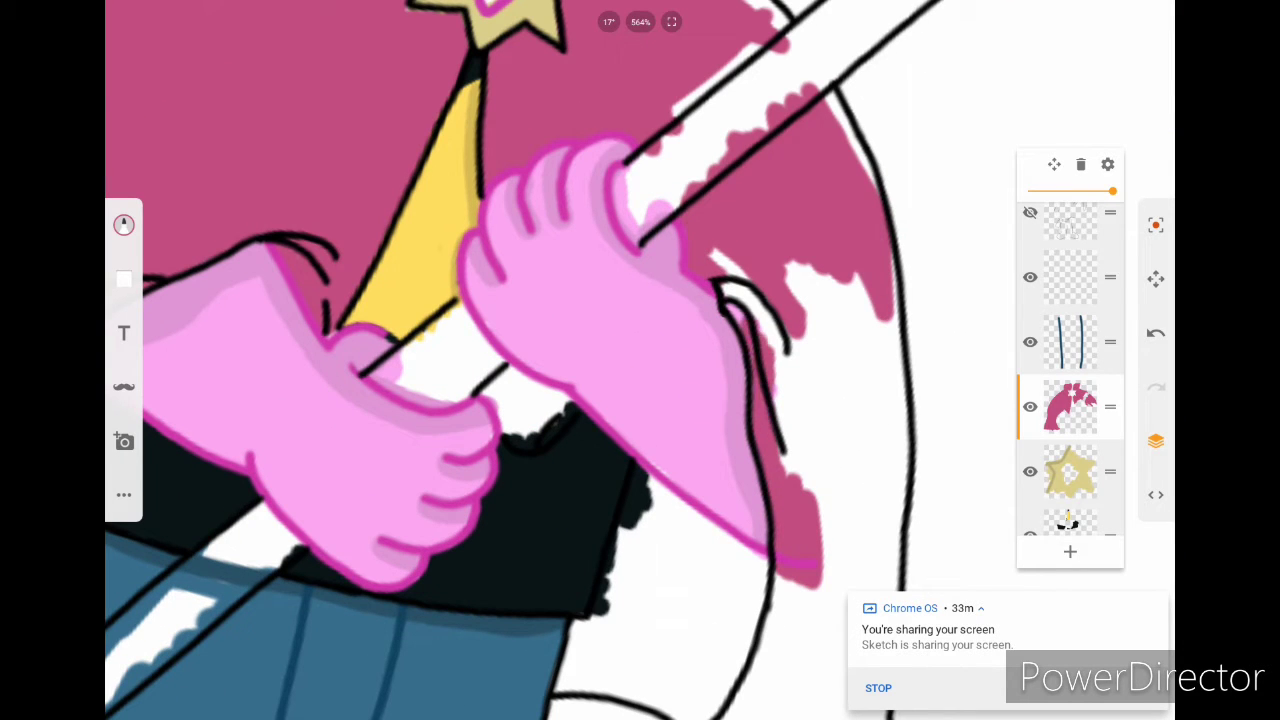
# Step: Fill the cape beside the raised forearm with dark pink from the sleeve folds down towards the hem
pyautogui.moveTo(760, 295); pyautogui.dragTo(800, 480)
pyautogui.moveTo(790, 260); pyautogui.dragTo(830, 435)
pyautogui.moveTo(830, 270); pyautogui.dragTo(870, 440)
pyautogui.scroll(-5, 640, 360)
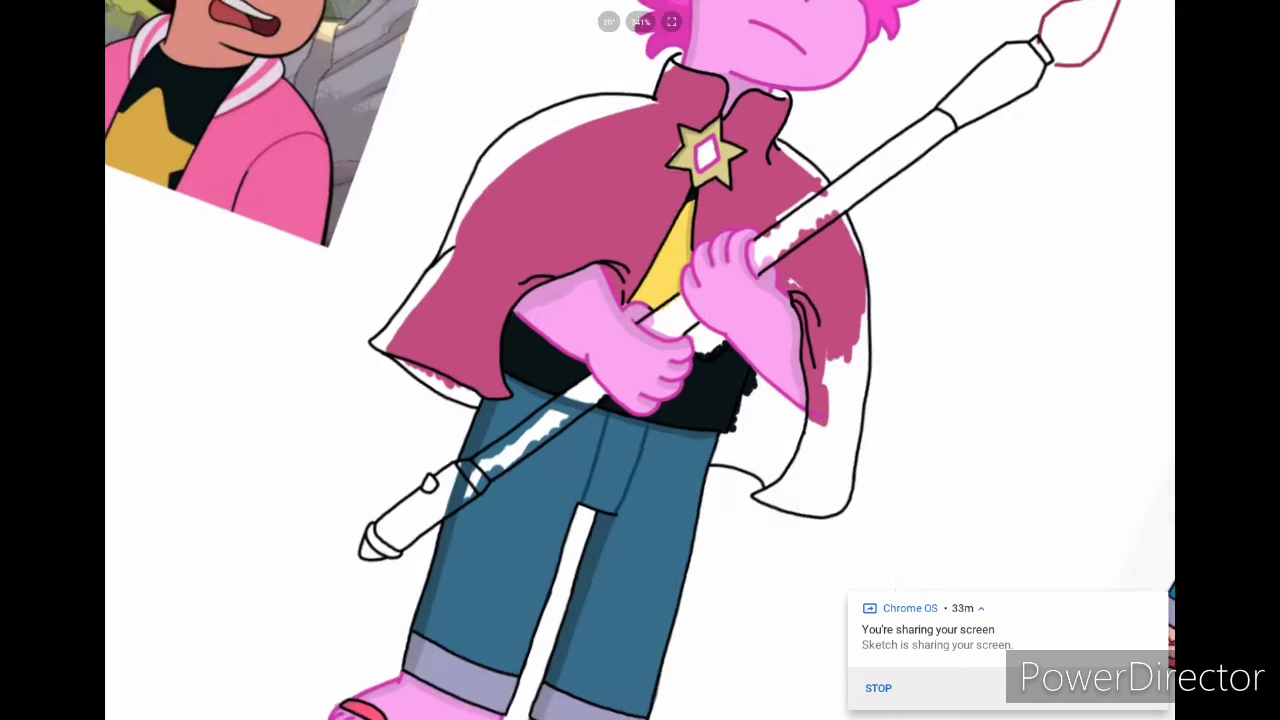
pyautogui.scroll(5, 640, 360)
pyautogui.moveTo(850, 270); pyautogui.dragTo(630, 600)
pyautogui.moveTo(920, 220); pyautogui.dragTo(770, 430)
pyautogui.moveTo(830, 380); pyautogui.dragTo(650, 580)
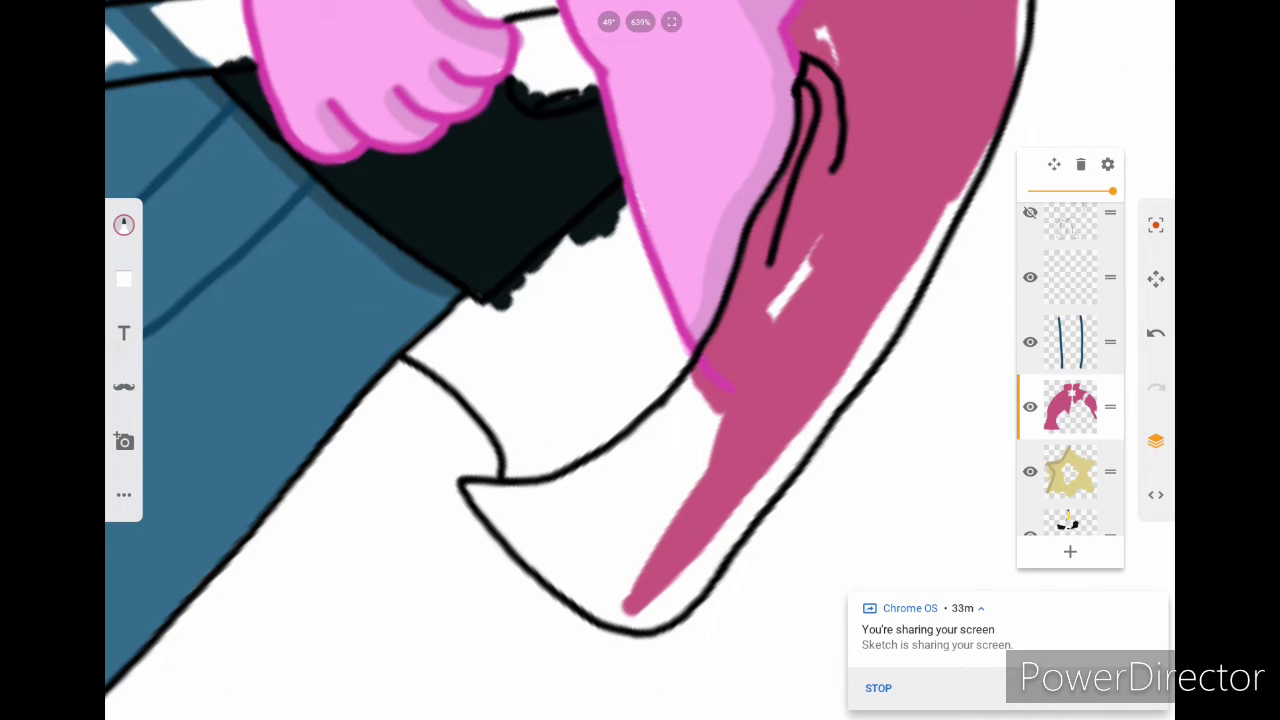
pyautogui.moveTo(810, 250); pyautogui.dragTo(770, 320)
pyautogui.moveTo(700, 390); pyautogui.dragTo(640, 495)
# Step: Fill the cape's lower corner with dark pink along the hem and up to the pointed tip
pyautogui.scroll(3, 640, 360)
pyautogui.moveTo(660, 300); pyautogui.dragTo(520, 580)
pyautogui.moveTo(690, 270); pyautogui.dragTo(540, 590)
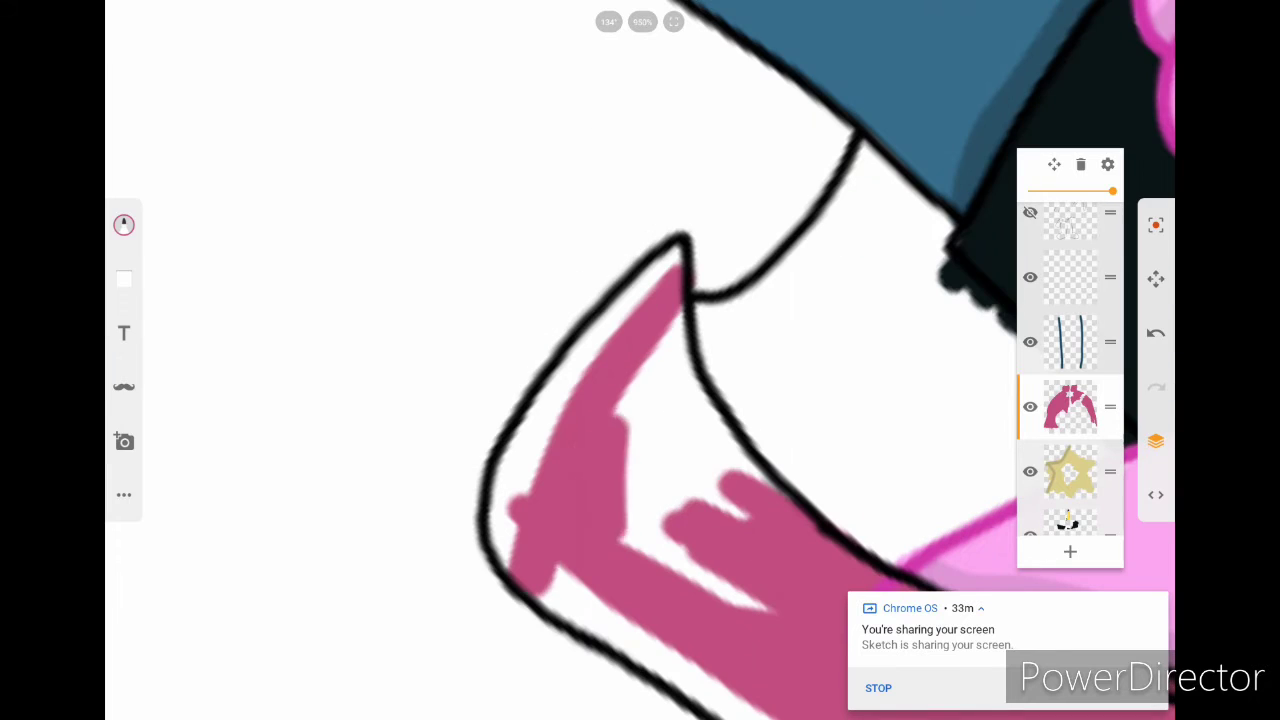
pyautogui.moveTo(620, 410); pyautogui.dragTo(760, 610)
pyautogui.moveTo(700, 330); pyautogui.dragTo(750, 500)
pyautogui.moveTo(685, 310); pyautogui.dragTo(635, 450)
pyautogui.scroll(-5, 640, 360)
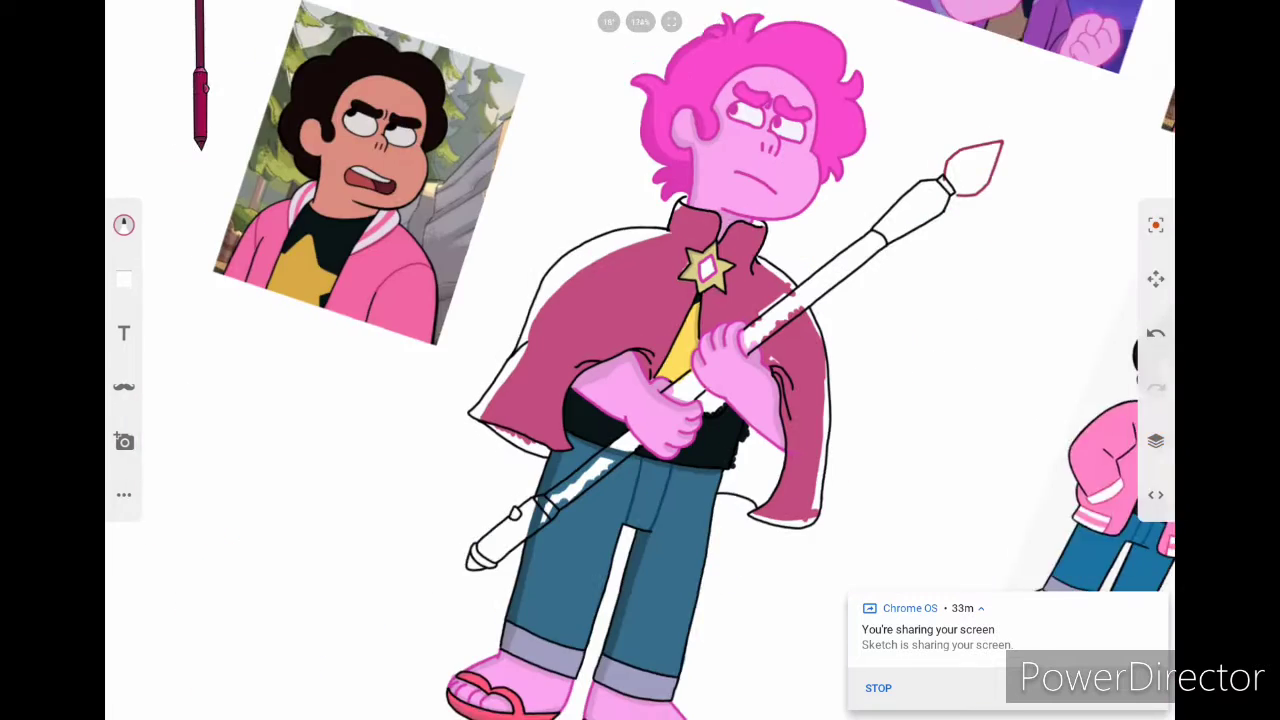
# Step: Touch up the collar's outer edge in pink where it meets the cape's shoulder
pyautogui.scroll(3, 640, 360)
pyautogui.click(124, 224)
pyautogui.click(124, 224)
pyautogui.scroll(5, 640, 360)
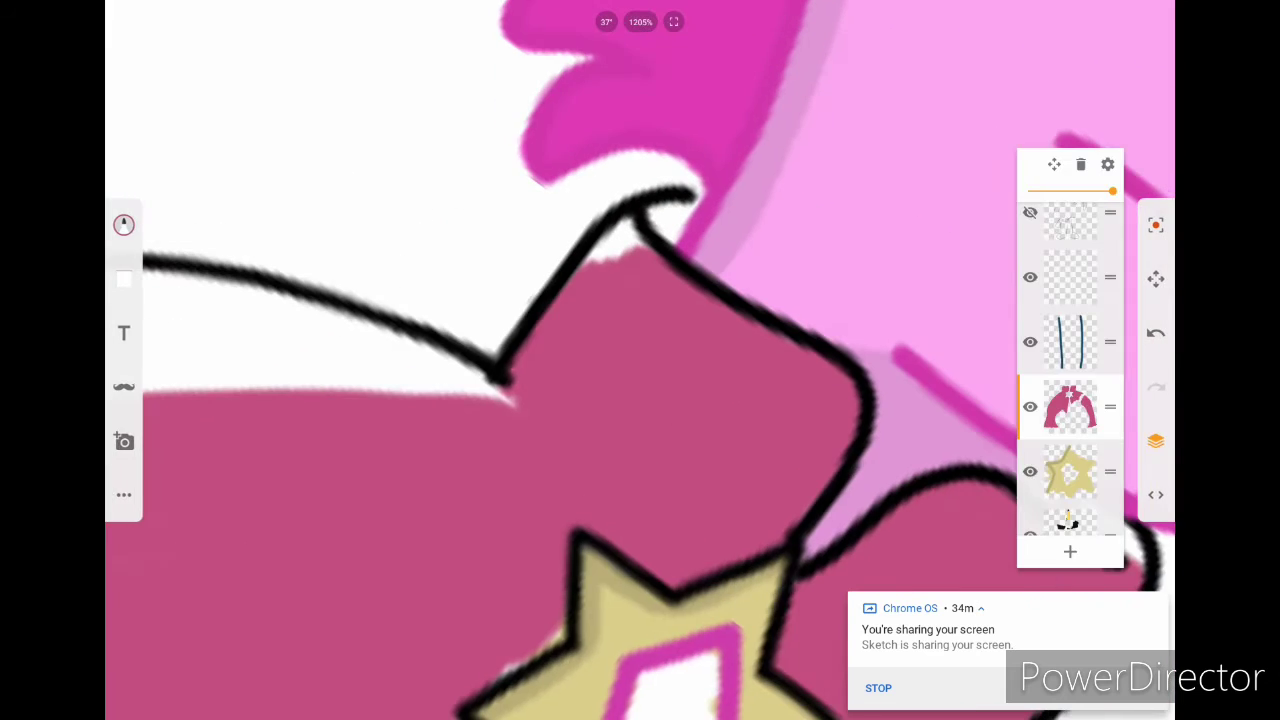
pyautogui.moveTo(505, 378); pyautogui.dragTo(575, 290)
pyautogui.scroll(-5, 640, 360)
# Step: Add a new layer above the cape colour and draw a darker pink shadow along the cape's outer boundary
pyautogui.click(1070, 551)
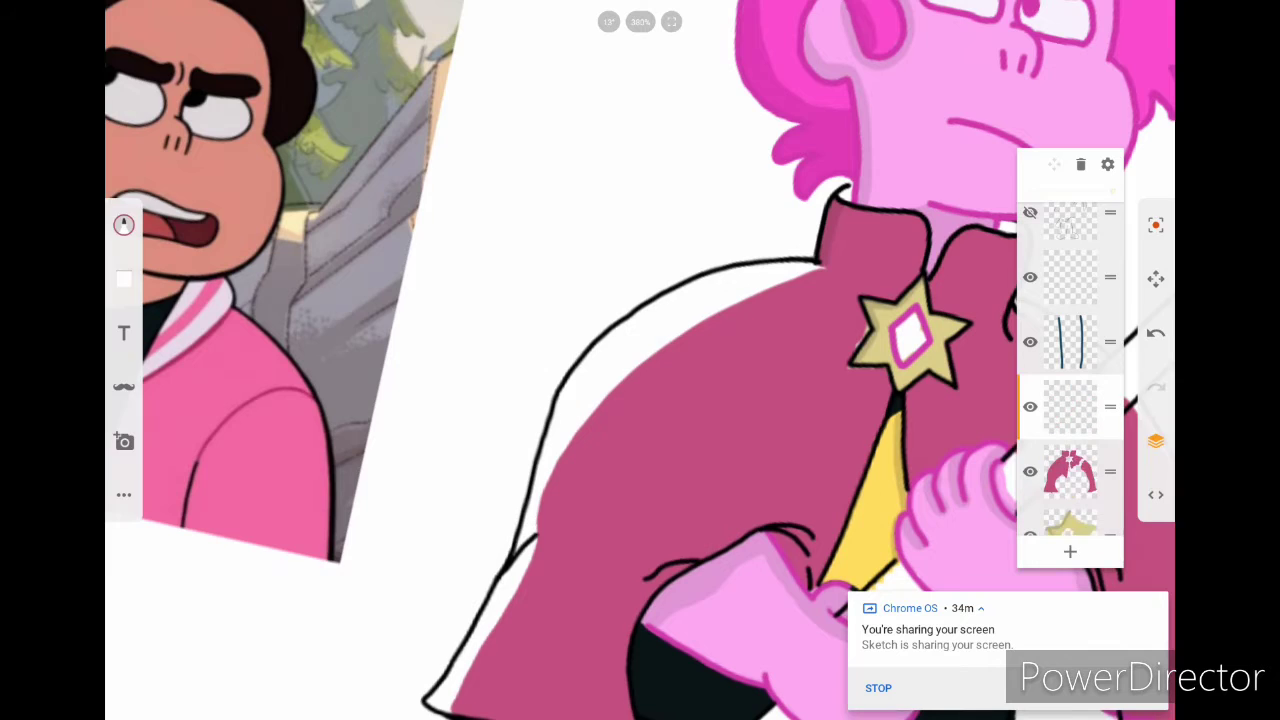
pyautogui.scroll(4, 640, 360)
pyautogui.moveTo(530, 515); pyautogui.dragTo(425, 680)
pyautogui.moveTo(590, 420)
pyautogui.mouseDown()
pyautogui.moveTo(595, 388)
pyautogui.moveTo(688, 250)
pyautogui.moveTo(880, 120)
pyautogui.moveTo(1075, 58)
pyautogui.mouseUp()
pyautogui.moveTo(660, 230); pyautogui.dragTo(600, 320)
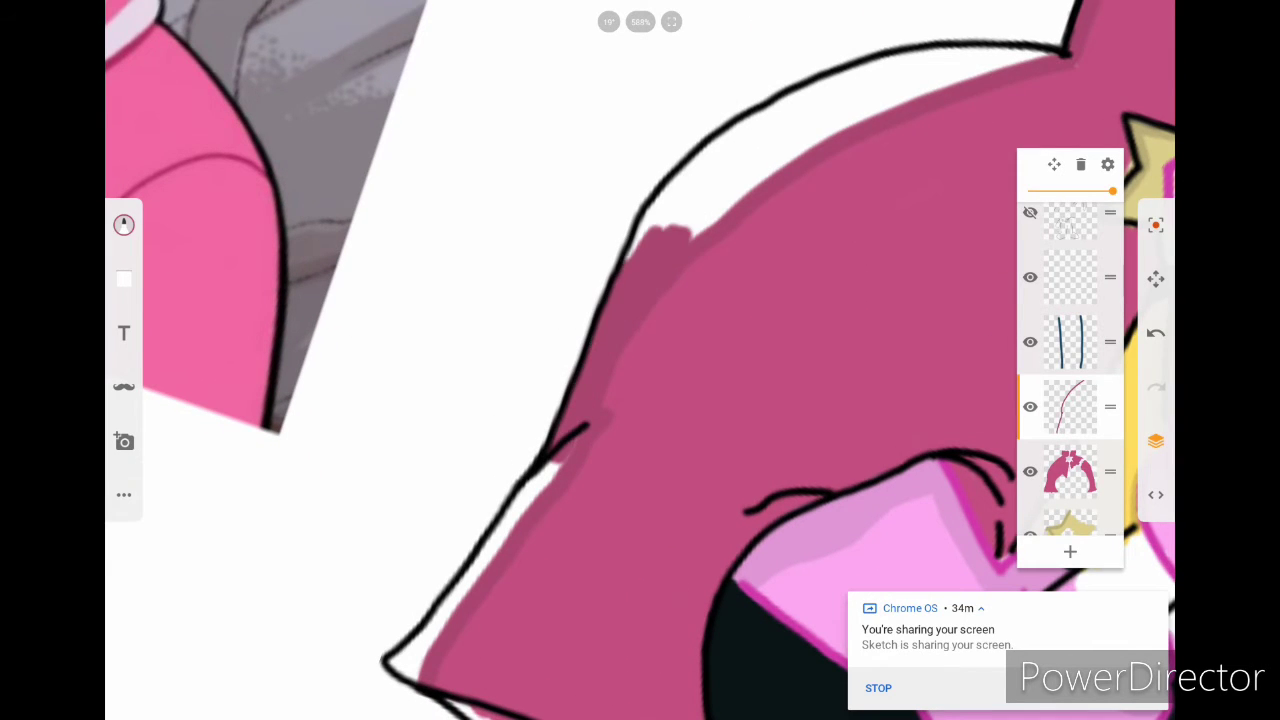
# Step: Fill the white band along the cape's shoulder and outer edge with the darker pink shadow, down to the hem
pyautogui.scroll(3, 640, 360)
pyautogui.moveTo(575, 390)
pyautogui.mouseDown()
pyautogui.moveTo(579, 360)
pyautogui.moveTo(660, 280)
pyautogui.mouseUp()
pyautogui.moveTo(640, 330); pyautogui.dragTo(820, 200)
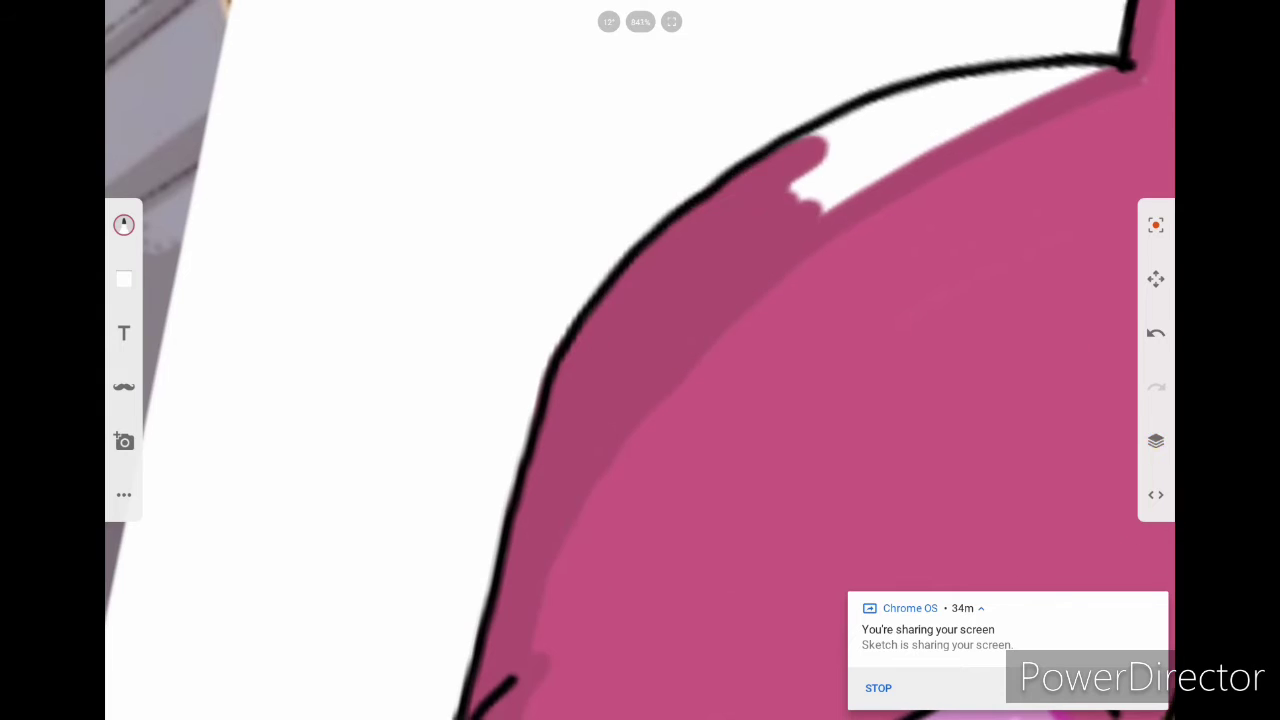
pyautogui.scroll(-3, 640, 360)
pyautogui.moveTo(640, 398); pyautogui.dragTo(872, 292)
pyautogui.moveTo(730, 388)
pyautogui.mouseDown()
pyautogui.moveTo(828, 322)
pyautogui.moveTo(605, 520)
pyautogui.mouseUp()
pyautogui.scroll(-5, 640, 360)
pyautogui.scroll(5, 640, 360)
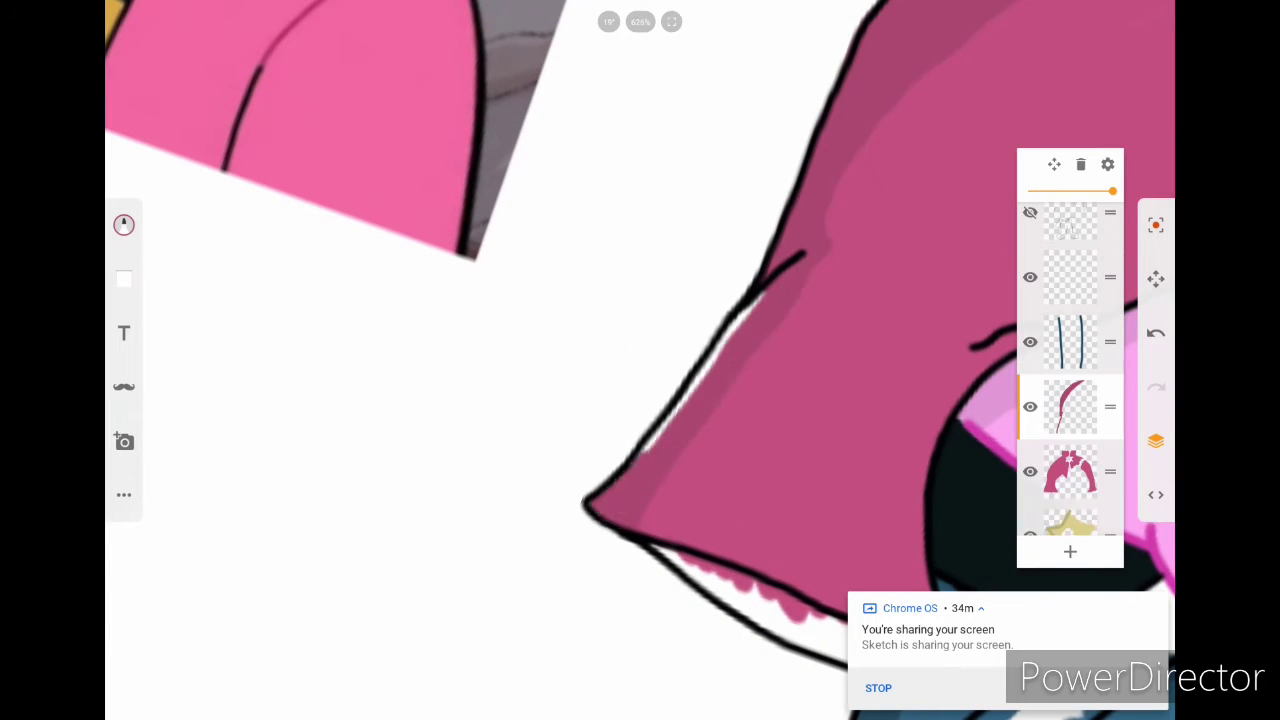
# Step: Shade the cape around the bent arm's sleeve folds with darker pink
pyautogui.scroll(4, 640, 360)
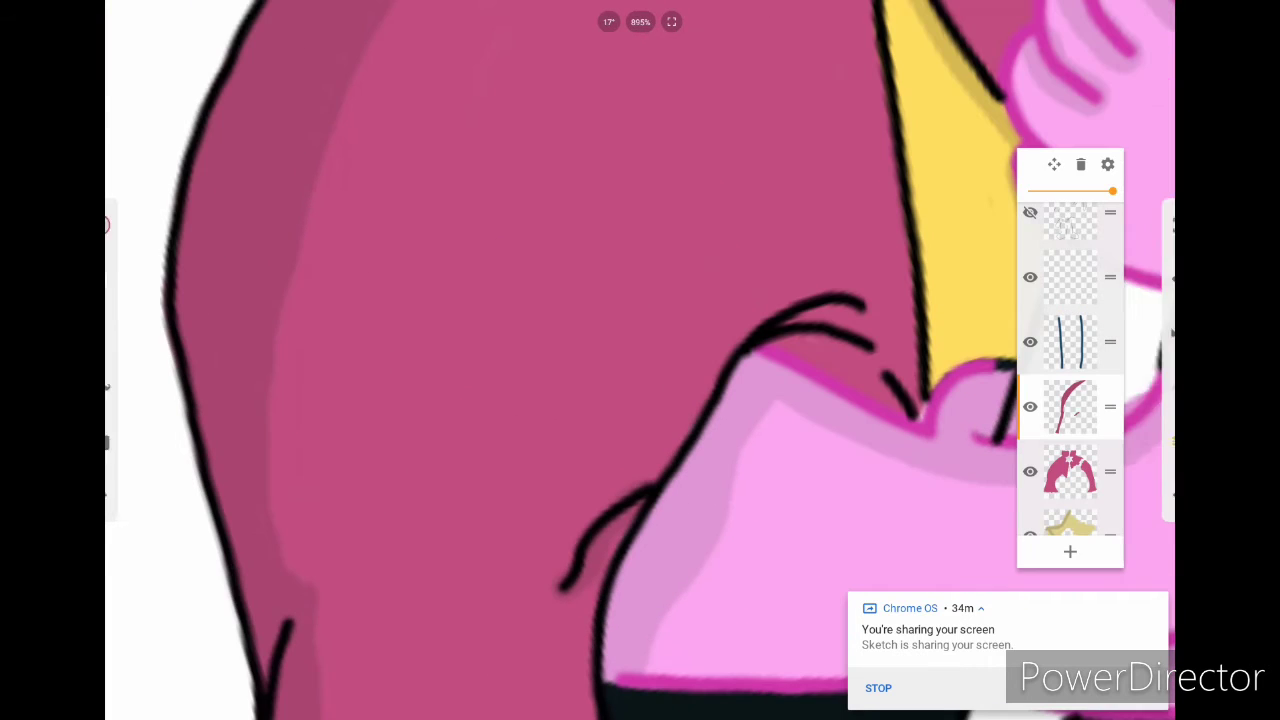
pyautogui.scroll(-5, 640, 360)
pyautogui.scroll(5, 640, 360)
pyautogui.moveTo(665, 440); pyautogui.dragTo(860, 300)
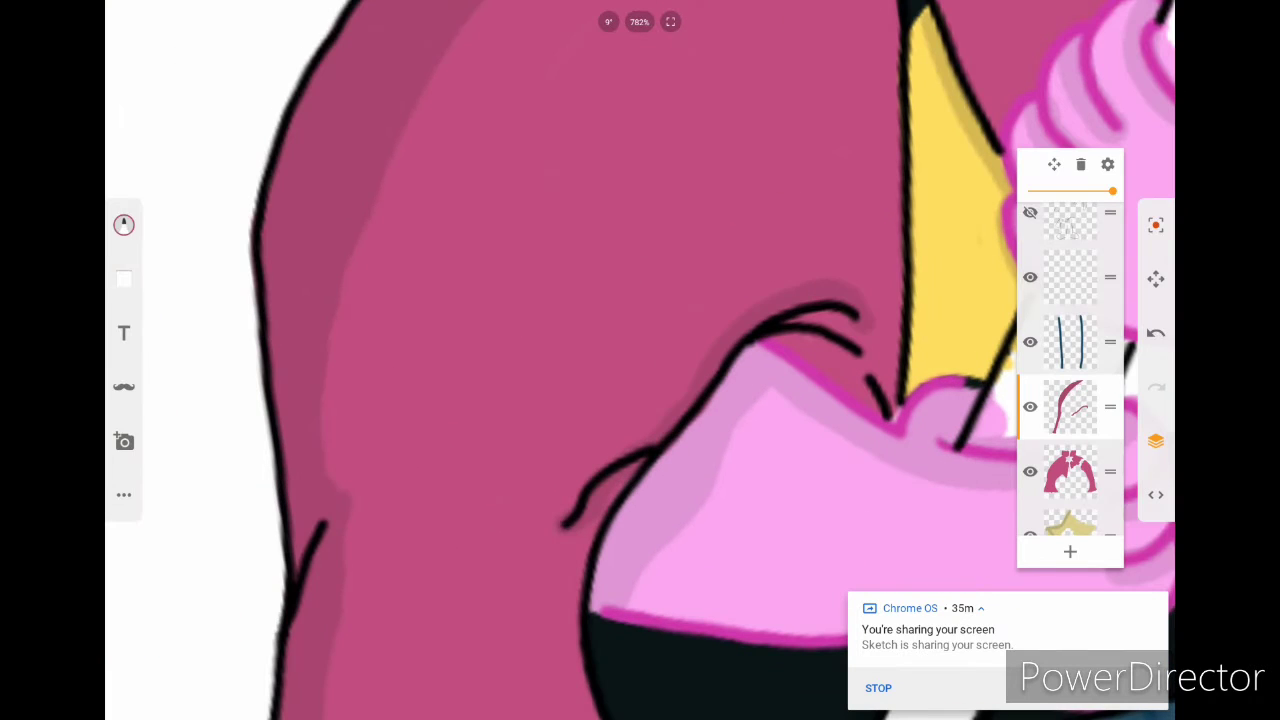
# Step: Shade the collar edge and the cape beside the star brooch with darker pink, undoing the last stroke
pyautogui.scroll(-5, 640, 360)
pyautogui.scroll(5, 650, 150)
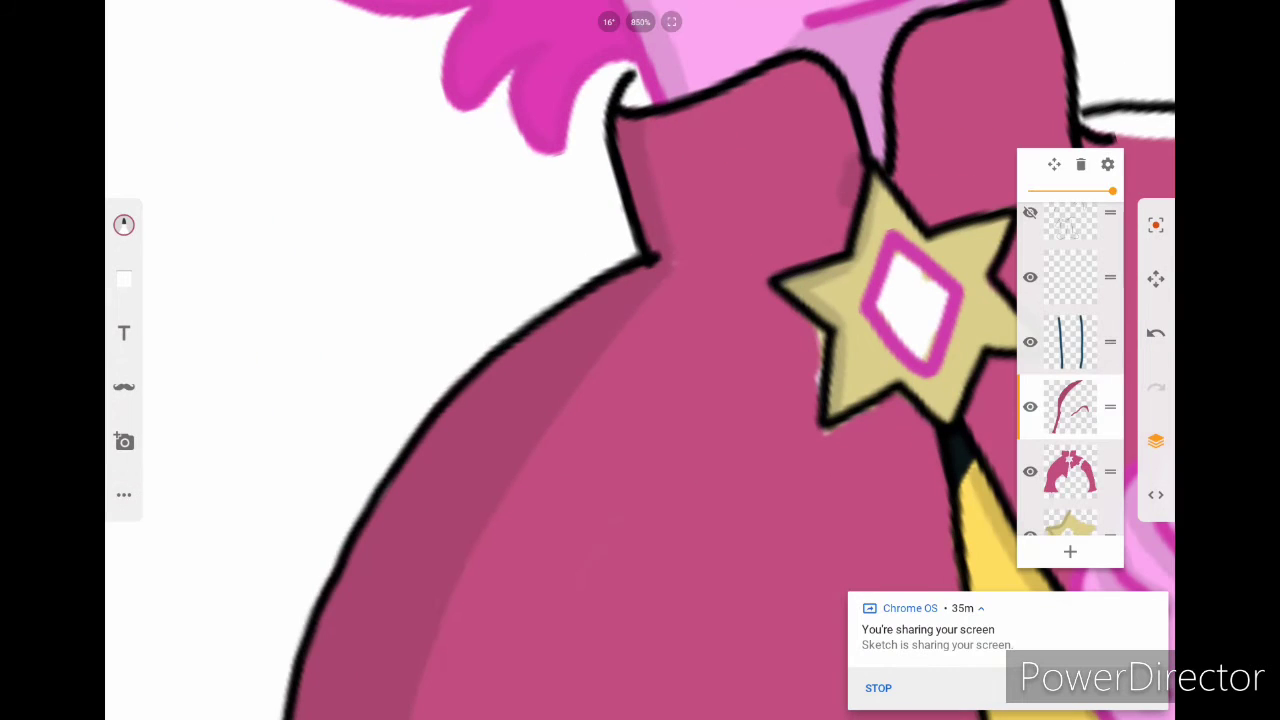
pyautogui.moveTo(784, 314); pyautogui.dragTo(815, 455)
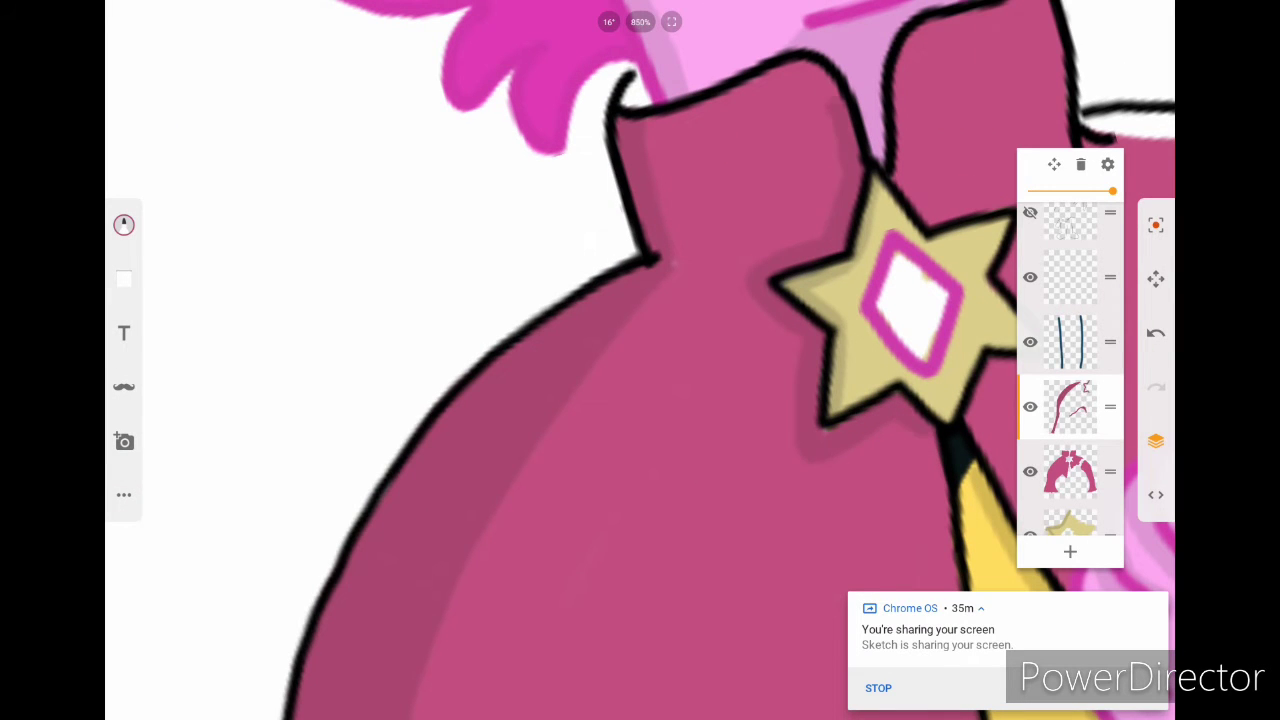
pyautogui.hotkey('ctrl', 'z')
pyautogui.scroll(-5, 640, 360)
pyautogui.scroll(5, 640, 360)
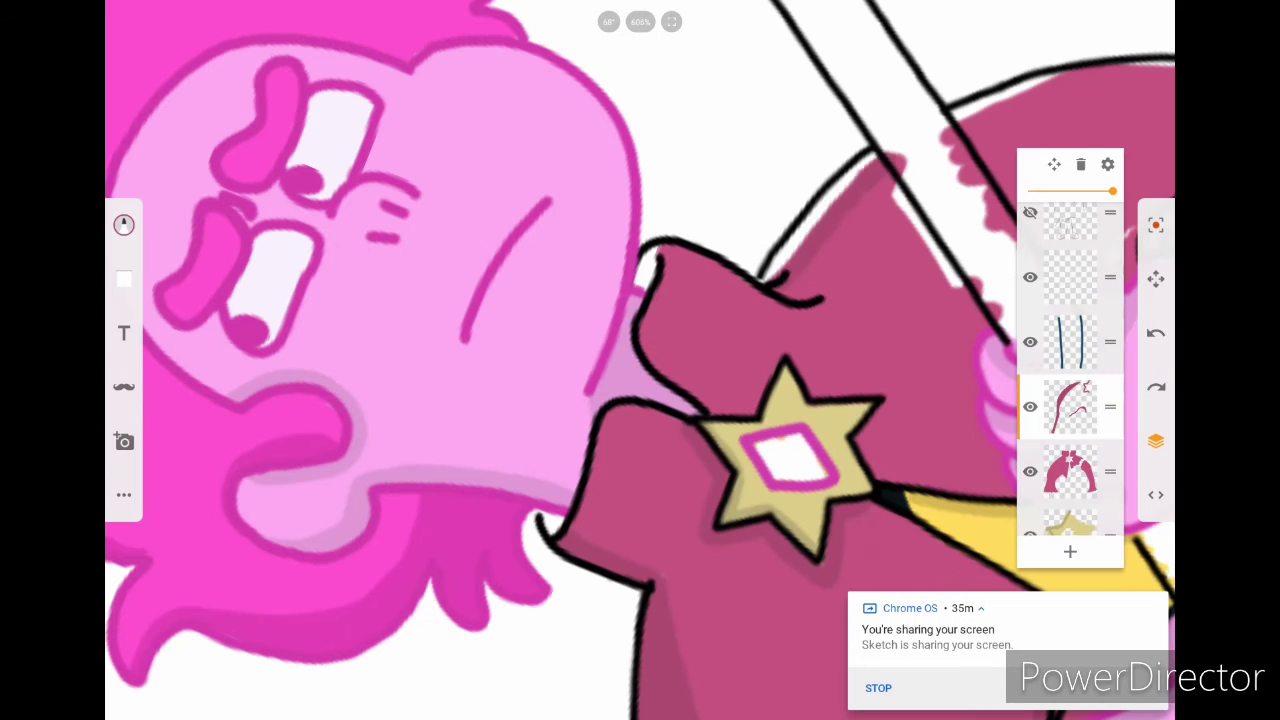
# Step: Shade the cape's shoulder between the collar and the staff with darker pink
pyautogui.moveTo(870, 158); pyautogui.dragTo(765, 280)
pyautogui.scroll(-3, 640, 360)
pyautogui.scroll(4, 640, 360)
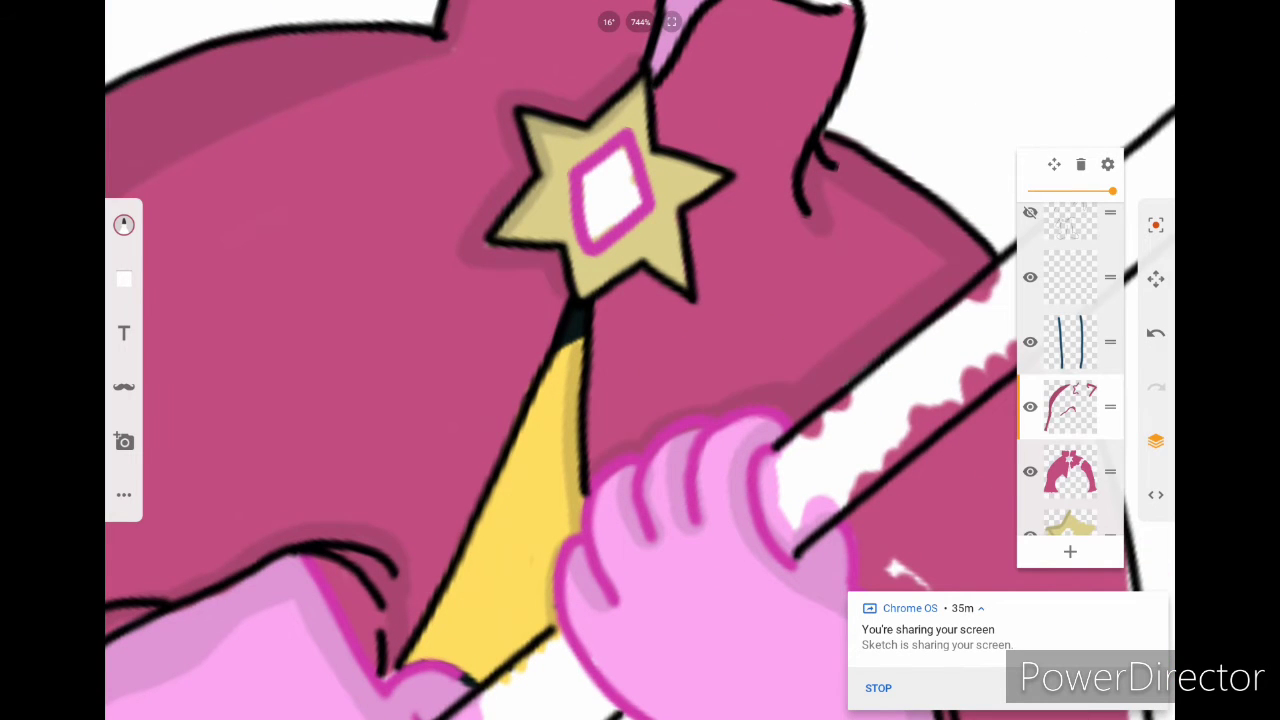
# Step: Shade the cape around the upper hand's fingers and the raised forearm's sleeve folds with darker pink
pyautogui.scroll(4, 640, 360)
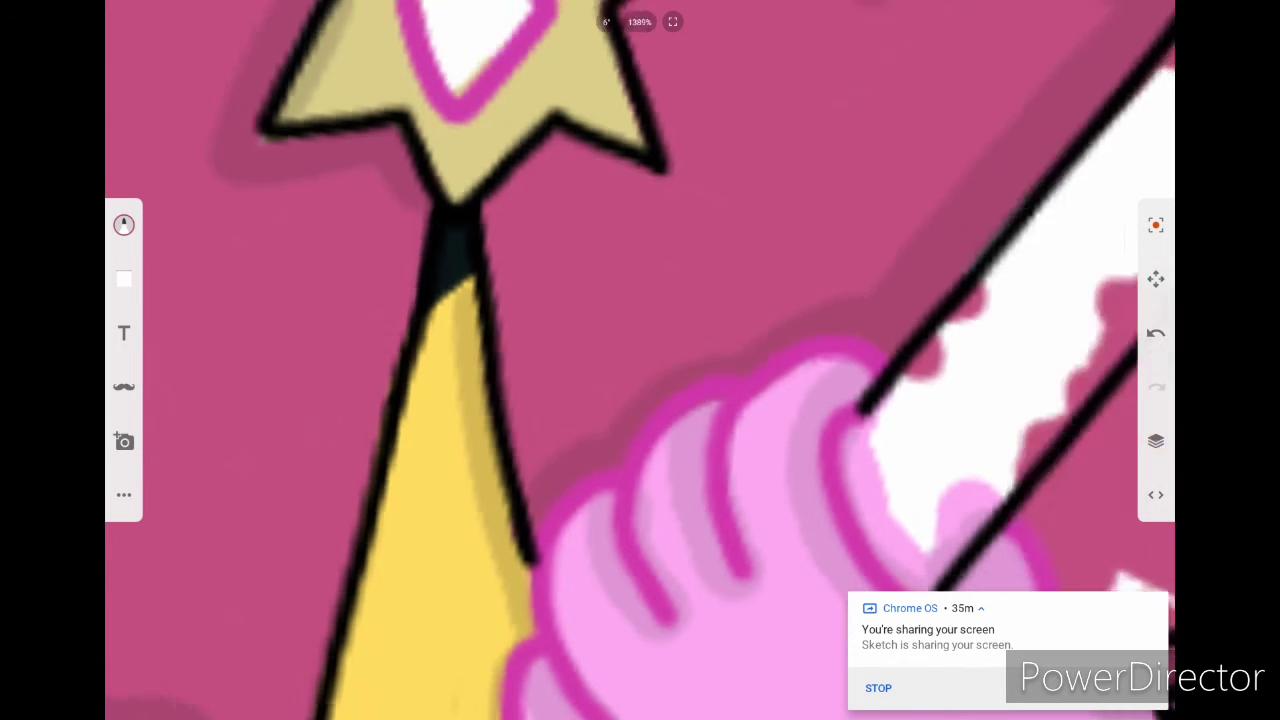
pyautogui.scroll(-3, 640, 360)
pyautogui.click(1155, 441)
pyautogui.moveTo(800, 370); pyautogui.dragTo(850, 470)
pyautogui.moveTo(790, 310); pyautogui.dragTo(865, 480)
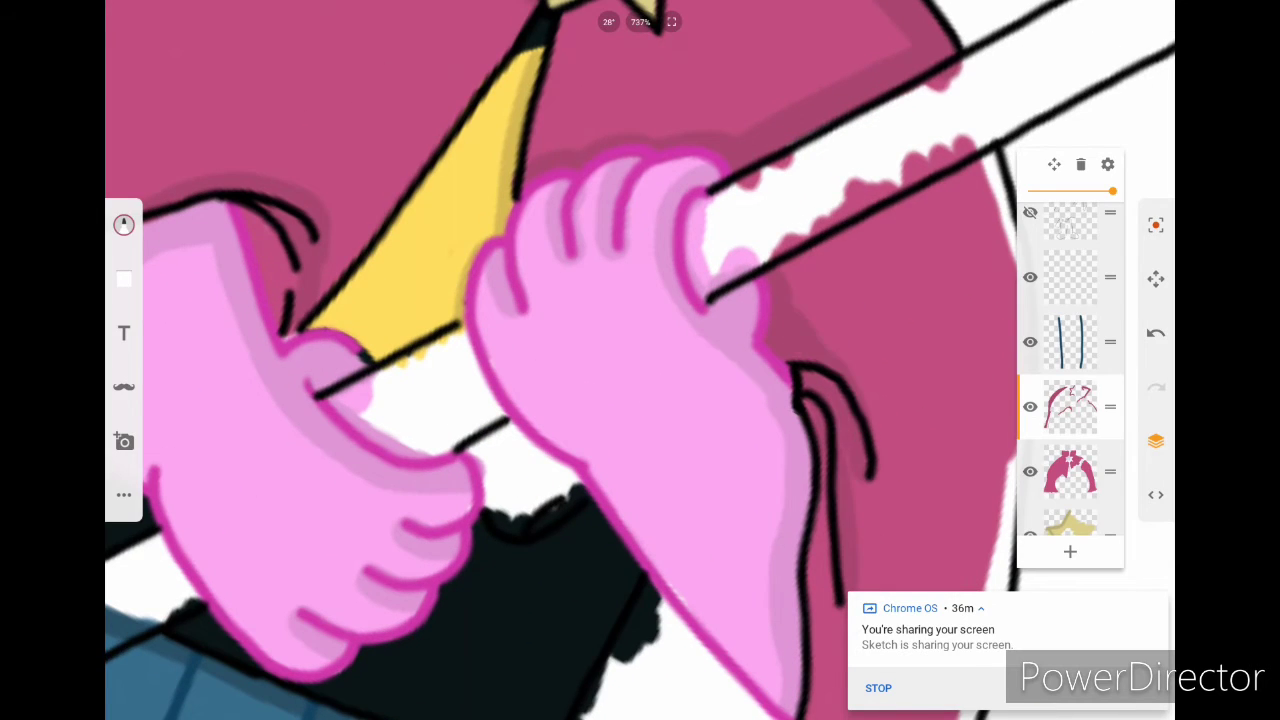
pyautogui.scroll(-3, 640, 360)
pyautogui.scroll(3, 640, 360)
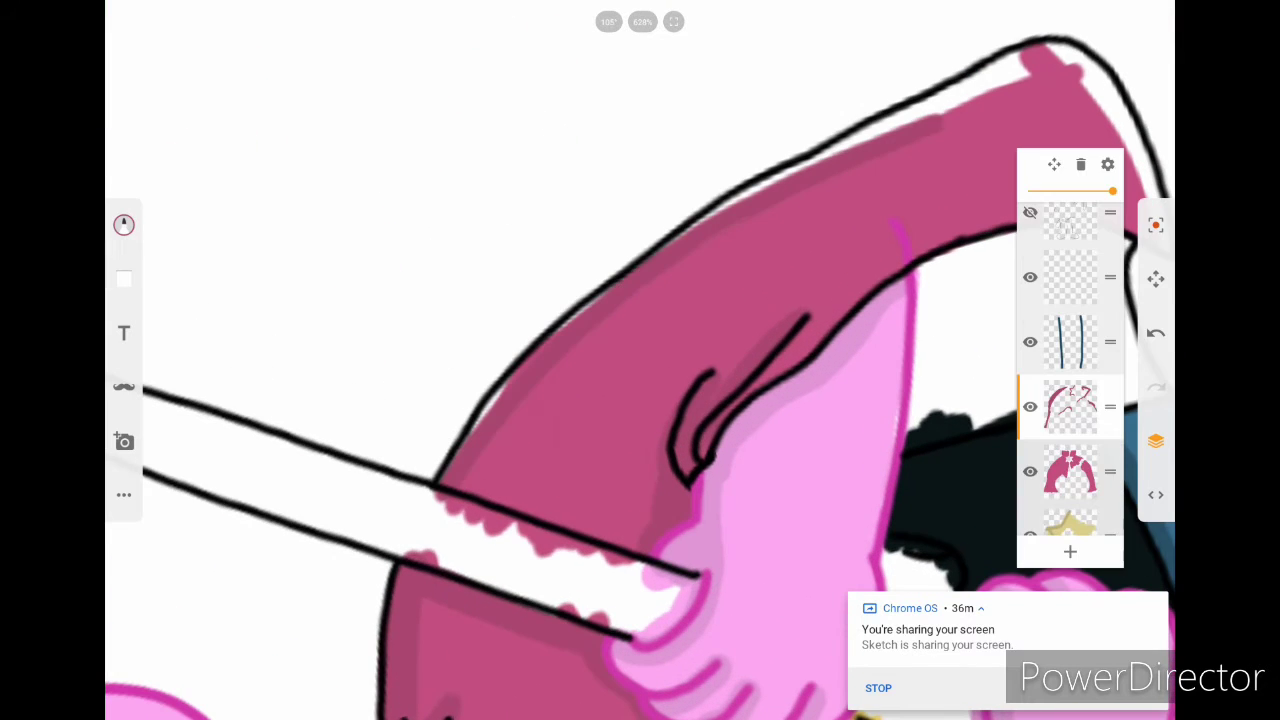
# Step: Shade the cape's outer edge with darker pink from the staff down to the hem on the raised forearm's side
pyautogui.moveTo(445, 480)
pyautogui.mouseDown()
pyautogui.moveTo(520, 370)
pyautogui.moveTo(860, 140)
pyautogui.moveTo(1030, 55)
pyautogui.mouseUp()
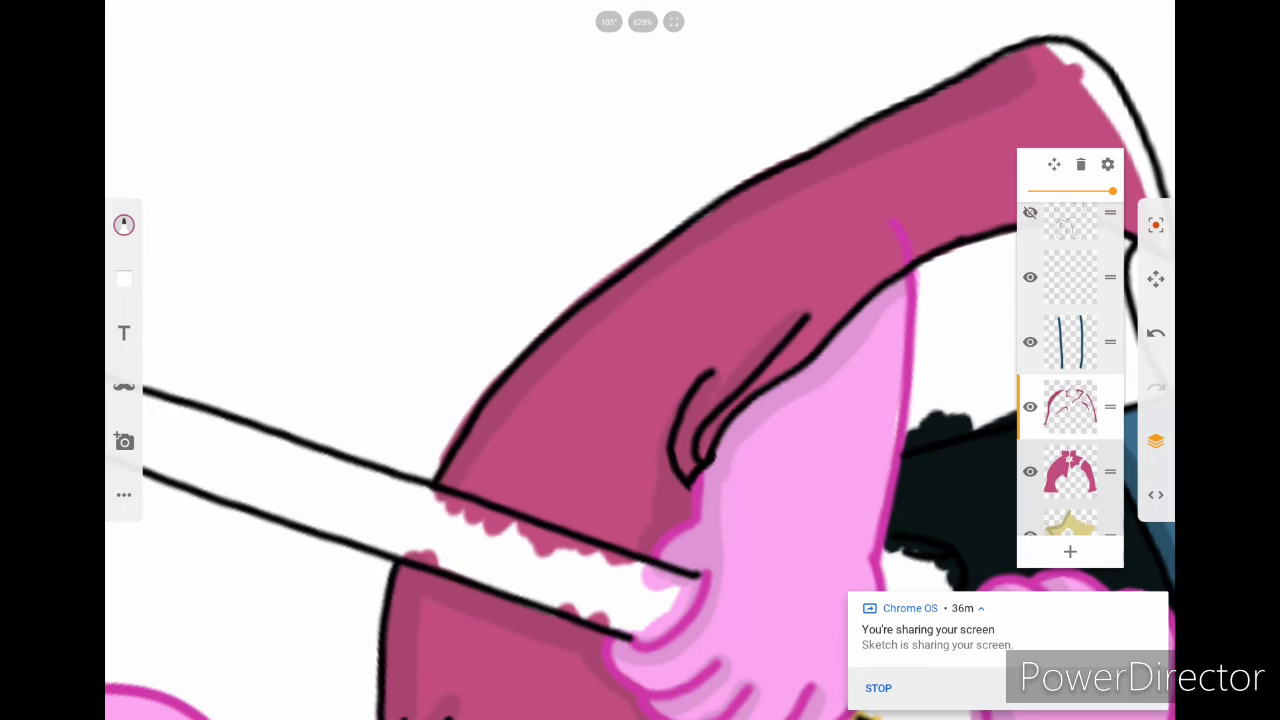
pyautogui.scroll(-3, 640, 360)
pyautogui.scroll(3, 640, 360)
pyautogui.scroll(-2, 640, 360)
# Step: Touch up the darker pink shading where the collar meets the cape's shoulder beside the star brooch, undoing the last stroke
pyautogui.click(1155, 441)
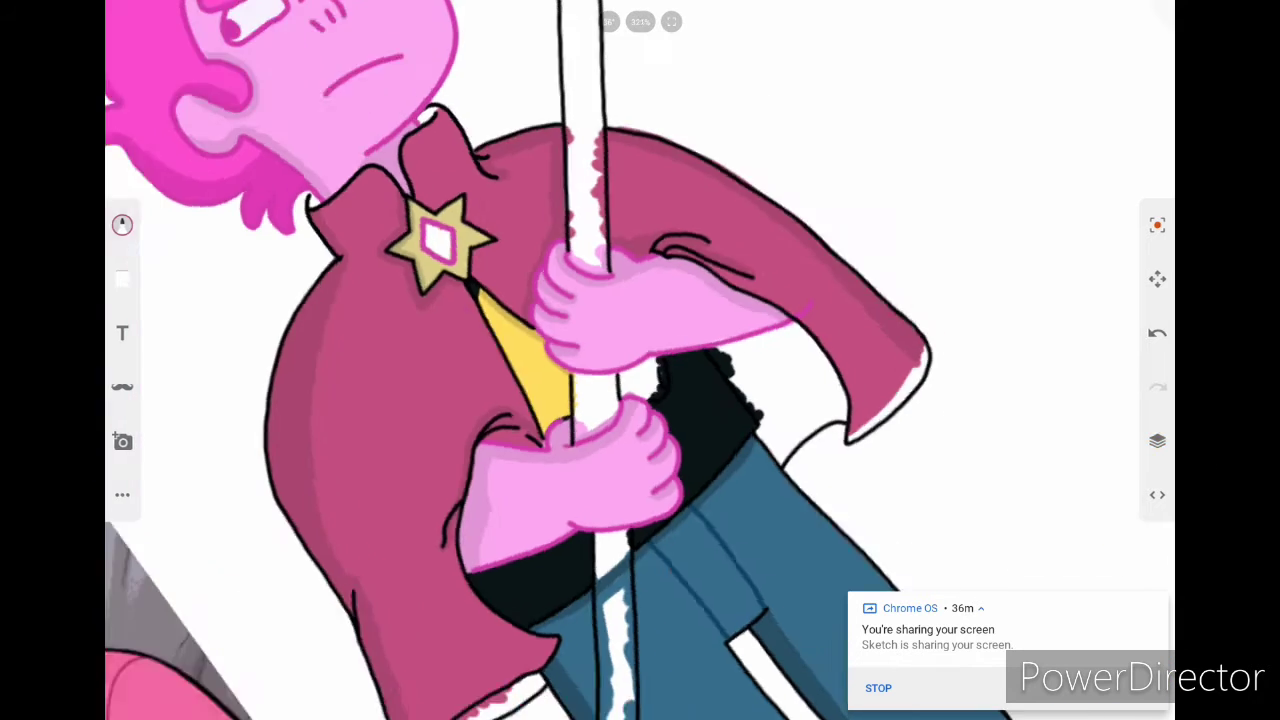
pyautogui.click(1157, 441)
pyautogui.scroll(-3, 640, 360)
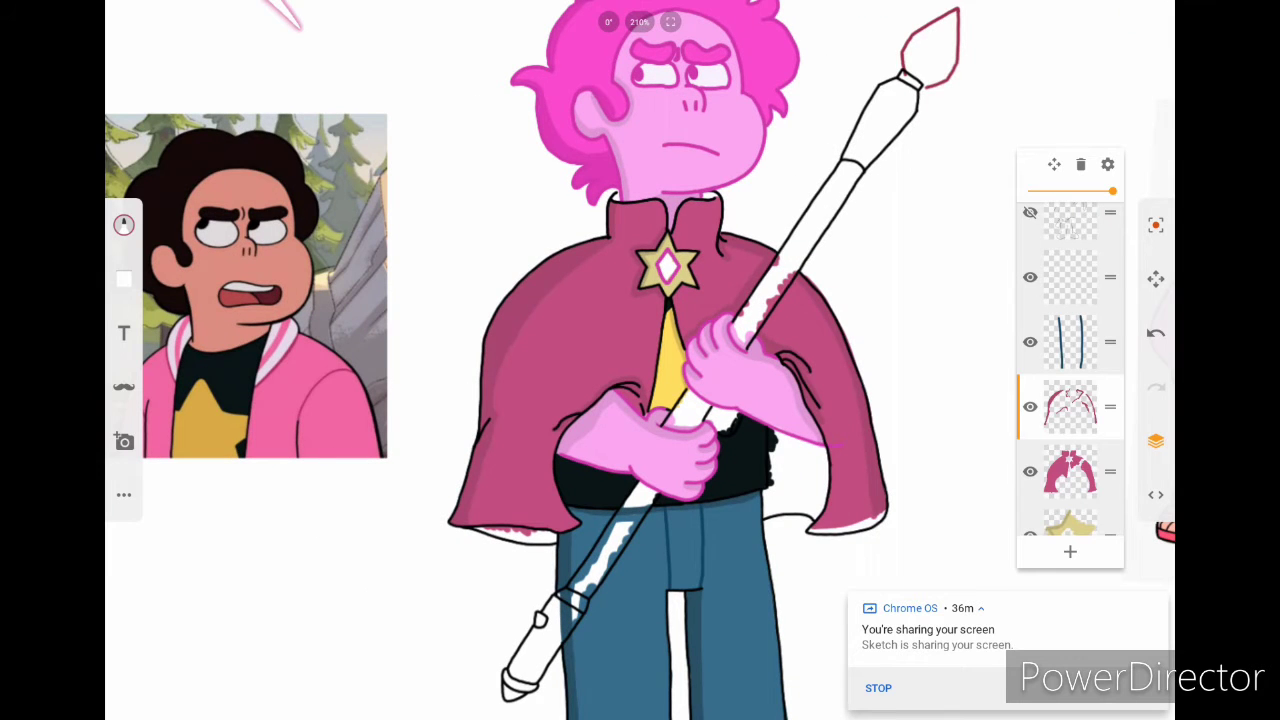
pyautogui.scroll(5, 640, 360)
pyautogui.click(124, 224)
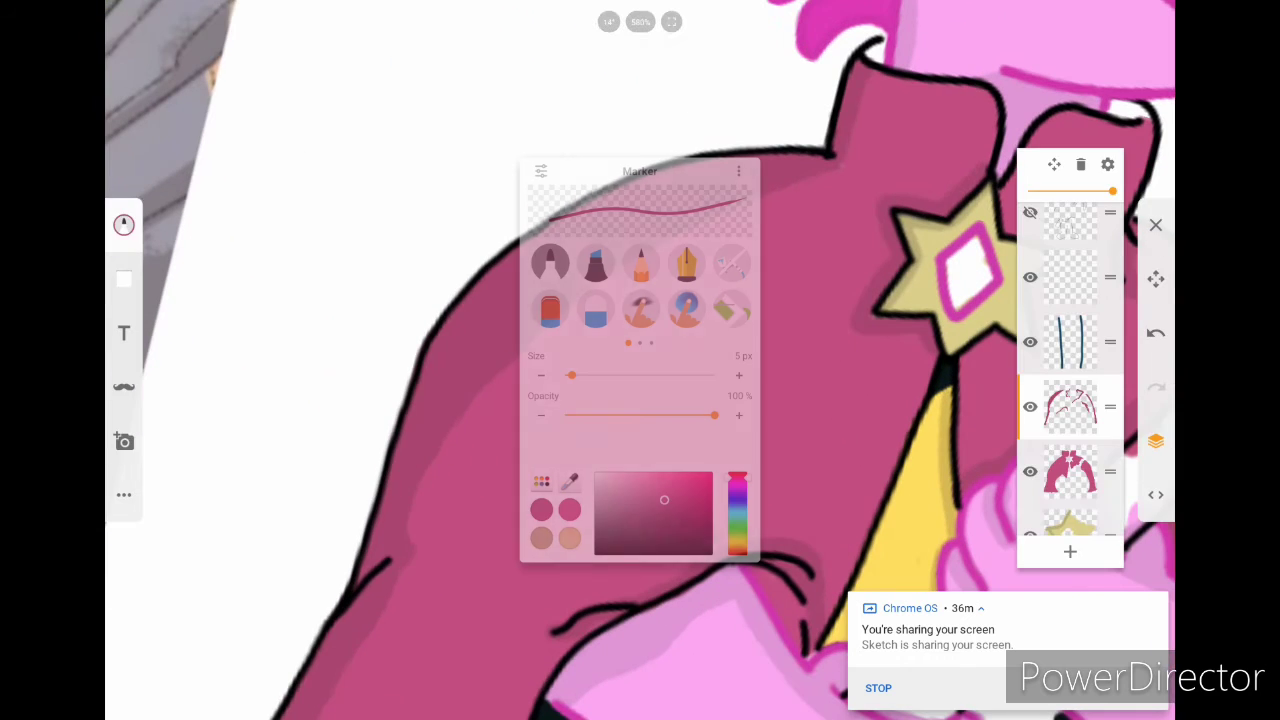
pyautogui.click(124, 224)
pyautogui.scroll(3, 640, 360)
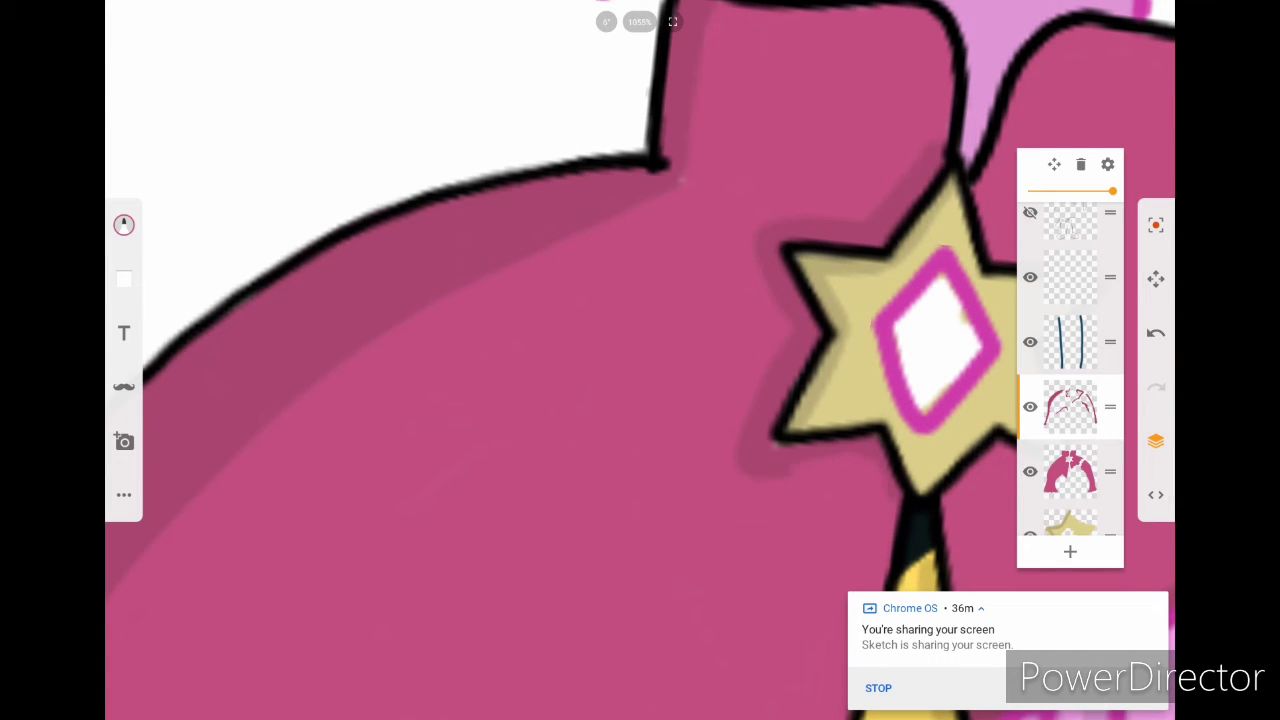
pyautogui.hotkey('ctrl', 'z')
pyautogui.click(124, 224)
pyautogui.click(124, 224)
pyautogui.scroll(2, 640, 360)
pyautogui.scroll(-2, 640, 360)
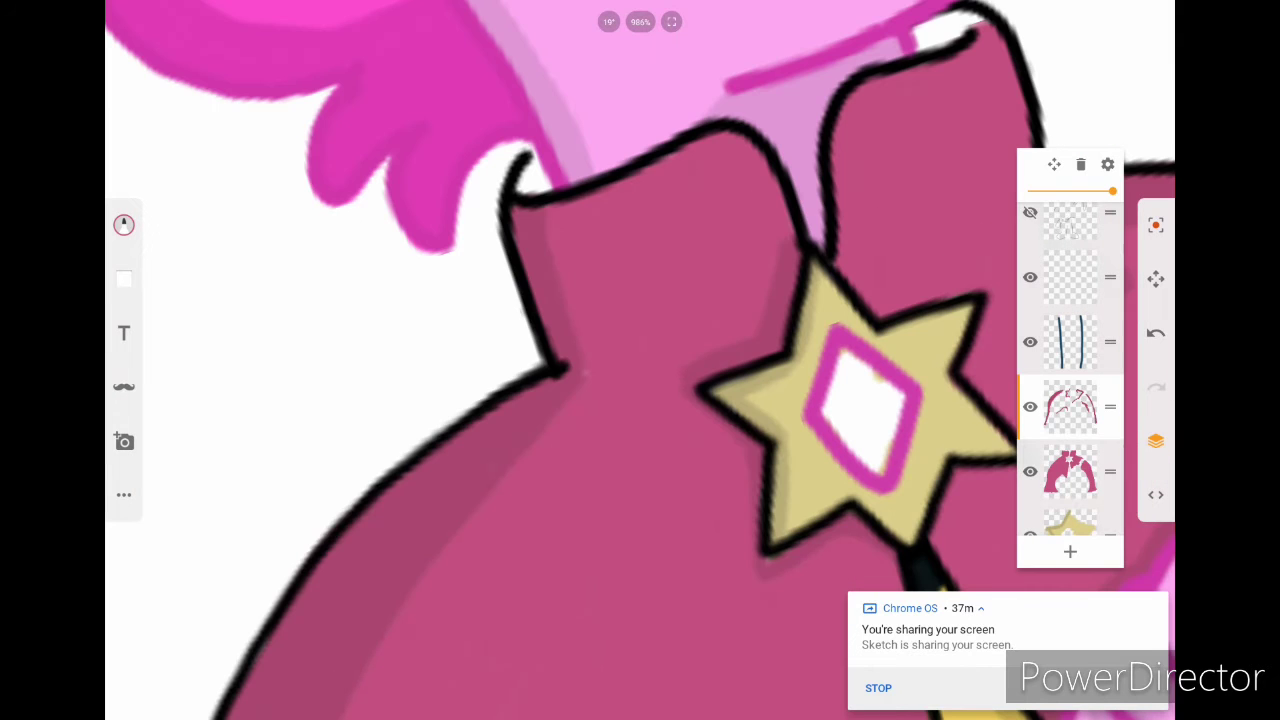
# Step: Fill the visible inside of the collar with dark maroon at both outer corners below the hair and the chin
pyautogui.scroll(-5, 640, 360)
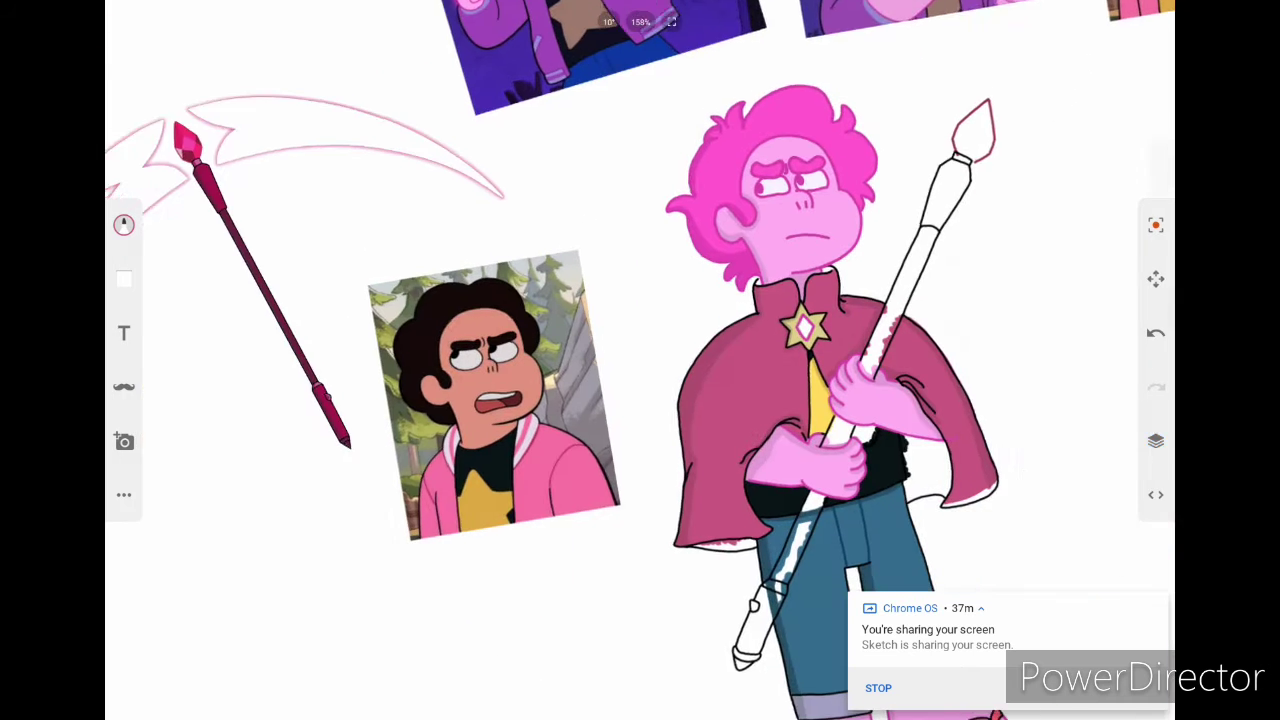
pyautogui.click(124, 224)
pyautogui.scroll(4, 640, 360)
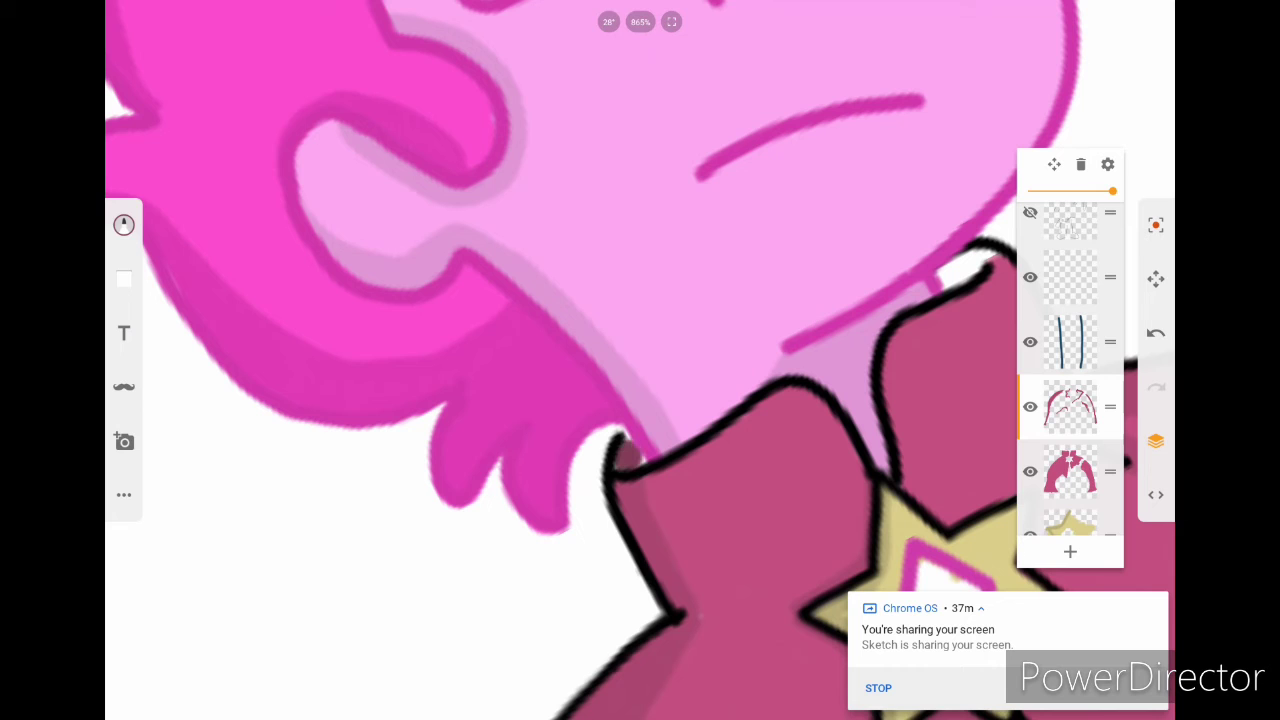
pyautogui.scroll(1, 640, 360)
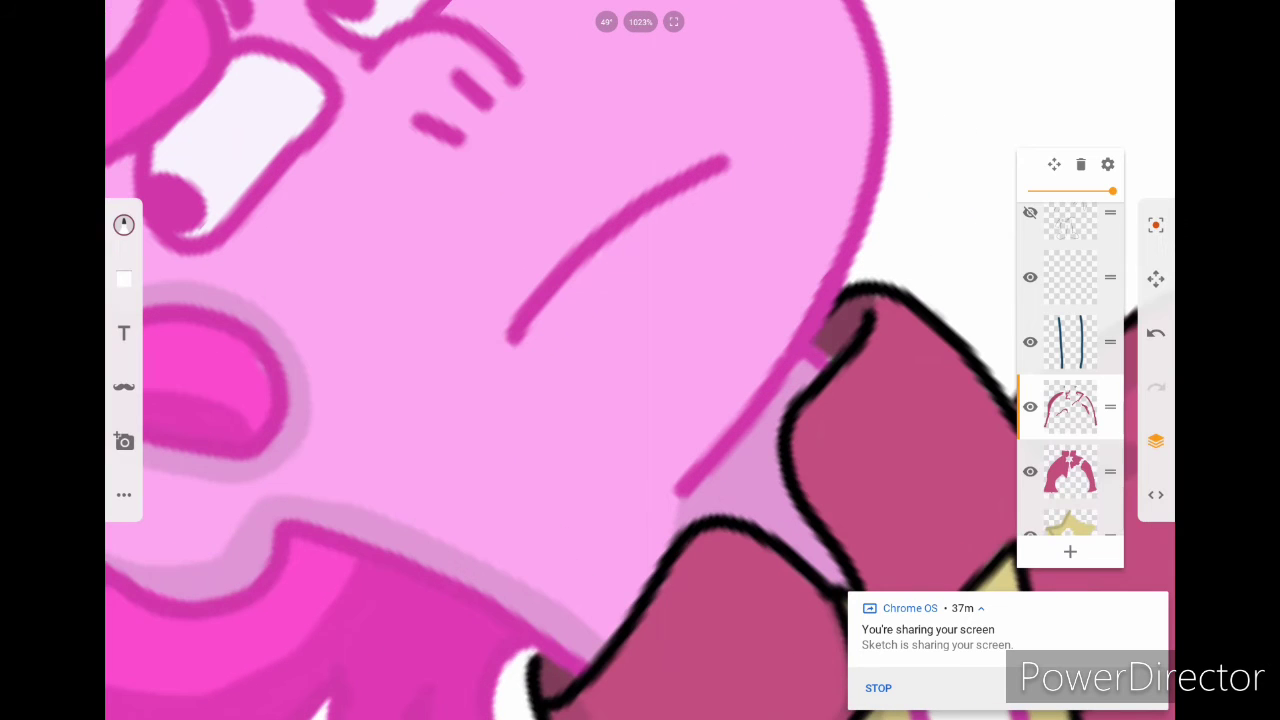
# Step: Fill the inner sleeve fold above the lower forearm with dark maroon
pyautogui.scroll(-4, 640, 360)
pyautogui.scroll(4, 640, 360)
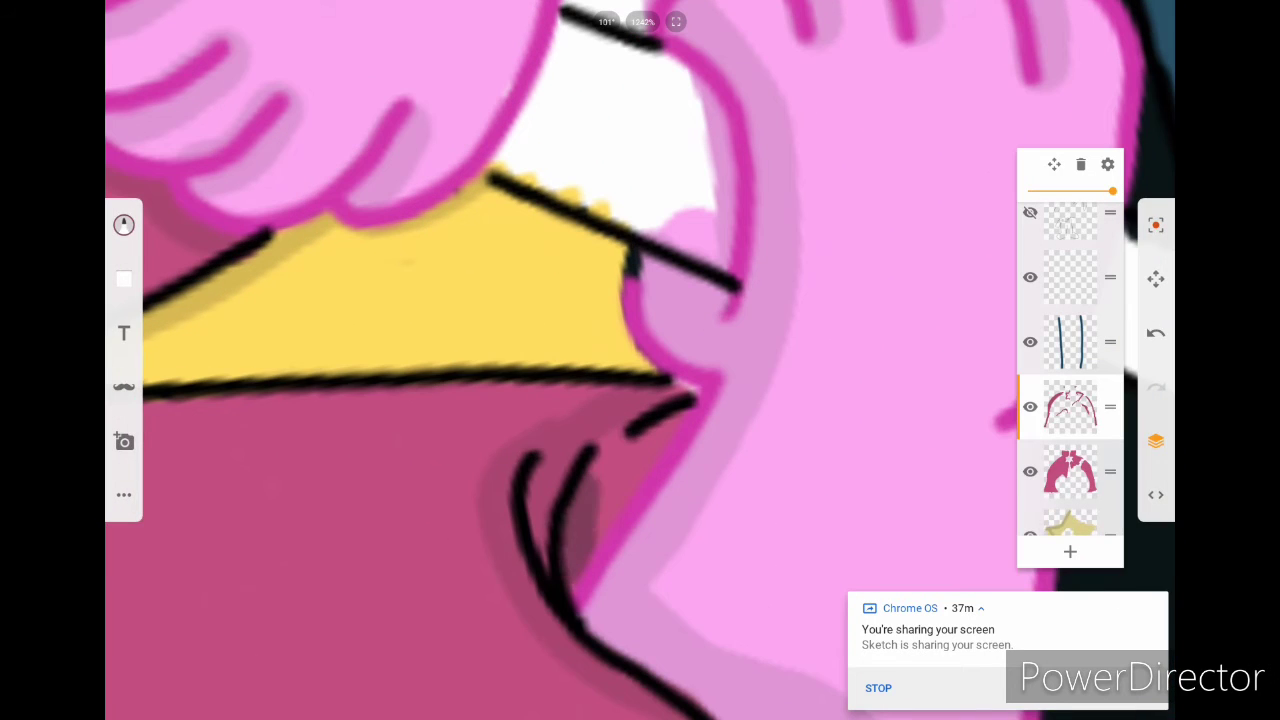
pyautogui.moveTo(600, 540); pyautogui.dragTo(665, 428)
# Step: Fill the cape area between the two hands, beside the staff, with darker pink, including its small fold at the shirt edge
pyautogui.scroll(-3, 640, 360)
pyautogui.scroll(3, 640, 360)
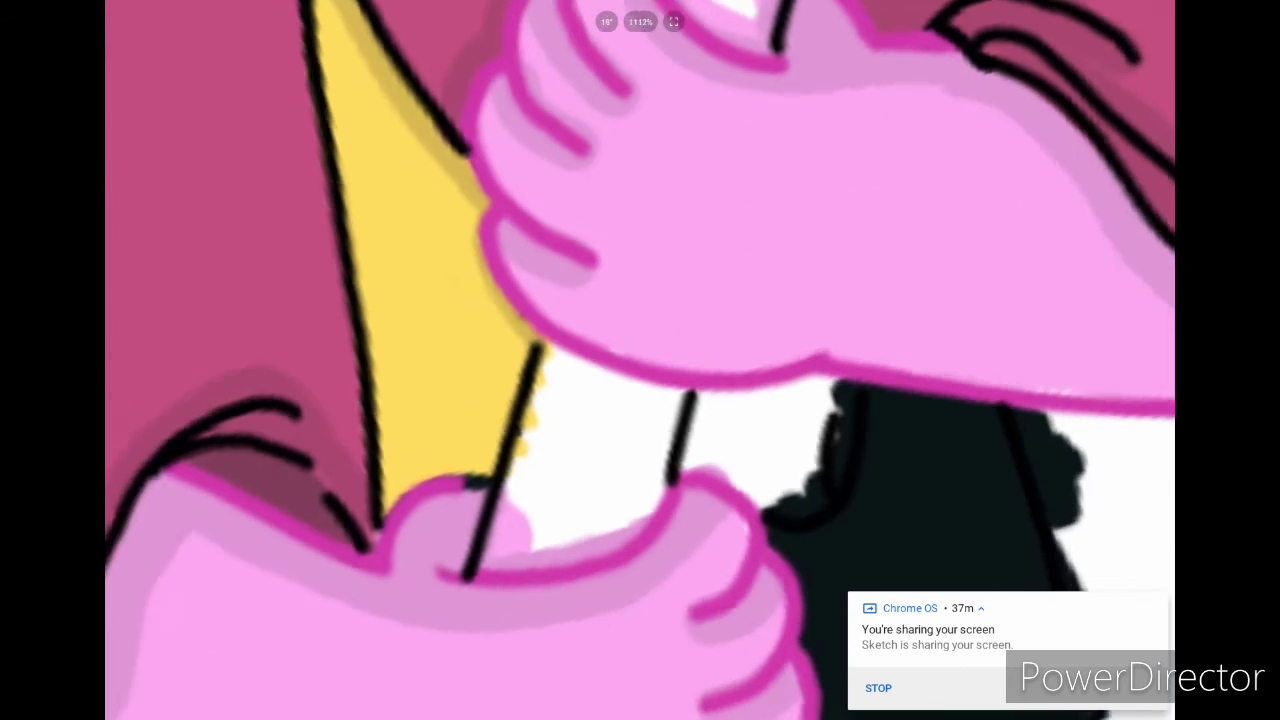
pyautogui.click(124, 225)
pyautogui.click(124, 225)
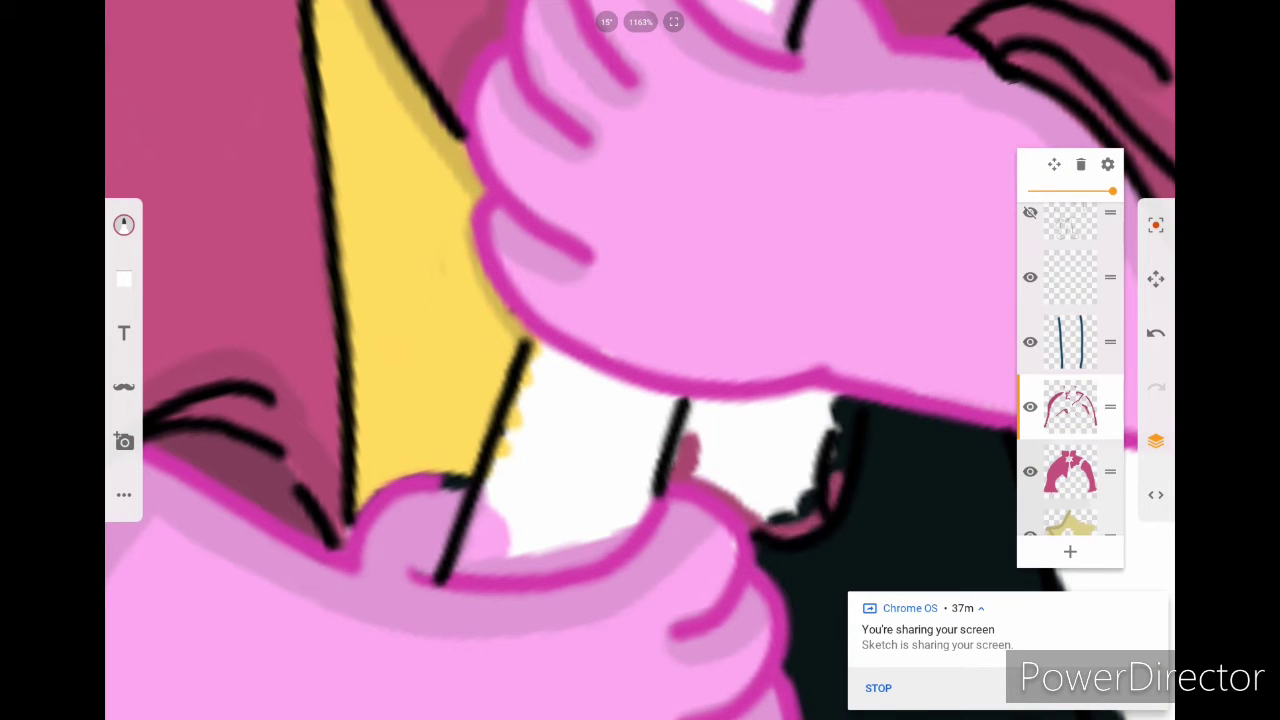
pyautogui.moveTo(806, 422); pyautogui.dragTo(814, 512)
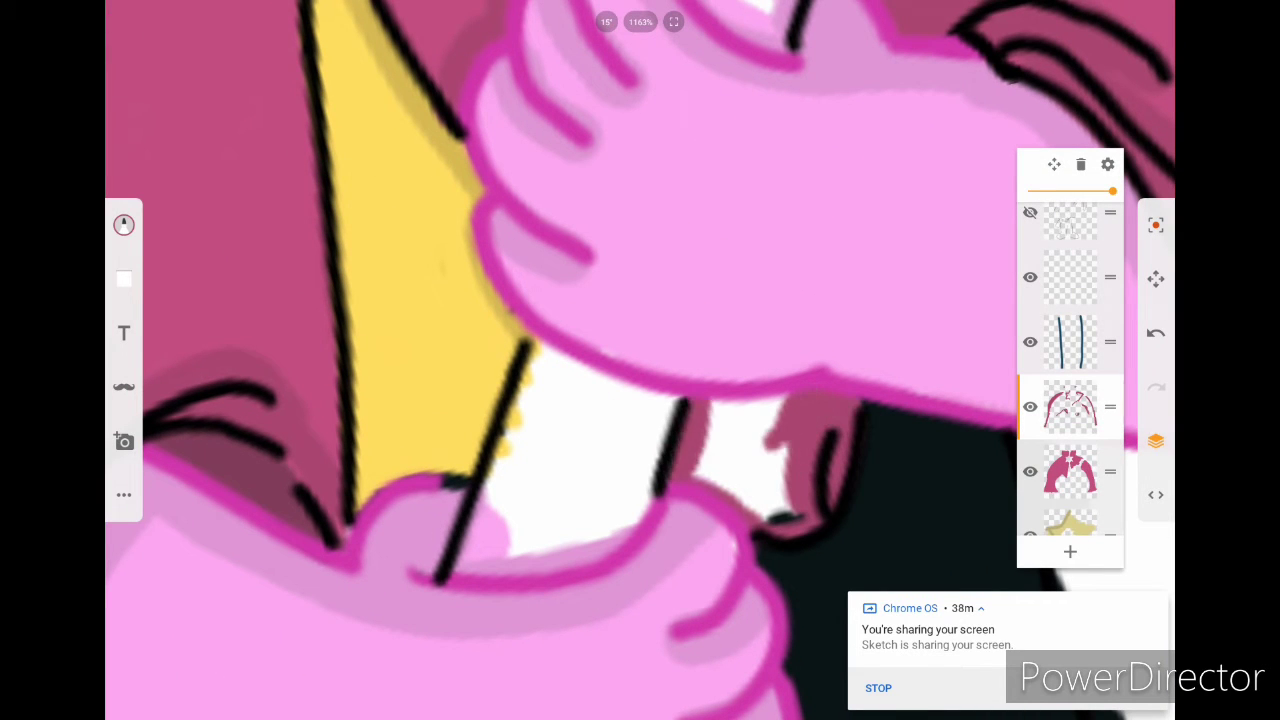
pyautogui.moveTo(708, 425); pyautogui.dragTo(782, 422)
pyautogui.moveTo(700, 455); pyautogui.dragTo(790, 520)
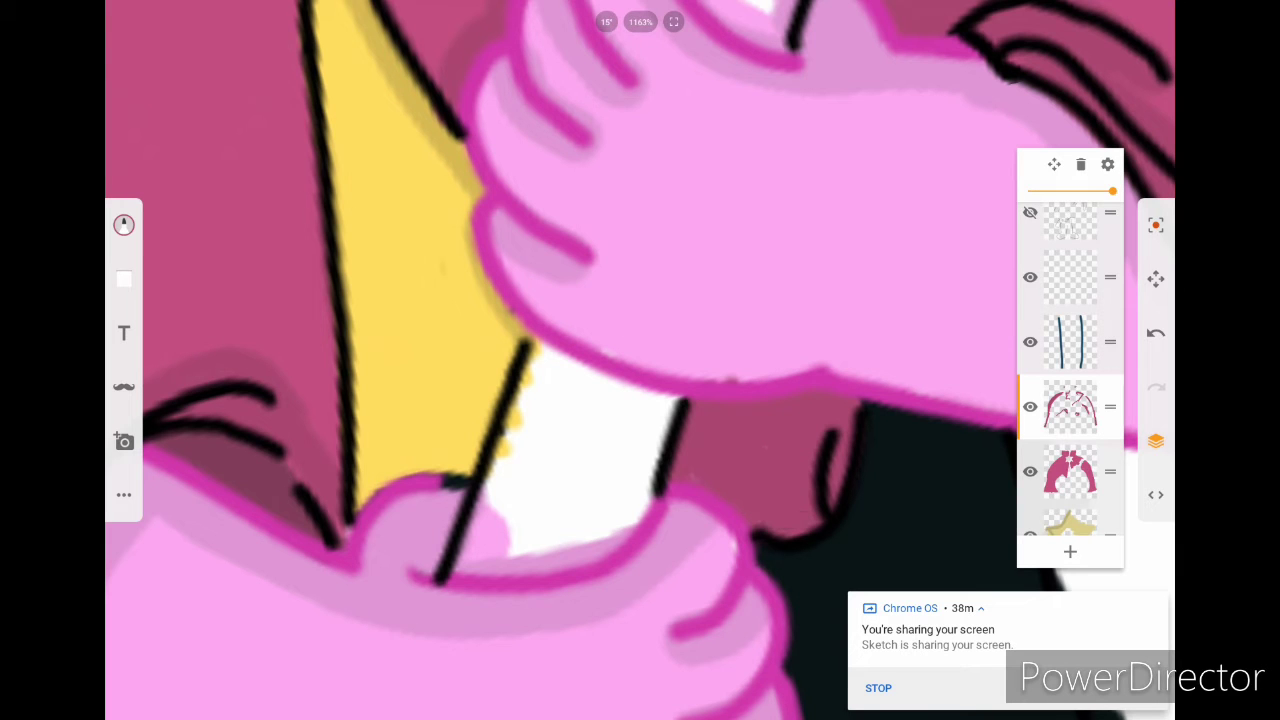
pyautogui.click(124, 224)
pyautogui.click(124, 224)
pyautogui.click(124, 224)
pyautogui.click(124, 224)
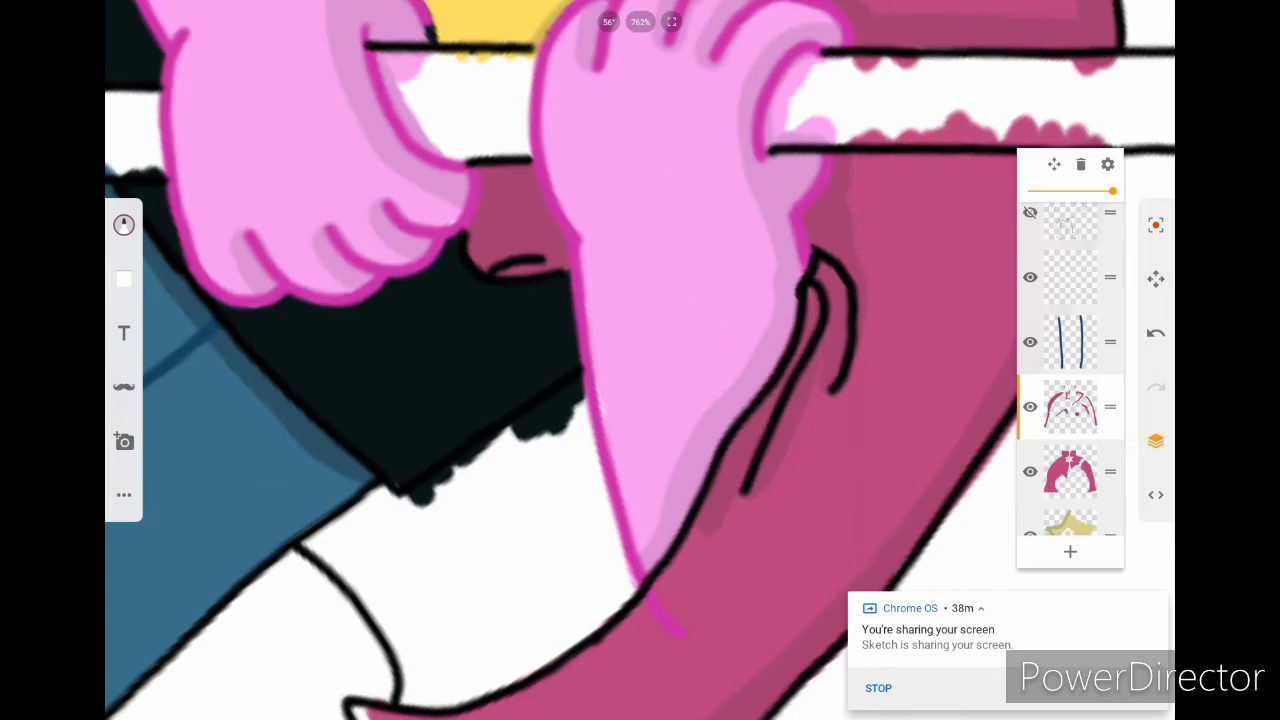
# Step: Outline and fill the cape's inner lining between the shirt, the raised forearm and the cape's inner edge with dark maroon
pyautogui.scroll(-5, 640, 360)
pyautogui.scroll(5, 640, 360)
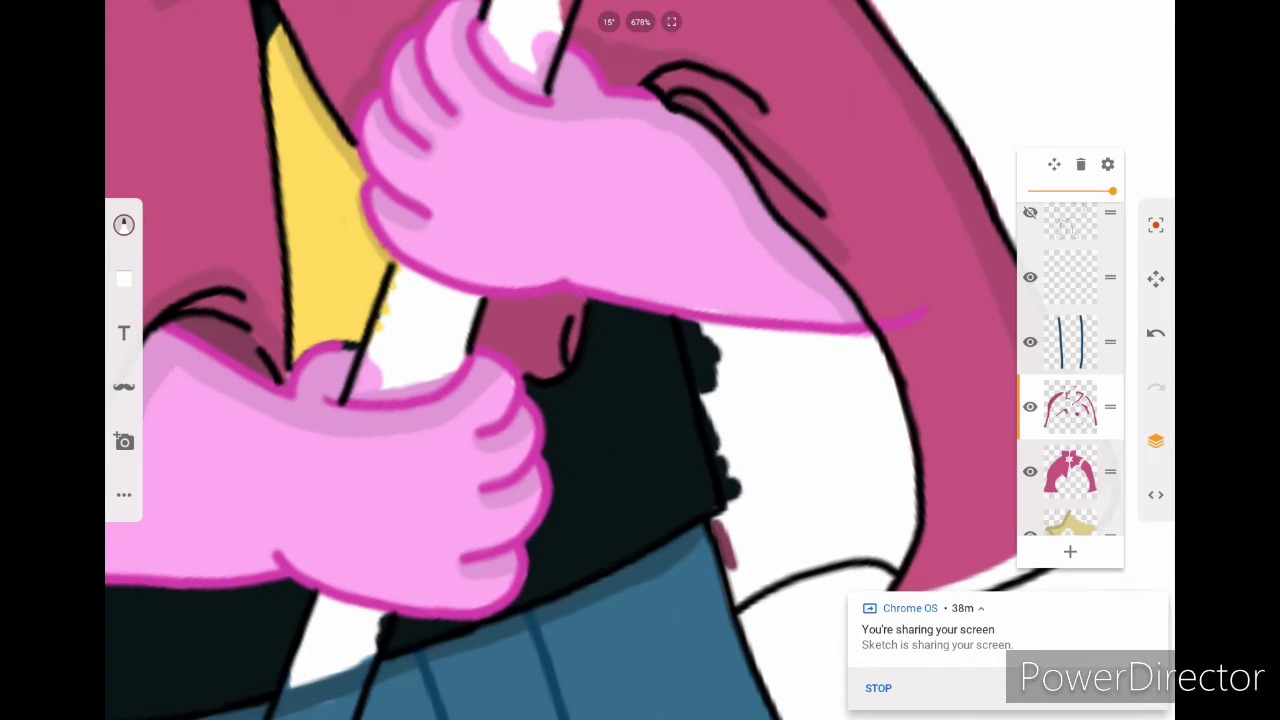
pyautogui.moveTo(715, 524); pyautogui.dragTo(904, 526)
pyautogui.moveTo(712, 412); pyautogui.dragTo(742, 502)
pyautogui.scroll(3, 640, 360)
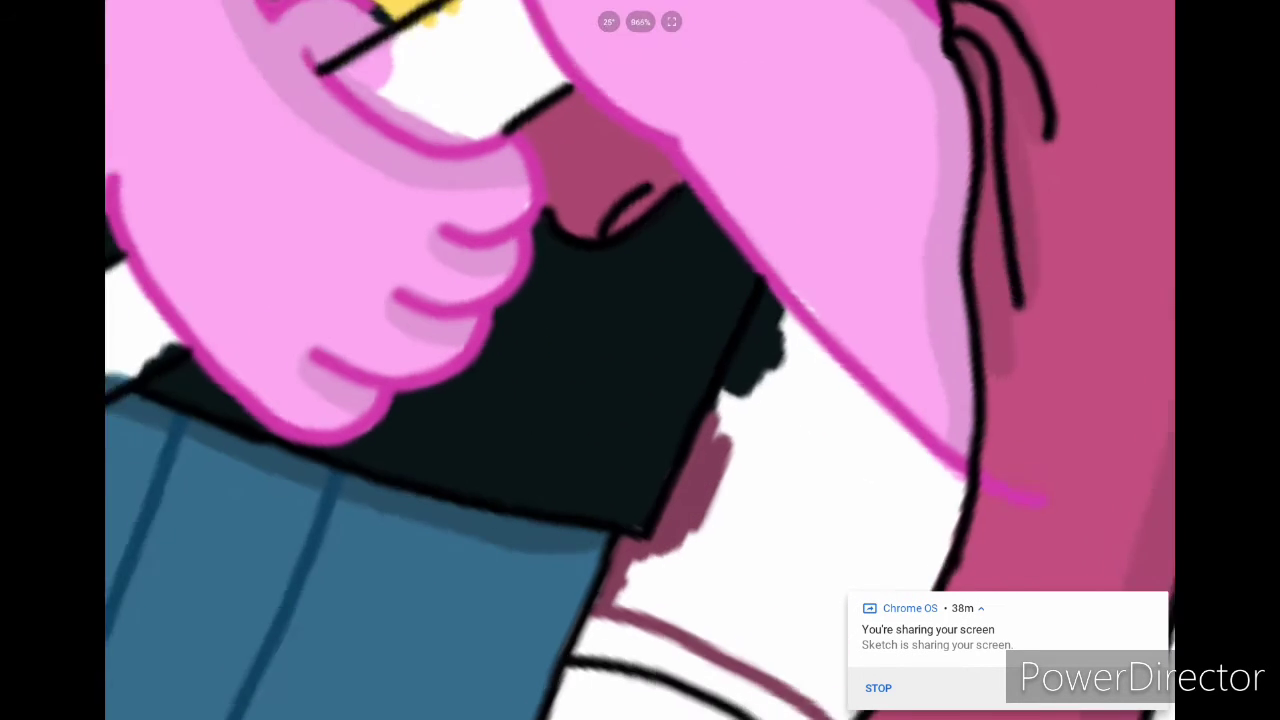
pyautogui.moveTo(800, 366); pyautogui.dragTo(710, 510)
pyautogui.scroll(-3, 640, 360)
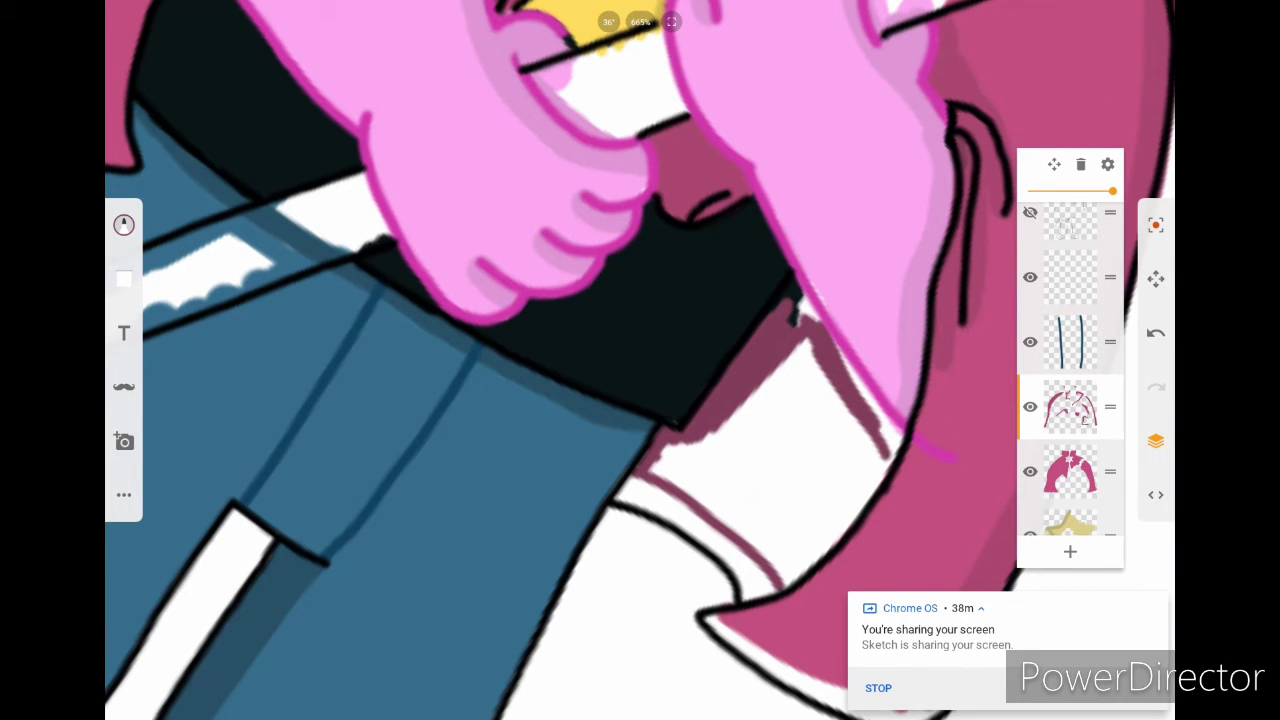
pyautogui.moveTo(670, 480)
pyautogui.mouseDown()
pyautogui.moveTo(770, 380)
pyautogui.moveTo(845, 440)
pyautogui.mouseUp()
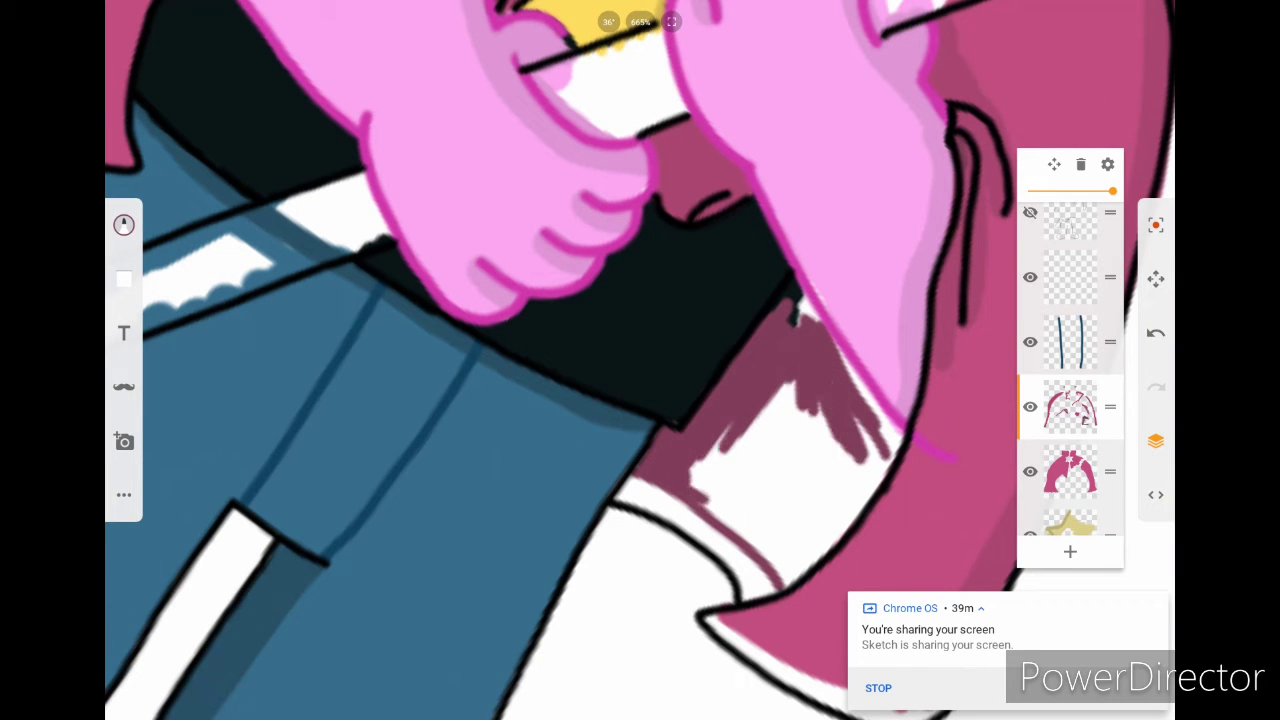
pyautogui.moveTo(724, 492)
pyautogui.mouseDown()
pyautogui.moveTo(780, 392)
pyautogui.moveTo(806, 382)
pyautogui.moveTo(722, 530)
pyautogui.mouseUp()
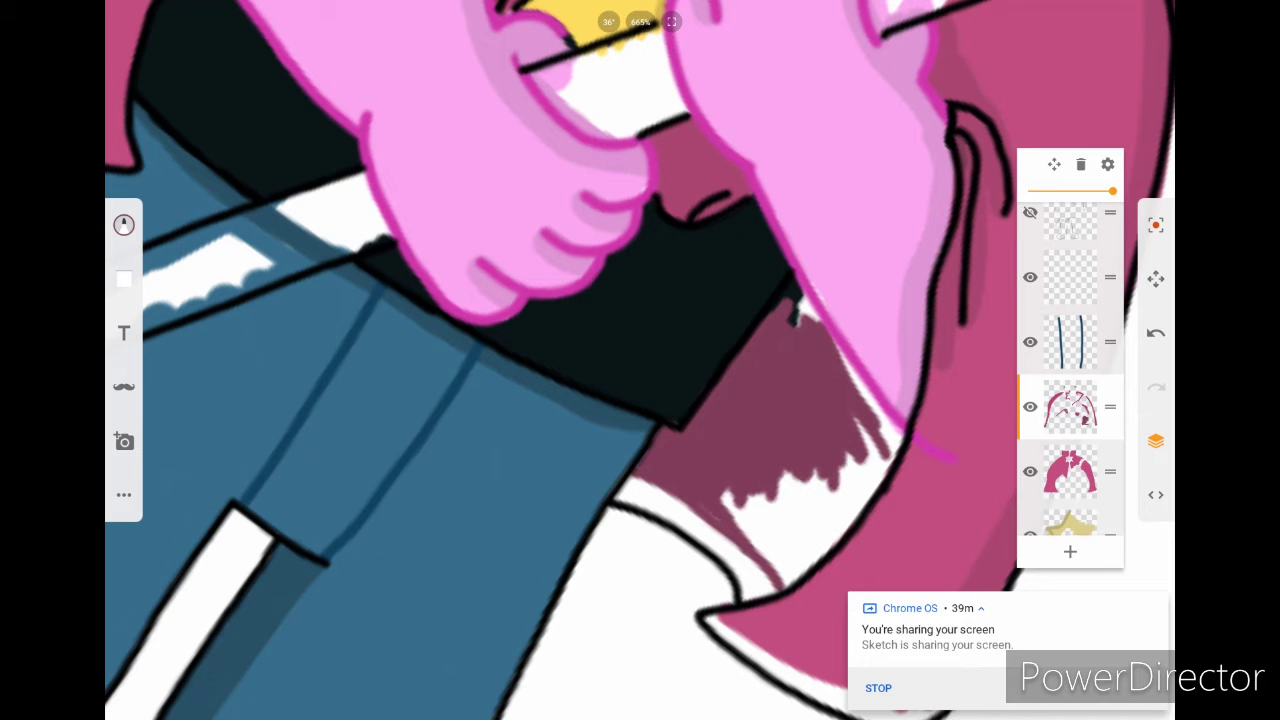
pyautogui.moveTo(800, 550); pyautogui.dragTo(868, 465)
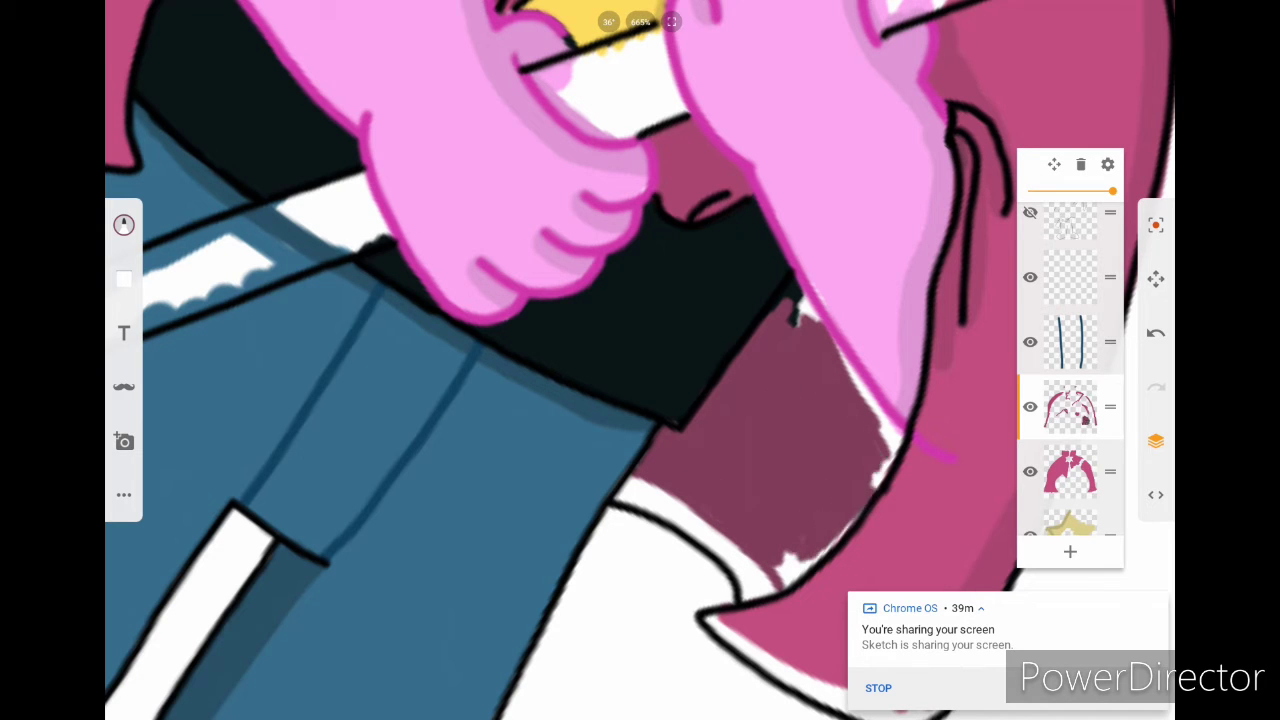
# Step: Shade the cape's inner lining with an even darker maroon along the forearm, the shirt and the cape's inner edge
pyautogui.keyDown('ctrl'); pyautogui.scroll(3, 640, 360); pyautogui.keyUp('ctrl')
pyautogui.click(124, 225)
pyautogui.click(657, 522)
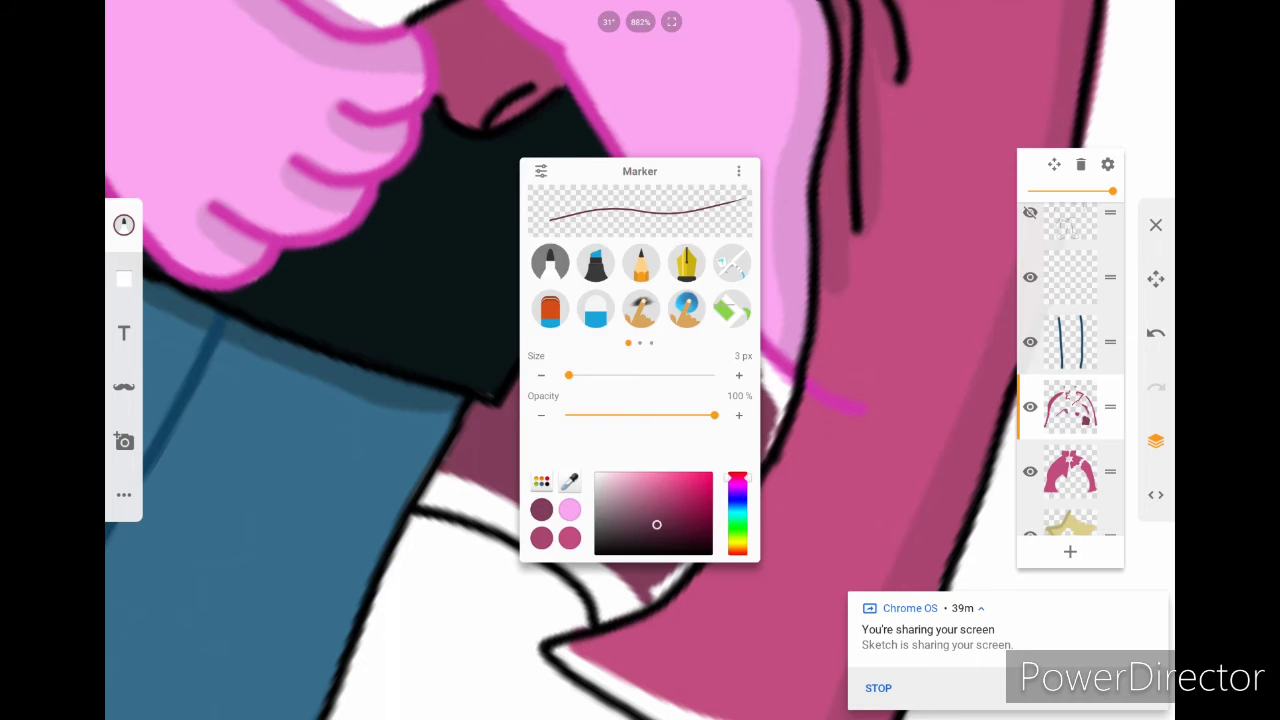
pyautogui.moveTo(758, 456); pyautogui.dragTo(650, 596)
pyautogui.keyDown('ctrl'); pyautogui.scroll(2, 640, 360); pyautogui.keyUp('ctrl')
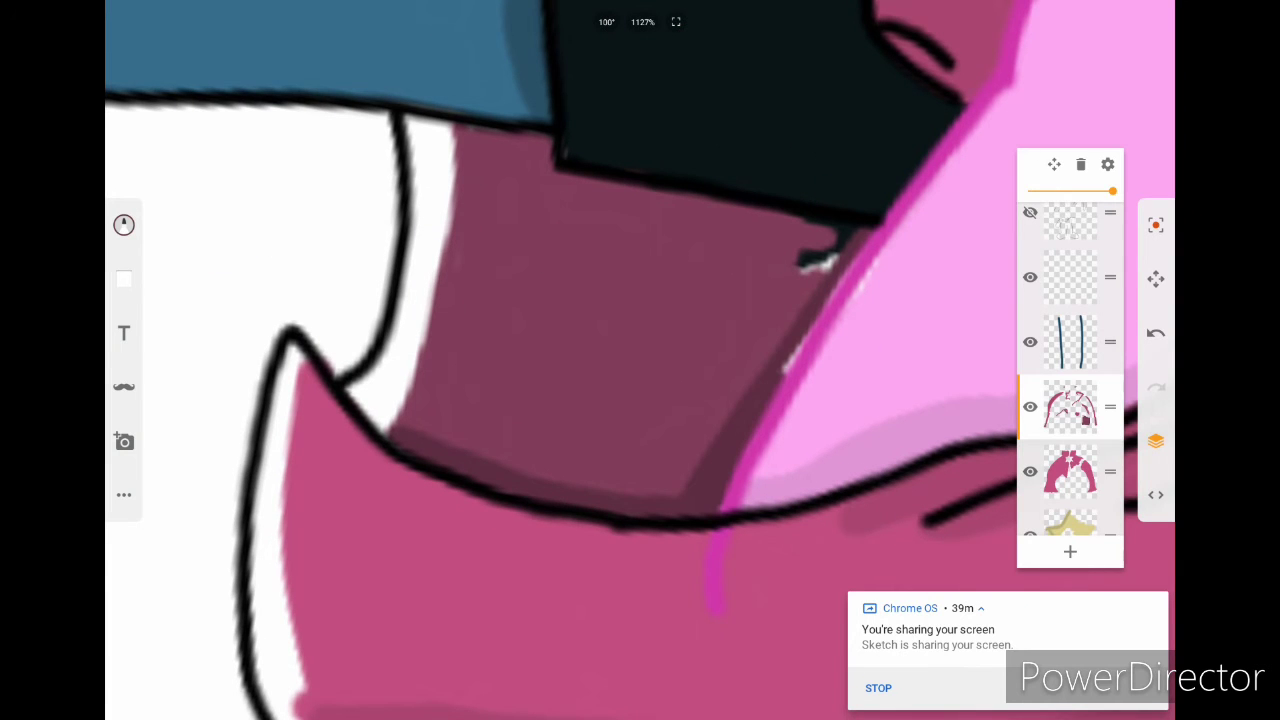
pyautogui.keyDown('ctrl'); pyautogui.scroll(1, 640, 360); pyautogui.keyUp('ctrl')
pyautogui.moveTo(578, 516); pyautogui.dragTo(775, 245)
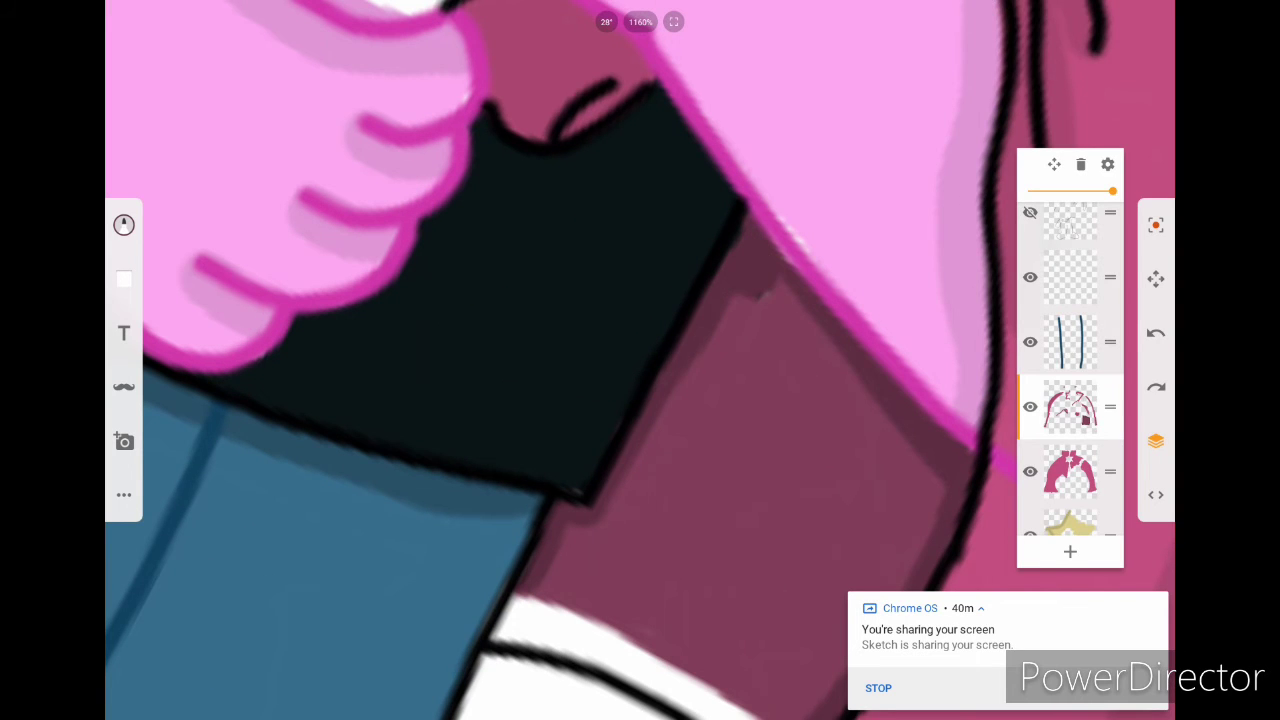
# Step: Add a new layer above the trouser-line layer
pyautogui.keyDown('ctrl'); pyautogui.scroll(-5, 640, 360); pyautogui.keyUp('ctrl')
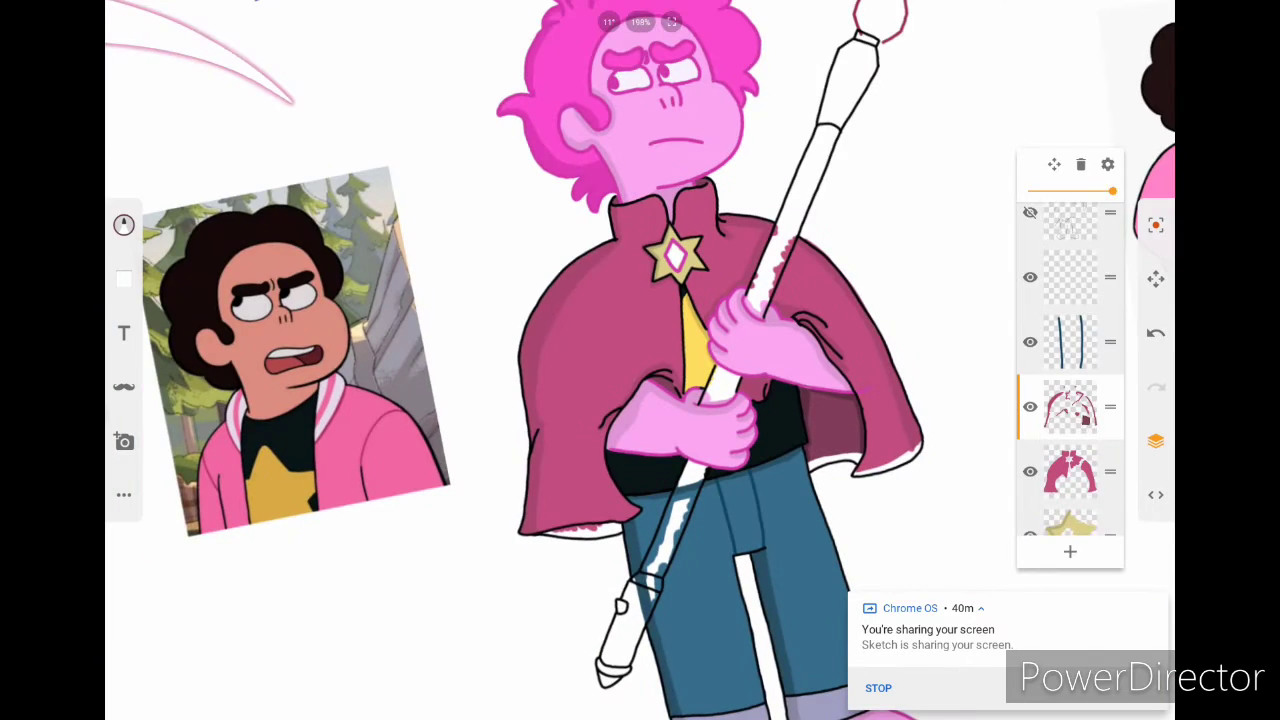
pyautogui.click(1070, 551)
# Step: Try drawing black lines along the border between the cape's pink fill and its white hem
pyautogui.click(124, 224)
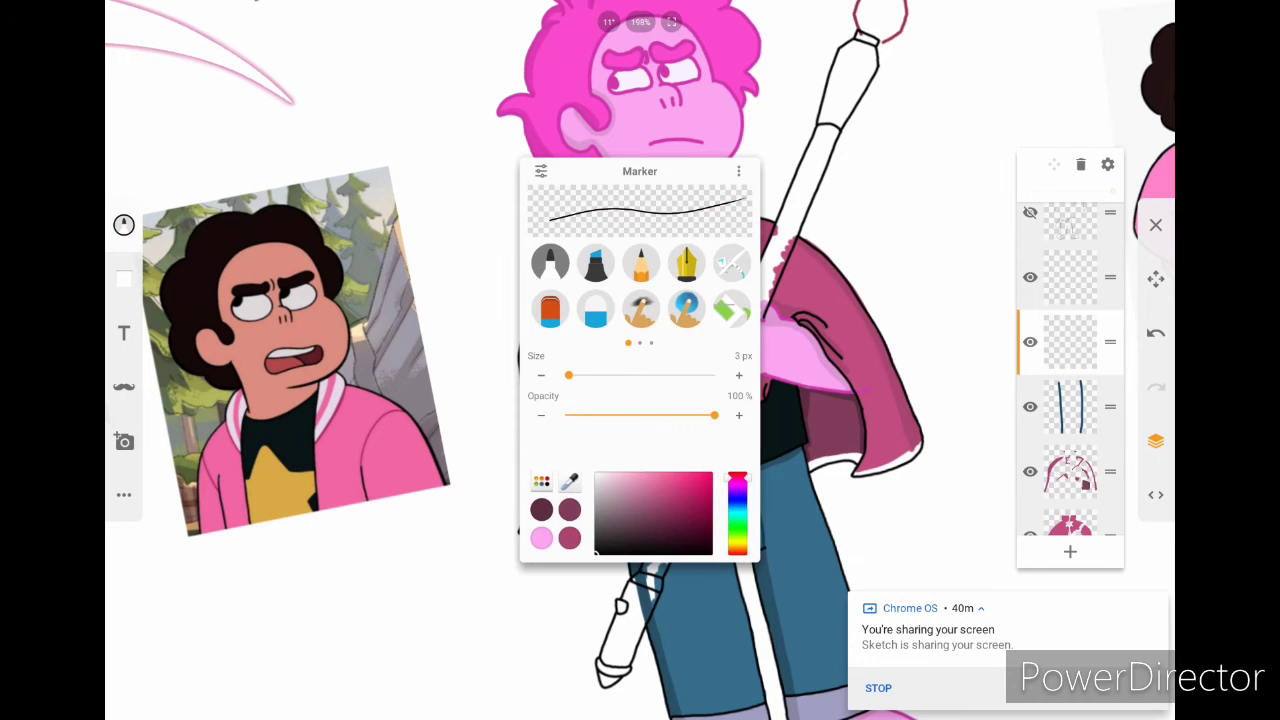
pyautogui.keyDown('ctrl'); pyautogui.scroll(10, 850, 420); pyautogui.keyUp('ctrl')
pyautogui.moveTo(535, 522); pyautogui.dragTo(890, 295)
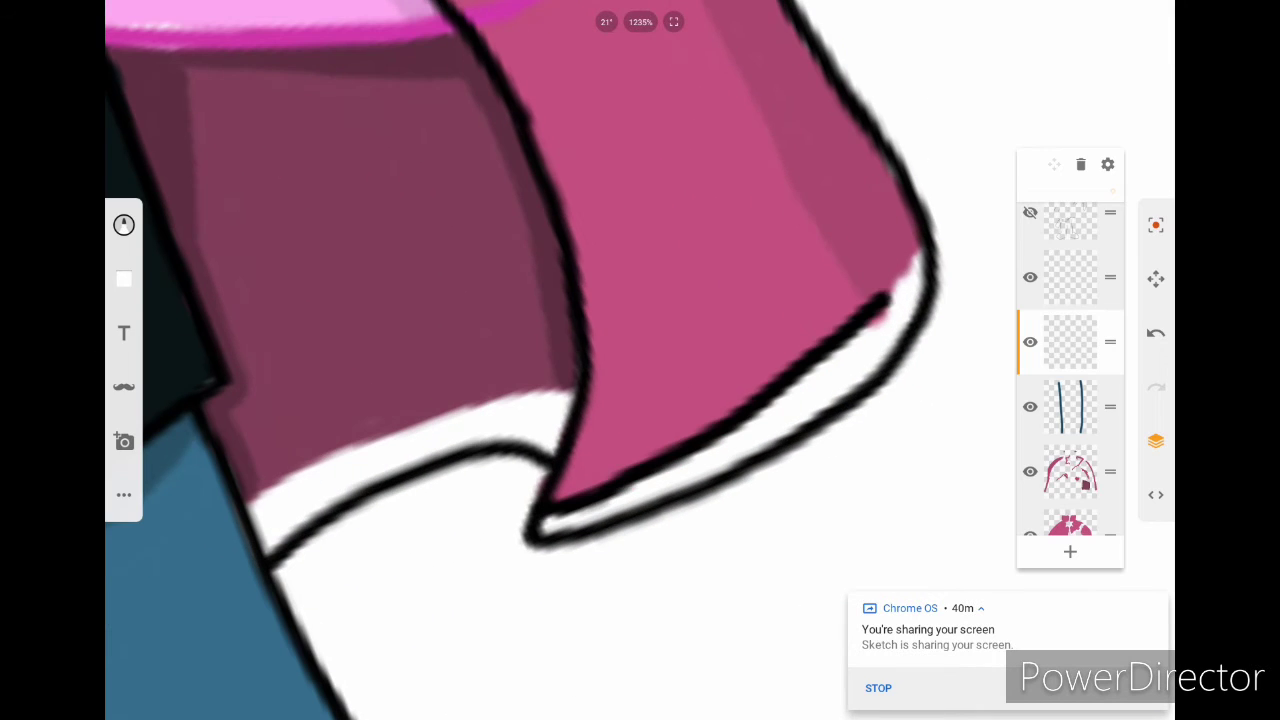
pyautogui.keyDown('ctrl'); pyautogui.scroll(-5, 640, 360); pyautogui.keyUp('ctrl')
pyautogui.keyDown('ctrl'); pyautogui.scroll(-3, 640, 360); pyautogui.keyUp('ctrl')
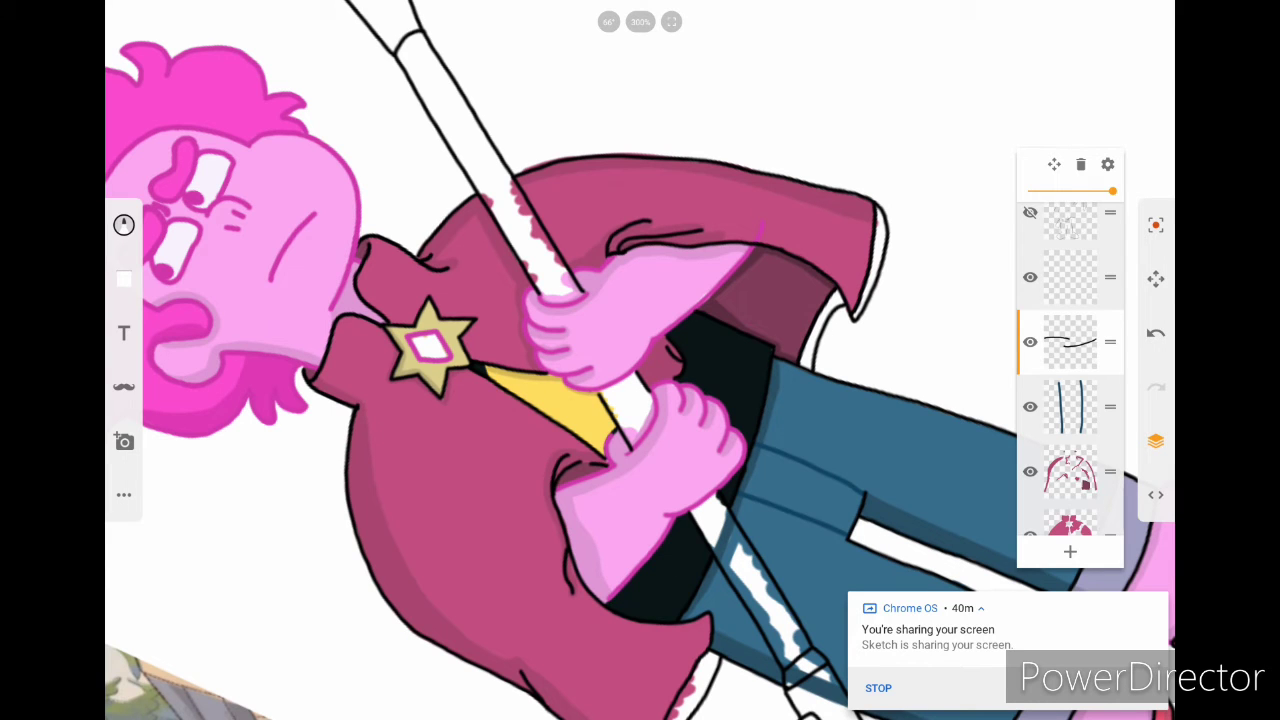
pyautogui.keyDown('ctrl'); pyautogui.scroll(-5, 640, 360); pyautogui.keyUp('ctrl')
pyautogui.keyDown('ctrl'); pyautogui.scroll(5, 640, 360); pyautogui.keyUp('ctrl')
pyautogui.keyDown('ctrl'); pyautogui.scroll(-4, 640, 360); pyautogui.keyUp('ctrl')
pyautogui.keyDown('ctrl'); pyautogui.scroll(3, 640, 360); pyautogui.keyUp('ctrl')
pyautogui.hotkey('ctrl', 'z')
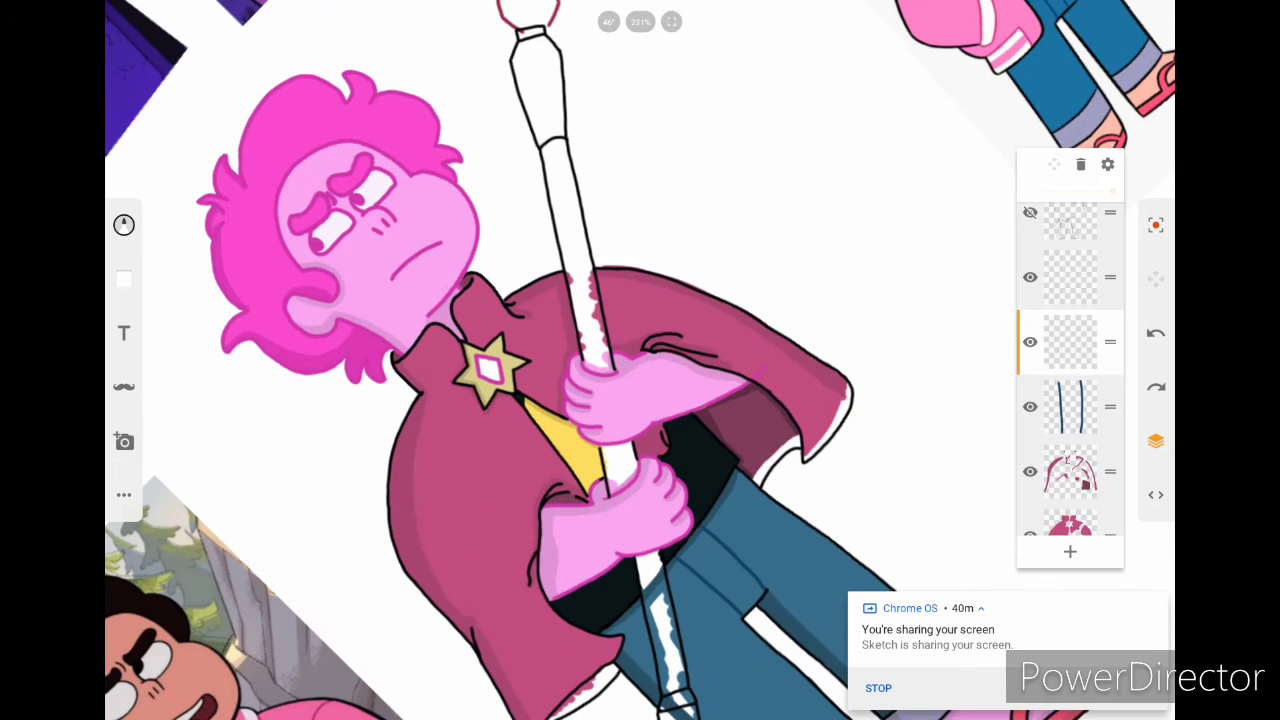
# Step: Try drawing very dark maroon lines along the hem of the cape and its inner lining
pyautogui.keyDown('ctrl'); pyautogui.scroll(5, 640, 360); pyautogui.keyUp('ctrl')
pyautogui.click(124, 224)
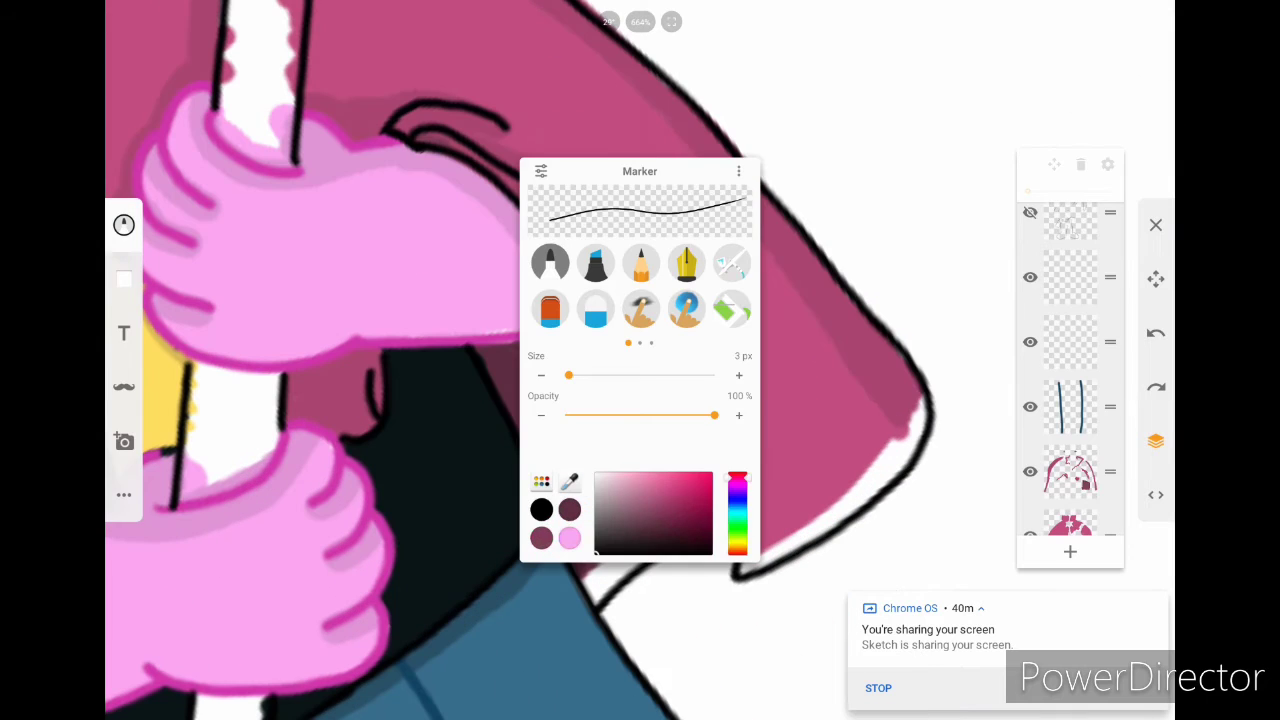
pyautogui.keyDown('ctrl'); pyautogui.scroll(4, 640, 360); pyautogui.keyUp('ctrl')
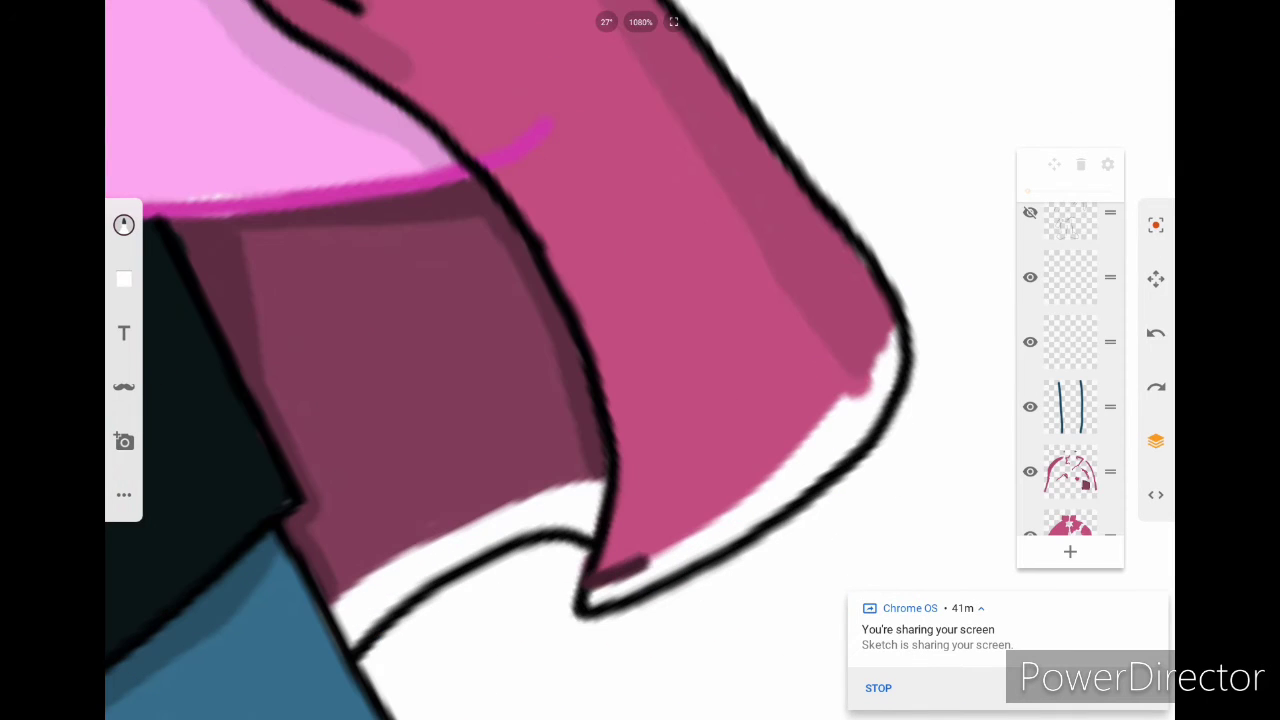
pyautogui.keyDown('ctrl'); pyautogui.scroll(2, 640, 360); pyautogui.keyUp('ctrl')
pyautogui.keyDown('ctrl'); pyautogui.scroll(-5, 640, 360); pyautogui.keyUp('ctrl')
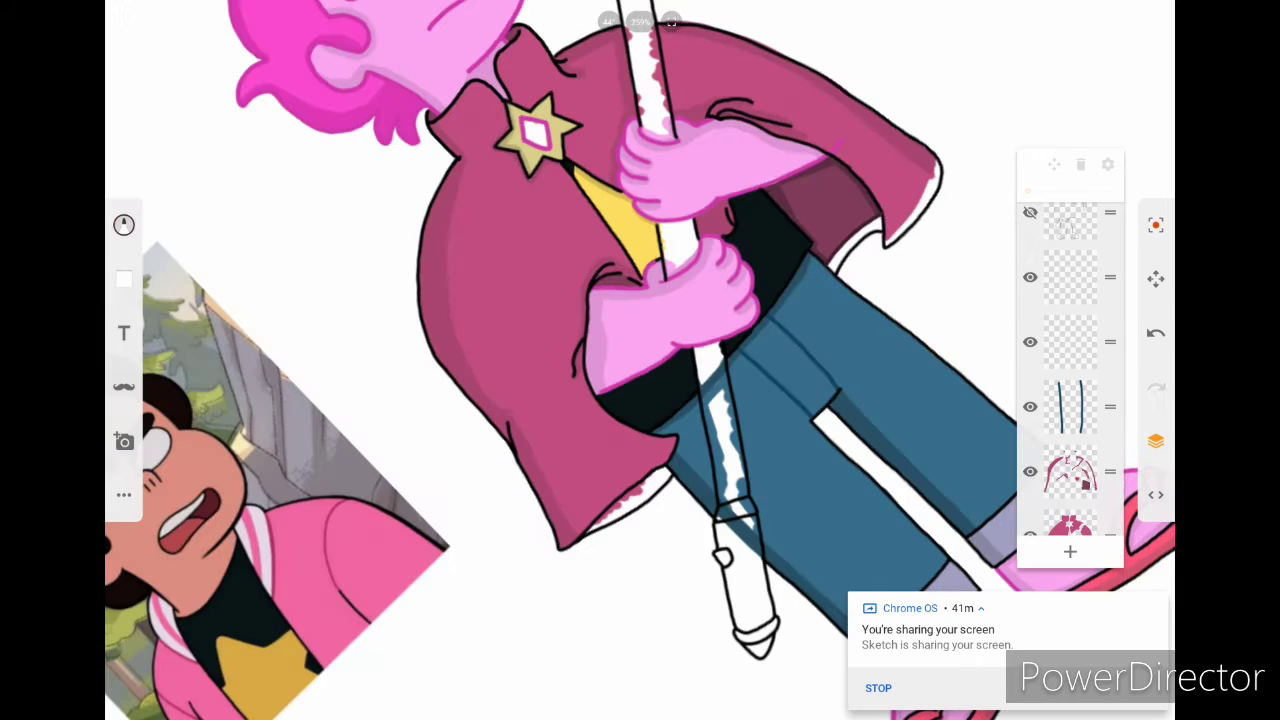
# Step: Line the upper border of the cape's white hem below the raised forearm with darker pink on the new layer
pyautogui.keyDown('ctrl'); pyautogui.scroll(4, 640, 360); pyautogui.keyUp('ctrl')
pyautogui.click(124, 224)
pyautogui.click(800, 250)
pyautogui.click(124, 224)
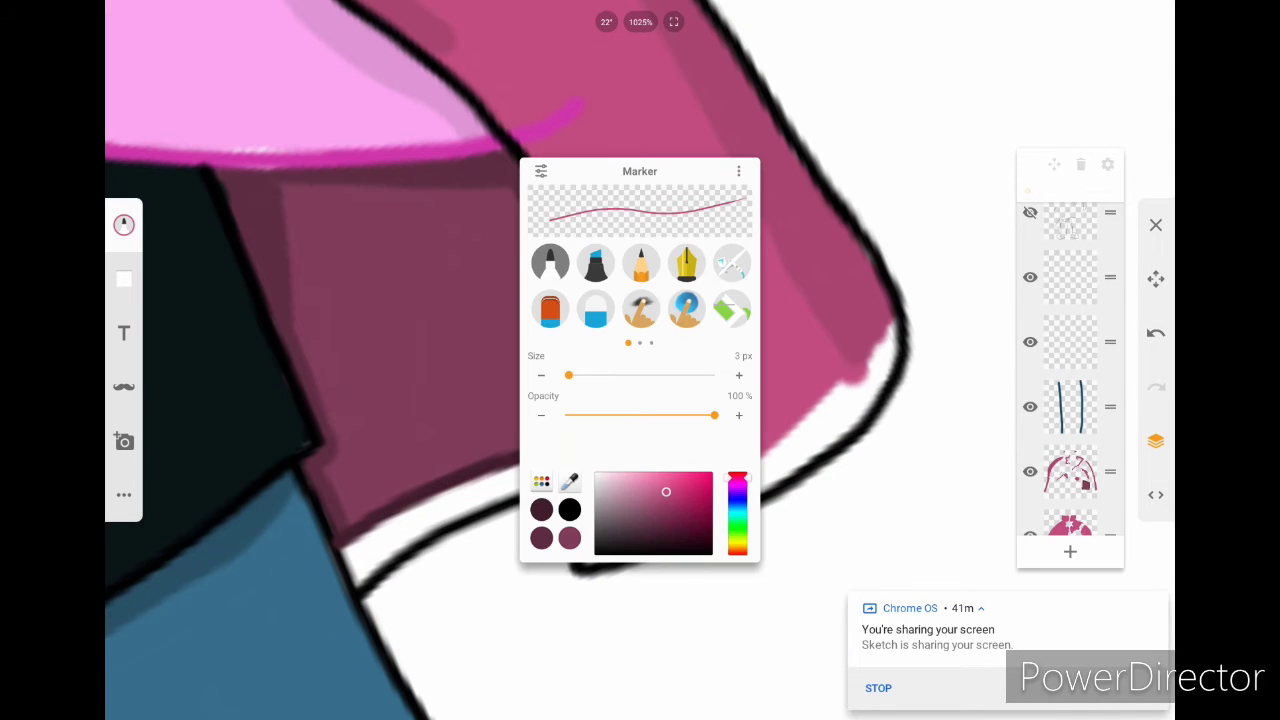
pyautogui.keyDown('ctrl'); pyautogui.scroll(3, 640, 360); pyautogui.keyUp('ctrl')
pyautogui.moveTo(550, 590); pyautogui.dragTo(740, 465)
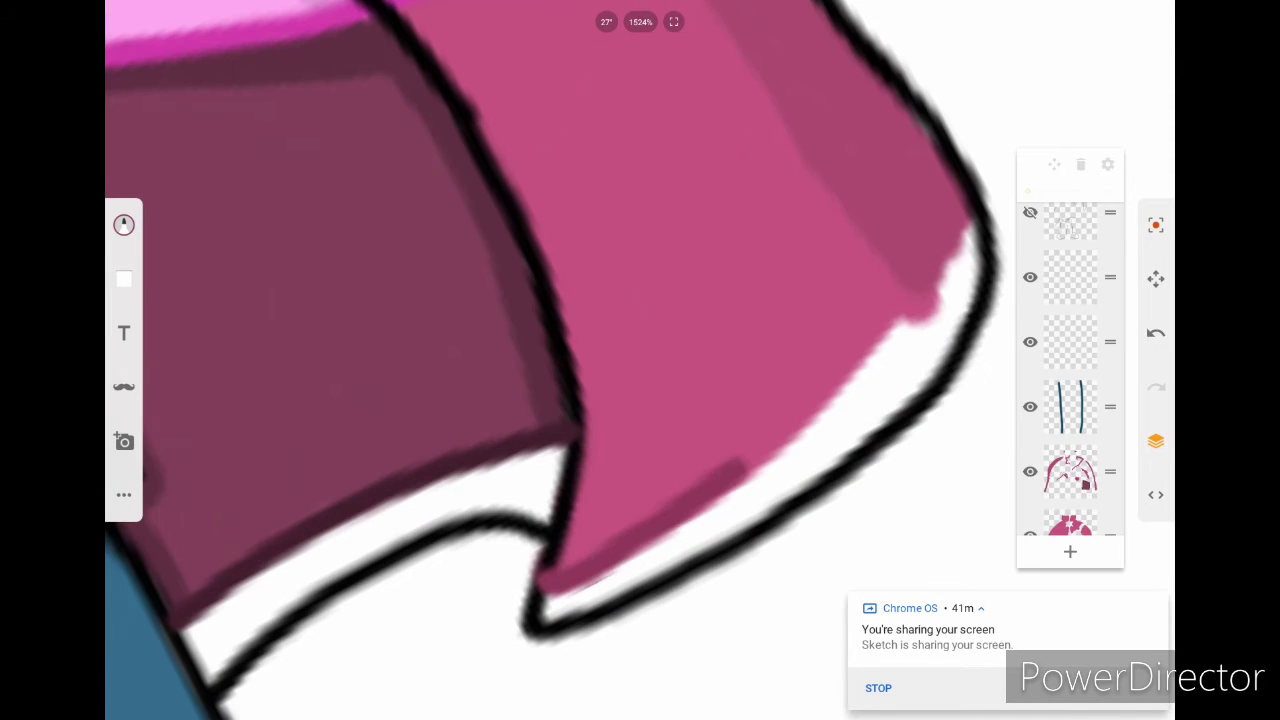
pyautogui.hotkey('ctrl', 'z')
pyautogui.click(1070, 341)
pyautogui.moveTo(550, 595); pyautogui.dragTo(965, 235)
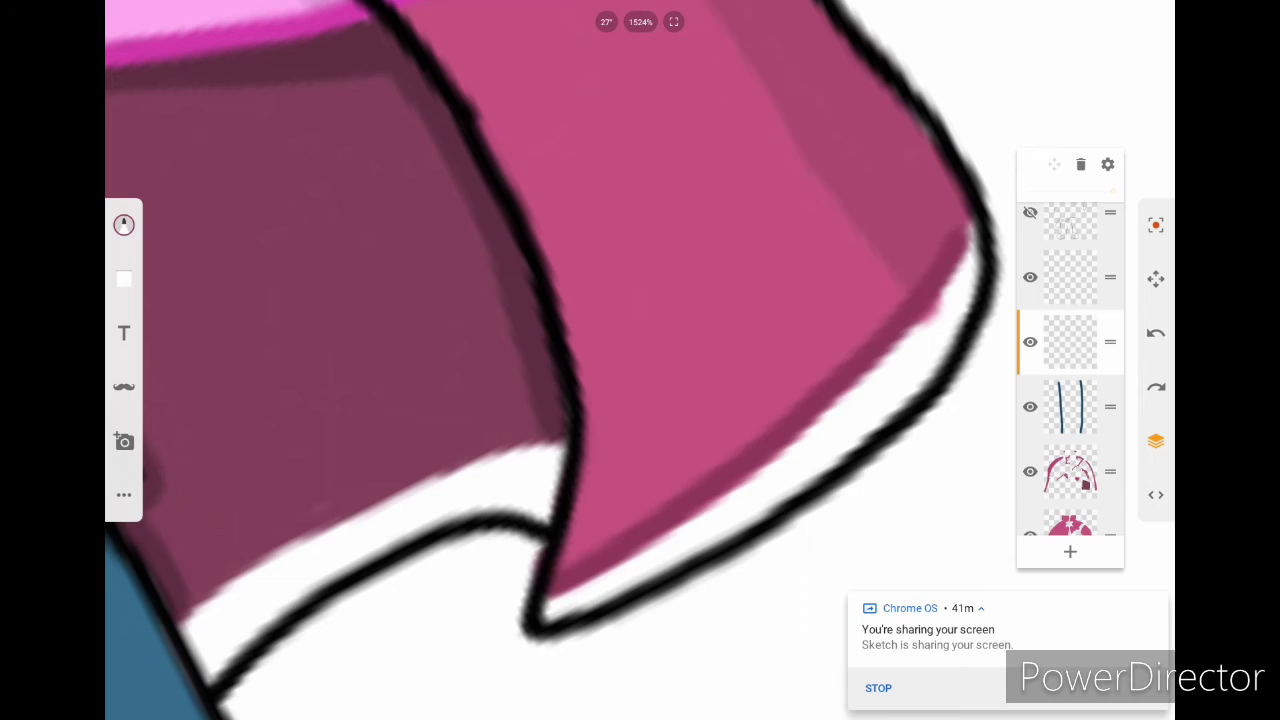
# Step: Line the hem border on the cape's other side with the same darker pink, undoing the stray stroke
pyautogui.keyDown('ctrl'); pyautogui.scroll(-5, 640, 360); pyautogui.keyUp('ctrl')
pyautogui.keyDown('ctrl'); pyautogui.scroll(5, 640, 360); pyautogui.keyUp('ctrl')
pyautogui.moveTo(412, 648)
pyautogui.mouseDown()
pyautogui.moveTo(788, 234)
pyautogui.moveTo(450, 600)
pyautogui.moveTo(425, 650)
pyautogui.mouseUp()
pyautogui.hotkey('ctrl', 'z')
pyautogui.keyDown('ctrl'); pyautogui.scroll(-5, 640, 360); pyautogui.keyUp('ctrl')
pyautogui.keyDown('ctrl'); pyautogui.scroll(5, 640, 360); pyautogui.keyUp('ctrl')
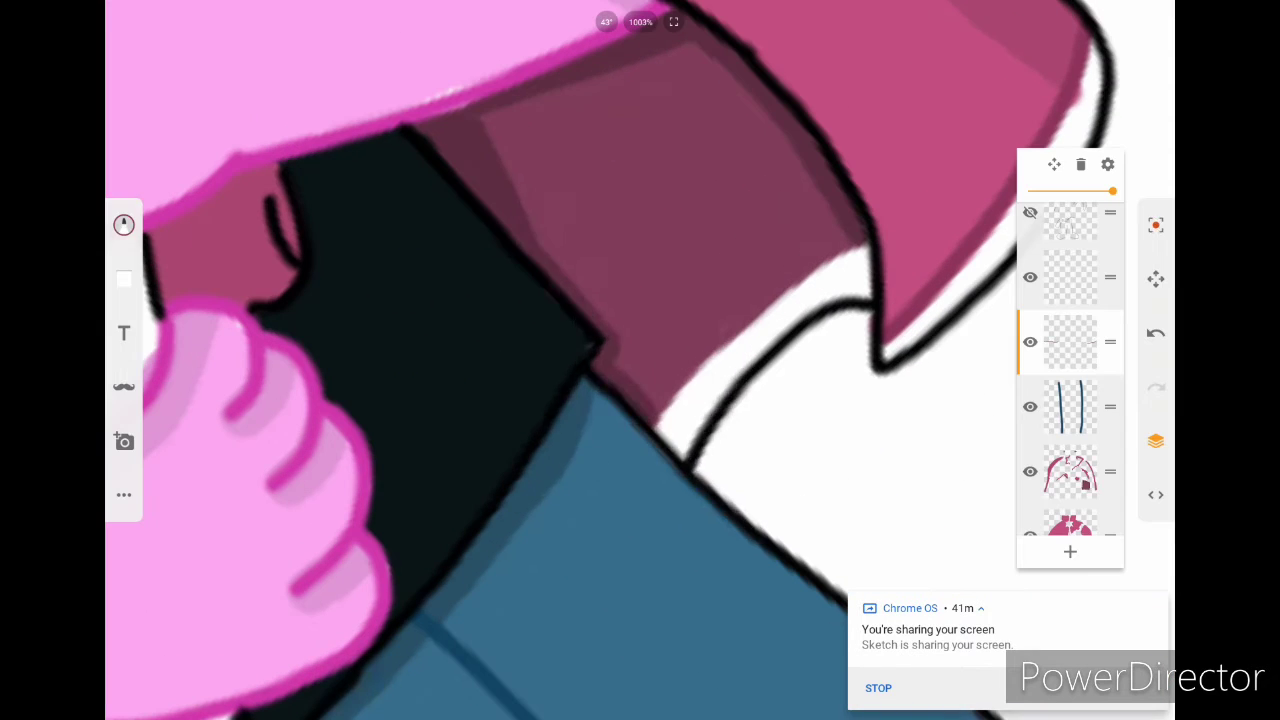
# Step: Line the border between the cape's inner lining and its white hem in very dark maroon, and shade the outer hem's corner light grey
pyautogui.click(124, 225)
pyautogui.click(124, 225)
pyautogui.keyDown('ctrl'); pyautogui.scroll(-5, 640, 360); pyautogui.keyUp('ctrl')
pyautogui.click(1070, 471)
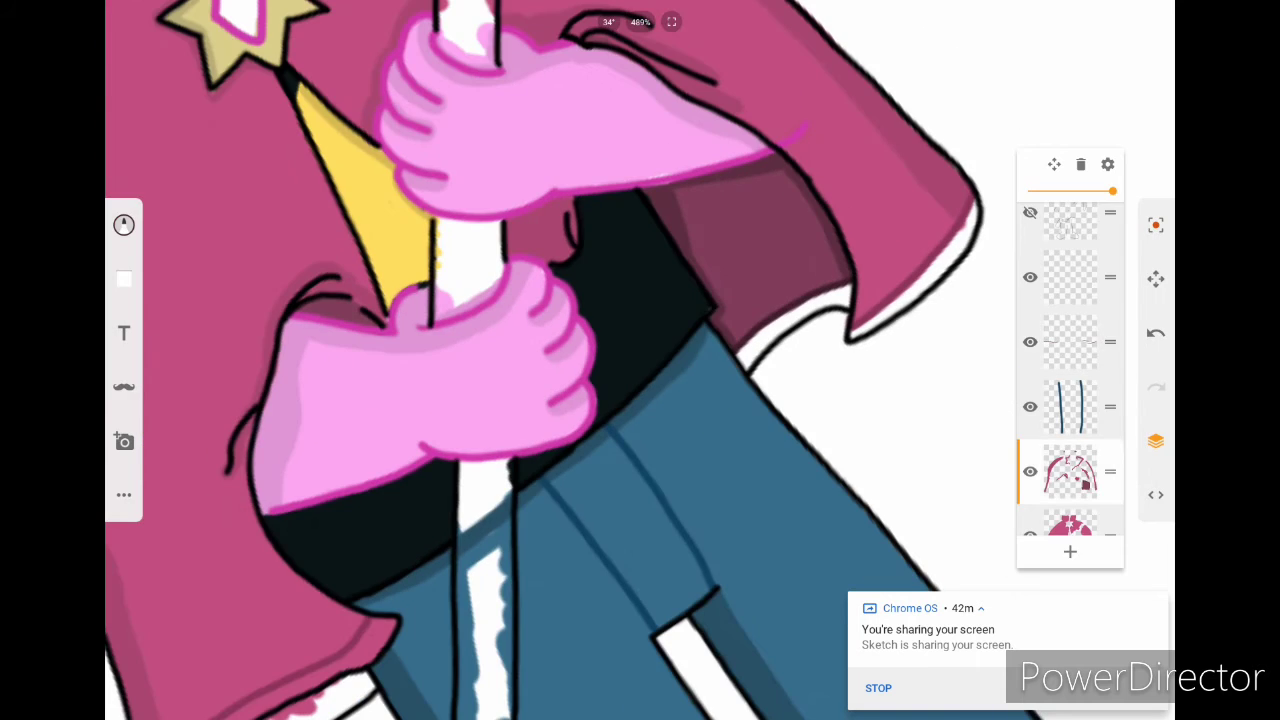
pyautogui.keyDown('ctrl'); pyautogui.scroll(5, 640, 360); pyautogui.keyUp('ctrl')
pyautogui.click(124, 225)
pyautogui.click(124, 225)
pyautogui.click(124, 225)
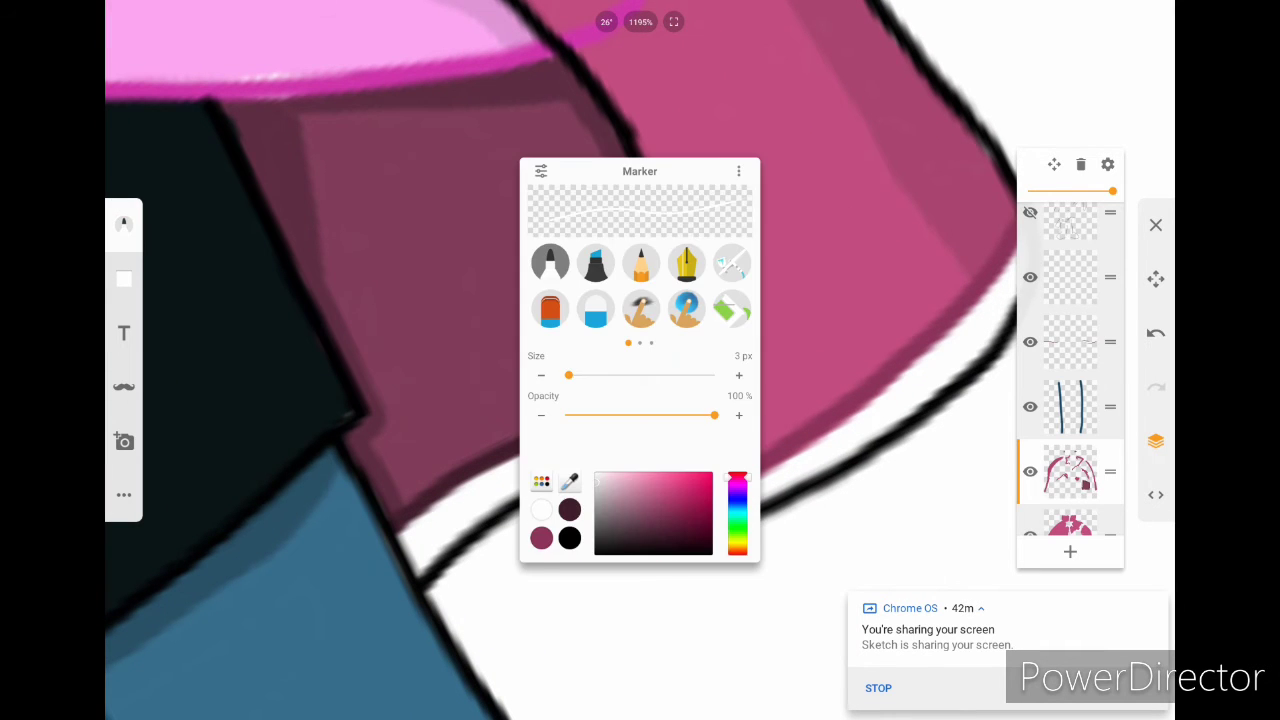
pyautogui.click(124, 225)
pyautogui.click(1155, 441)
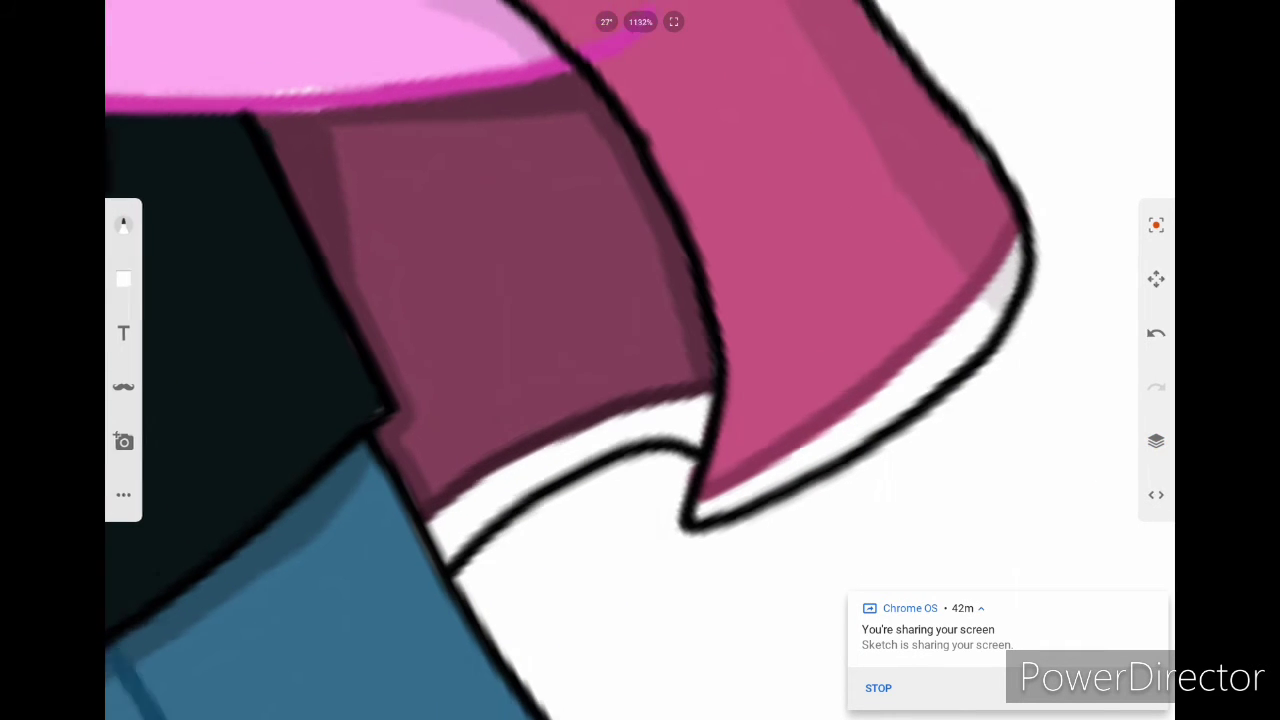
# Step: Paint the hem of the cape beside the lower arm white up to the jeans, with its pointed corner in light grey
pyautogui.moveTo(640, 360); pyautogui.dragTo(600, 400)
pyautogui.moveTo(600, 612); pyautogui.dragTo(545, 670)
pyautogui.click(124, 225)
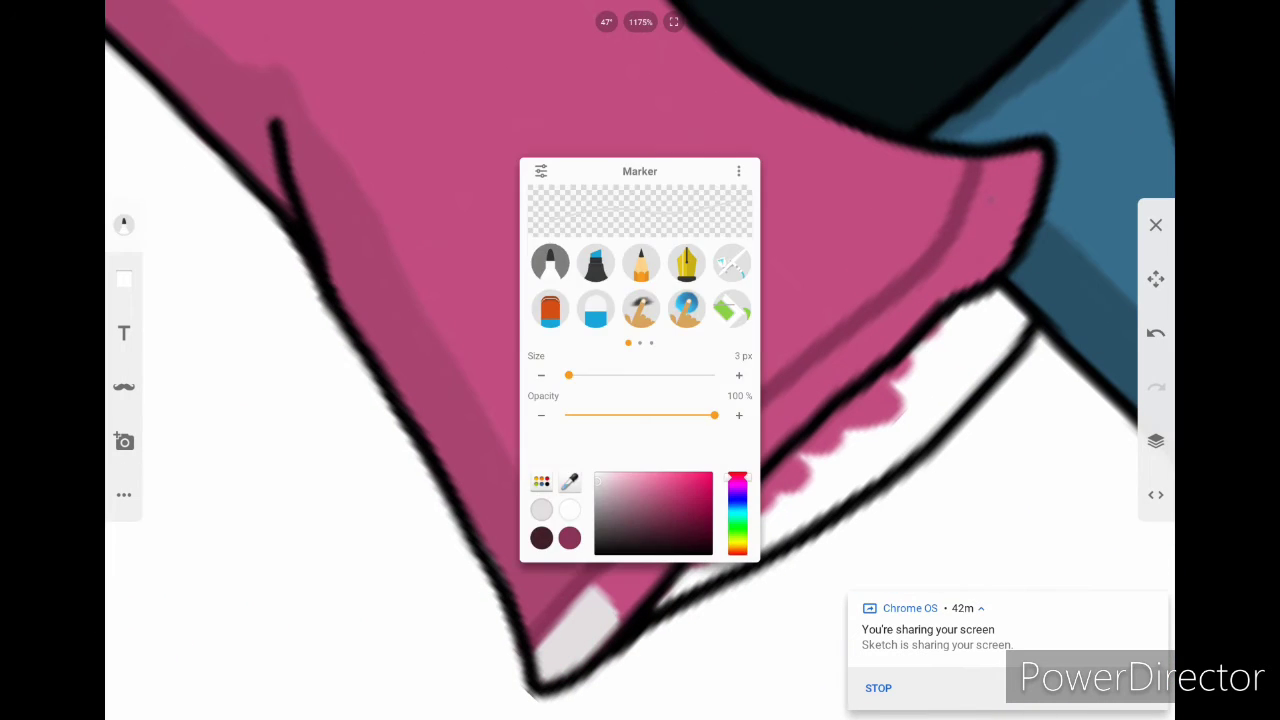
pyautogui.click(124, 225)
pyautogui.moveTo(590, 615); pyautogui.dragTo(615, 588)
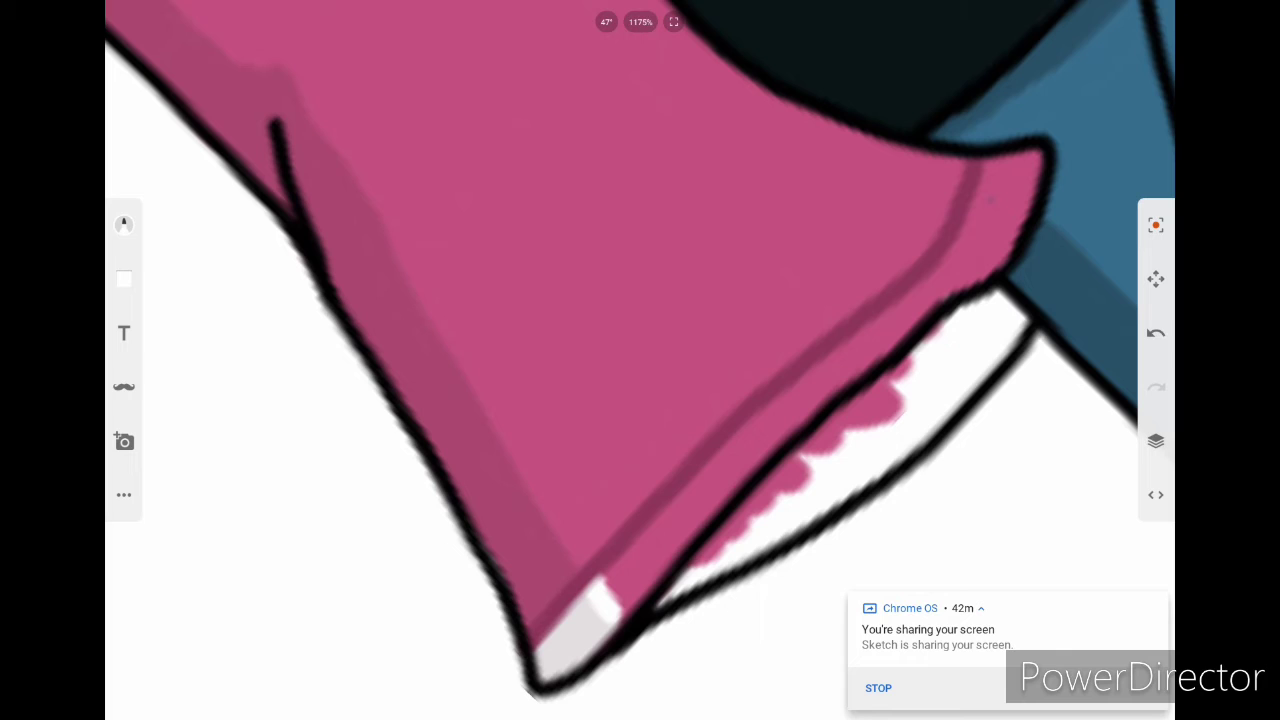
pyautogui.moveTo(625, 578); pyautogui.dragTo(848, 362)
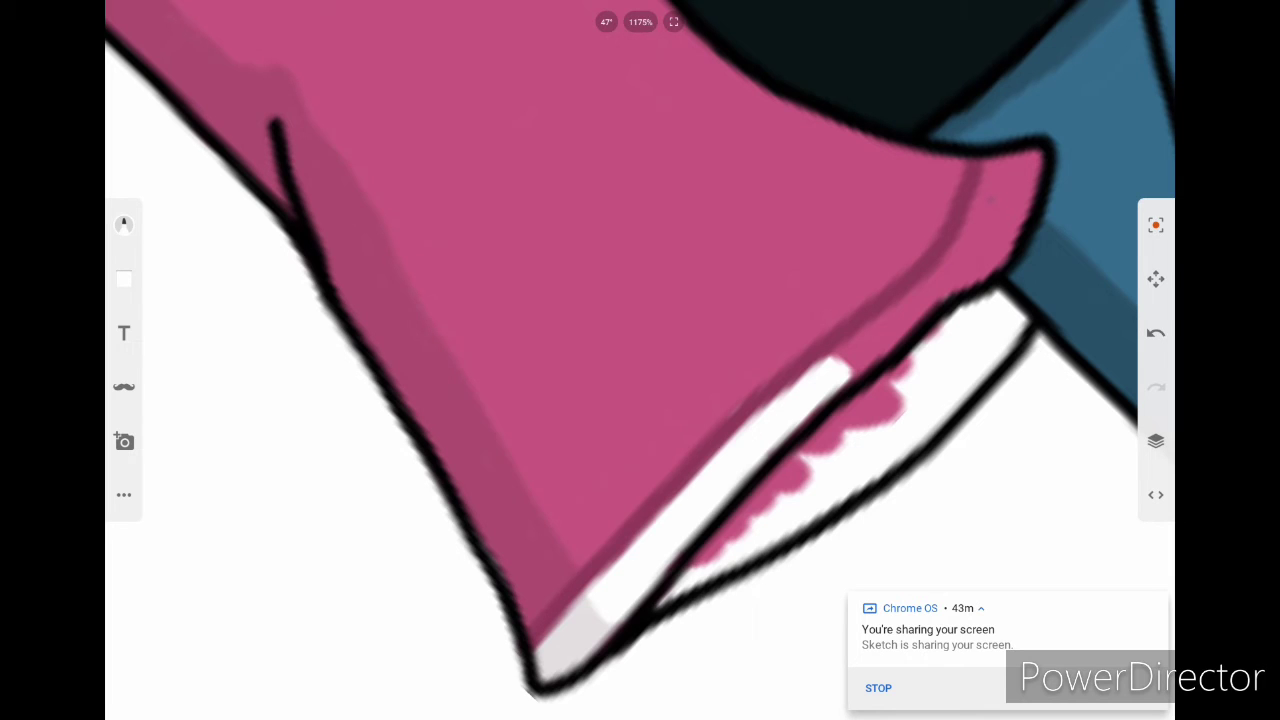
pyautogui.scroll(5, 640, 360)
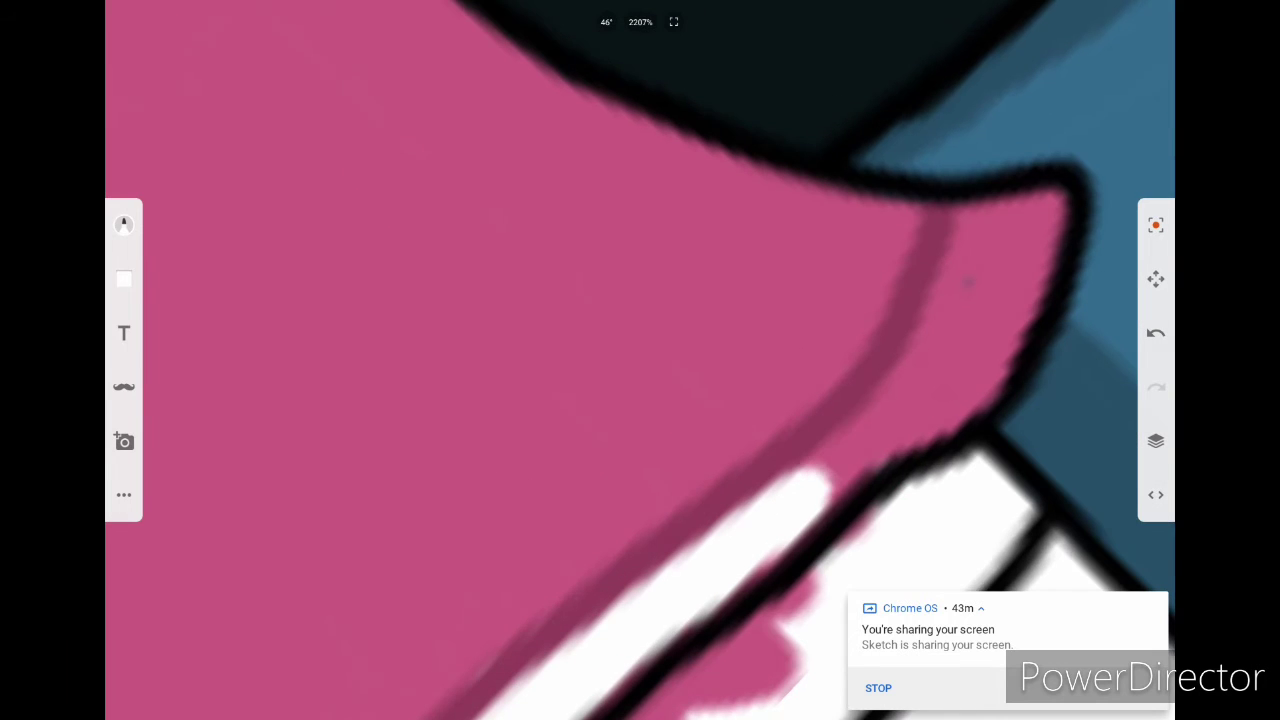
pyautogui.moveTo(800, 490)
pyautogui.mouseDown()
pyautogui.moveTo(990, 370)
pyautogui.moveTo(930, 230)
pyautogui.moveTo(1050, 195)
pyautogui.mouseUp()
pyautogui.moveTo(975, 240); pyautogui.dragTo(1005, 265)
pyautogui.scroll(-5, 640, 360)
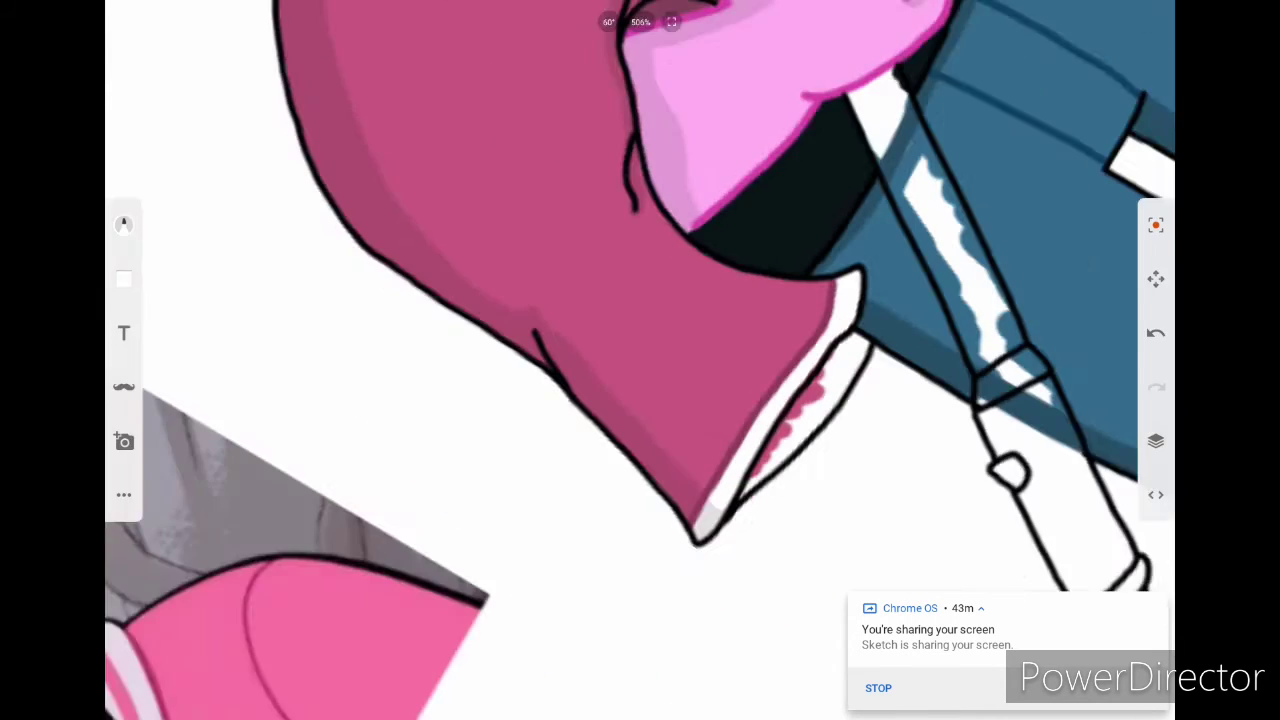
# Step: Fill the inside of the hem beneath the cape by the lower arm with darker grey
pyautogui.click(124, 224)
pyautogui.moveTo(858, 336); pyautogui.dragTo(662, 530)
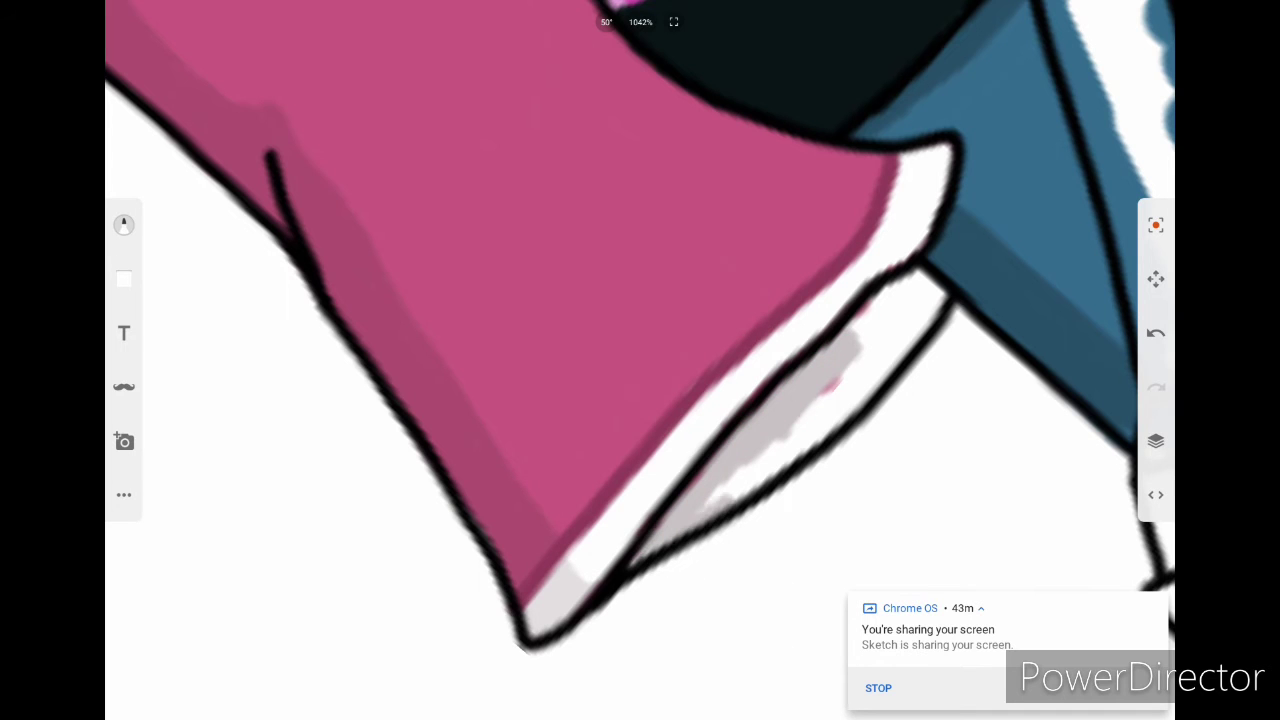
pyautogui.moveTo(900, 292)
pyautogui.mouseDown()
pyautogui.moveTo(712, 500)
pyautogui.moveTo(850, 392)
pyautogui.moveTo(740, 500)
pyautogui.mouseUp()
pyautogui.scroll(-5, 640, 360)
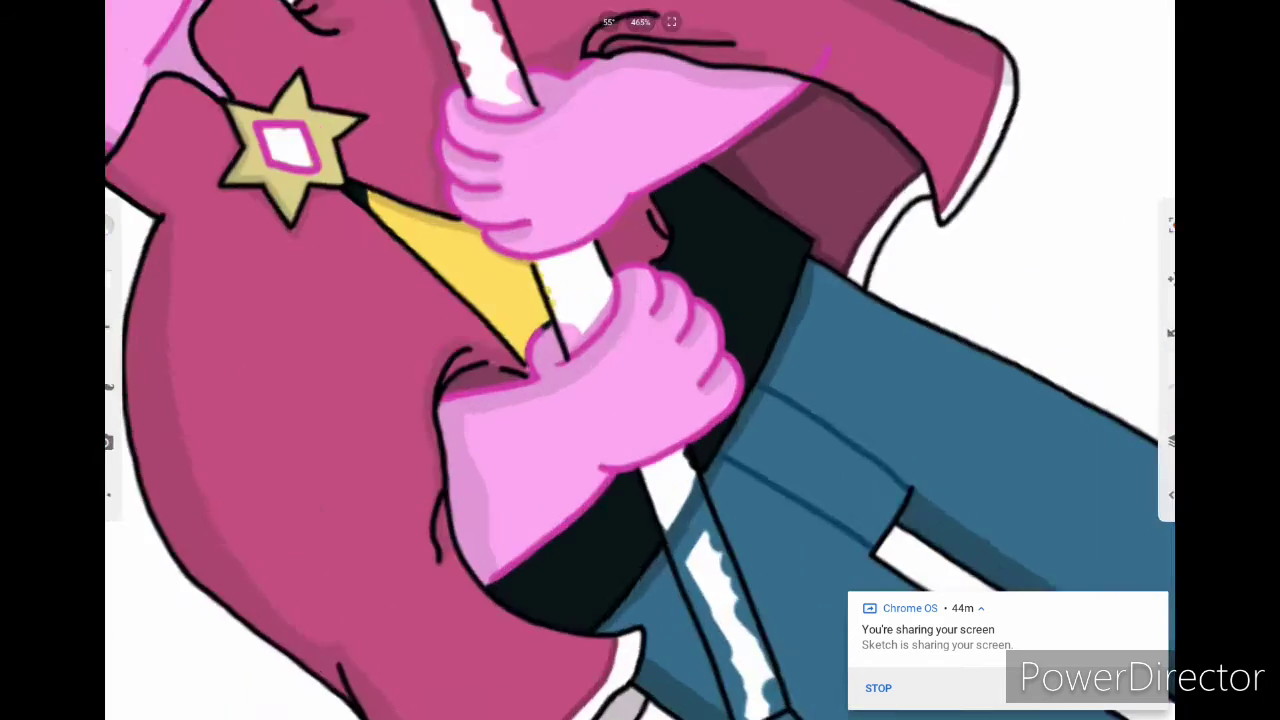
# Step: Fill the hem of the inner lining below the raised forearm with the same darker grey
pyautogui.scroll(5, 640, 360)
pyautogui.moveTo(695, 560); pyautogui.dragTo(775, 380)
pyautogui.moveTo(730, 500); pyautogui.dragTo(880, 280)
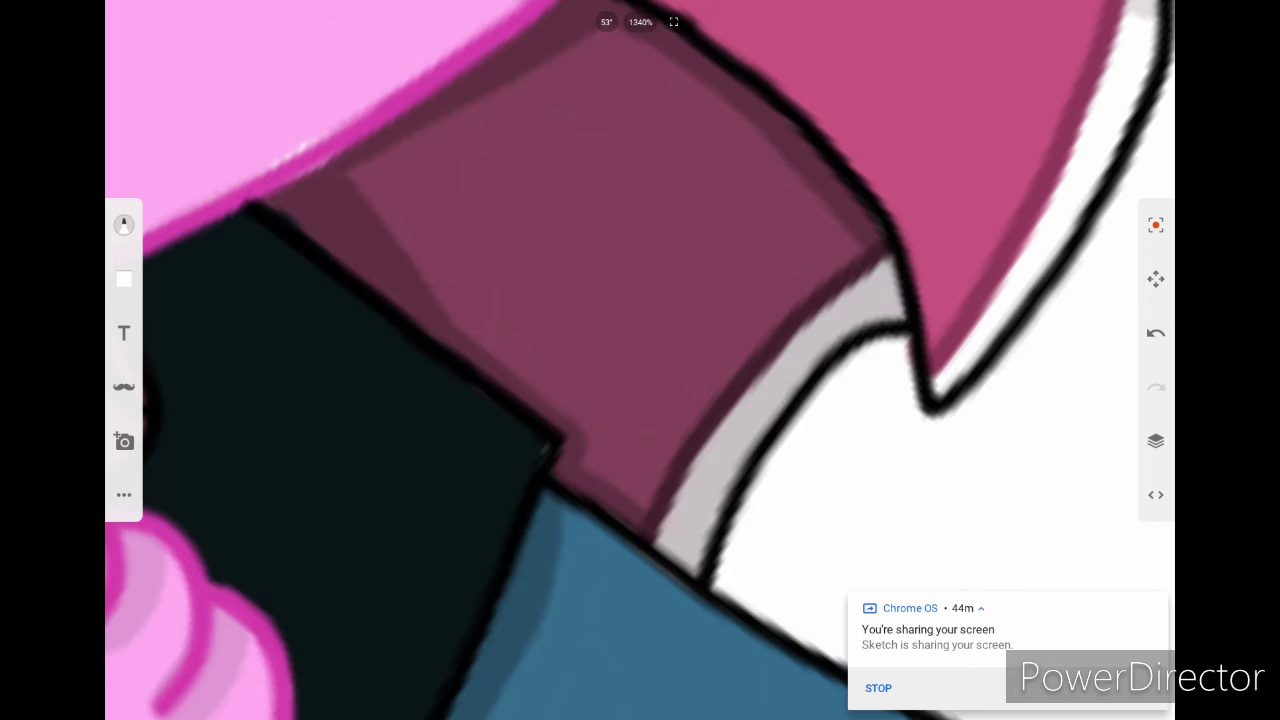
# Step: Sample the reference staff's dark maroon and, on a new layer, fill the lower end of the character's staff shaft
pyautogui.click(124, 225)
pyautogui.click(124, 225)
pyautogui.scroll(-10, 640, 360)
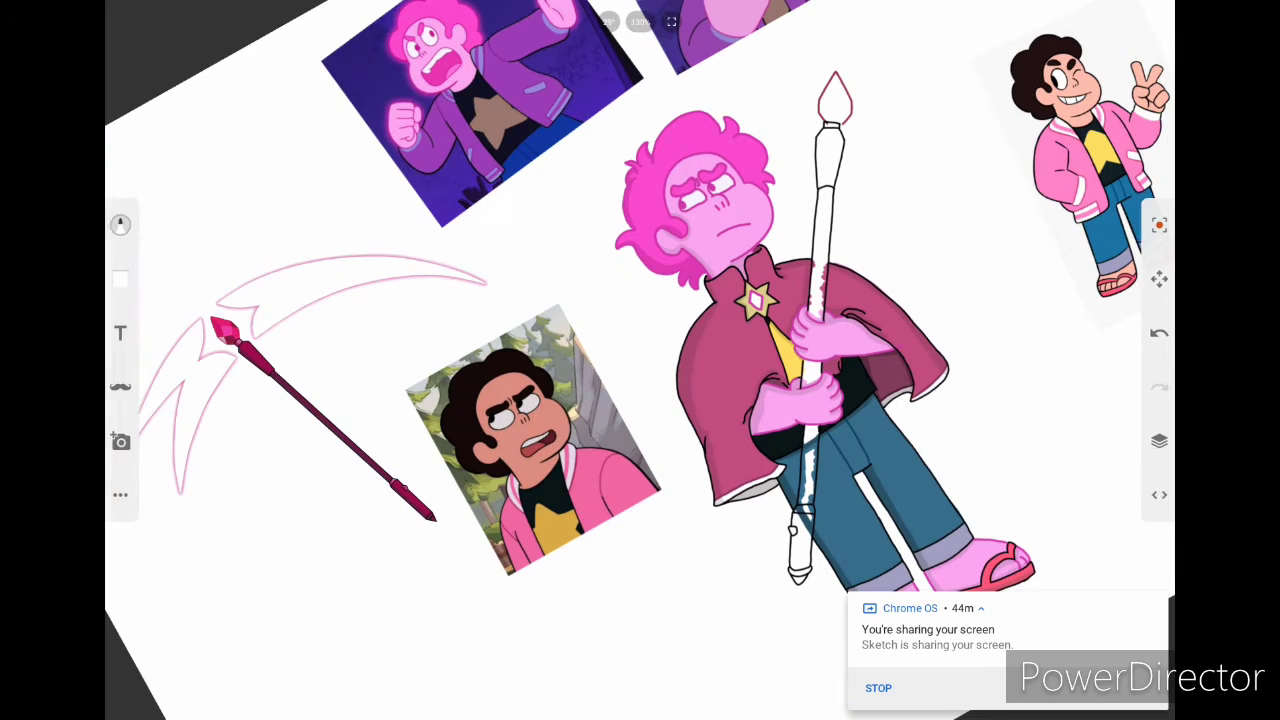
pyautogui.scroll(-5, 640, 360)
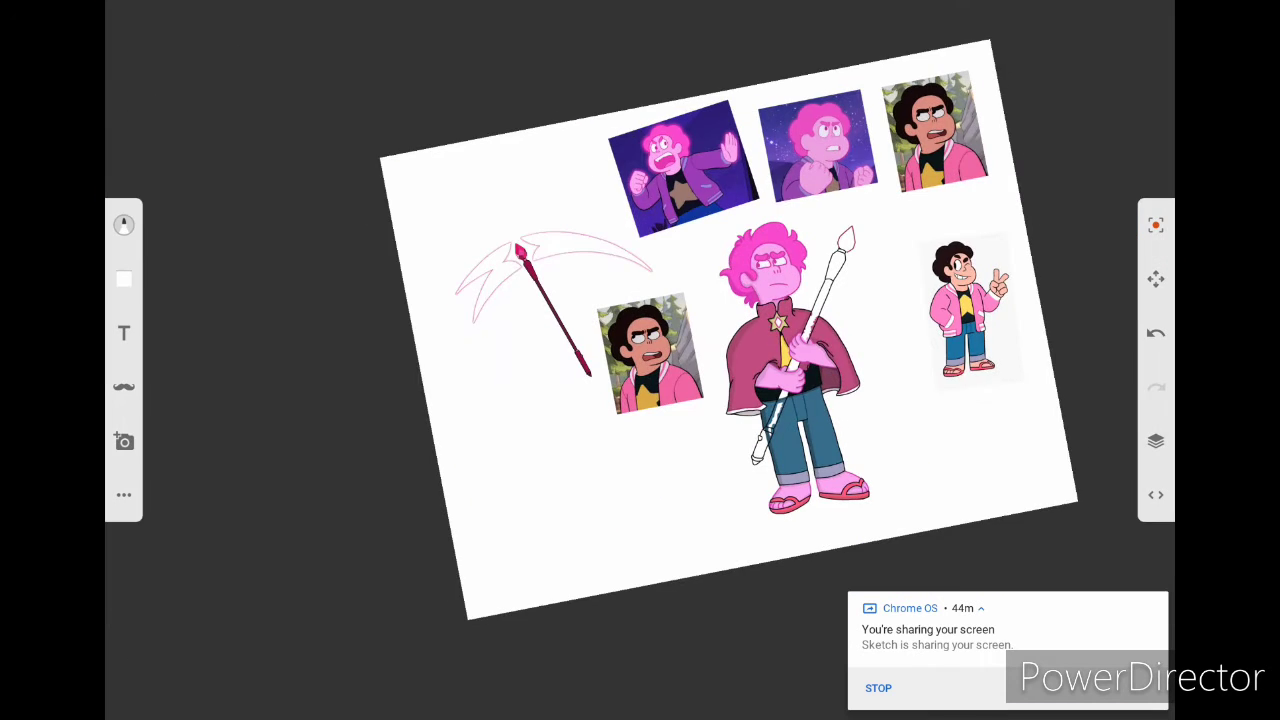
pyautogui.scroll(8, 640, 360)
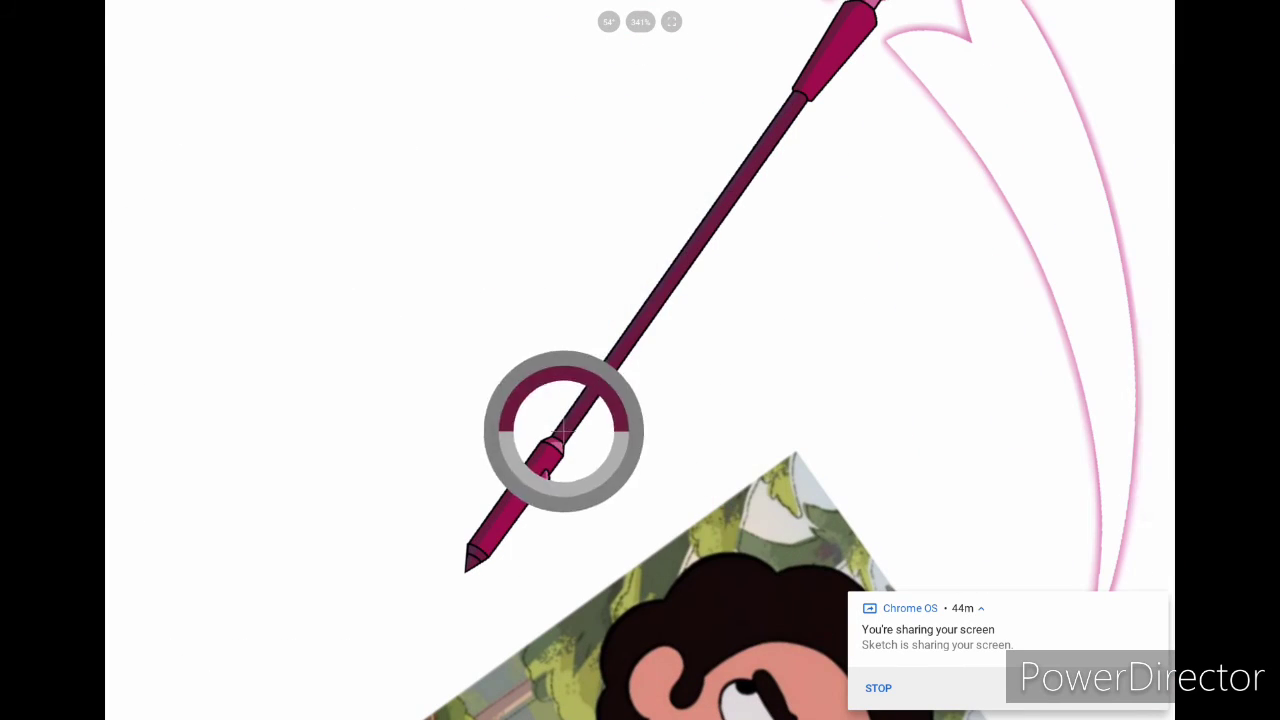
pyautogui.scroll(-5, 640, 360)
pyautogui.scroll(5, 640, 360)
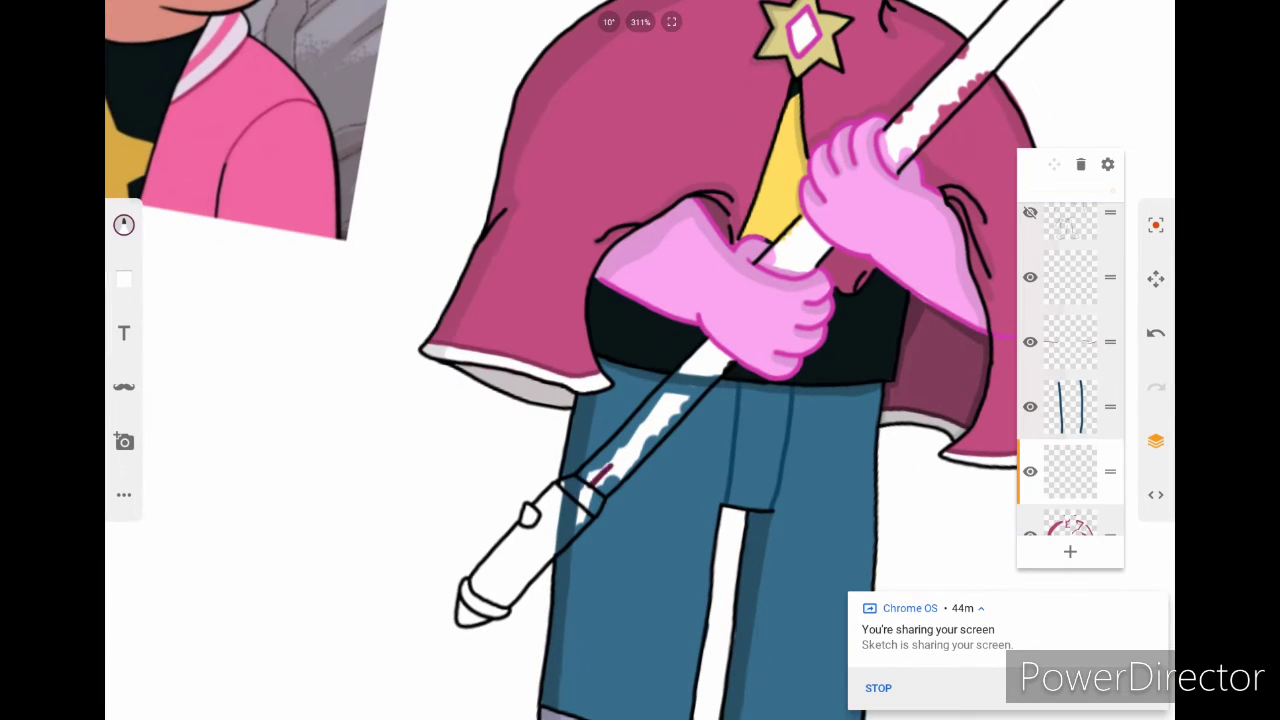
pyautogui.moveTo(585, 486); pyautogui.dragTo(620, 452)
pyautogui.click(124, 224)
pyautogui.scroll(4, 640, 360)
pyautogui.moveTo(580, 495); pyautogui.dragTo(623, 452)
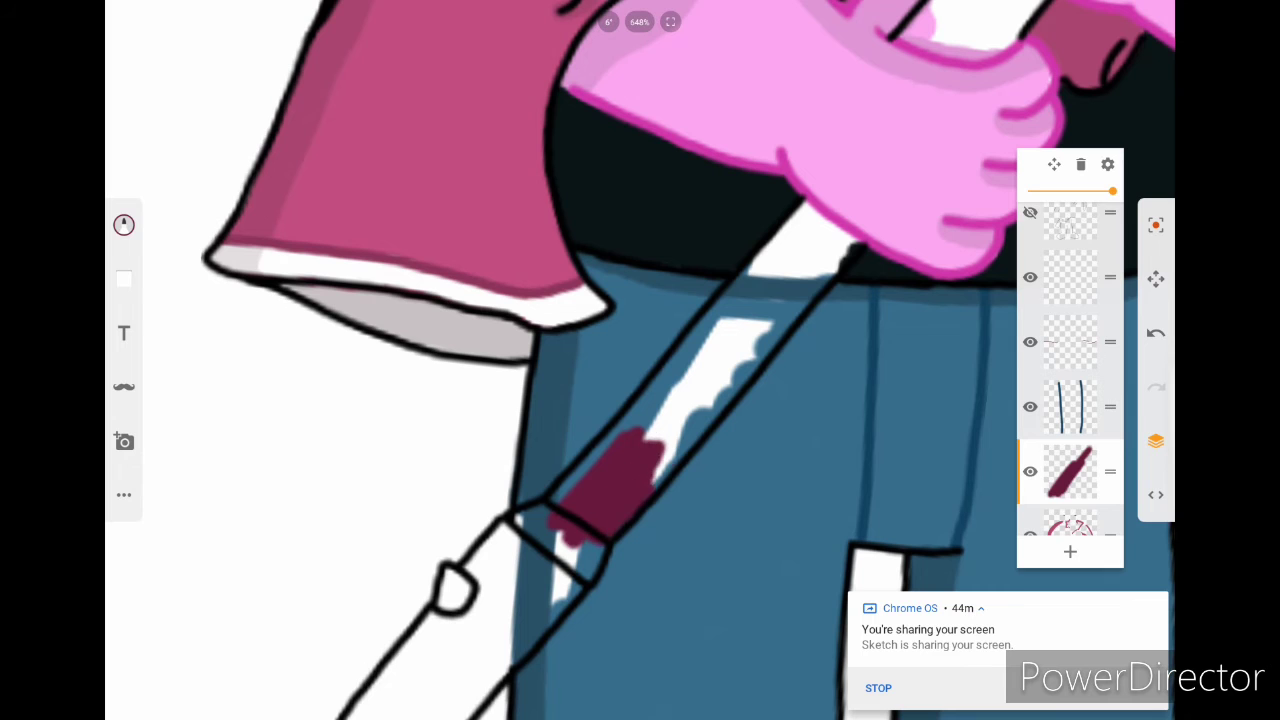
# Step: Extend the dark maroon fill along the lower shaft up to the lower hand
pyautogui.moveTo(815, 222); pyautogui.dragTo(655, 440)
pyautogui.moveTo(772, 295); pyautogui.dragTo(712, 378)
pyautogui.scroll(3, 640, 360)
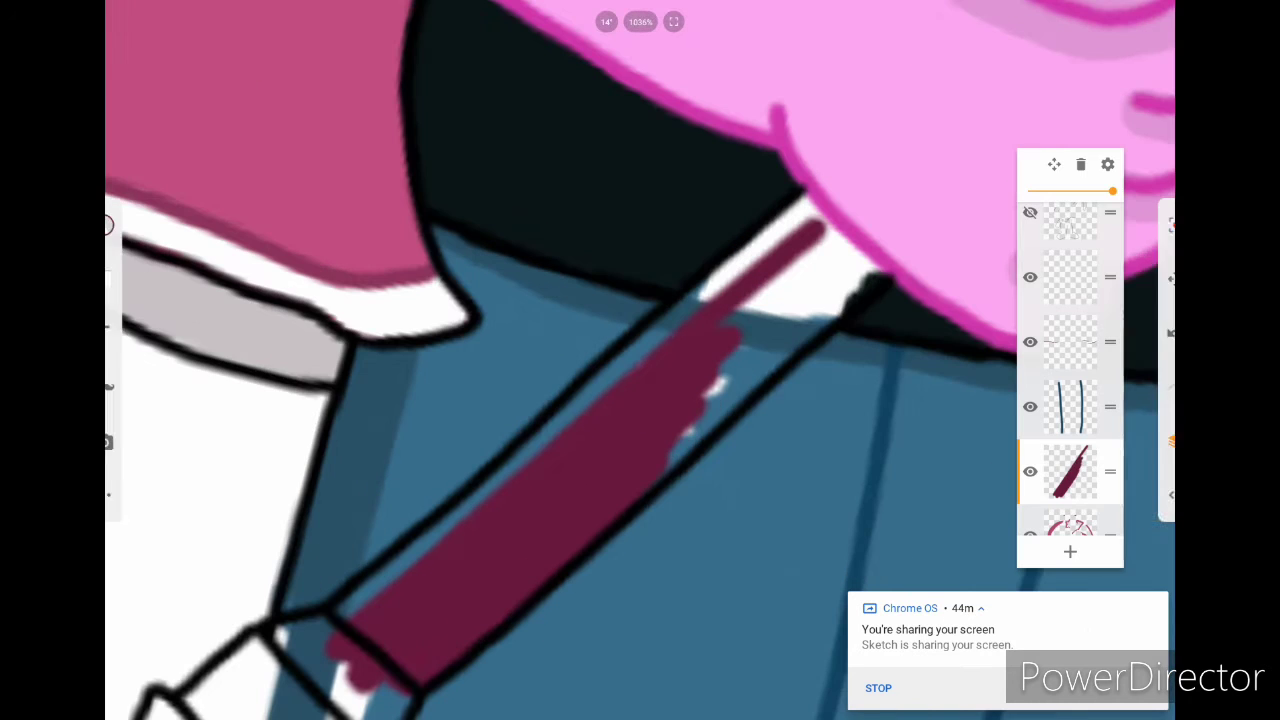
pyautogui.moveTo(815, 245); pyautogui.dragTo(690, 420)
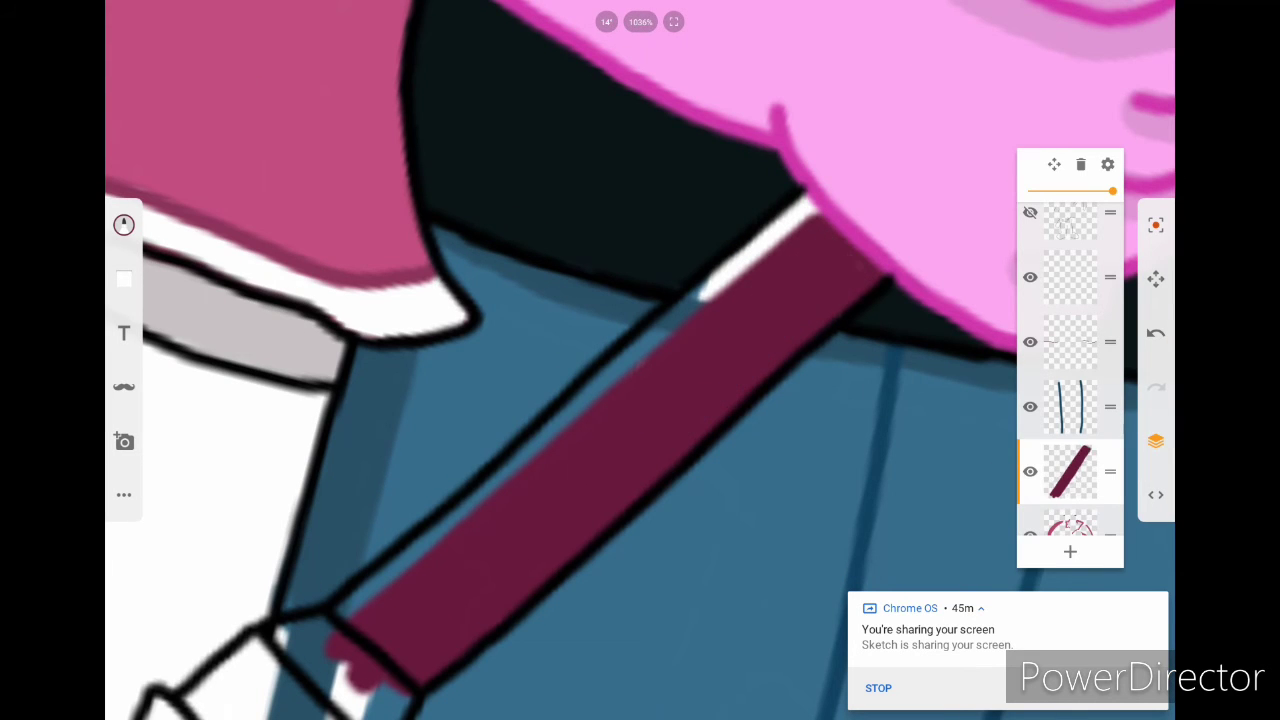
pyautogui.scroll(-3, 640, 360)
# Step: Fill the shaft between the two hands and above the upper hand with dark maroon, up to the staff's head
pyautogui.moveTo(760, 318); pyautogui.dragTo(652, 432)
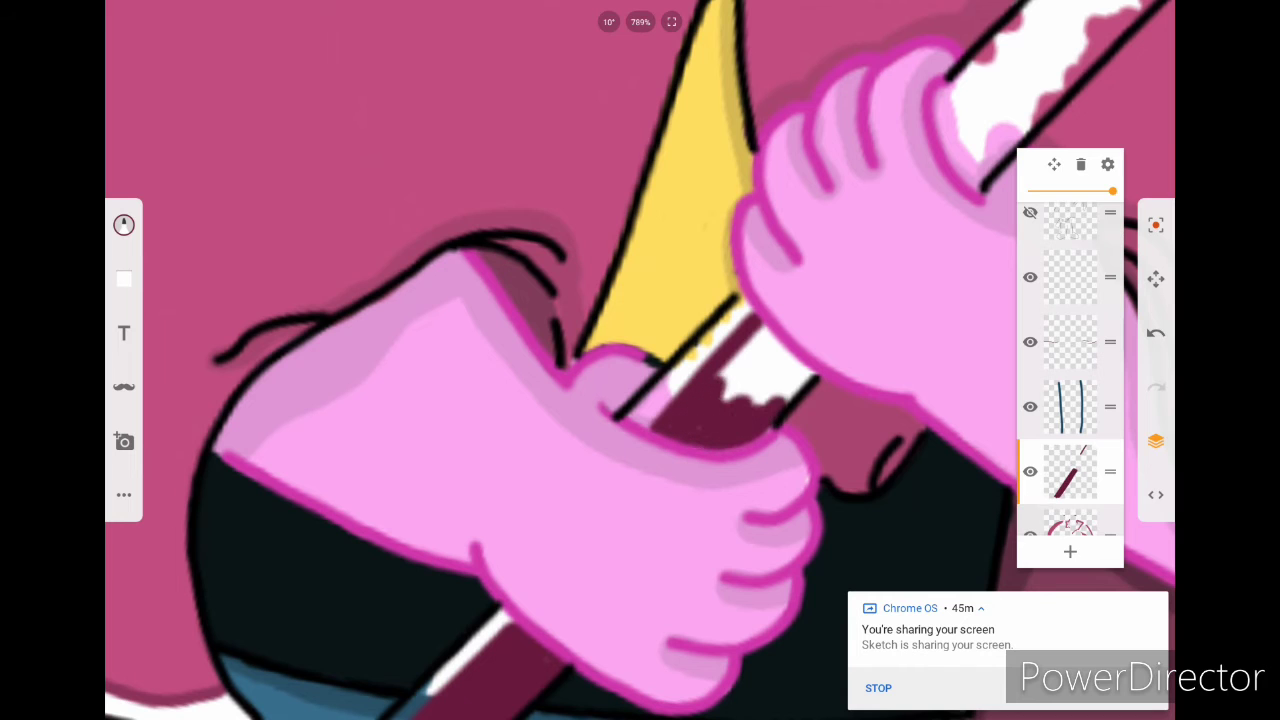
pyautogui.scroll(-2, 640, 360)
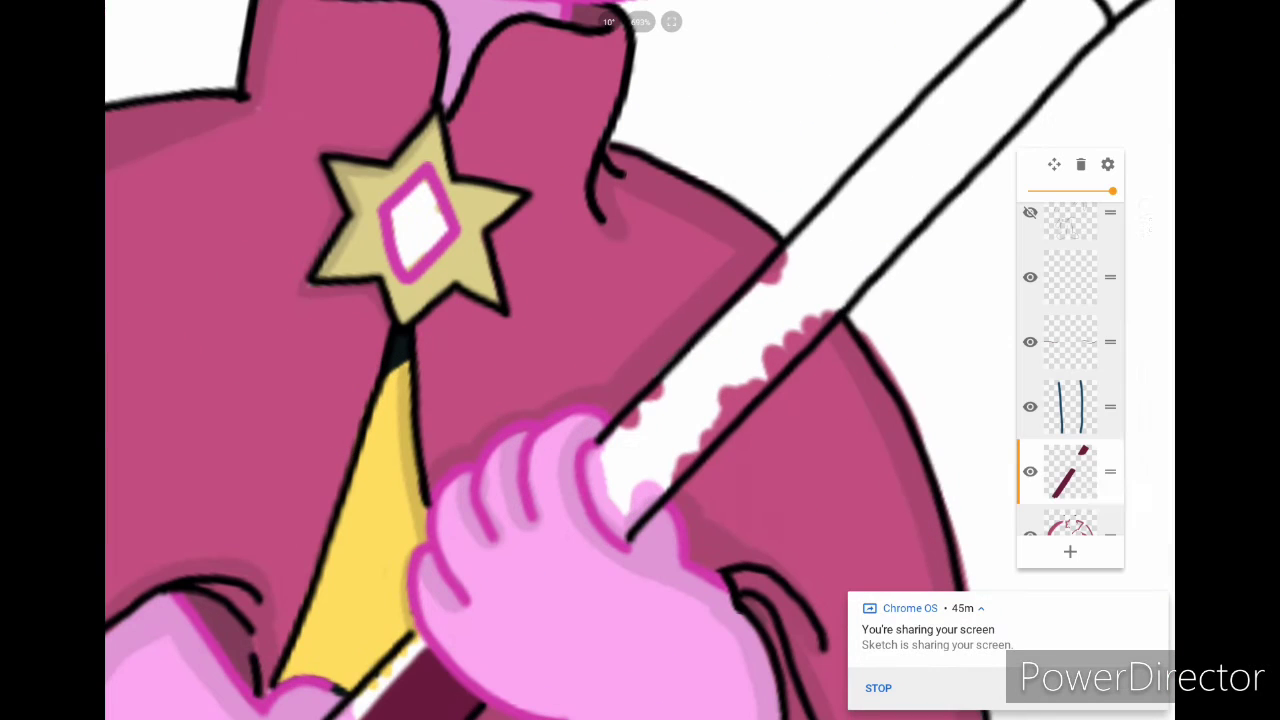
pyautogui.moveTo(678, 403); pyautogui.dragTo(602, 496)
pyautogui.scroll(-3, 640, 360)
pyautogui.scroll(2, 640, 360)
pyautogui.moveTo(816, 268); pyautogui.dragTo(585, 445)
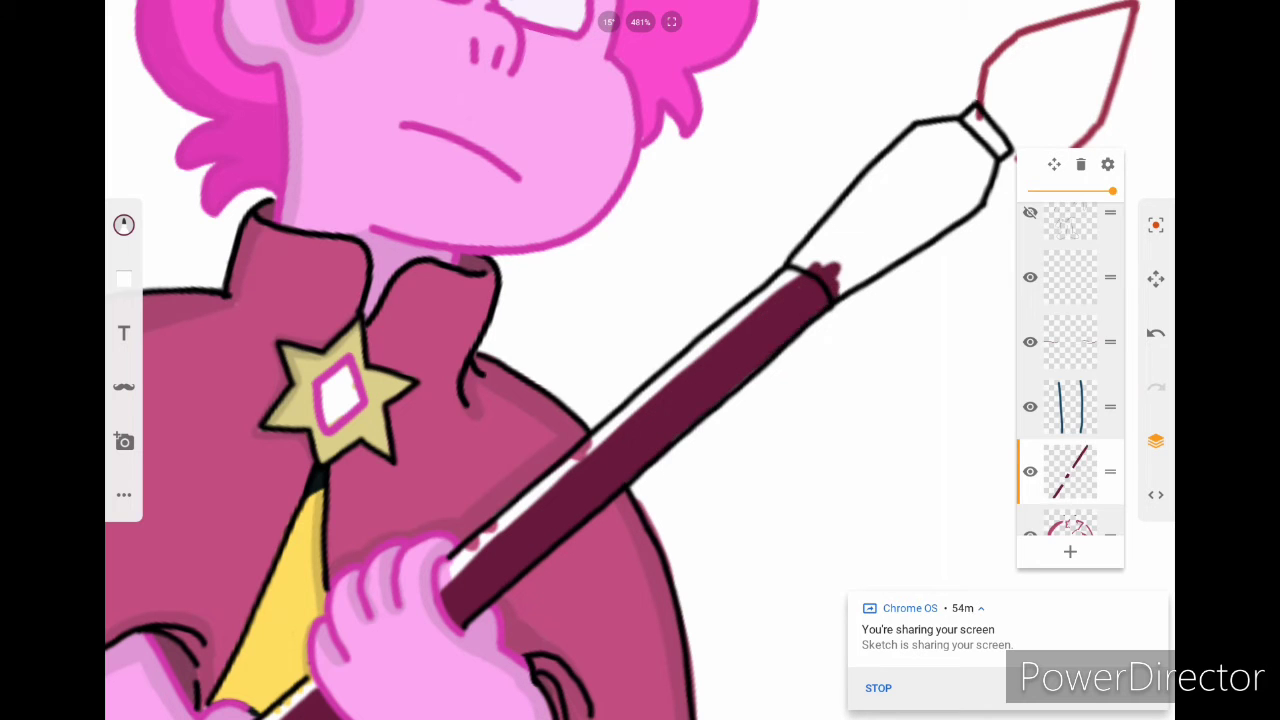
# Step: Sample the dark purple shadow from the reference staff and shade the lower shaft's upper edge and the area beside the lower hand
pyautogui.scroll(-3, 640, 360)
pyautogui.scroll(5, 640, 360)
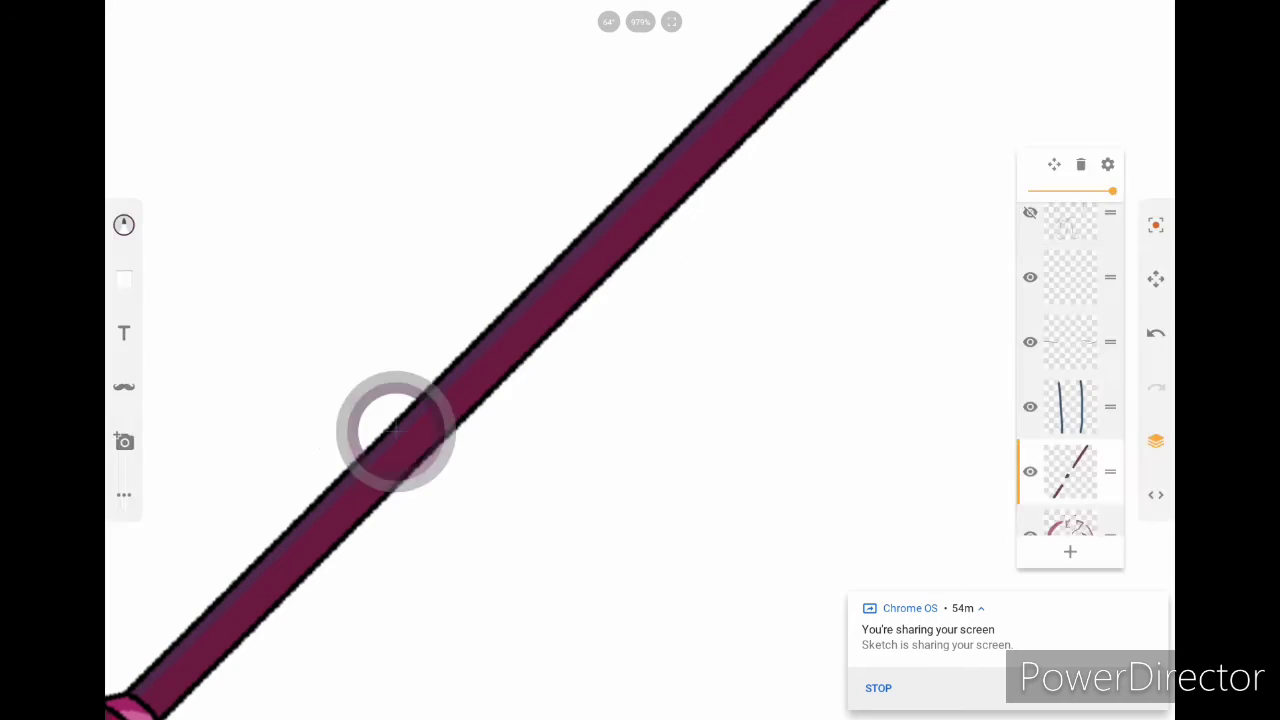
pyautogui.scroll(-3, 640, 360)
pyautogui.scroll(4, 640, 360)
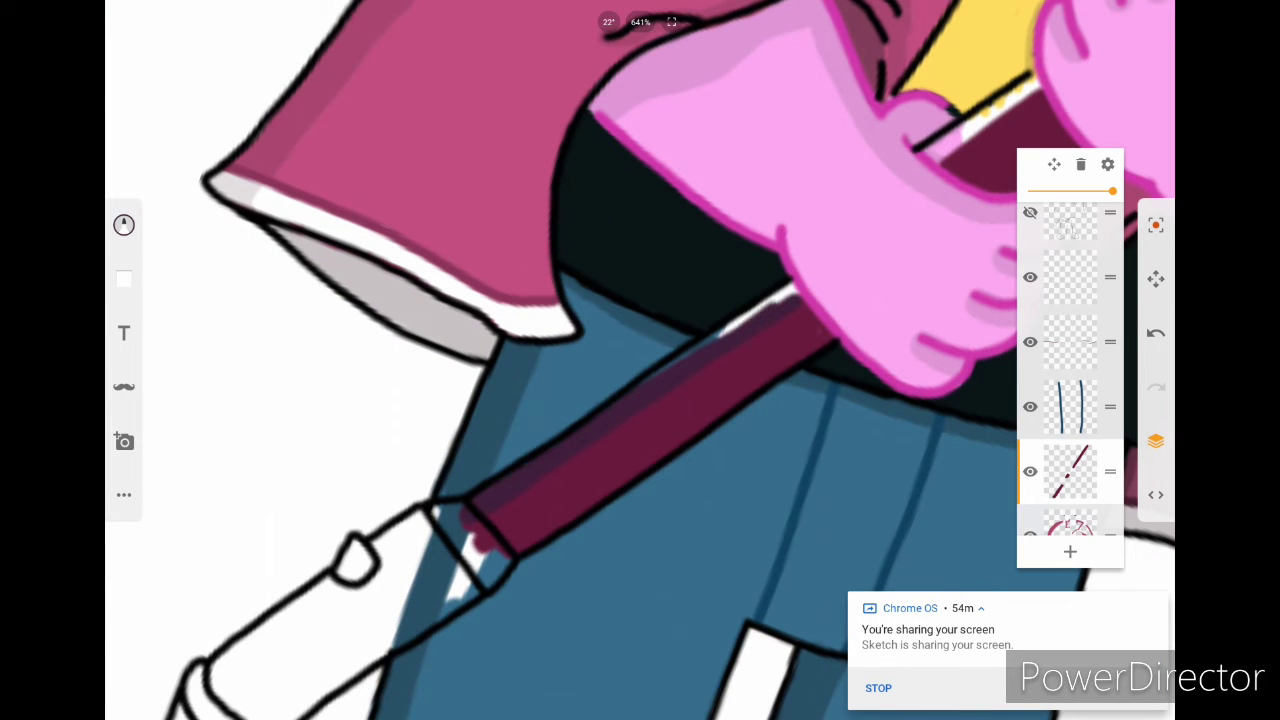
pyautogui.scroll(2, 640, 360)
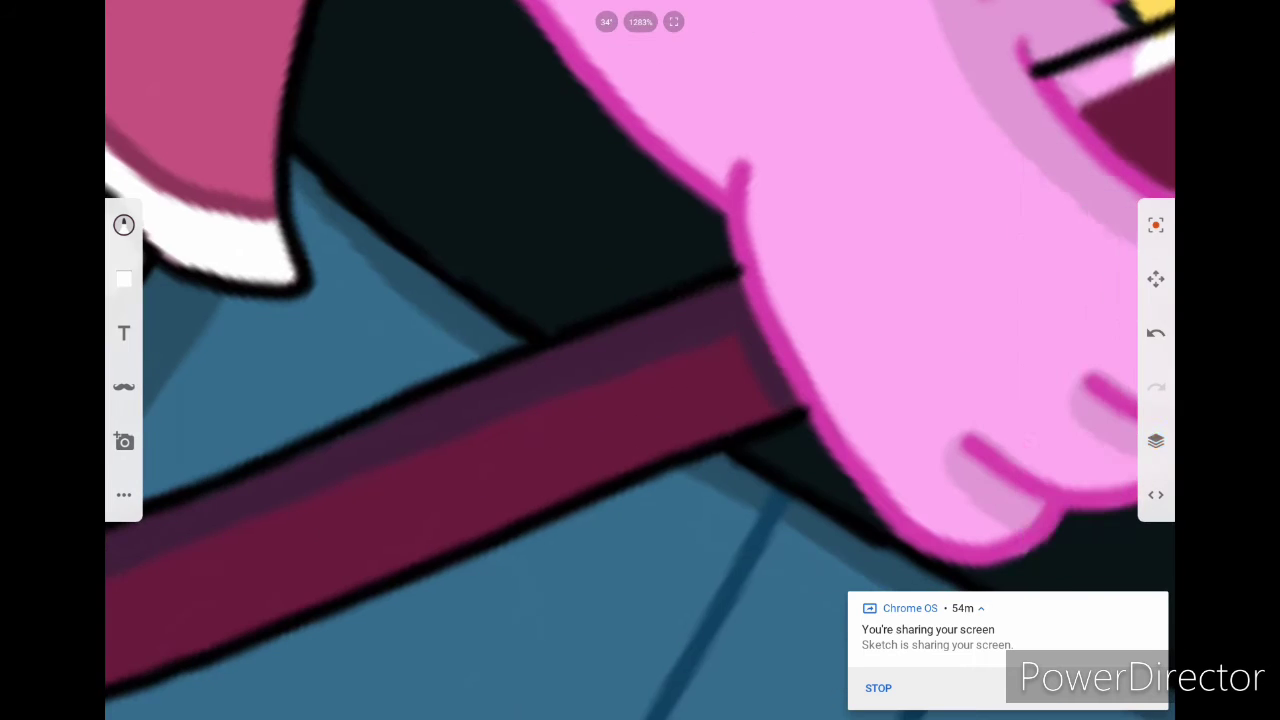
# Step: Shade the edge of the shaft section between the two hands with dark purple
pyautogui.scroll(2, 640, 360)
pyautogui.moveTo(815, 210); pyautogui.dragTo(700, 378)
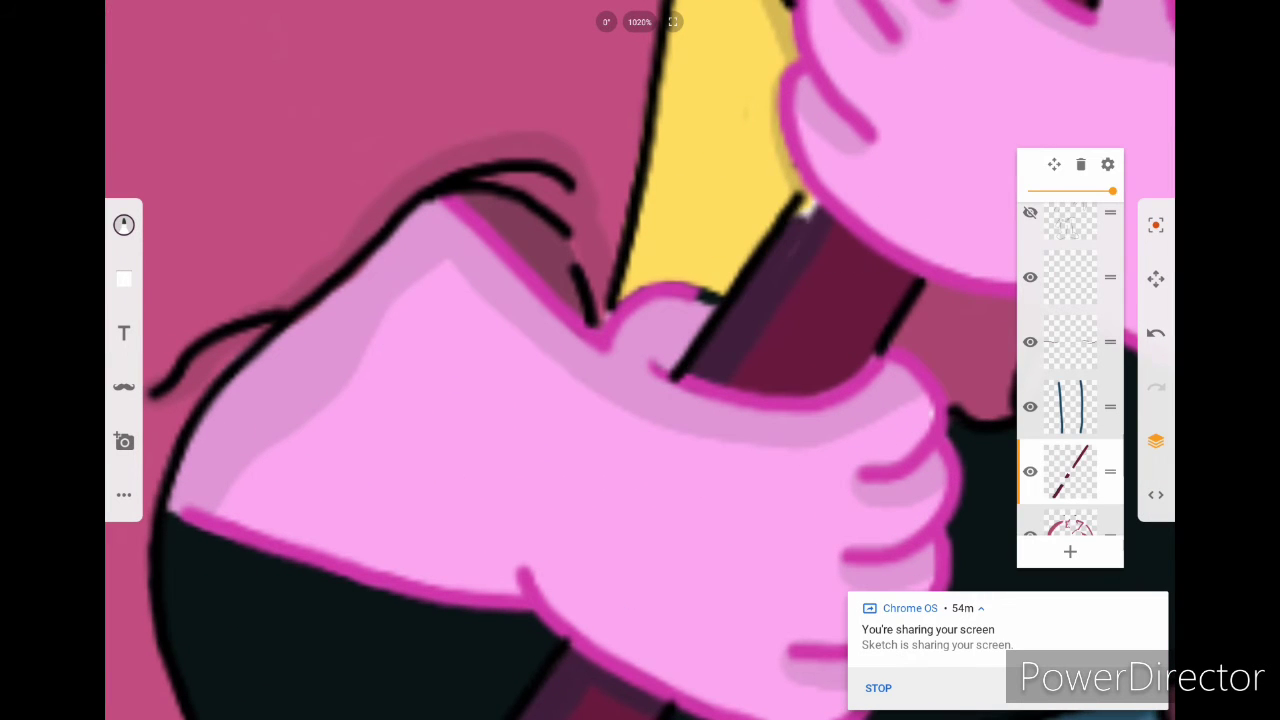
pyautogui.scroll(-3, 640, 360)
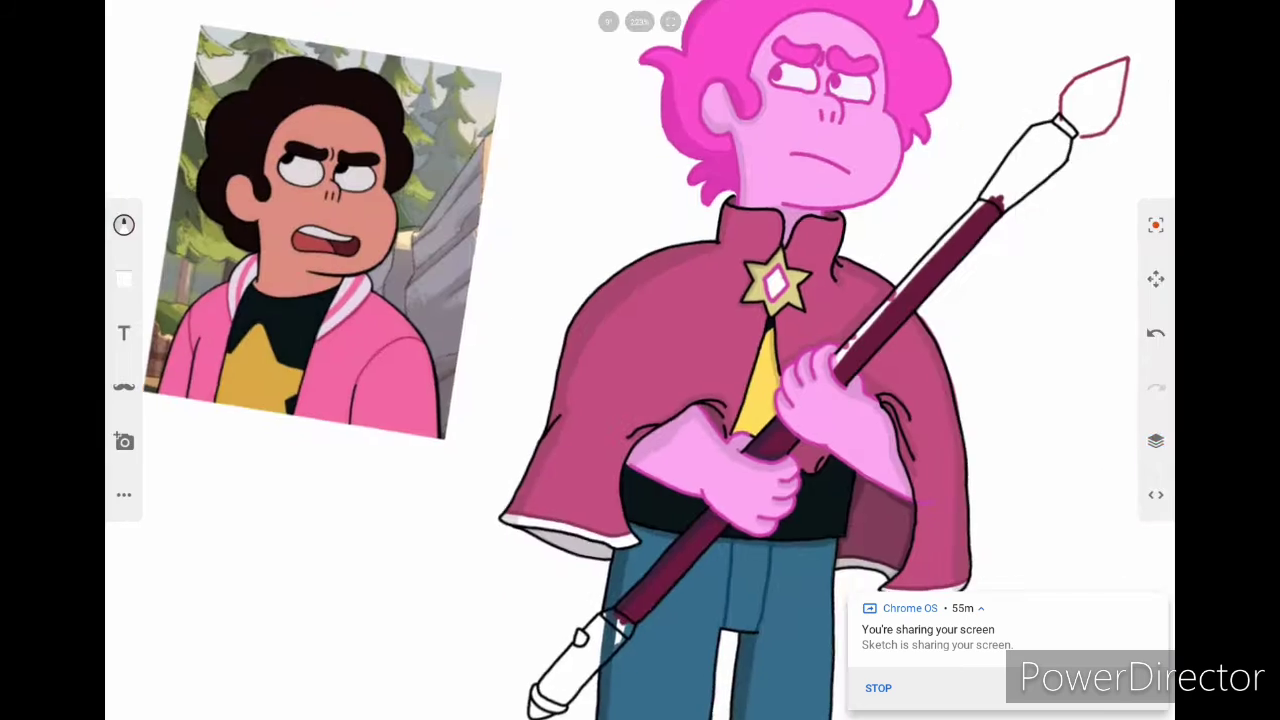
# Step: Shade the upper edge of the shaft from the upper hand towards the staff's head with dark purple
pyautogui.scroll(4, 640, 360)
pyautogui.scroll(1, 640, 360)
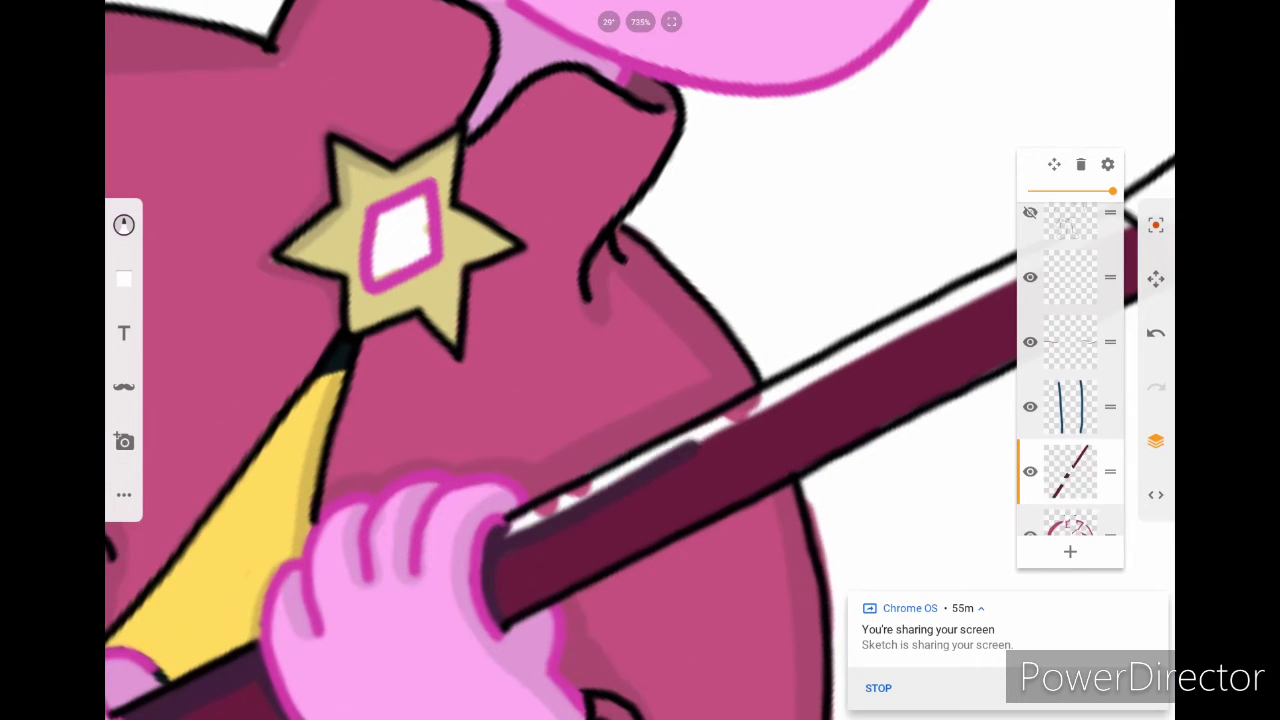
pyautogui.scroll(-2, 640, 360)
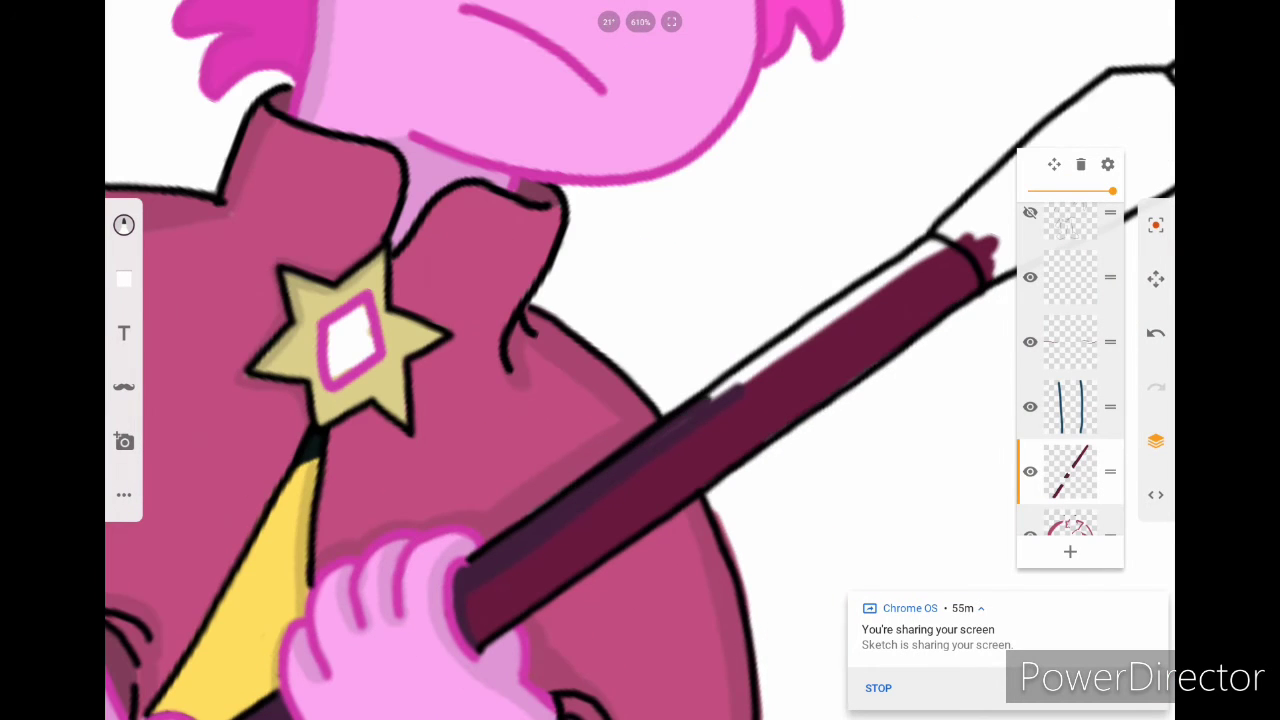
pyautogui.scroll(2, 640, 360)
pyautogui.moveTo(744, 362); pyautogui.dragTo(1000, 232)
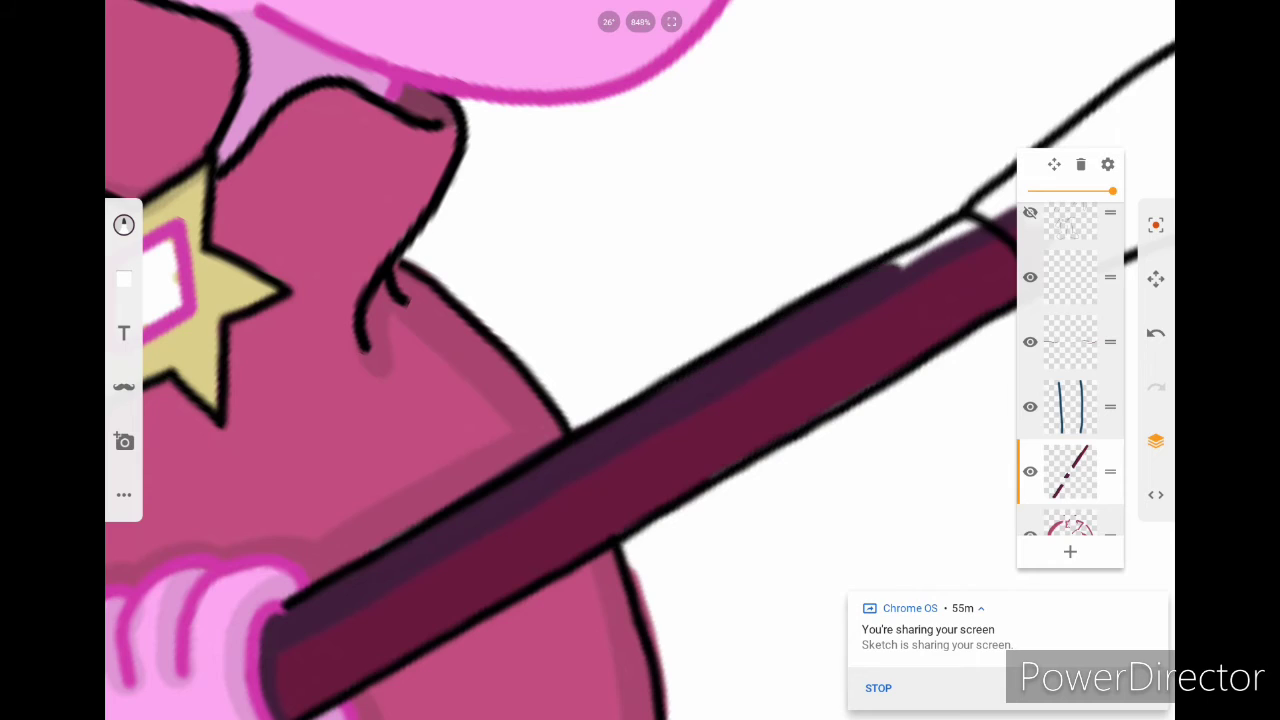
# Step: Sample the crimson of the reference staff's handle and fill the character's lower staff handle with it
pyautogui.scroll(-3, 640, 360)
pyautogui.scroll(3, 640, 360)
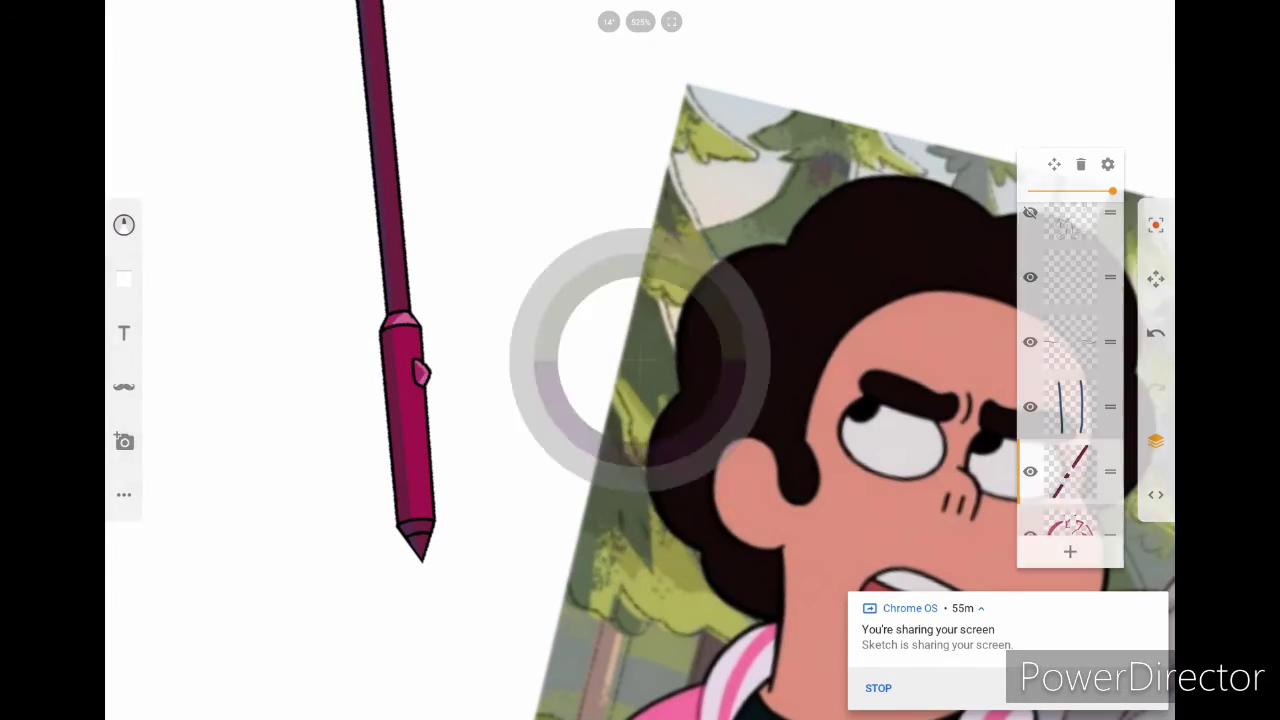
pyautogui.scroll(-3, 640, 360)
pyautogui.scroll(-3, 640, 360)
pyautogui.scroll(5, 640, 360)
pyautogui.moveTo(525, 615)
pyautogui.mouseDown()
pyautogui.moveTo(630, 500)
pyautogui.moveTo(700, 395)
pyautogui.mouseUp()
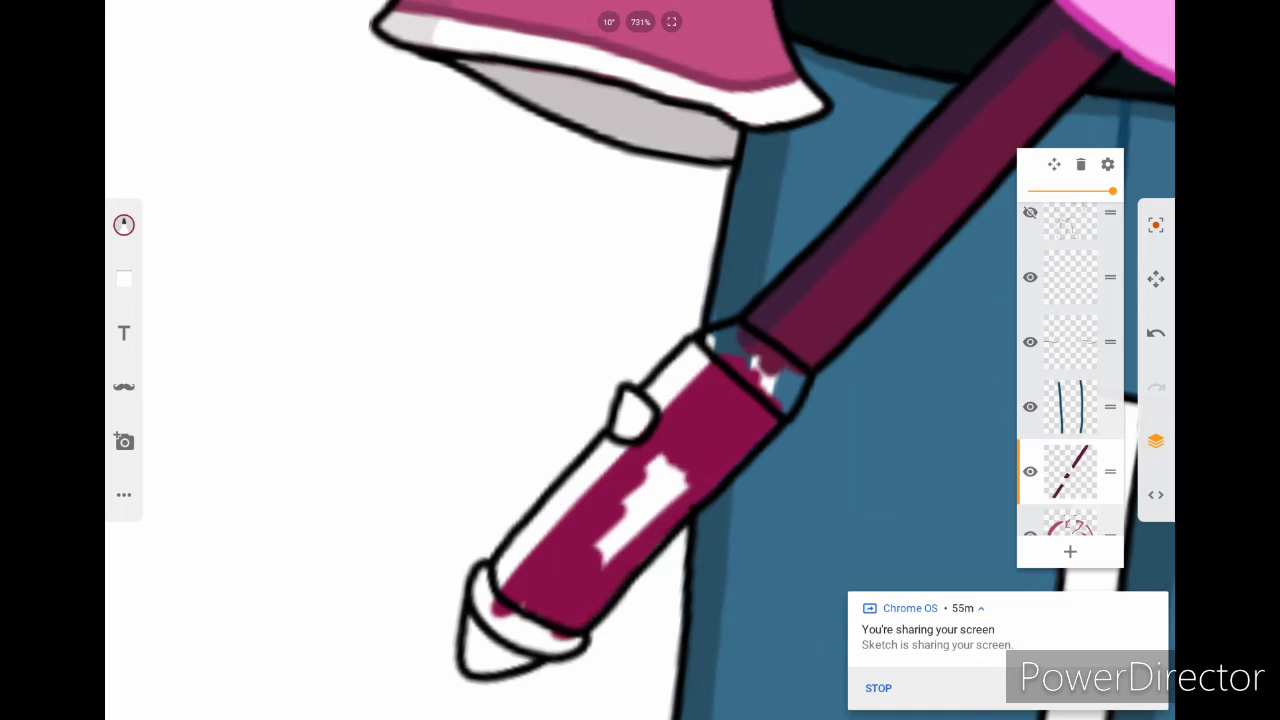
# Step: Sample the darker maroon from the reference handle and shade the outer edge of the lower staff handle with the 4 px marker
pyautogui.scroll(-3, 640, 360)
pyautogui.scroll(3, 640, 360)
pyautogui.click(124, 225)
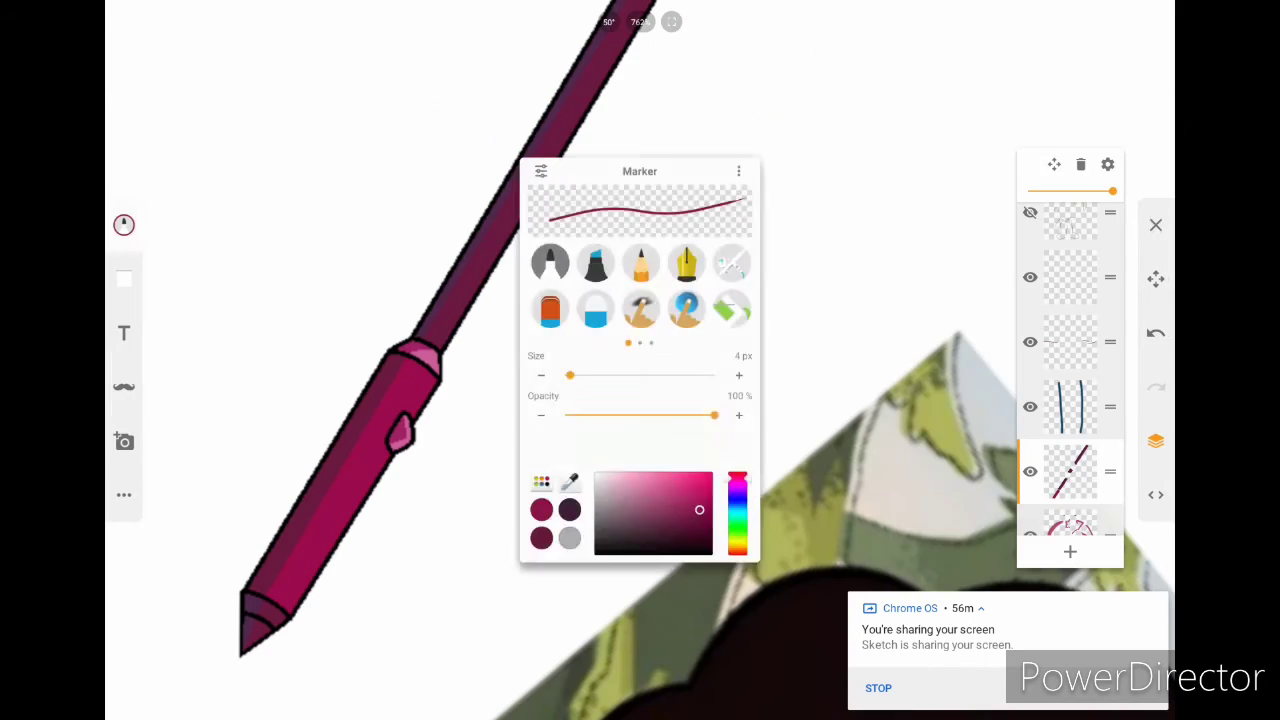
pyautogui.scroll(-2, 640, 360)
pyautogui.scroll(-3, 640, 360)
pyautogui.scroll(5, 640, 360)
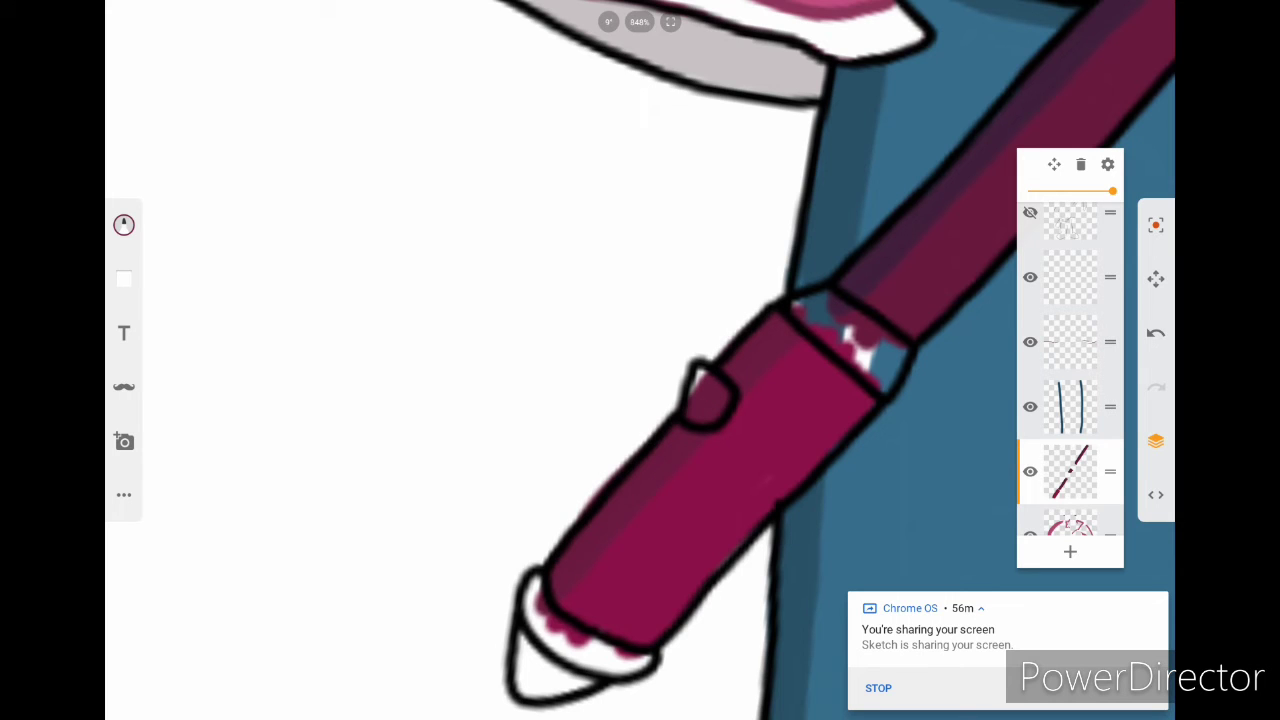
# Step: Colour the band and pointed tip of the lower staff handle maroon with dark purple shading, sampling both colours from the reference tip
pyautogui.scroll(-3, 640, 360)
pyautogui.click(124, 225)
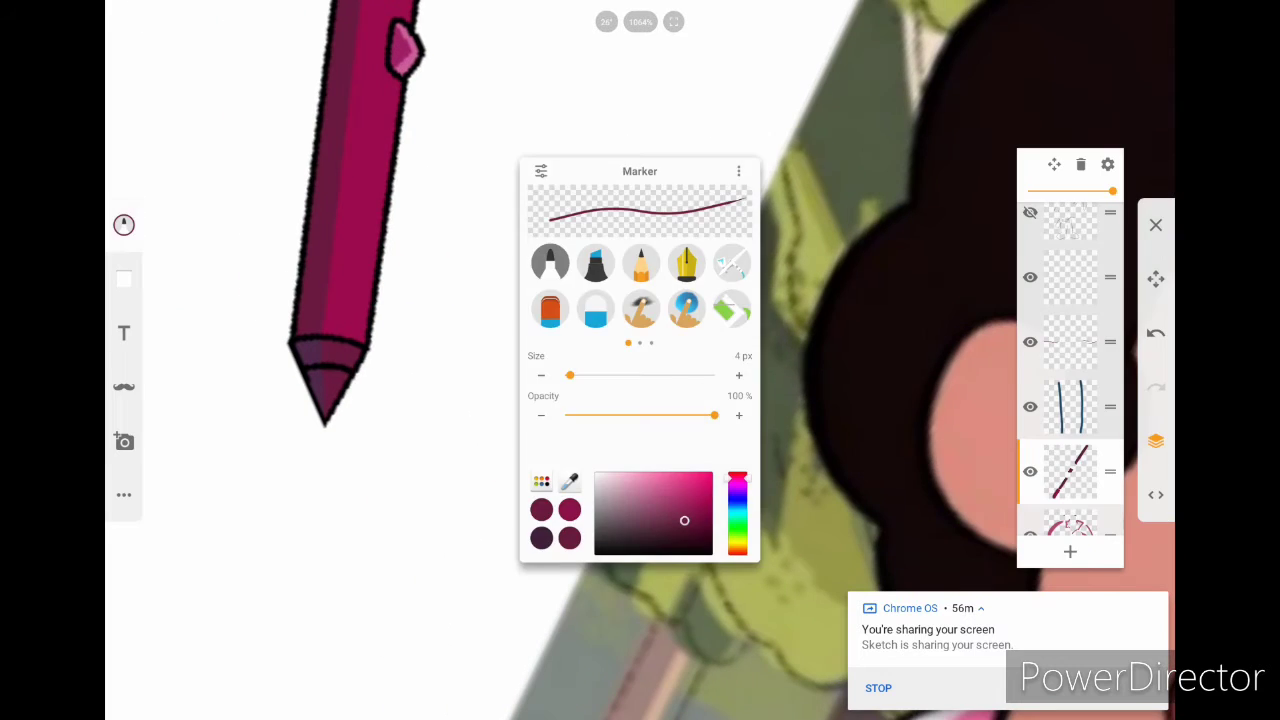
pyautogui.scroll(-3, 640, 360)
pyautogui.scroll(5, 640, 360)
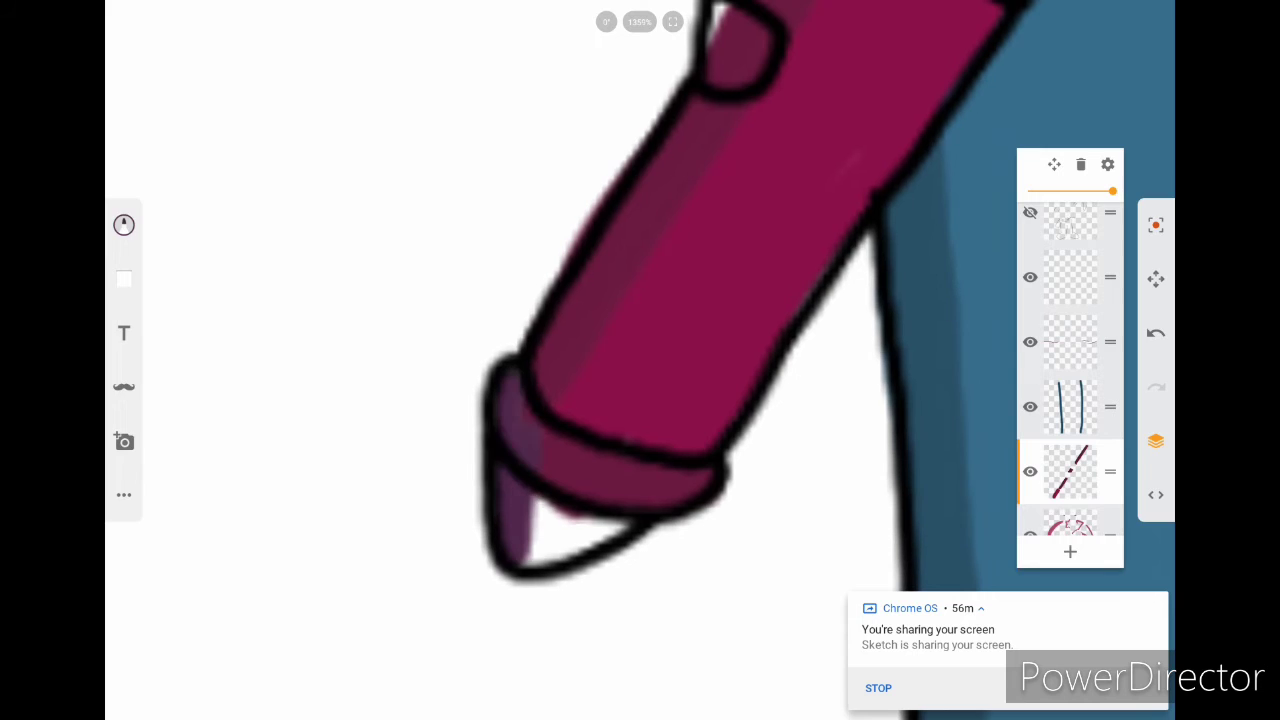
pyautogui.click(124, 225)
pyautogui.scroll(-5, 550, 522)
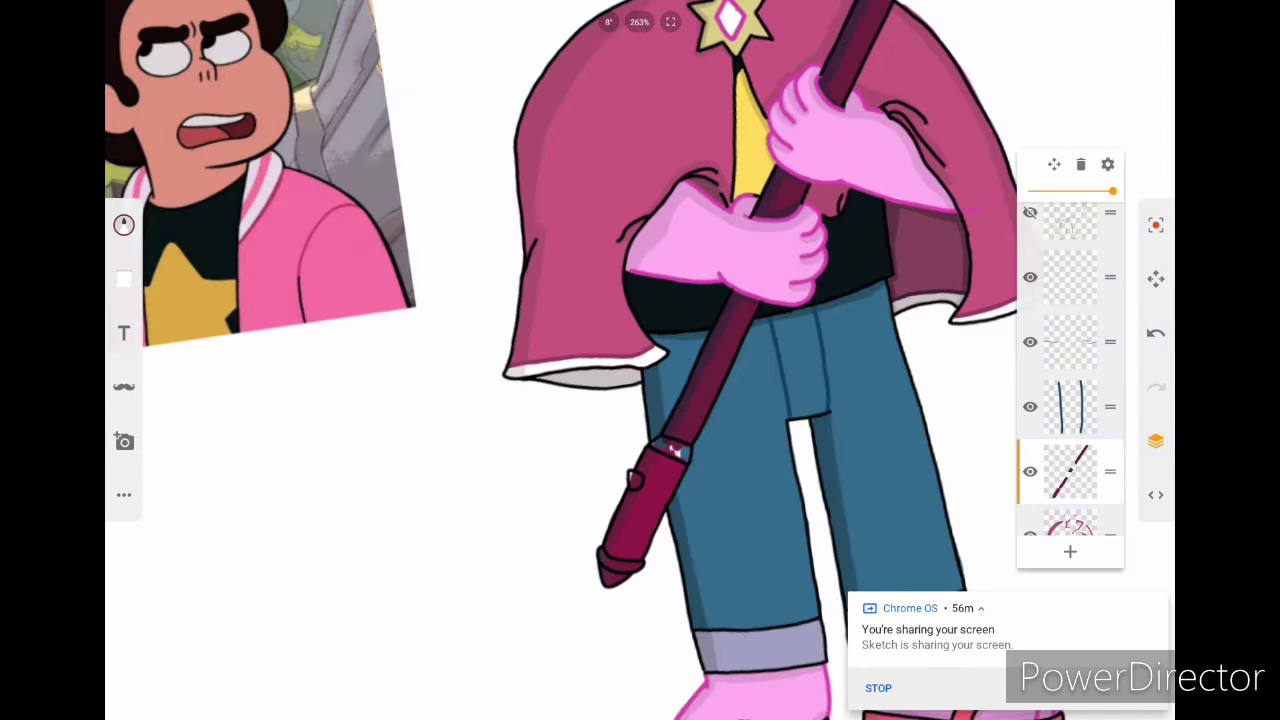
# Step: Sample the pinks of the reference staff's collar and knob and paint the collar and knob on the character's lower handle
pyautogui.scroll(5, 348, 268)
pyautogui.click(348, 268)
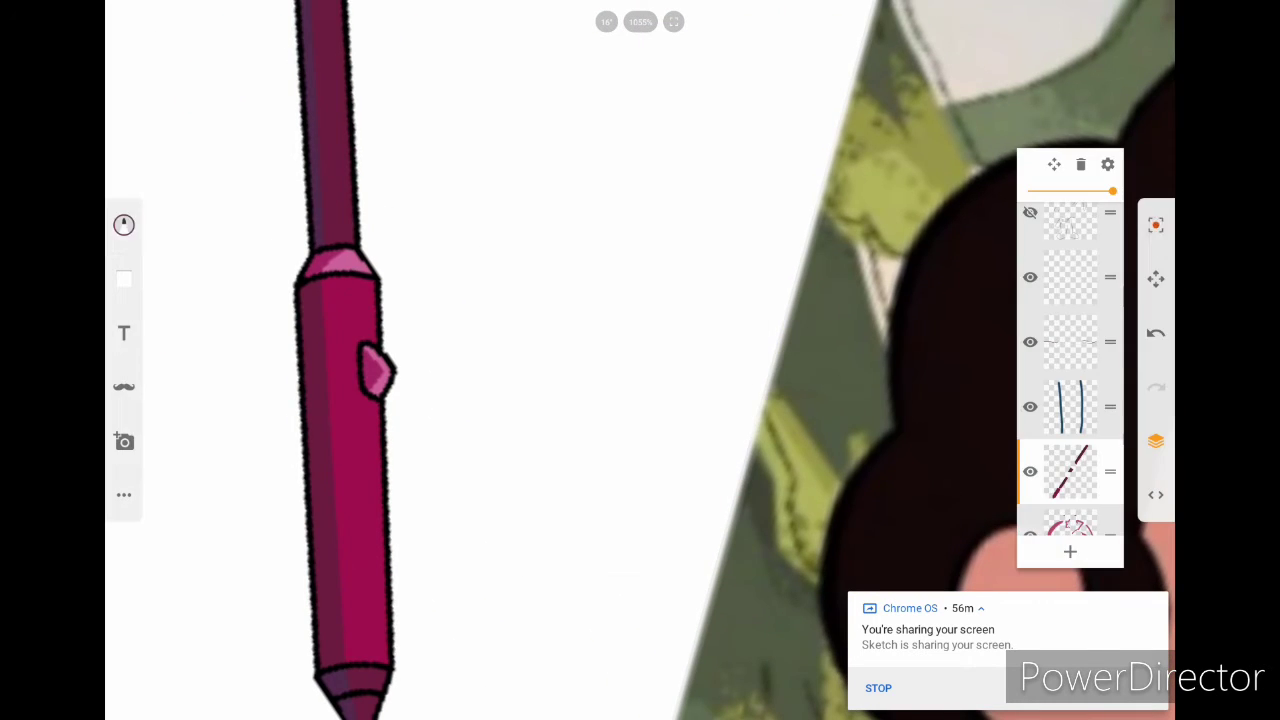
pyautogui.scroll(-5, 640, 360)
pyautogui.scroll(6, 657, 428)
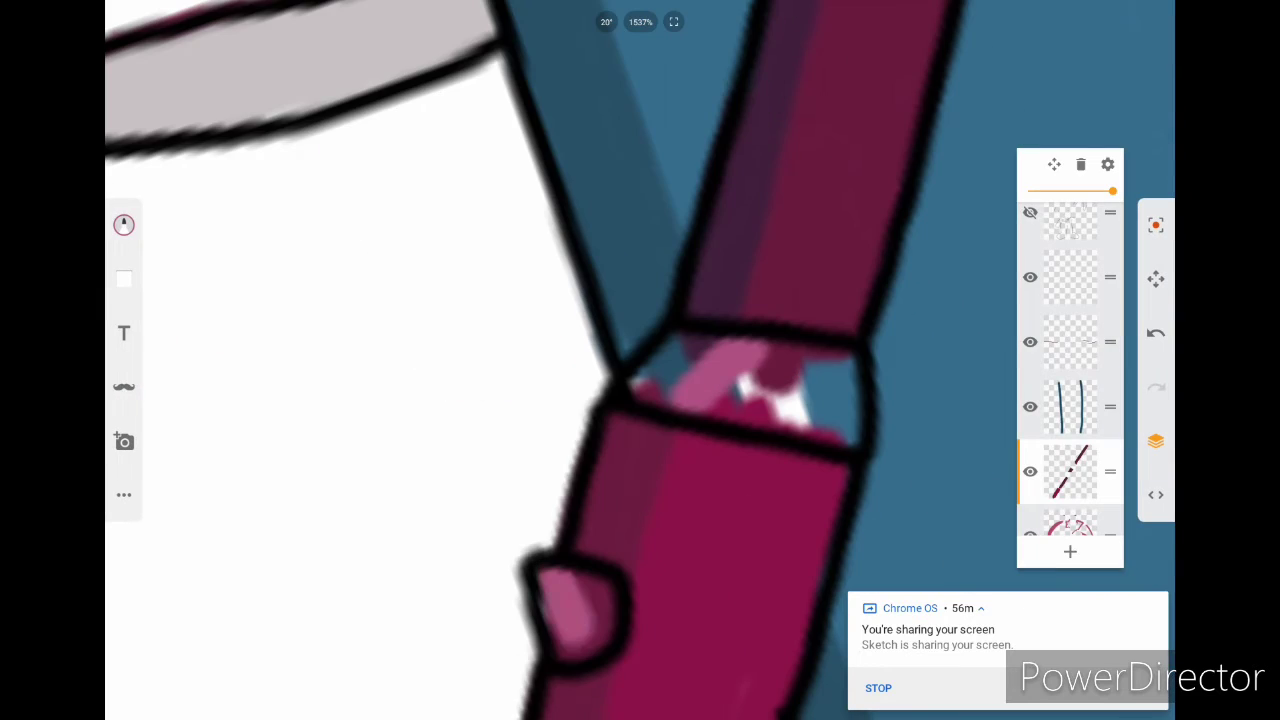
pyautogui.scroll(-5, 640, 360)
pyautogui.scroll(4, 640, 360)
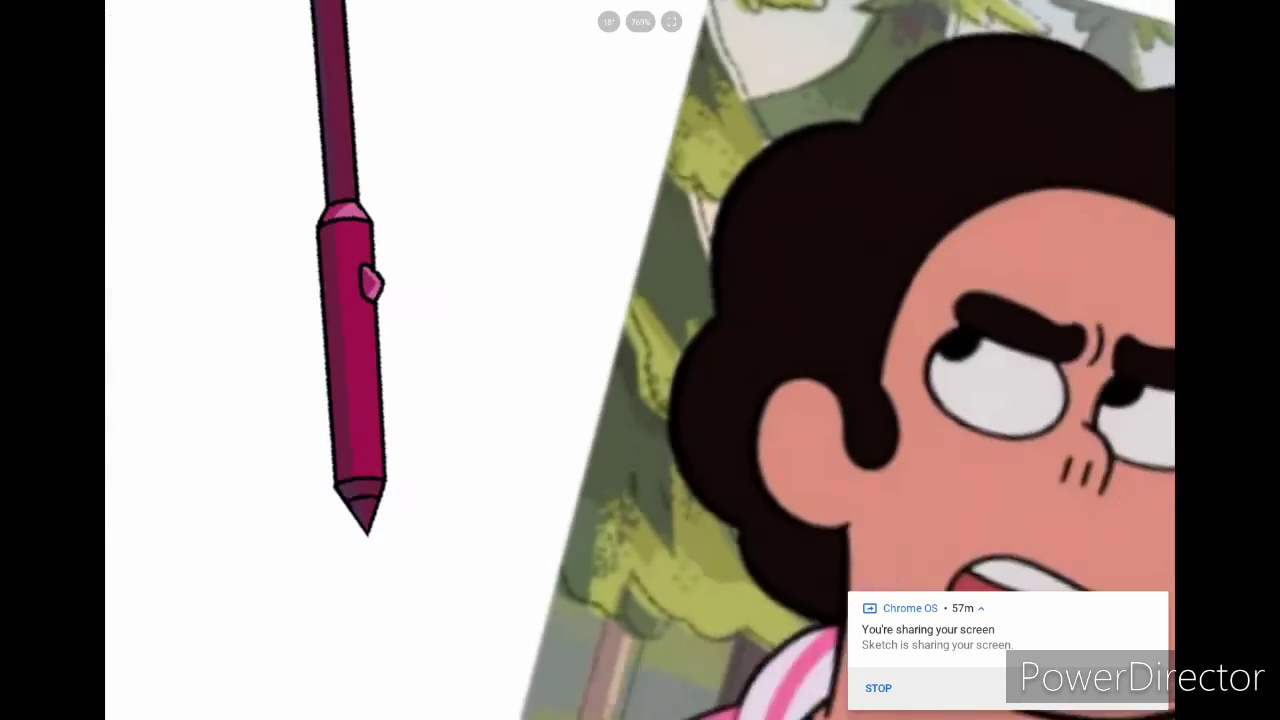
pyautogui.click(124, 225)
pyautogui.scroll(-5, 640, 360)
pyautogui.scroll(5, 640, 360)
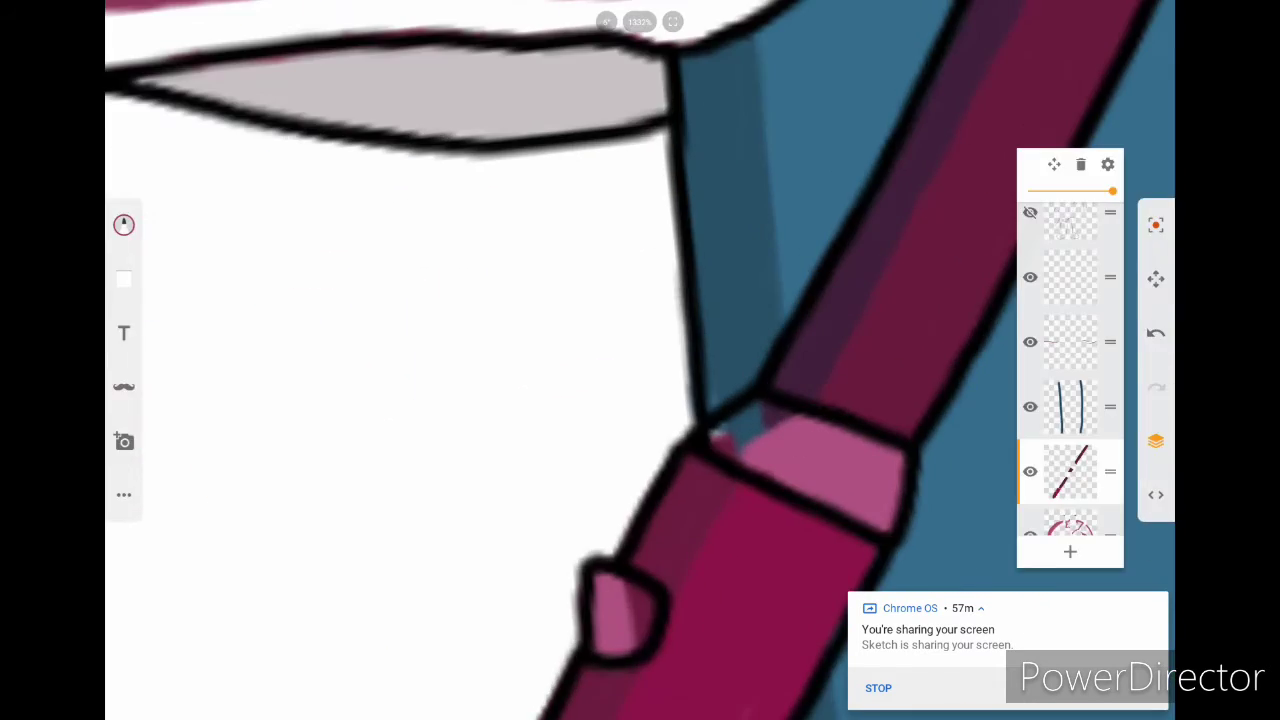
# Step: Fill the flared upper handle below the staff's head with crimson, following the reference staff
pyautogui.scroll(-5, 640, 360)
pyautogui.scroll(4, 640, 360)
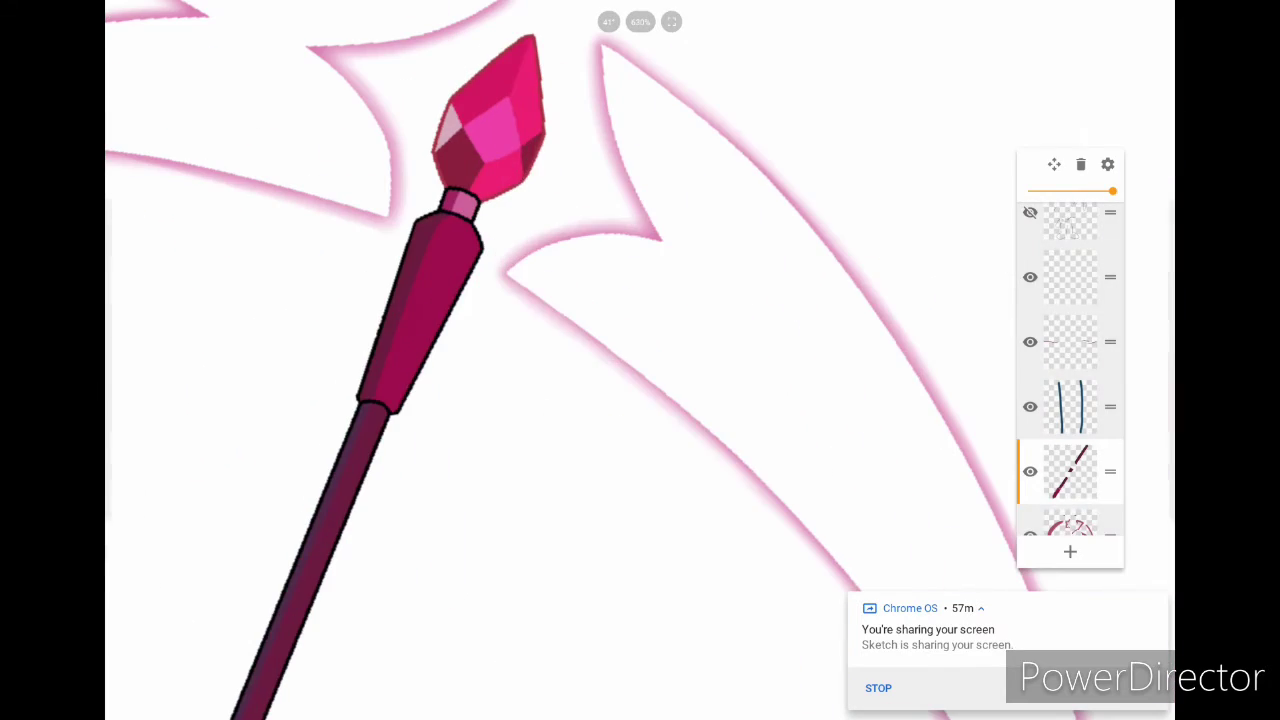
pyautogui.scroll(-4, 640, 360)
pyautogui.scroll(-2, 640, 360)
pyautogui.scroll(6, 640, 360)
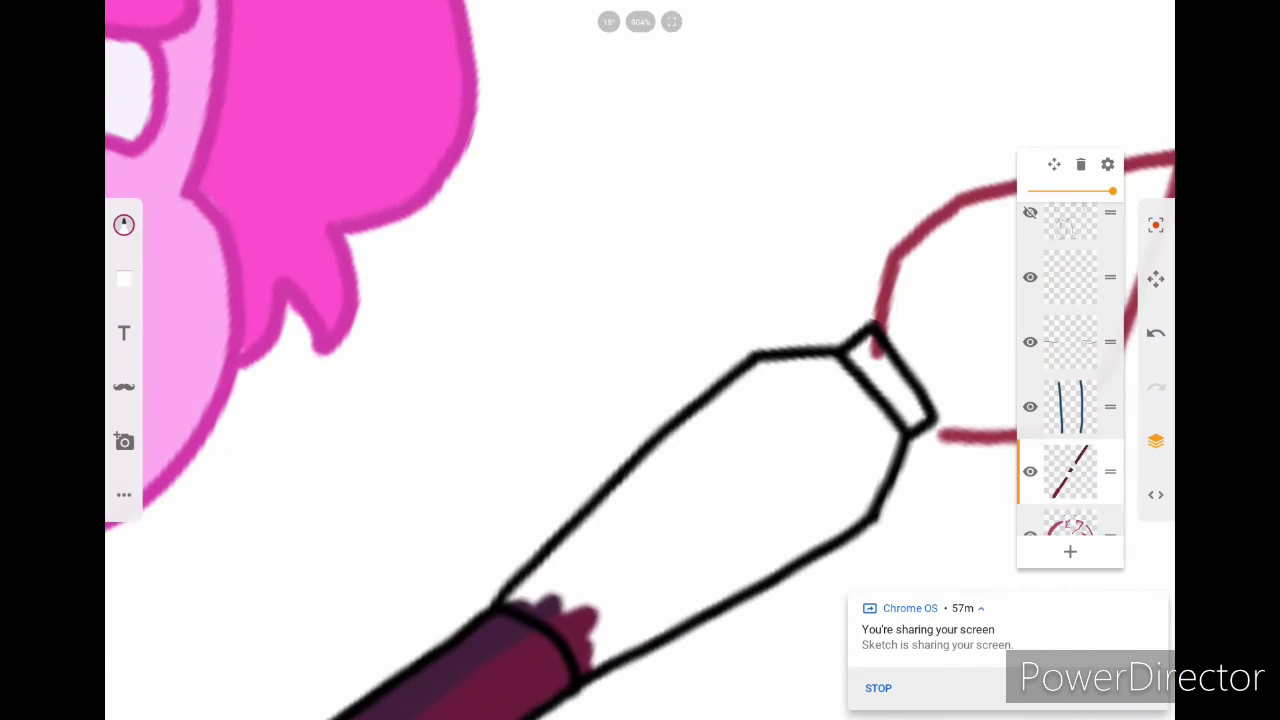
pyautogui.moveTo(615, 625)
pyautogui.mouseDown()
pyautogui.moveTo(720, 568)
pyautogui.moveTo(795, 547)
pyautogui.moveTo(830, 465)
pyautogui.mouseUp()
pyautogui.moveTo(630, 540); pyautogui.dragTo(890, 370)
pyautogui.moveTo(800, 550); pyautogui.dragTo(900, 420)
pyautogui.moveTo(860, 505); pyautogui.dragTo(905, 415)
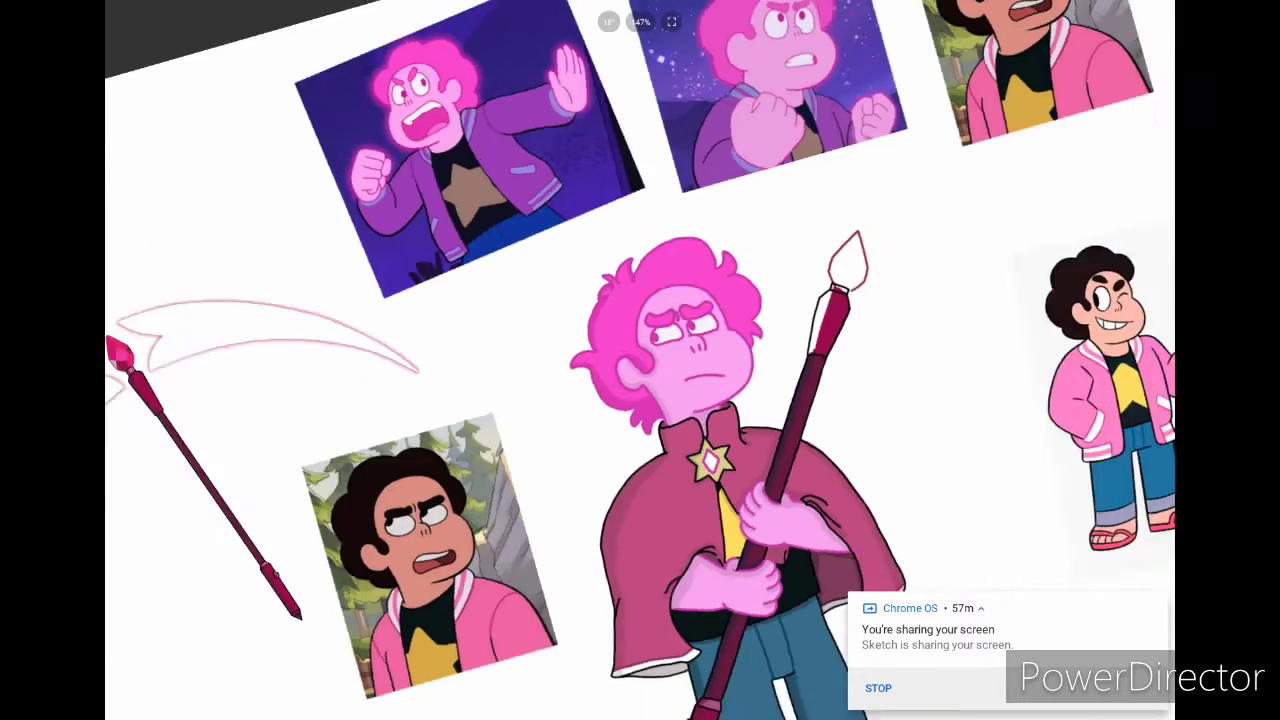
# Step: Select the reference staff's layer and start transforming it
pyautogui.keyDown('ctrl'); pyautogui.scroll(5, 814, 290); pyautogui.keyUp('ctrl')
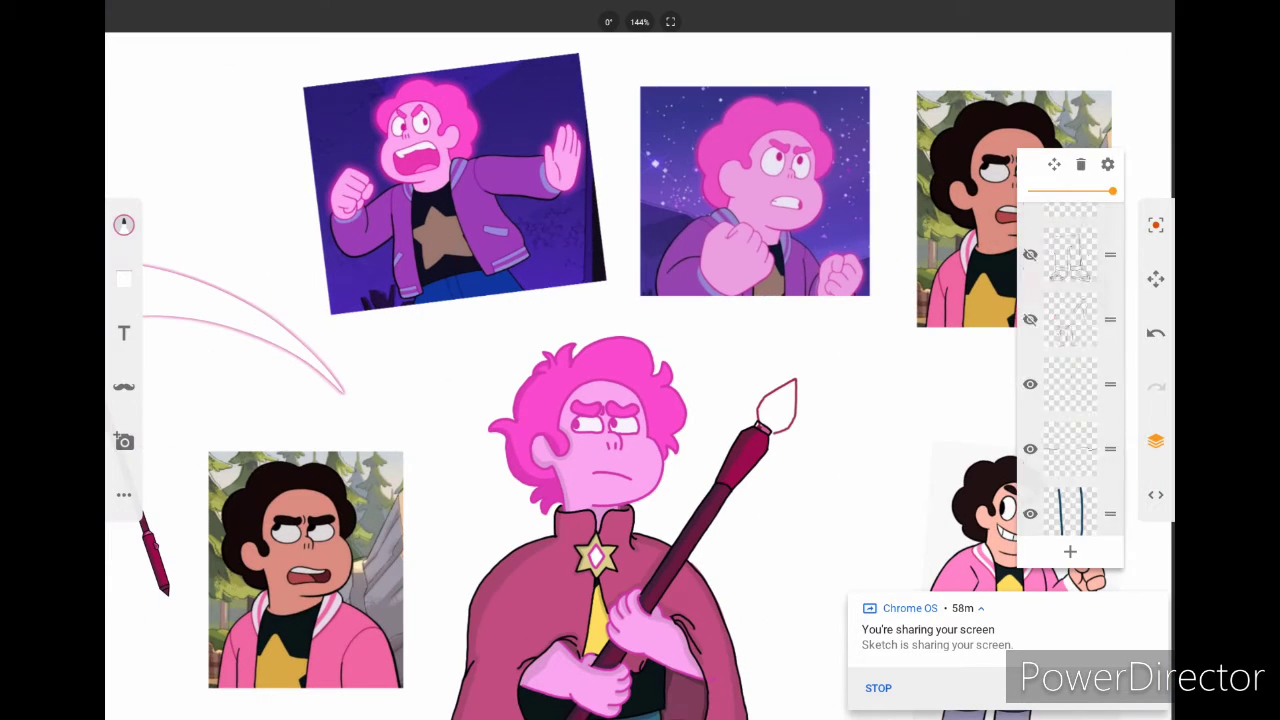
pyautogui.scroll(-5, 1070, 370)
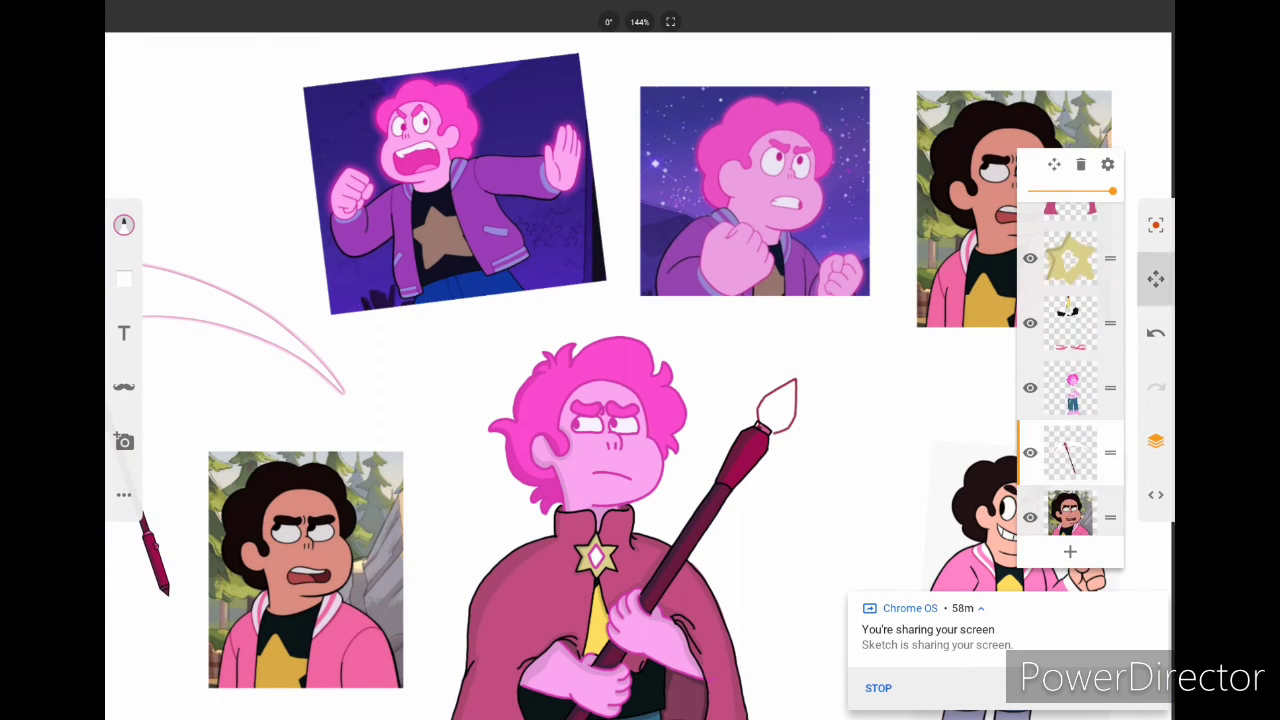
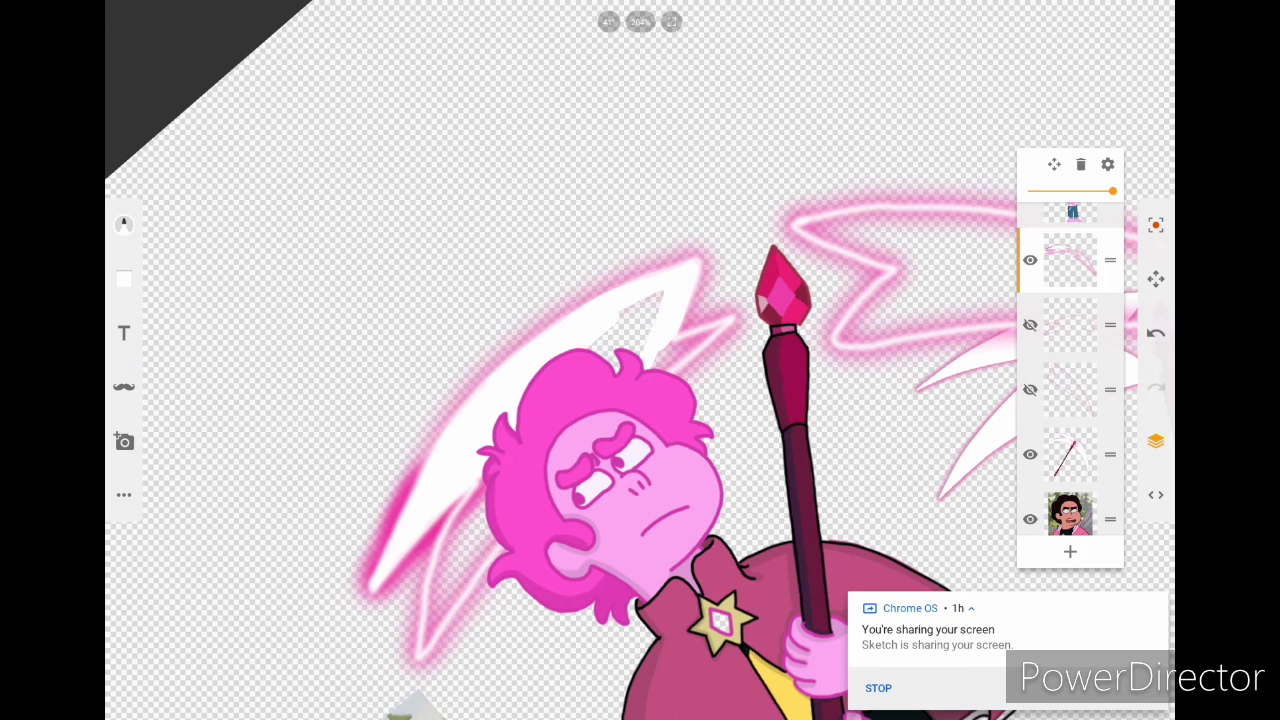
# Step: Fill the inside of the glowing blade section behind the character's head with solid white
pyautogui.scroll(3, 720, 360)
pyautogui.scroll(-2, 640, 360)
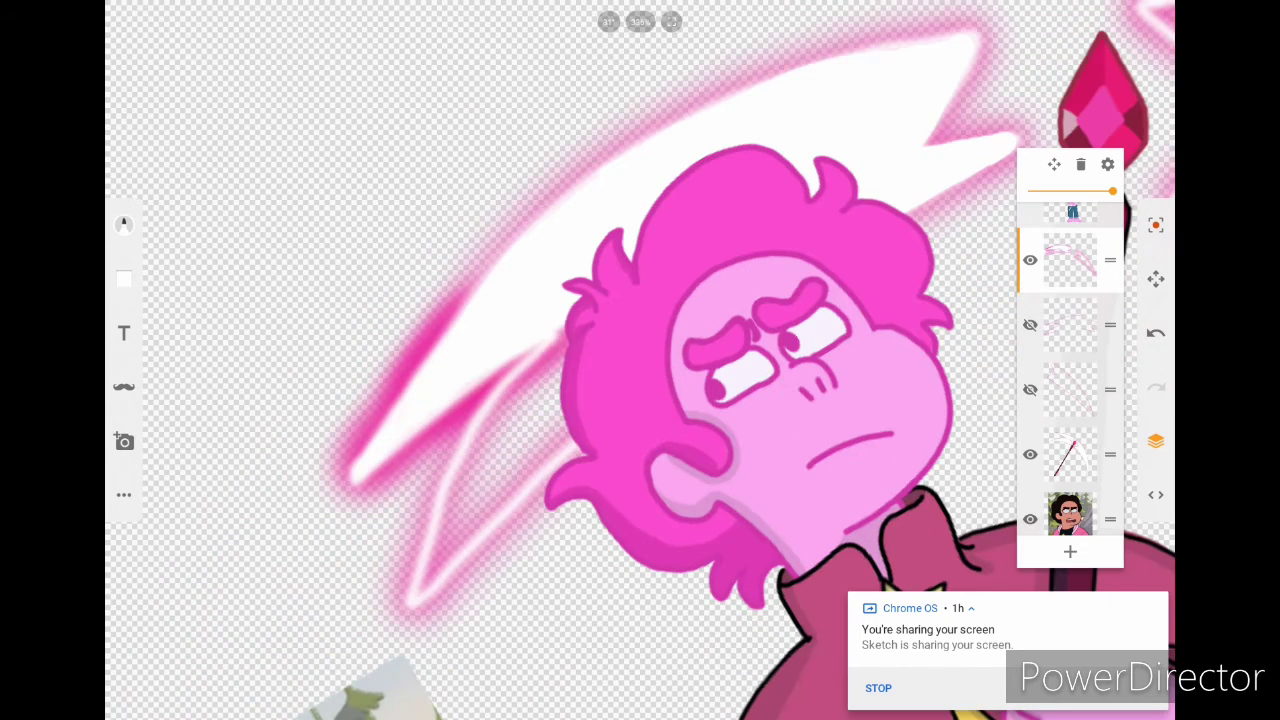
pyautogui.scroll(-5, 640, 360)
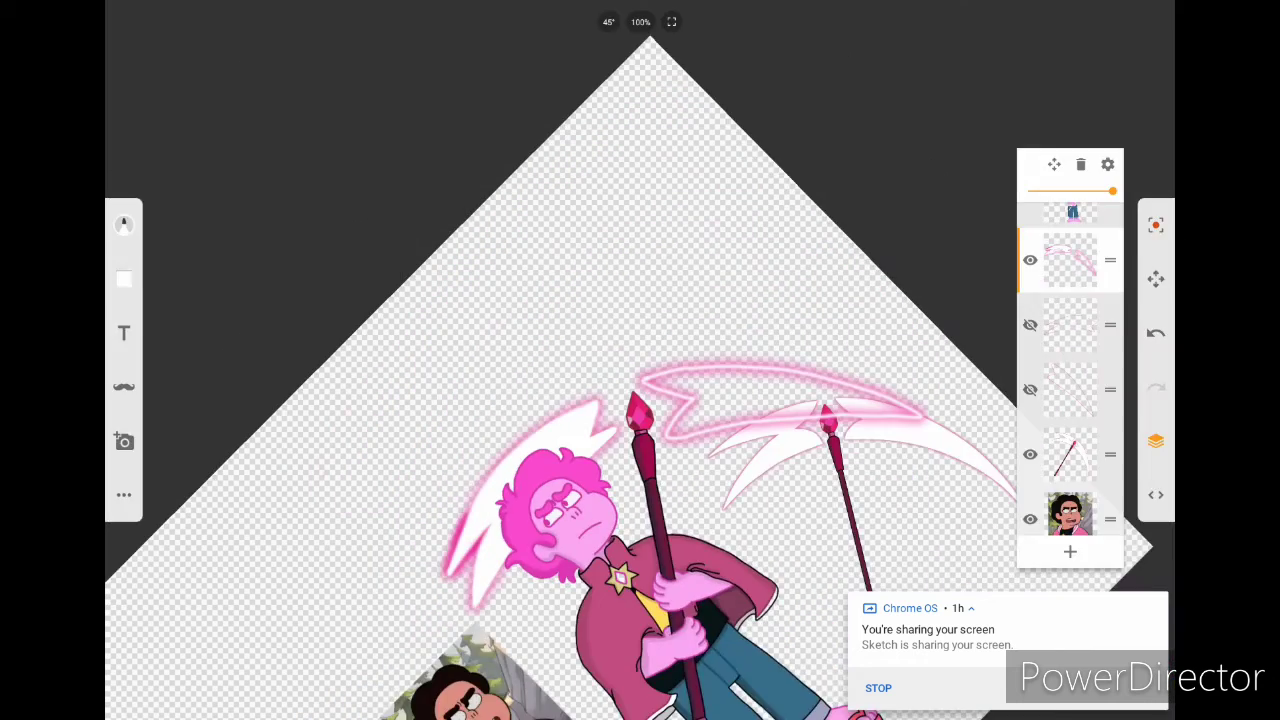
# Step: Fill the long glowing blade section on the other side of the staff's head with the 12 px white Marker
pyautogui.scroll(4, 640, 360)
pyautogui.moveTo(409, 612); pyautogui.dragTo(575, 522)
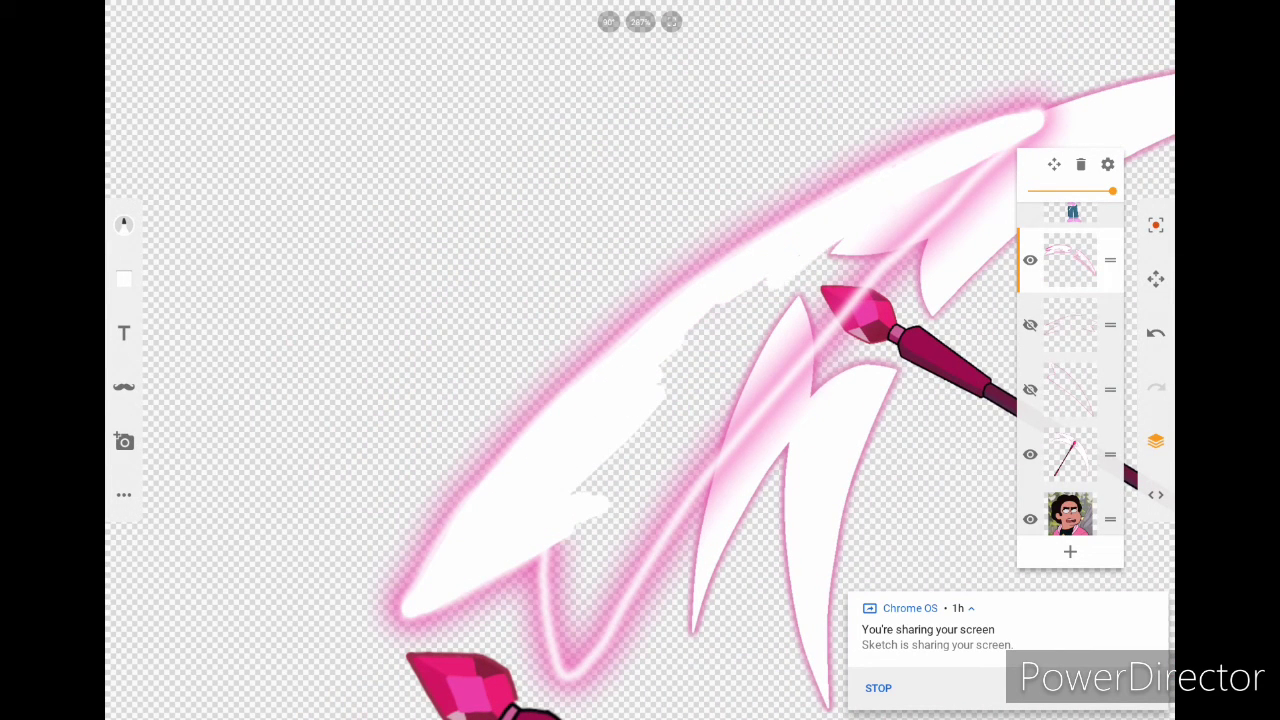
pyautogui.moveTo(821, 291); pyautogui.dragTo(836, 313)
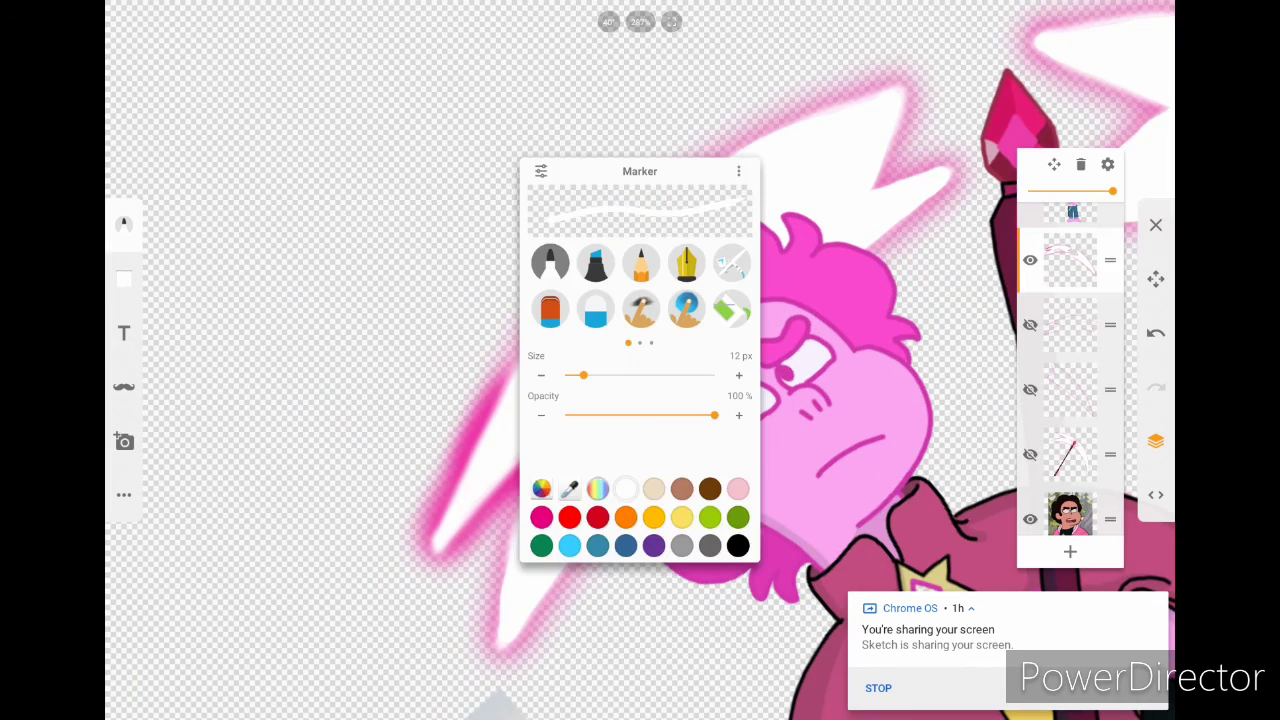
# Step: Erase the overly dark pink glow around the blade's upper prong behind the character's hair, working on the blade's layer
pyautogui.click(549, 306)
pyautogui.click(1070, 325)
pyautogui.scroll(3, 700, 350)
pyautogui.click(1070, 389)
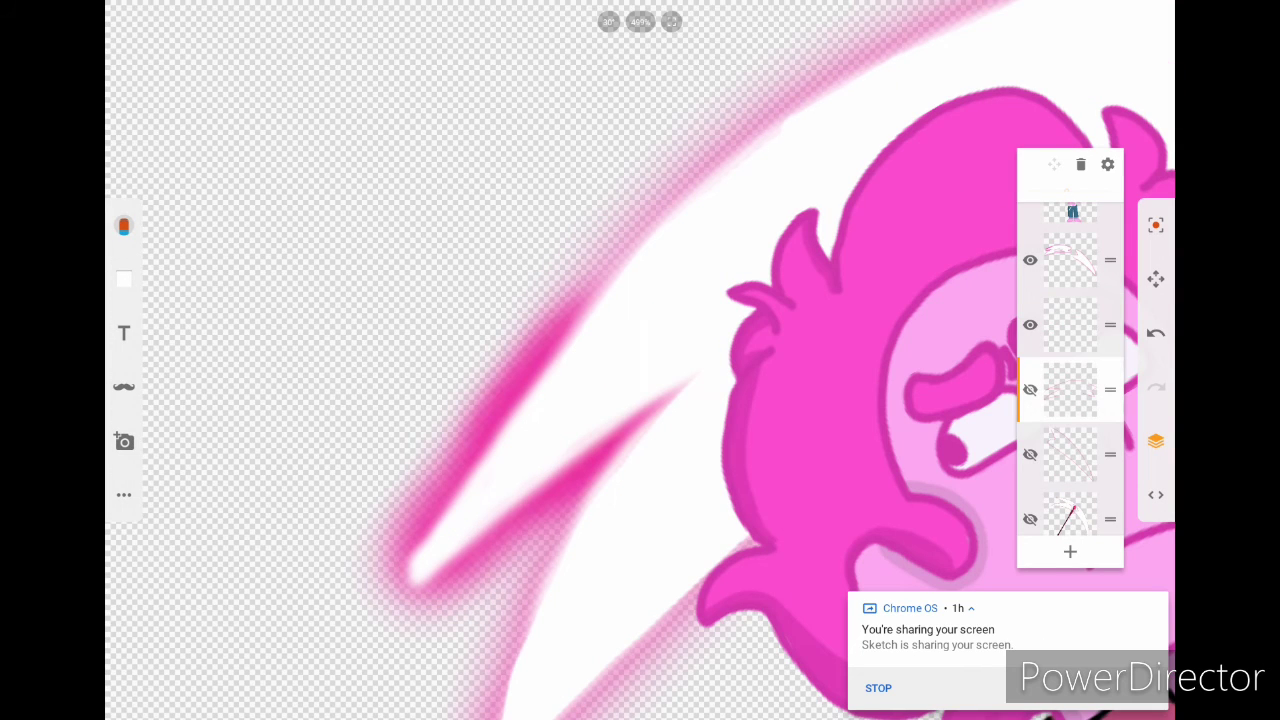
pyautogui.click(124, 226)
pyautogui.click(1030, 389)
pyautogui.click(124, 226)
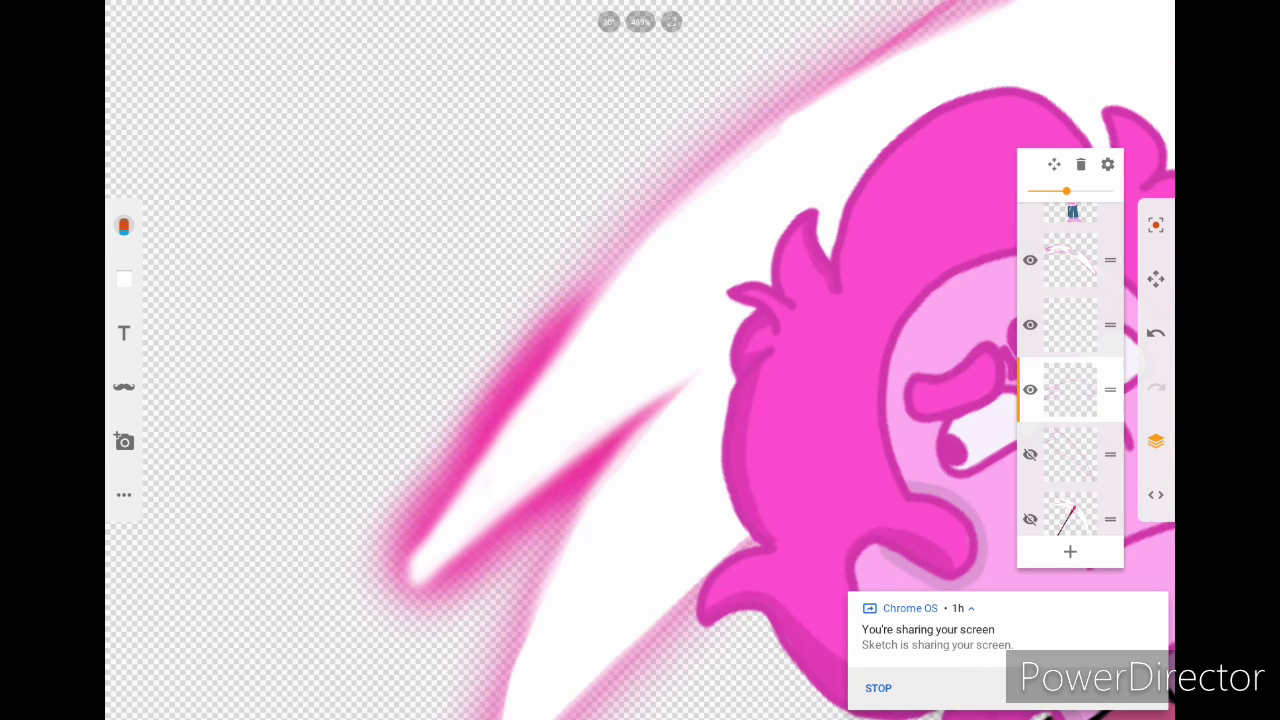
pyautogui.click(1070, 260)
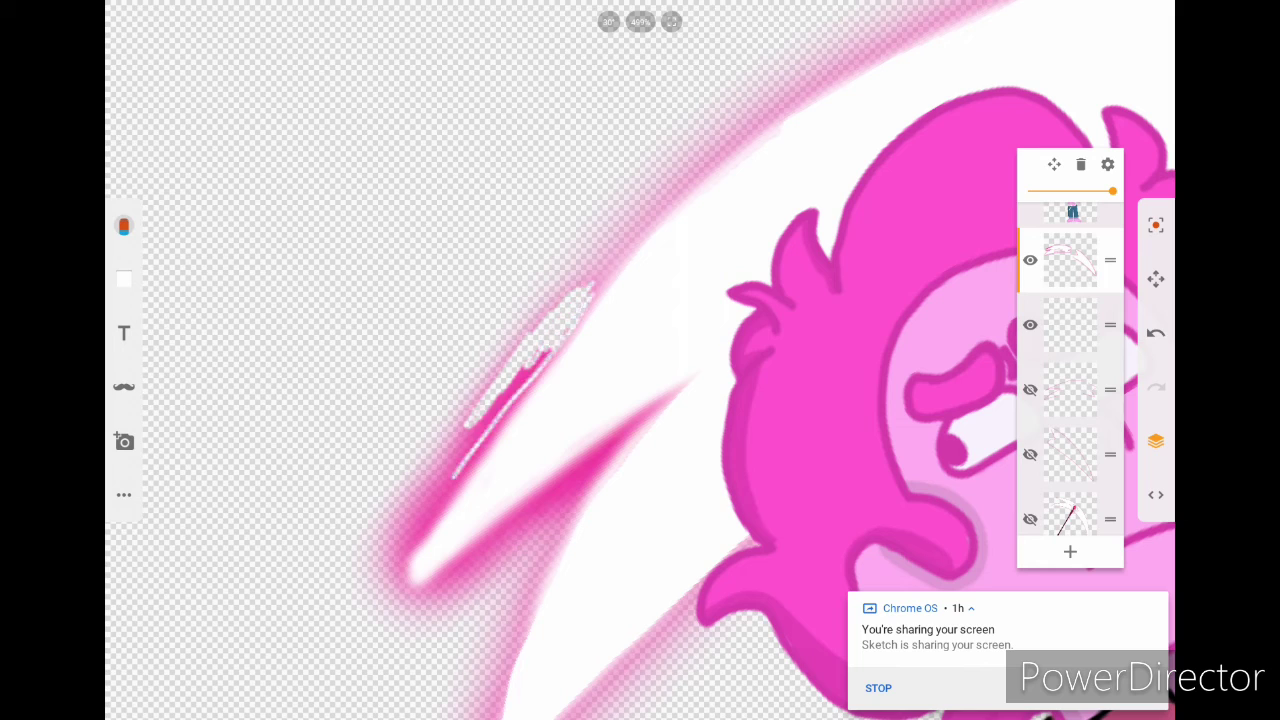
pyautogui.moveTo(590, 290); pyautogui.dragTo(446, 424)
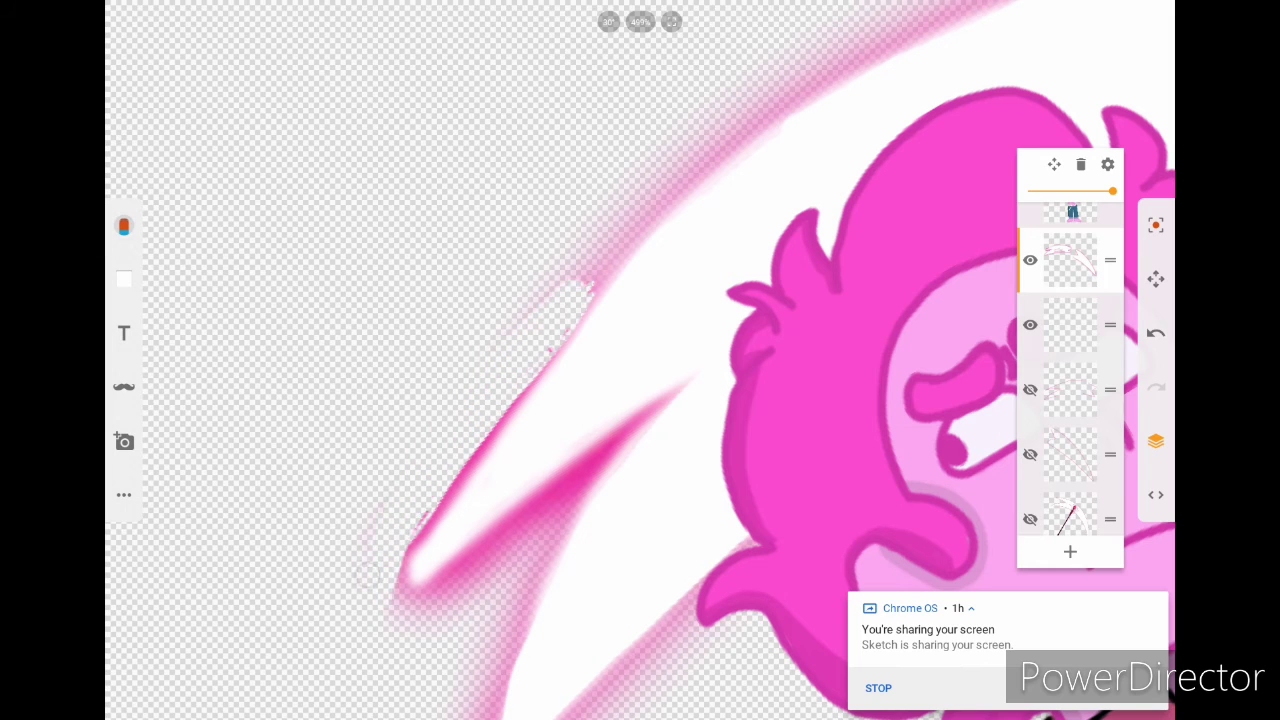
pyautogui.moveTo(410, 580); pyautogui.dragTo(680, 380)
# Step: Pick the Glow brush at 17 px in pink and clear the remaining dark edges of the prong with the 11 px Eraser
pyautogui.click(124, 226)
pyautogui.moveTo(700, 285); pyautogui.dragTo(560, 285)
pyautogui.click(595, 308)
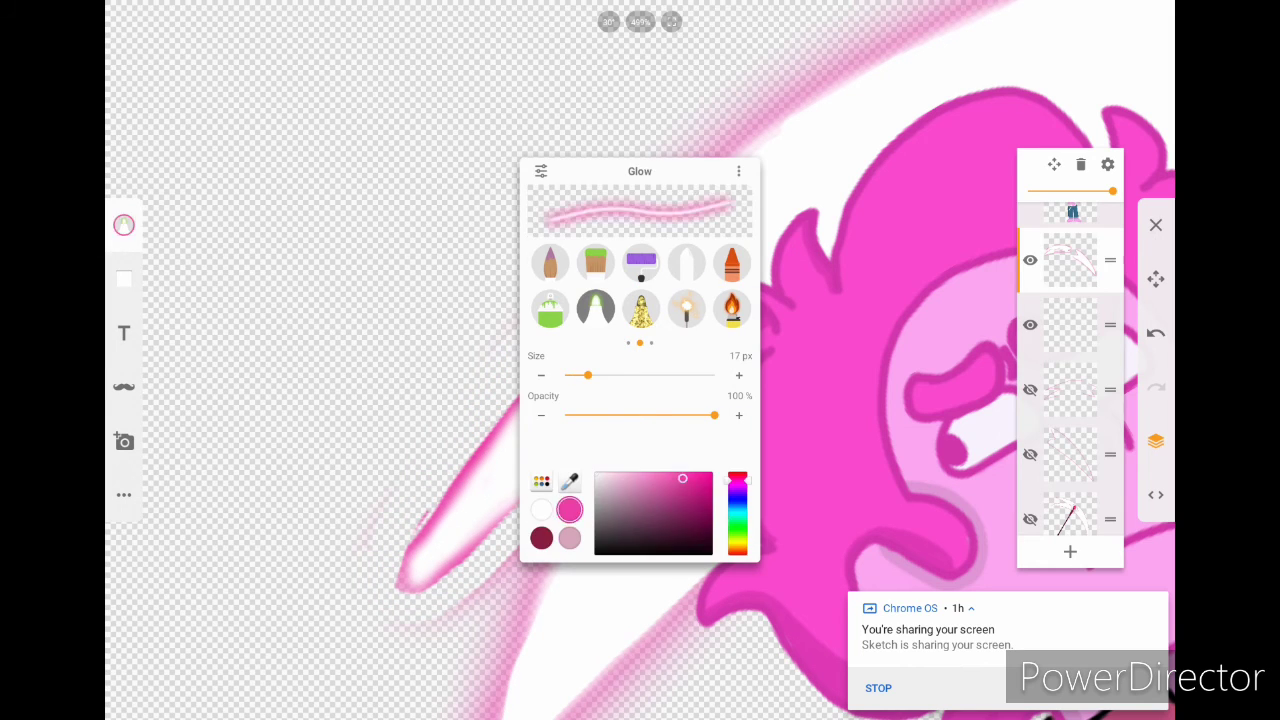
pyautogui.click(732, 308)
pyautogui.click(124, 226)
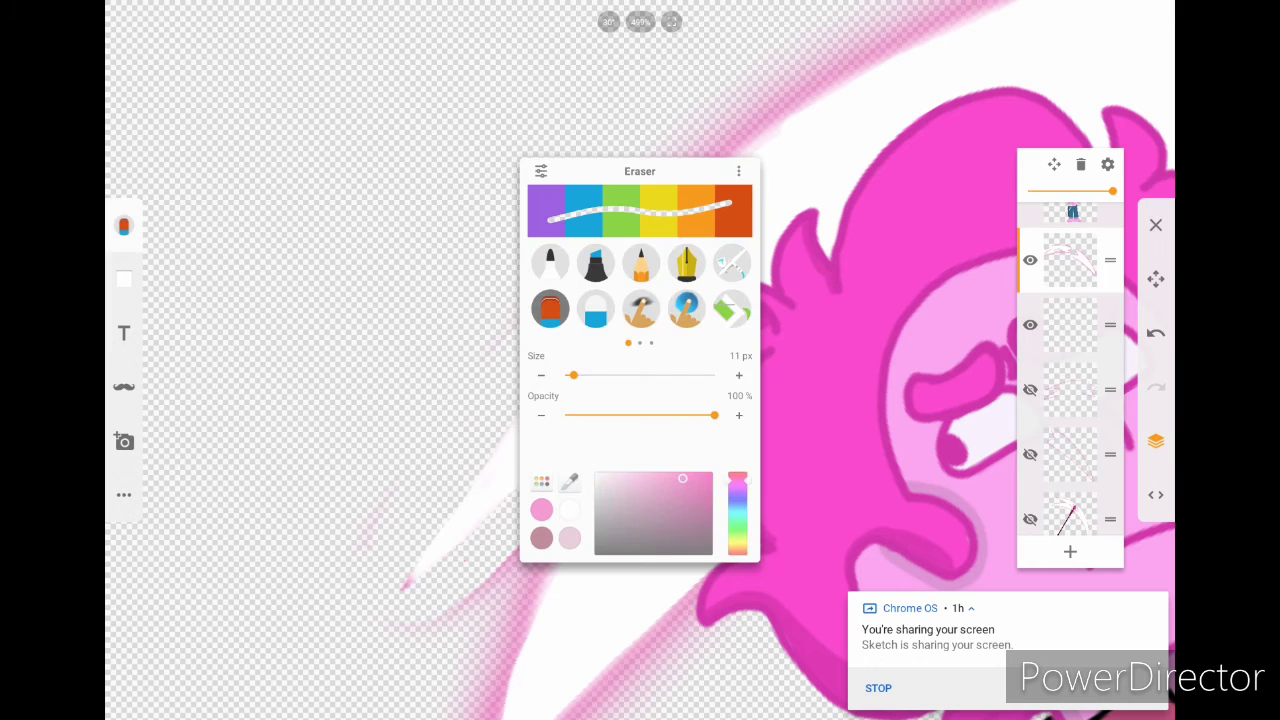
pyautogui.click(550, 308)
# Step: Redraw the soft pink glow along both edges of the prong on a new layer beneath the blade
pyautogui.click(1070, 325)
pyautogui.moveTo(400, 570); pyautogui.dragTo(590, 285)
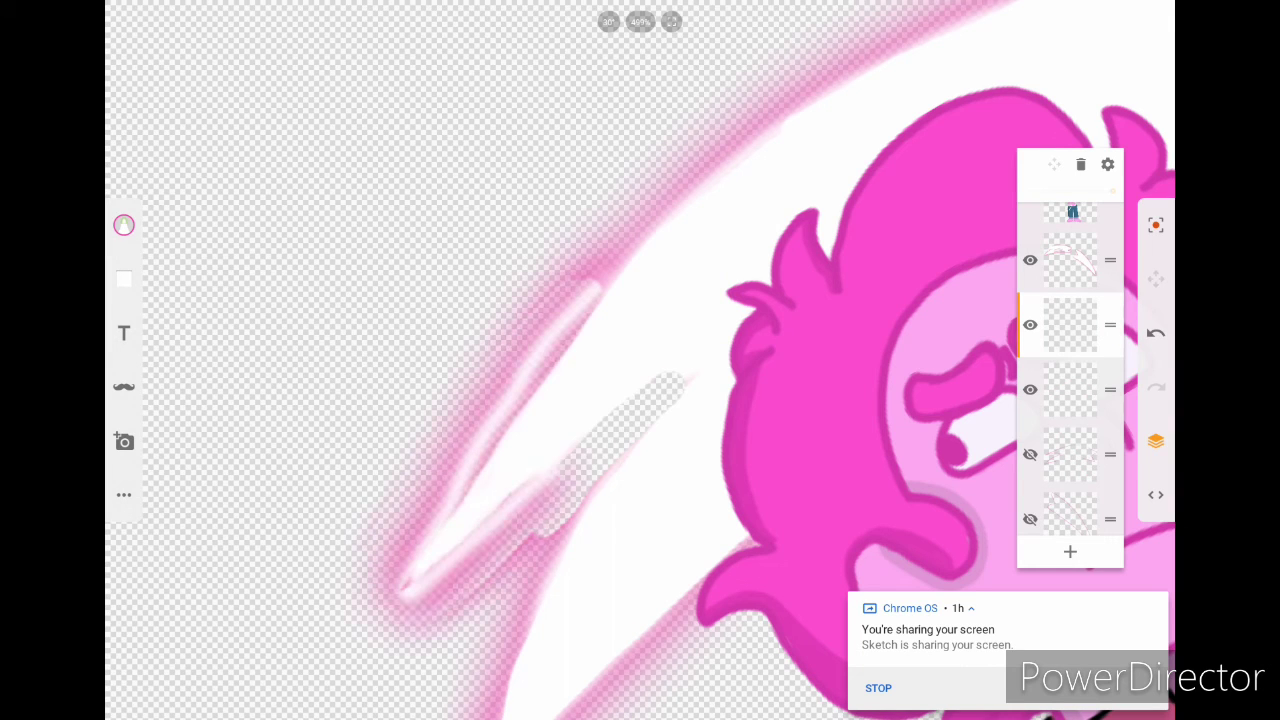
pyautogui.moveTo(520, 570); pyautogui.dragTo(680, 380)
# Step: Paint over the streaks and gaps inside the prong with the white Marker
pyautogui.click(124, 226)
pyautogui.click(550, 262)
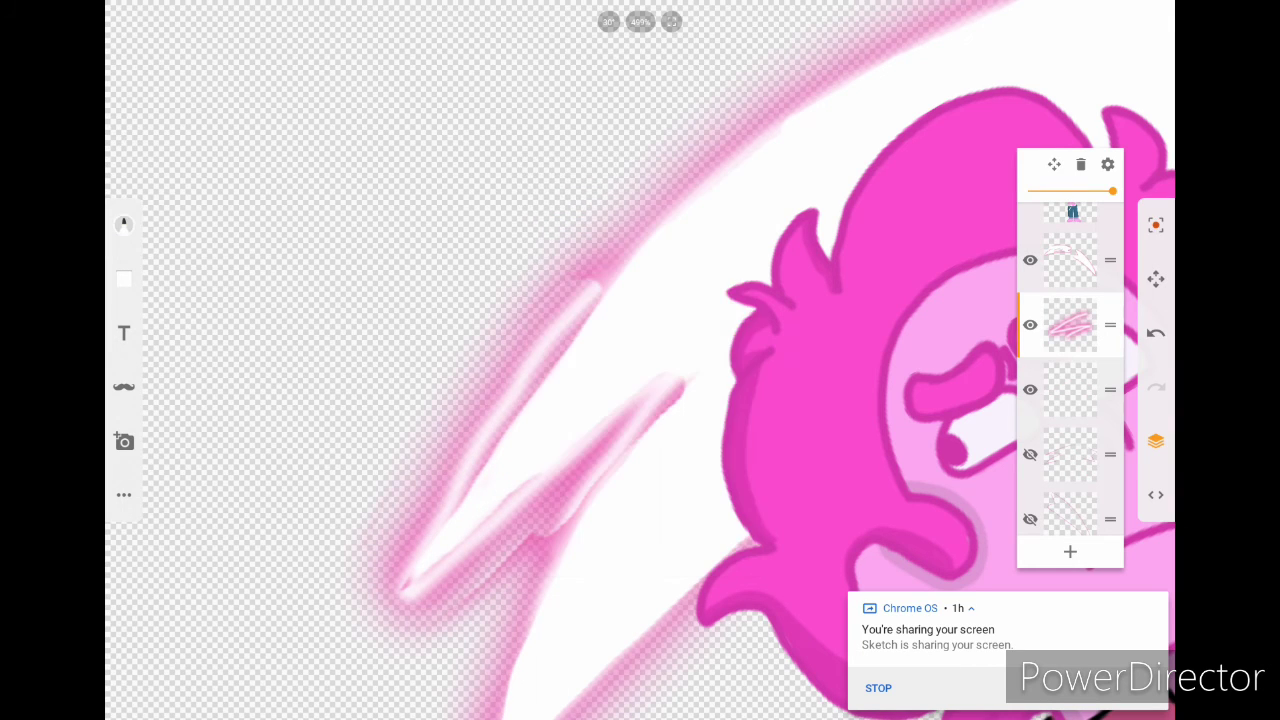
pyautogui.click(1070, 260)
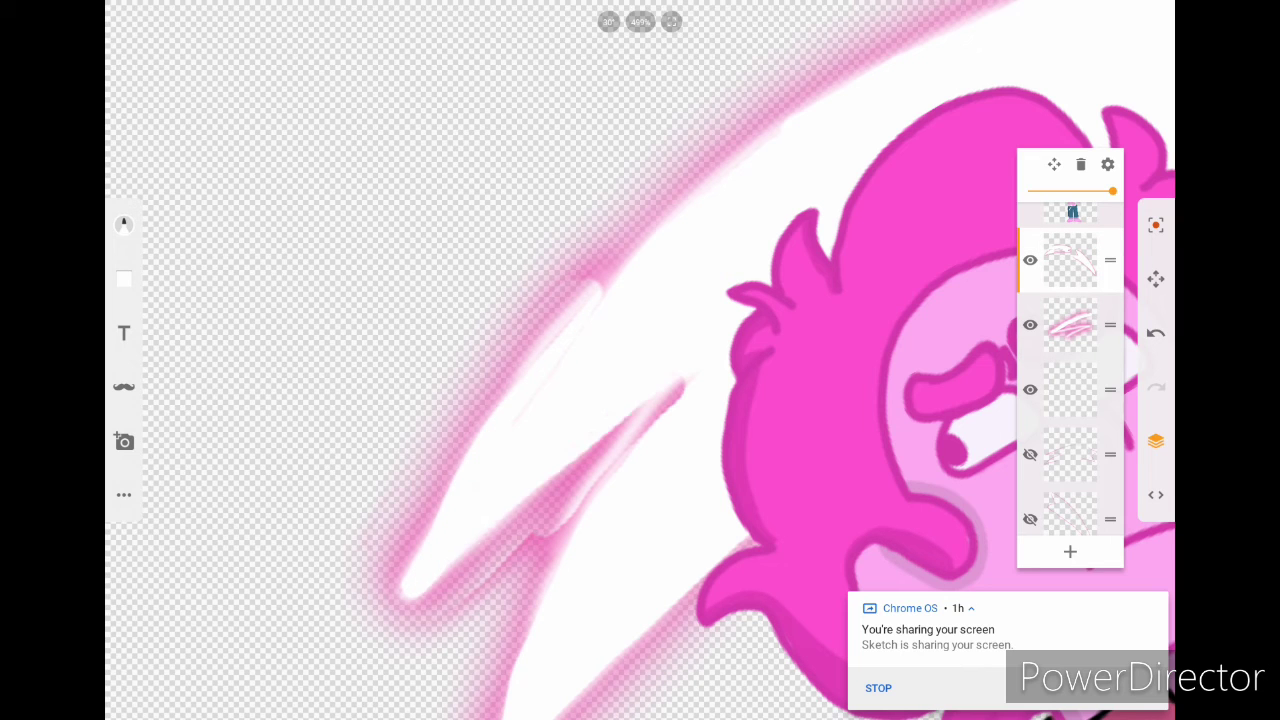
pyautogui.scroll(-5, 640, 360)
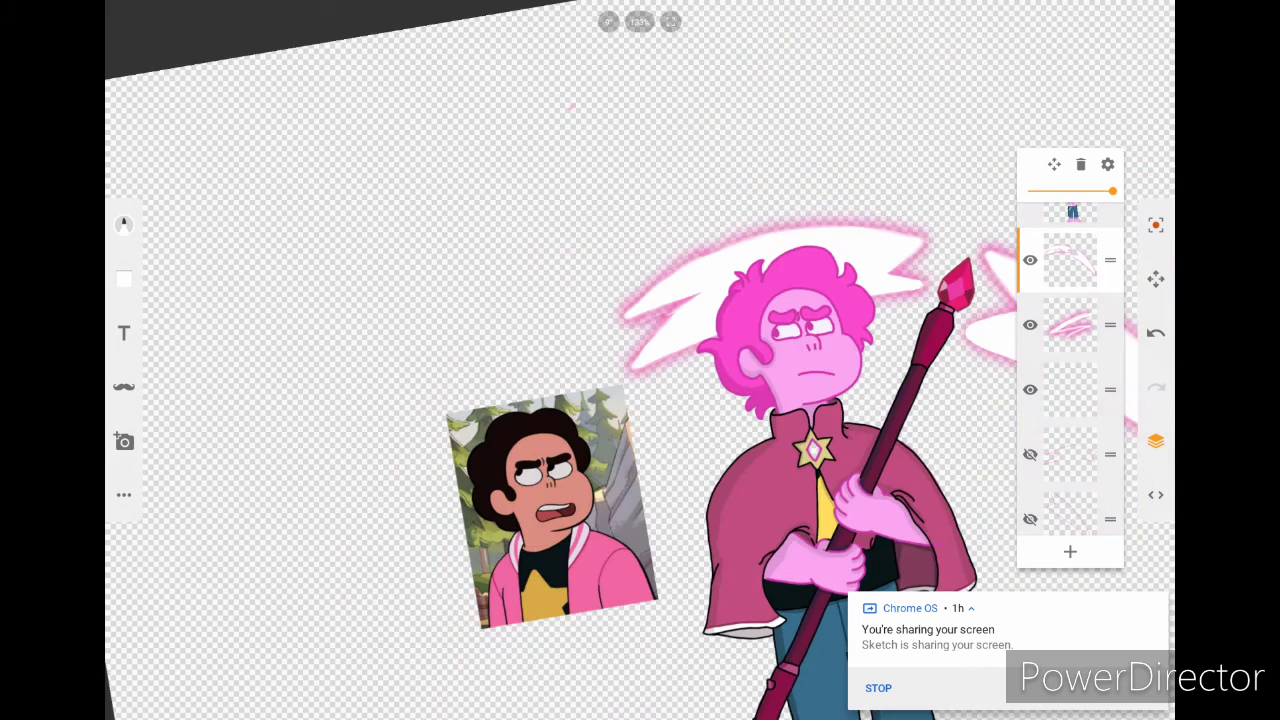
# Step: Transform the blade and its separate glow layer, scaling them down slightly so they line up around the staff's head
pyautogui.scroll(5, 640, 360)
pyautogui.hotkey('ctrl', 't')
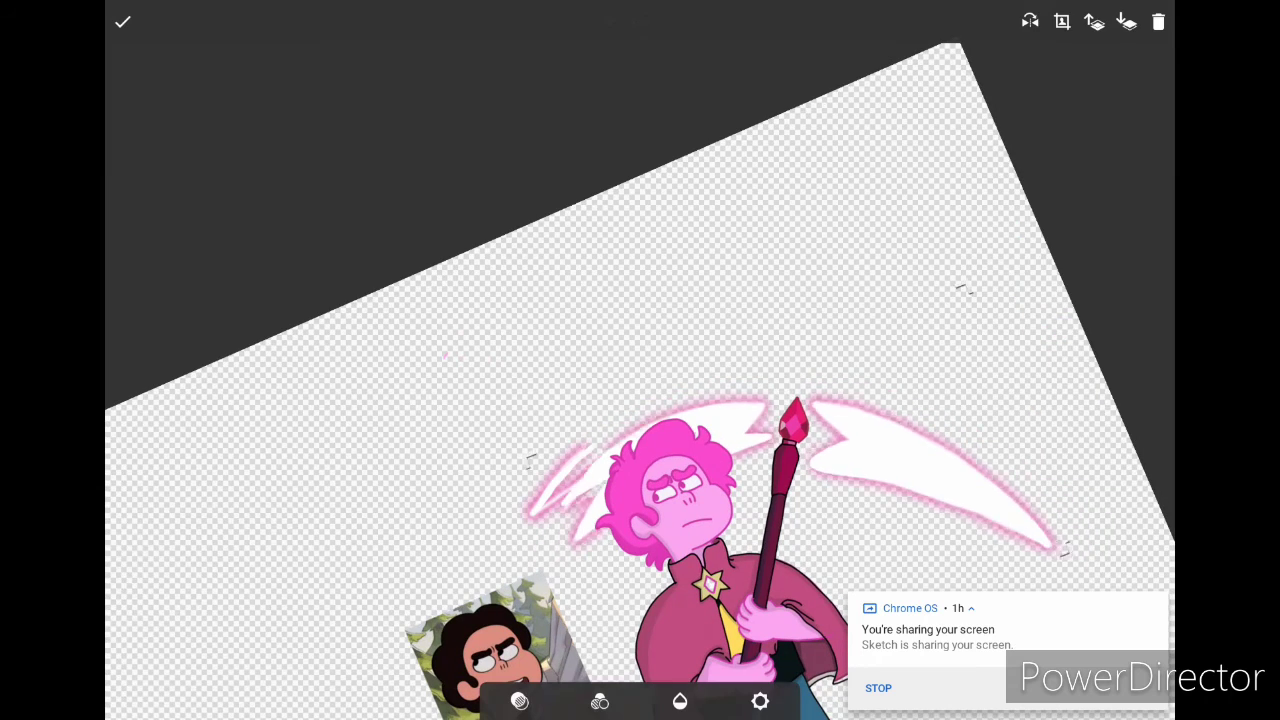
pyautogui.moveTo(900, 470); pyautogui.dragTo(915, 475)
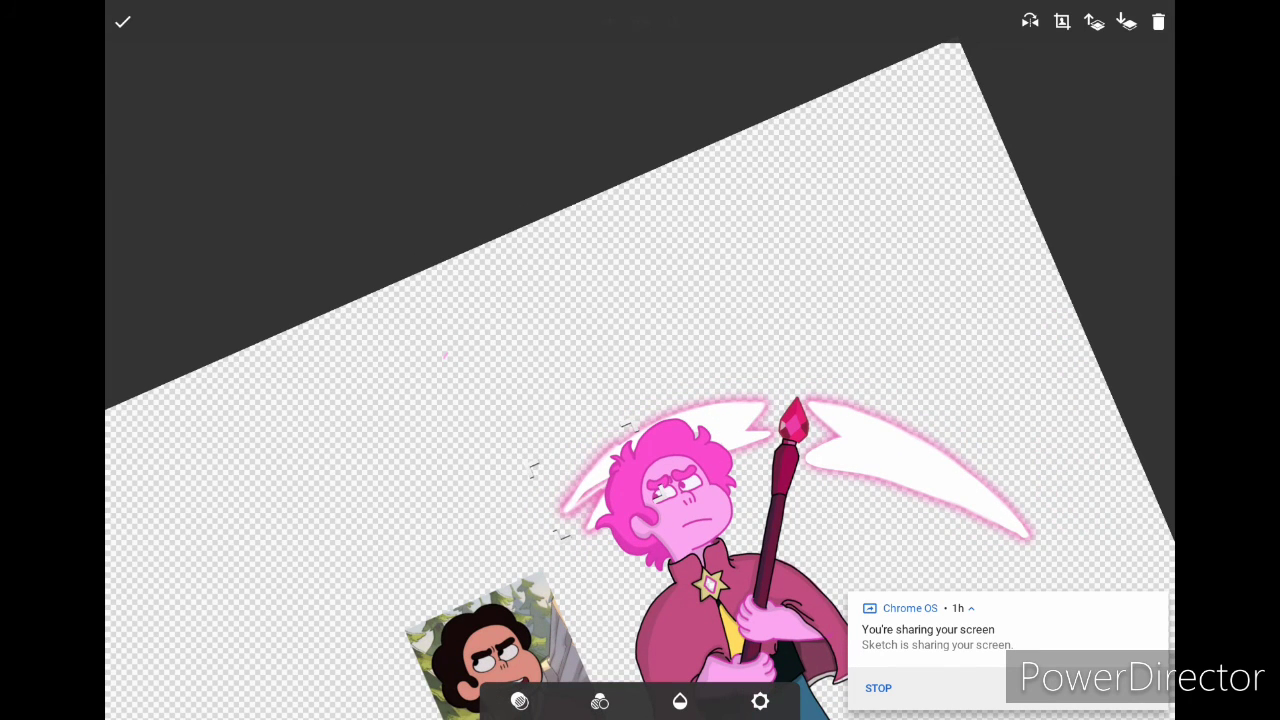
pyautogui.press('Return')
pyautogui.scroll(3, 640, 360)
pyautogui.scroll(-5, 640, 360)
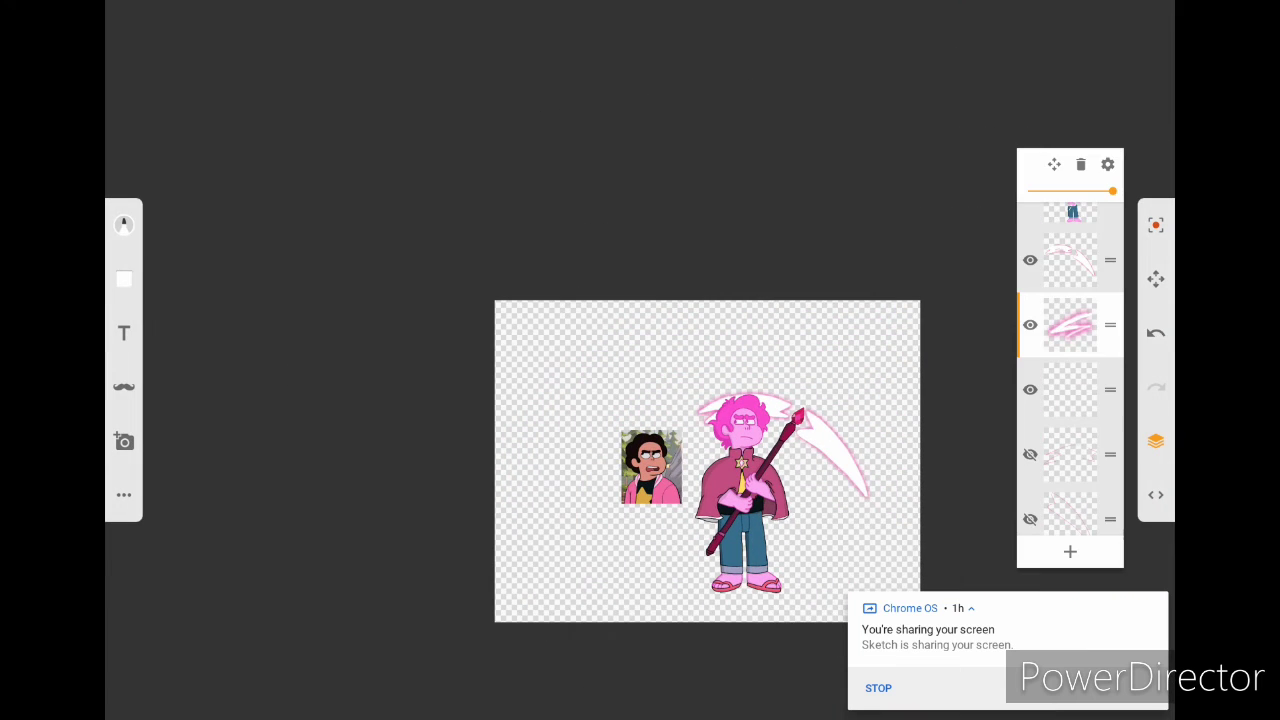
# Step: Undo the last change and redo it
pyautogui.hotkey('ctrl', 'z')
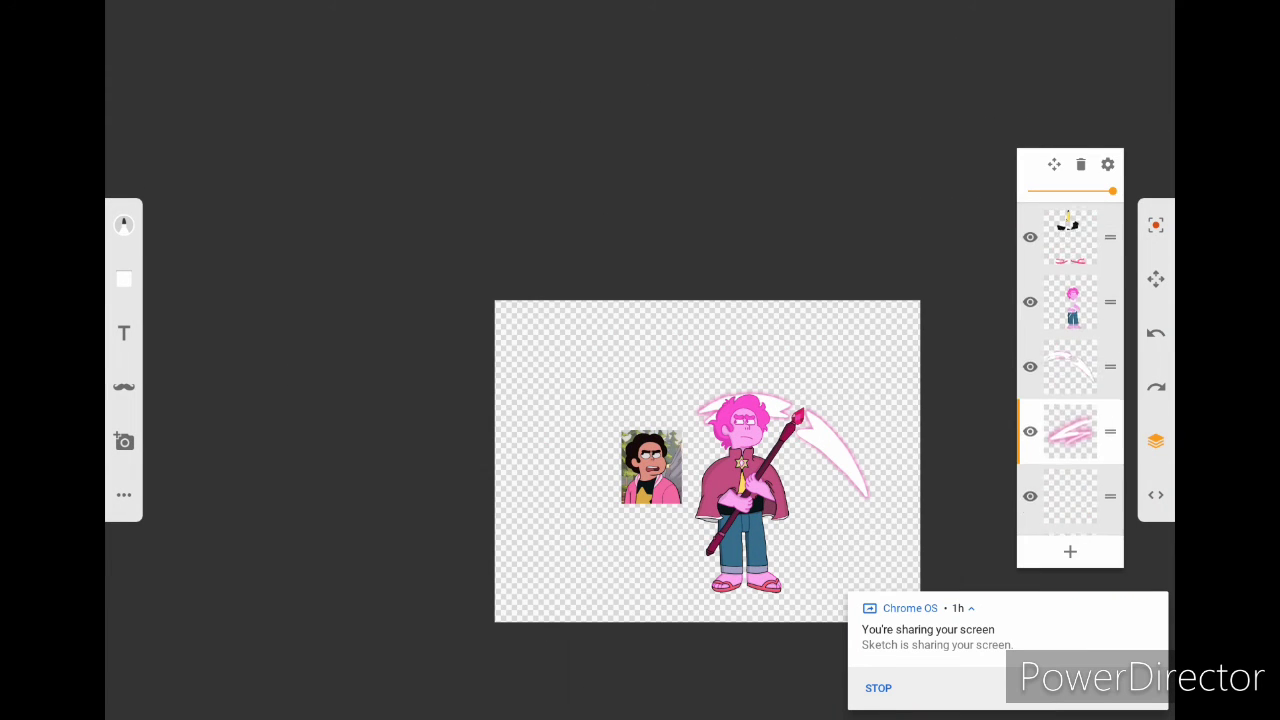
pyautogui.hotkey('ctrl', 'shift', 'z')
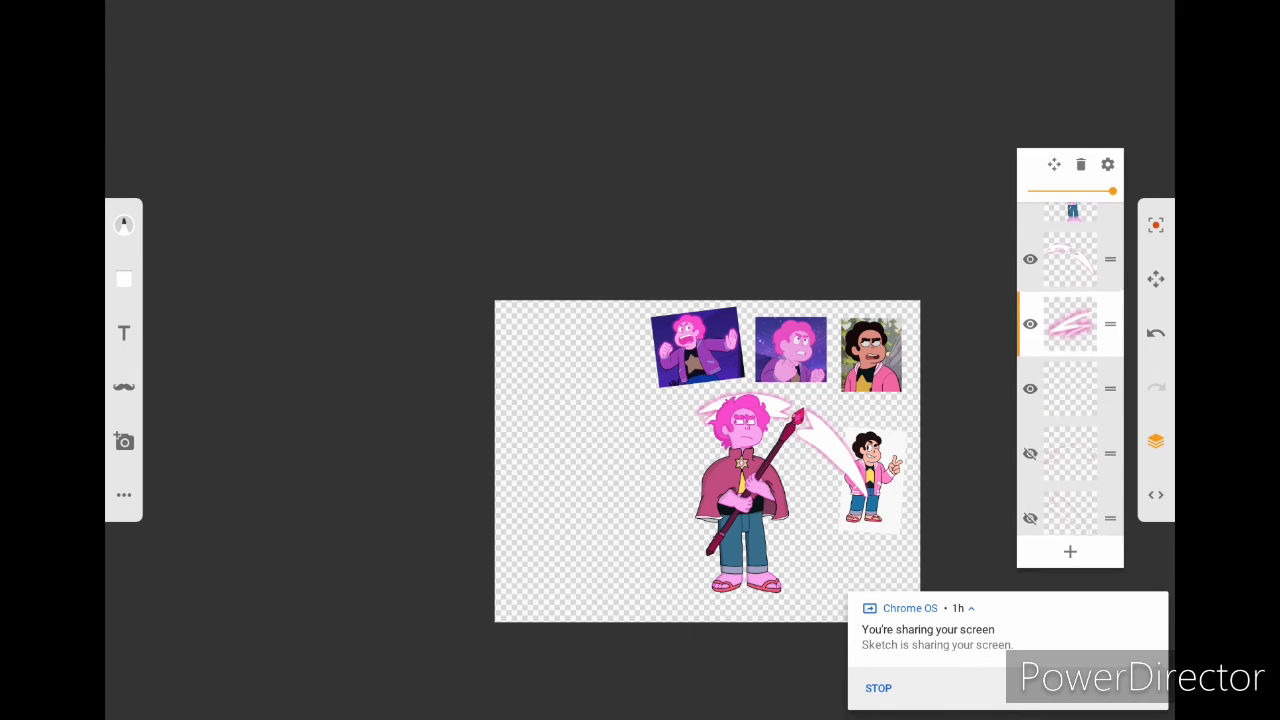
# Step: Add a layer beneath the character and outline the hair tufts behind the neck with the pink Glow brush
pyautogui.scroll(2, 660, 450)
pyautogui.scroll(3, 640, 400)
pyautogui.click(1157, 441)
pyautogui.click(122, 224)
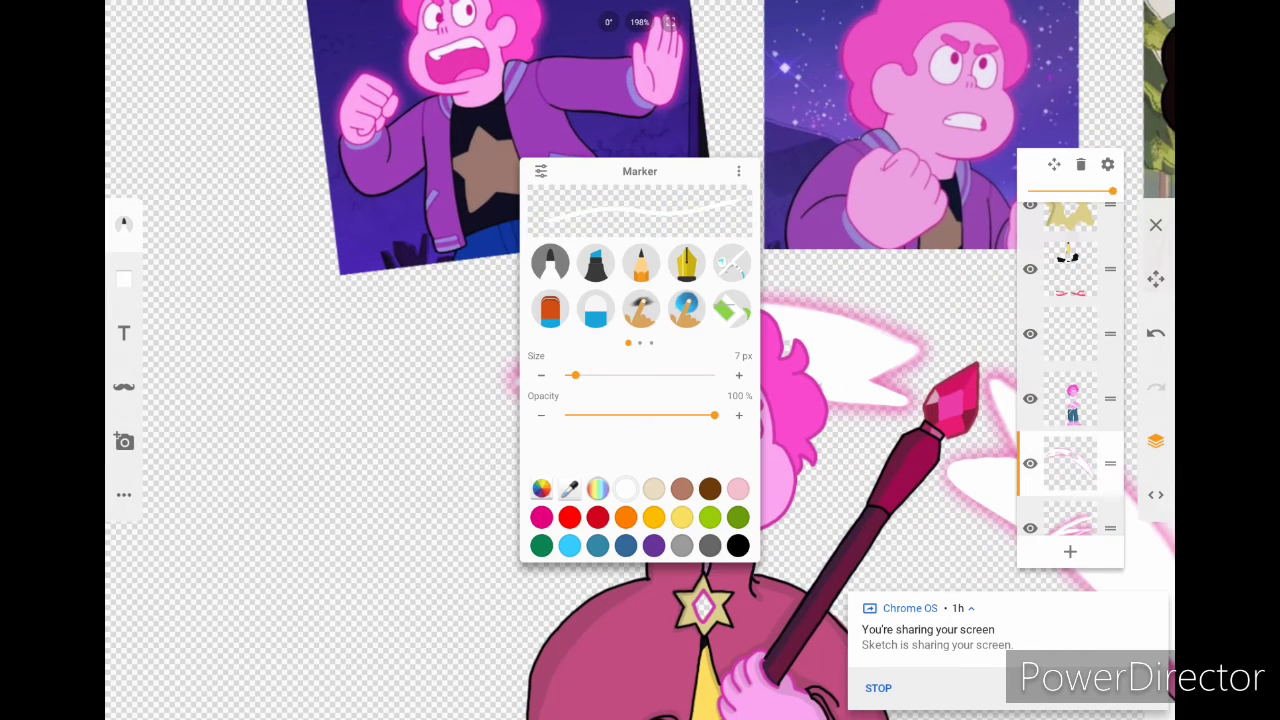
pyautogui.click(122, 224)
pyautogui.keyDown('ctrl'); pyautogui.scroll(5, 640, 360); pyautogui.keyUp('ctrl')
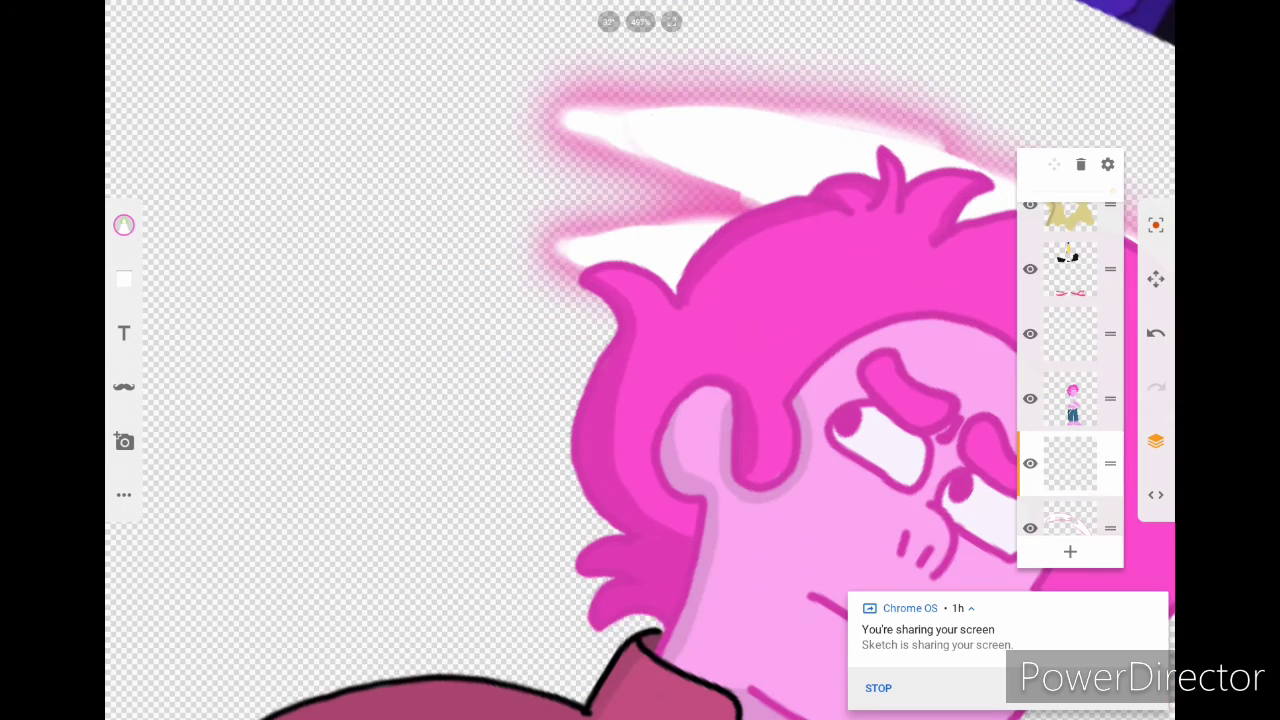
pyautogui.hotkey('ctrl', 'z')
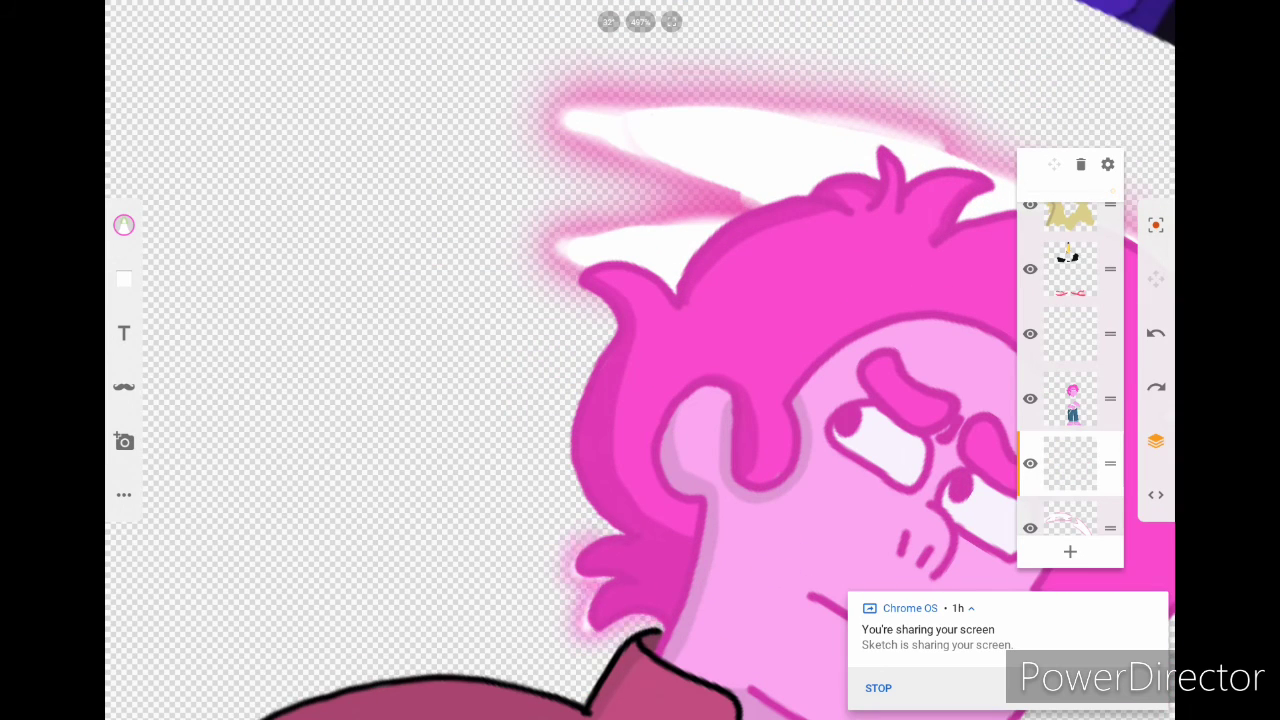
# Step: Switch from the Glow brush to a soft airbrush and paint a pink glow along the back of the hair
pyautogui.keyDown('ctrl'); pyautogui.scroll(-3, 640, 360); pyautogui.keyUp('ctrl')
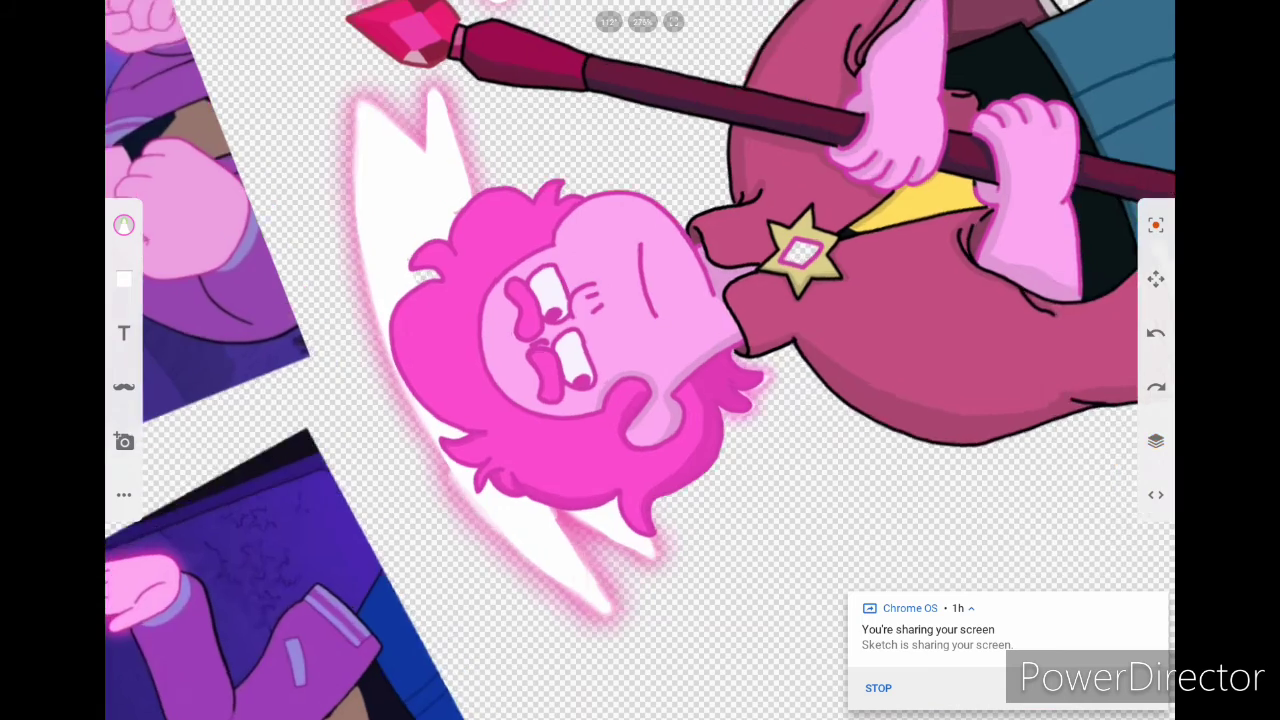
pyautogui.keyDown('ctrl'); pyautogui.scroll(5, 640, 360); pyautogui.keyUp('ctrl')
pyautogui.click(124, 225)
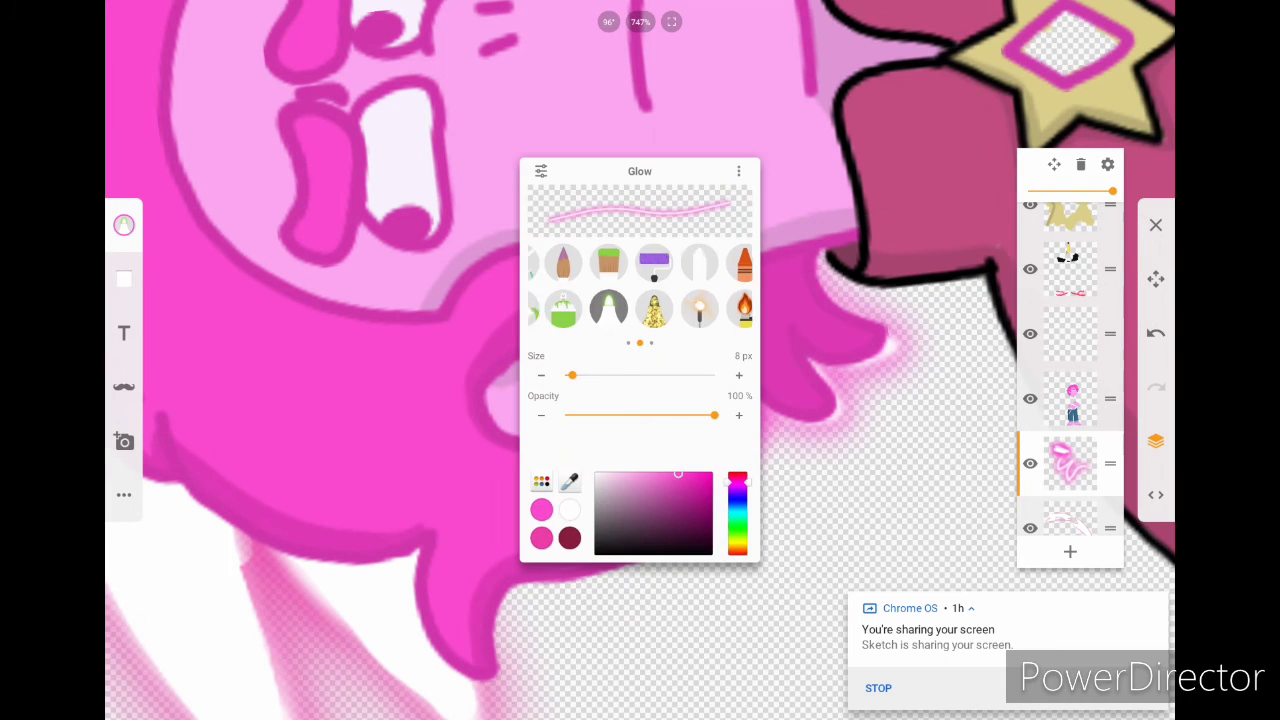
pyautogui.click(640, 300)
pyautogui.moveTo(790, 430); pyautogui.dragTo(700, 560)
pyautogui.click(124, 225)
pyautogui.click(124, 225)
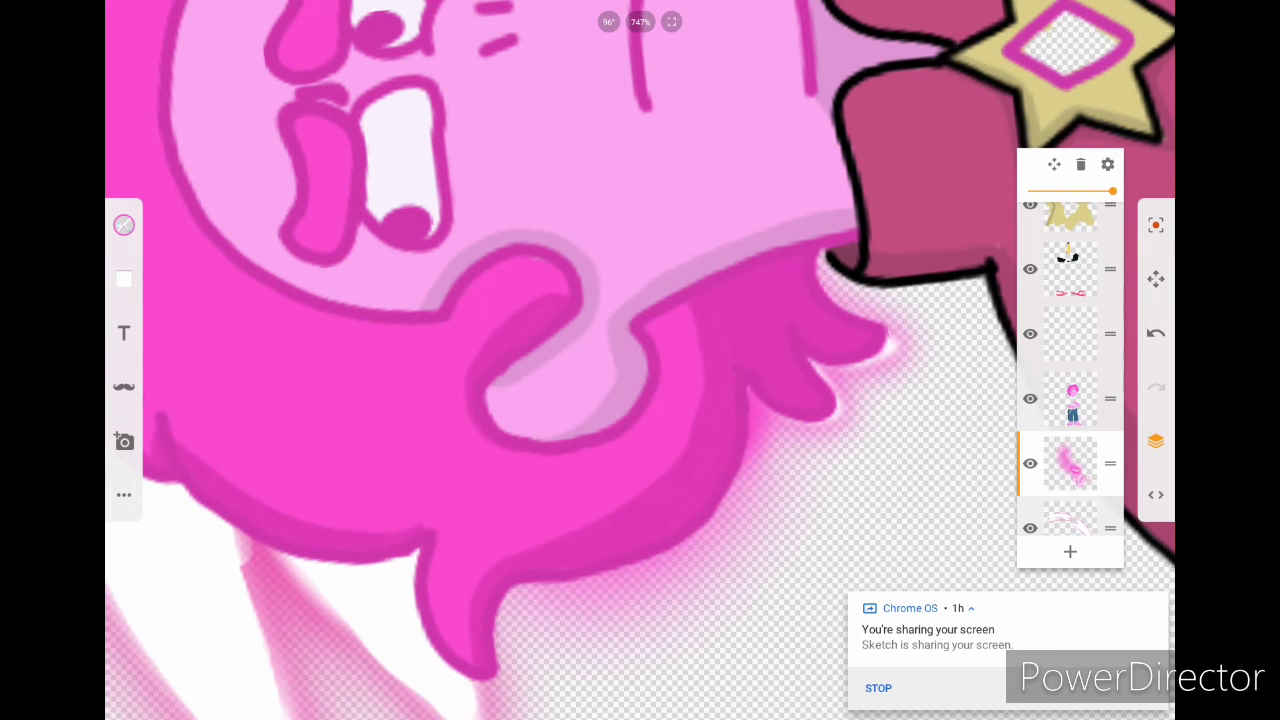
# Step: Continue the soft pink airbrush glow around the top of the hair and the far side of the face
pyautogui.keyDown('ctrl'); pyautogui.scroll(-2, 640, 360); pyautogui.keyUp('ctrl')
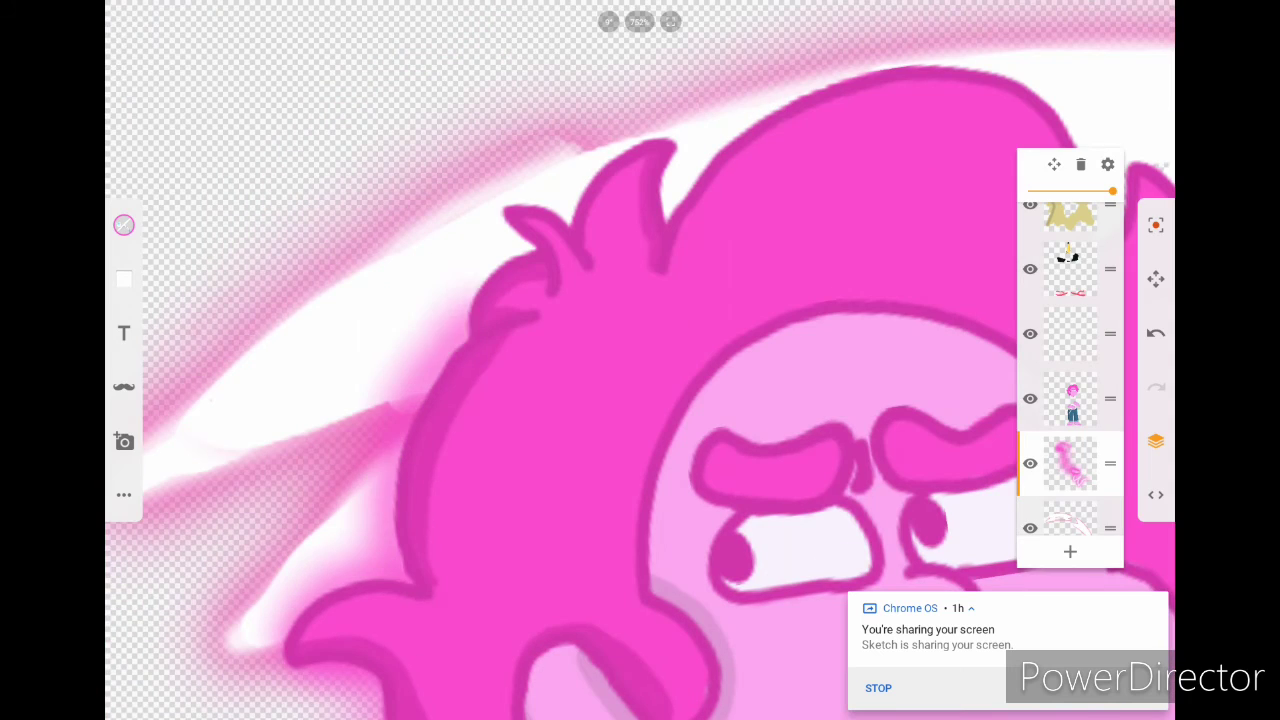
pyautogui.keyDown('ctrl'); pyautogui.scroll(-2, 640, 360); pyautogui.keyUp('ctrl')
pyautogui.moveTo(560, 415); pyautogui.dragTo(755, 235)
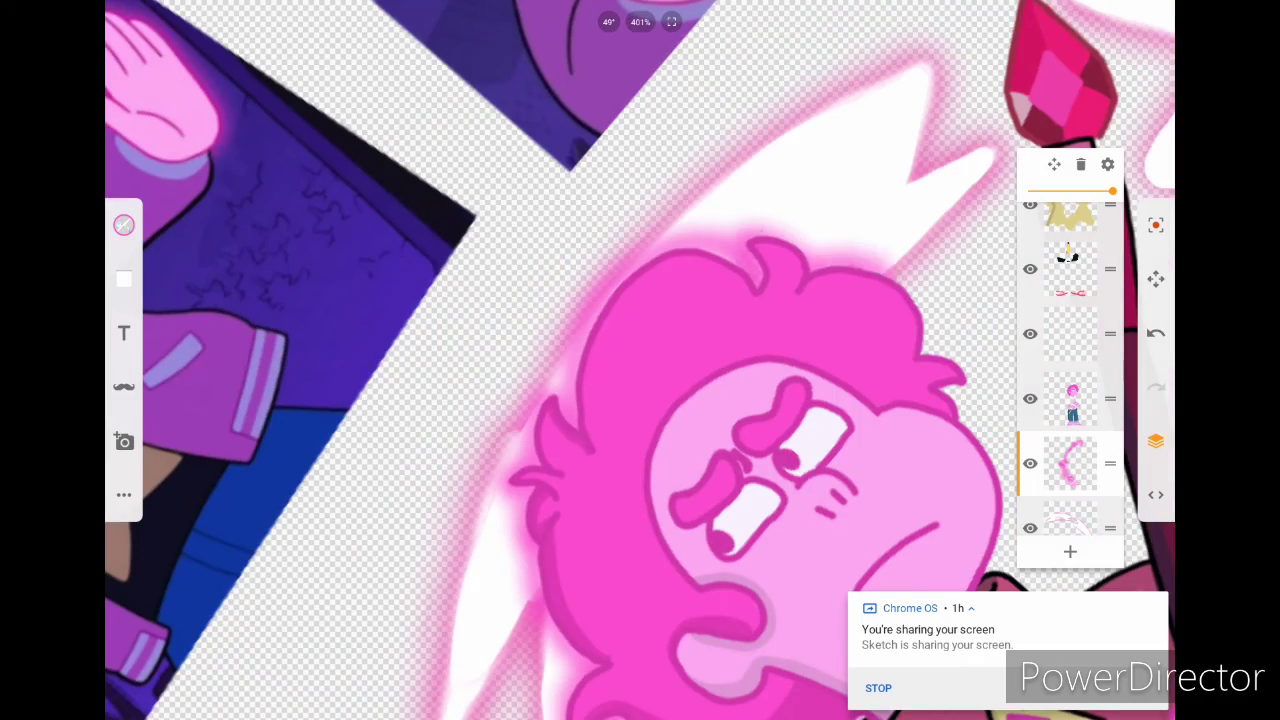
pyautogui.moveTo(885, 265); pyautogui.dragTo(945, 350)
pyautogui.keyDown('ctrl'); pyautogui.scroll(-2, 640, 360); pyautogui.keyUp('ctrl')
pyautogui.keyDown('ctrl'); pyautogui.scroll(-3, 640, 360); pyautogui.keyUp('ctrl')
pyautogui.keyDown('ctrl'); pyautogui.scroll(3, 640, 360); pyautogui.keyUp('ctrl')
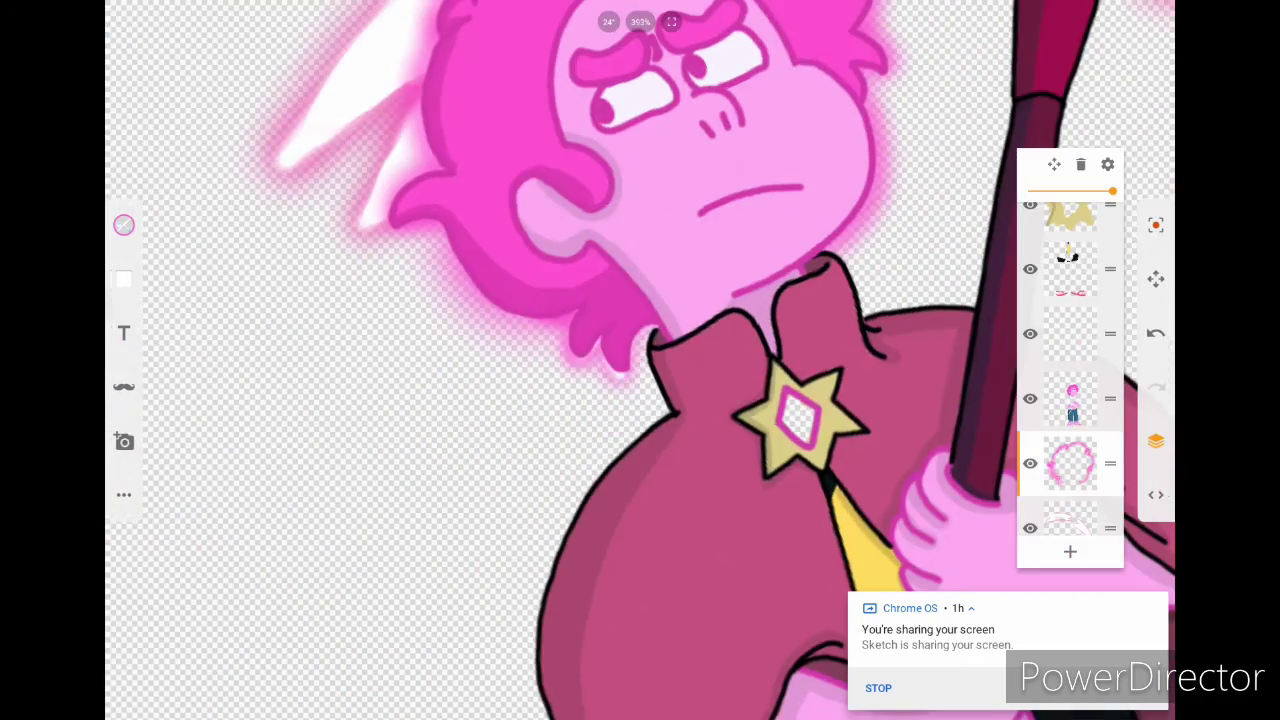
# Step: Airbrush the same soft pink glow around the ankles and toes of both feet
pyautogui.keyDown('ctrl'); pyautogui.scroll(-2, 640, 360); pyautogui.keyUp('ctrl')
pyautogui.keyDown('ctrl'); pyautogui.scroll(3, 640, 360); pyautogui.keyUp('ctrl')
pyautogui.keyDown('ctrl'); pyautogui.scroll(2, 640, 360); pyautogui.keyUp('ctrl')
pyautogui.moveTo(638, 450); pyautogui.dragTo(592, 548)
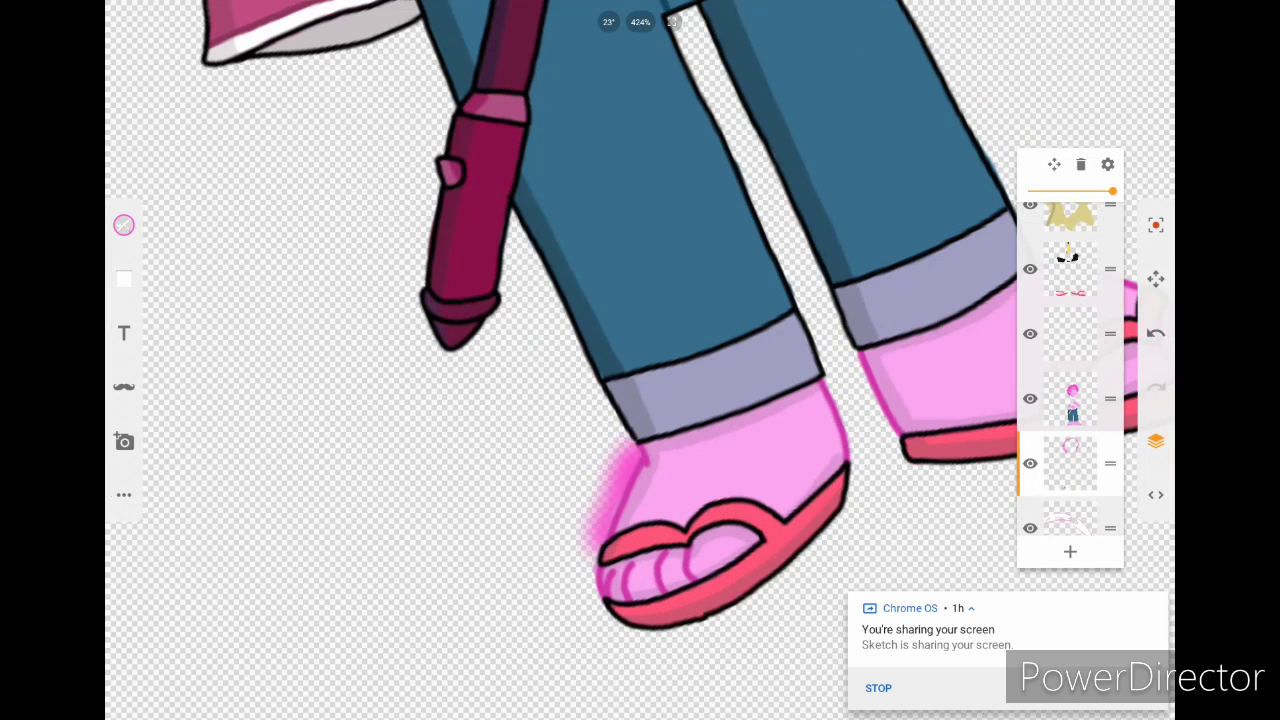
pyautogui.keyDown('ctrl'); pyautogui.scroll(-2, 640, 360); pyautogui.keyUp('ctrl')
pyautogui.keyDown('ctrl'); pyautogui.scroll(-3, 640, 360); pyautogui.keyUp('ctrl')
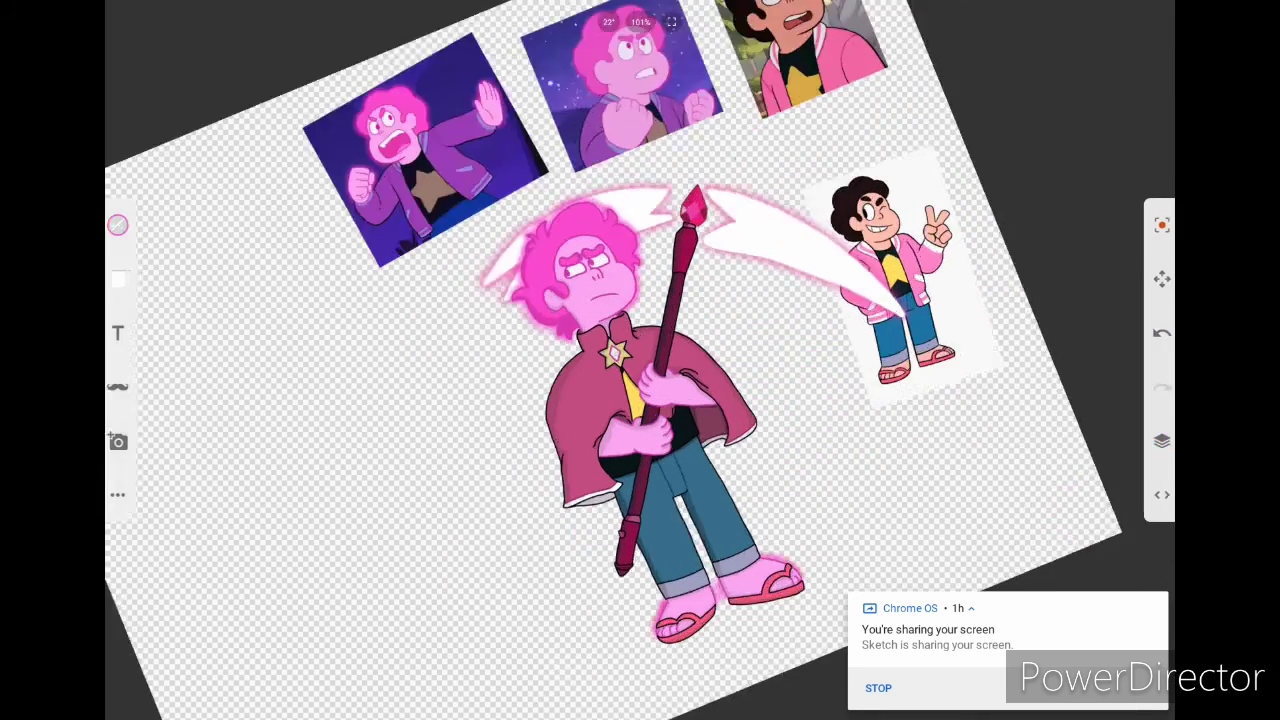
# Step: Airbrush a pink glow around both hands and forearms on a layer placed directly above the staff layer
pyautogui.keyDown('ctrl'); pyautogui.scroll(3, 640, 360); pyautogui.keyUp('ctrl')
pyautogui.click(1070, 398)
pyautogui.keyDown('ctrl'); pyautogui.scroll(2, 640, 360); pyautogui.keyUp('ctrl')
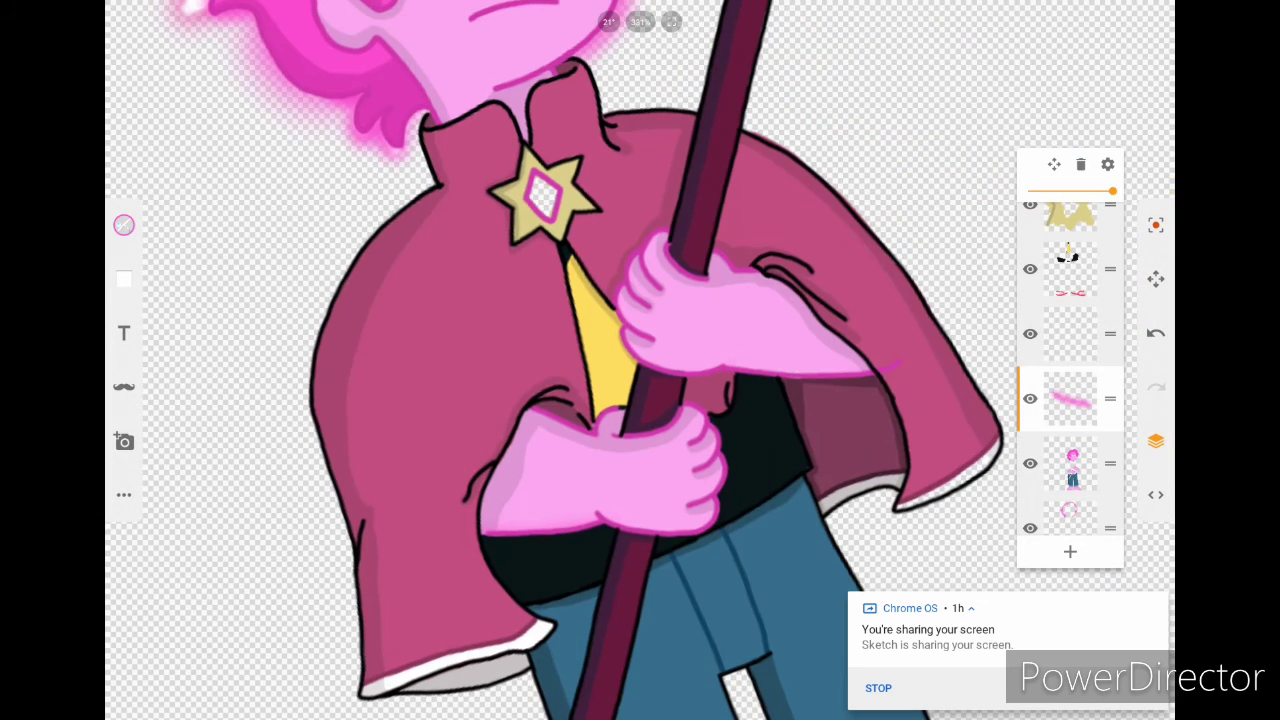
pyautogui.moveTo(1110, 398); pyautogui.dragTo(1110, 264)
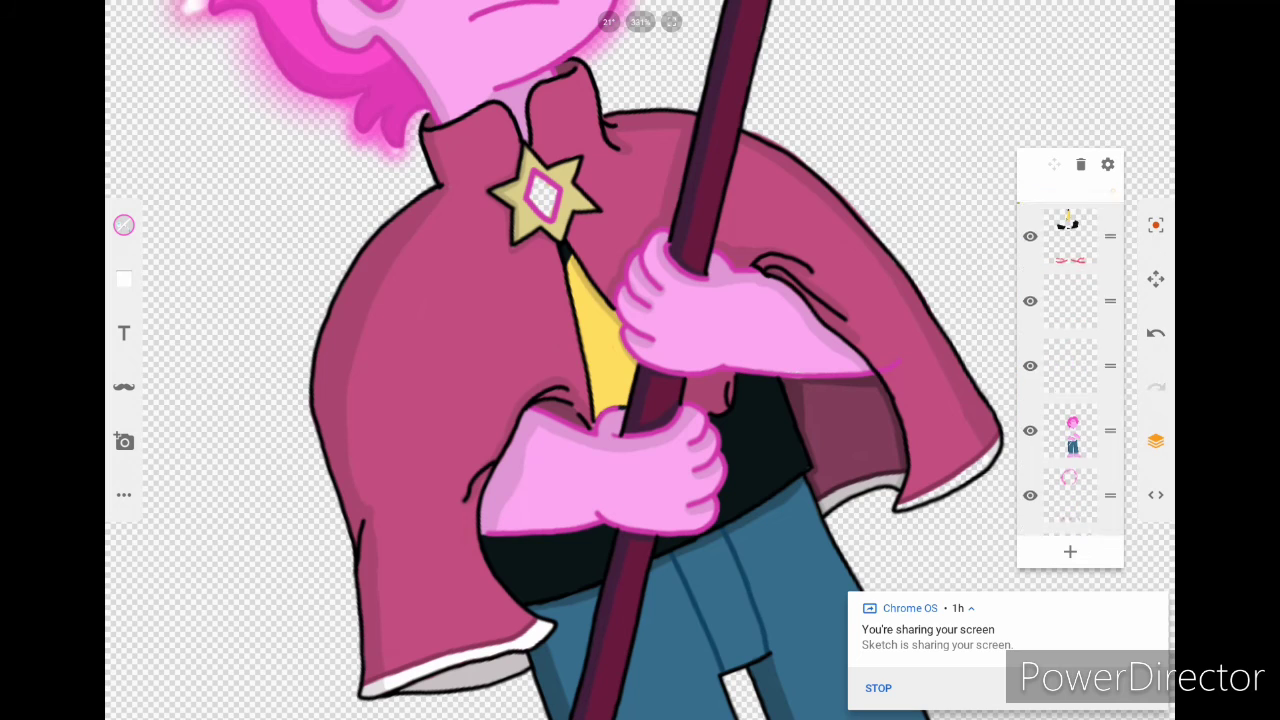
pyautogui.scroll(-5, 1070, 380)
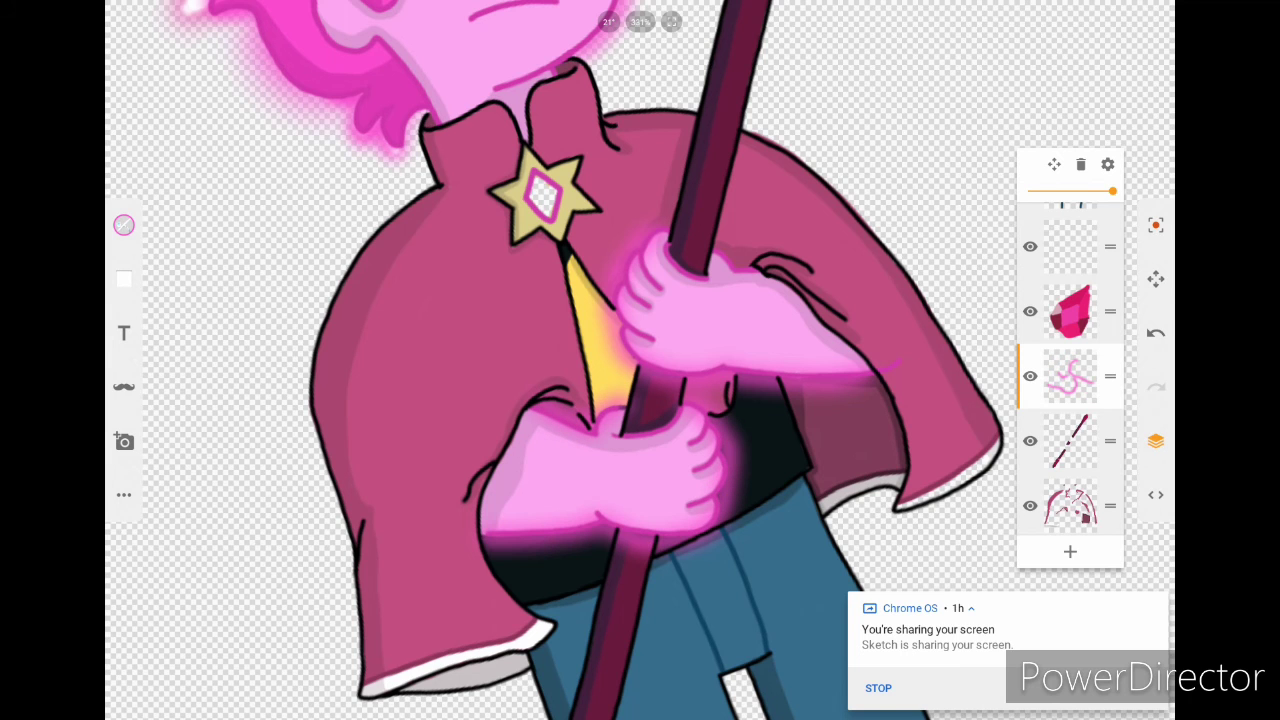
# Step: Paint the cape's hem lining white with the Marker on a layer beneath the character and hide the reference images
pyautogui.scroll(-3, 640, 360)
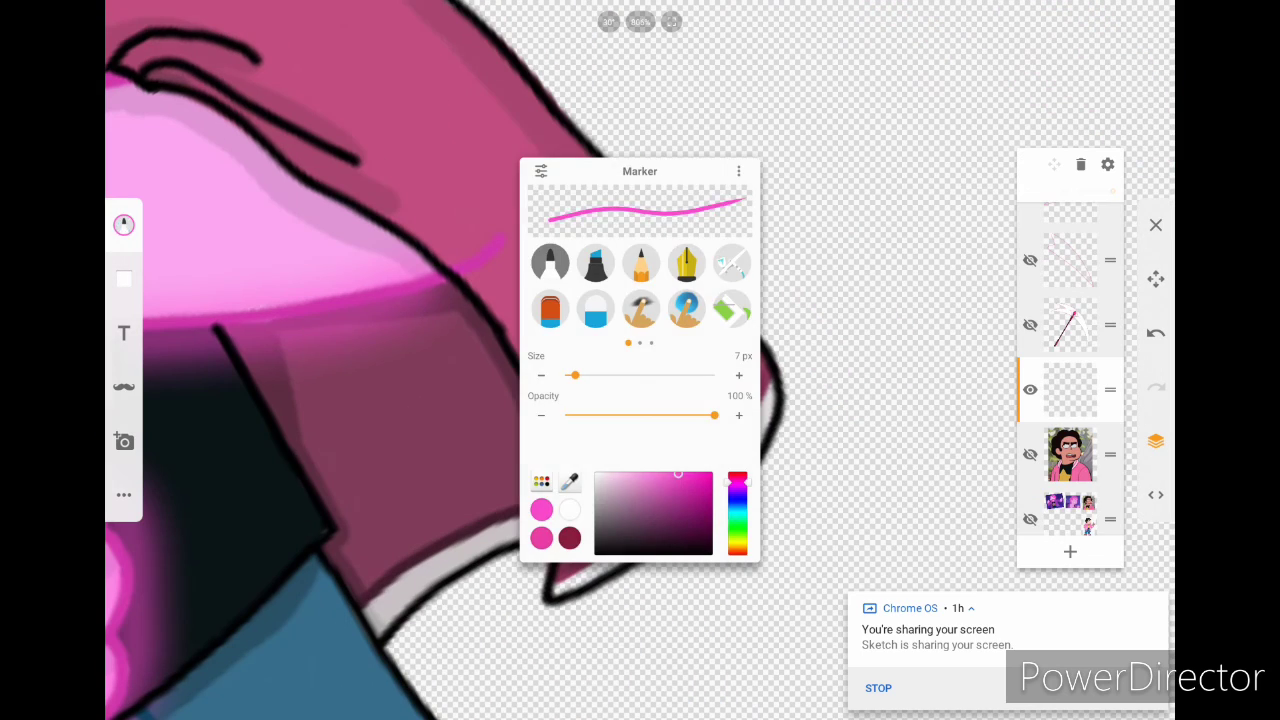
pyautogui.press('Escape')
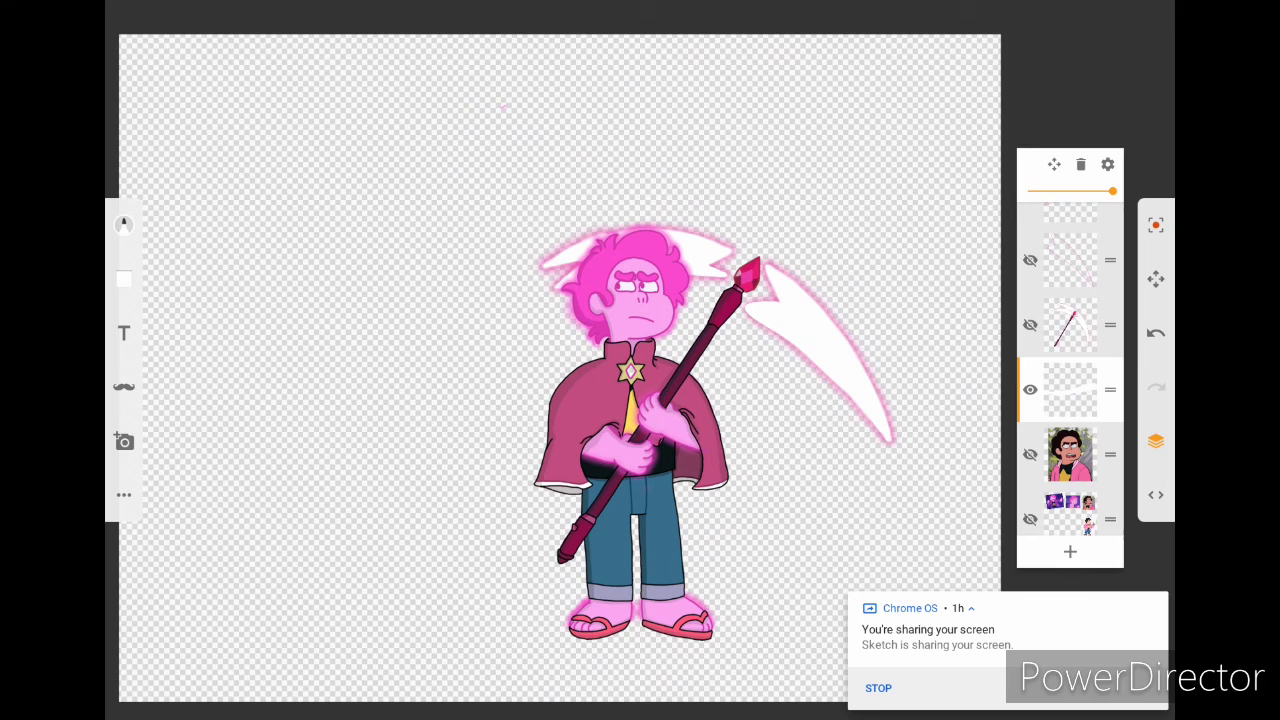
pyautogui.scroll(-2, 560, 368)
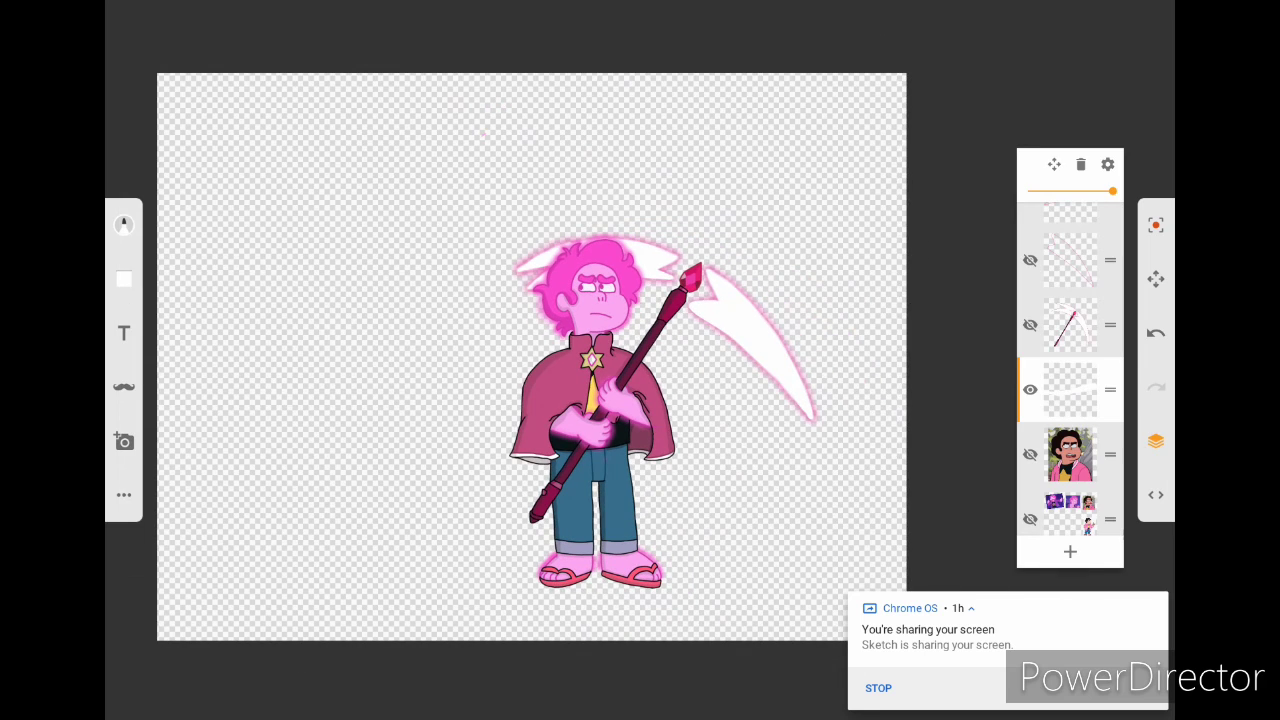
pyautogui.scroll(-1, 1070, 400)
# Step: Change the canvas background to a plain dark purple
pyautogui.click(1070, 511)
pyautogui.click(634, 442)
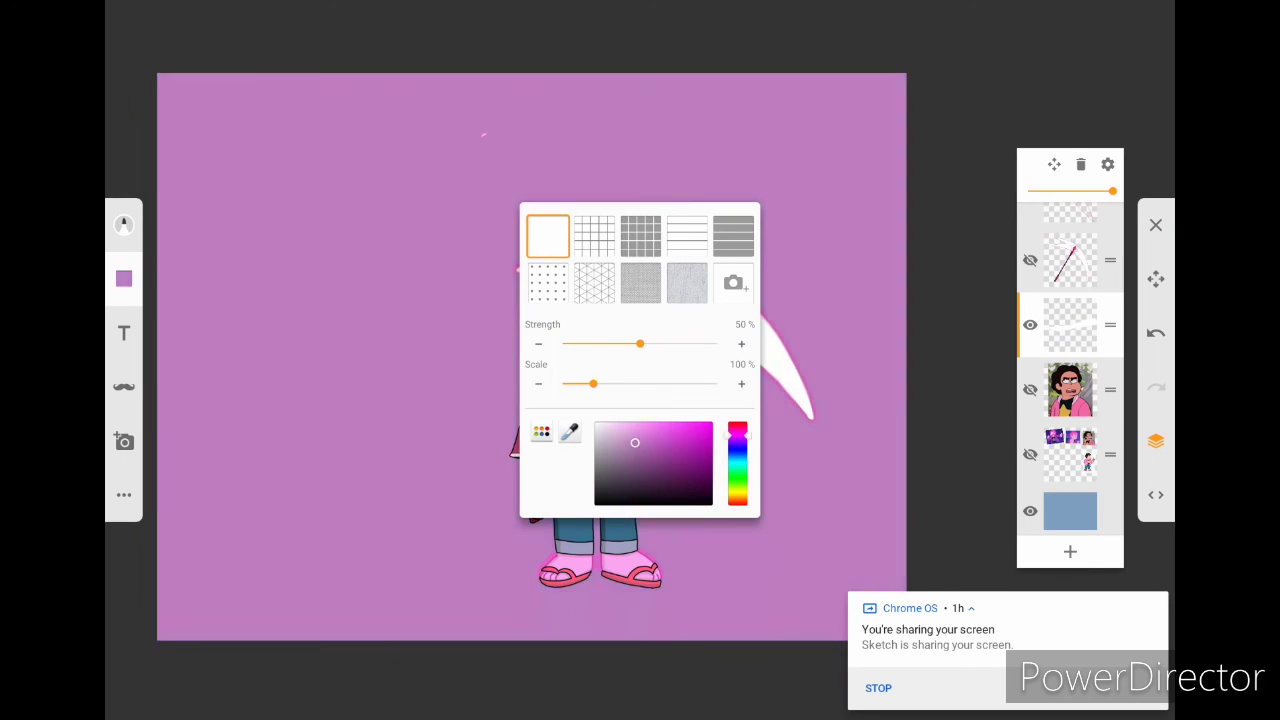
pyautogui.click(631, 480)
pyautogui.moveTo(560, 450); pyautogui.dragTo(620, 340)
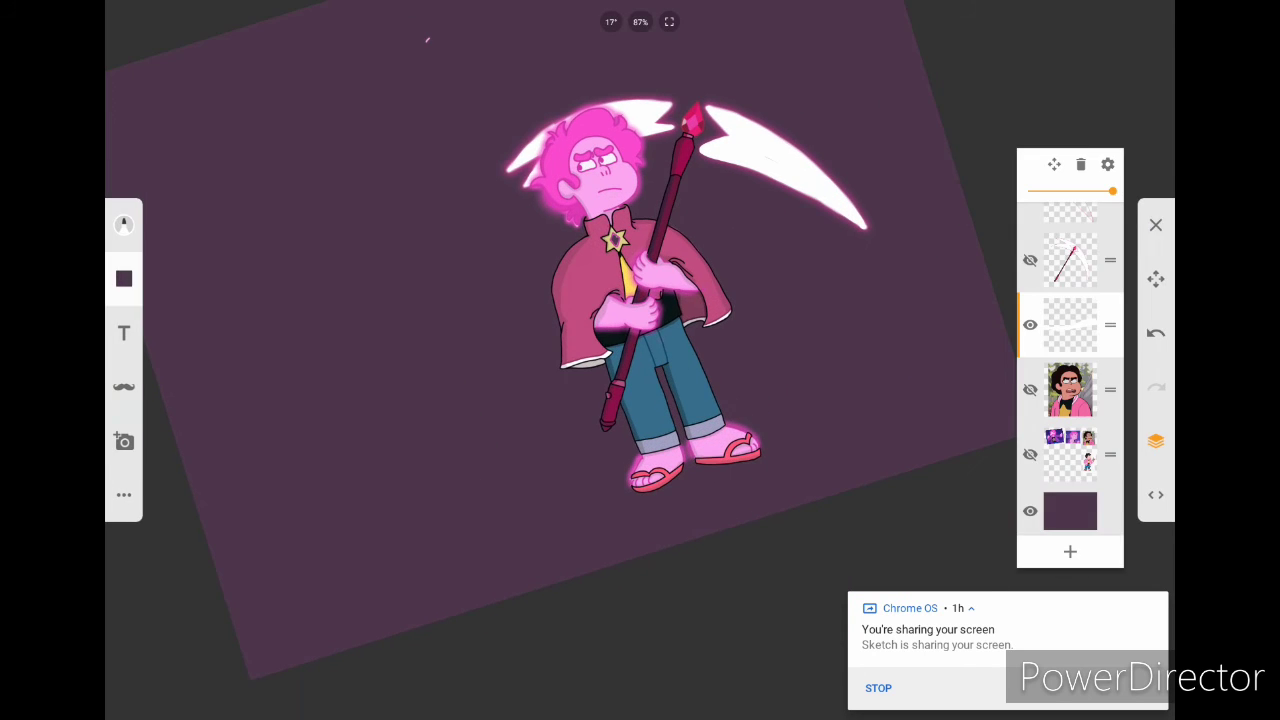
pyautogui.click(1070, 511)
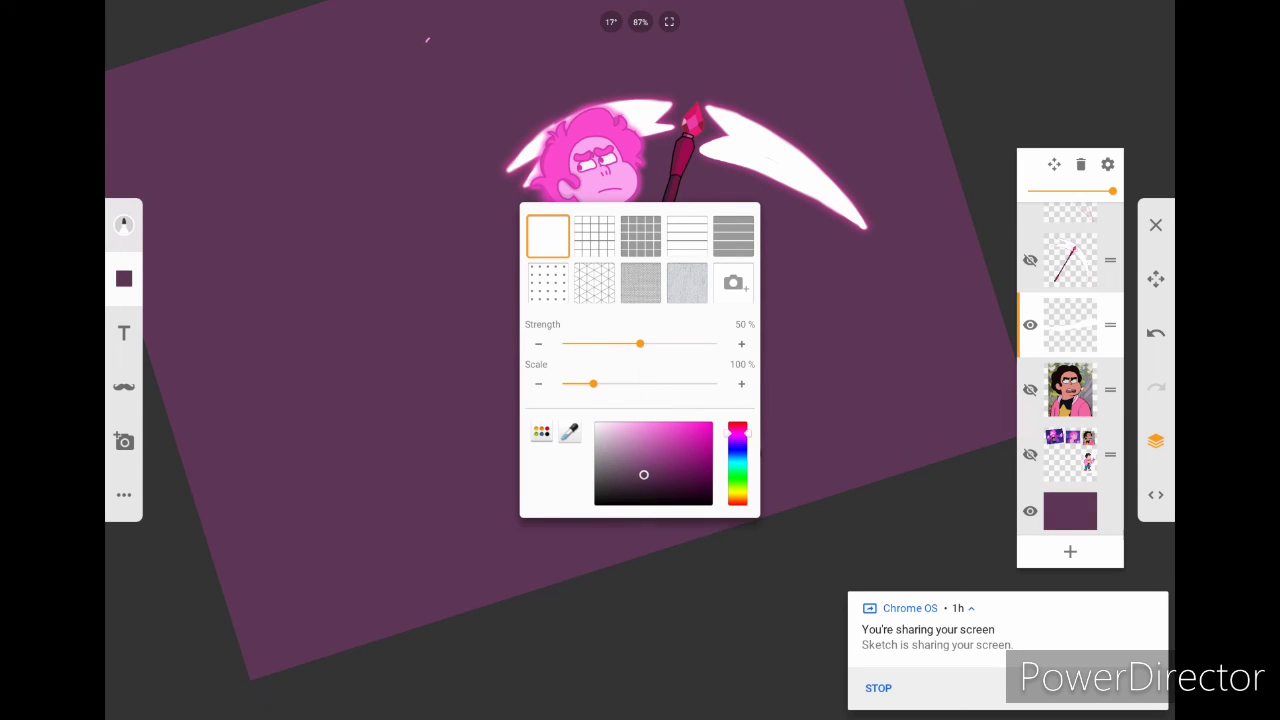
pyautogui.moveTo(640, 580); pyautogui.dragTo(620, 560)
# Step: Paint a flat dark shadow on the ground beneath the feet on its own layer
pyautogui.click(124, 224)
pyautogui.click(124, 224)
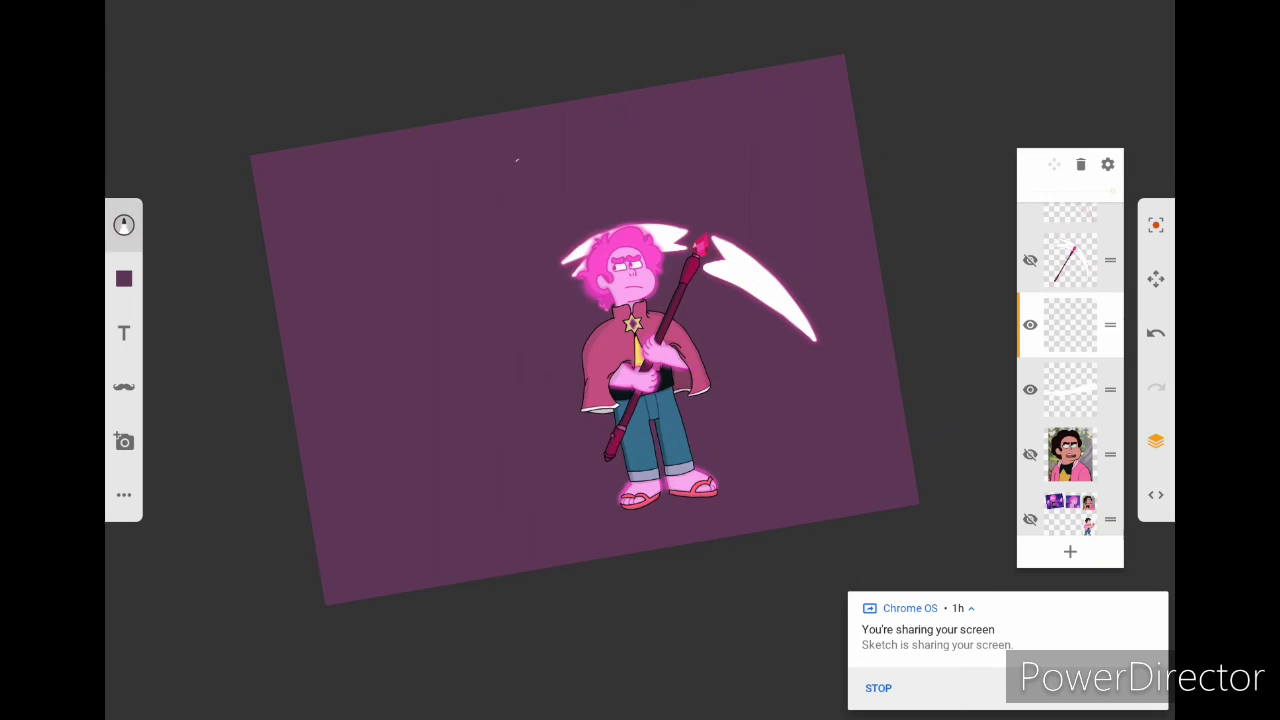
pyautogui.click(124, 224)
pyautogui.click(124, 224)
pyautogui.moveTo(640, 420)
pyautogui.mouseDown()
pyautogui.moveTo(600, 380)
pyautogui.moveTo(650, 370)
pyautogui.mouseUp()
pyautogui.click(124, 224)
# Step: Try airbrushing a dark vignette around the character on two new layers with reduced opacity
pyautogui.click(1070, 551)
pyautogui.scroll(-3, 640, 400)
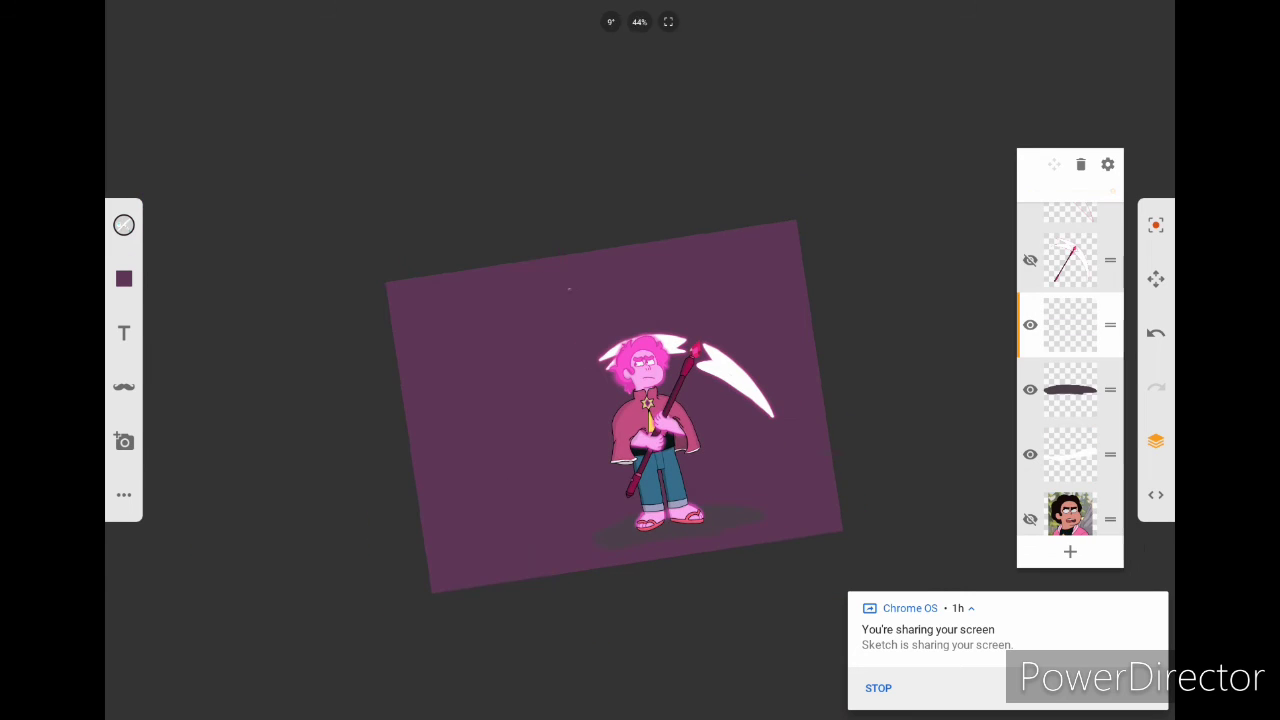
pyautogui.moveTo(480, 570)
pyautogui.mouseDown()
pyautogui.moveTo(470, 280)
pyautogui.moveTo(660, 255)
pyautogui.moveTo(820, 520)
pyautogui.mouseUp()
pyautogui.moveTo(1113, 190); pyautogui.dragTo(1084, 190)
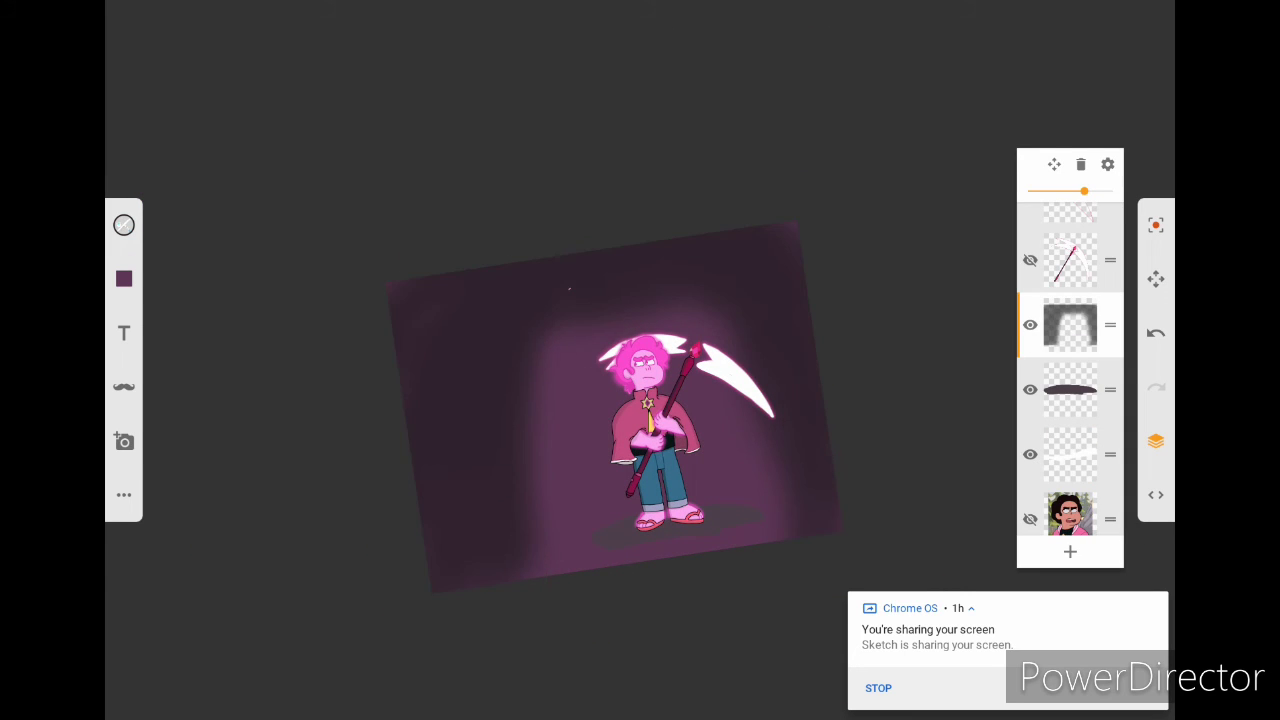
pyautogui.click(1070, 551)
pyautogui.moveTo(510, 575)
pyautogui.mouseDown()
pyautogui.moveTo(505, 400)
pyautogui.moveTo(830, 525)
pyautogui.mouseUp()
pyautogui.moveTo(1113, 190); pyautogui.dragTo(1060, 190)
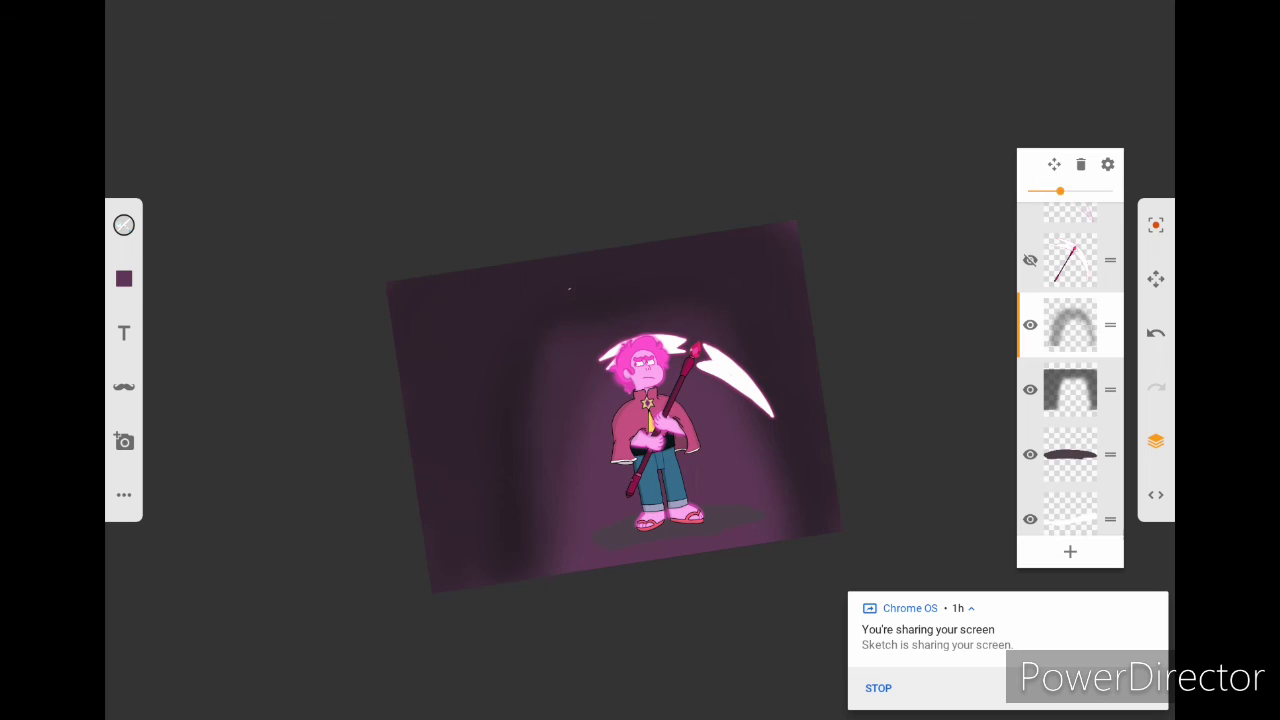
# Step: Try a heavier black vignette on another layer, then discard the vignette layers
pyautogui.click(1070, 551)
pyautogui.moveTo(480, 585)
pyautogui.mouseDown()
pyautogui.moveTo(440, 300)
pyautogui.moveTo(600, 260)
pyautogui.moveTo(810, 350)
pyautogui.mouseUp()
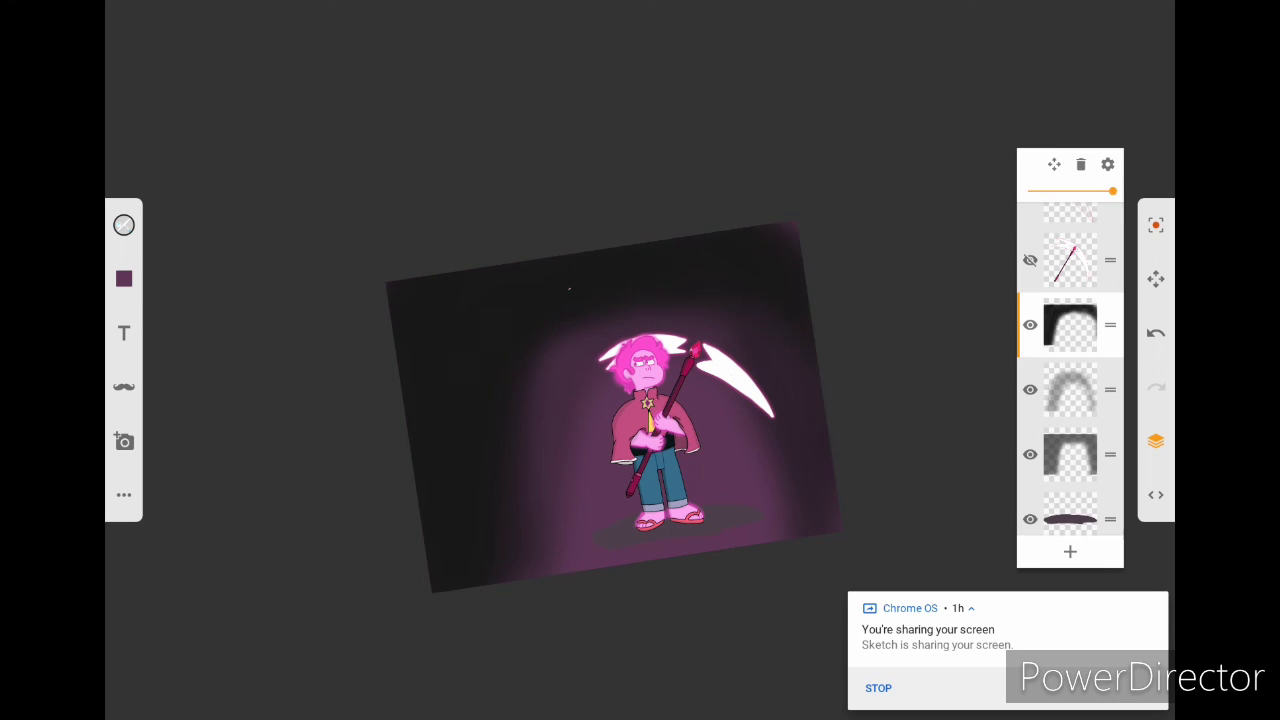
pyautogui.click(1156, 279)
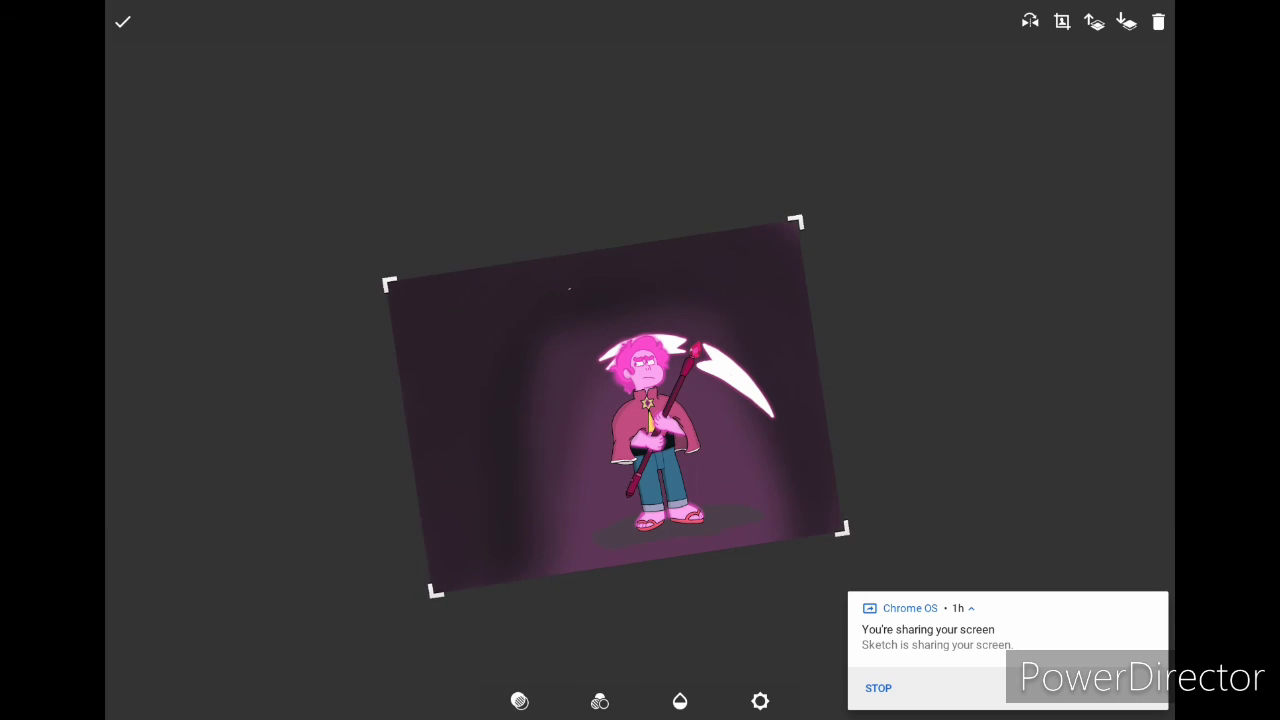
pyautogui.click(123, 21)
pyautogui.click(1030, 324)
pyautogui.click(1030, 389)
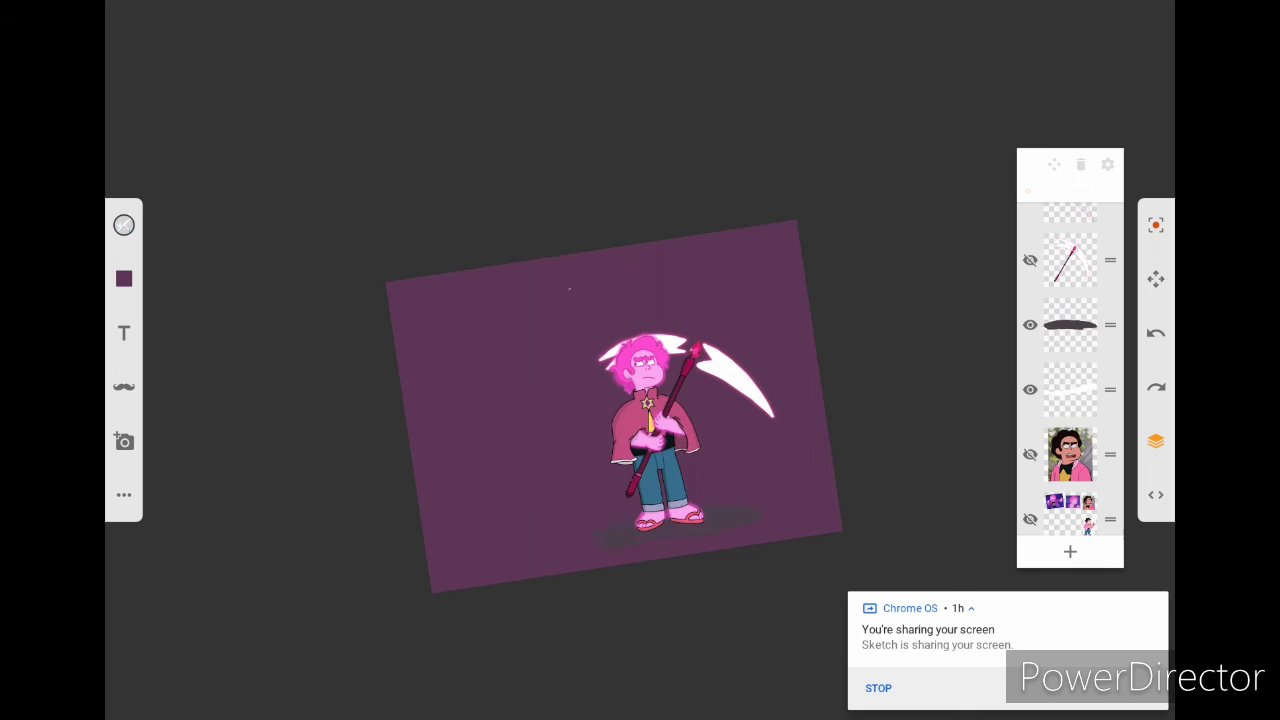
# Step: Cover the whole background with a dark airbrushed overlay on a new layer
pyautogui.click(124, 225)
pyautogui.click(124, 225)
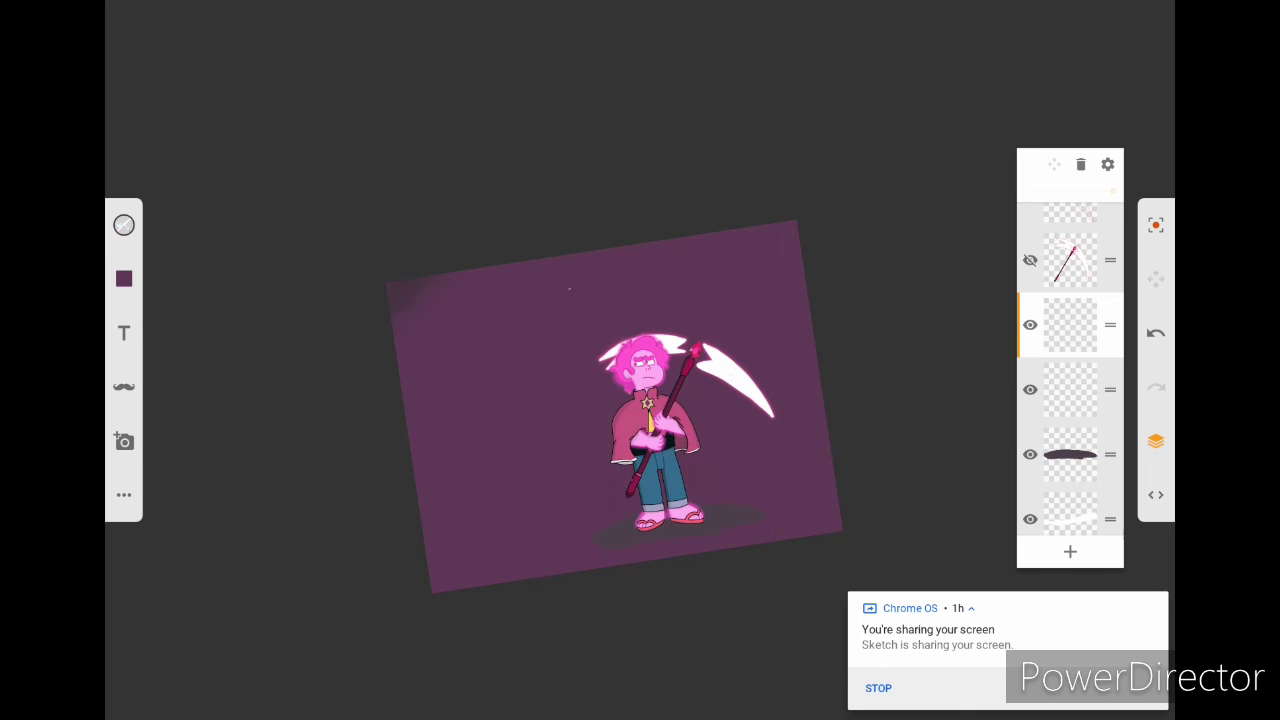
pyautogui.moveTo(450, 560); pyautogui.dragTo(740, 280)
pyautogui.moveTo(560, 540); pyautogui.dragTo(800, 420)
pyautogui.moveTo(720, 520); pyautogui.dragTo(830, 470)
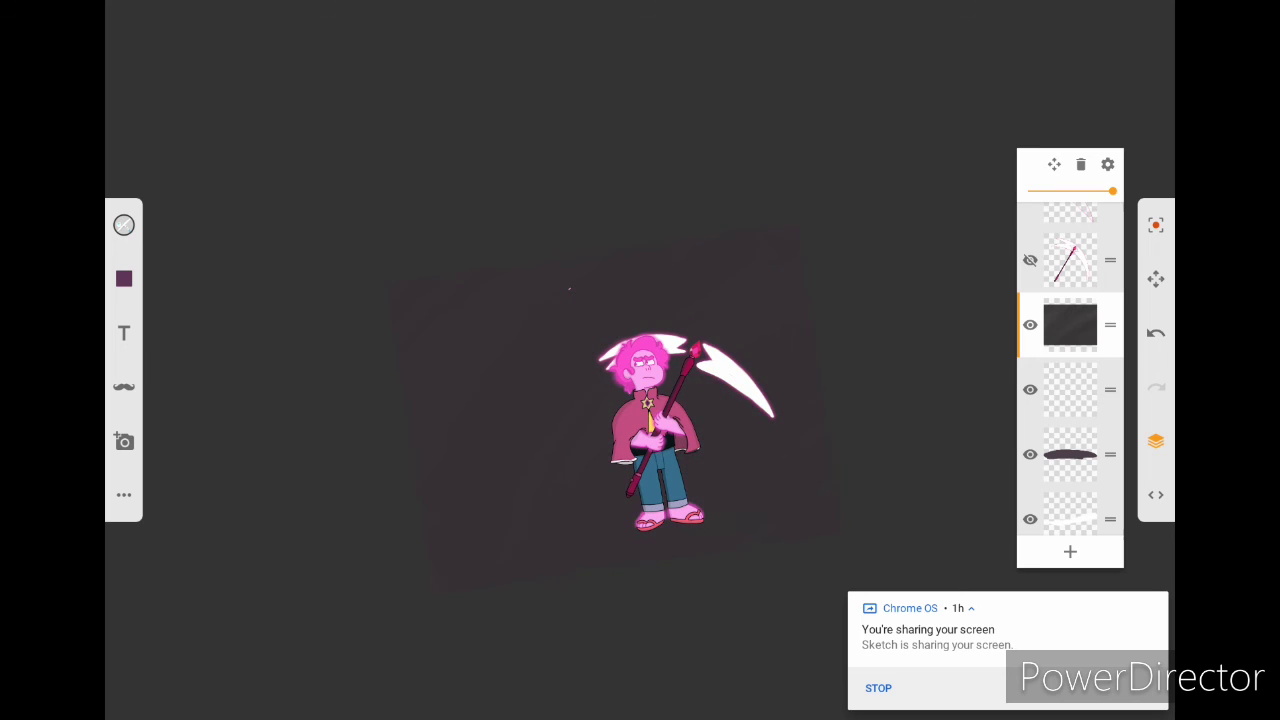
# Step: Go over the overlay with solid black strokes and lower the layer's opacity to about a third
pyautogui.click(124, 225)
pyautogui.moveTo(766, 408); pyautogui.dragTo(420, 330)
pyautogui.moveTo(430, 280); pyautogui.dragTo(780, 260)
pyautogui.moveTo(460, 560); pyautogui.dragTo(800, 300)
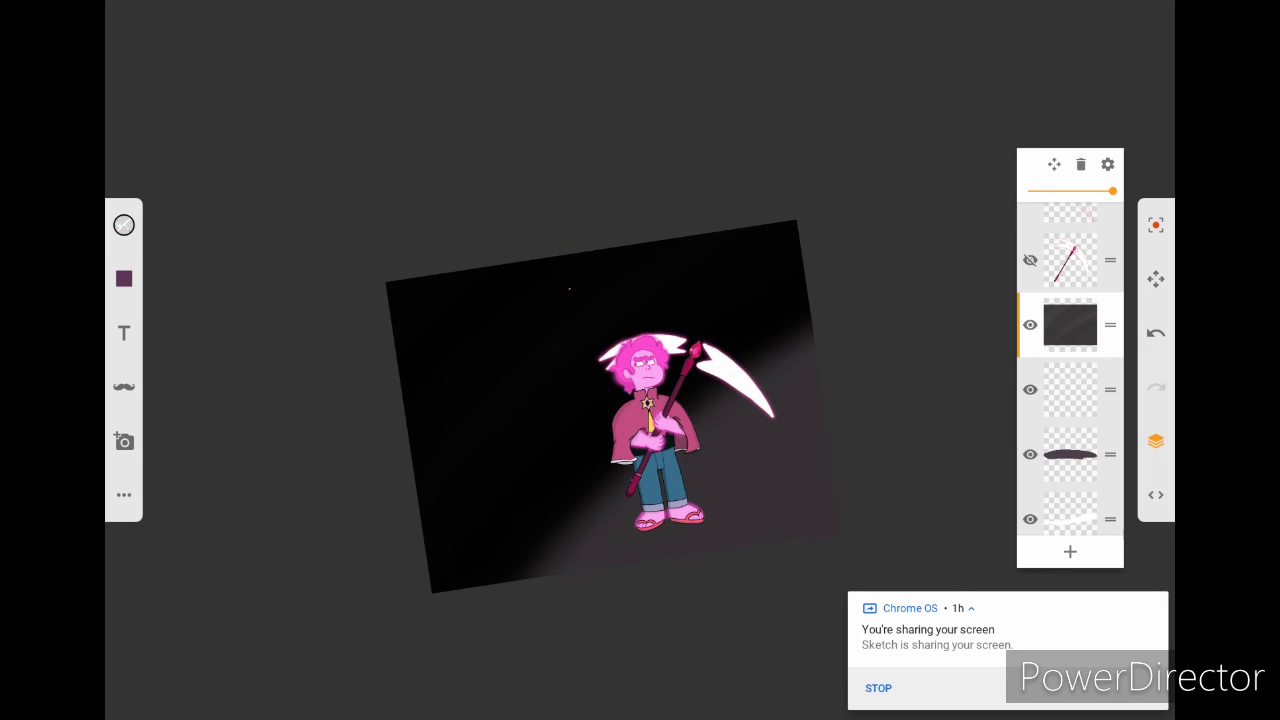
pyautogui.moveTo(760, 540); pyautogui.dragTo(830, 480)
pyautogui.moveTo(720, 540); pyautogui.dragTo(800, 350)
pyautogui.moveTo(1112, 191); pyautogui.dragTo(1058, 191)
# Step: Try erasing a soft halo around the character from the dark overlay with the soft eraser, then undo the strokes
pyautogui.click(1070, 551)
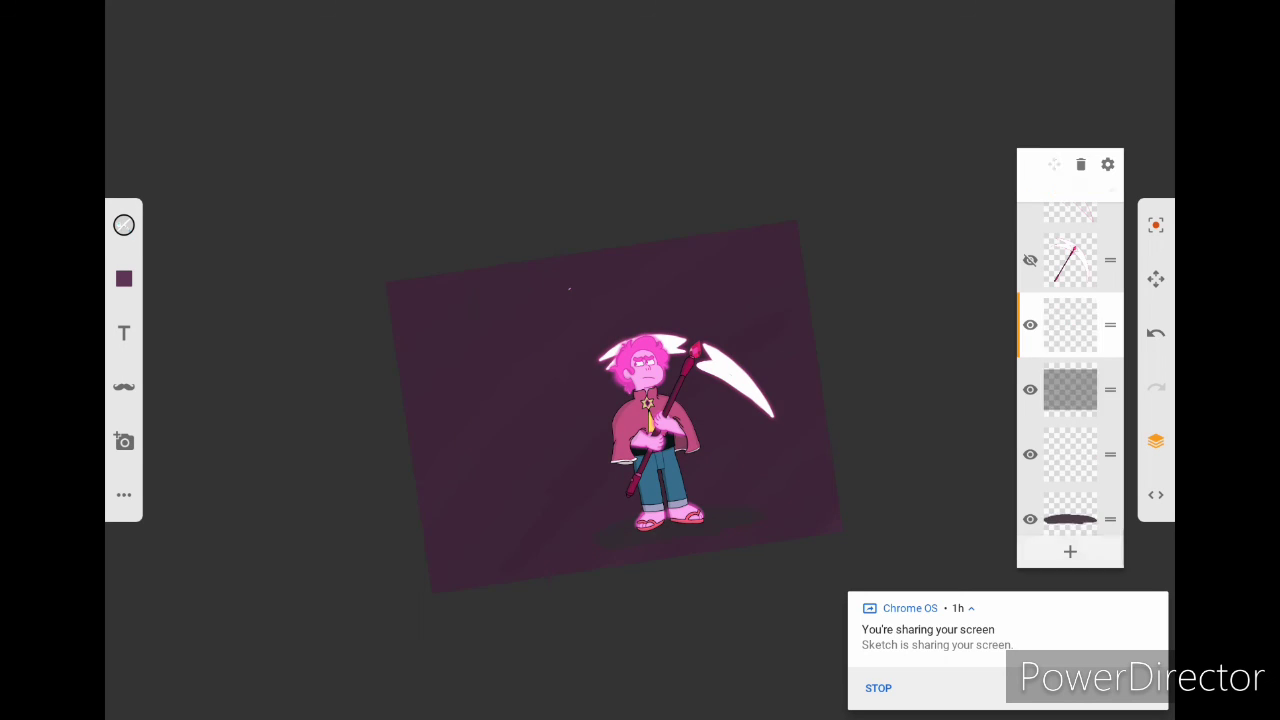
pyautogui.click(124, 225)
pyautogui.click(596, 309)
pyautogui.click(765, 405)
pyautogui.click(1070, 389)
pyautogui.moveTo(586, 432); pyautogui.dragTo(600, 545)
pyautogui.click(1156, 333)
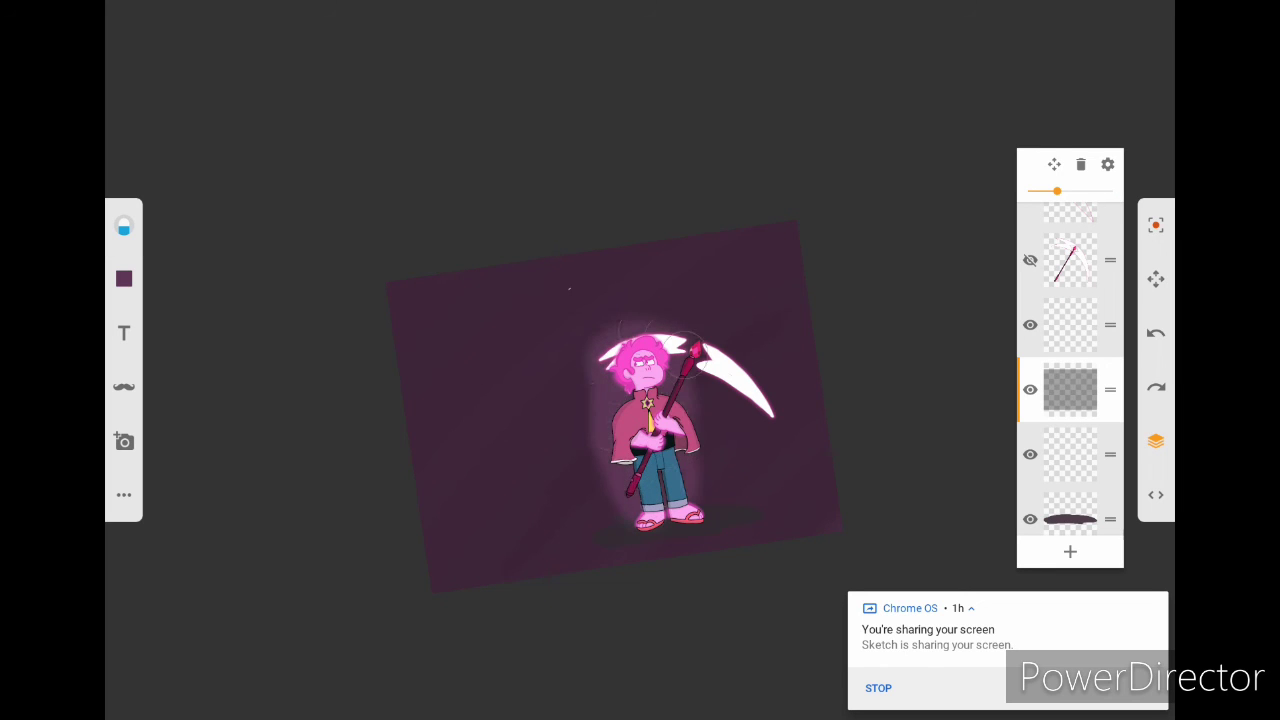
# Step: Raise the overlay's opacity and try erasing a wider oval and a vertical light beam around the character
pyautogui.moveTo(602, 492); pyautogui.dragTo(600, 355)
pyautogui.moveTo(1057, 191); pyautogui.dragTo(1069, 191)
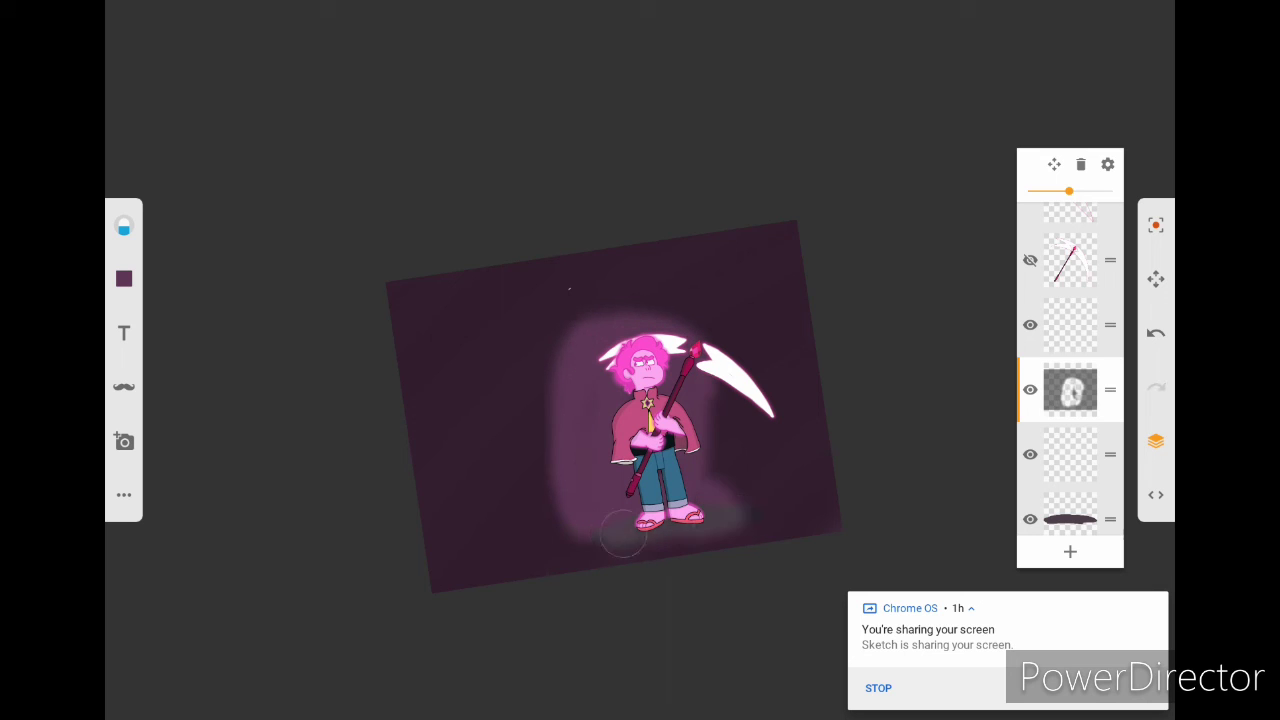
pyautogui.click(1156, 333)
pyautogui.moveTo(1069, 191); pyautogui.dragTo(1073, 191)
pyautogui.moveTo(628, 520); pyautogui.dragTo(630, 245)
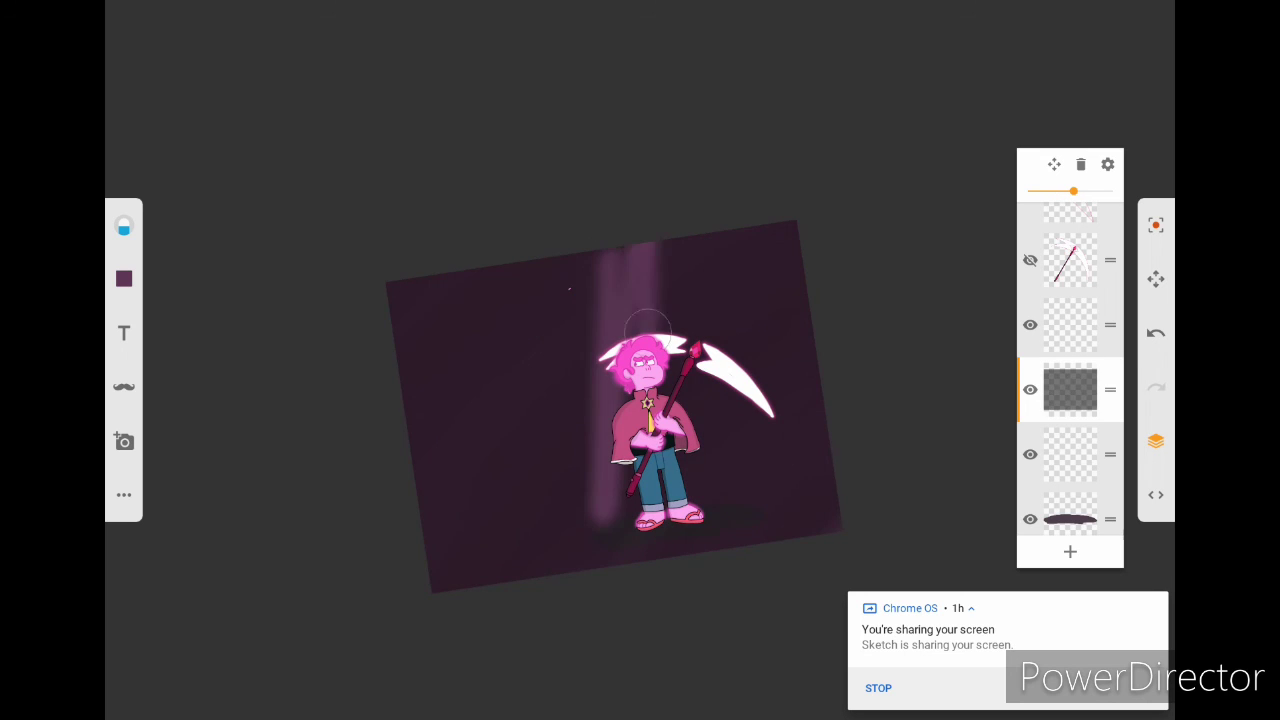
pyautogui.moveTo(700, 480); pyautogui.dragTo(635, 320)
# Step: Hide the dark overlay and set the canvas background to a much darker purple
pyautogui.moveTo(1073, 191); pyautogui.dragTo(1030, 191)
pyautogui.scroll(-3, 1070, 400)
pyautogui.click(124, 279)
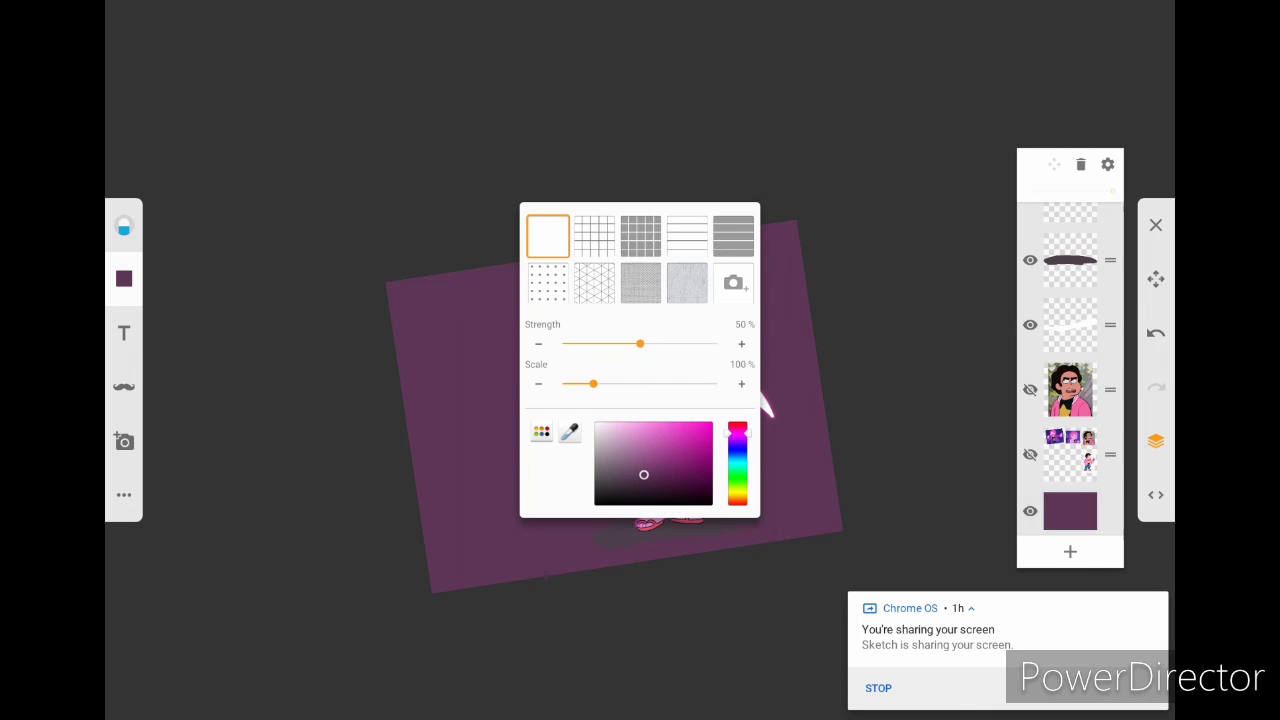
pyautogui.click(639, 490)
pyautogui.click(124, 279)
# Step: Move the ground shadow layer down one place in the layer order and darken the shadow beneath the feet
pyautogui.scroll(-1, 1070, 400)
pyautogui.click(1070, 466)
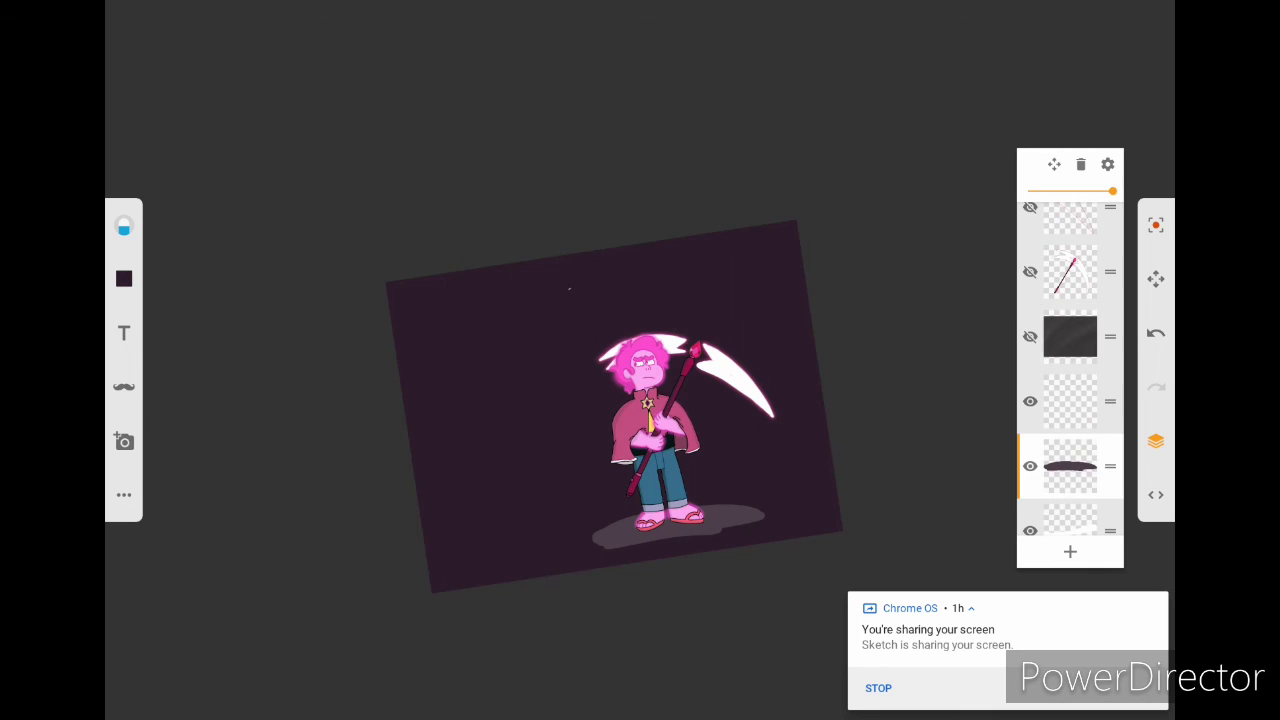
pyautogui.moveTo(1110, 466); pyautogui.dragTo(1110, 530)
pyautogui.moveTo(600, 450)
pyautogui.mouseDown()
pyautogui.moveTo(540, 400)
pyautogui.moveTo(580, 390)
pyautogui.moveTo(560, 380)
pyautogui.moveTo(560, 330)
pyautogui.moveTo(597, 343)
pyautogui.moveTo(457, 214)
pyautogui.mouseUp()
pyautogui.click(124, 227)
pyautogui.click(124, 227)
pyautogui.click(124, 225)
# Step: Fill the diamond gem in the star brooch with pink using the Marker on a new layer
pyautogui.click(1070, 552)
pyautogui.moveTo(590, 380)
pyautogui.mouseDown()
pyautogui.moveTo(600, 360)
pyautogui.moveTo(610, 420)
pyautogui.mouseUp()
pyautogui.scroll(-5, 600, 380)
pyautogui.scroll(8, 600, 380)
pyautogui.click(124, 225)
pyautogui.click(124, 225)
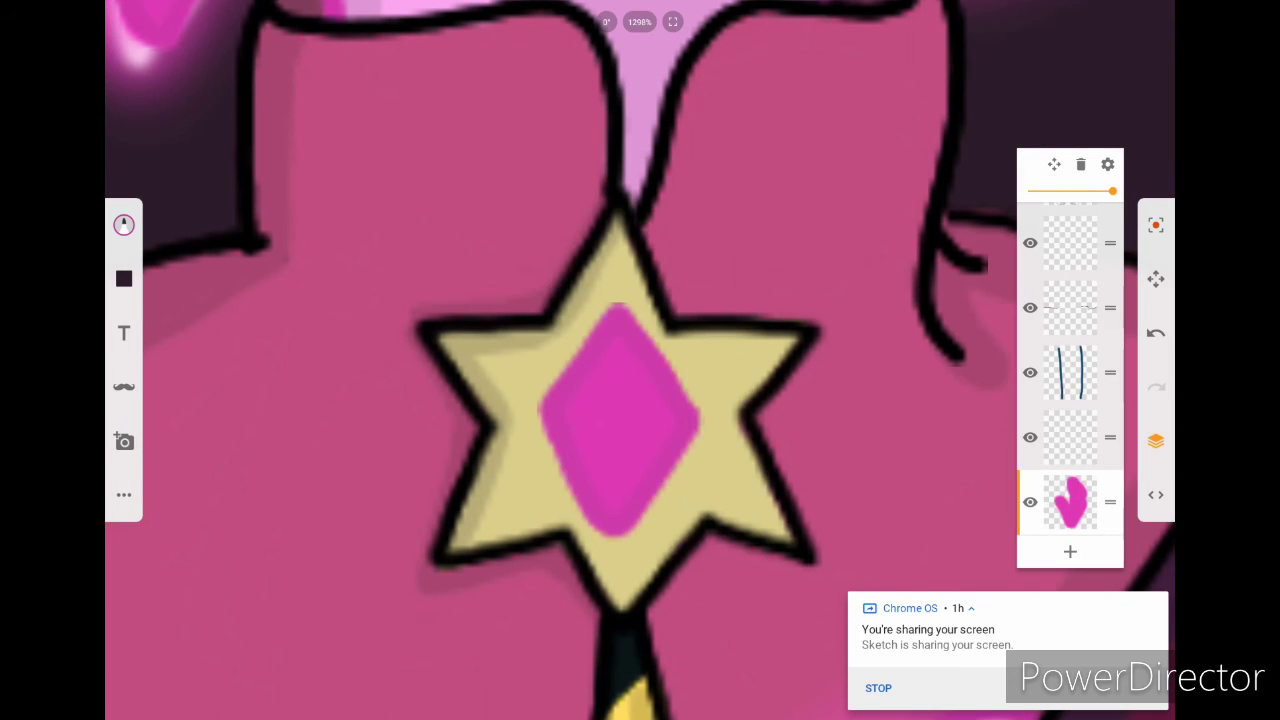
# Step: Shade one edge of the brooch's gem on a separate layer with reduced opacity
pyautogui.click(124, 225)
pyautogui.click(124, 225)
pyautogui.click(617, 343)
pyautogui.scroll(-10, 620, 400)
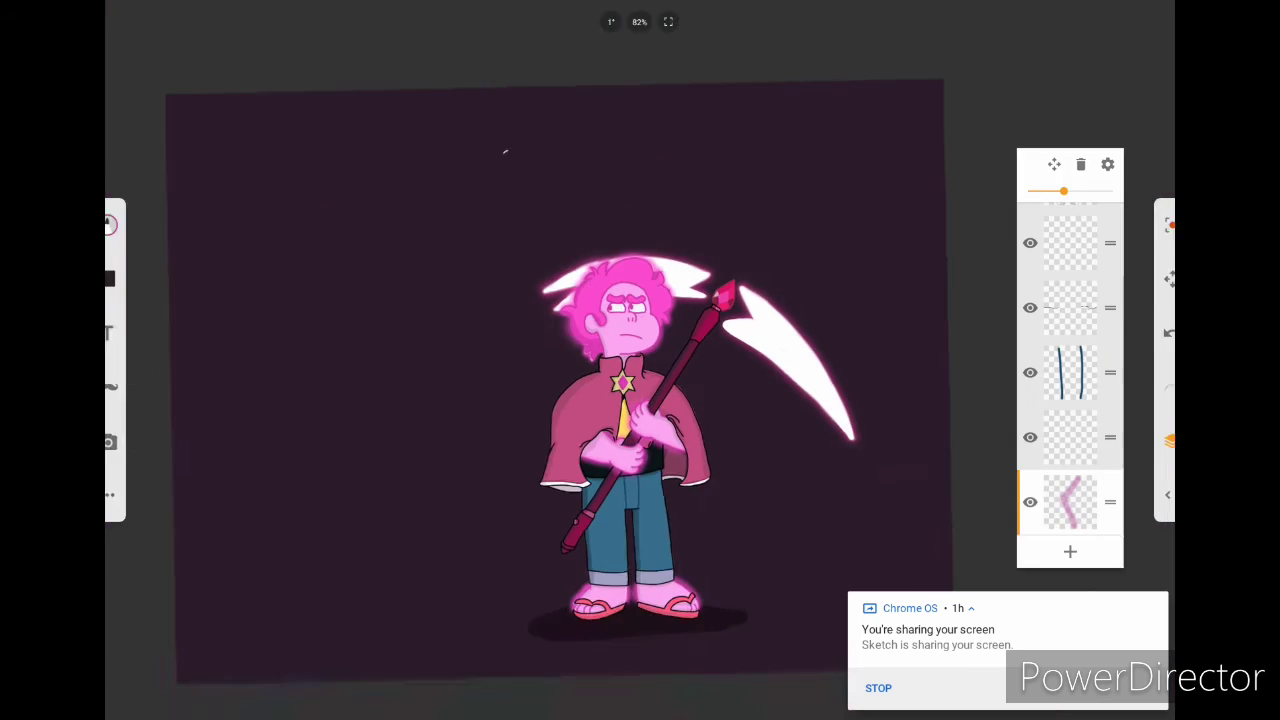
# Step: Sample a pink colour from the artwork near the star brooch
pyautogui.scroll(-3, 1070, 370)
pyautogui.click(614, 377)
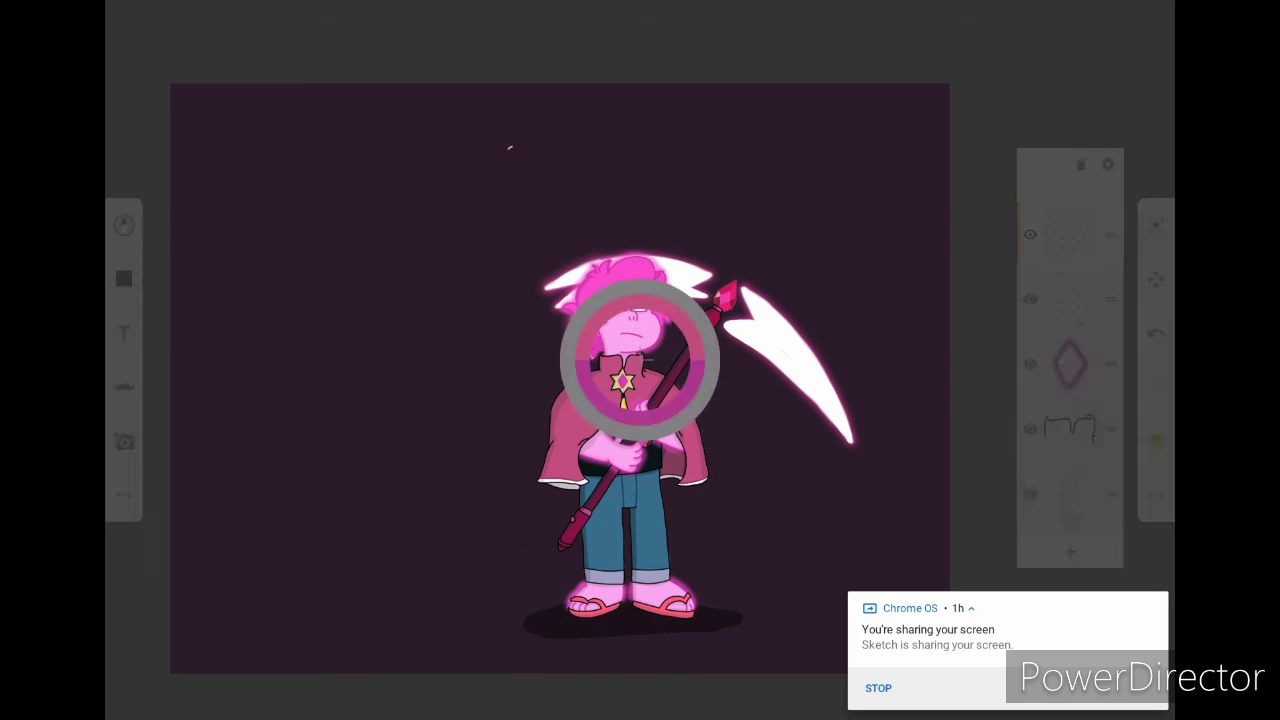